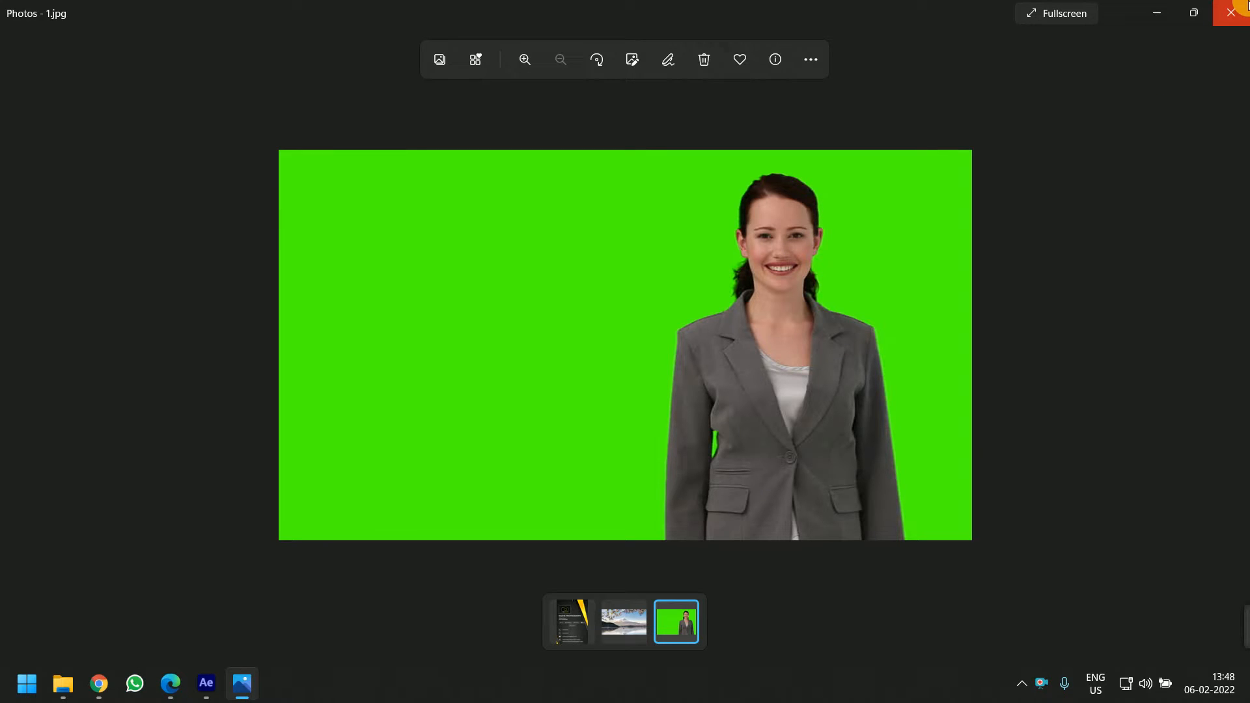
Close the photo viewer and switch to the After Effects window, maximizing it
click(1241, 6)
click(205, 682)
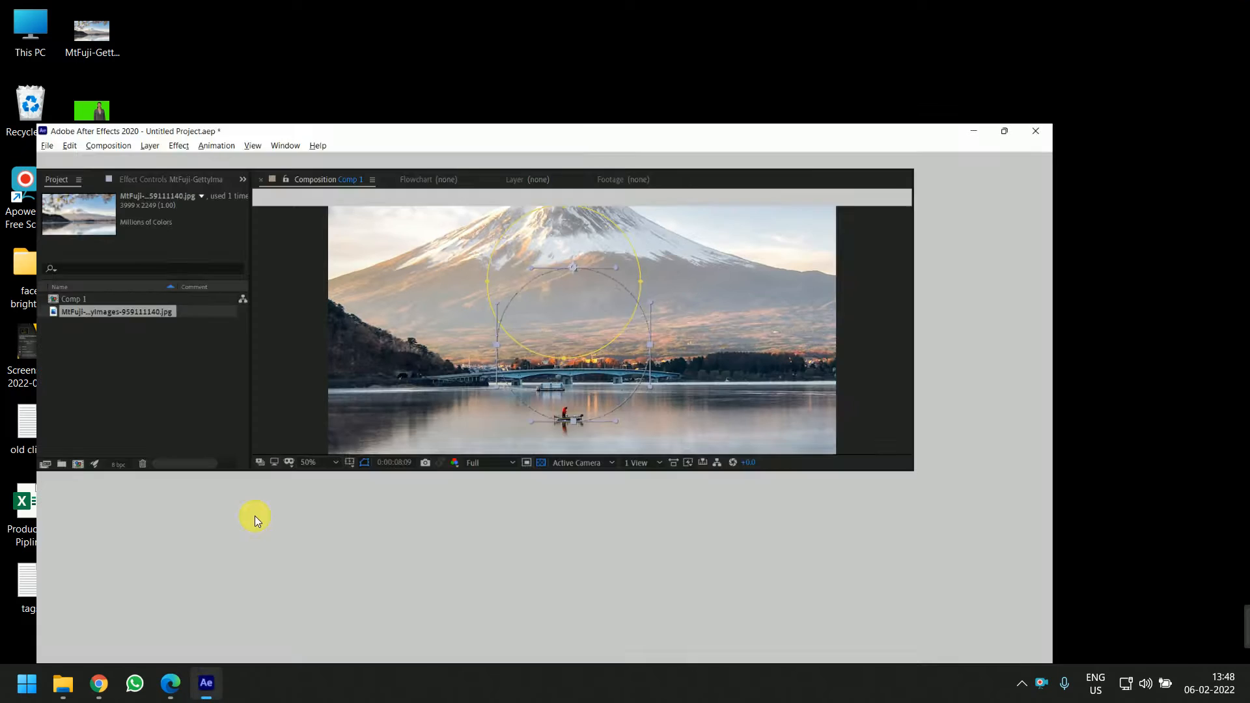
click(143, 502)
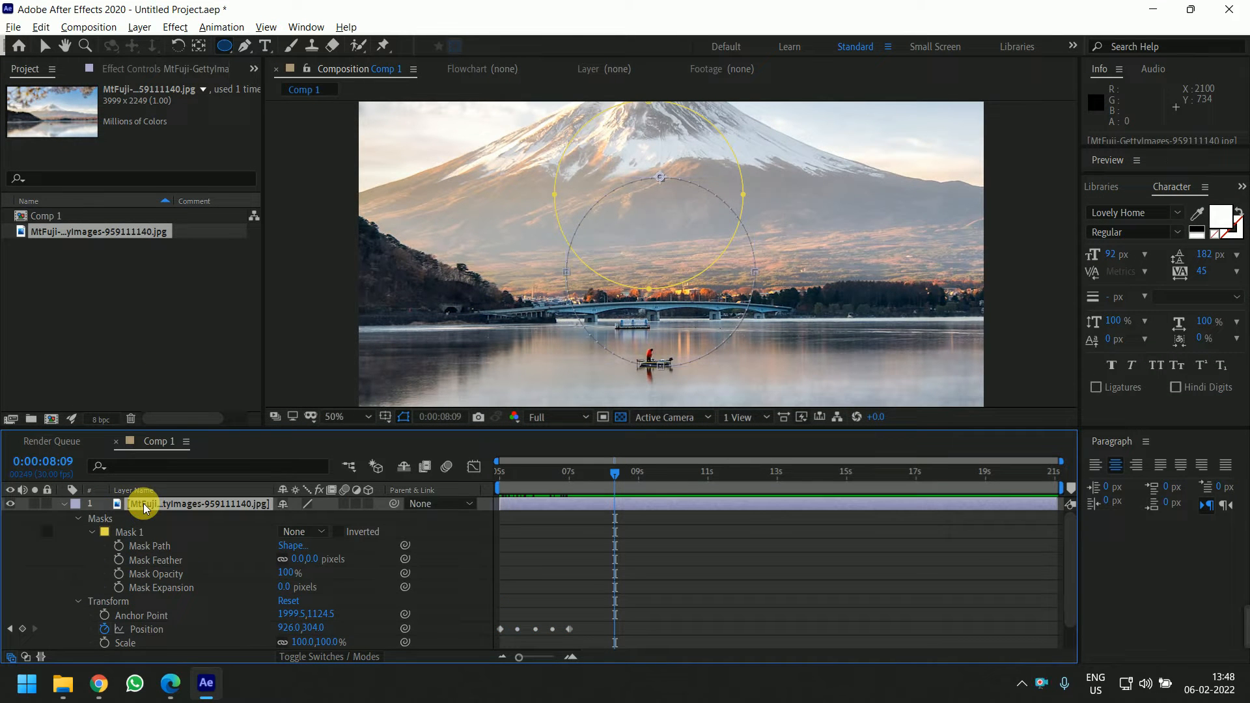
Delete the Mt Fuji layer from Comp 1 and remove its footage from the project
key(Delete)
click(134, 256)
click(123, 232)
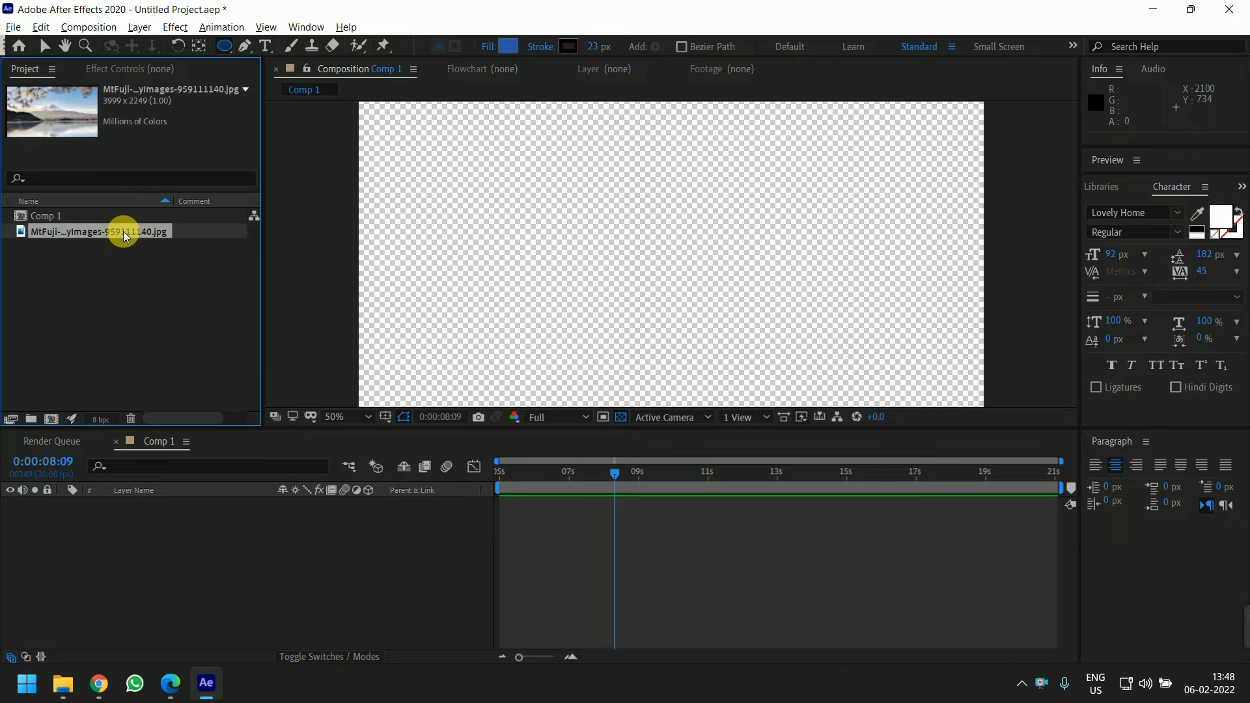
key(Delete)
Import the file 1.jpg from the Desktop into the project
double_click(247, 273)
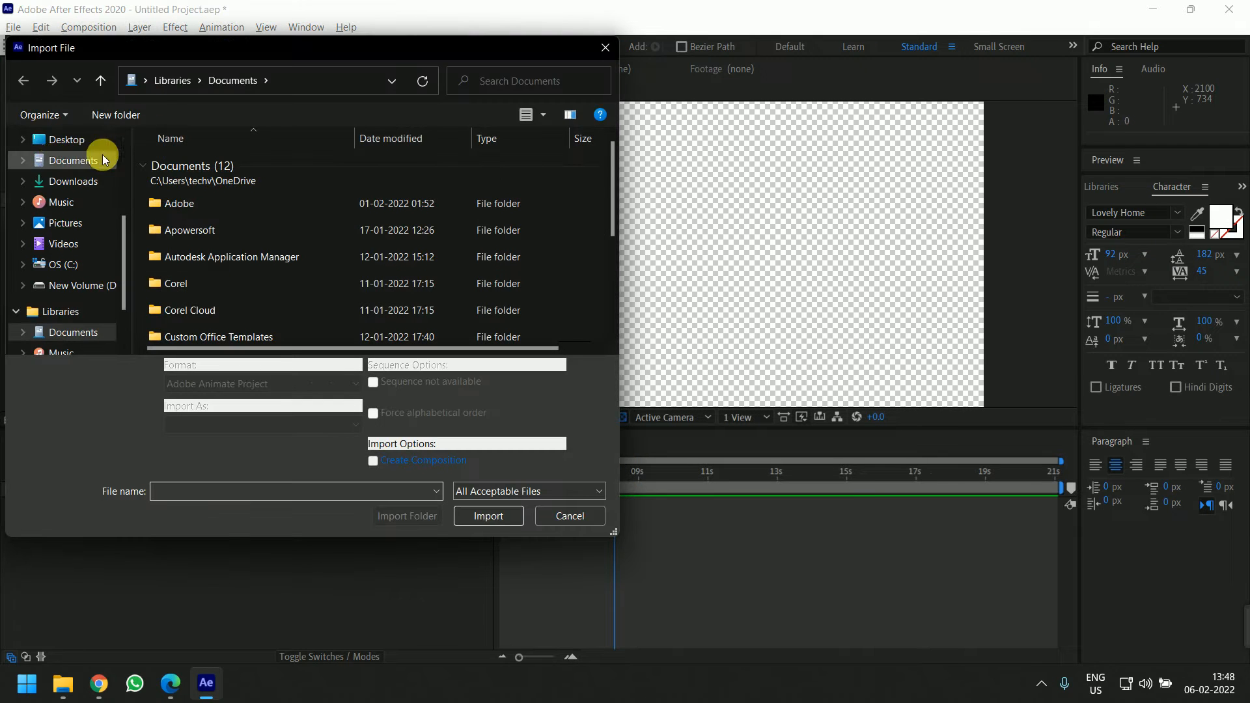
click(66, 139)
click(276, 184)
click(482, 515)
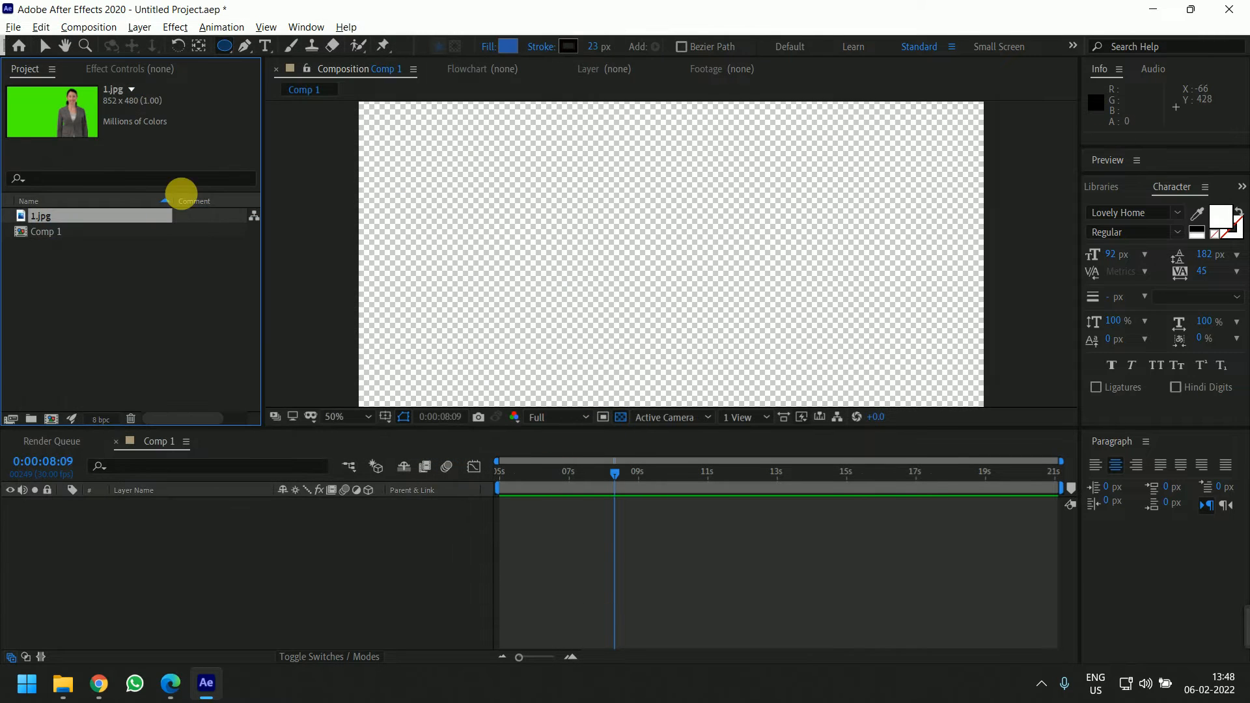
Add the 1.jpg footage to Comp 1 as a new layer
click(77, 234)
click(45, 217)
drag(29, 213, 202, 579)
click(28, 239)
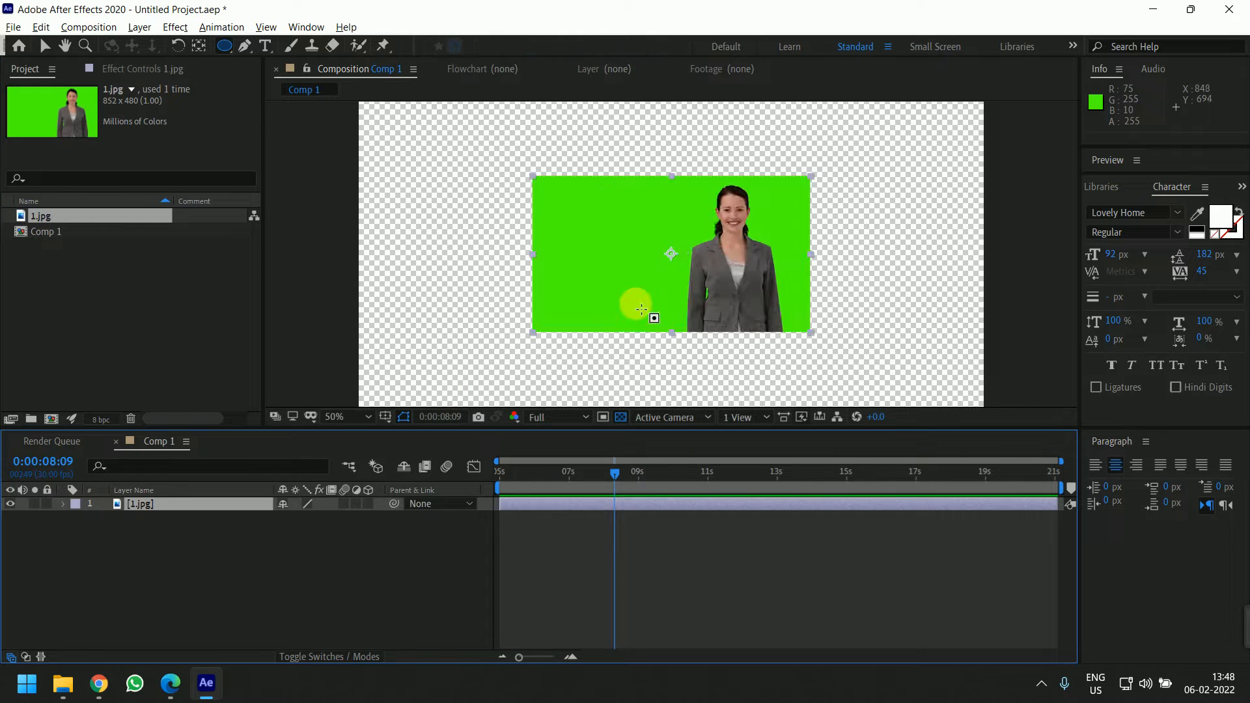
Search Effects & Presets for keyli and apply Keylight (1.2) to the 1.jpg layer
key(comma)
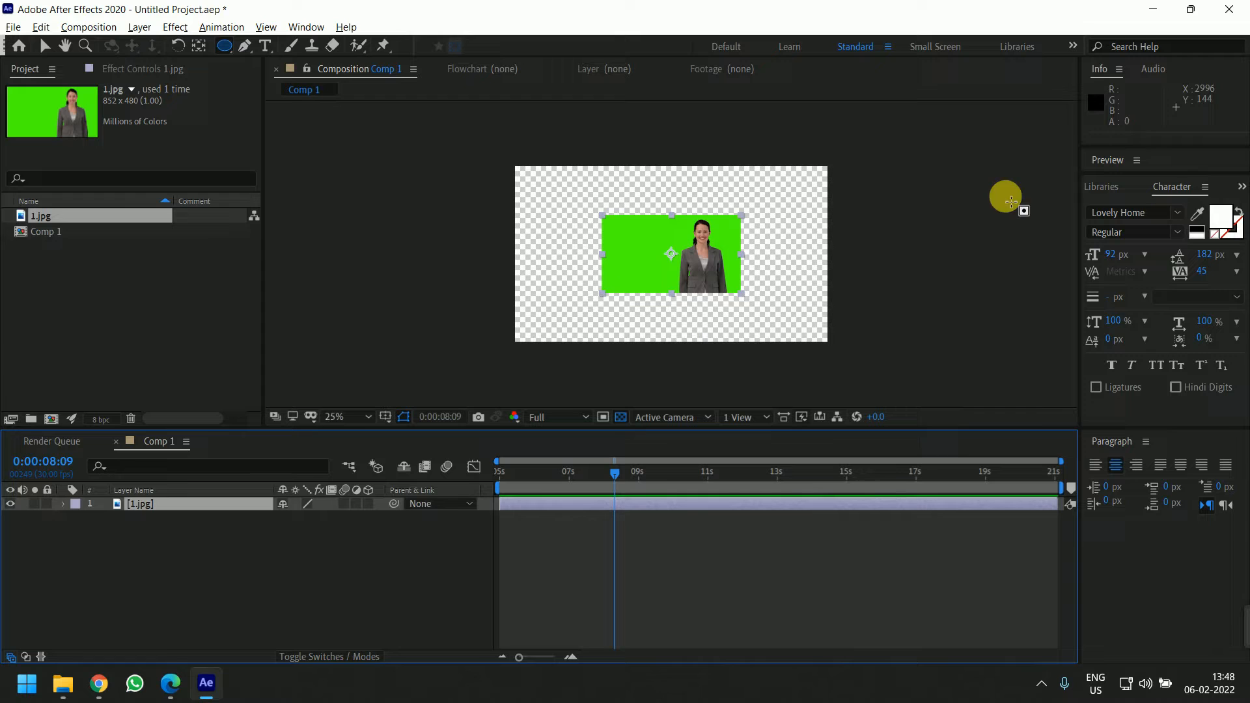
click(1241, 186)
click(1202, 195)
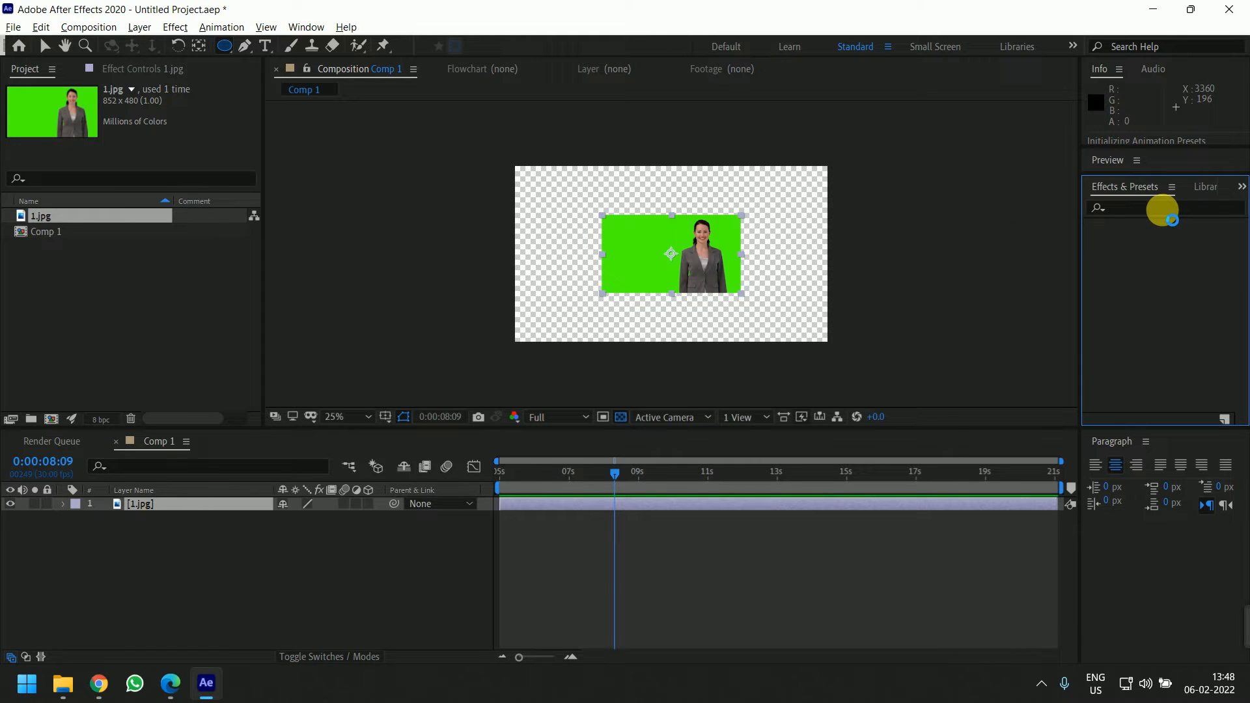
key(period)
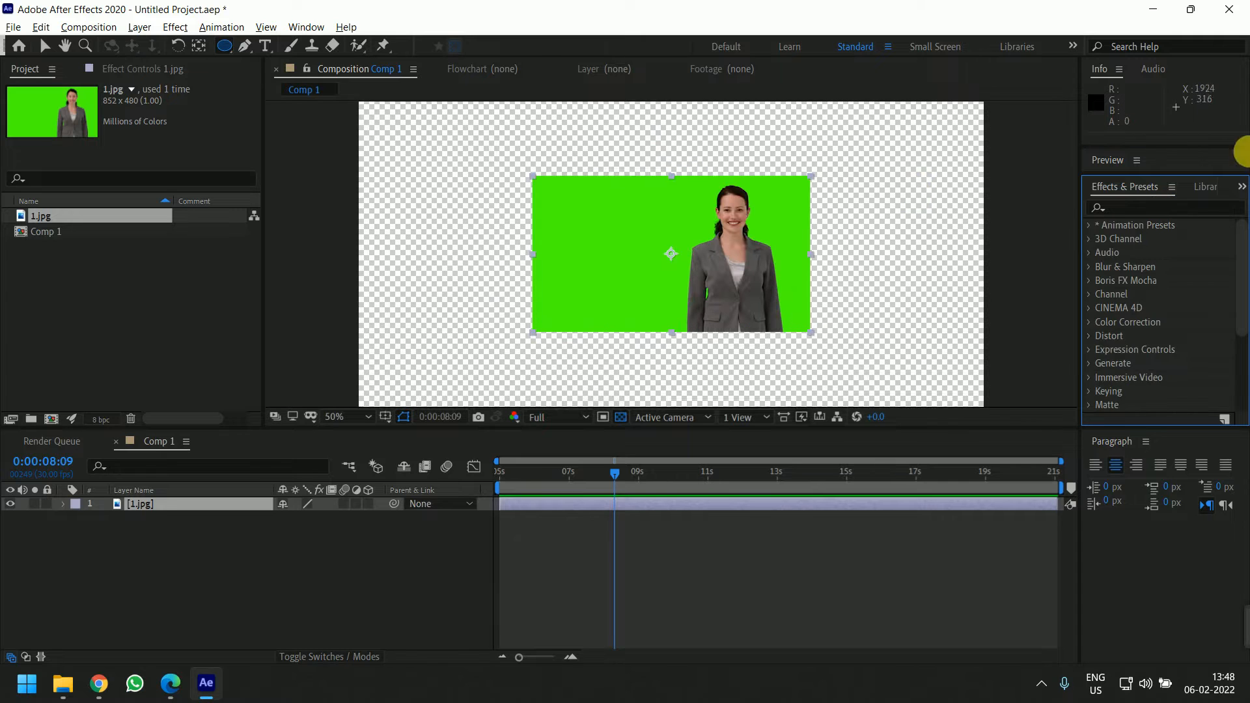
click(1217, 210)
text(keyli)
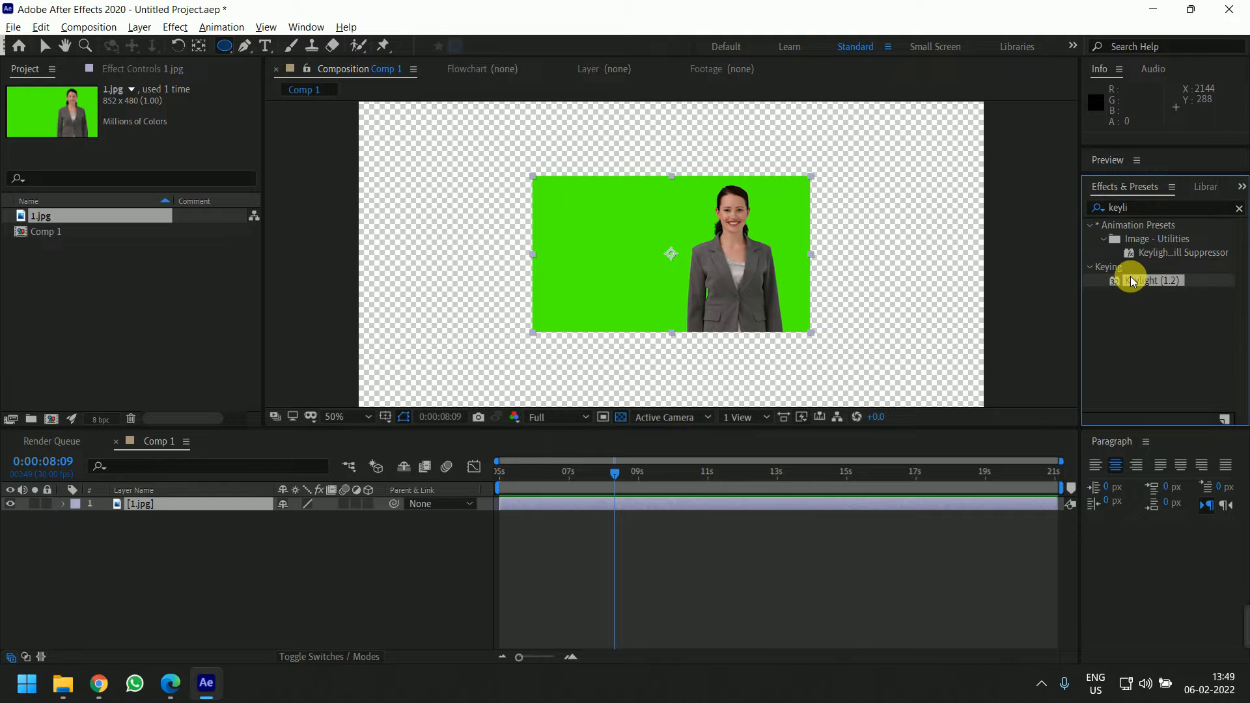
drag(1136, 280, 657, 281)
Set Keylight's Screen Colour by sampling the green background of the image with the eyedropper
click(134, 65)
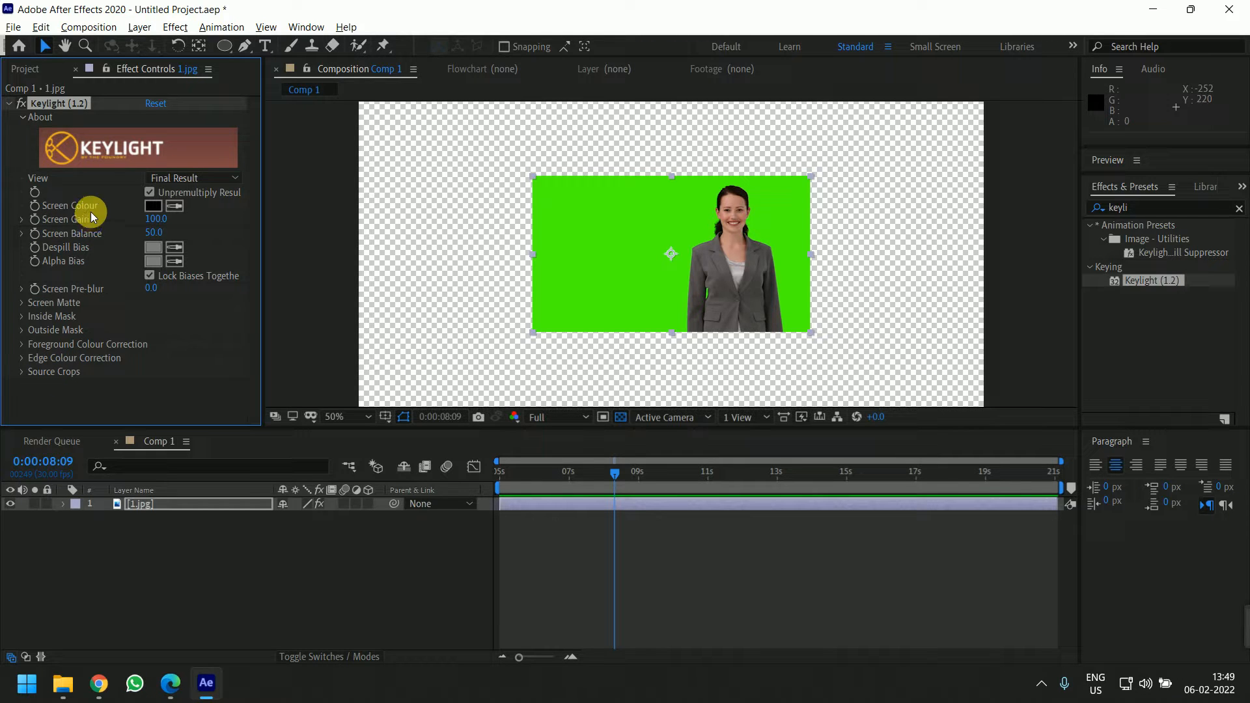
click(177, 206)
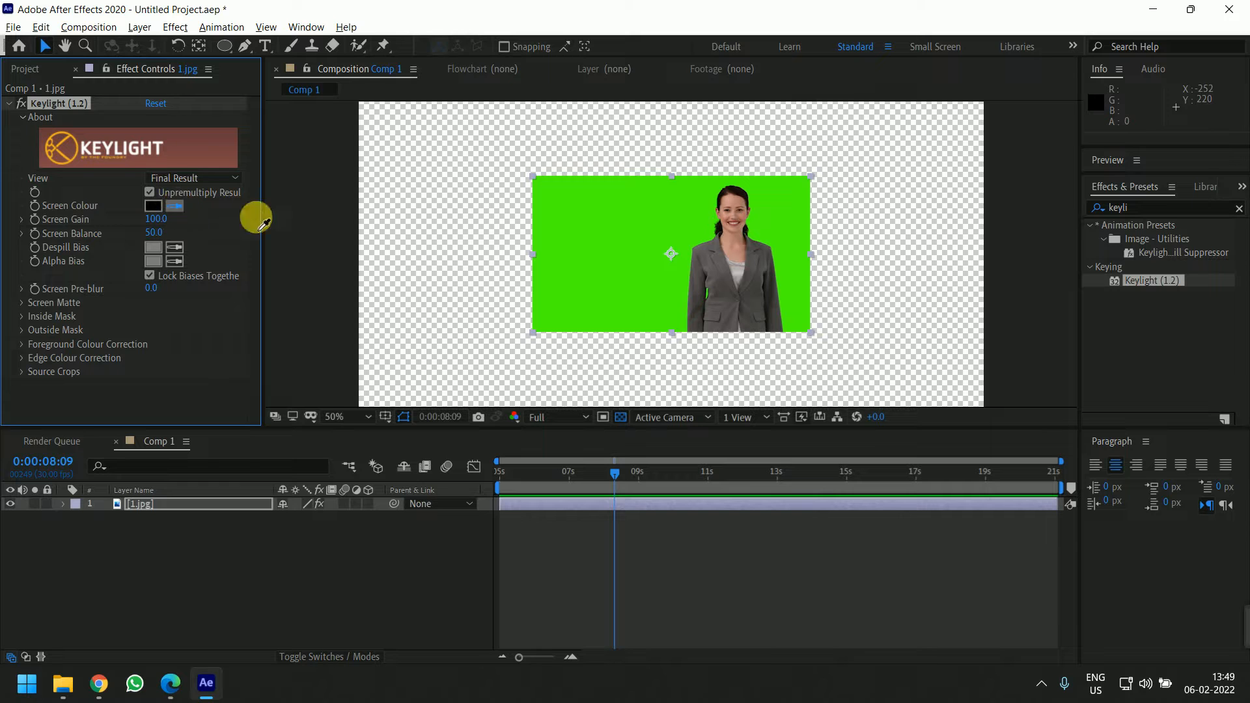
click(651, 237)
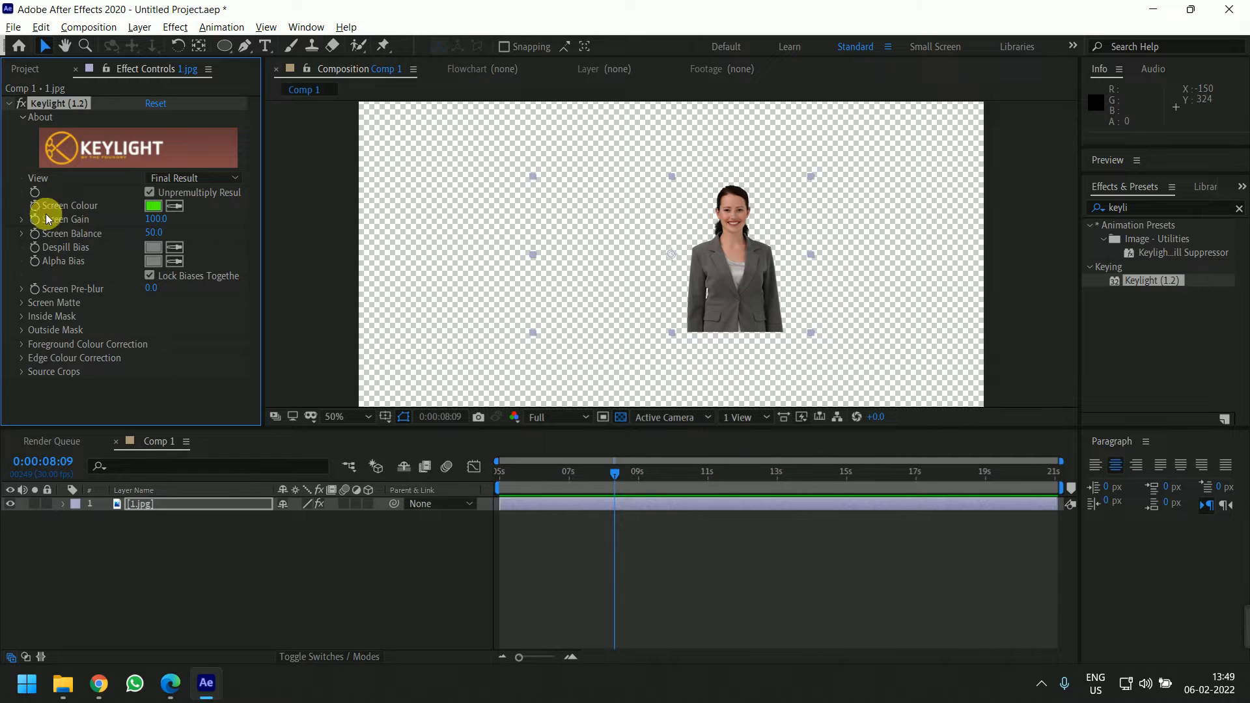
Expand and review Keylight's Screen Gain, Screen Balance, Screen Pre-blur and Screen Matte settings
click(21, 220)
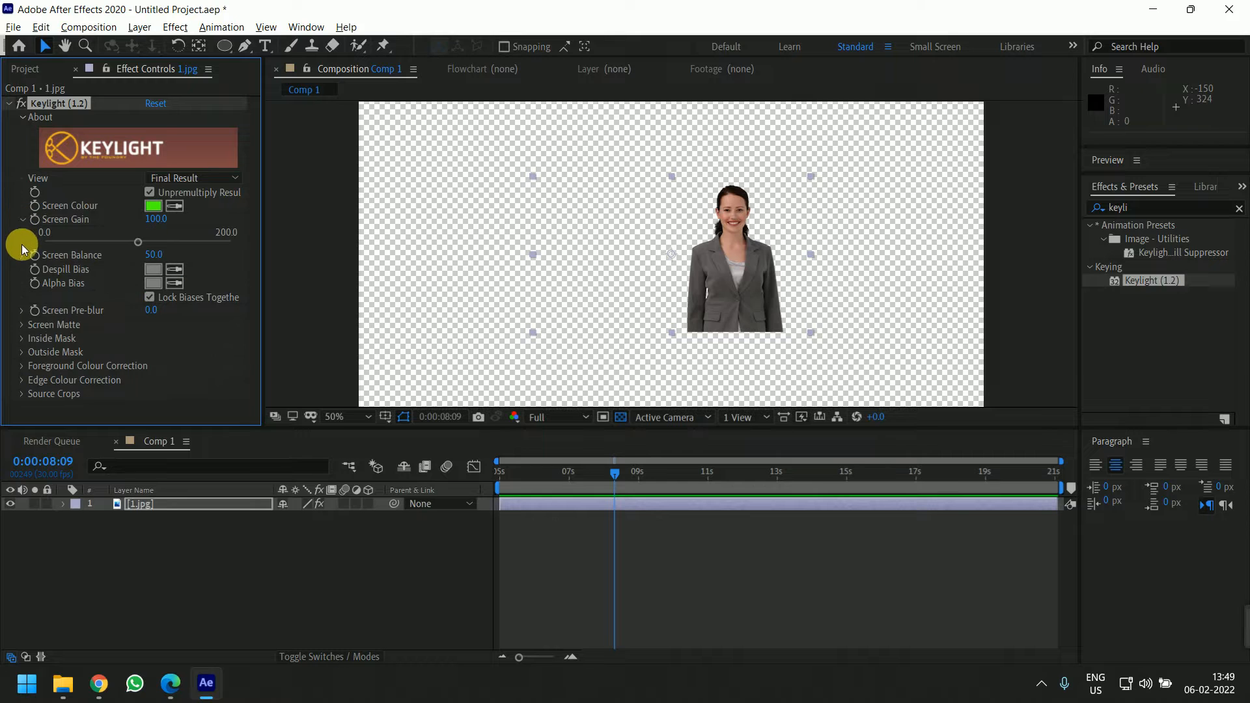
click(22, 254)
click(22, 333)
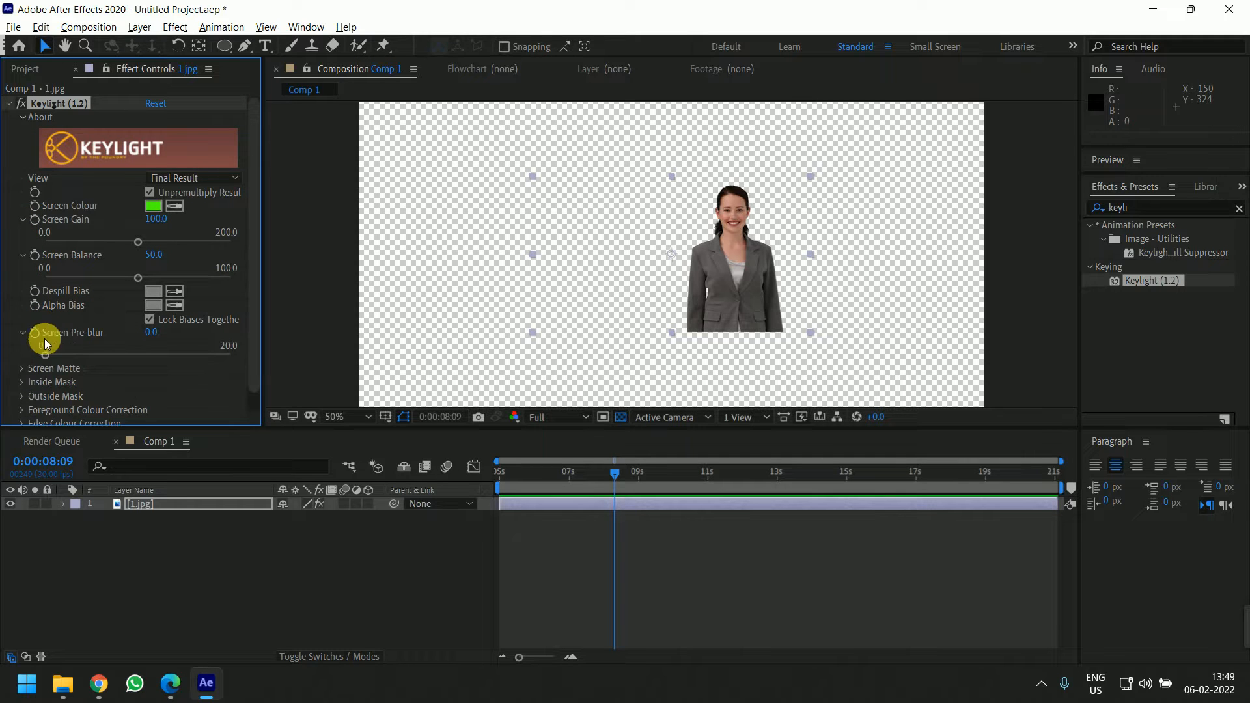
click(21, 366)
scroll(148, 272, down, 4)
scroll(150, 276, up, 4)
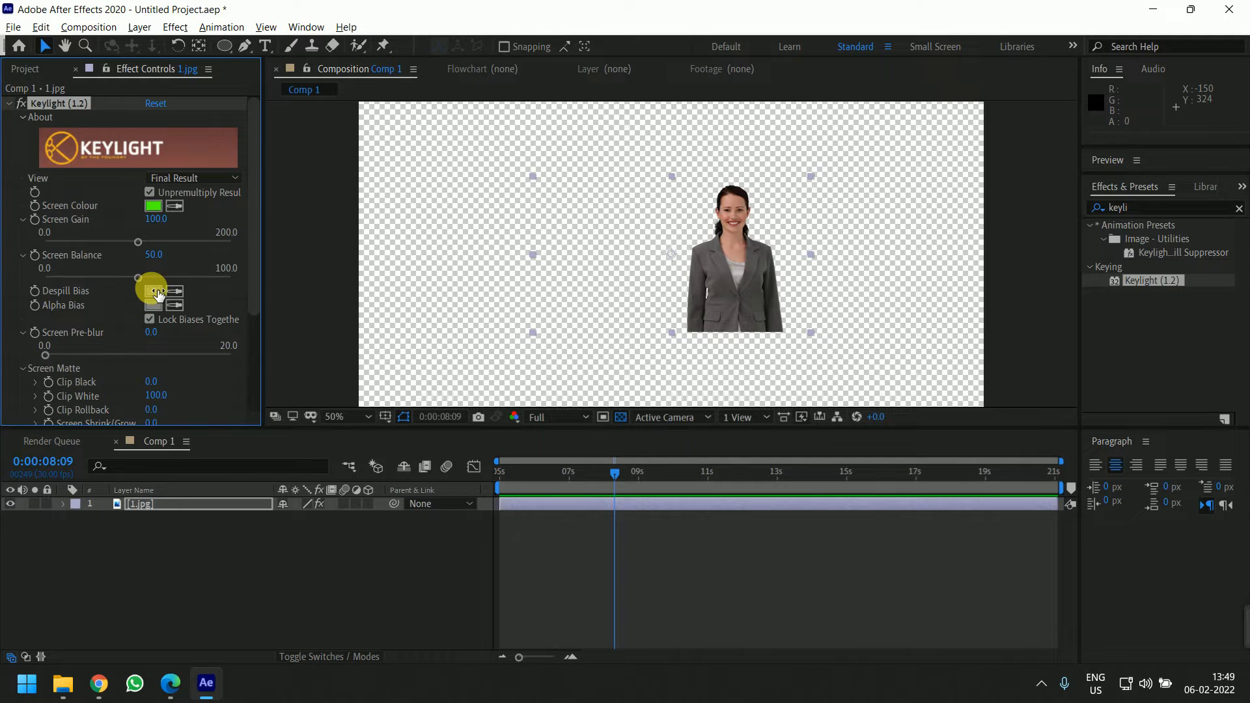
scroll(688, 285, down, 1)
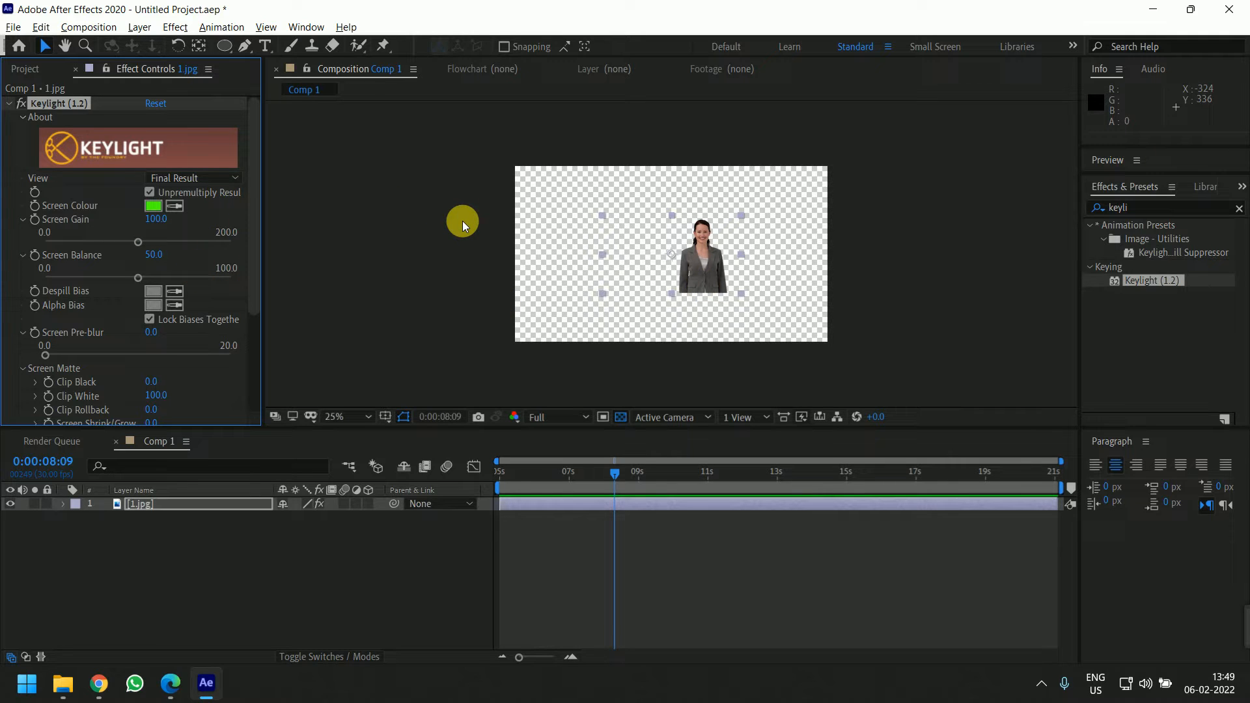
drag(251, 260, 251, 334)
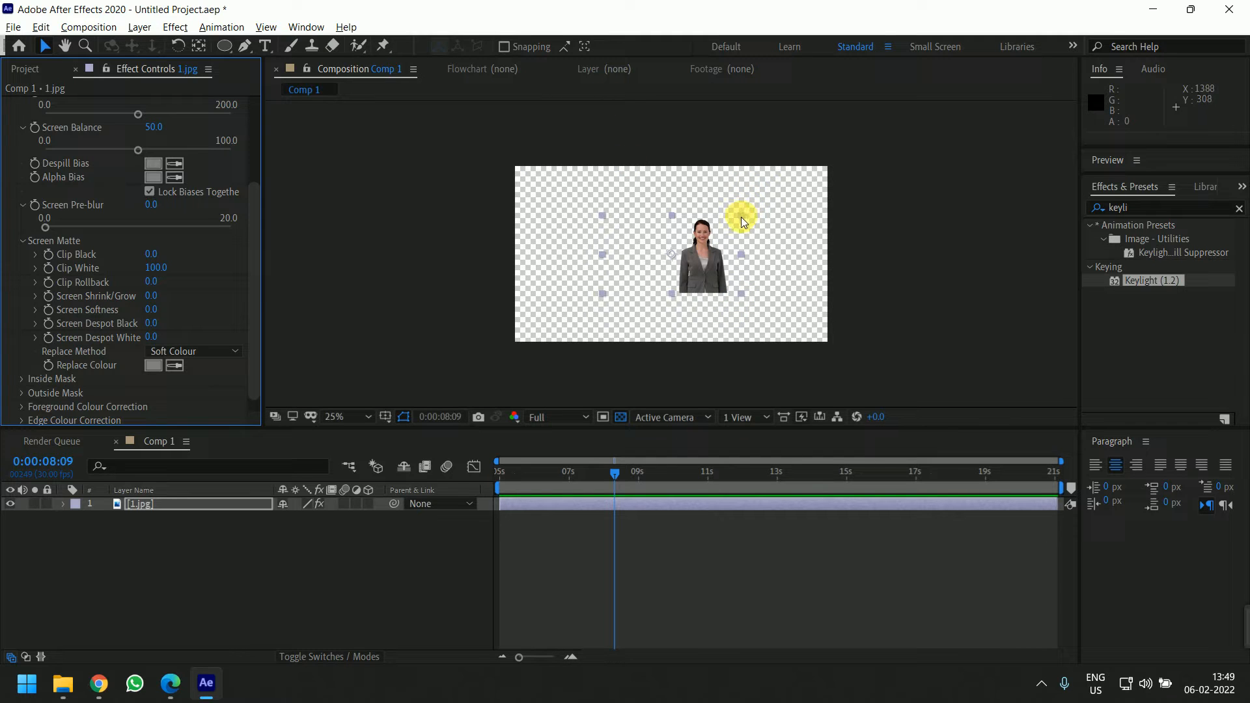
Scale up the 1.jpg layer and reposition it so the woman stands at the bottom centre of the frame
drag(740, 216, 803, 181)
drag(750, 273, 697, 289)
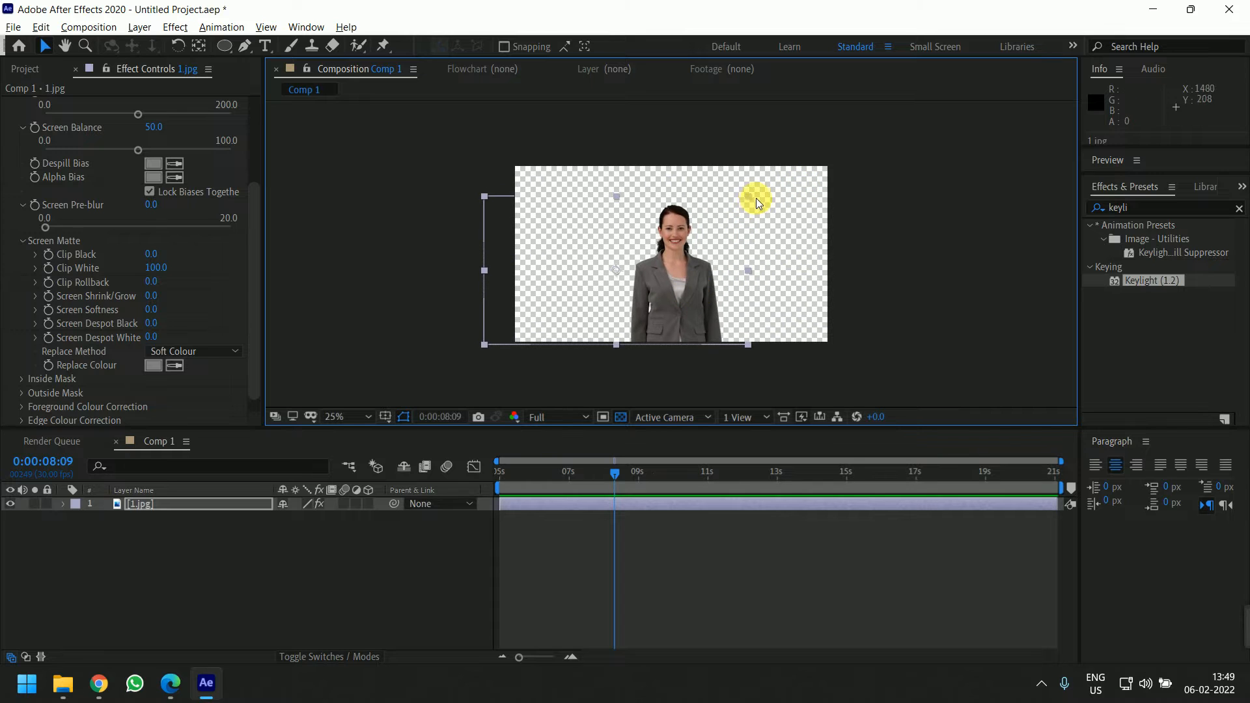
drag(755, 198, 765, 185)
drag(655, 307, 686, 303)
click(403, 574)
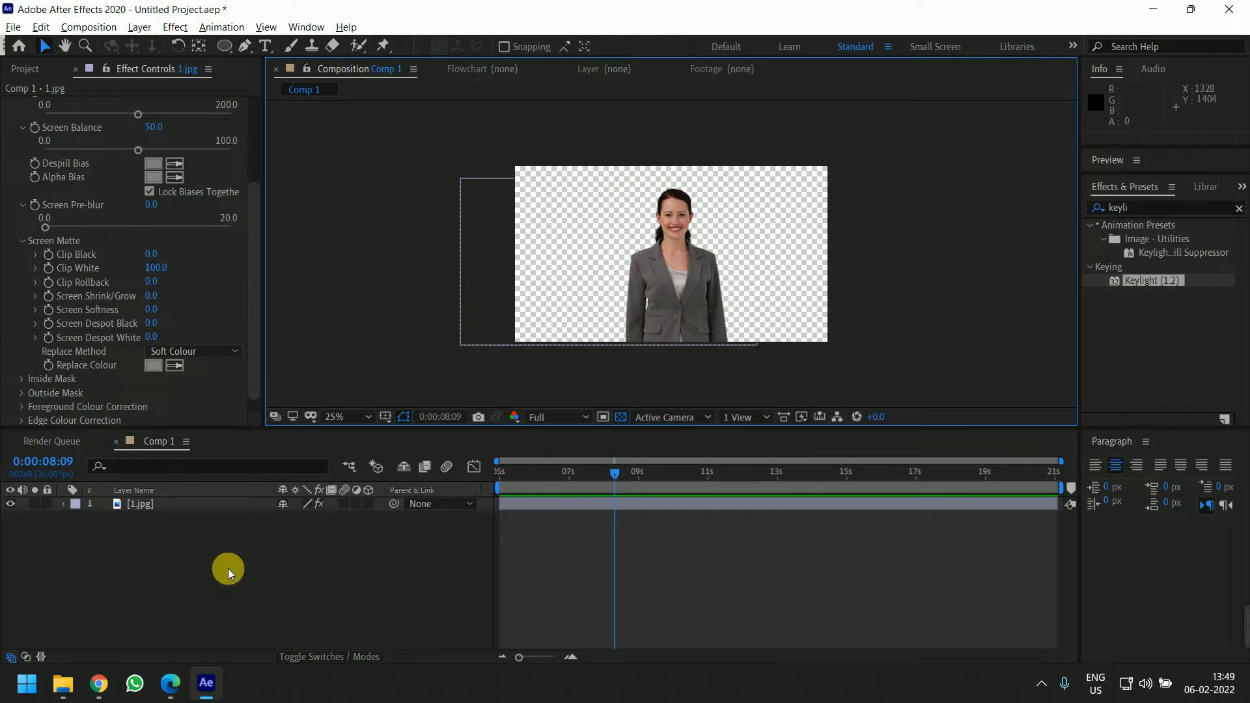
mouse_move(98, 683)
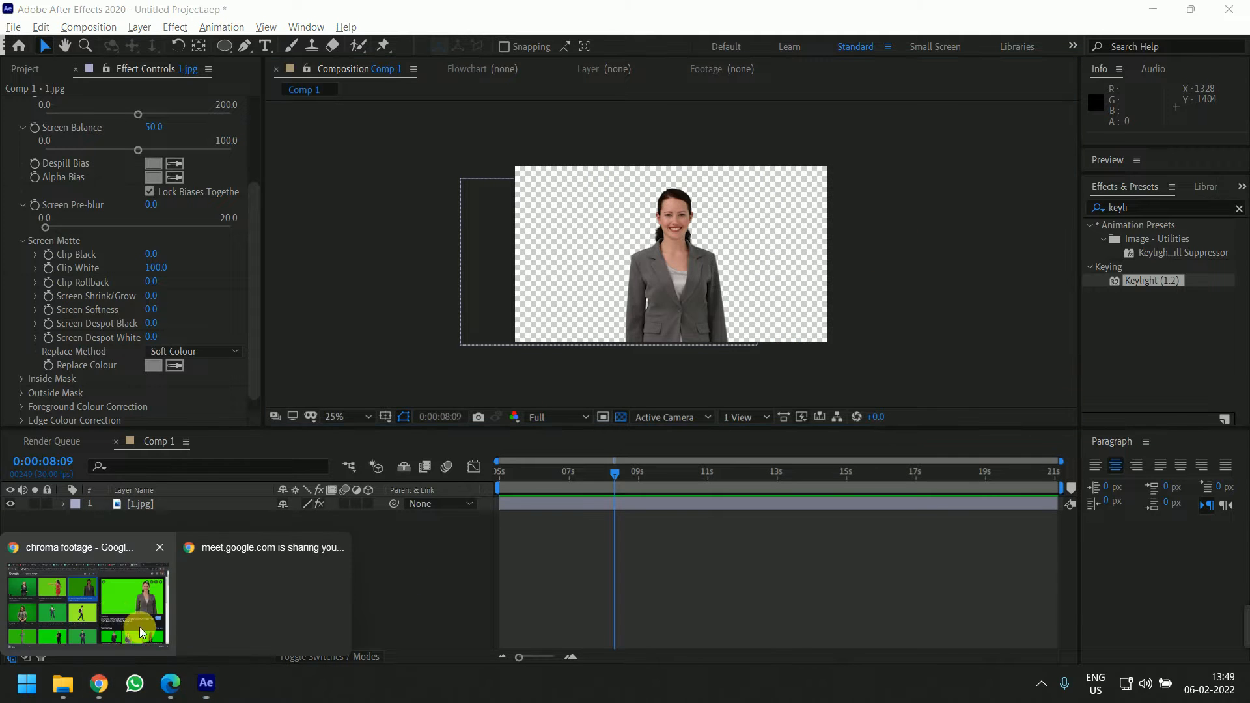
click(140, 631)
click(140, 13)
click(462, 312)
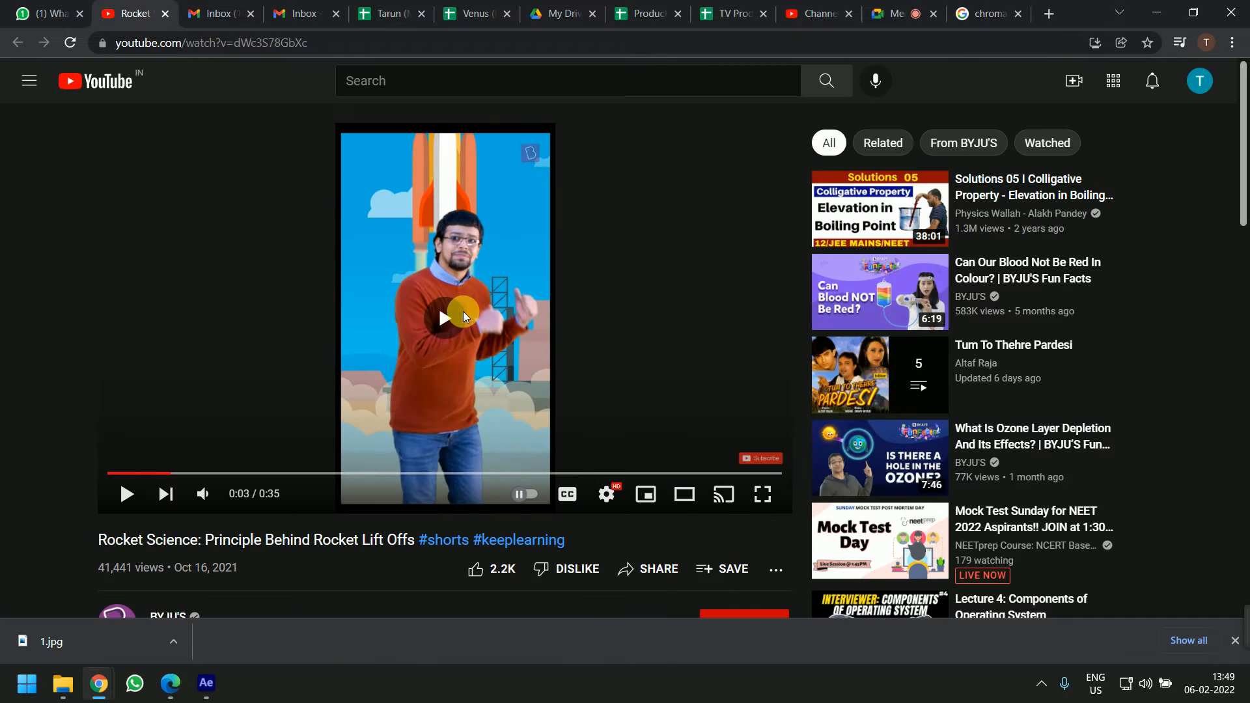
click(111, 473)
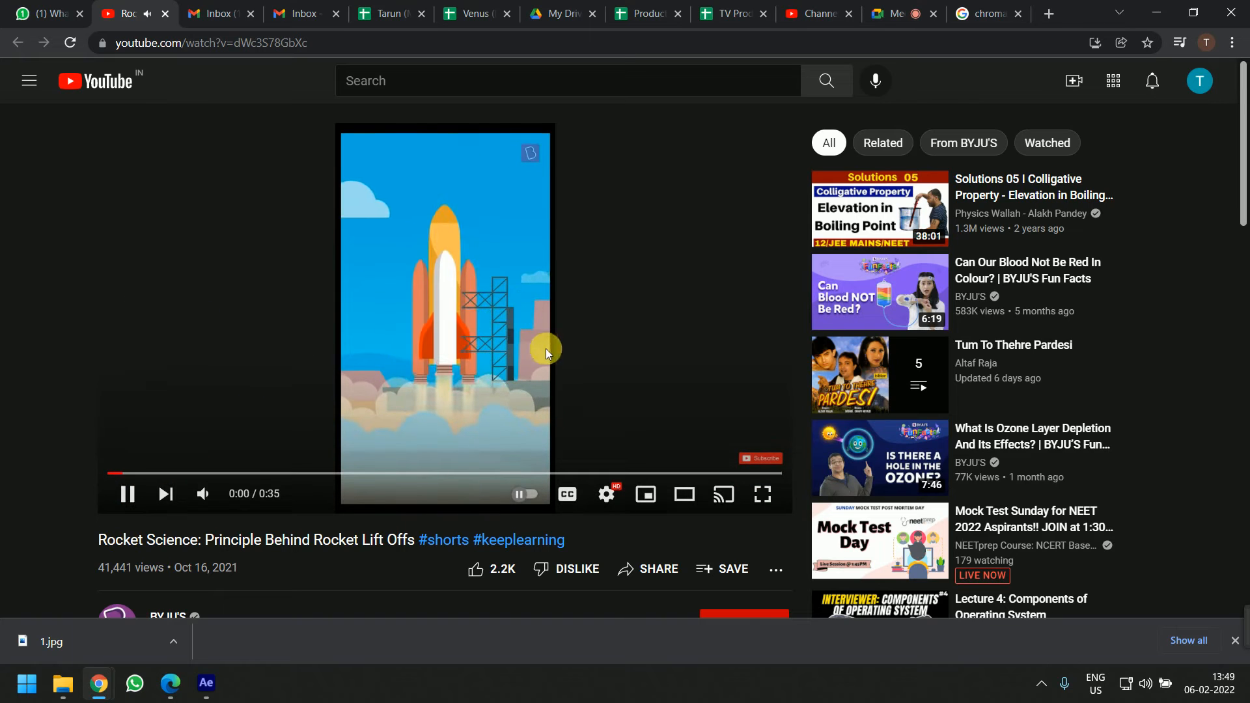
click(399, 297)
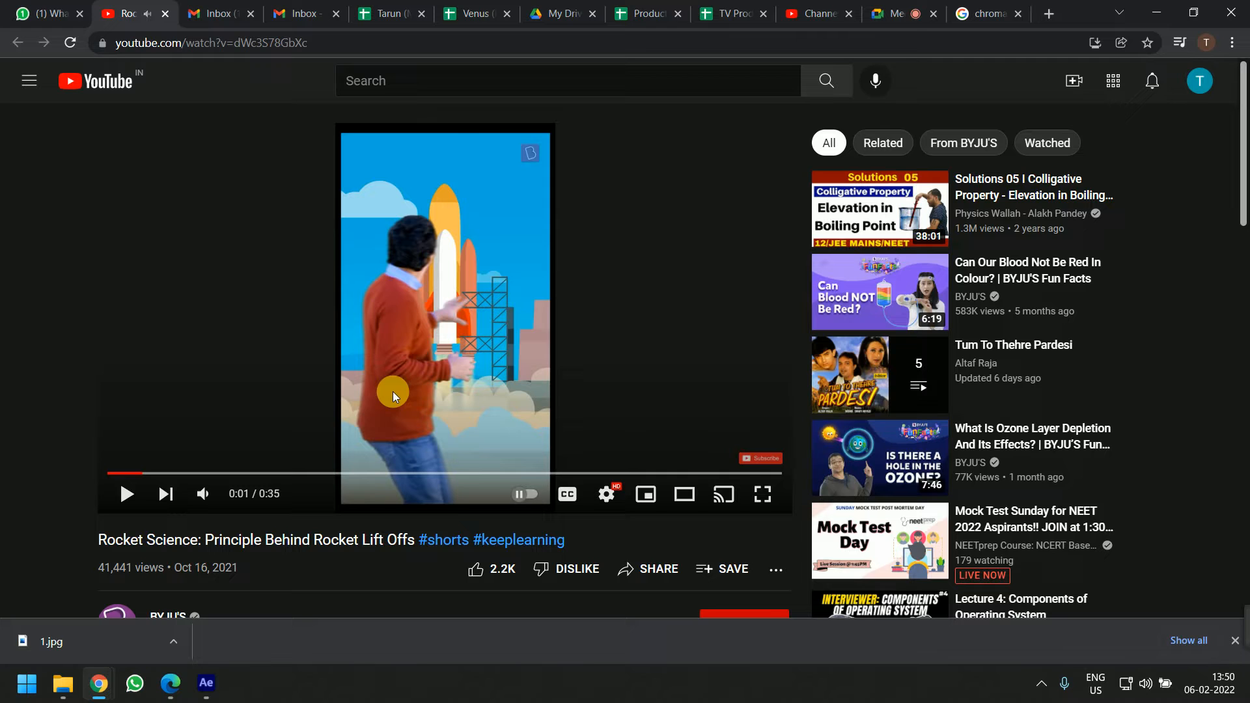
click(485, 275)
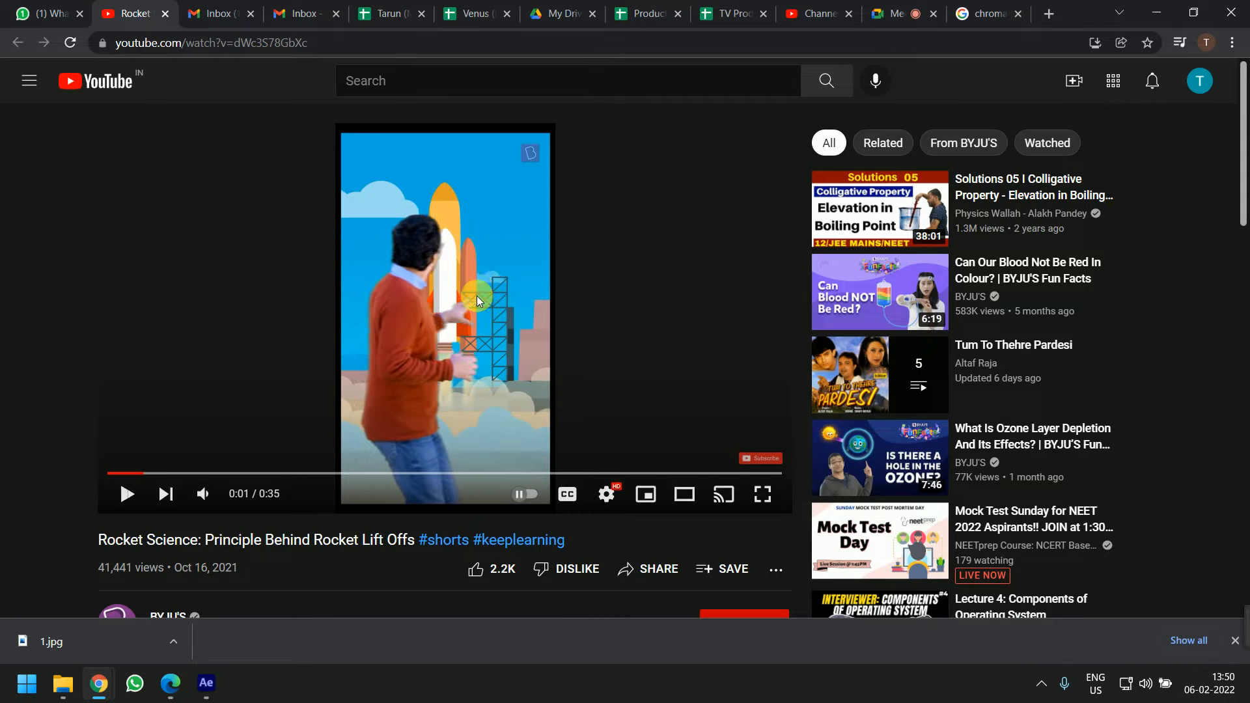
click(366, 293)
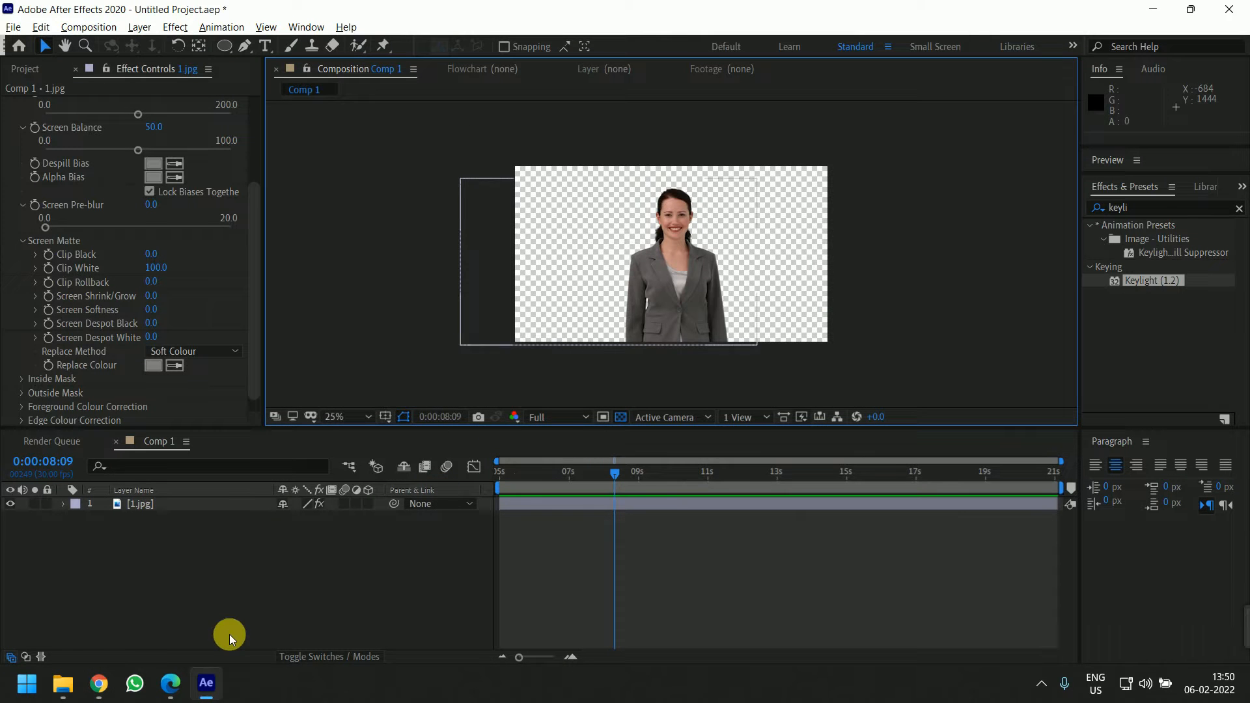
right_click(229, 641)
mouse_move(338, 463)
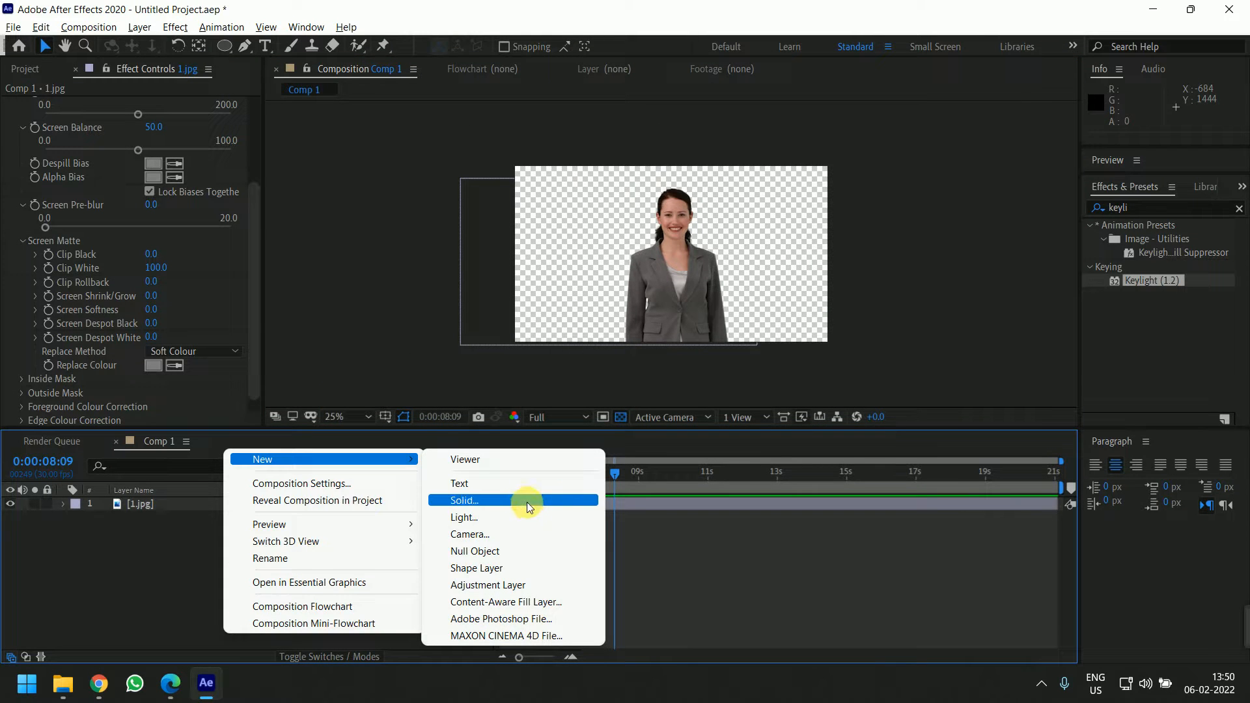
click(466, 500)
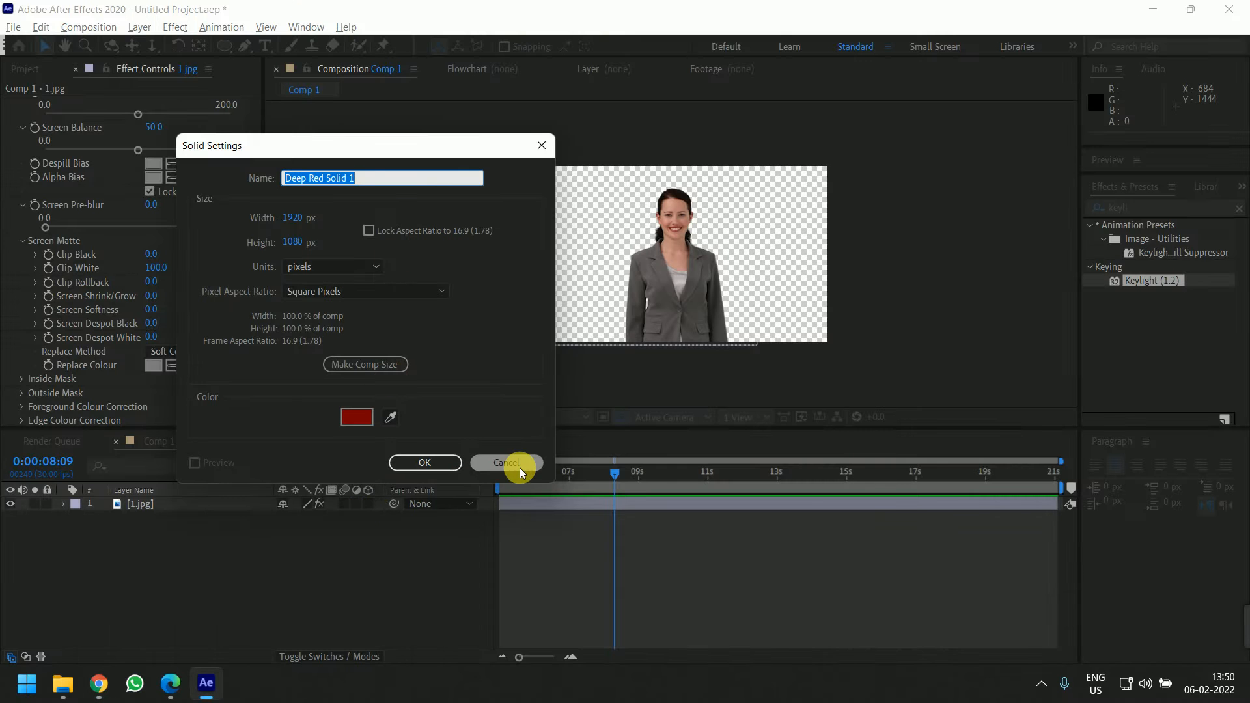
click(507, 463)
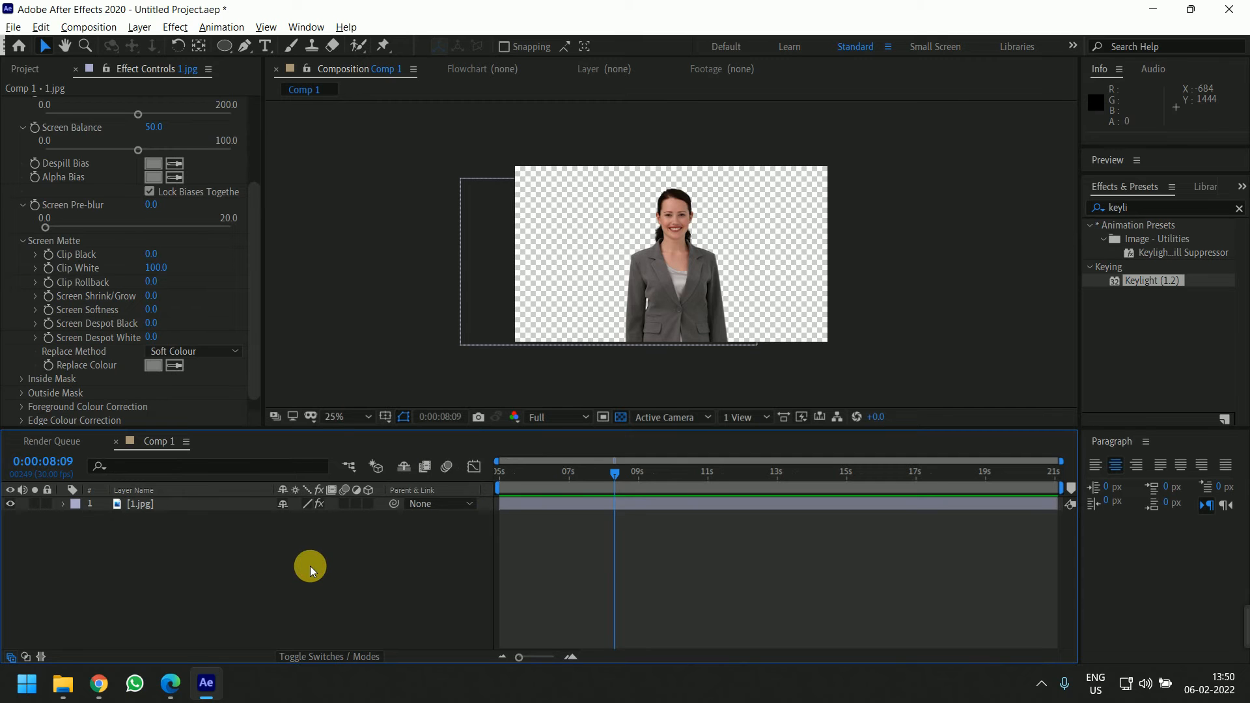
Create a new composition-sized solid whose colour is sampled from the blue sky in the browser video
drag(454, 8, 901, 38)
right_click(563, 590)
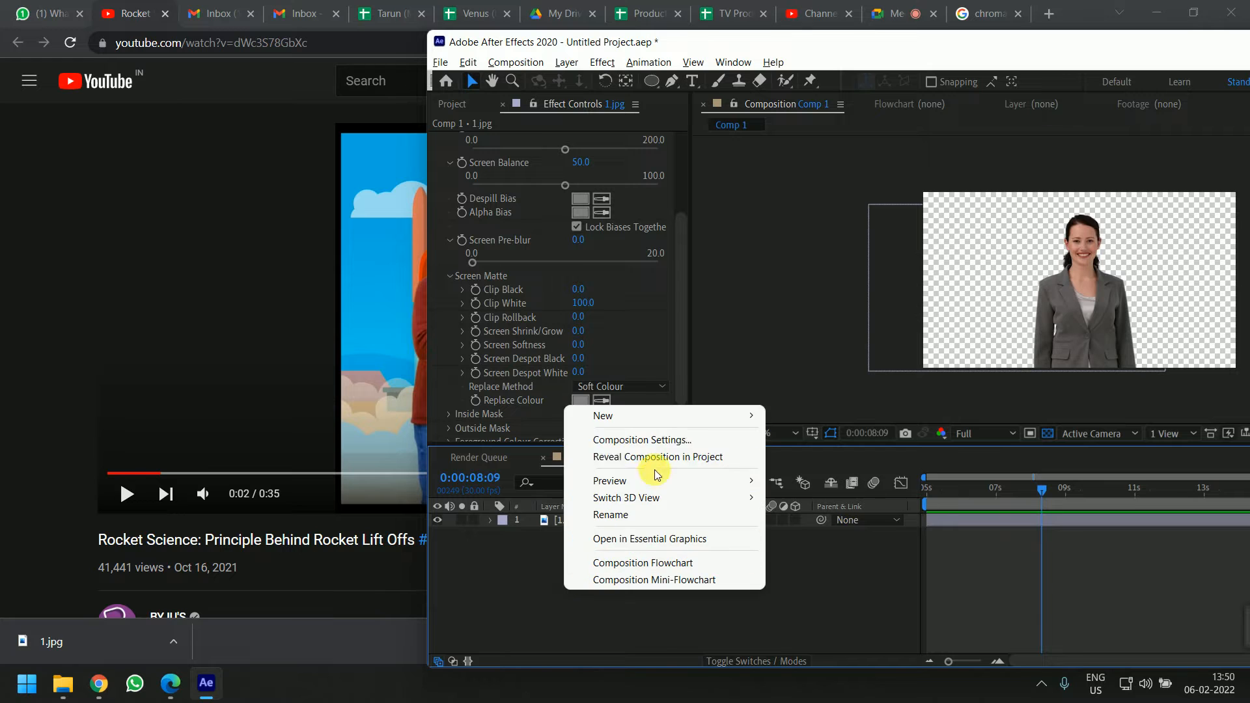
mouse_move(608, 415)
click(791, 456)
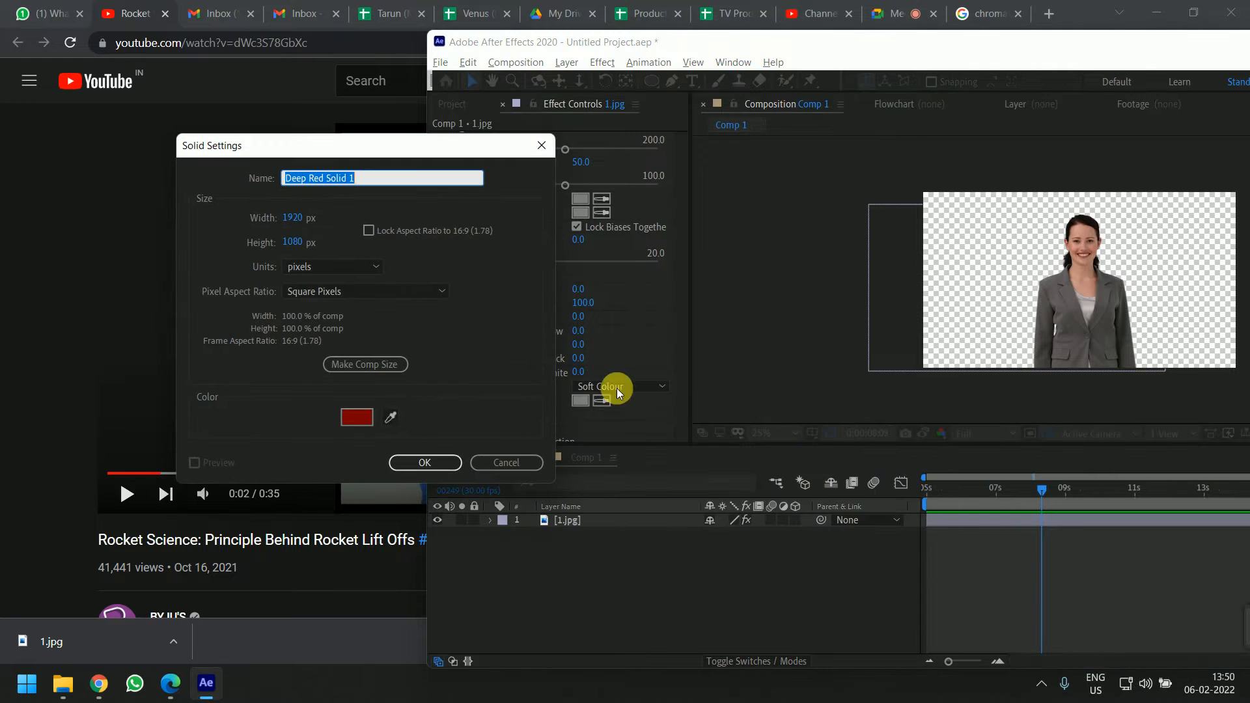
drag(437, 146, 725, 144)
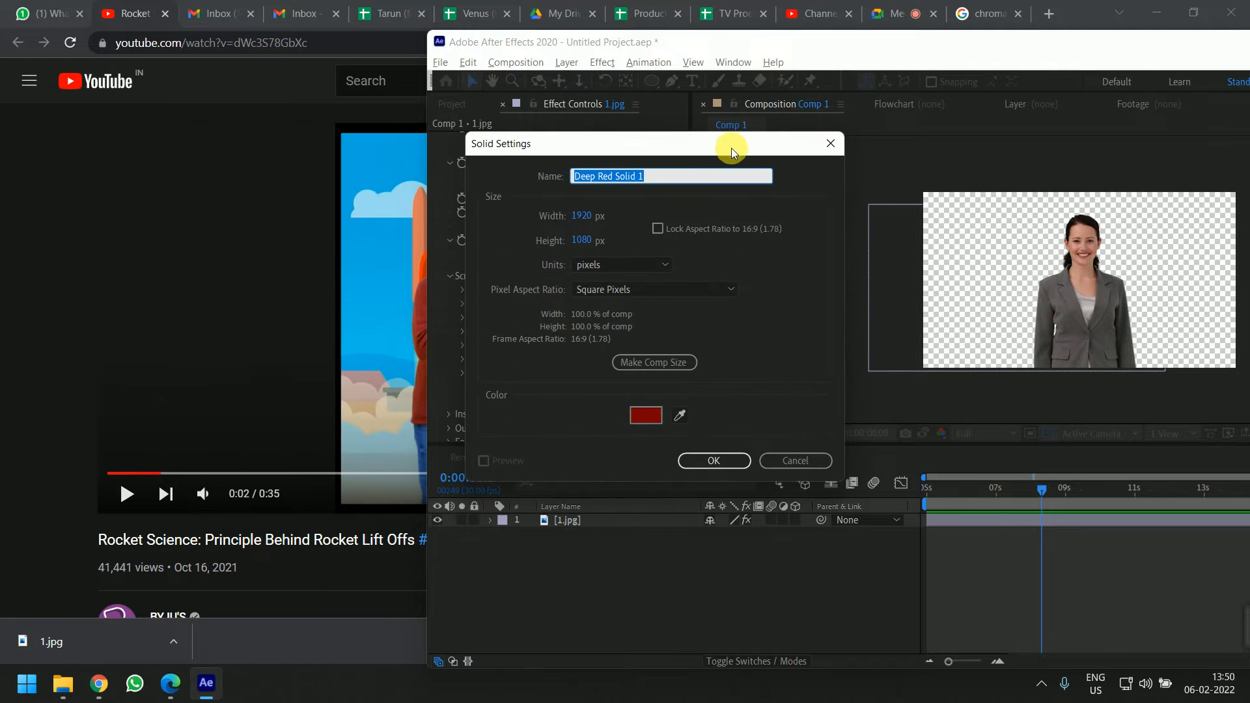
click(677, 413)
click(393, 285)
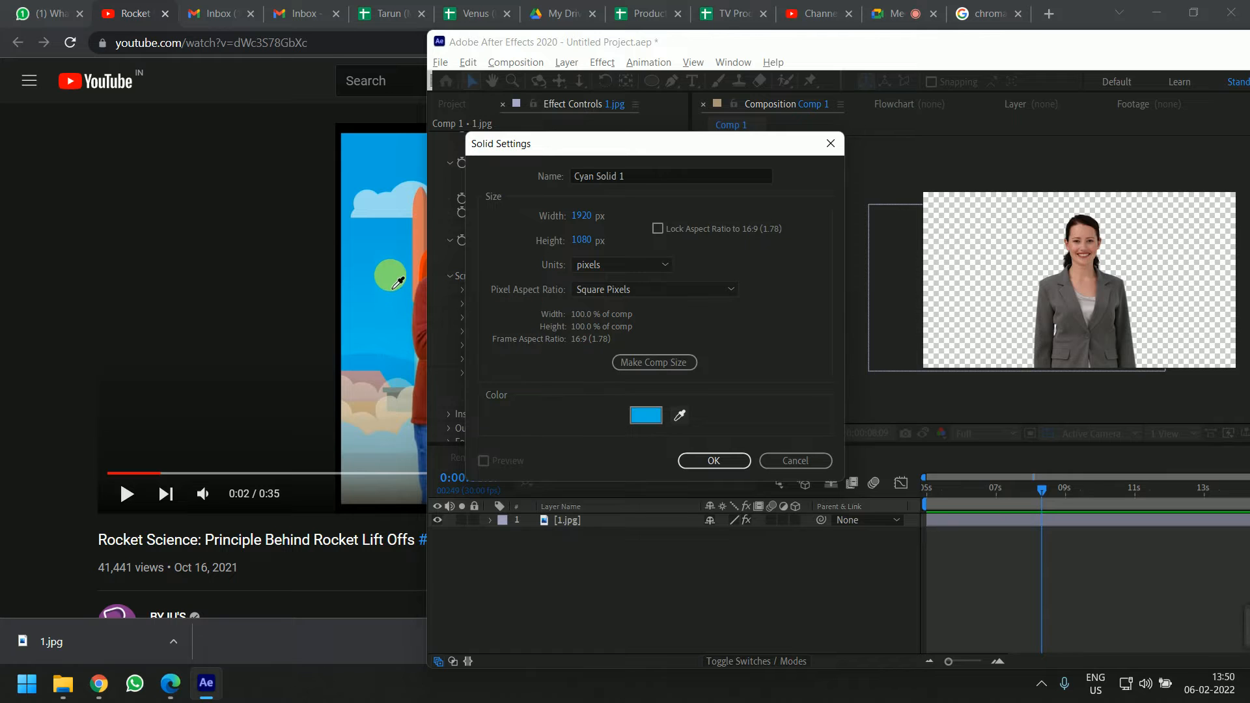
click(715, 460)
Maximize the window and move the cyan solid layer below the 1.jpg layer as the background
double_click(1090, 45)
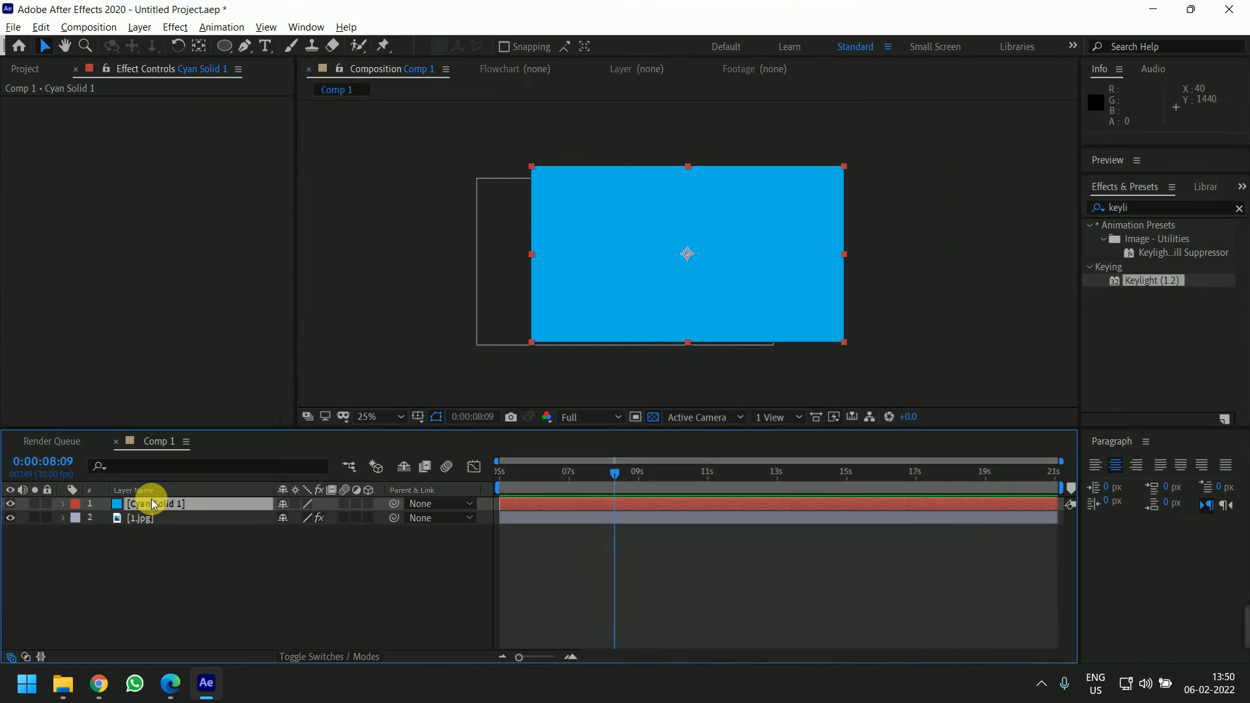
drag(155, 519, 155, 502)
click(303, 581)
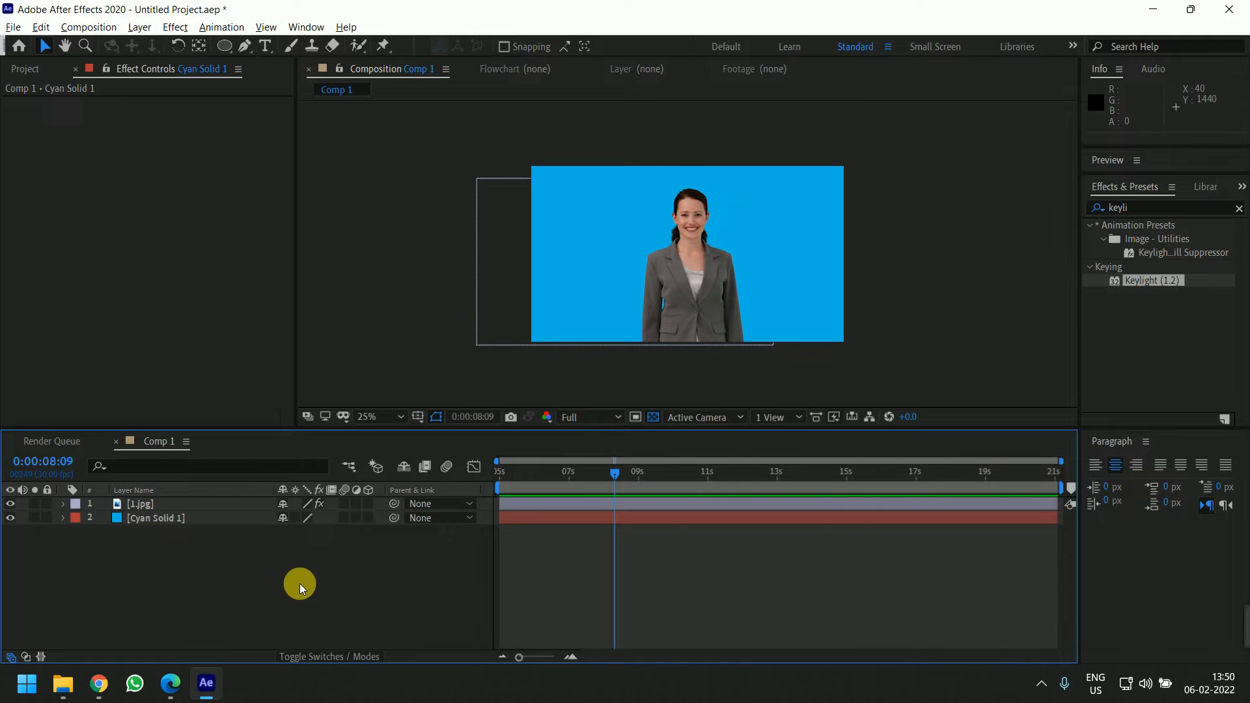
Switch to the browser and search Google Images for "rocket vector png"
key(alt+Tab)
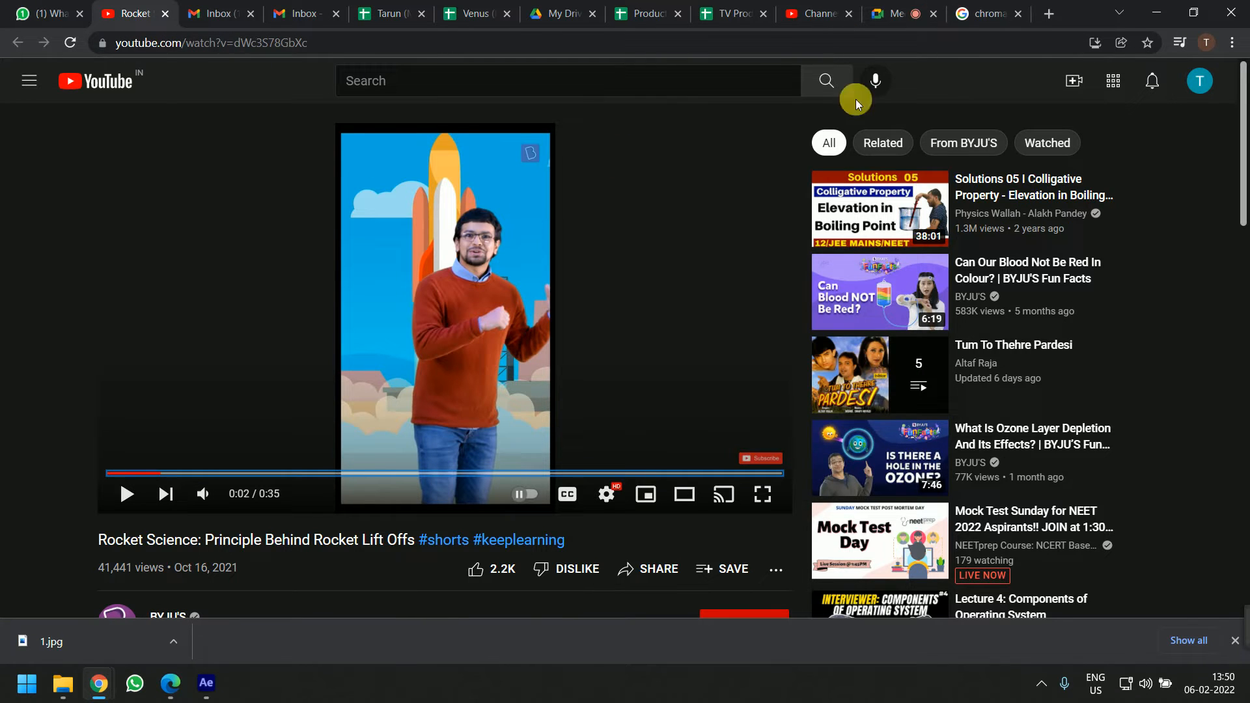
click(990, 12)
click(221, 83)
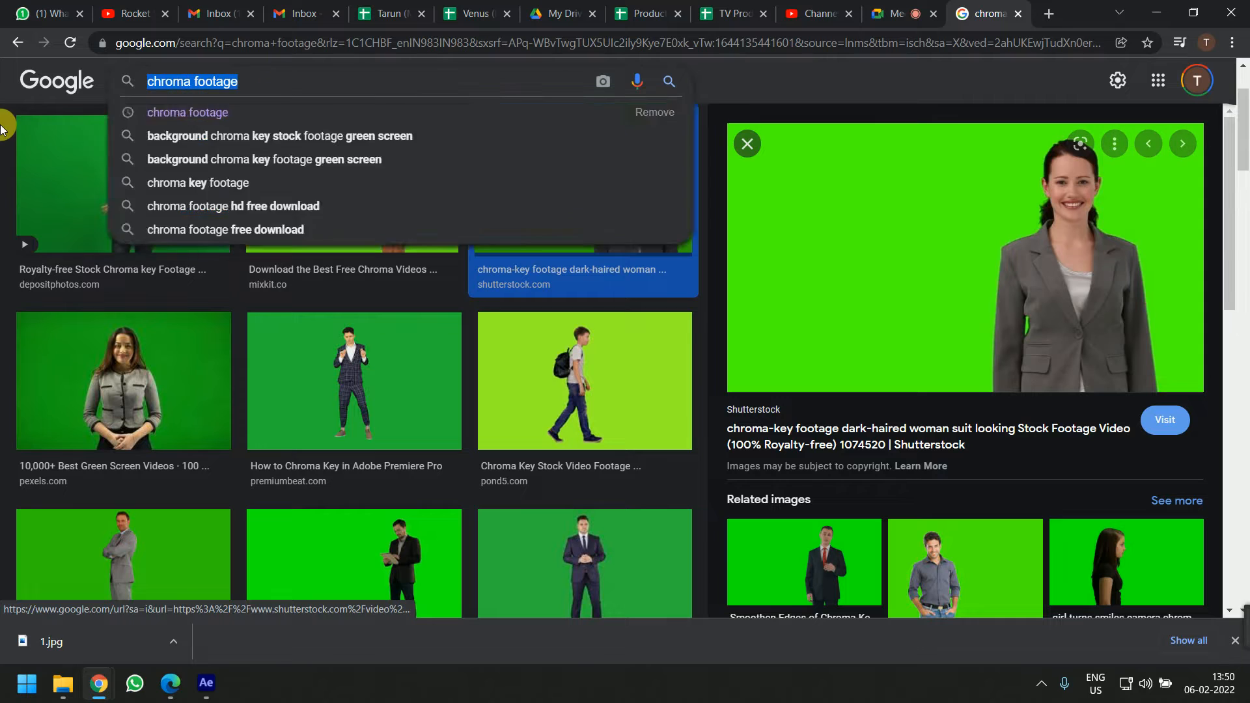
key(ctrl+a)
text(ra)
key(BackSpace)
text(ocke)
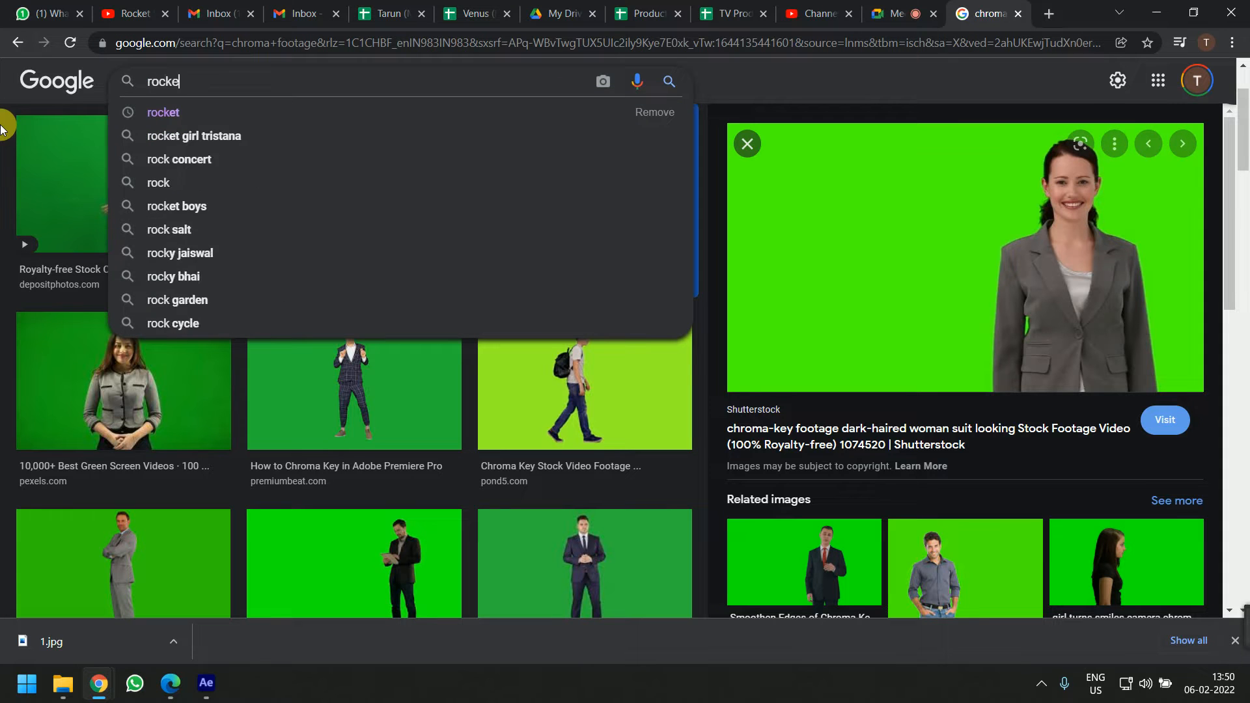
text(t in)
key(BackSpace)
key(BackSpace)
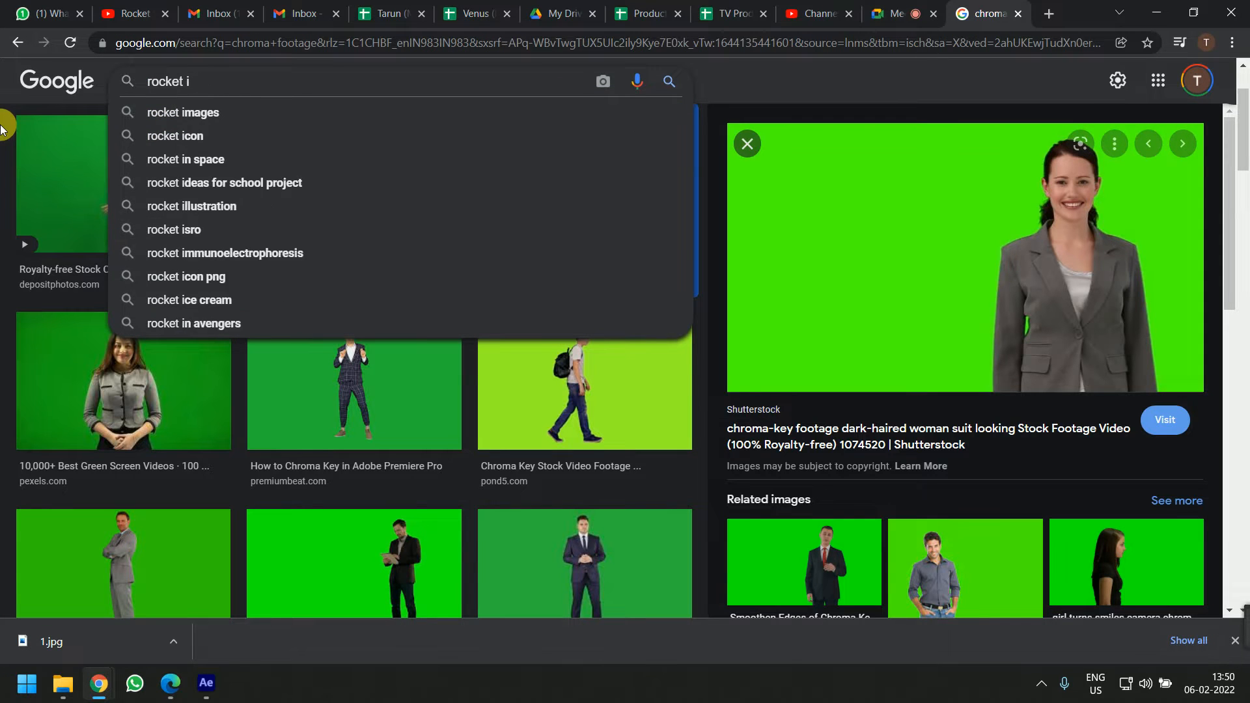
text(vecgr)
key(BackSpace)
key(BackSpace)
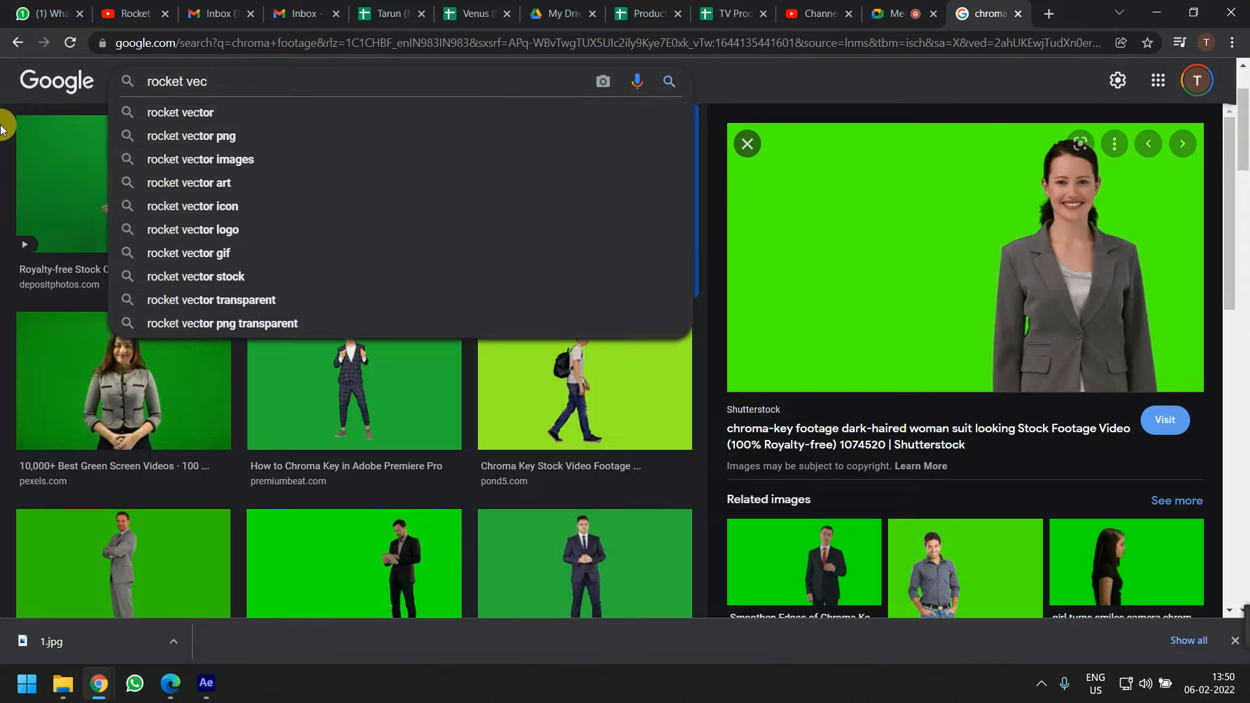
text(tor png)
key(Return)
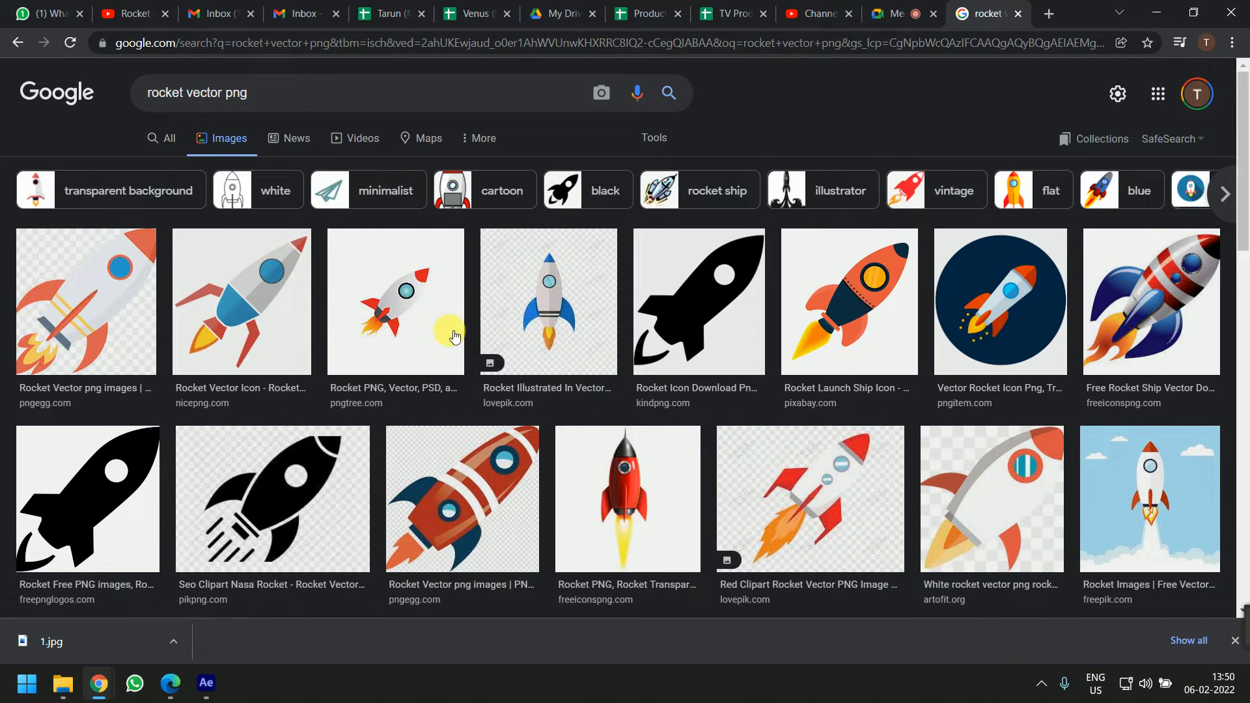
Preview several rocket images and save the NicePNG rocket vector image to the Desktop
click(257, 309)
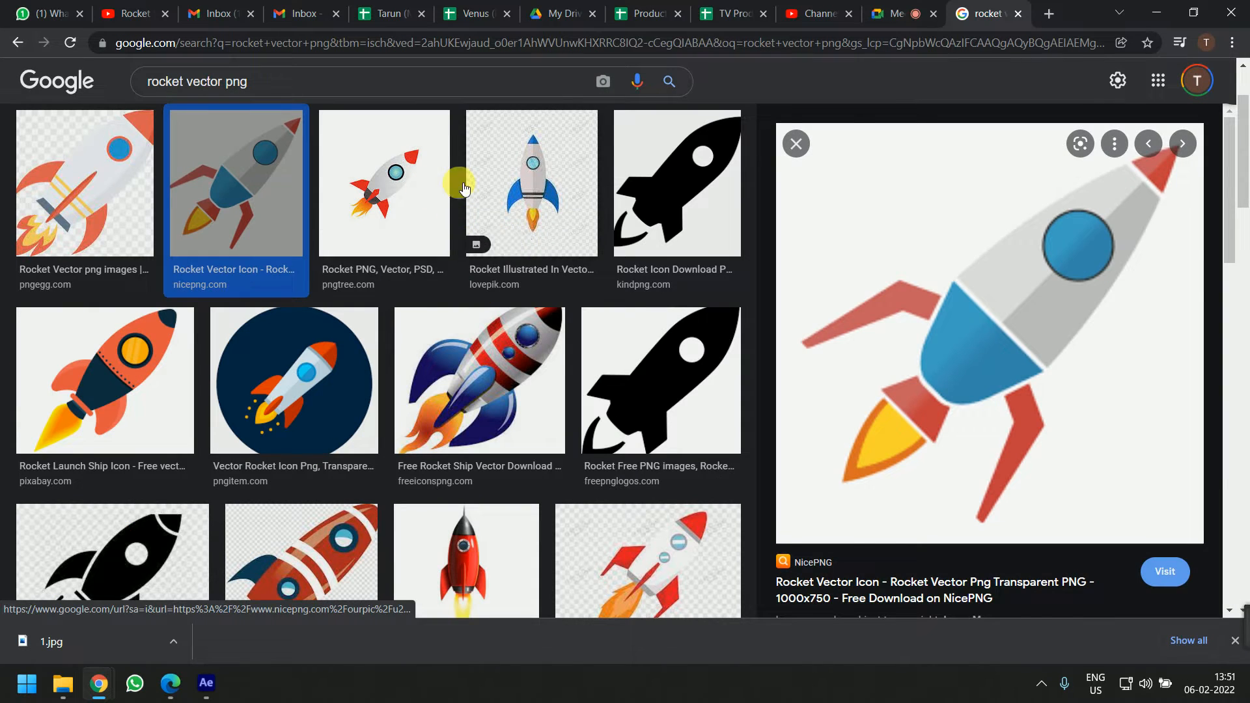
click(559, 189)
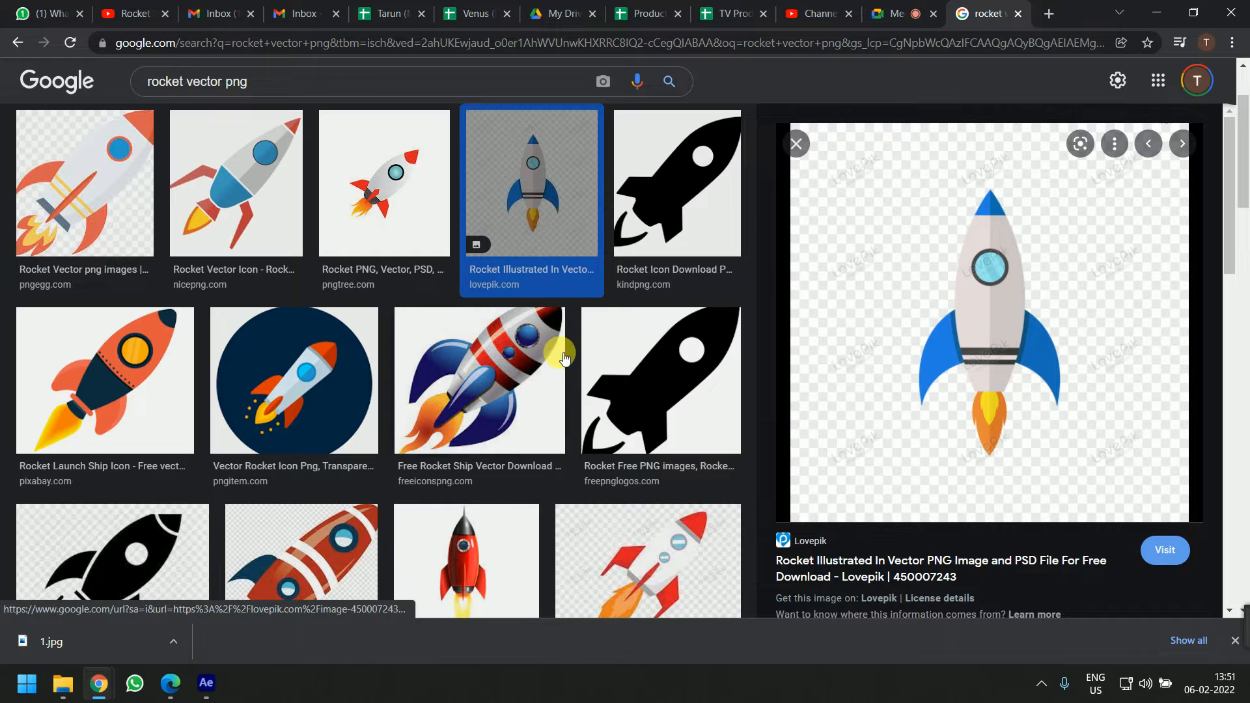
scroll(565, 361, down, 3)
click(494, 417)
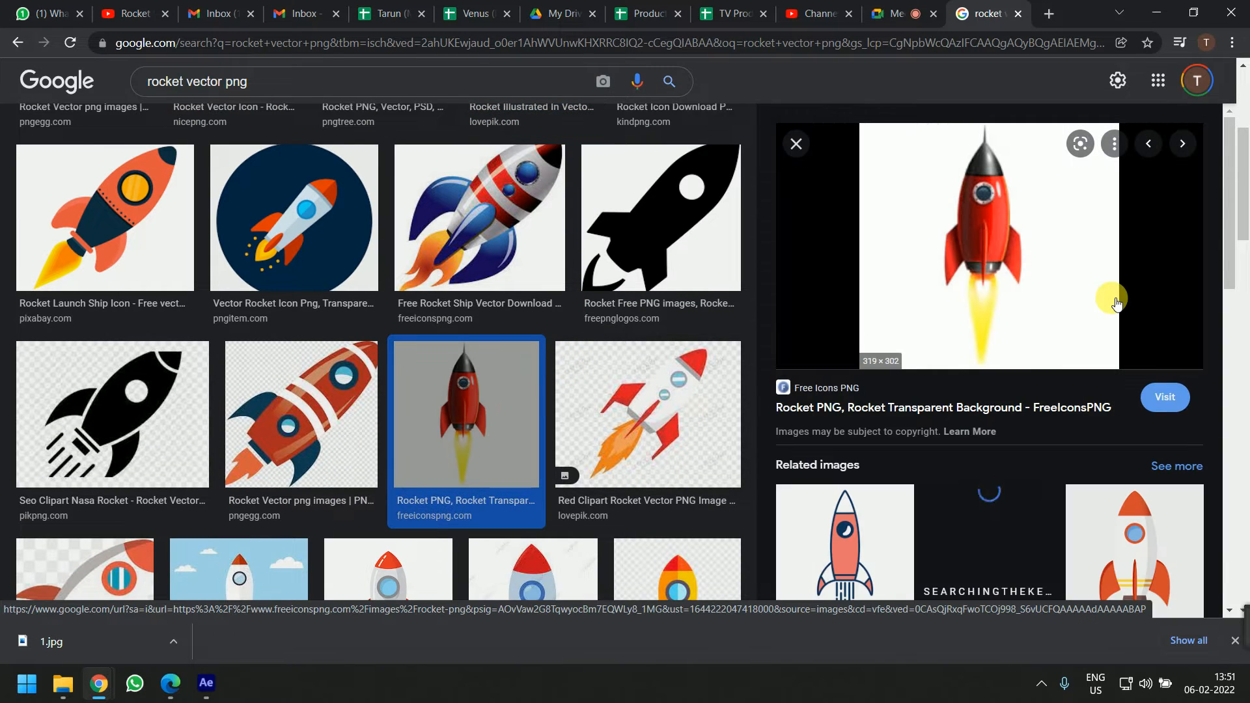
scroll(573, 413, up, 5)
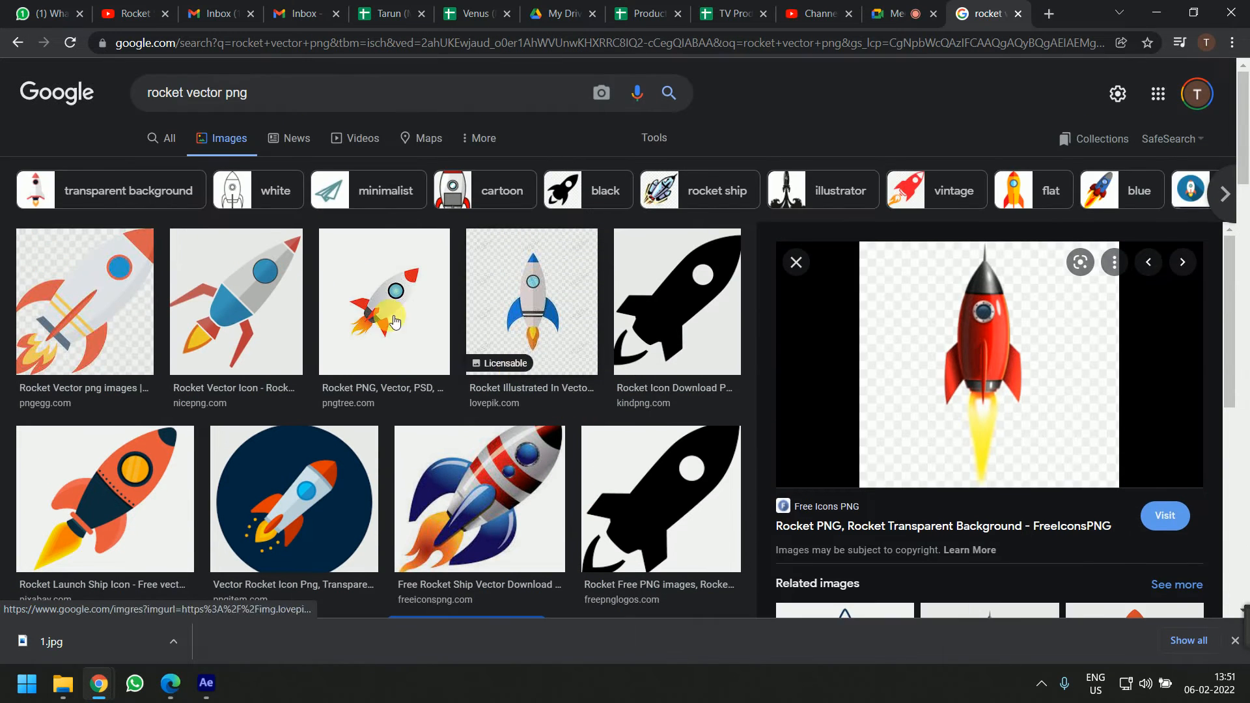
click(282, 291)
right_click(1025, 291)
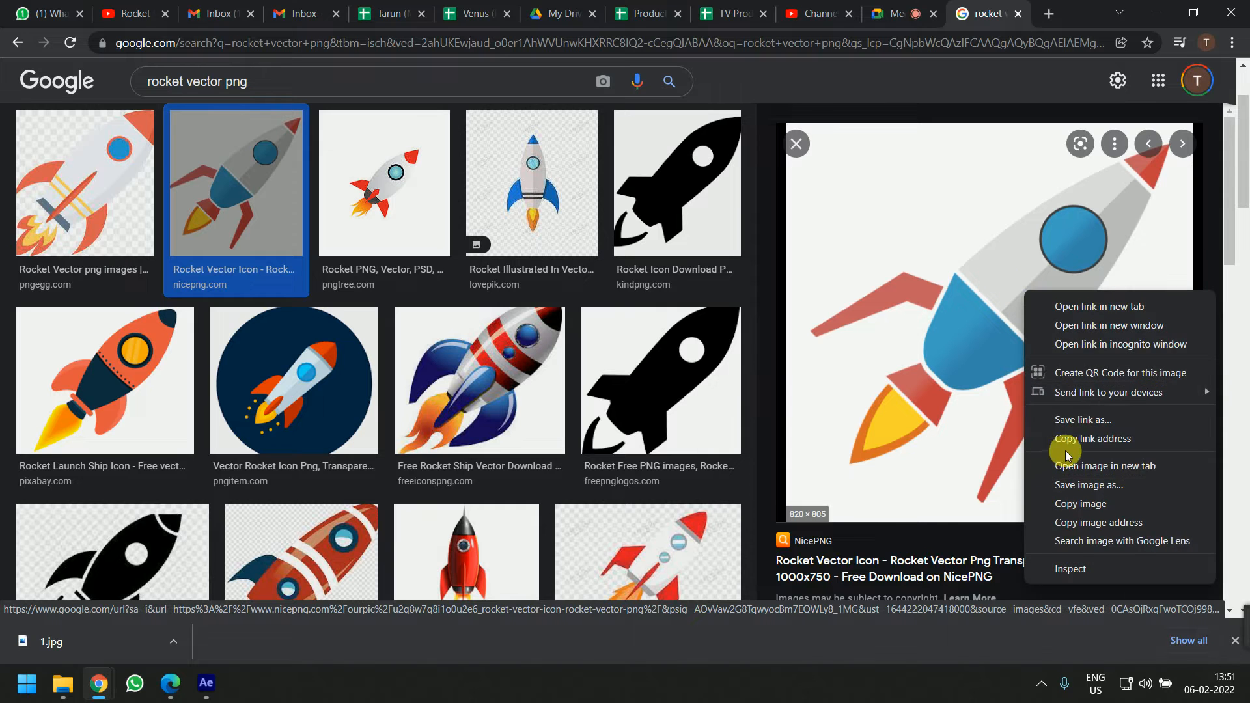
click(1090, 485)
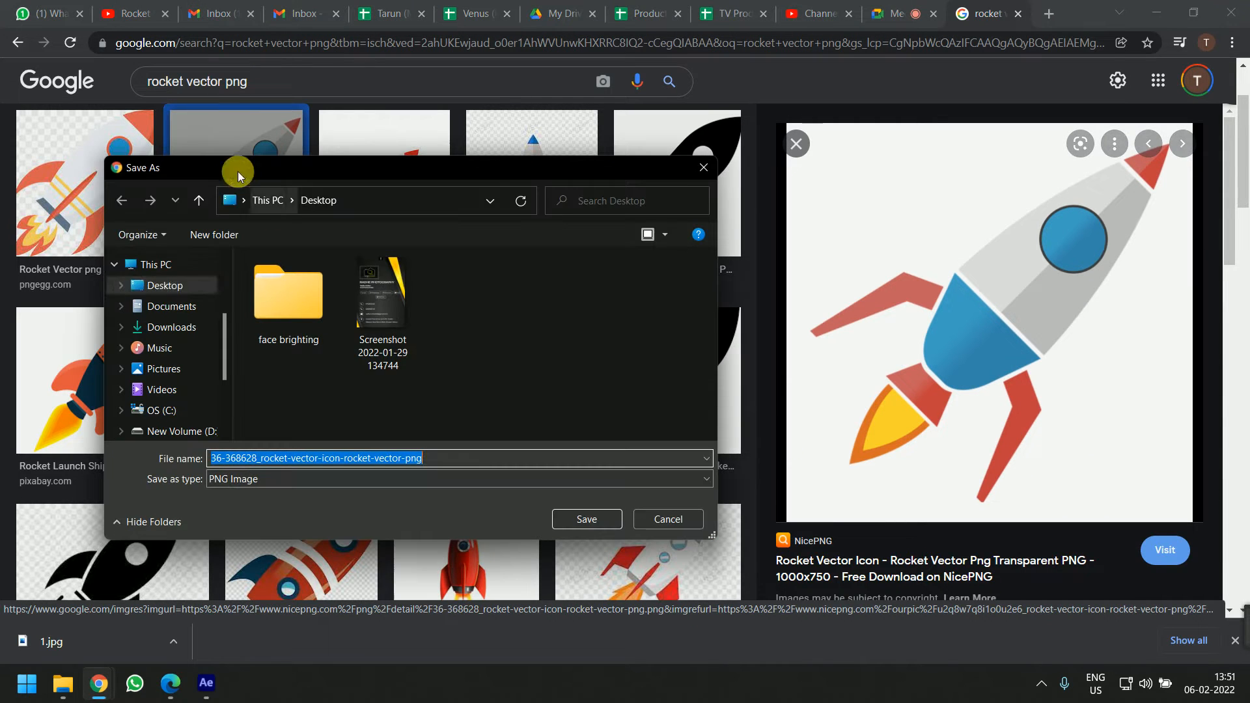
click(171, 291)
click(585, 519)
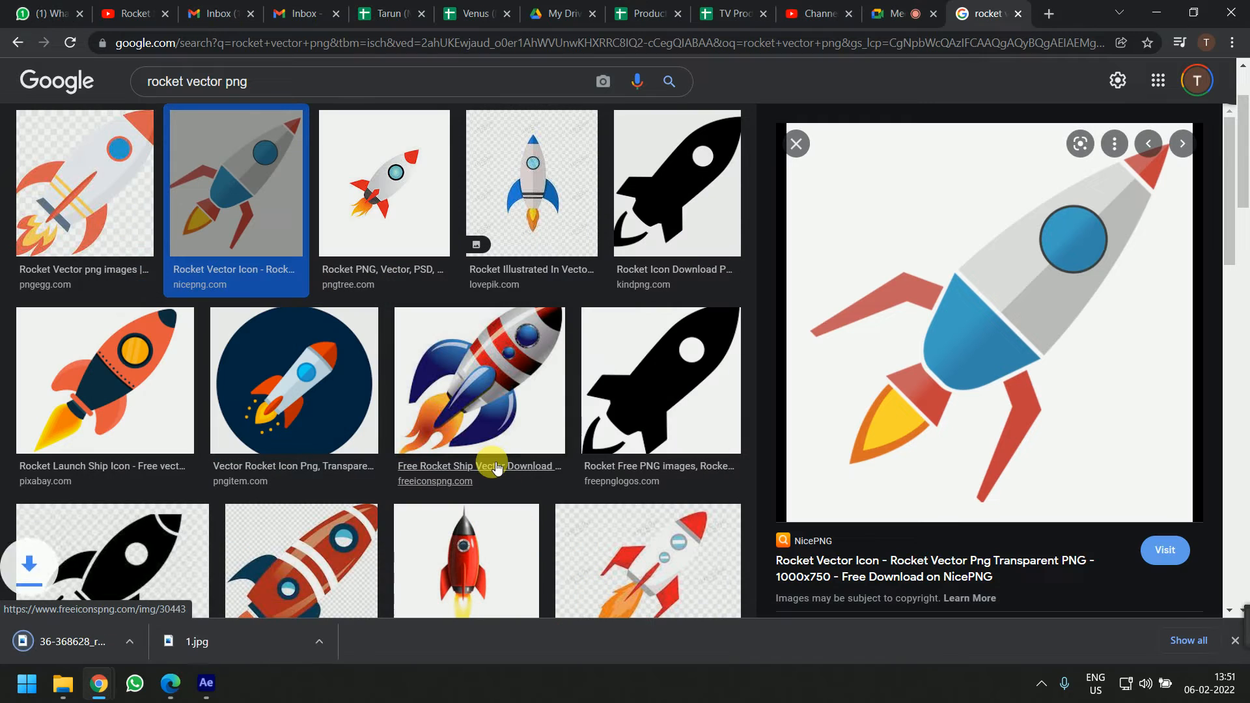
Minimize the windows and launch Photoshop from the Start menu search
key(super+Down)
key(super+Down)
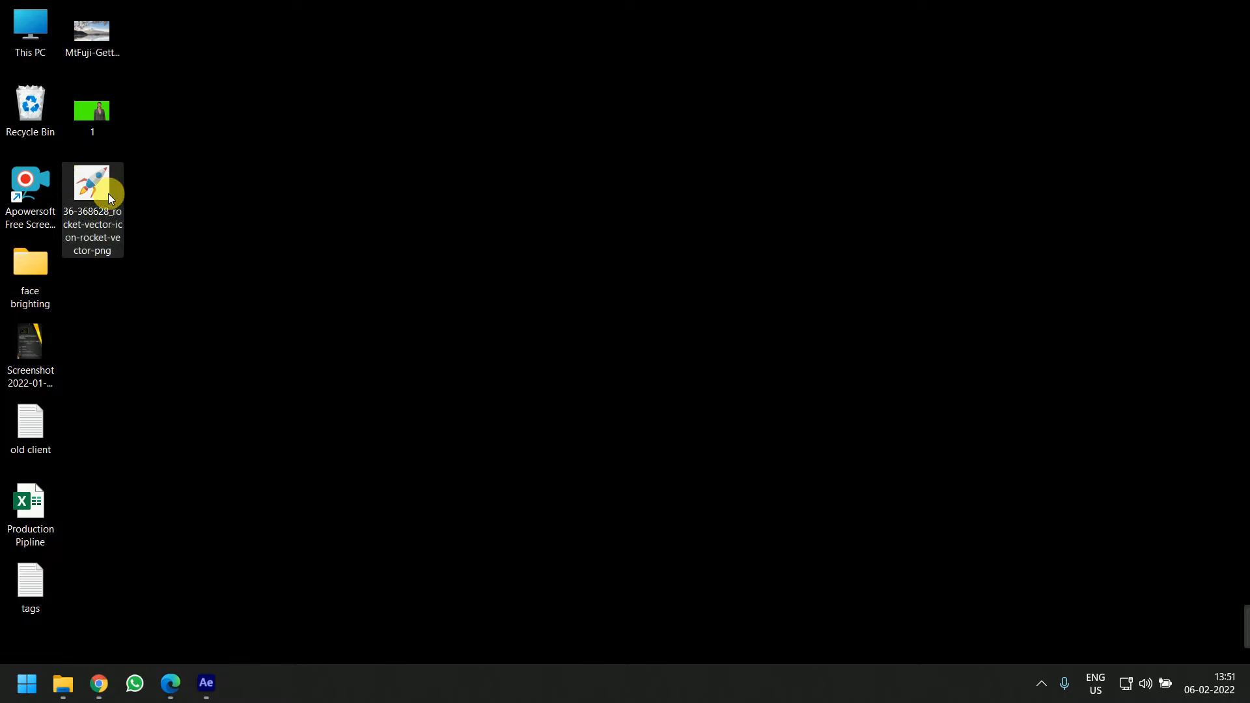
key(super)
text(phot)
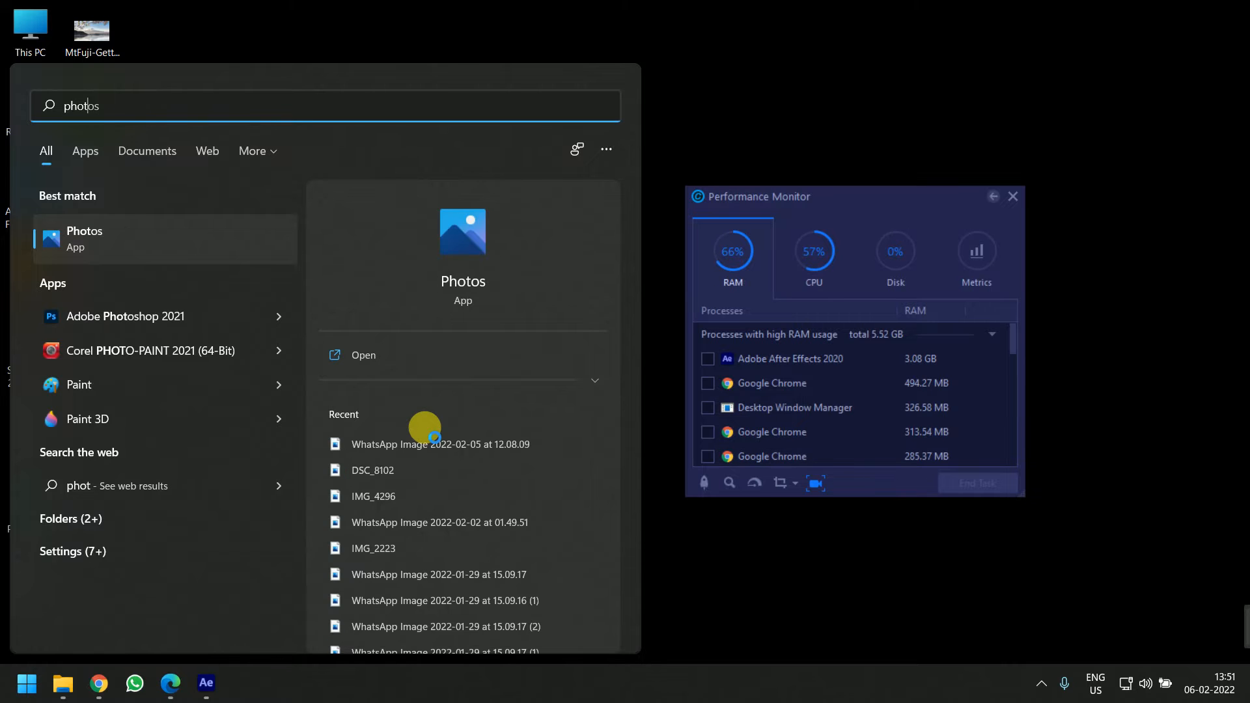
text(o)
key(Return)
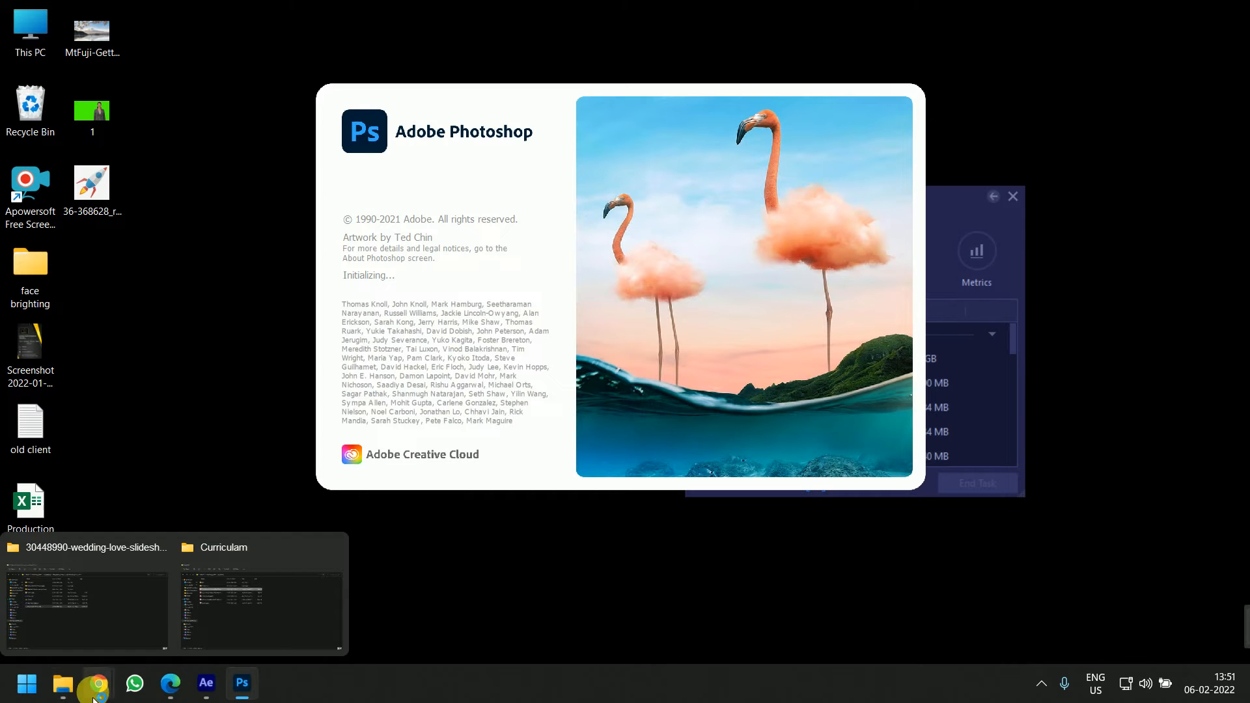
Replay the rocket video on YouTube to review the reference shot
mouse_move(98, 683)
click(137, 660)
click(130, 13)
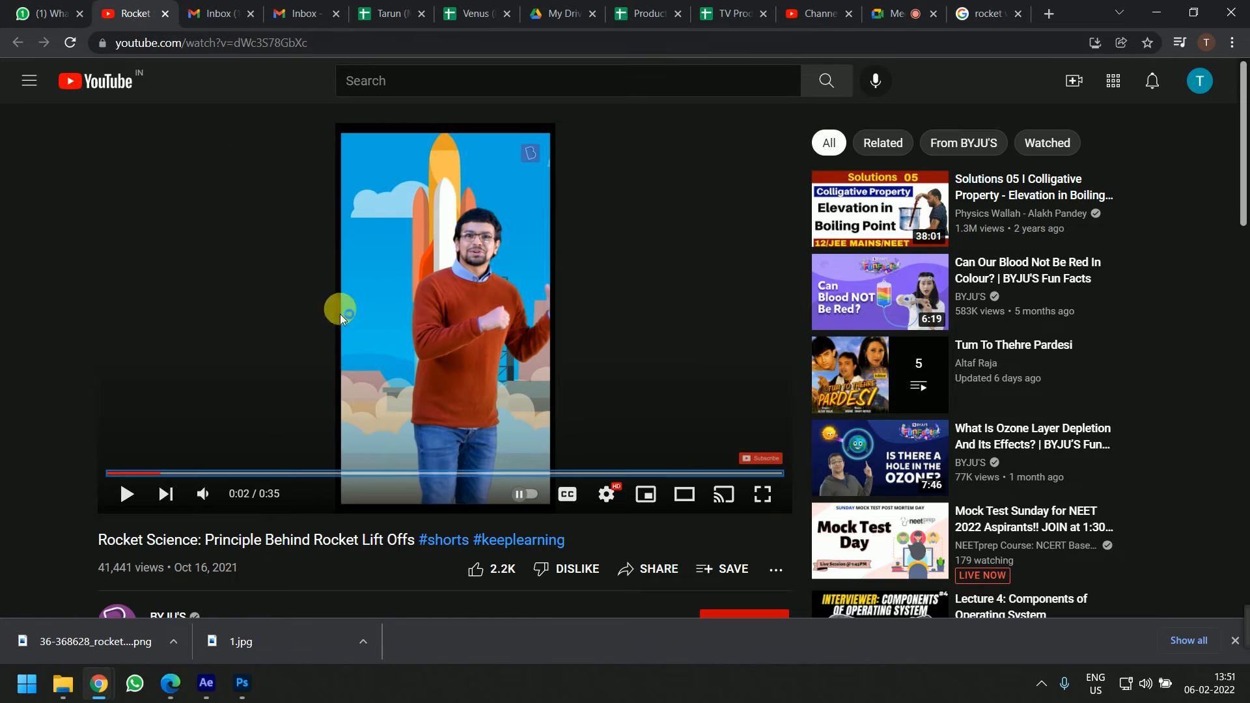
click(145, 474)
click(424, 350)
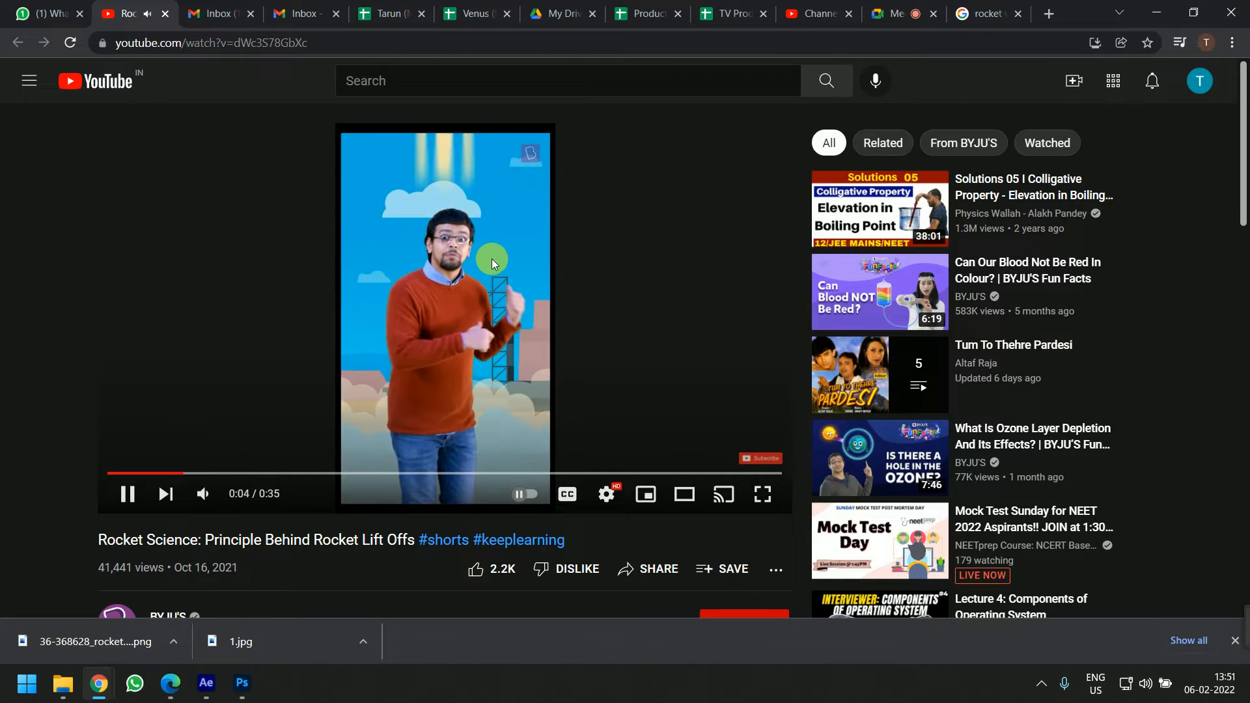
click(126, 493)
click(148, 477)
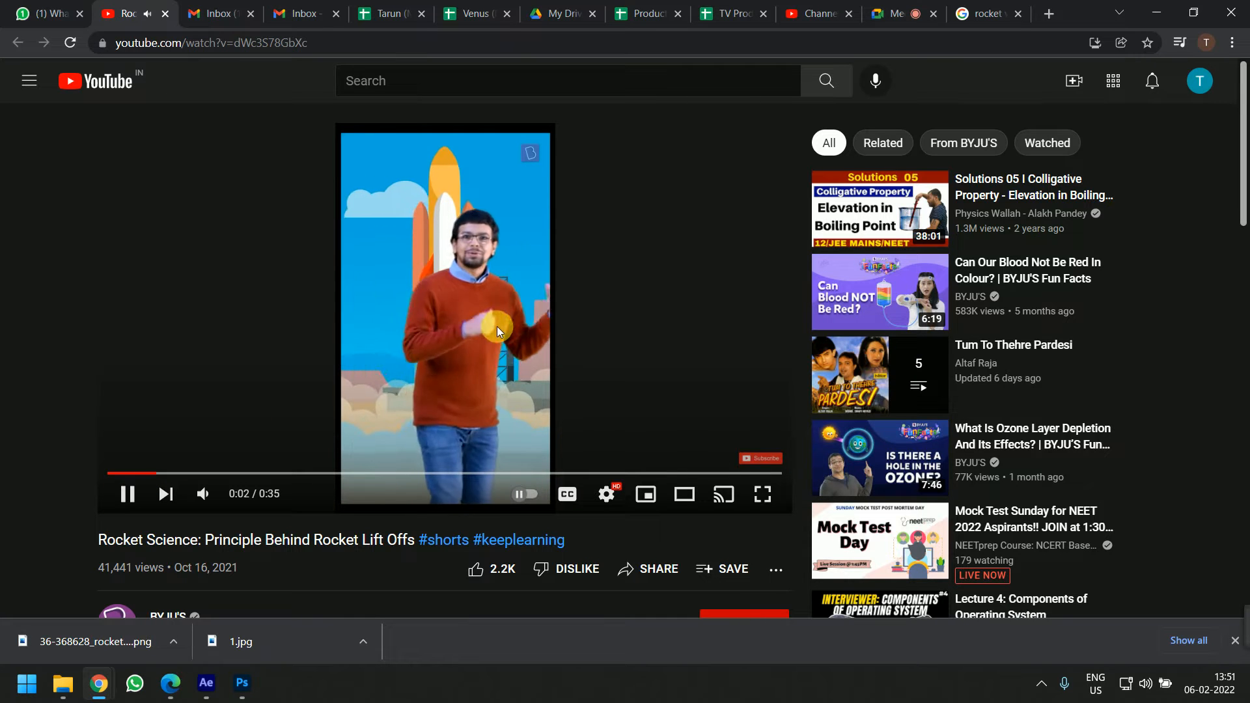
click(443, 372)
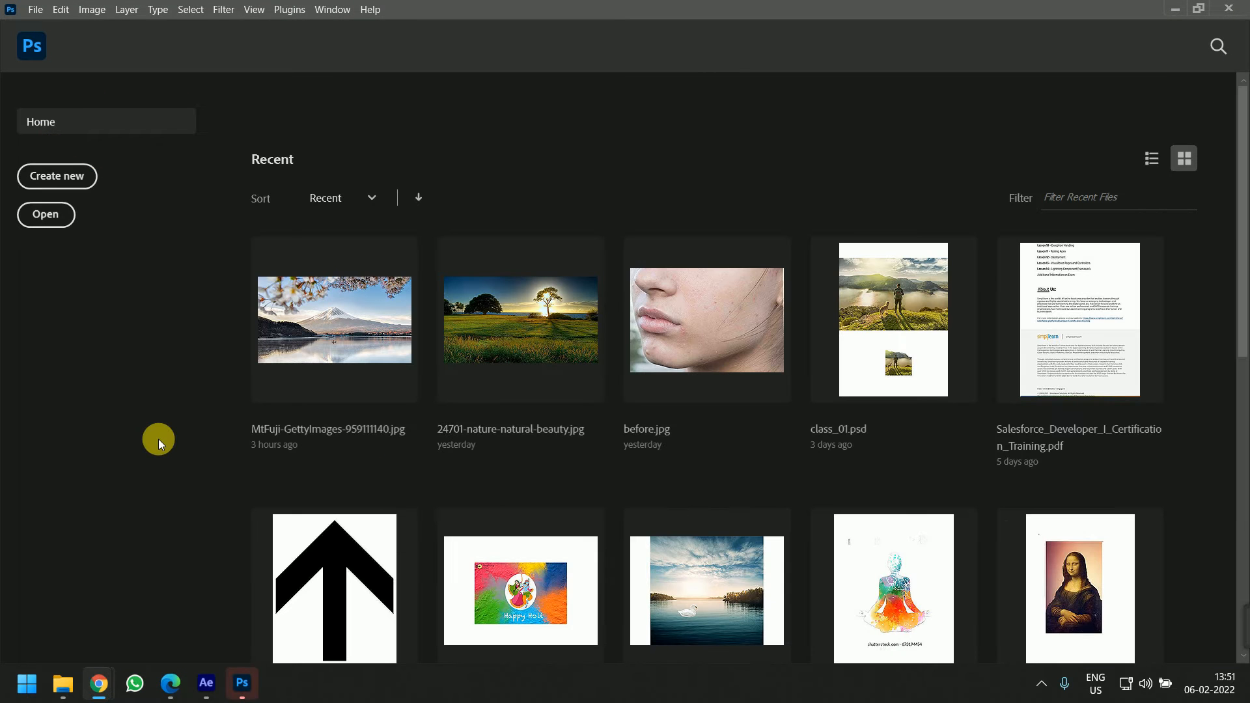
Open the downloaded rocket image in Photoshop and unlock its background layer
key(super+d)
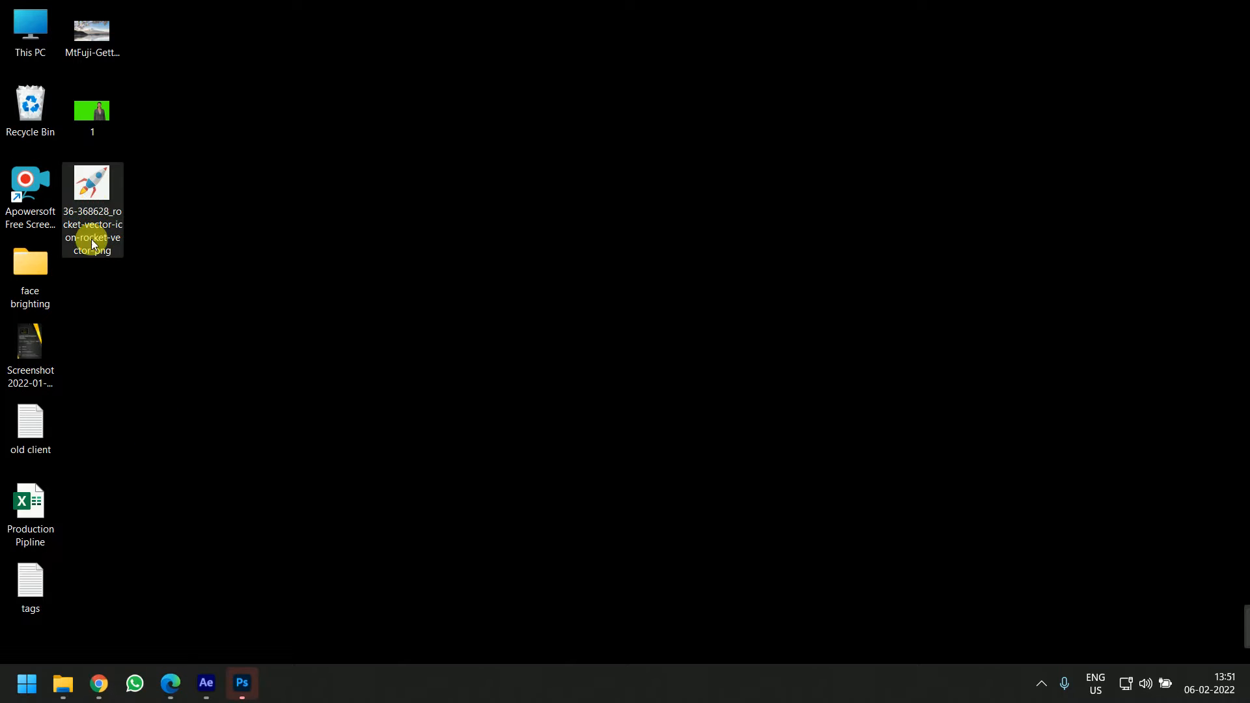
drag(91, 242, 762, 366)
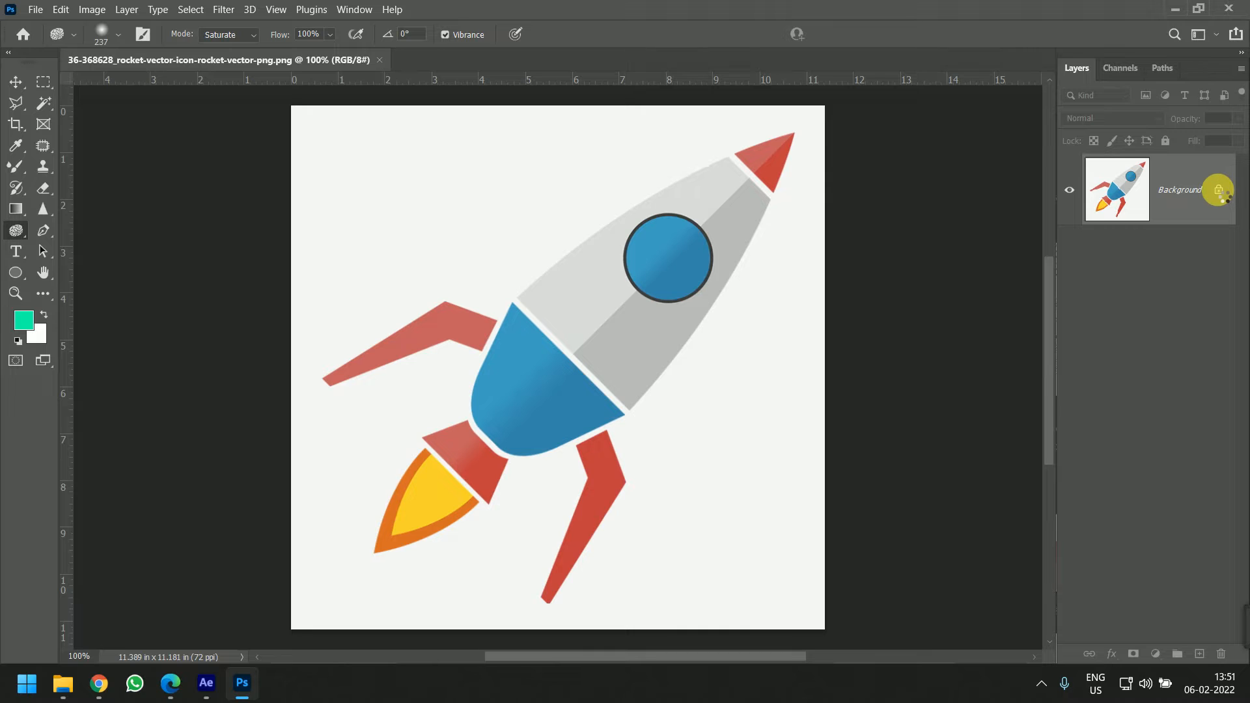
click(1217, 189)
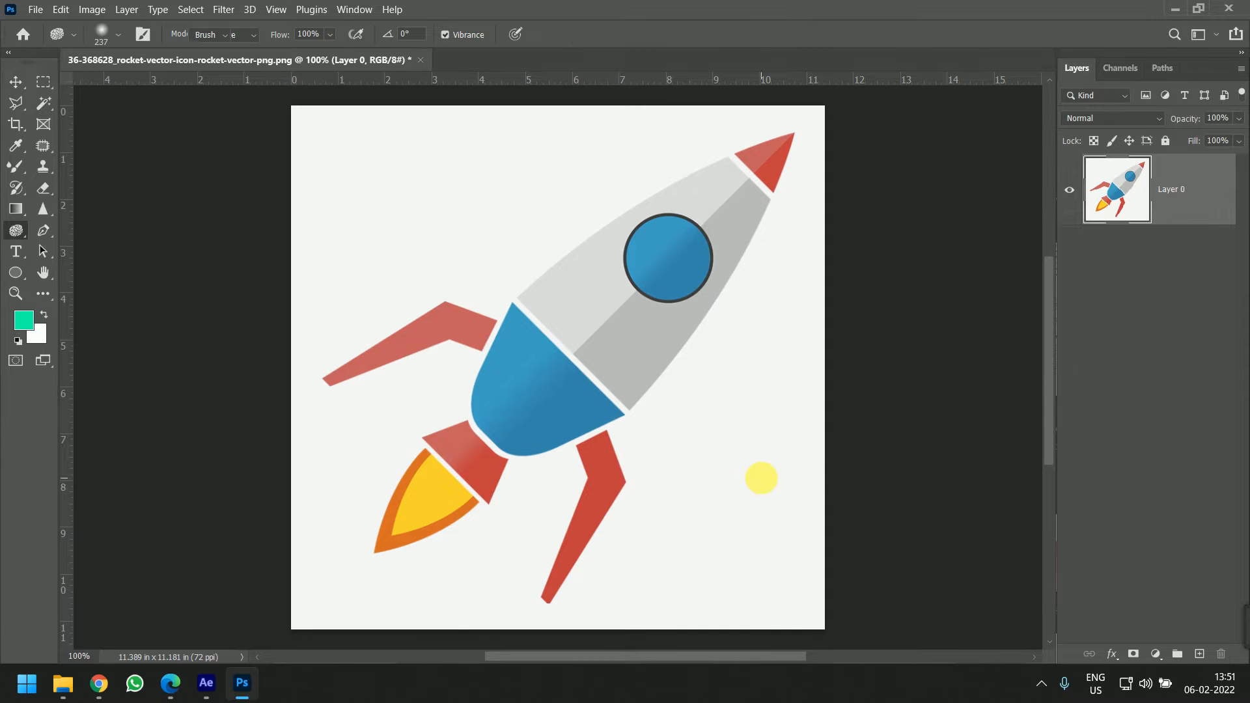
Erase the white background around the rocket with the Magic Eraser tool
key(e)
key(shift+e)
key(shift+e)
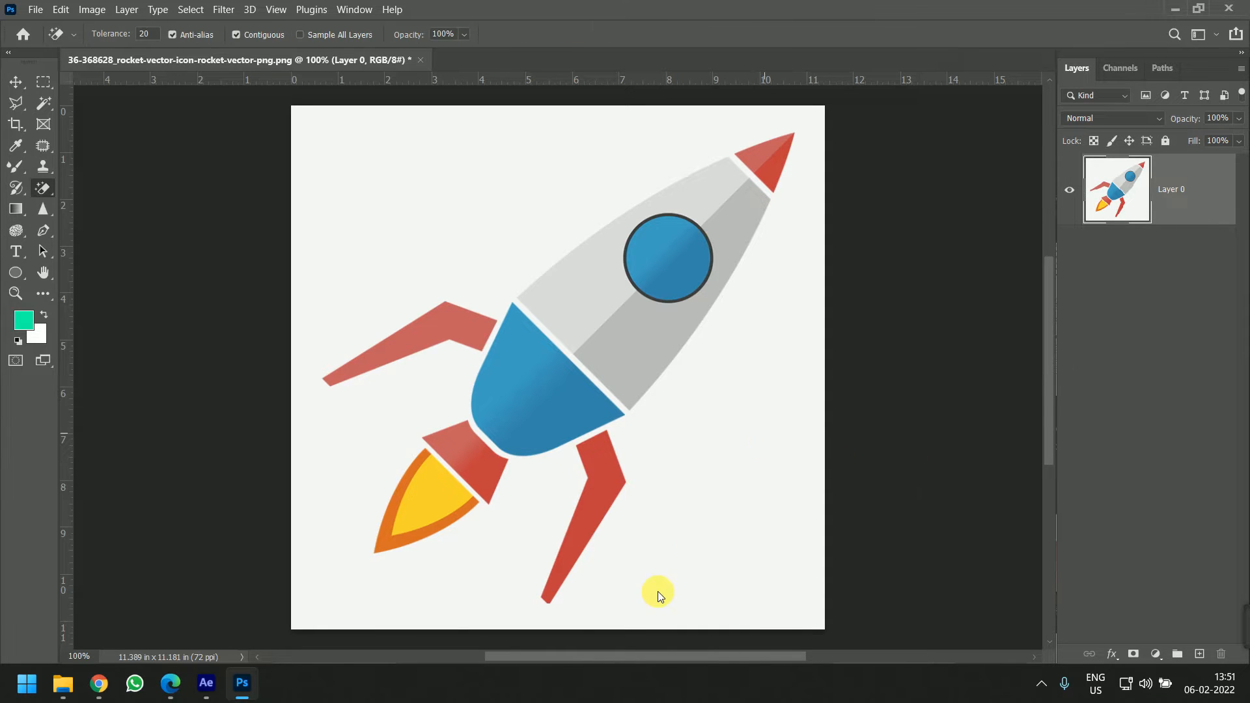
click(720, 438)
scroll(500, 464, up, 3)
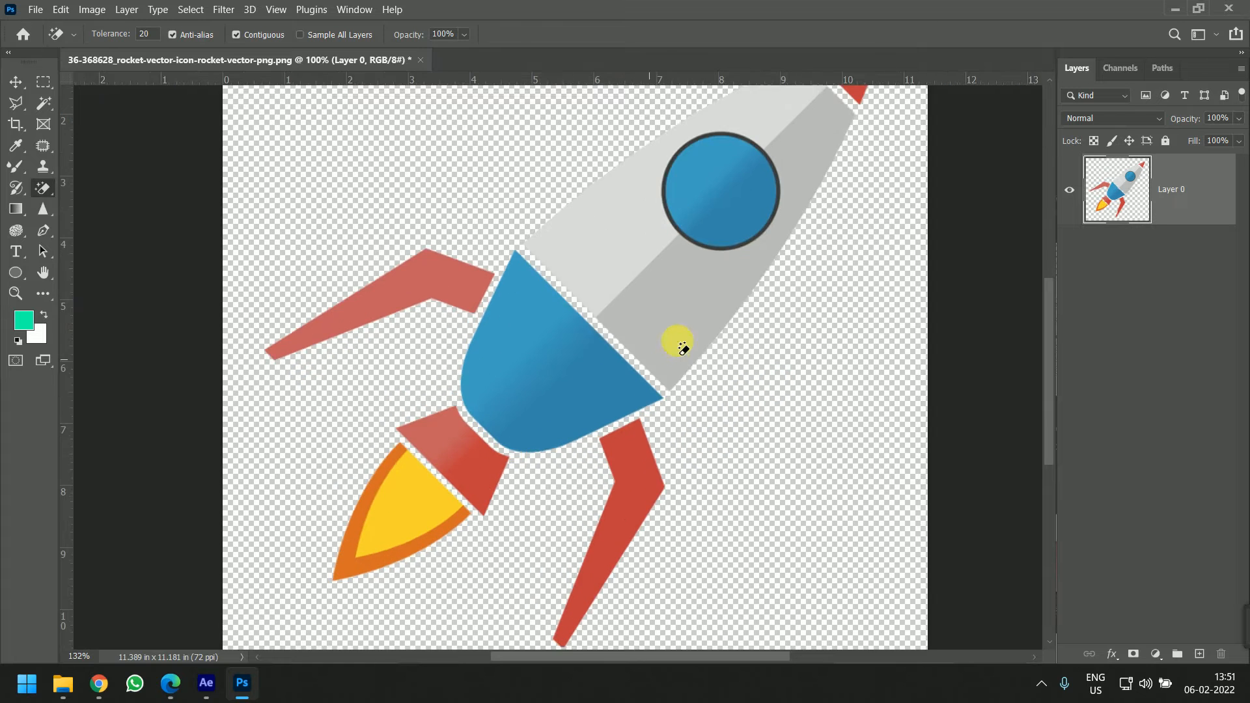
scroll(676, 371, down, 3)
scroll(686, 387, down, 1)
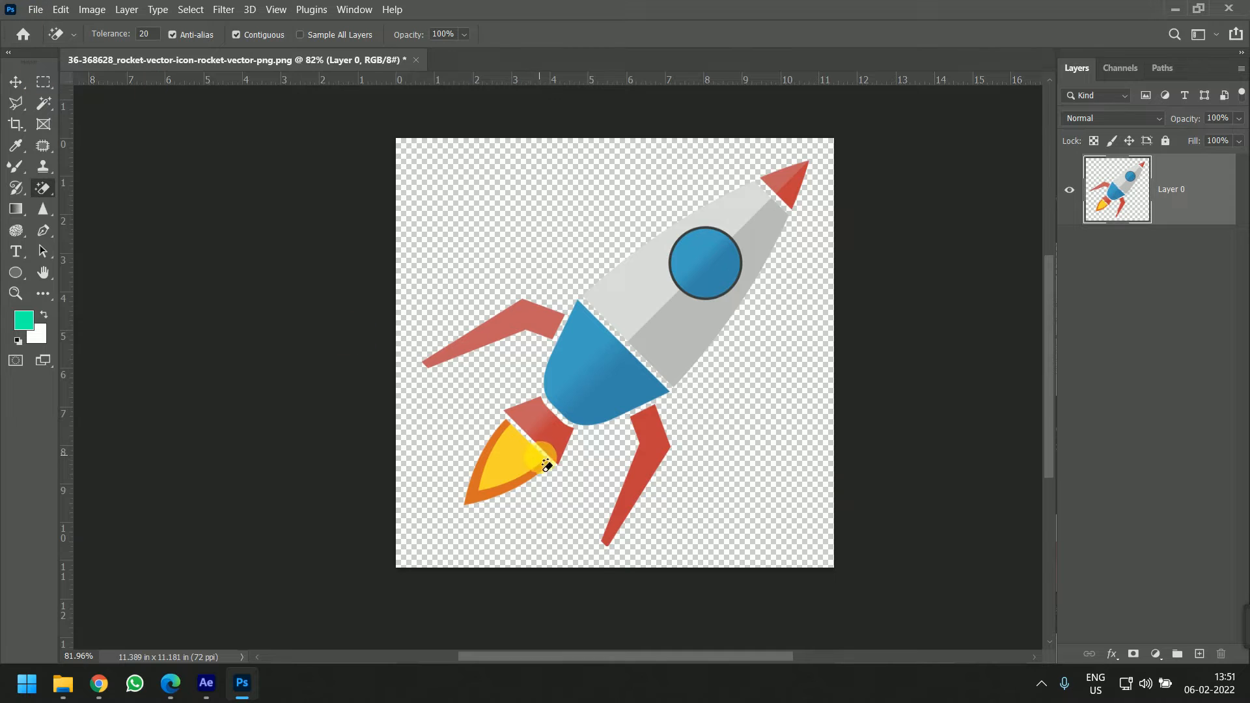
scroll(536, 484, up, 2)
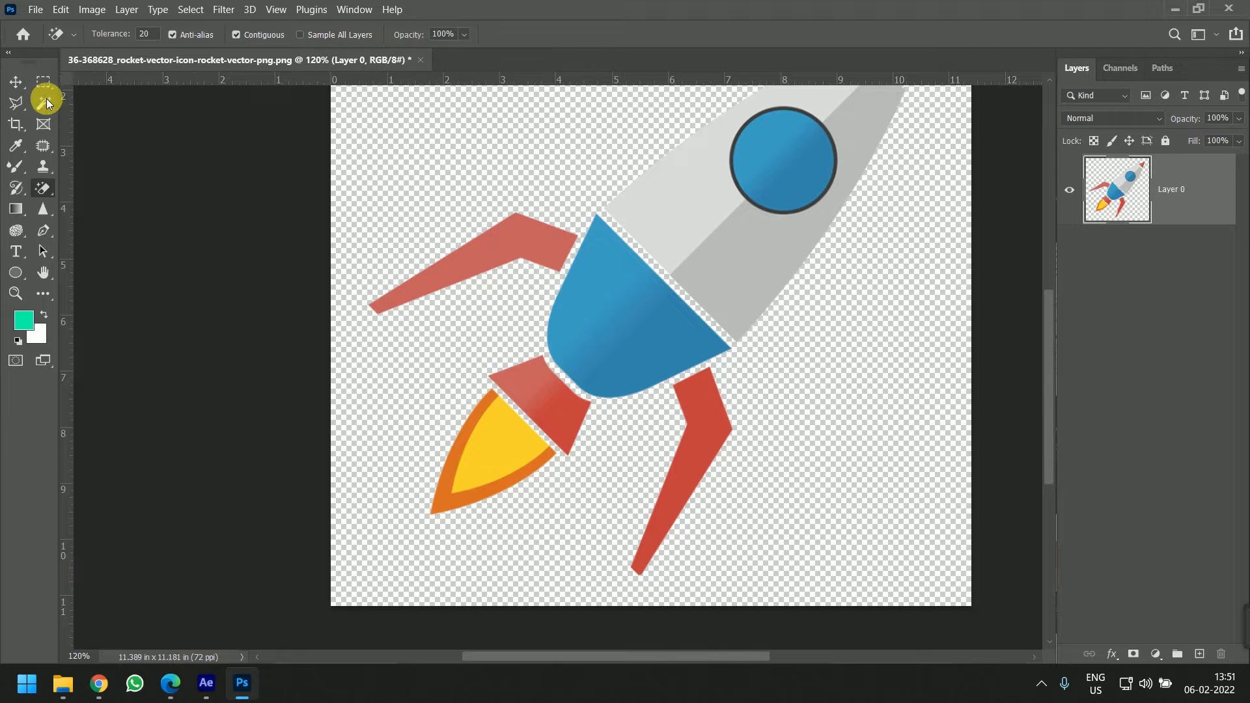
Save the transparent rocket as a PNG on the Desktop under the same file name
key(ctrl+shift+s)
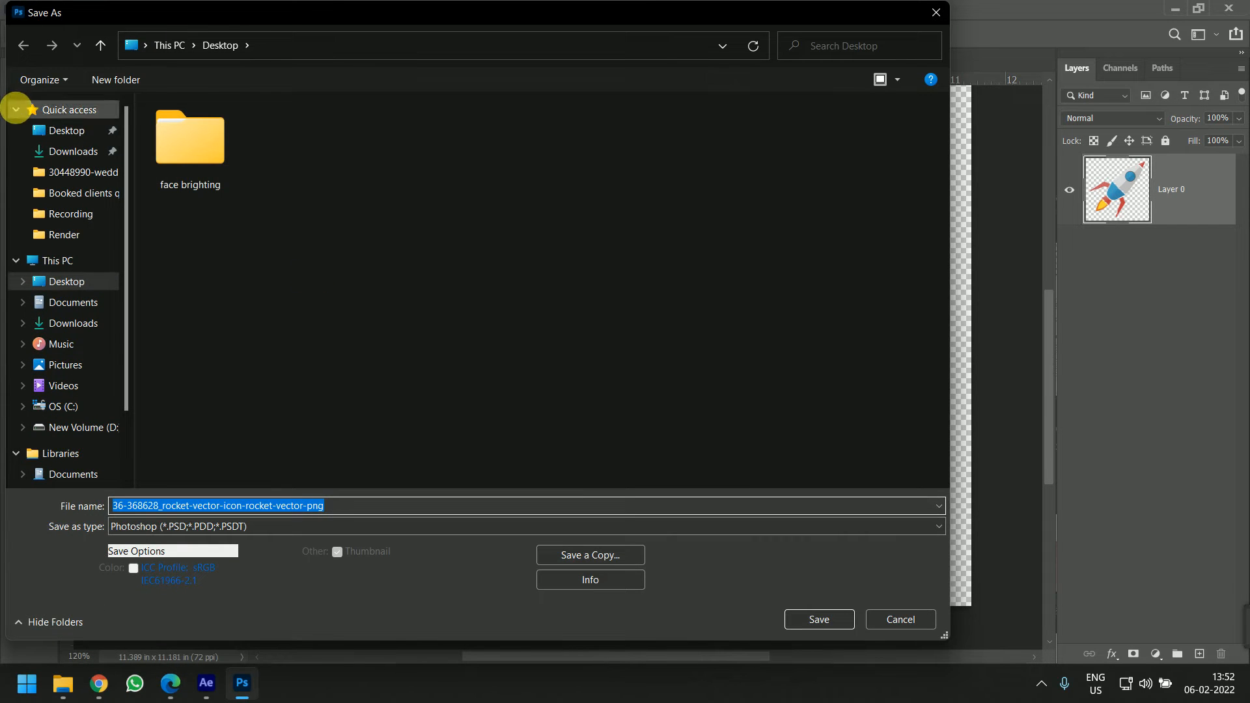
click(59, 130)
click(333, 527)
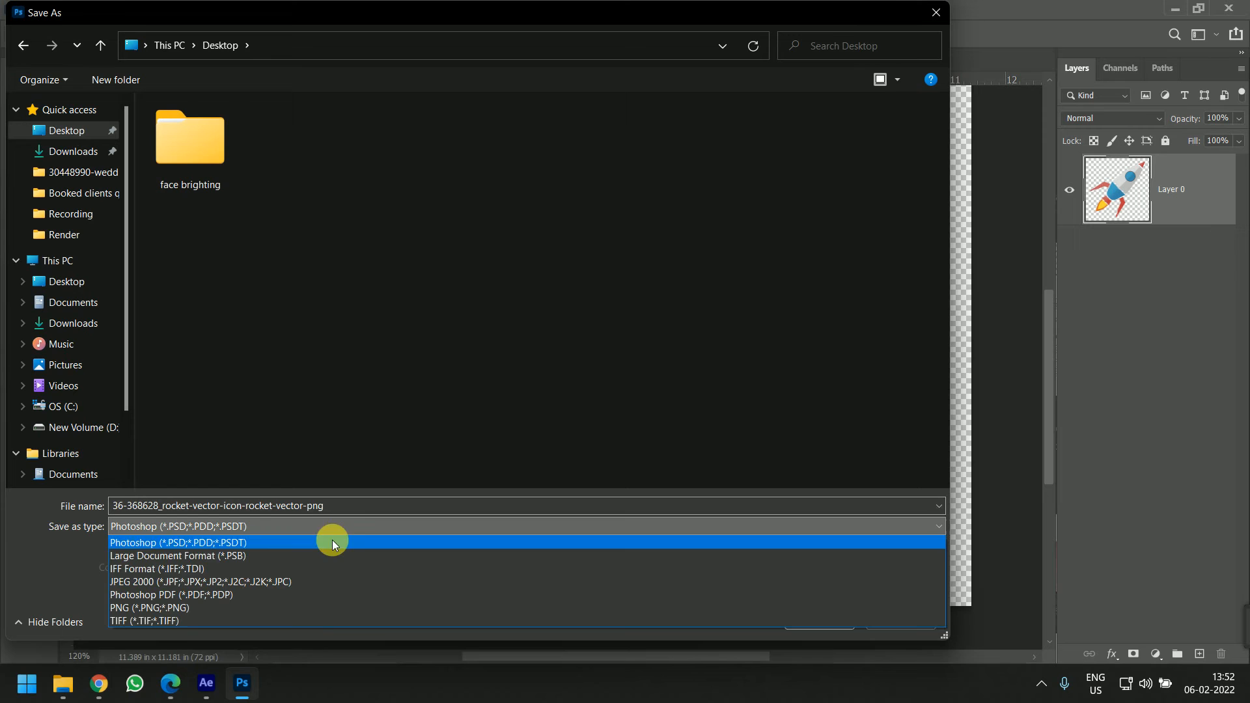
click(302, 606)
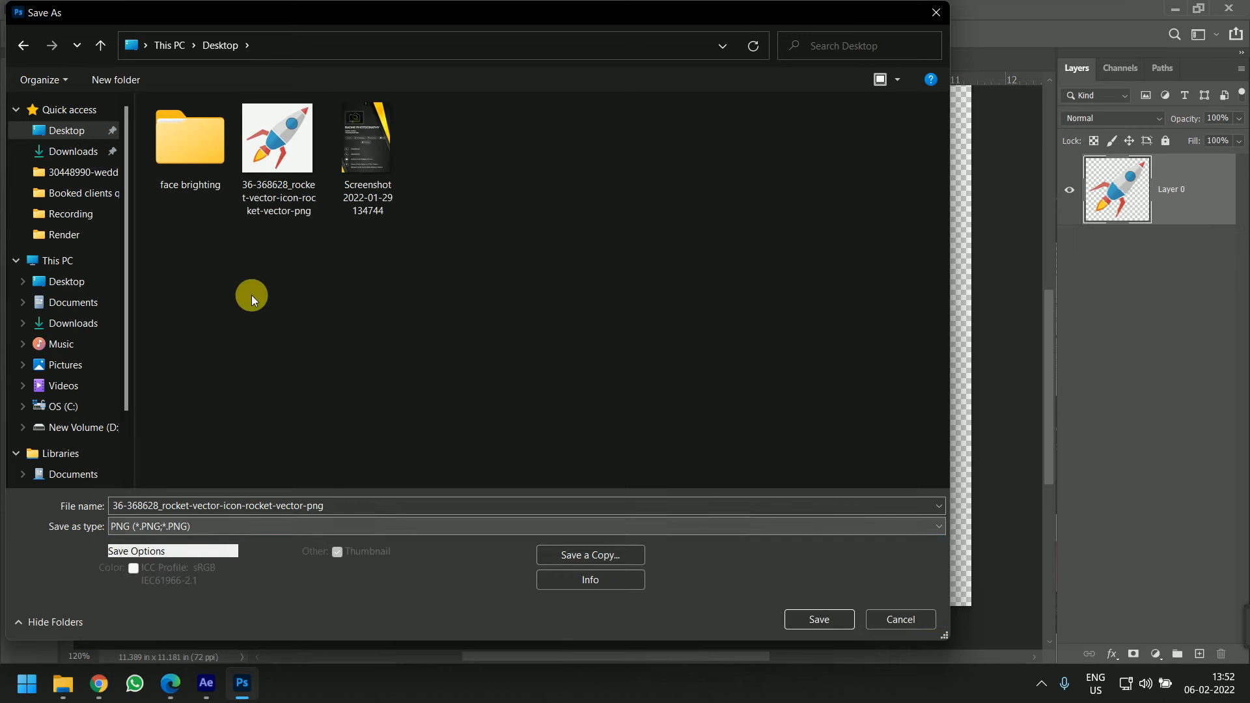
click(819, 620)
click(702, 342)
click(706, 193)
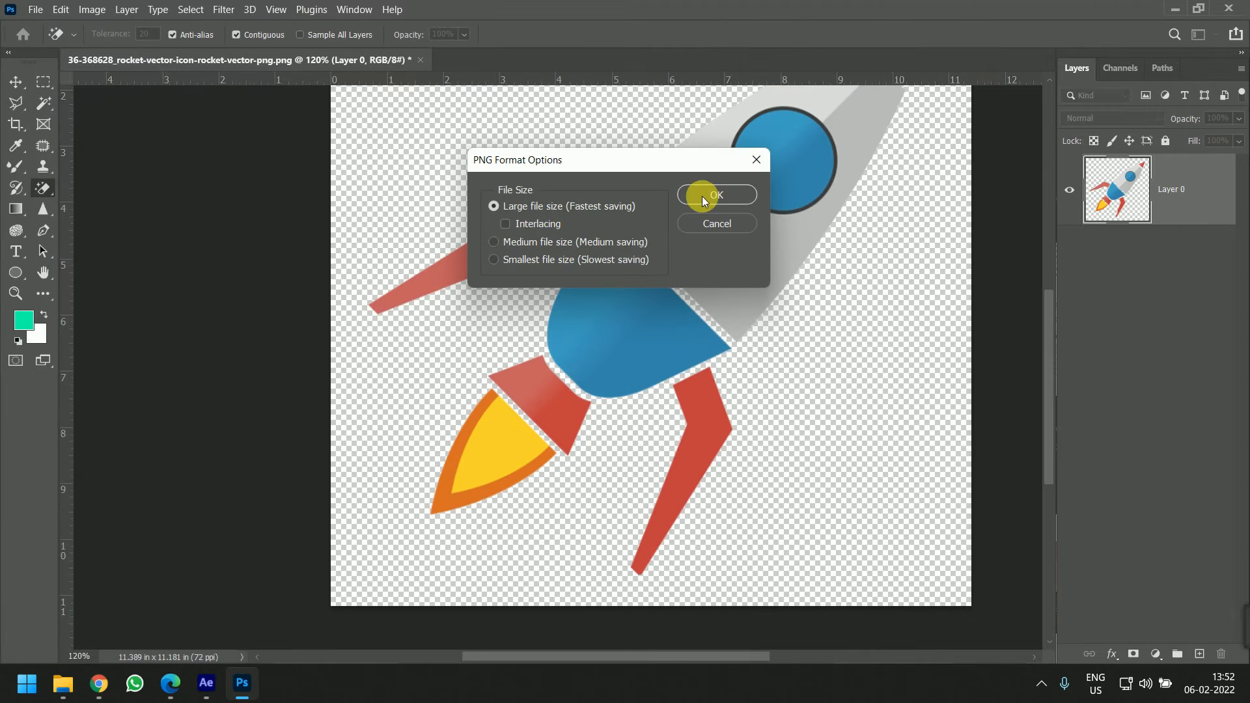
Close Photoshop and bring the rocket PNG into the composition as the top layer
click(1237, 9)
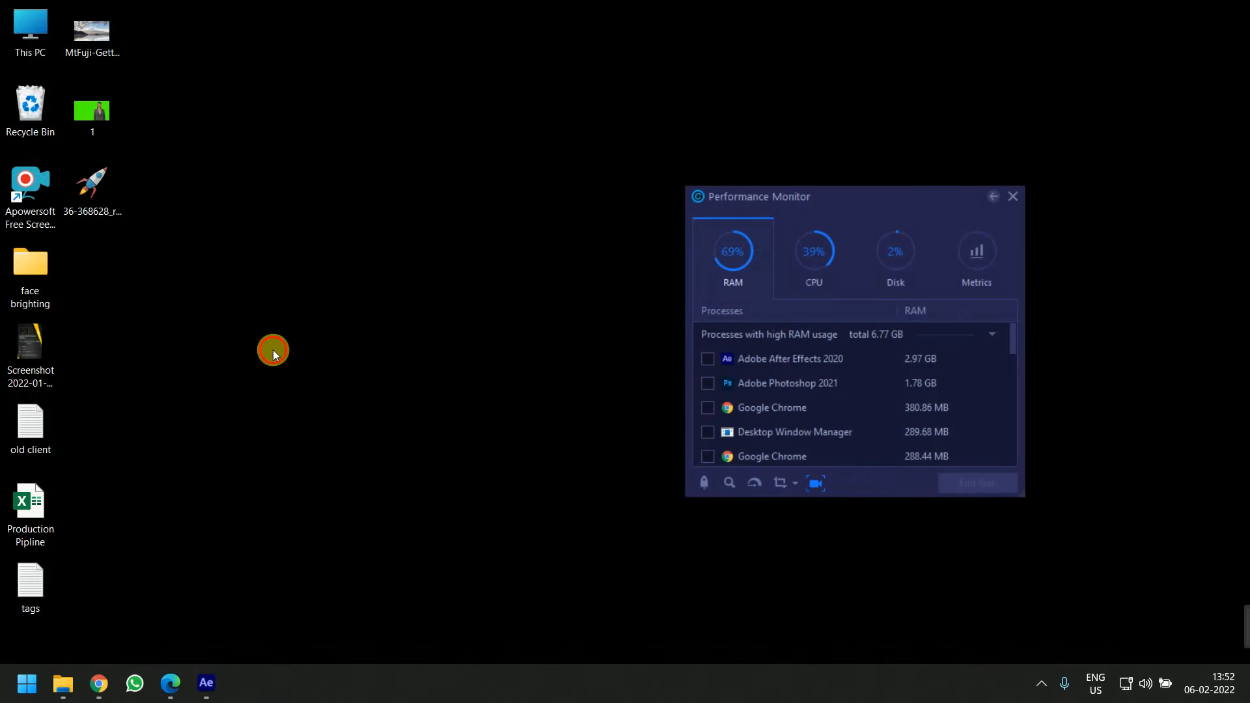
click(107, 206)
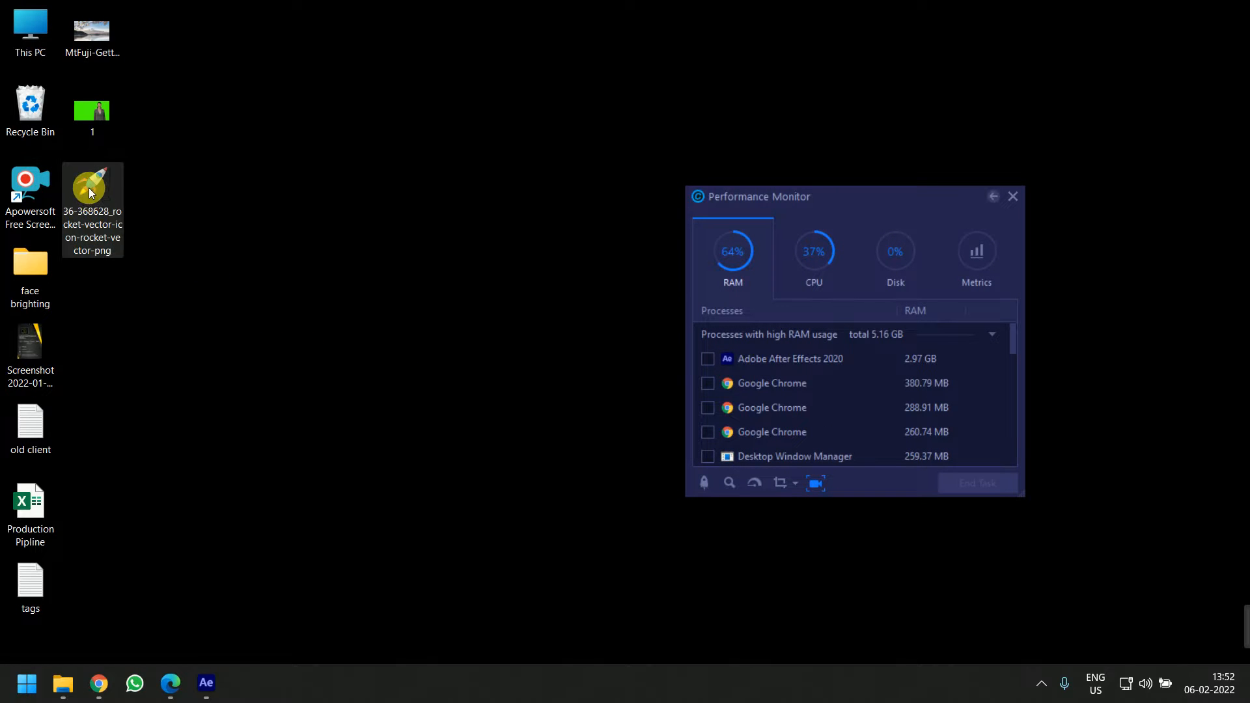
drag(89, 187, 416, 480)
key(alt+Tab)
key(alt+Tab)
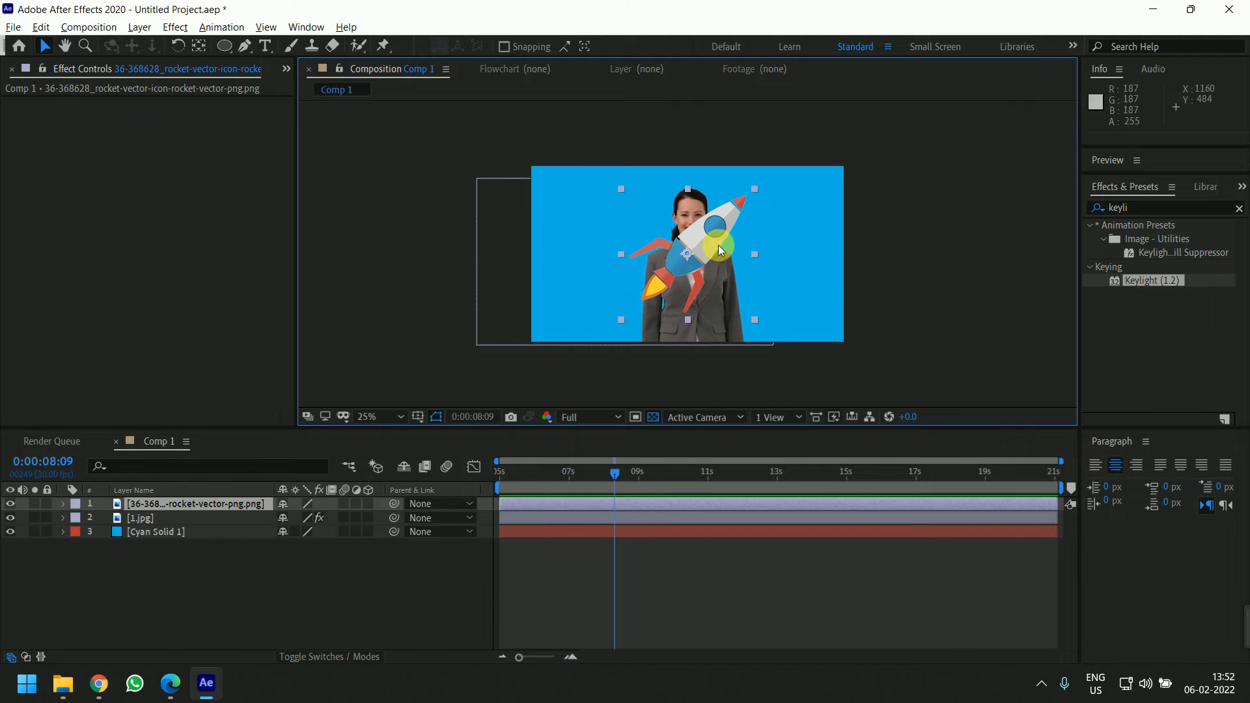
Rotate the rocket layer to -44° so it stands upright and move it to the left of the woman
key(r)
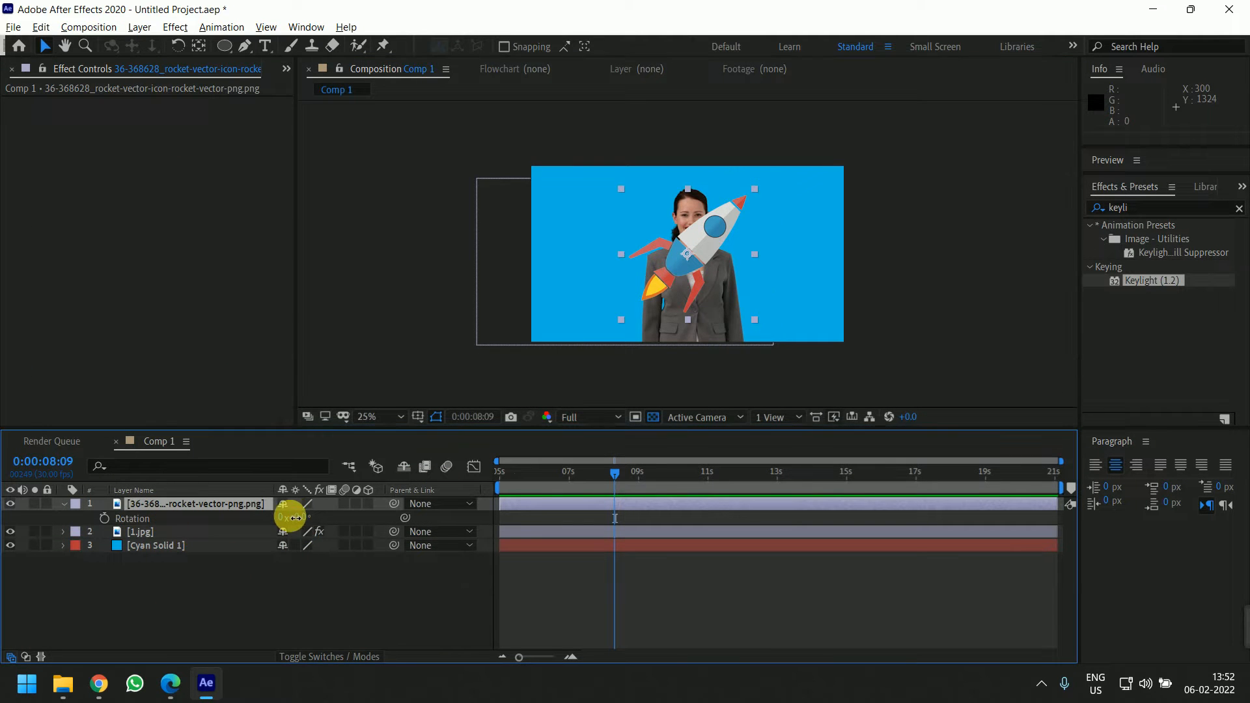
drag(289, 516, 272, 521)
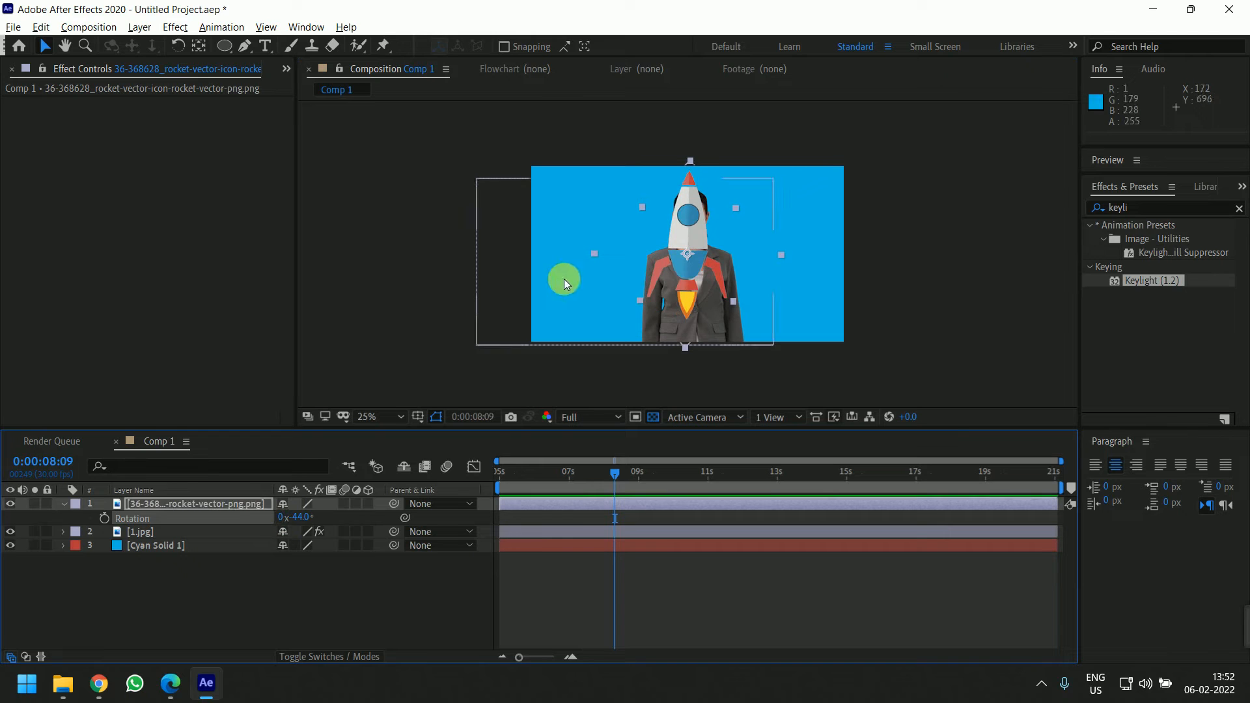
drag(687, 245, 646, 258)
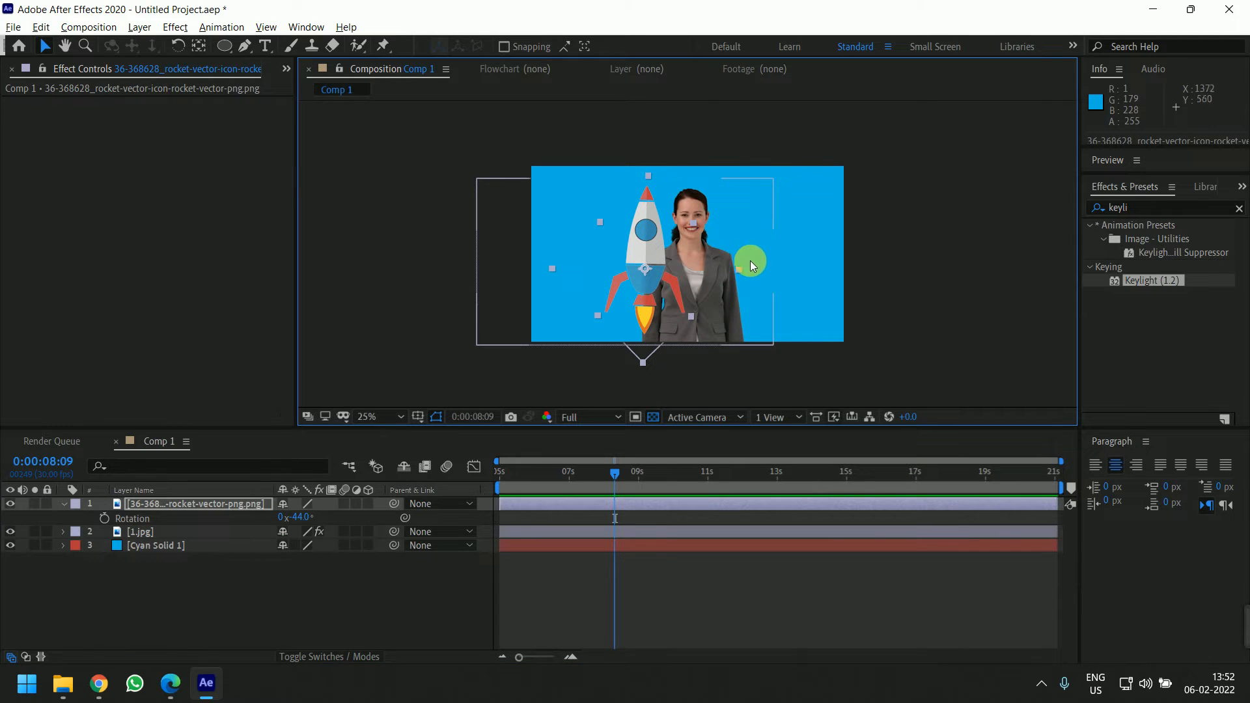
mouse_move(739, 270)
mouse_down()
mouse_move(762, 271)
mouse_move(736, 268)
mouse_up()
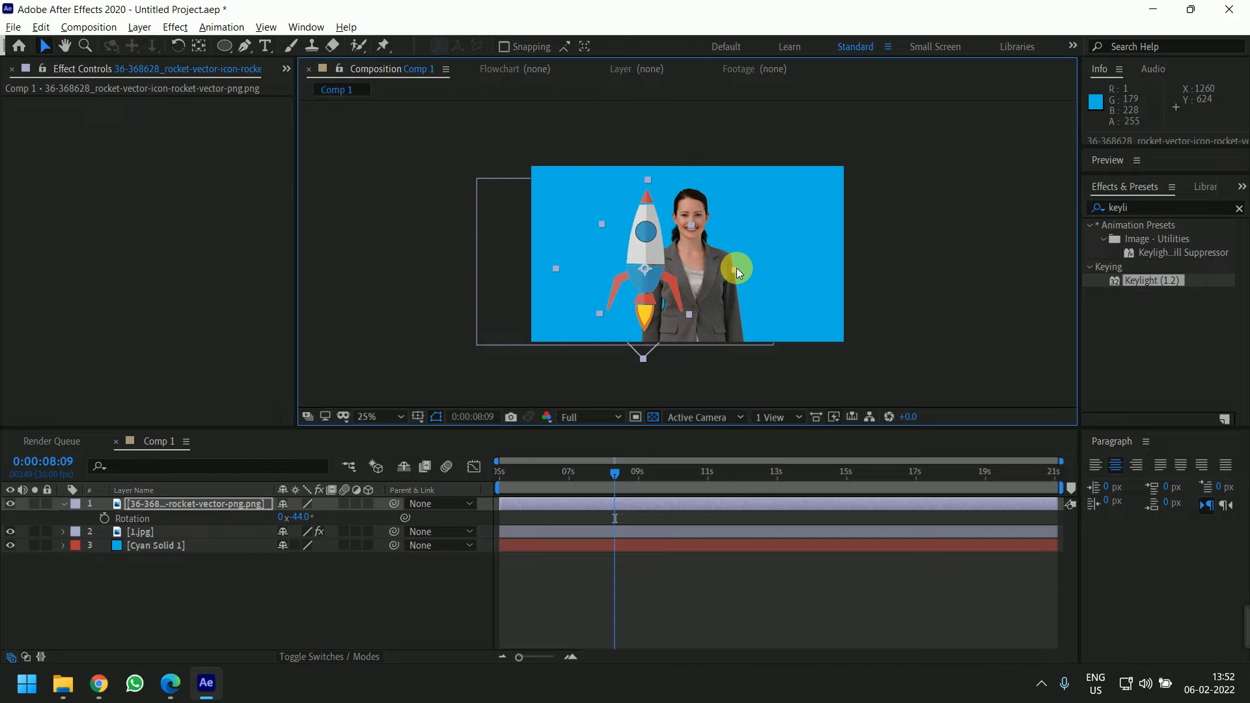
Move the rocket layer below the woman's 1.jpg layer in the layer stack
click(216, 565)
click(187, 507)
drag(188, 510, 194, 558)
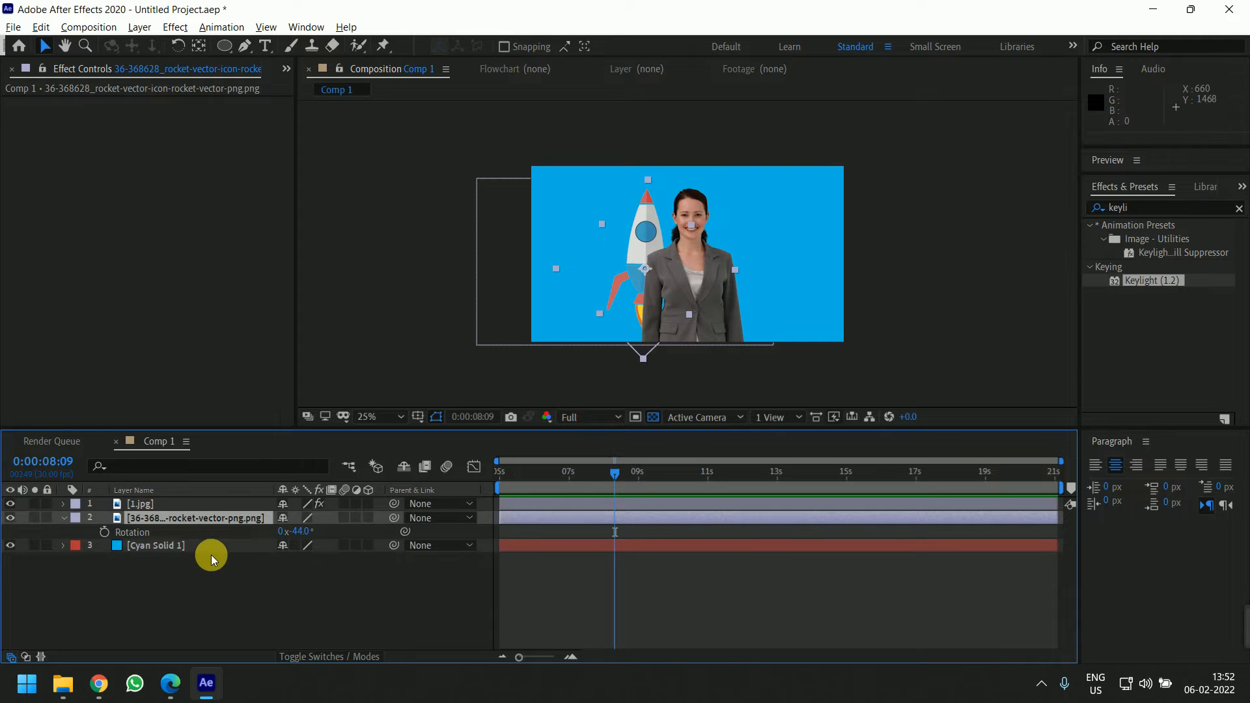
scroll(661, 208, down, 2)
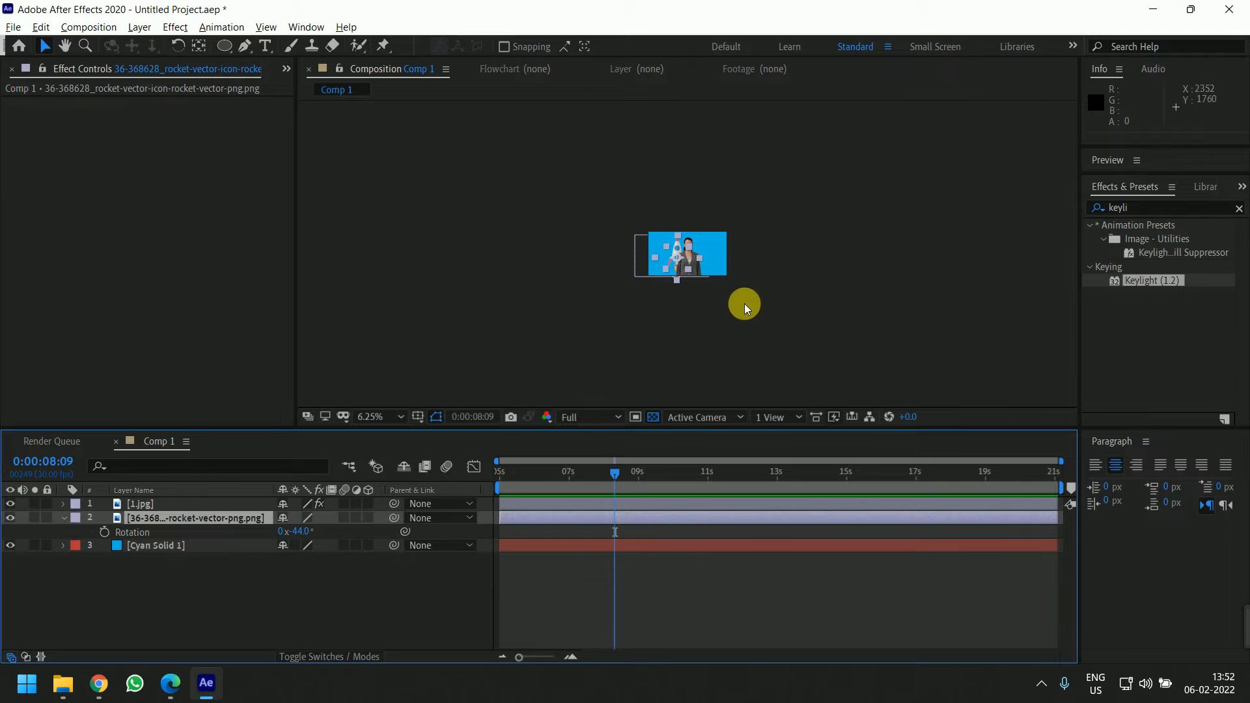
scroll(730, 220, up, 4)
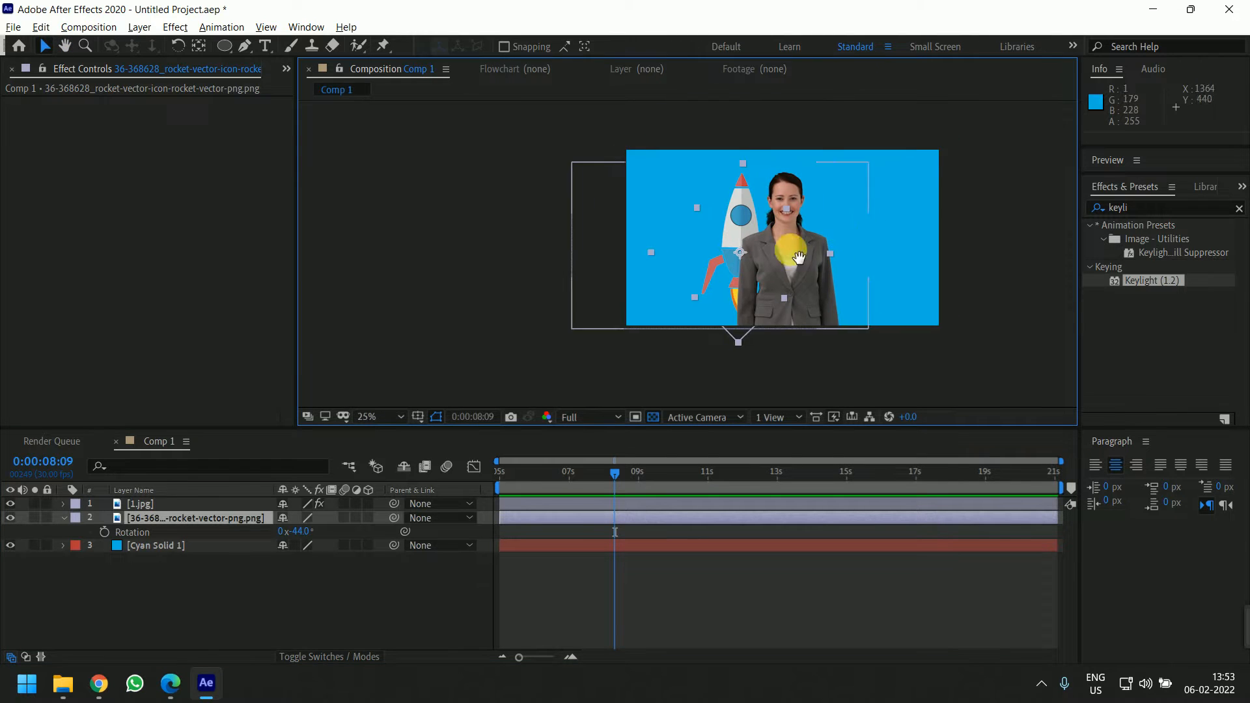
Switch to the browser and play the start of the rocket launch reference video
mouse_move(98, 693)
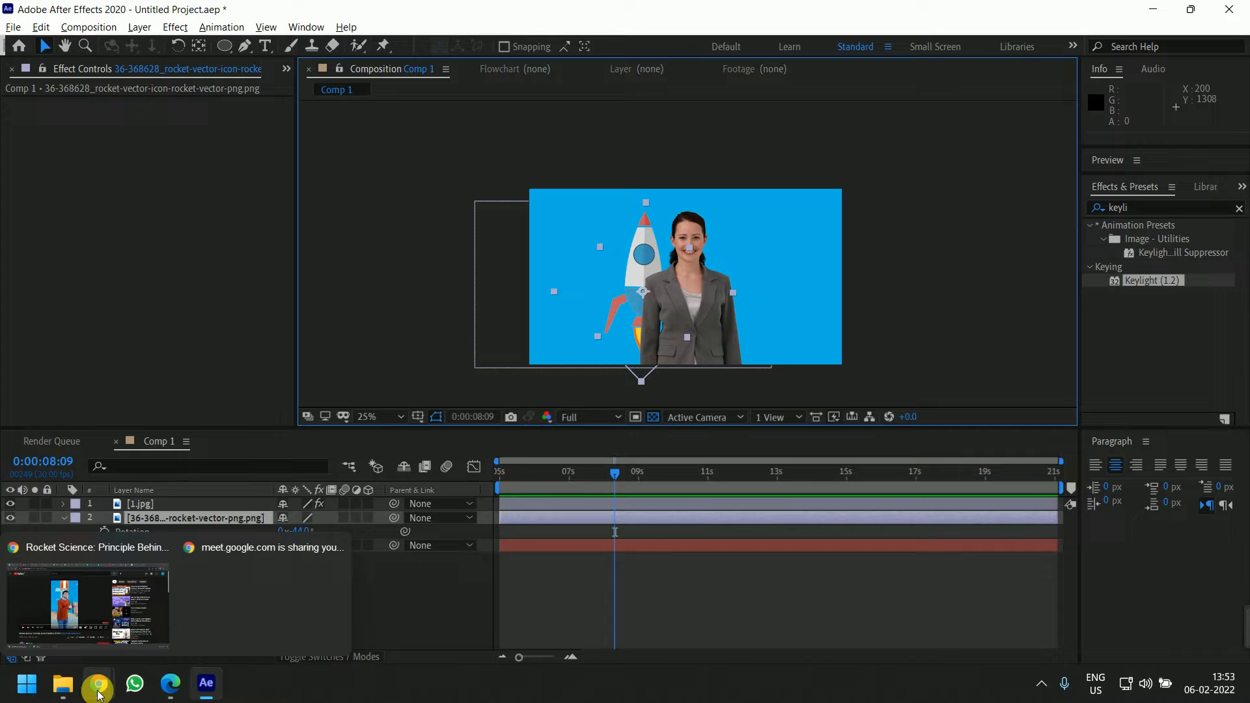
click(88, 604)
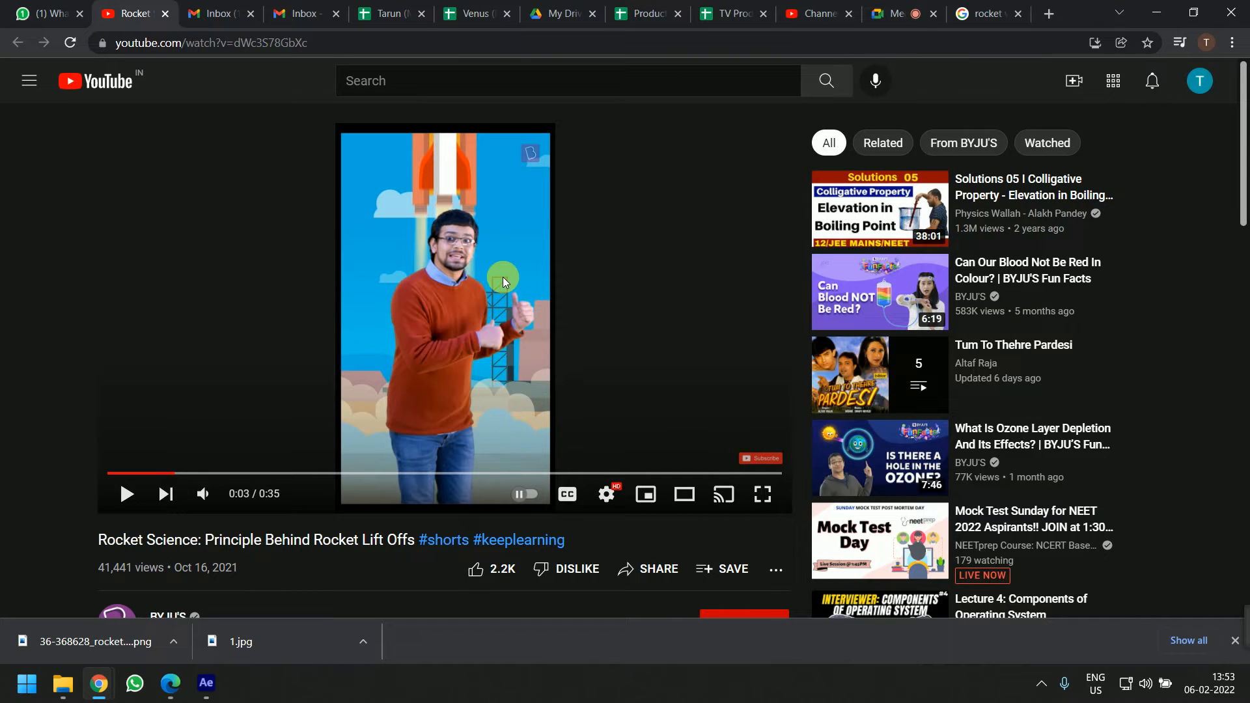
click(164, 473)
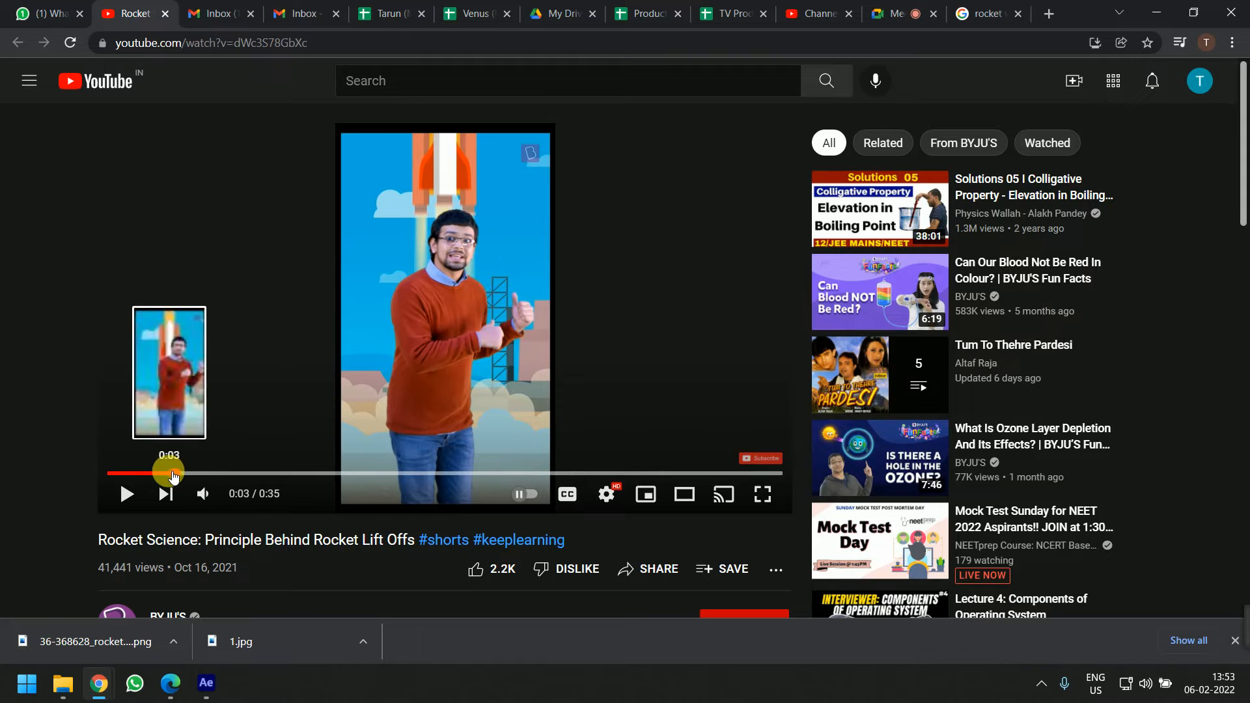
click(144, 473)
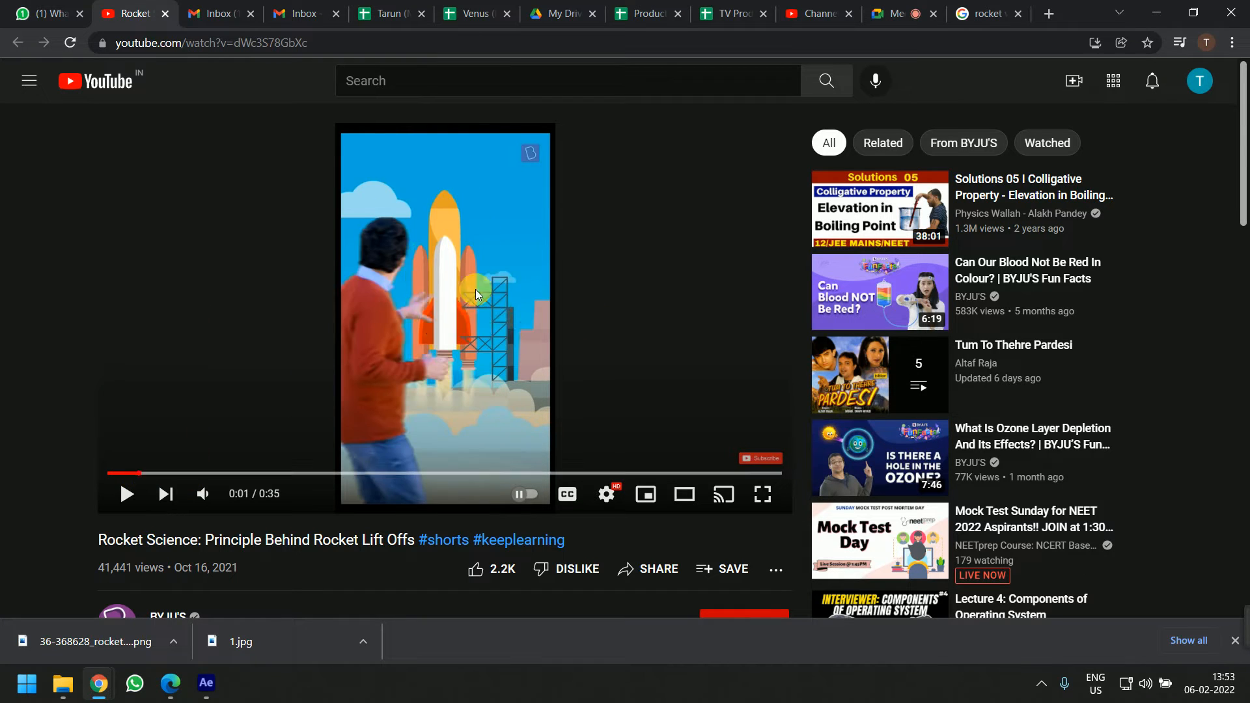
click(514, 353)
click(513, 287)
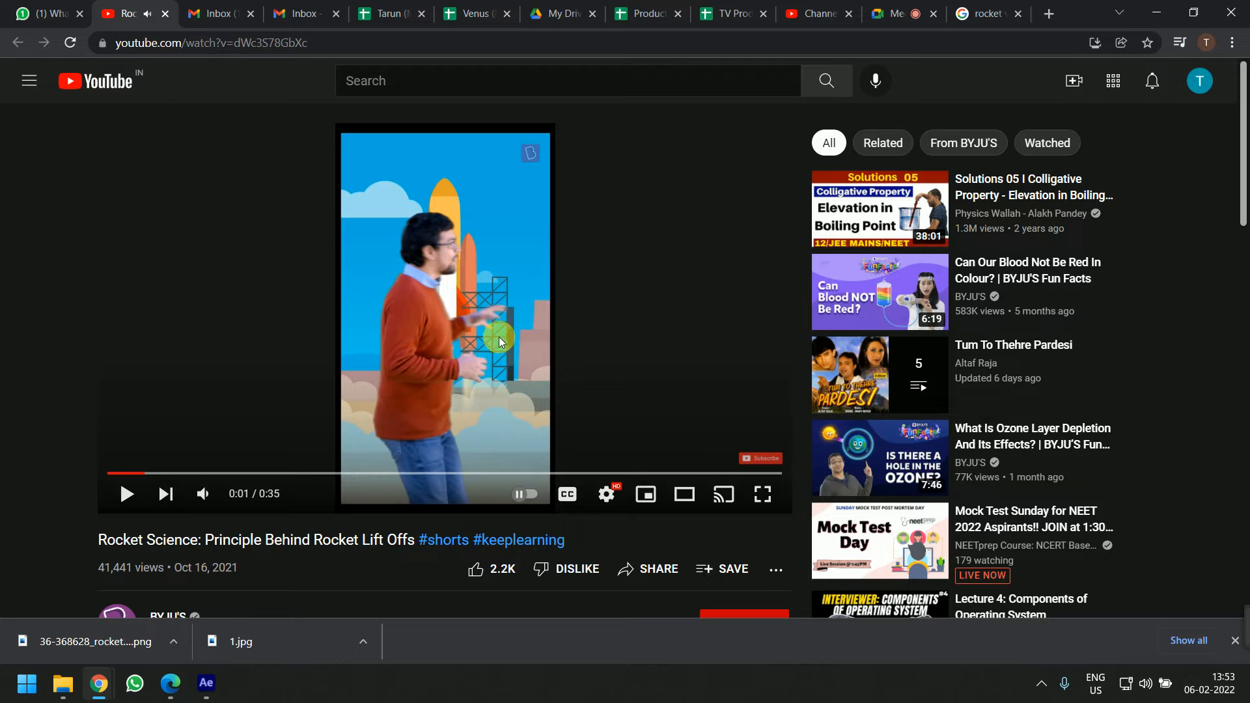
click(537, 369)
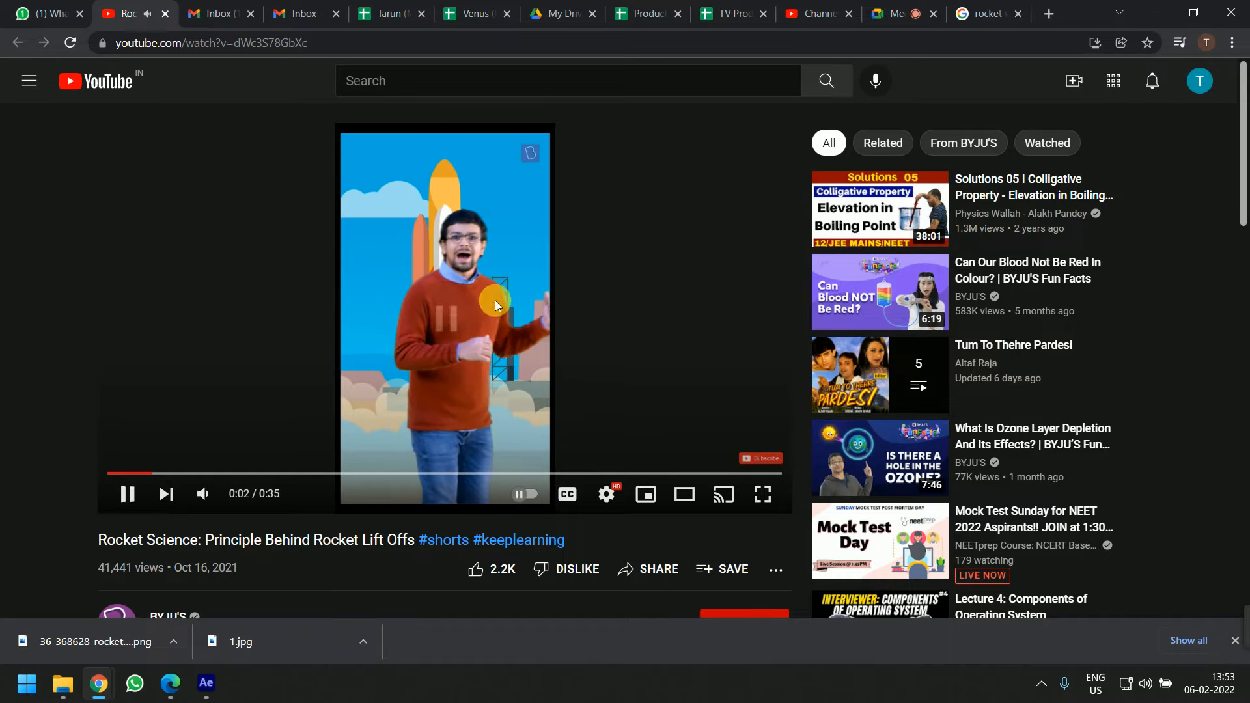
click(512, 304)
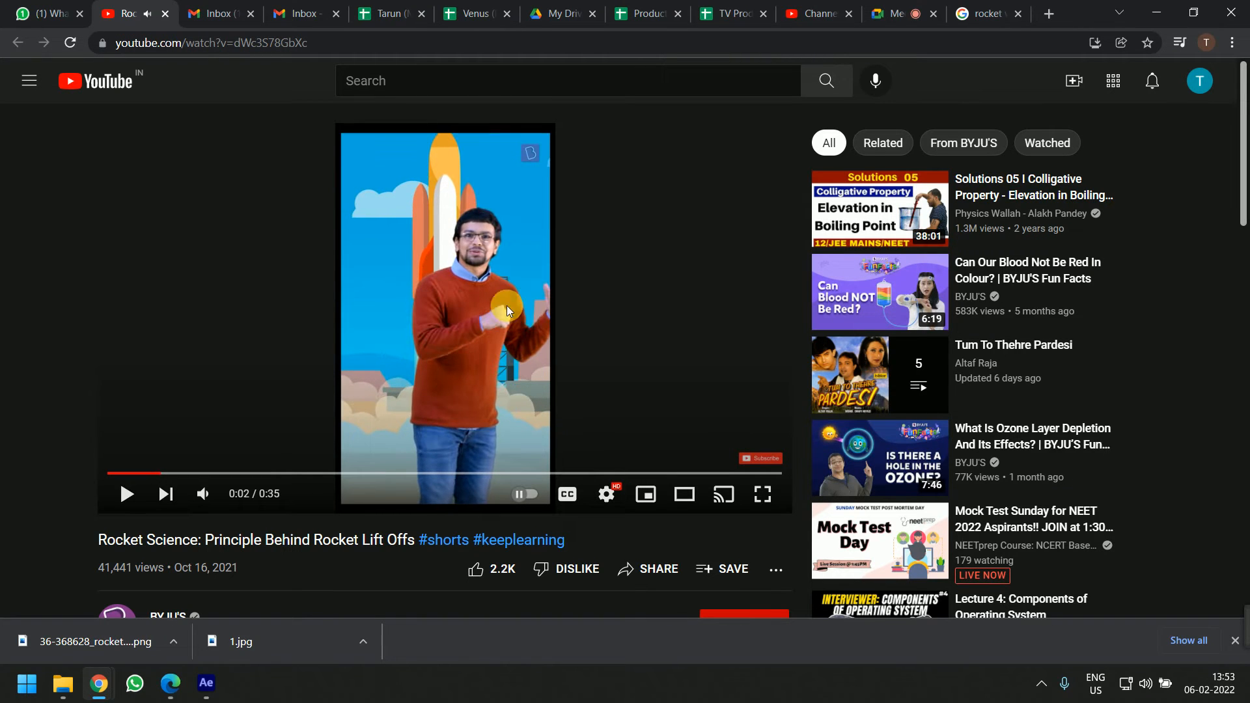
click(120, 473)
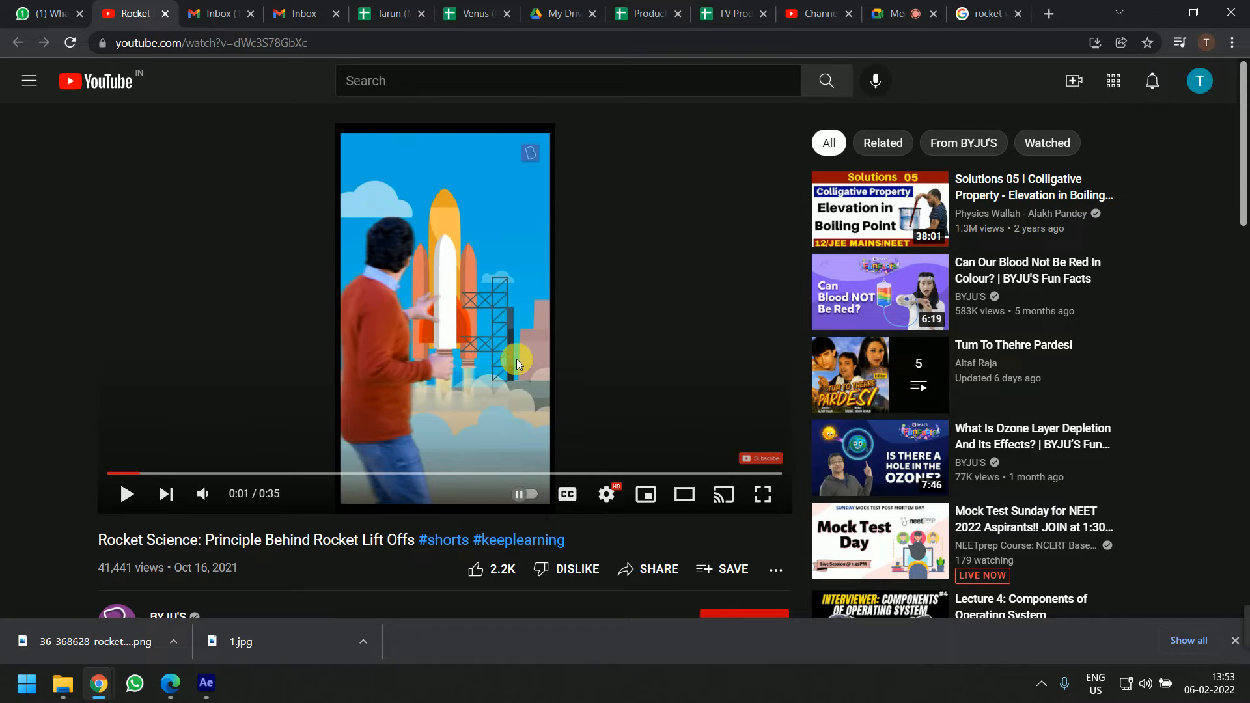
click(495, 353)
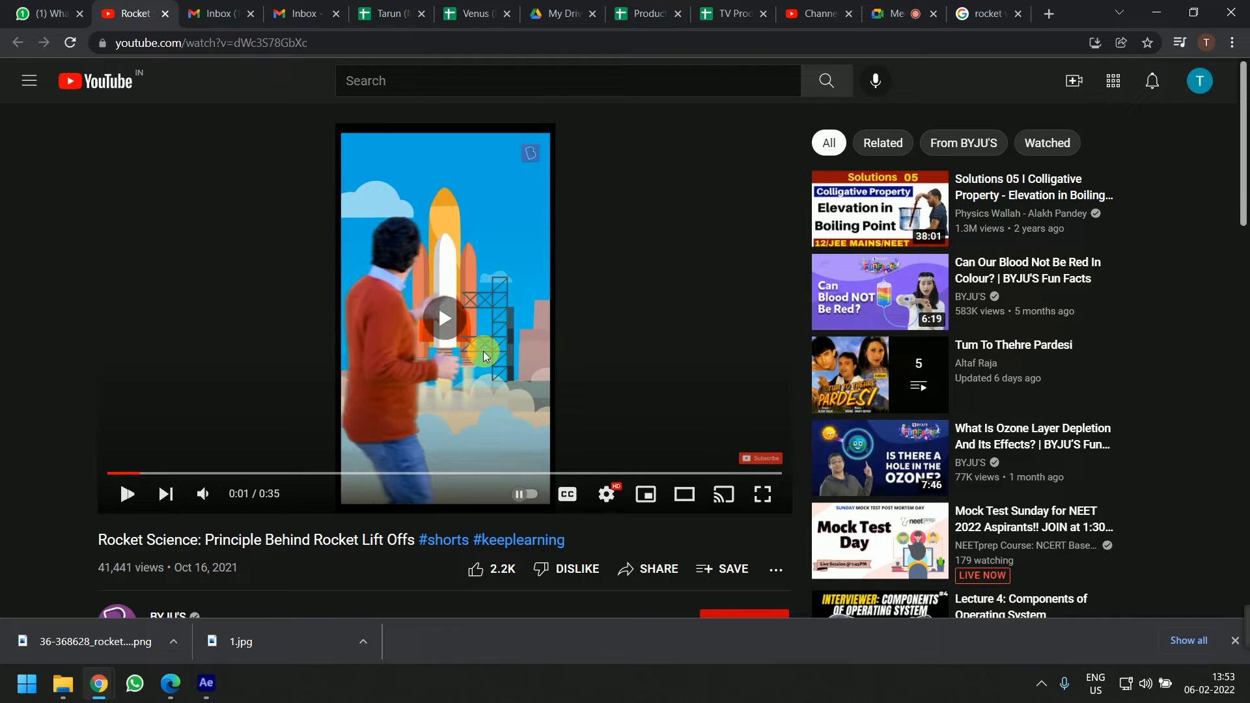
Go to the Google image search tab and start a new search for cloud
key(alt+Tab)
key(alt+Tab)
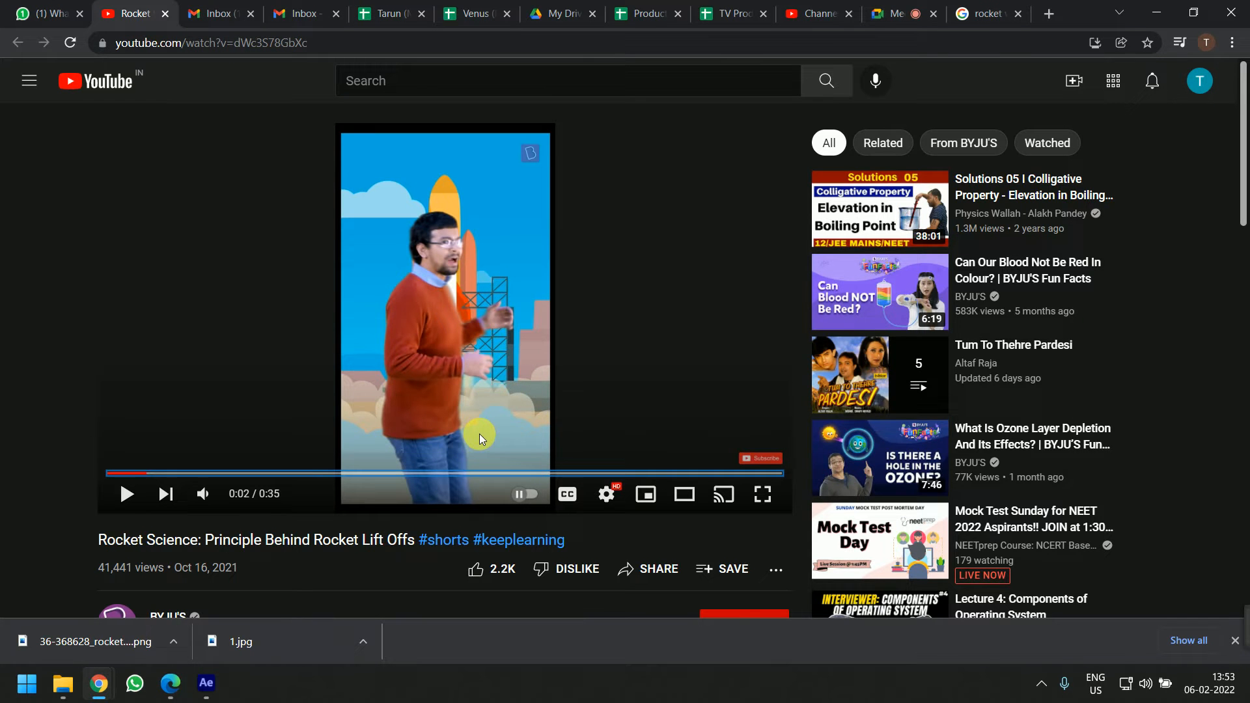
key(alt+Tab)
key(alt+Tab)
click(987, 8)
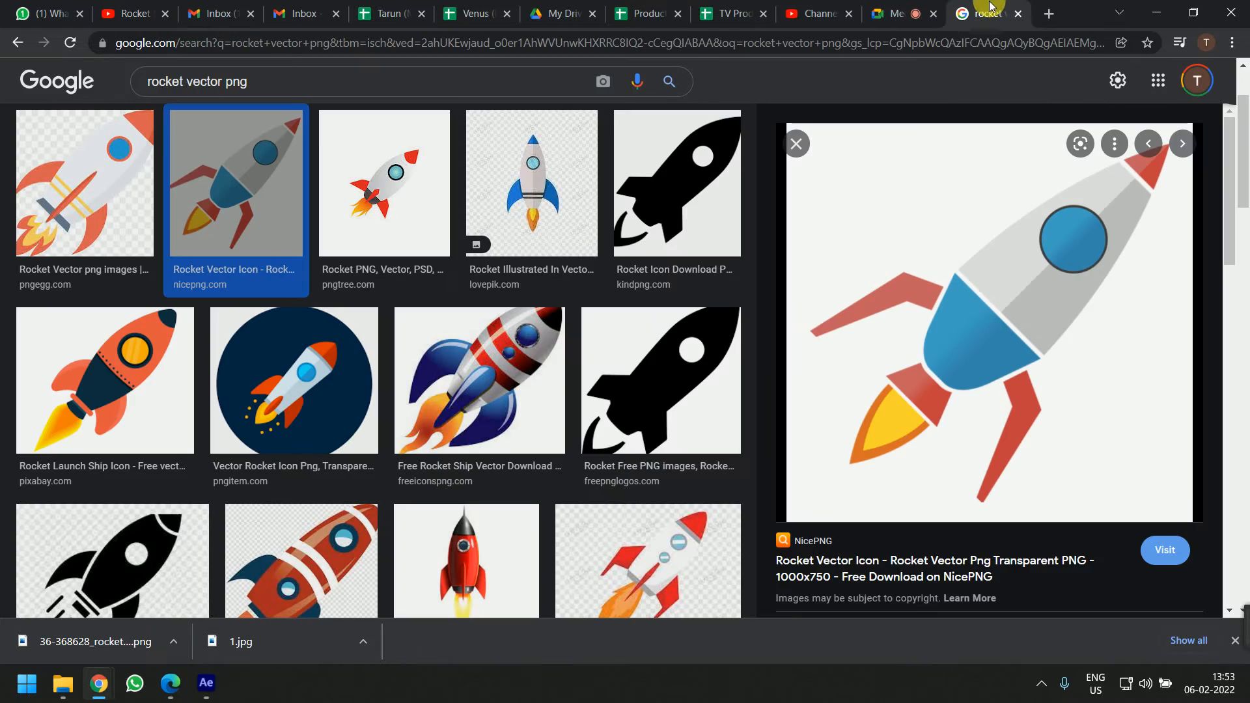
key(alt+Tab)
key(alt+Tab)
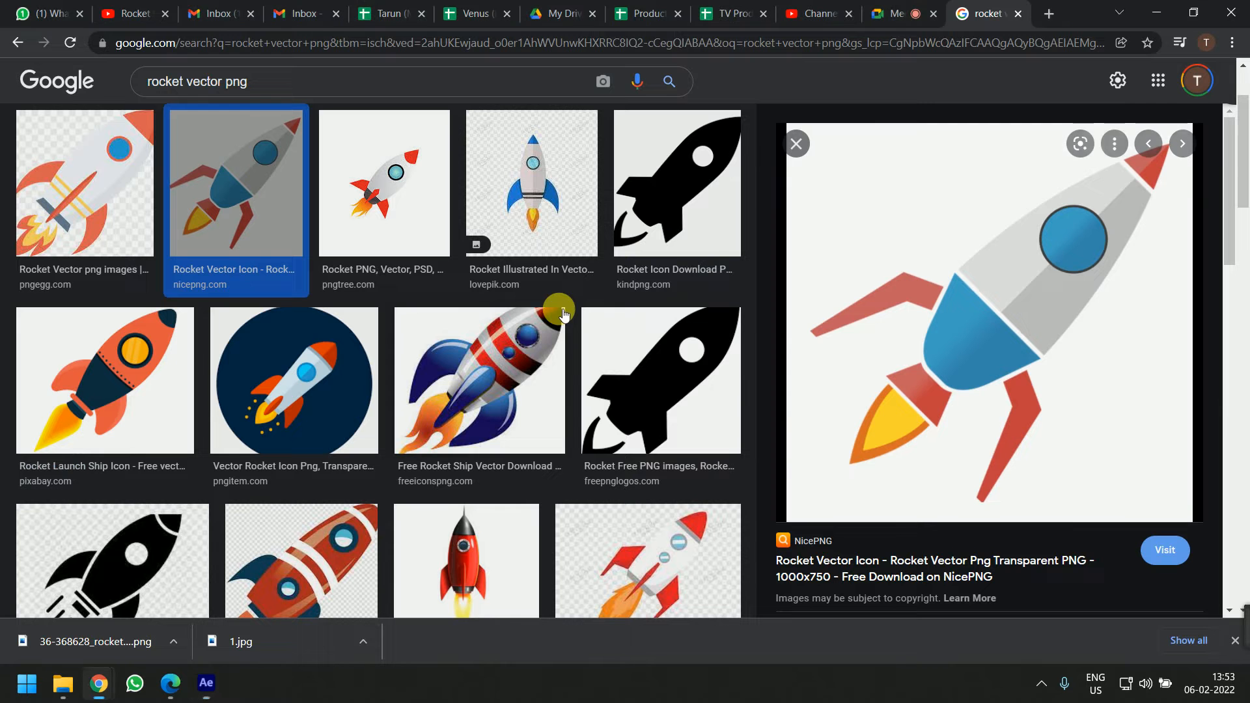
key(alt+Tab)
key(alt+Tab)
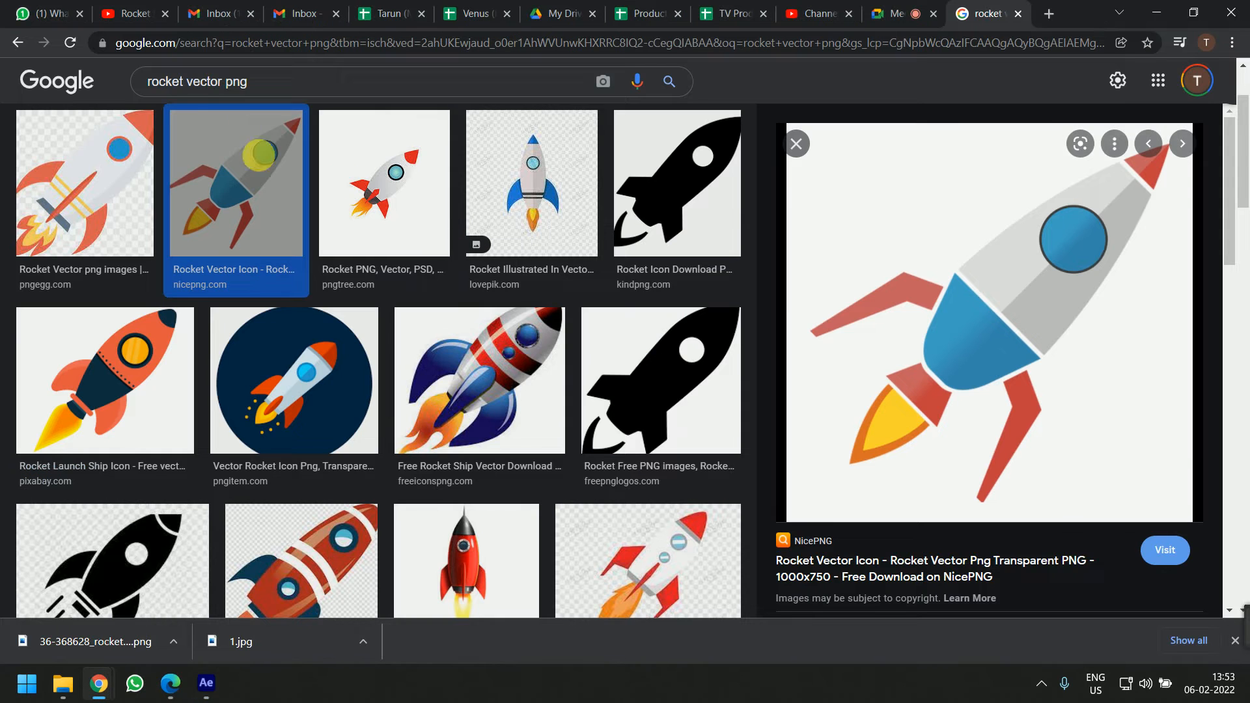
click(257, 94)
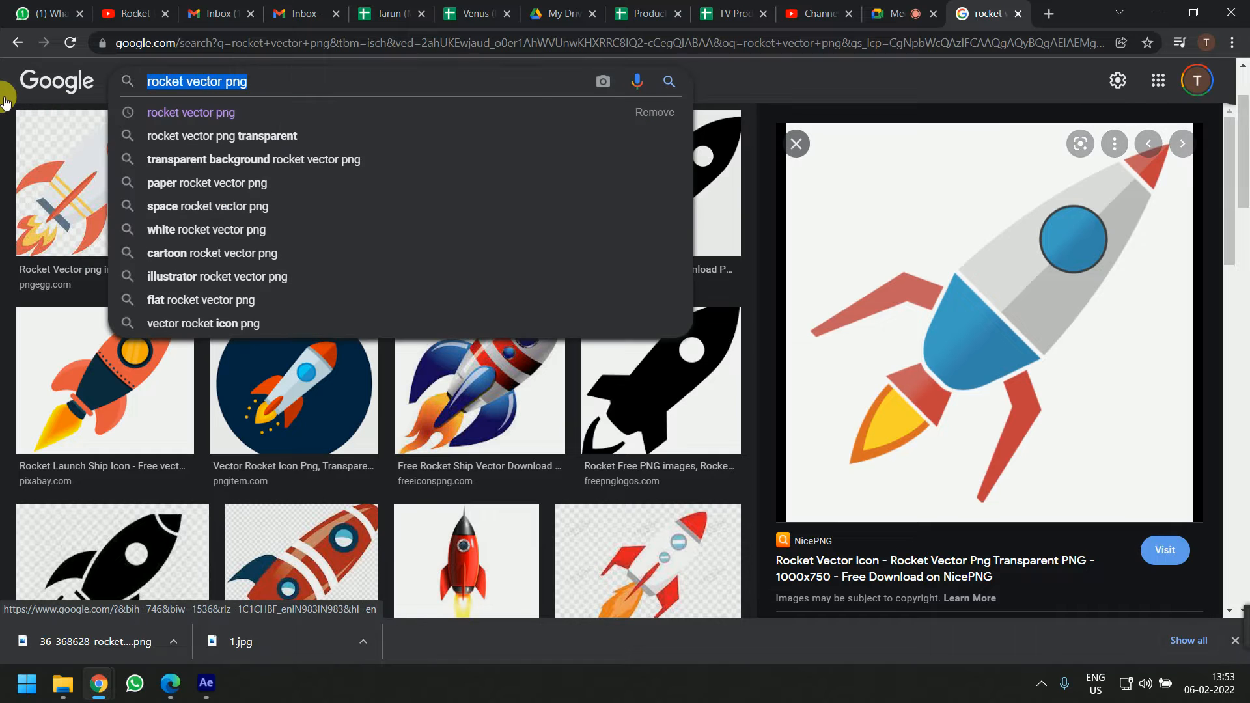
text(c)
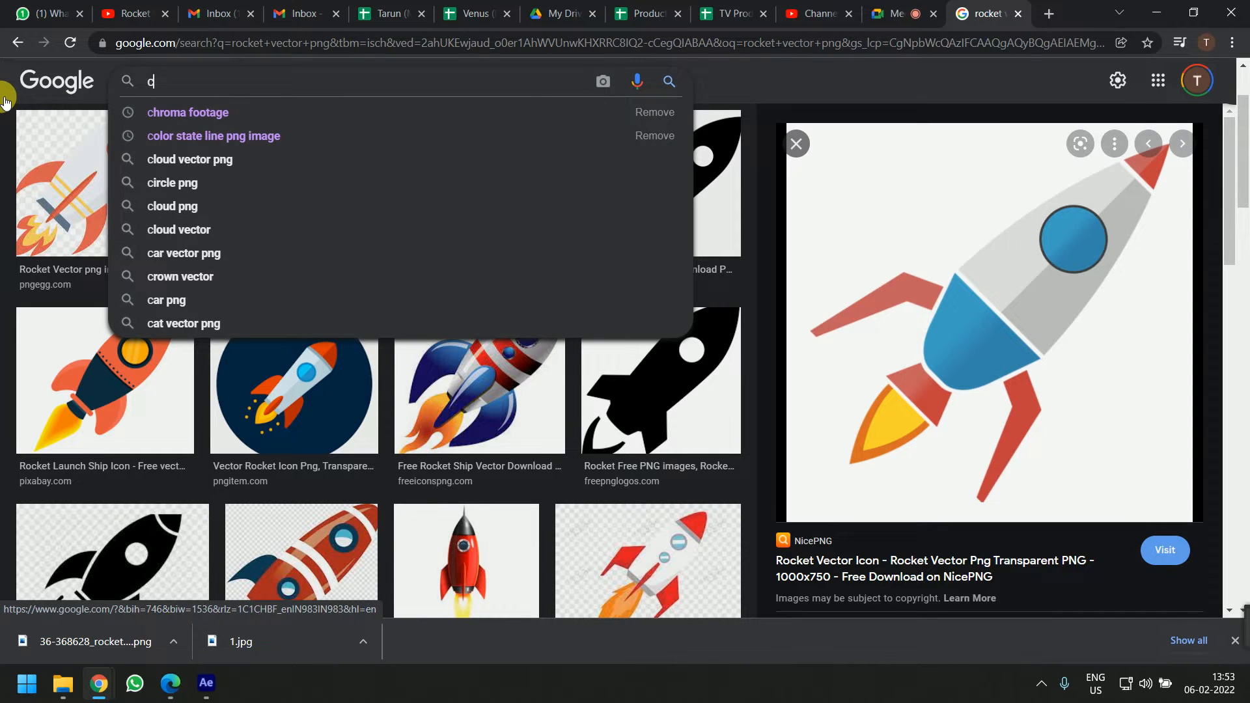
text(wod)
key(BackSpace)
key(BackSpace)
key(BackSpace)
key(BackSpace)
text(loud)
Replay the rocket launch reference video, then return to After Effects
key(alt+Tab)
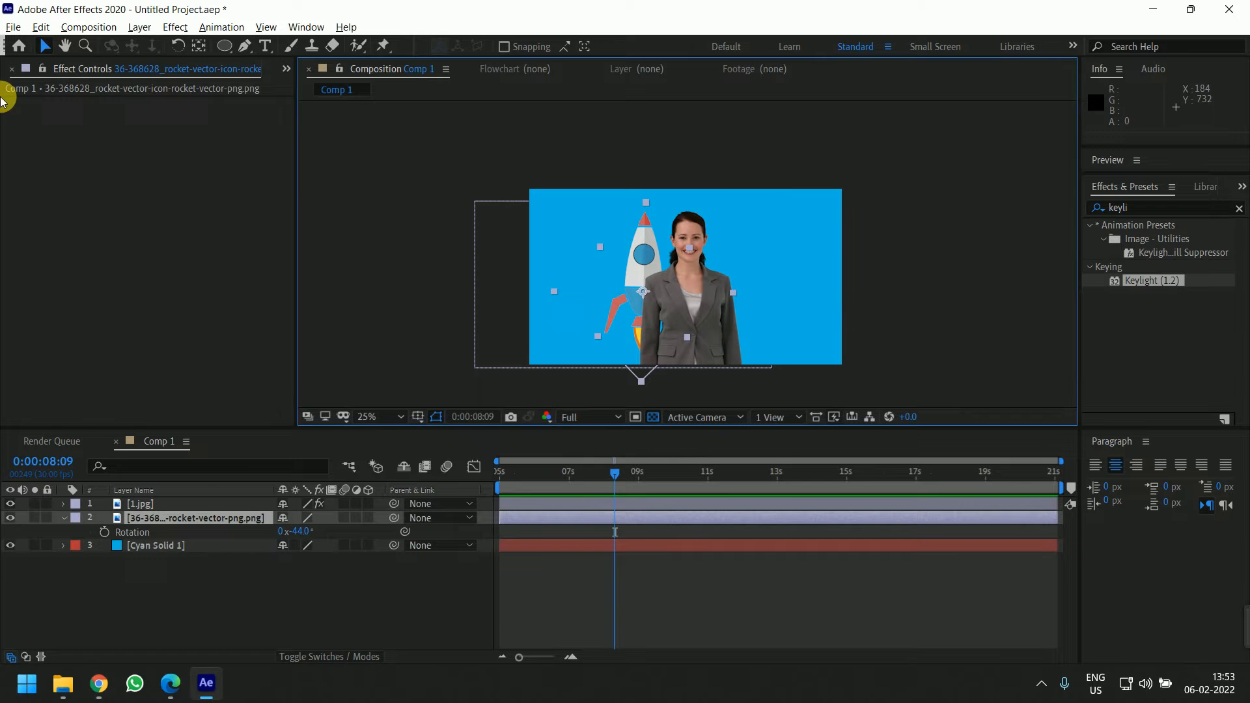
key(alt+Tab)
click(146, 8)
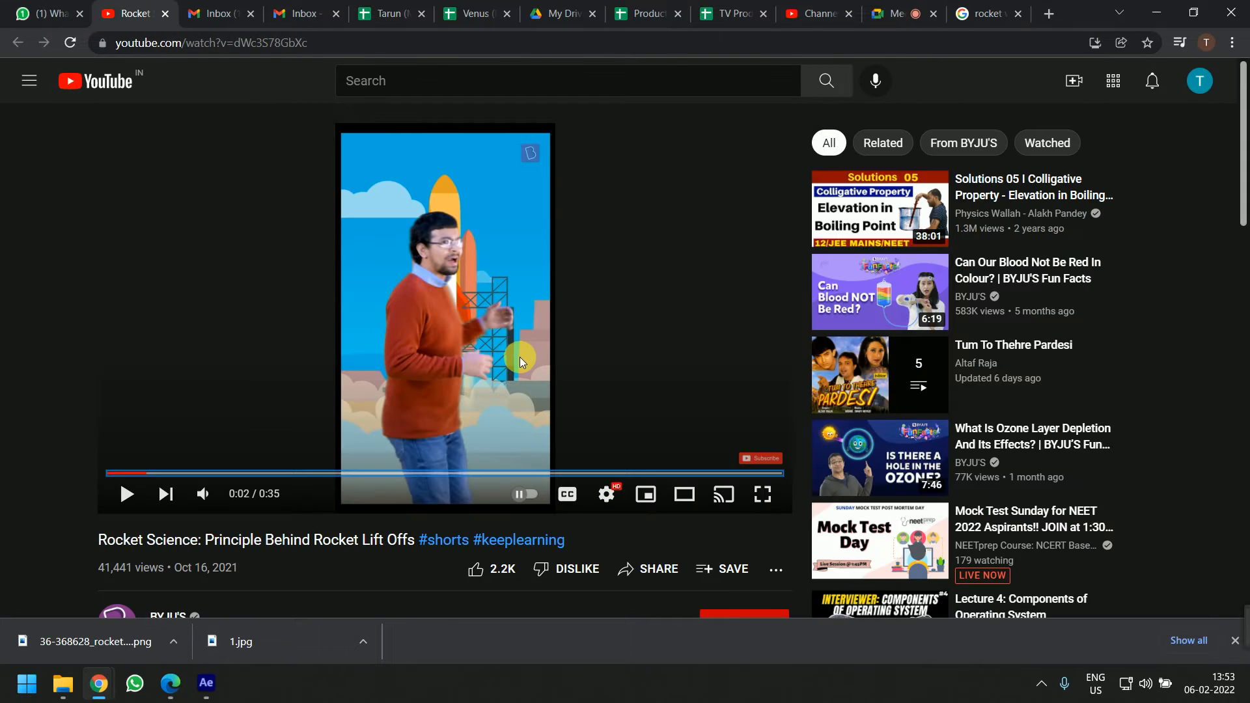
click(368, 204)
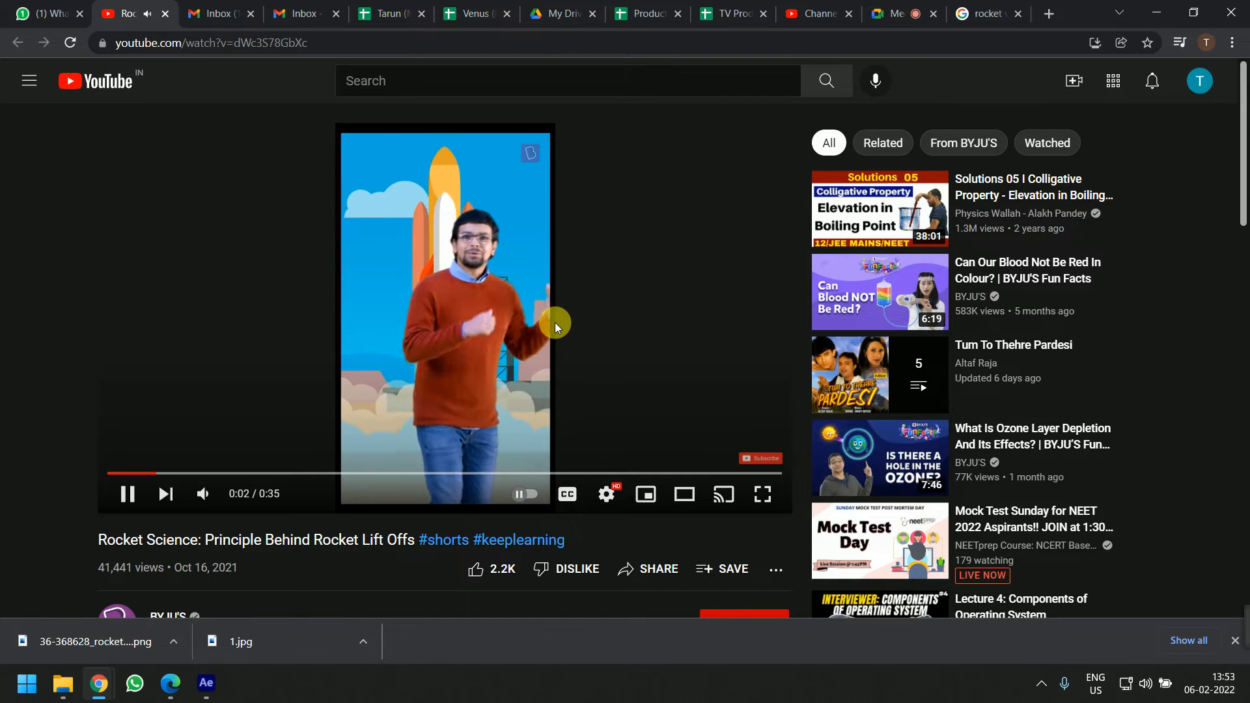
click(427, 212)
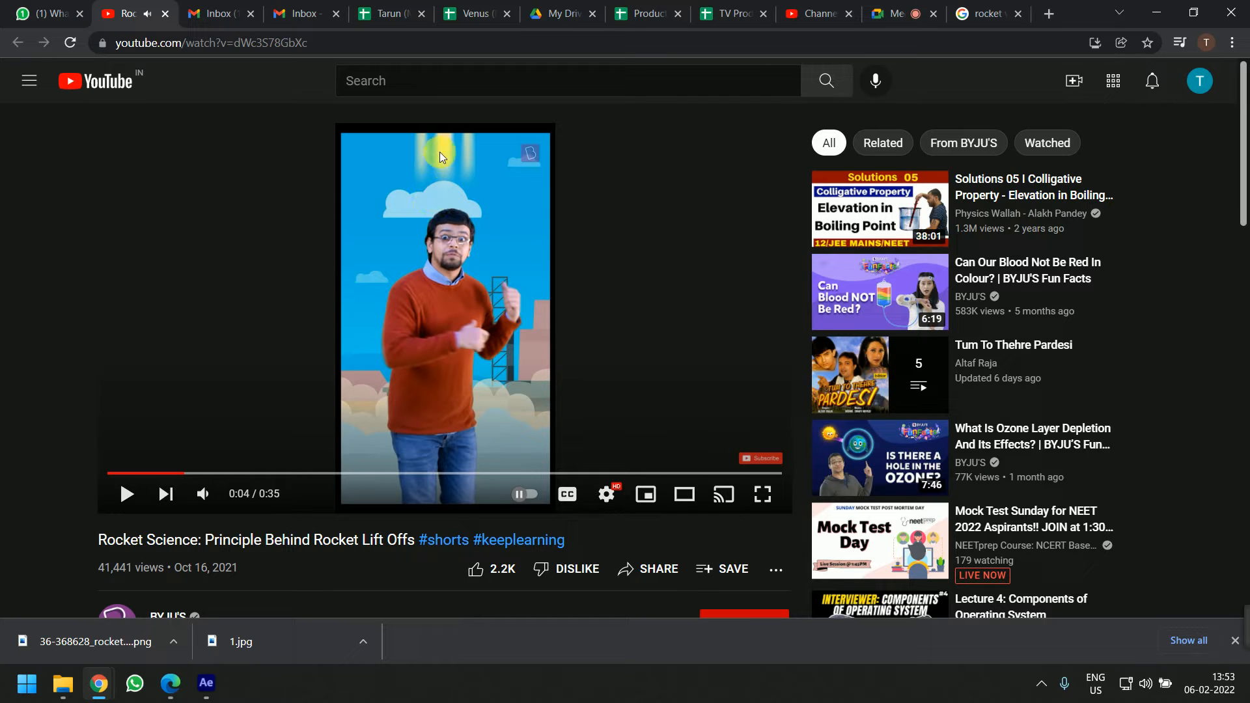
click(173, 474)
click(669, 220)
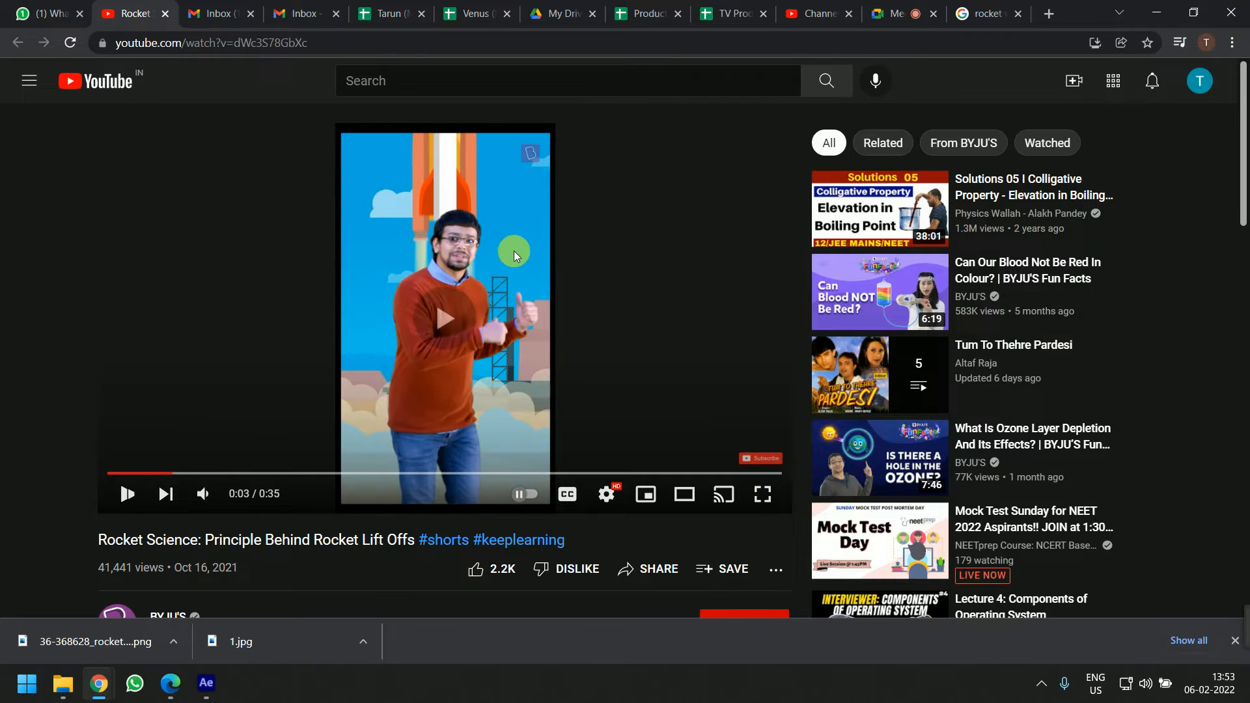
click(452, 202)
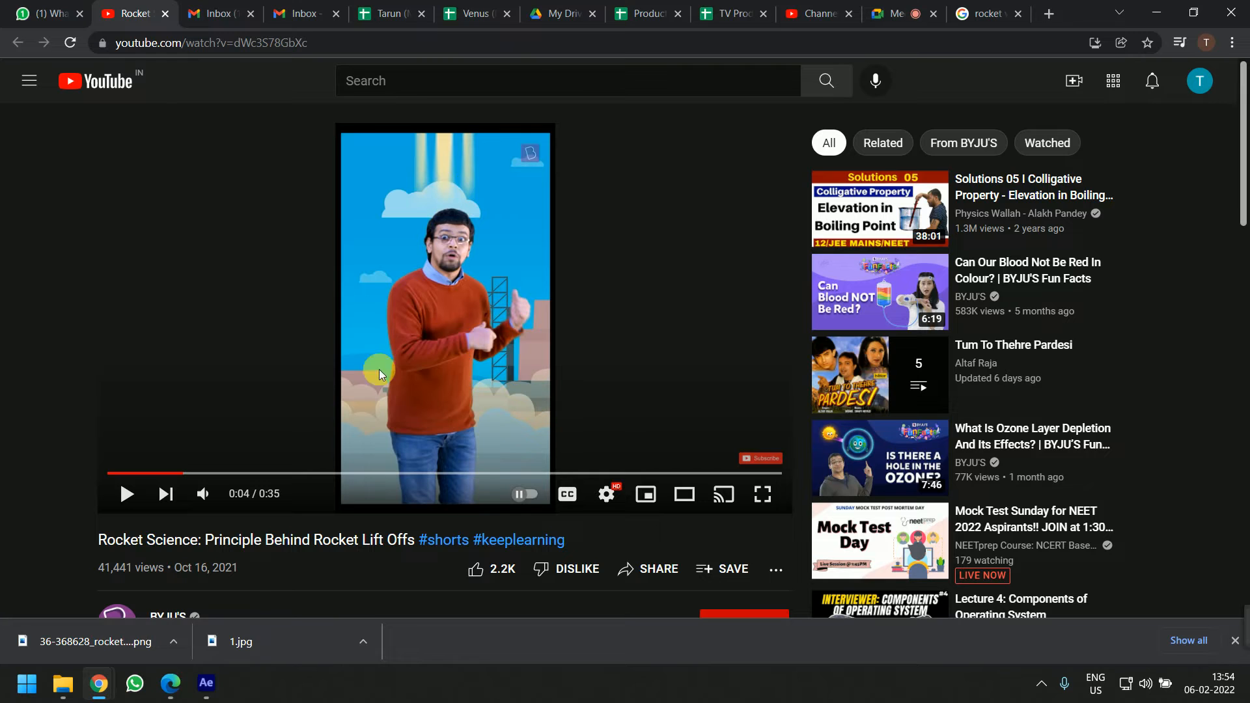
click(206, 683)
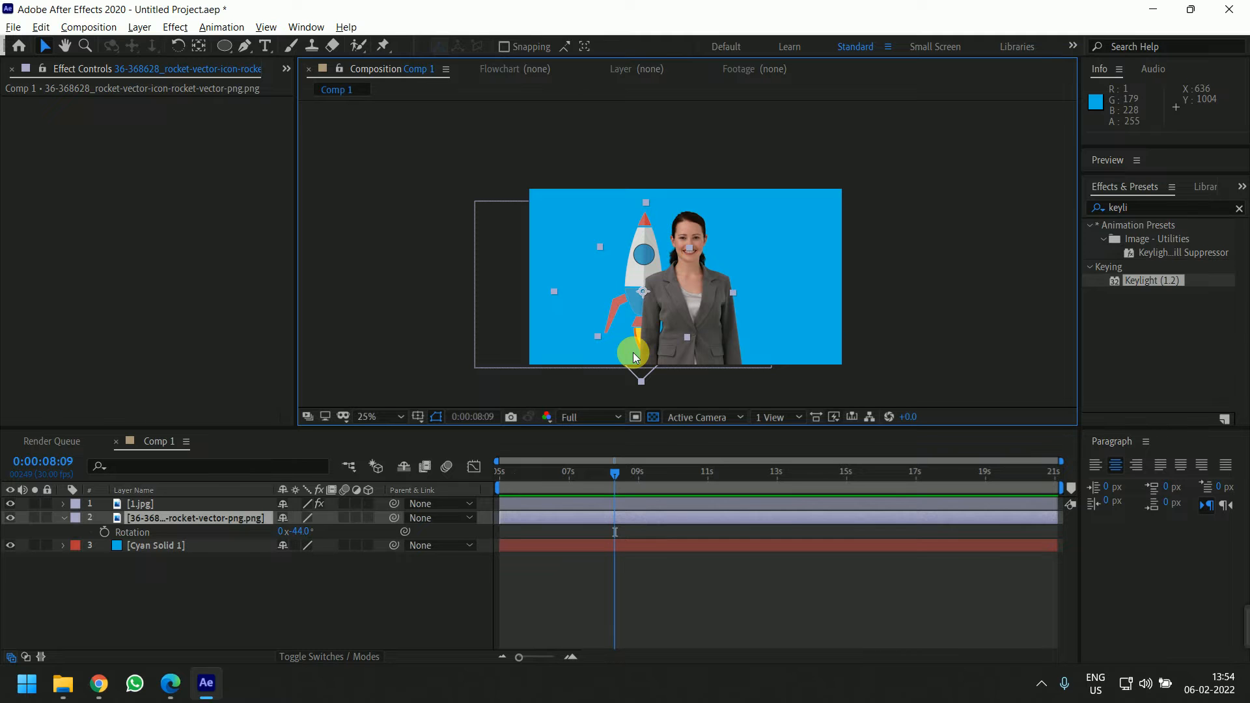
Pre-compose the rocket layer, moving all attributes into the new composition
click(353, 611)
click(525, 519)
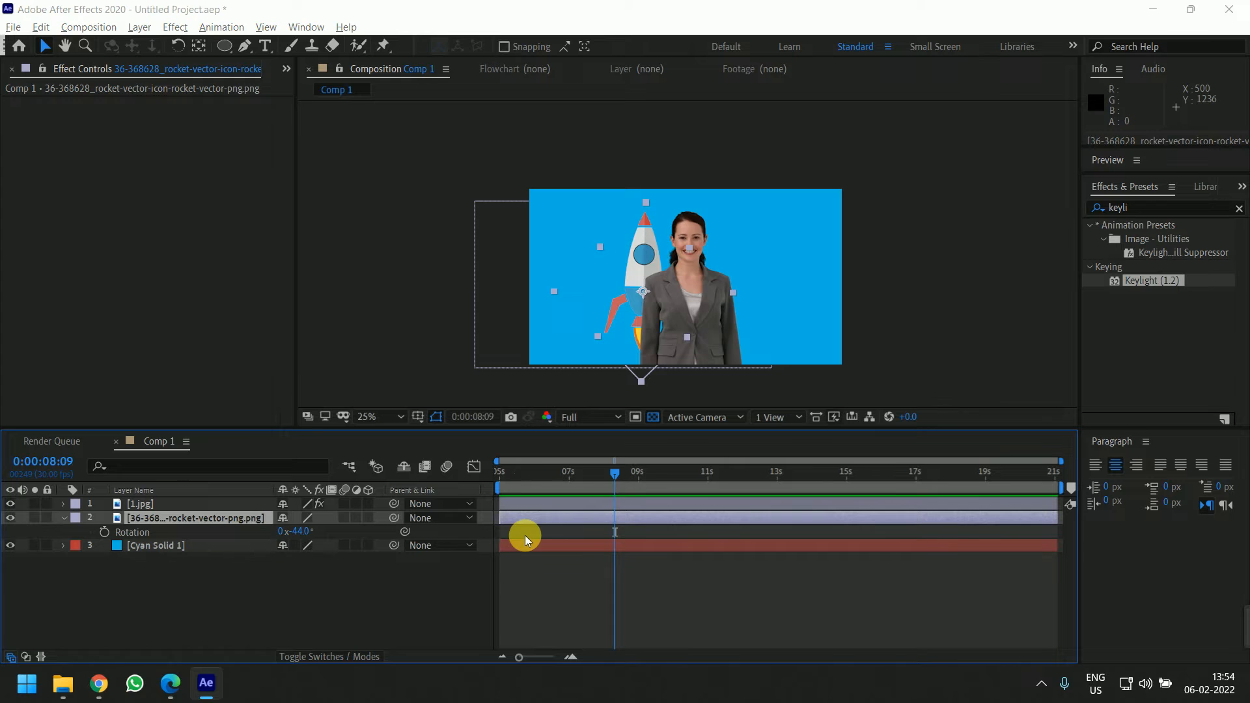
key(ctrl+shift+c)
click(579, 344)
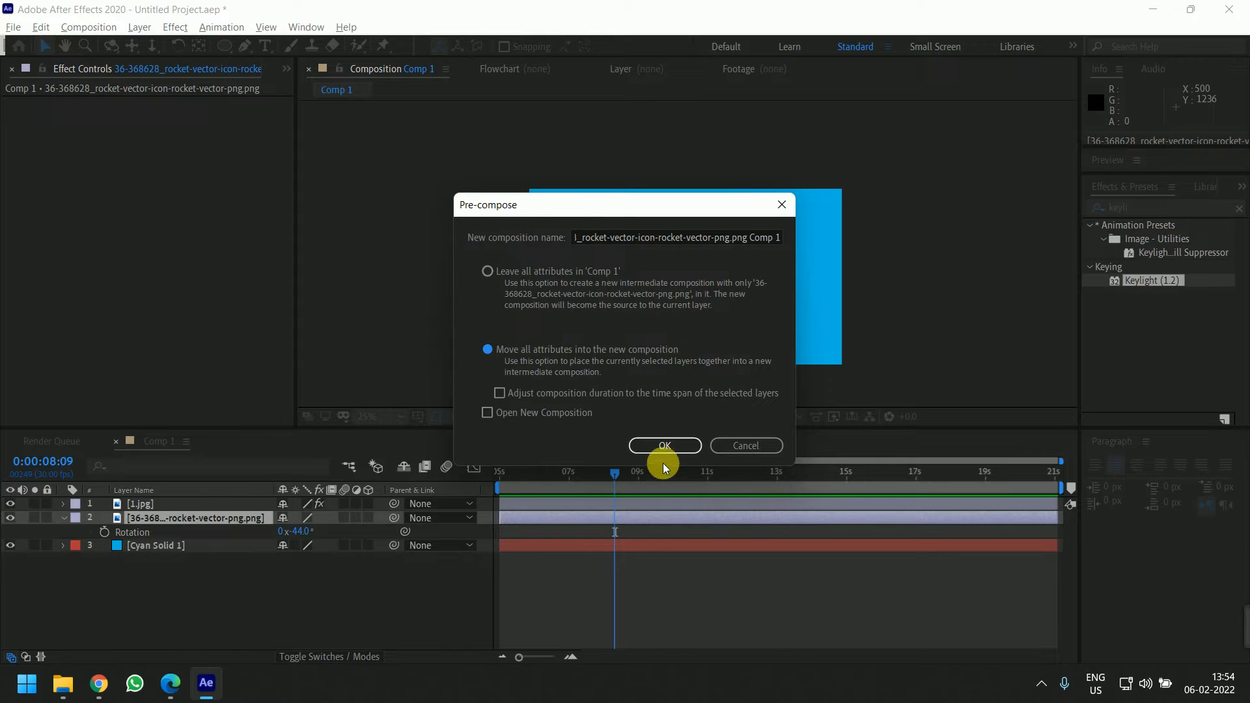
click(670, 448)
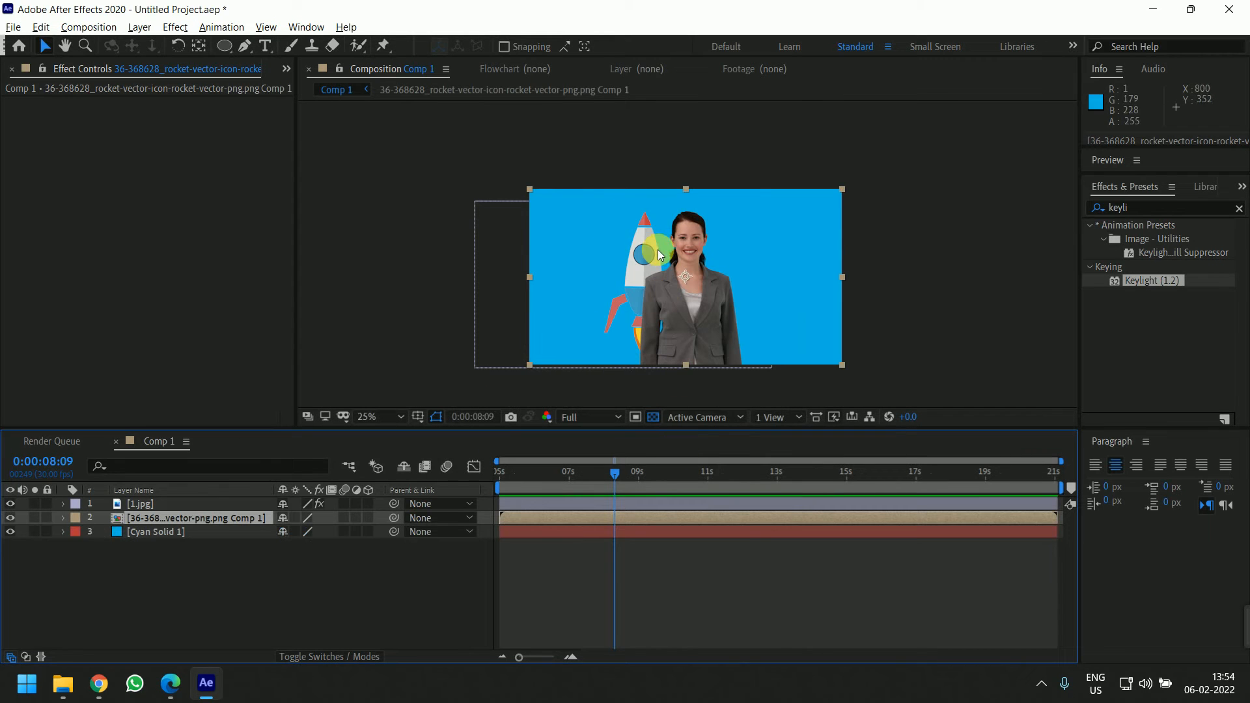
Open the rocket pre-composition and select the rocket layer inside it
double_click(533, 516)
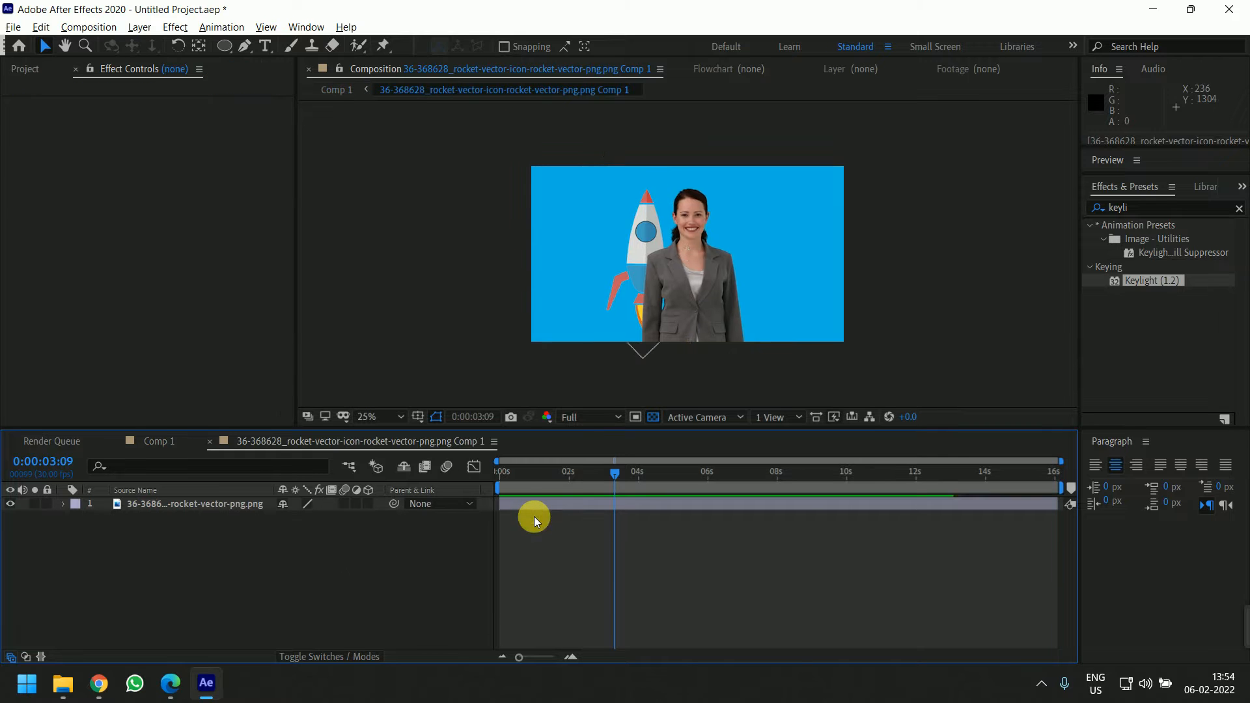
scroll(651, 306, up, 2)
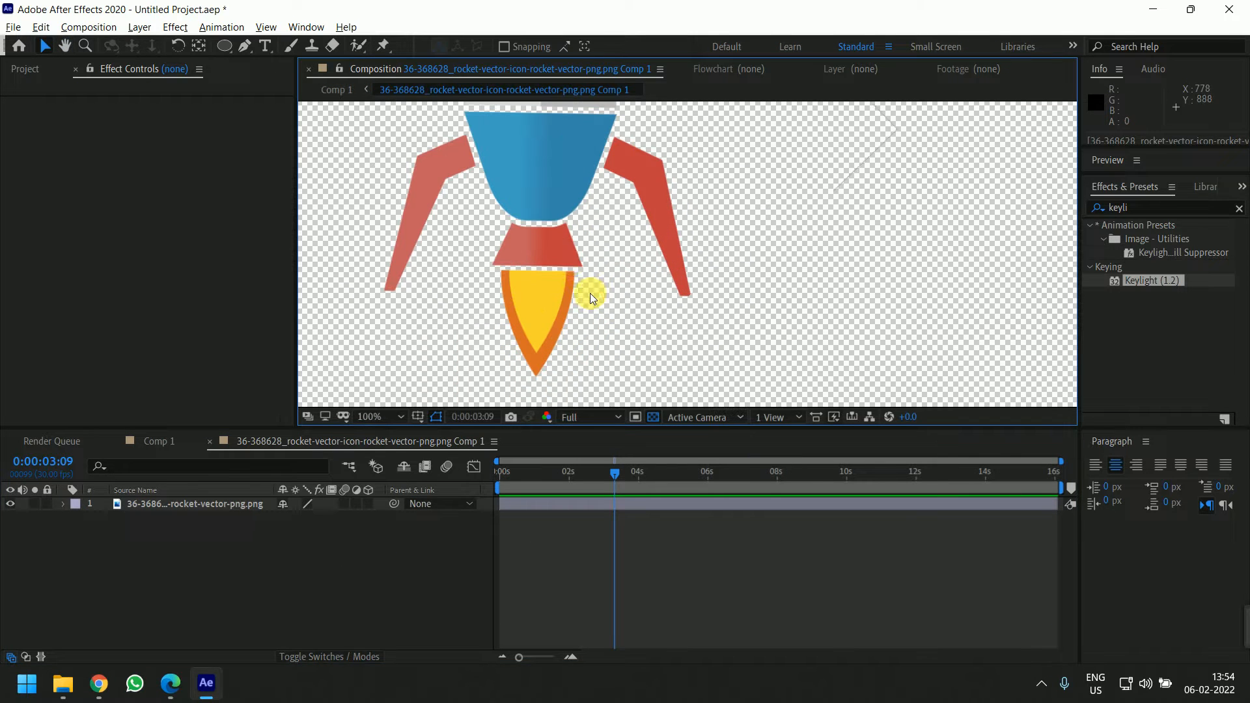
click(590, 292)
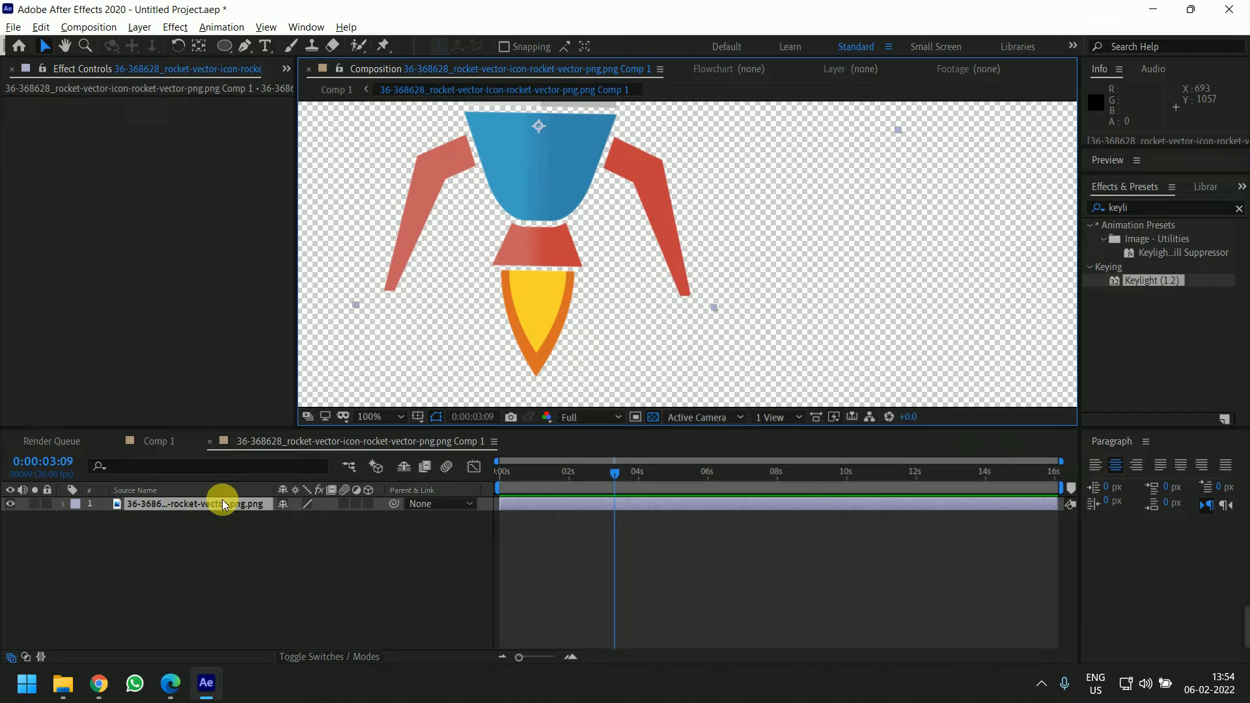
Draw a mask around the rocket's flame with the Pen tool
click(244, 45)
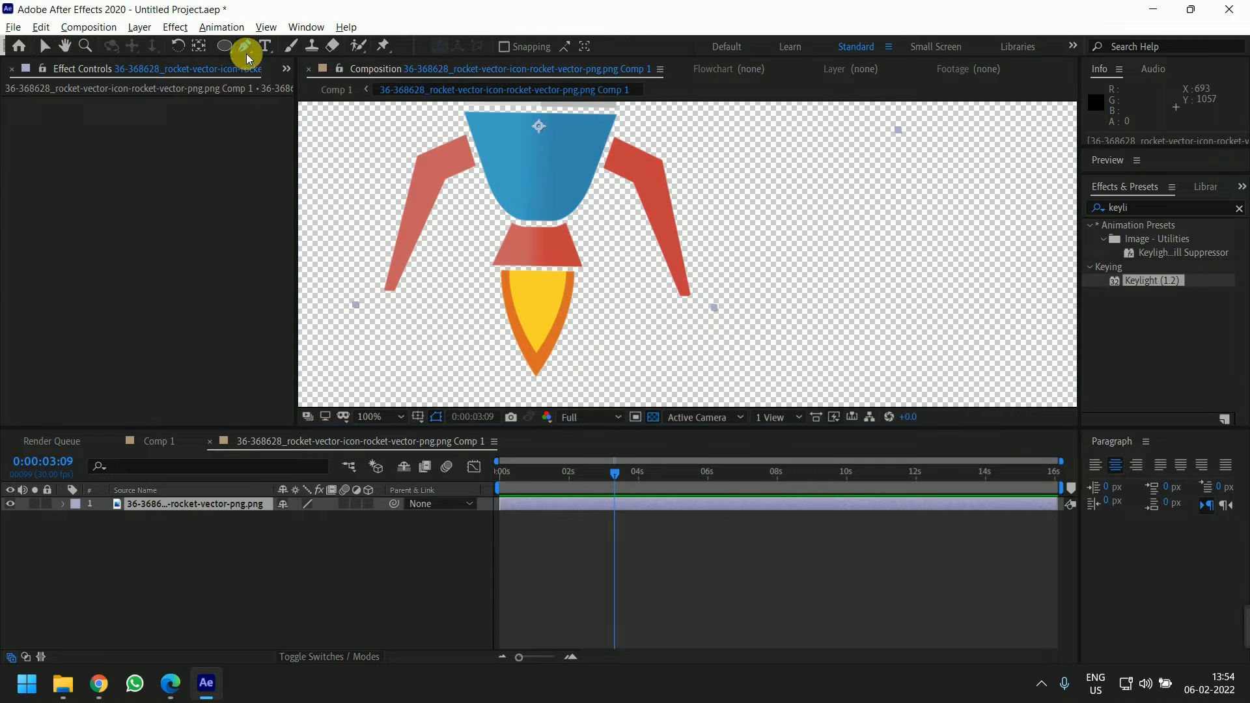
click(488, 266)
click(610, 274)
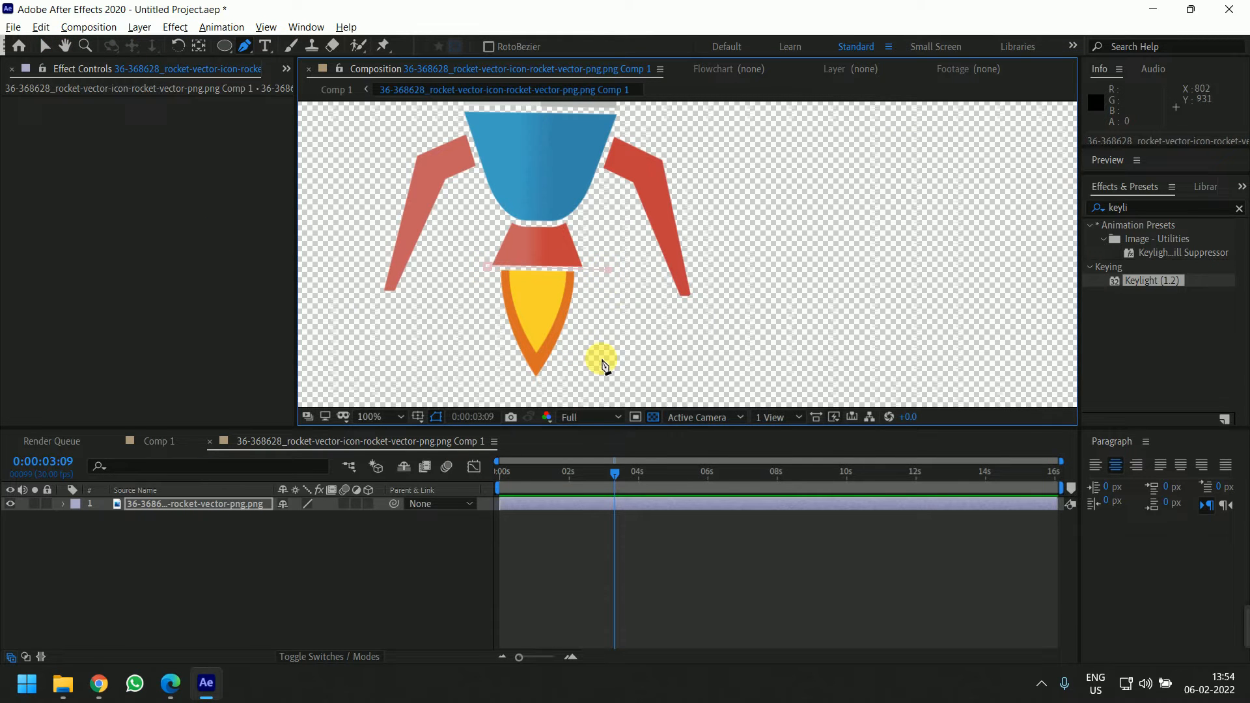
click(558, 376)
click(496, 404)
click(487, 337)
click(489, 269)
scroll(553, 330, down, 2)
click(127, 515)
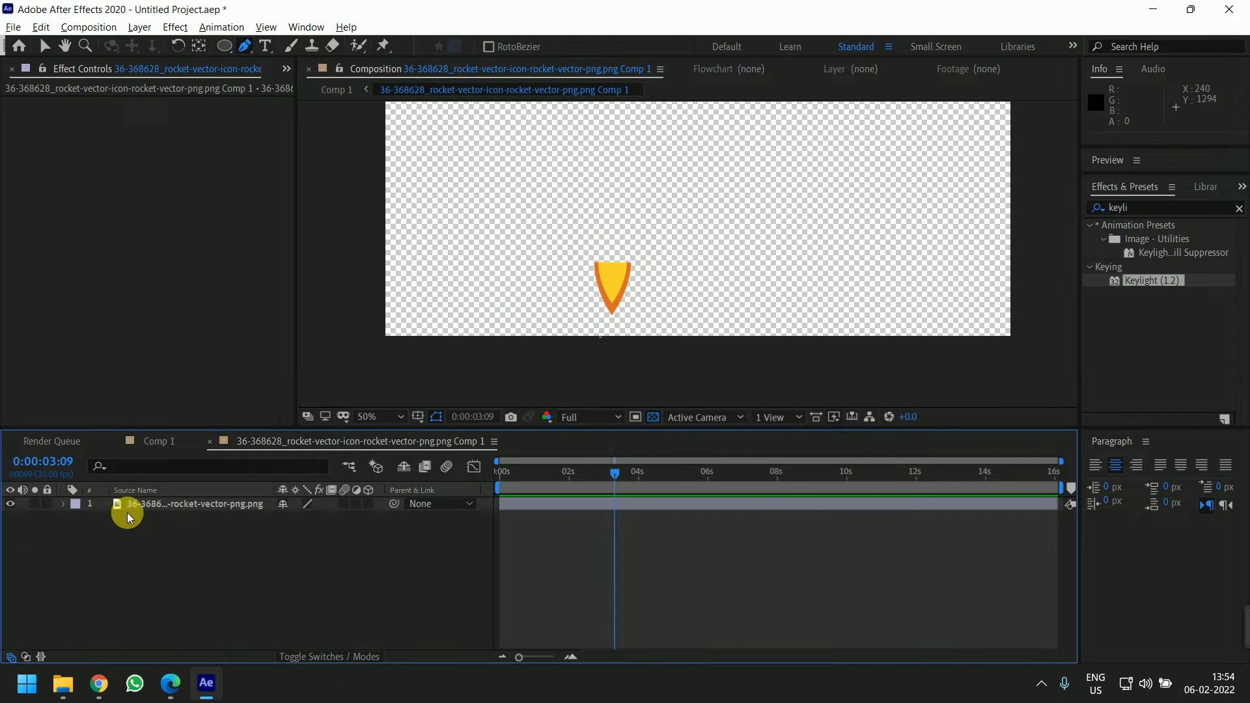
Duplicate the rocket layer and invert the mask on the top copy so it shows the rocket without the flame
click(163, 505)
key(ctrl+d)
click(81, 529)
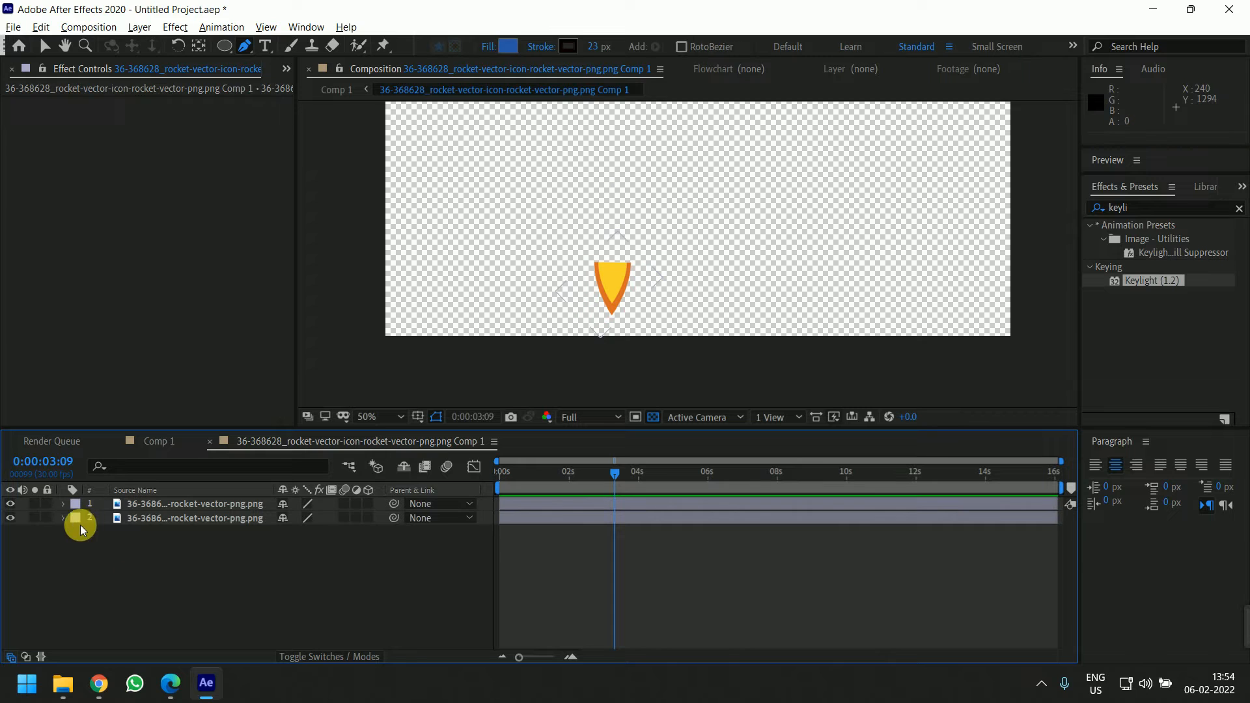
click(62, 504)
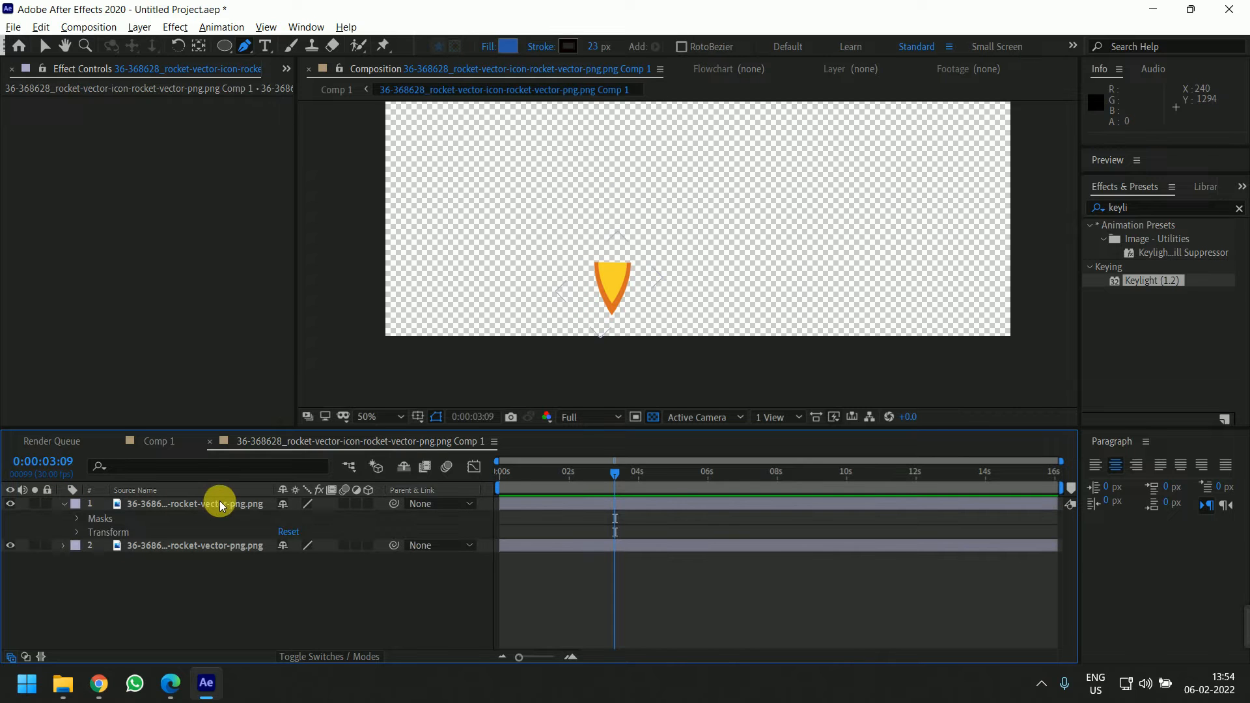
click(78, 518)
click(338, 531)
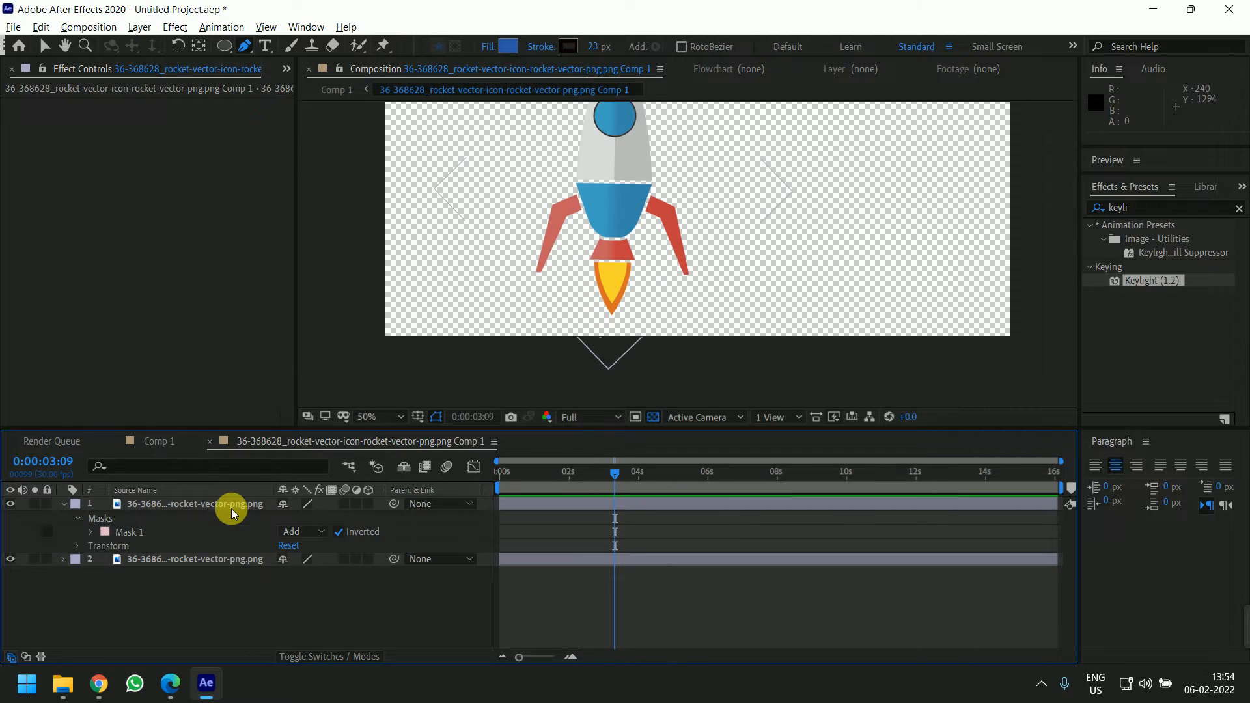
Move the flame layer's anchor point up to the top edge of the flame with the Pan Behind tool
click(231, 507)
click(10, 503)
click(9, 559)
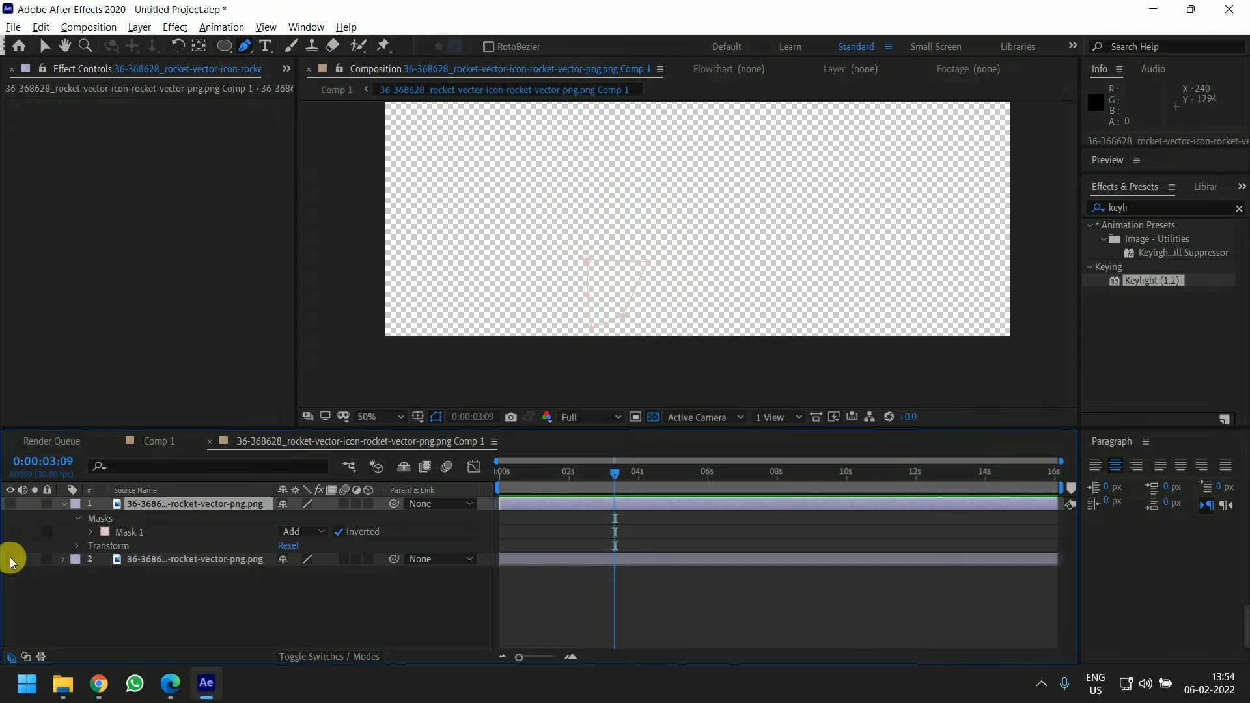
click(10, 559)
click(10, 503)
click(103, 591)
click(173, 559)
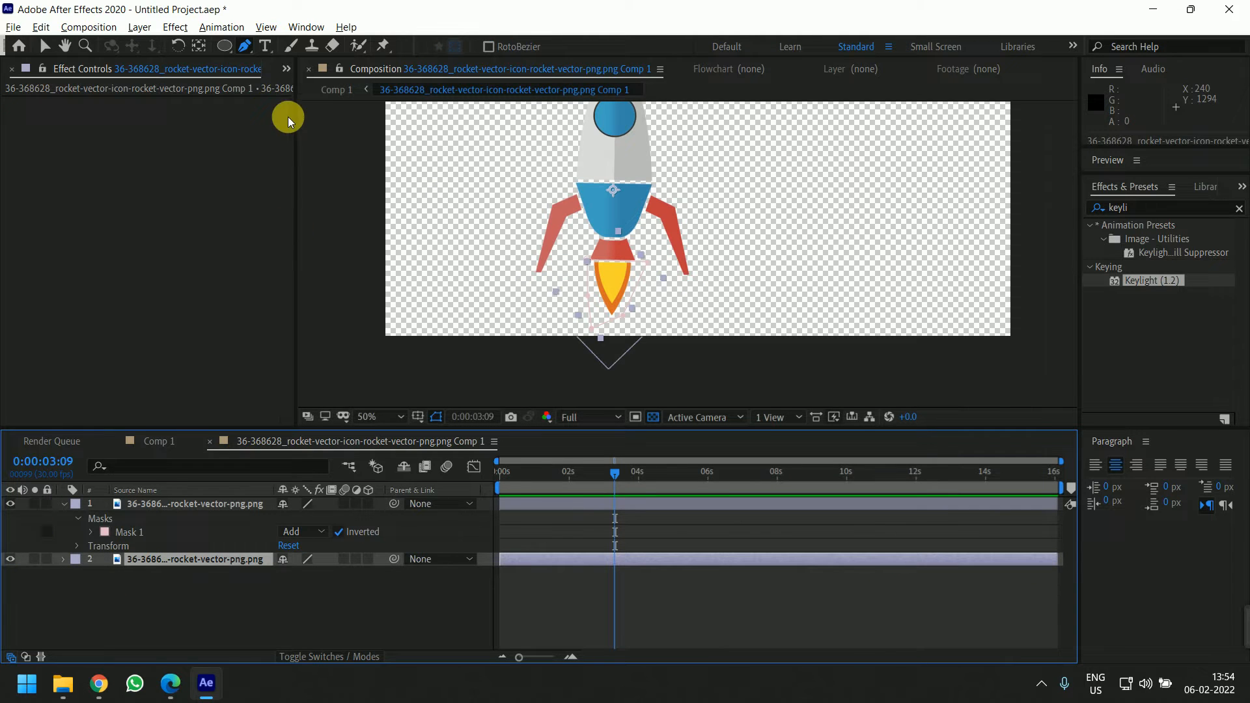
click(198, 46)
drag(612, 189, 613, 197)
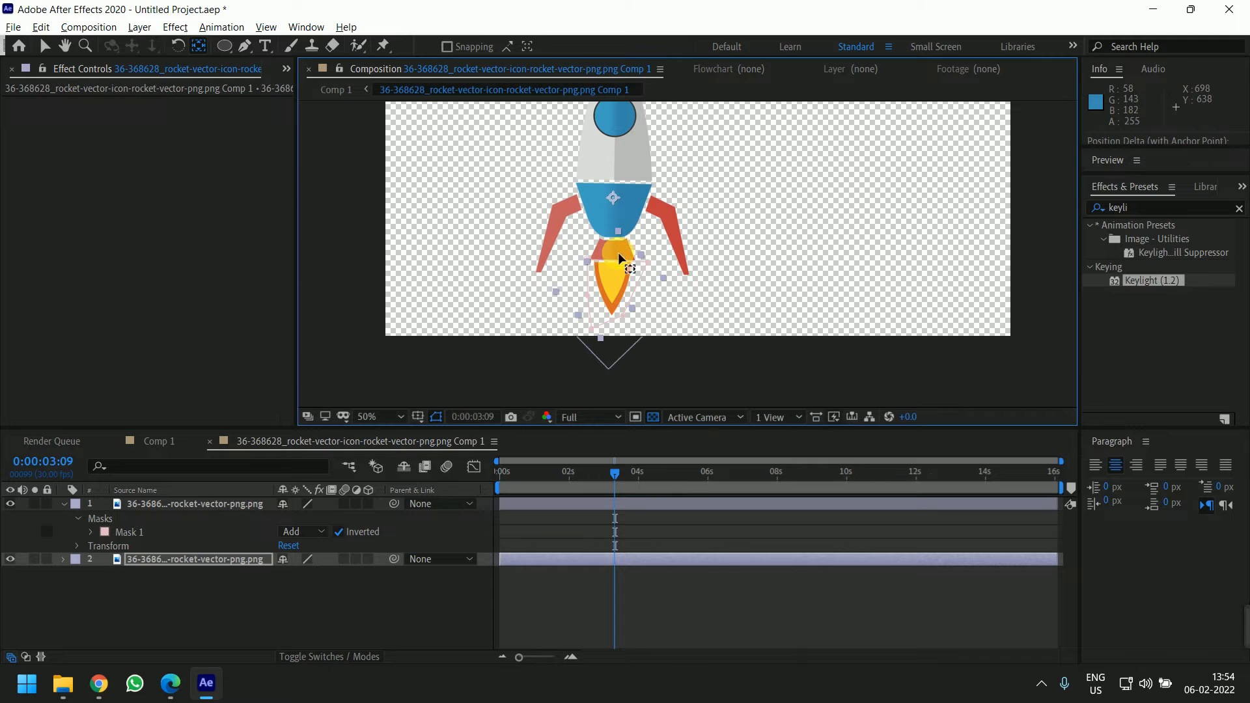
drag(618, 253, 654, 196)
scroll(625, 280, up, 1)
Unlink the flame layer's scale proportions and narrow its width to about 92.8%
click(153, 603)
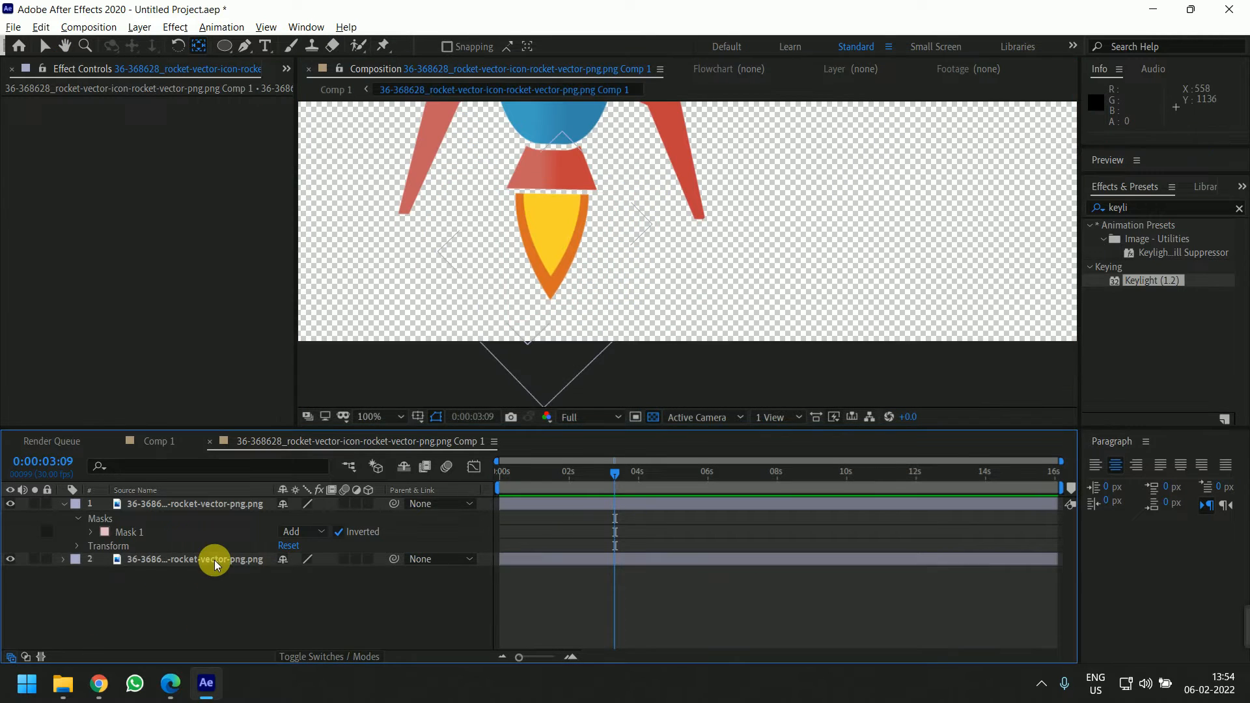
click(214, 561)
key(s)
drag(636, 466, 413, 478)
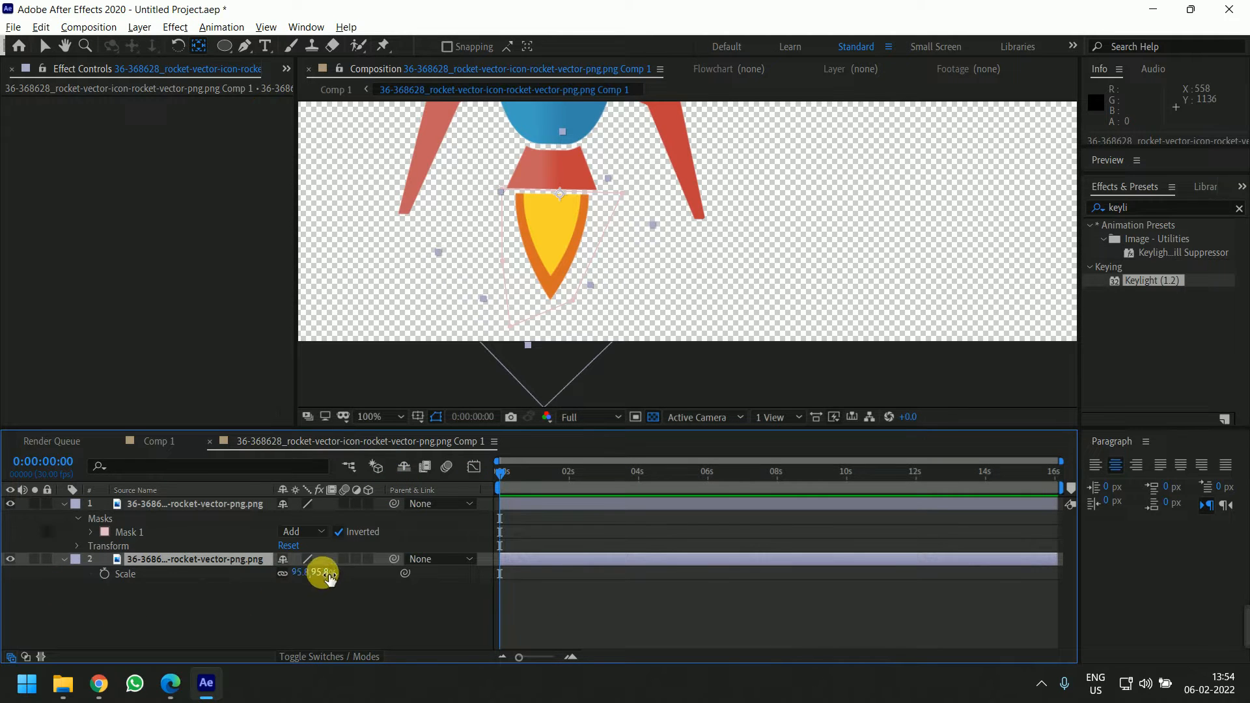
drag(329, 580, 326, 572)
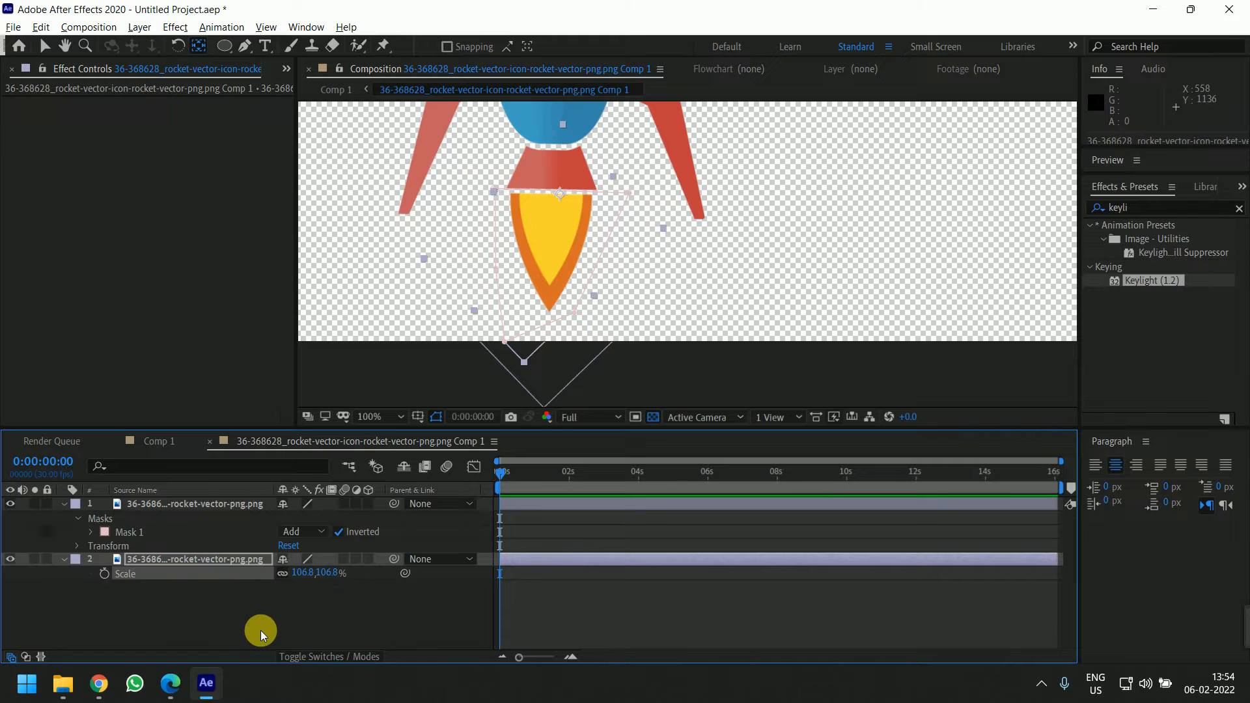
key(ctrl+z)
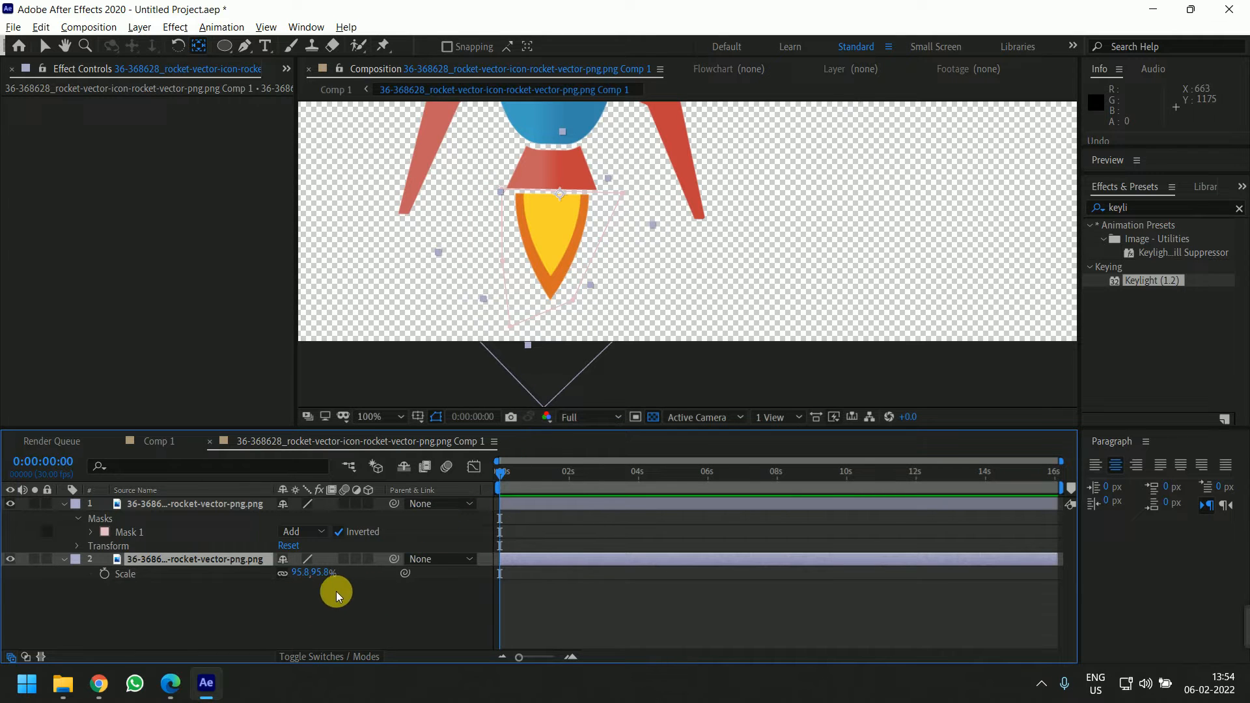
click(283, 572)
mouse_move(322, 573)
mouse_down()
mouse_move(338, 578)
mouse_move(294, 576)
mouse_move(305, 576)
mouse_up()
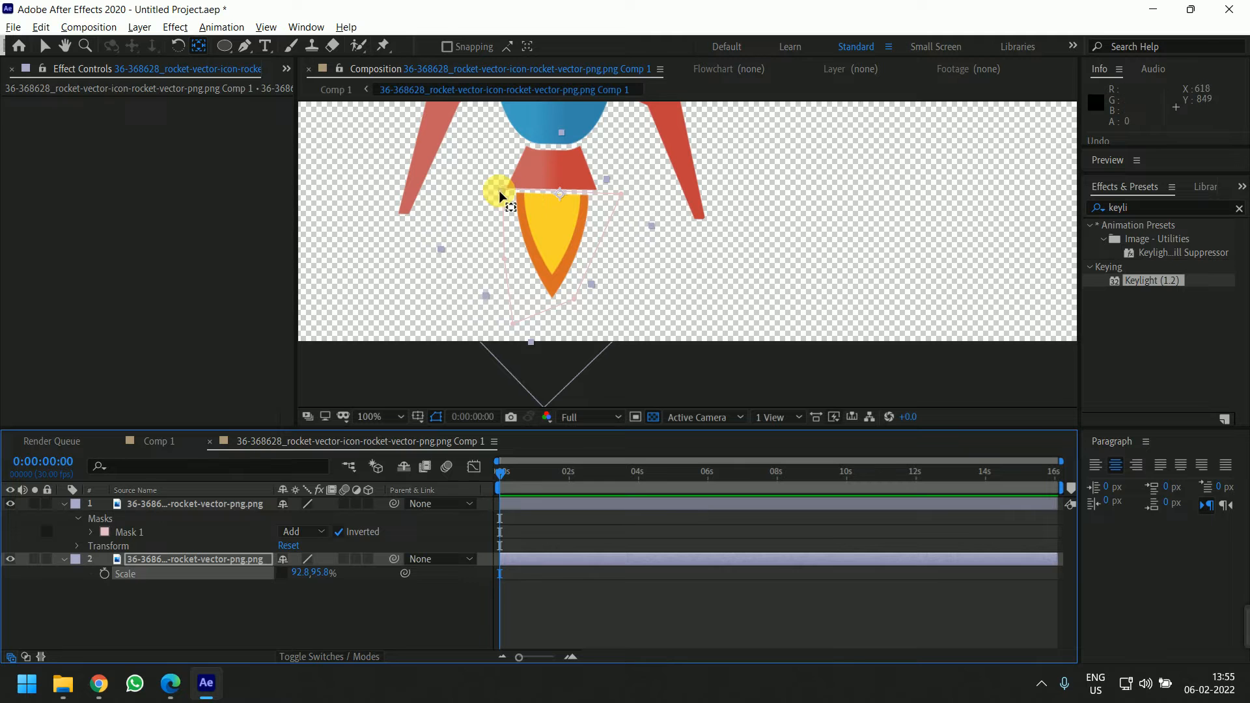
Pre-compose the flame layer
click(397, 592)
click(240, 560)
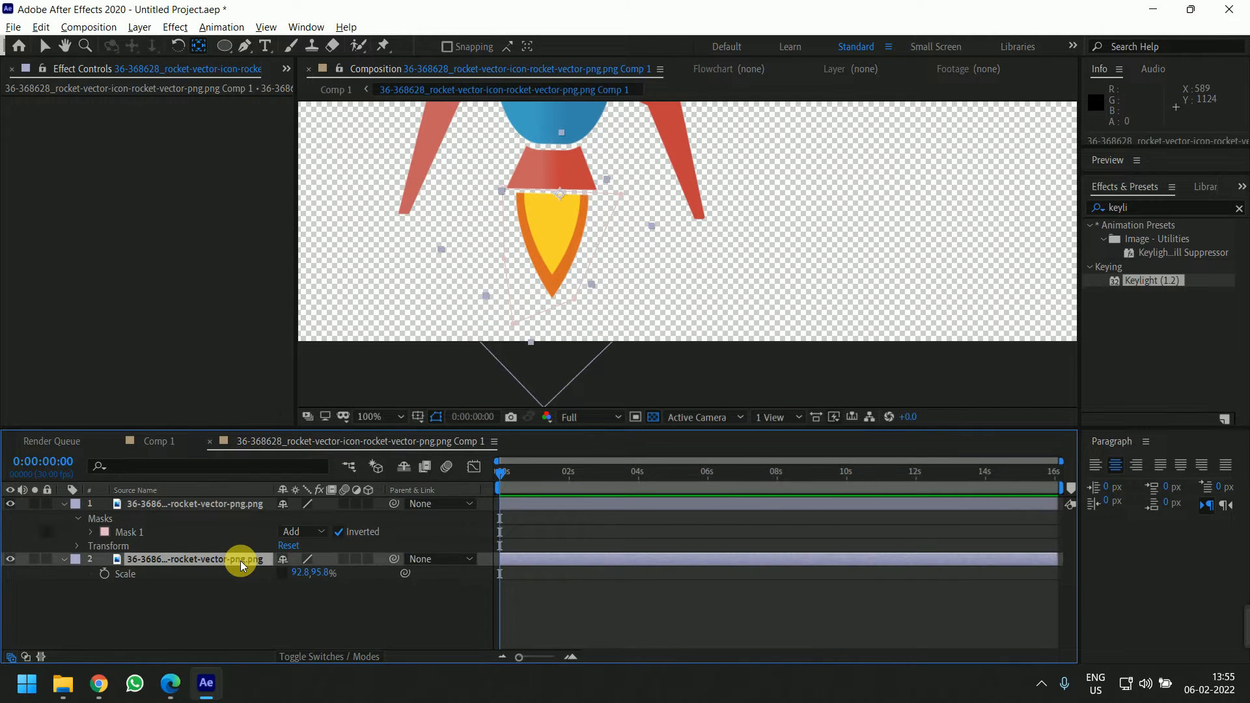
key(ctrl+shift+c)
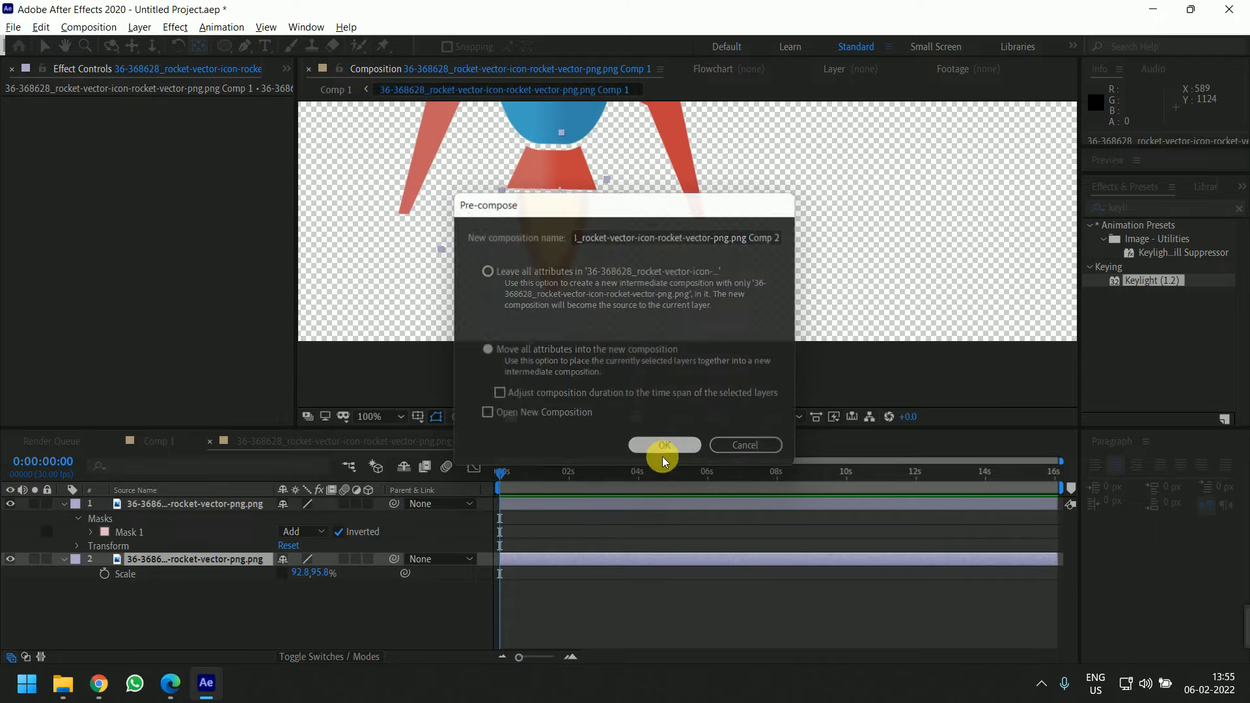
click(662, 449)
Set the flame pre-composition's scale to 100%
scroll(619, 319, down, 4)
scroll(691, 162, up, 2)
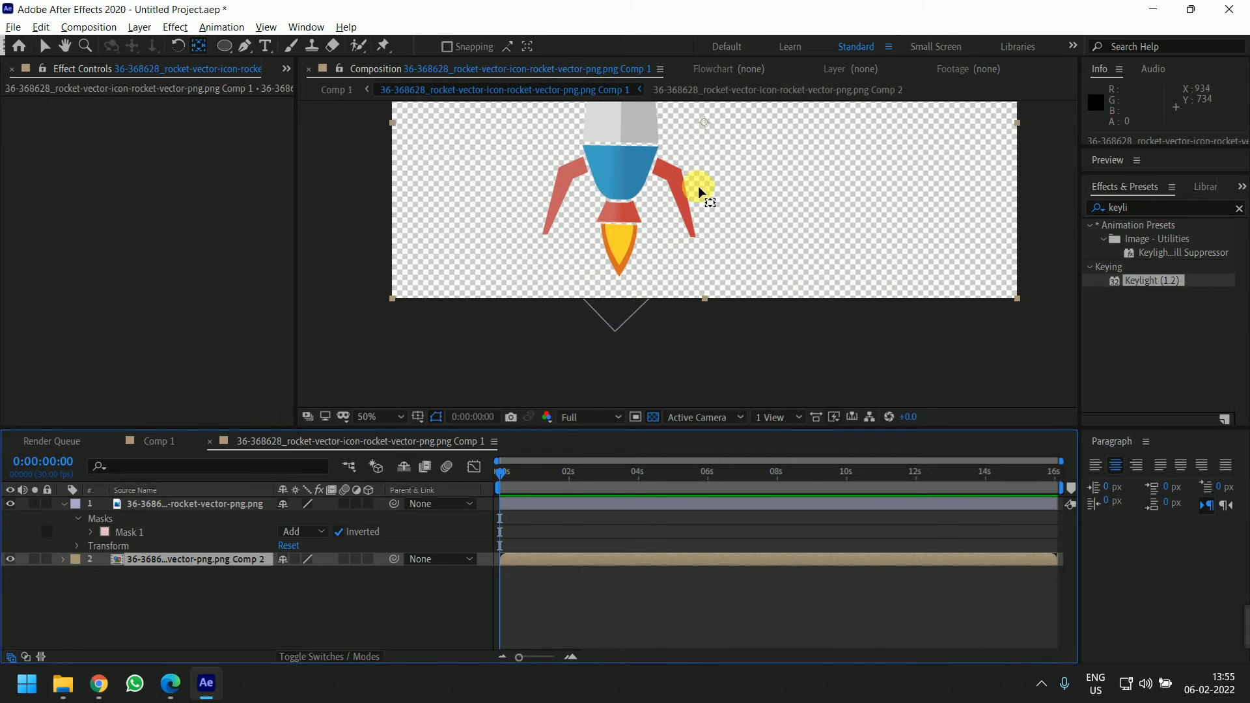
drag(718, 175, 745, 198)
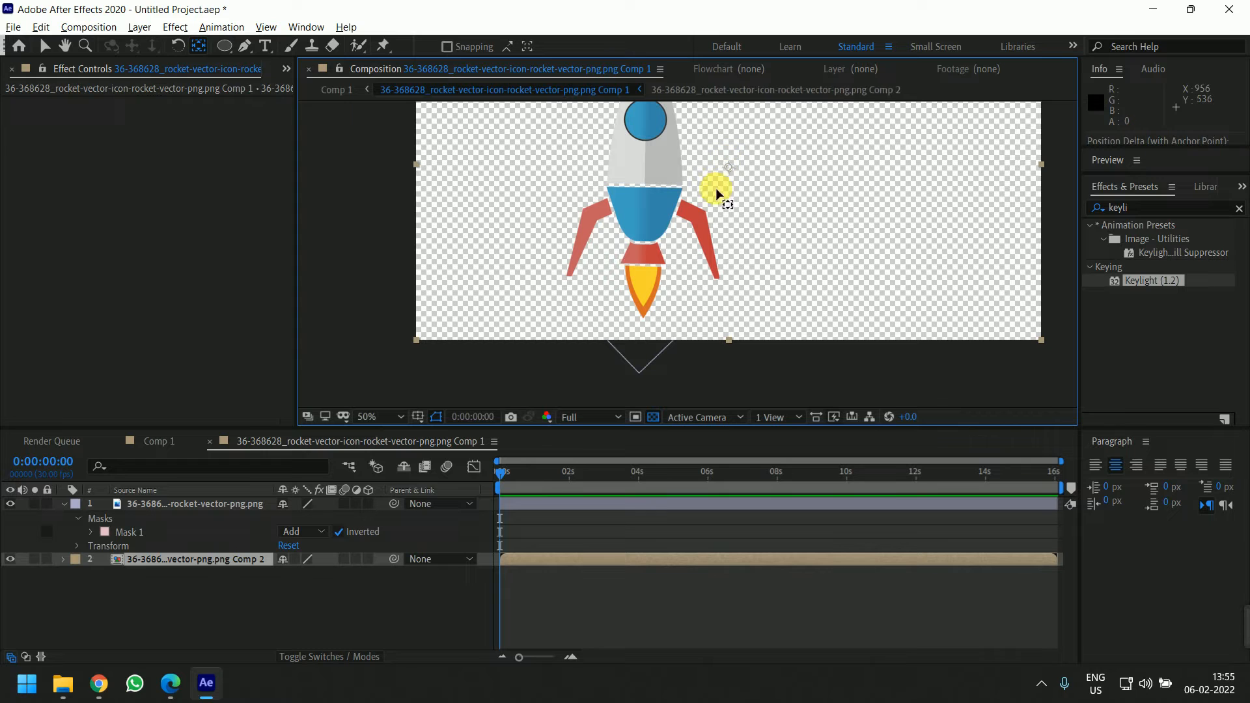
scroll(646, 272, up, 2)
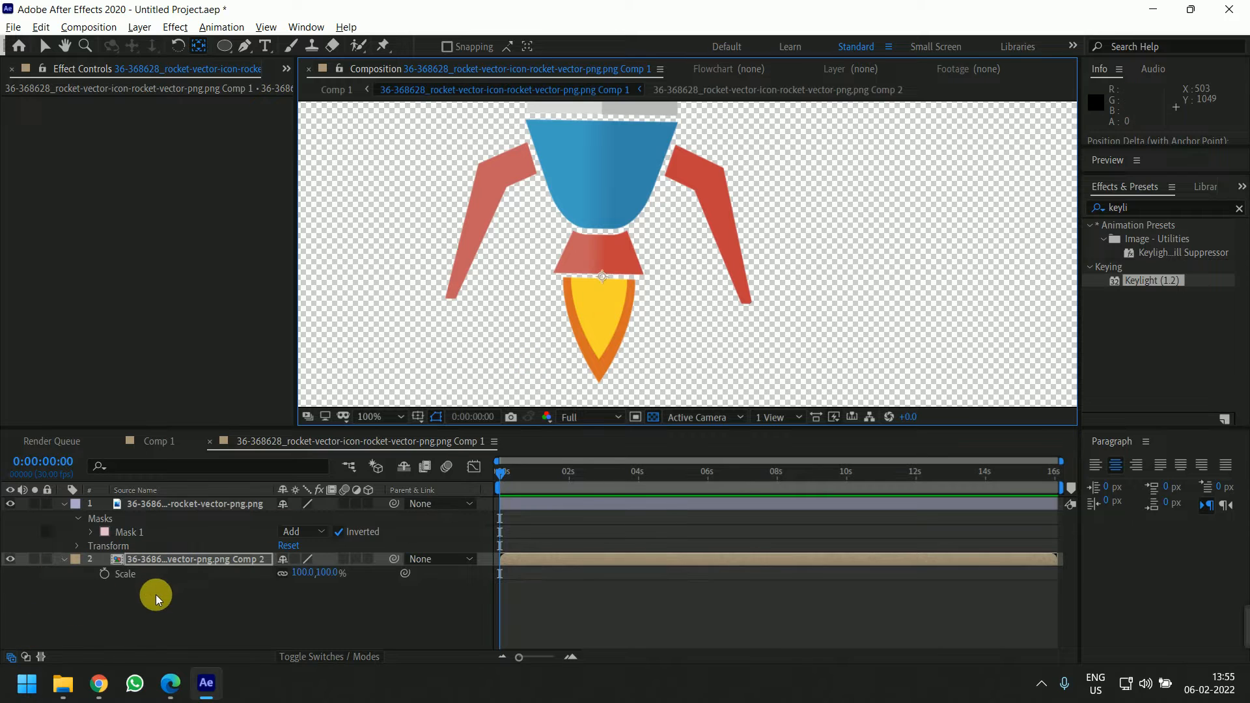
drag(294, 572, 343, 583)
key(ctrl+z)
click(351, 584)
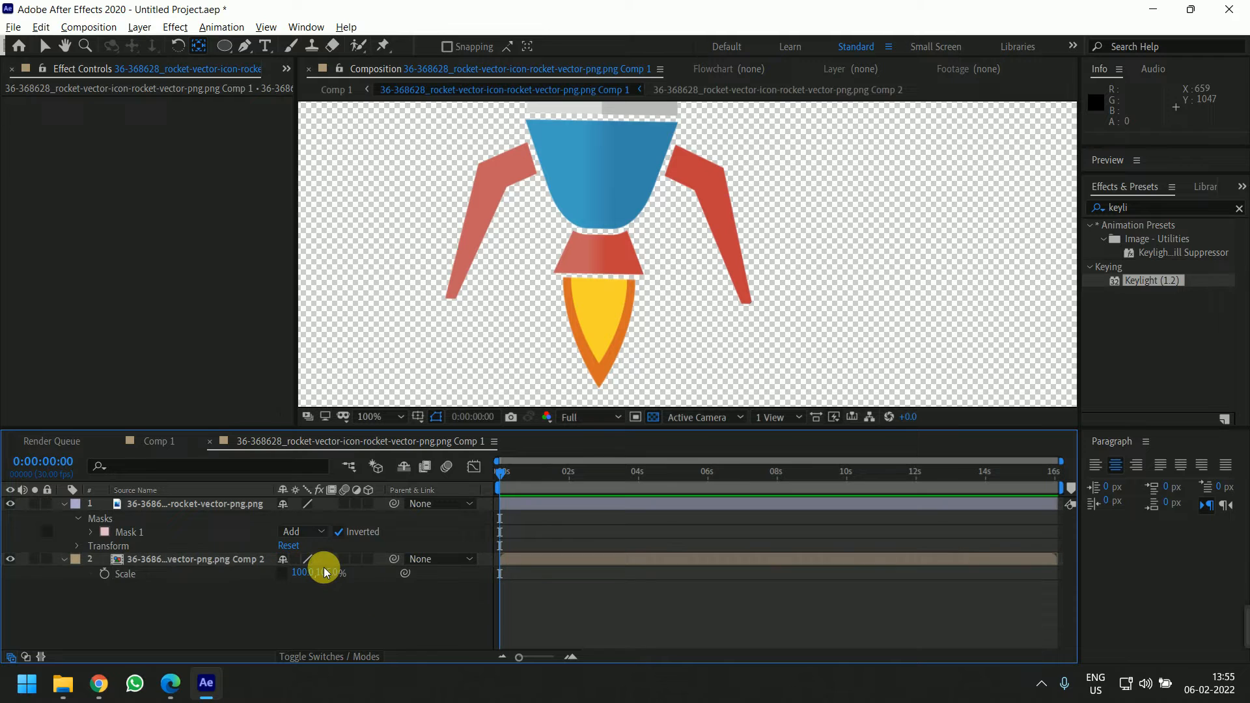
text(100)
click(345, 557)
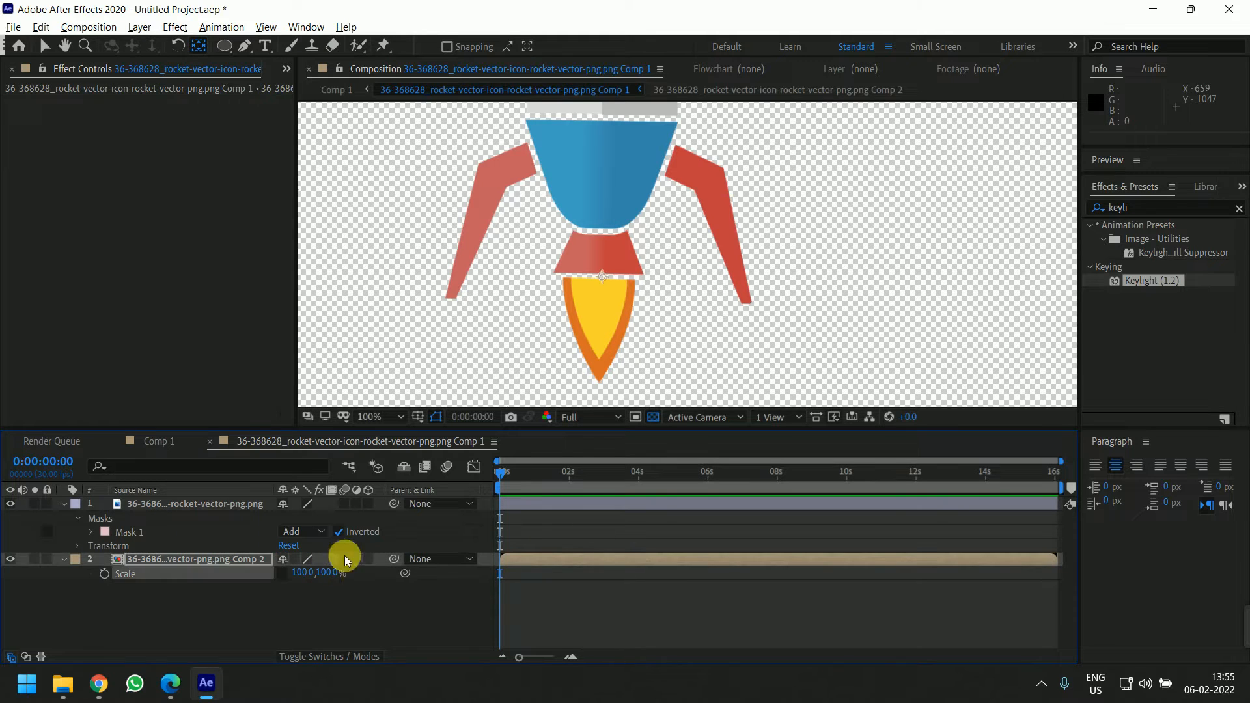
Keyframe the flame pre-composition's scale, stretching its height to about 157% and 144% within the first three seconds
click(105, 573)
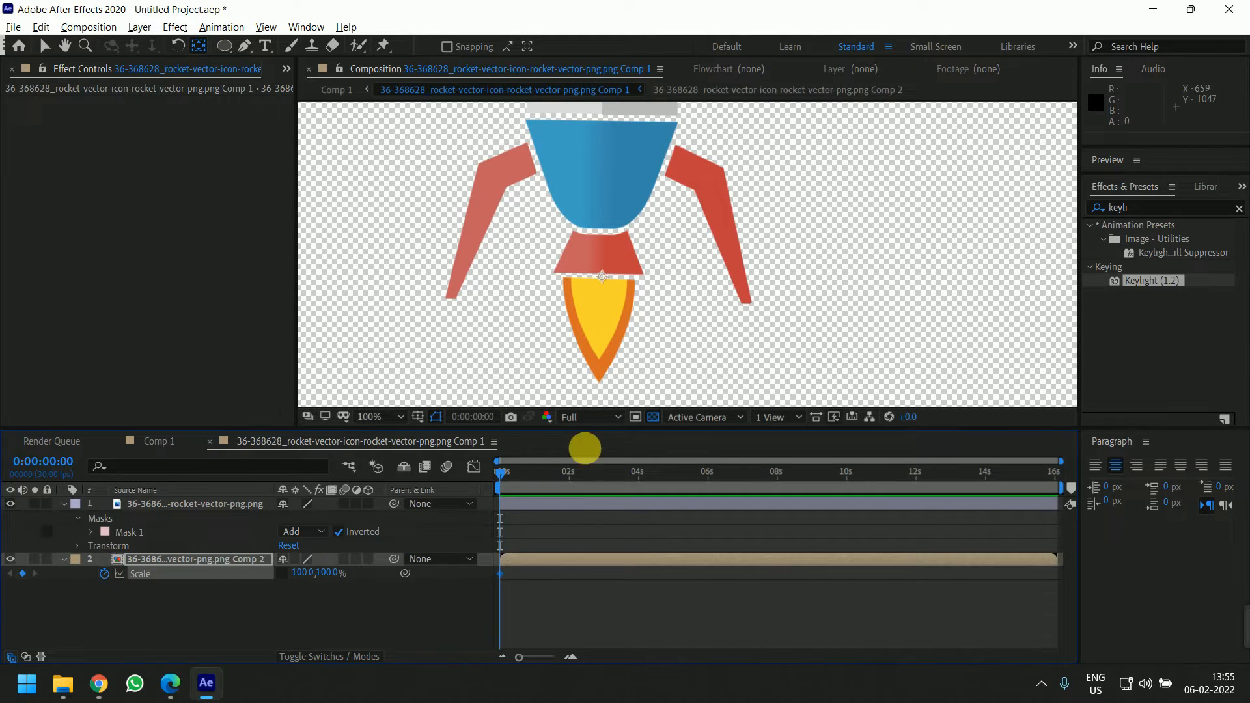
drag(500, 470, 533, 492)
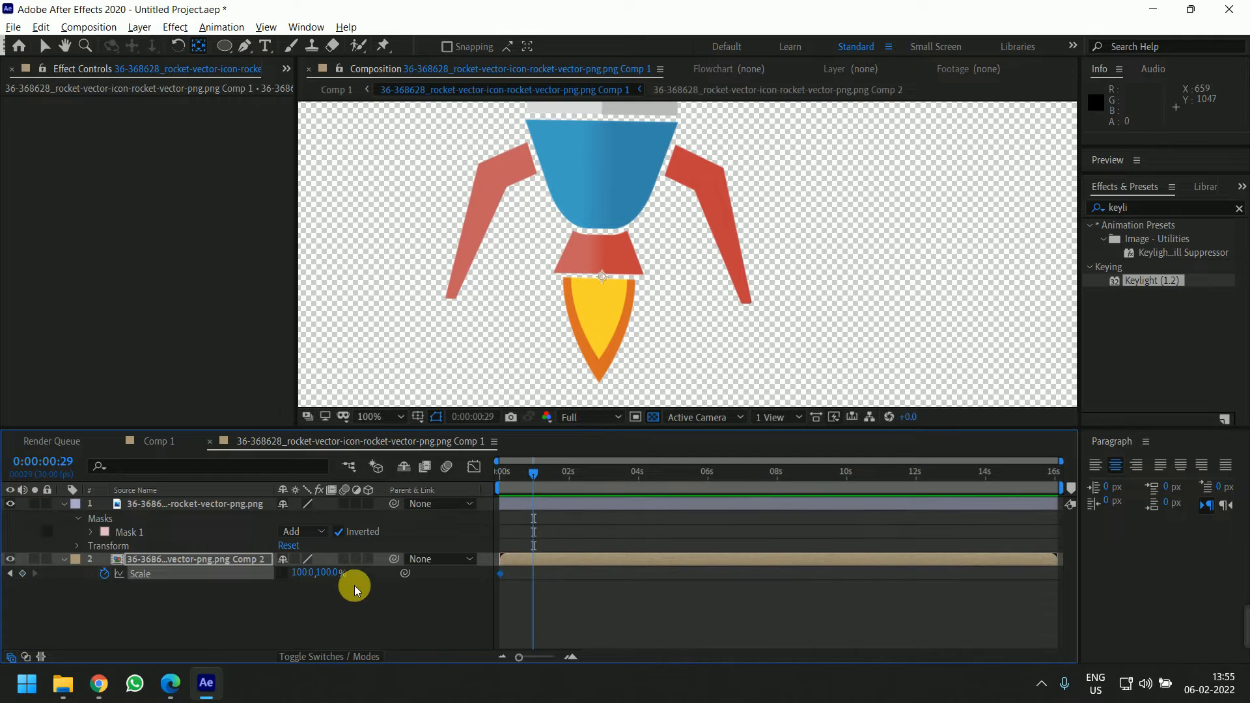
drag(340, 572, 357, 573)
click(563, 478)
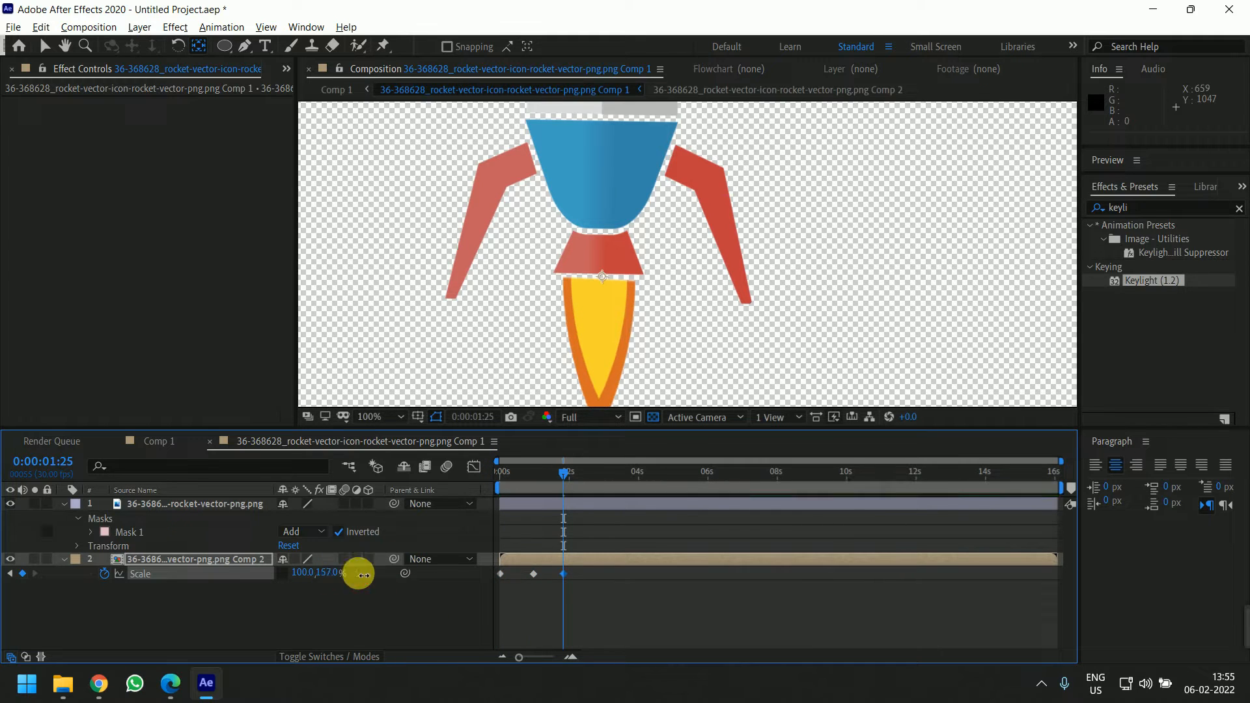
drag(563, 476, 603, 478)
drag(327, 574, 315, 576)
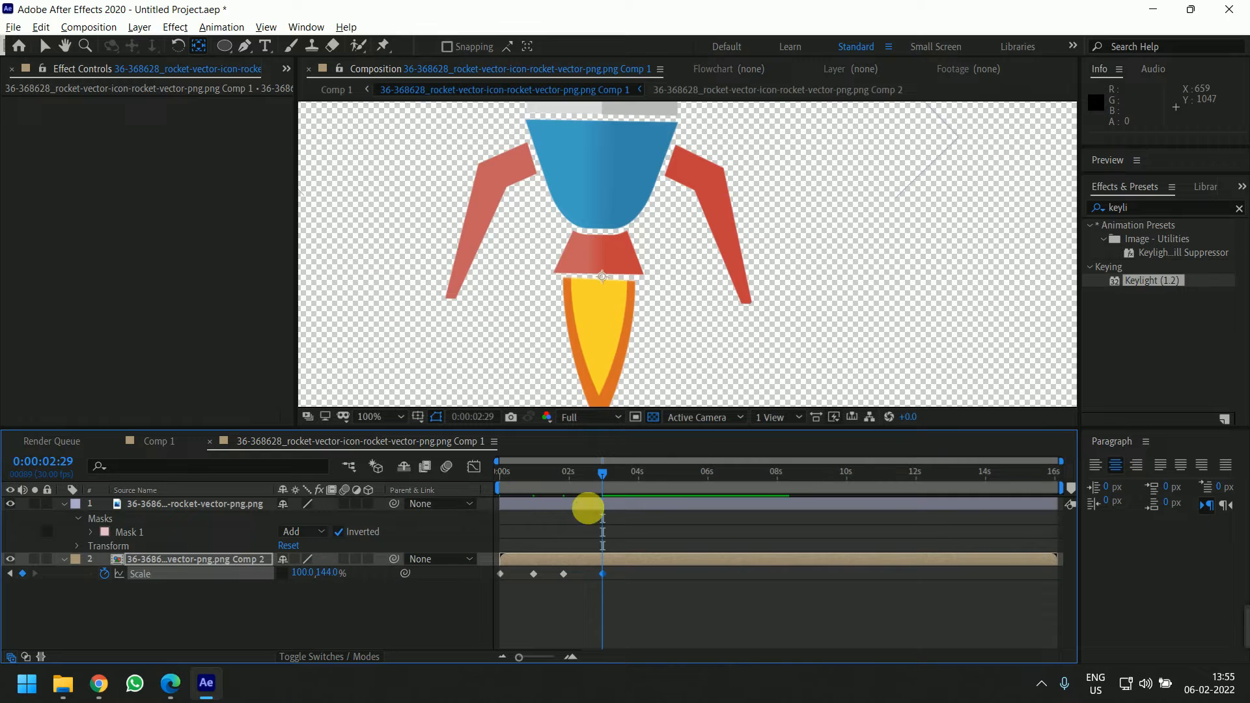
Add further flame height keyframes of about 135%, 159%, 188% and 215% up to about six seconds
drag(603, 476, 635, 486)
drag(330, 576, 321, 577)
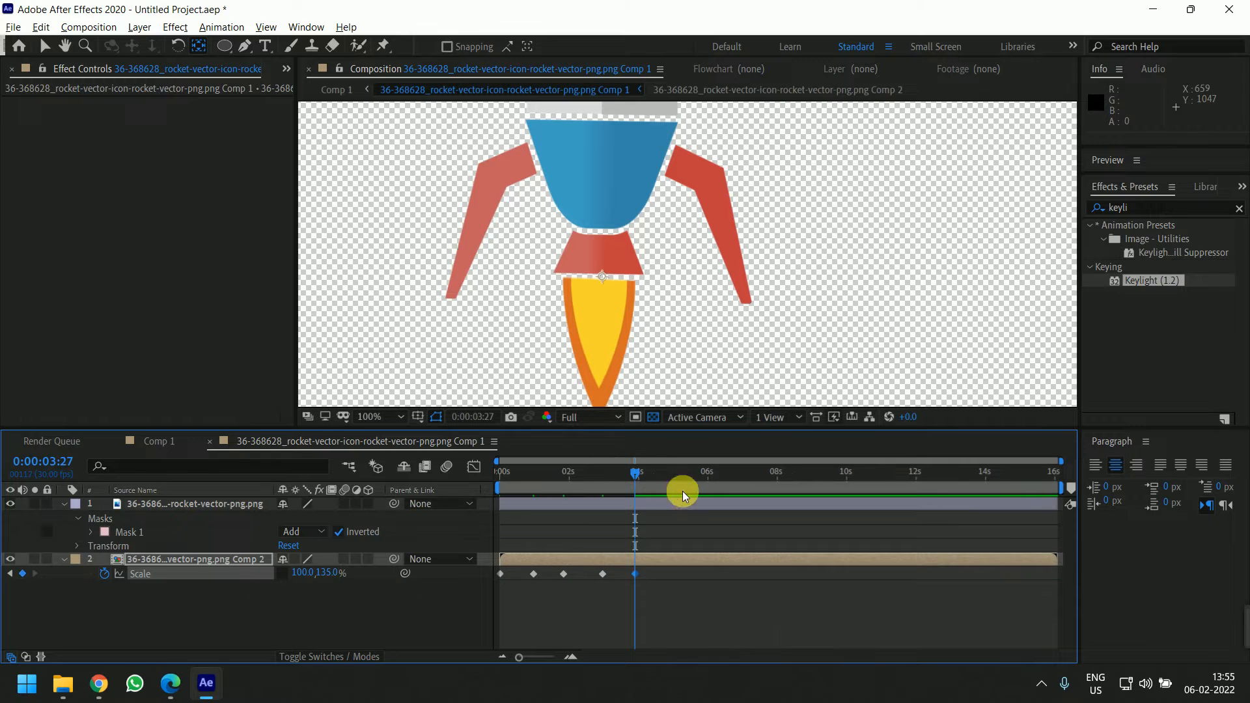
drag(636, 479, 659, 479)
drag(326, 577, 351, 578)
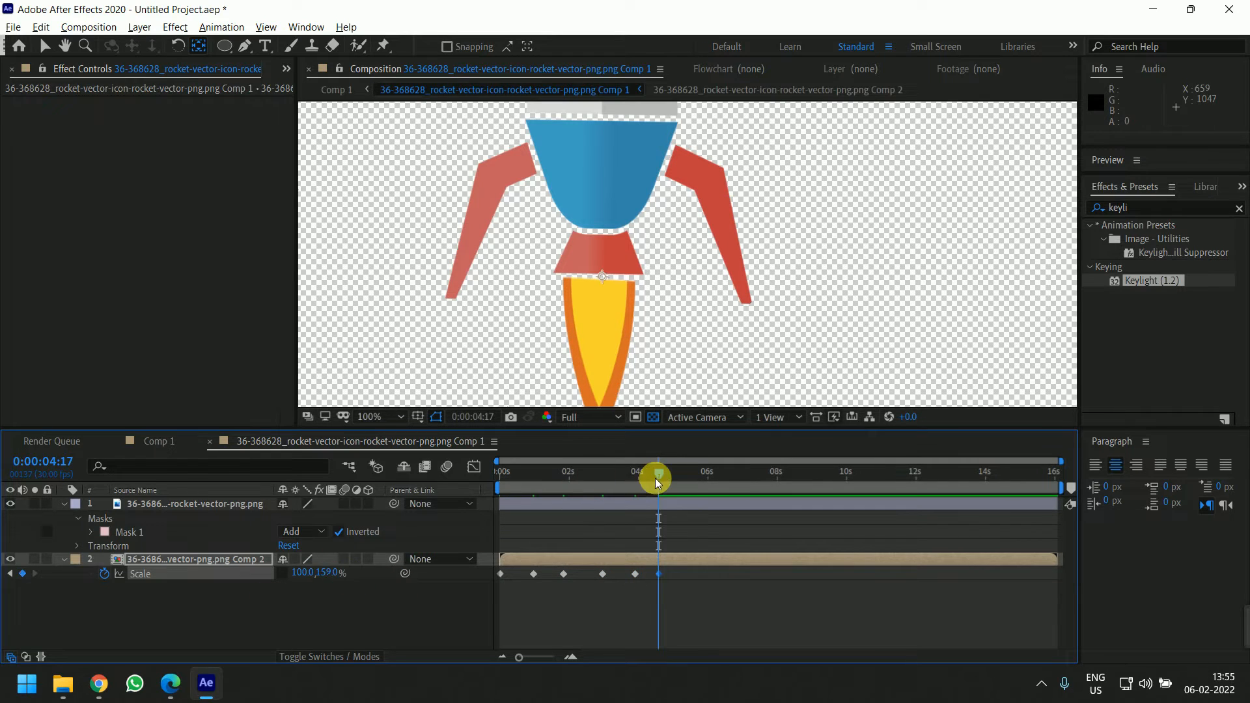
drag(655, 478, 694, 478)
drag(326, 576, 354, 576)
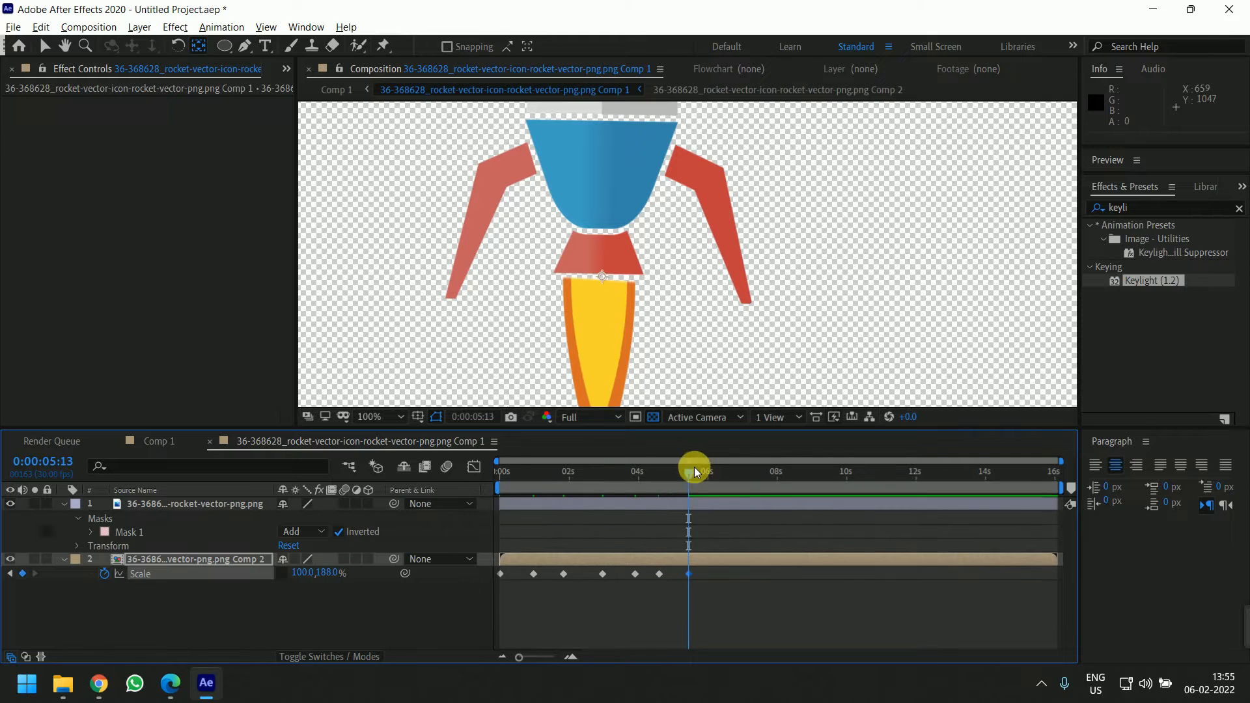
drag(694, 467, 716, 484)
drag(322, 573, 366, 579)
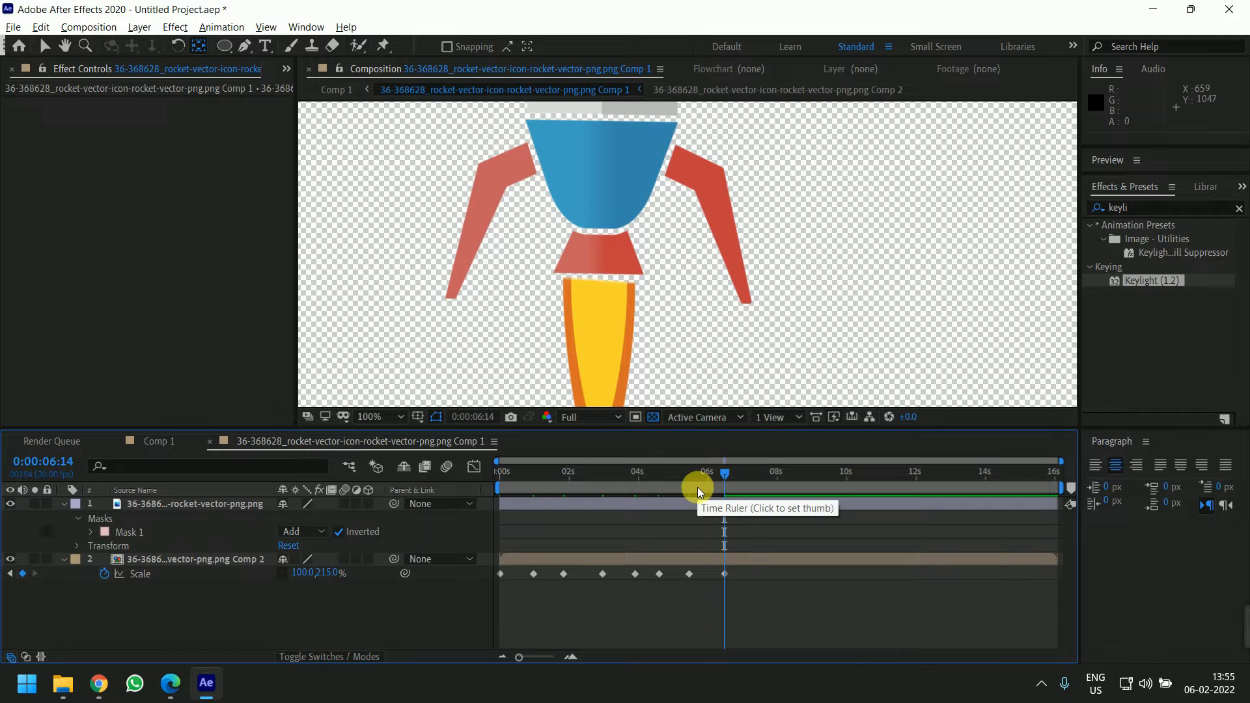
Select both rocket layers and nudge them upward within the frame
key(comma)
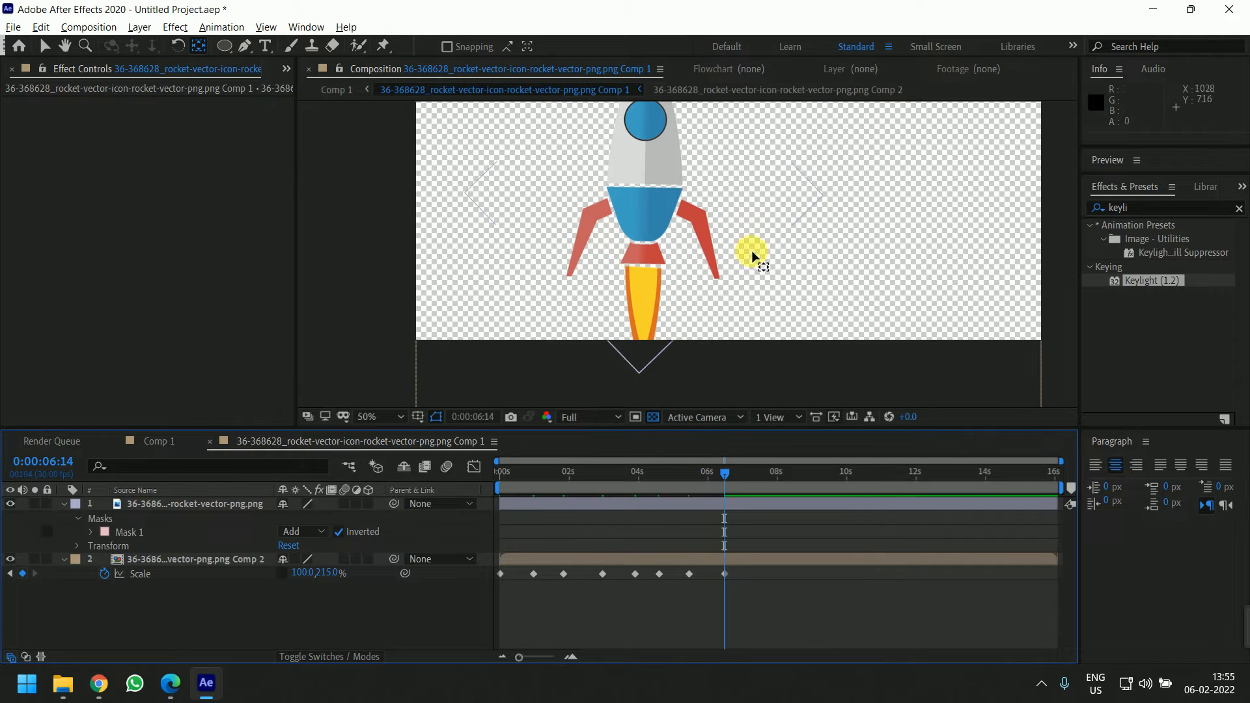
drag(790, 265, 775, 352)
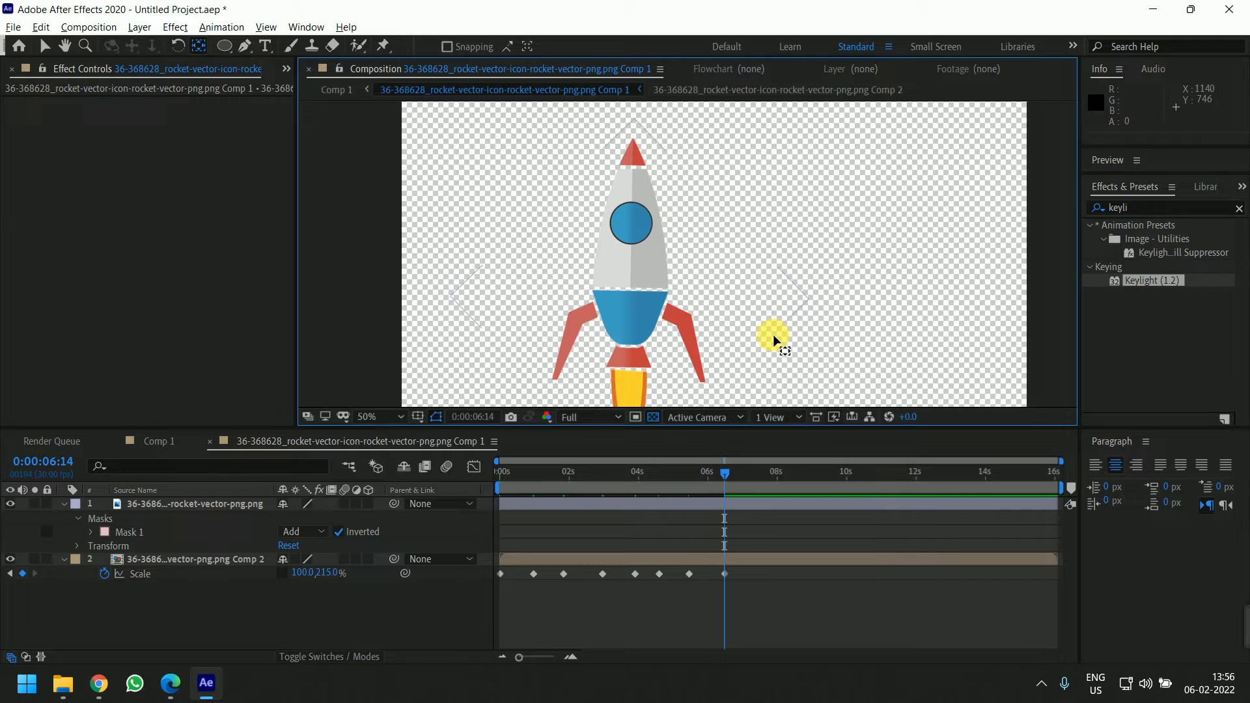
drag(771, 333, 759, 279)
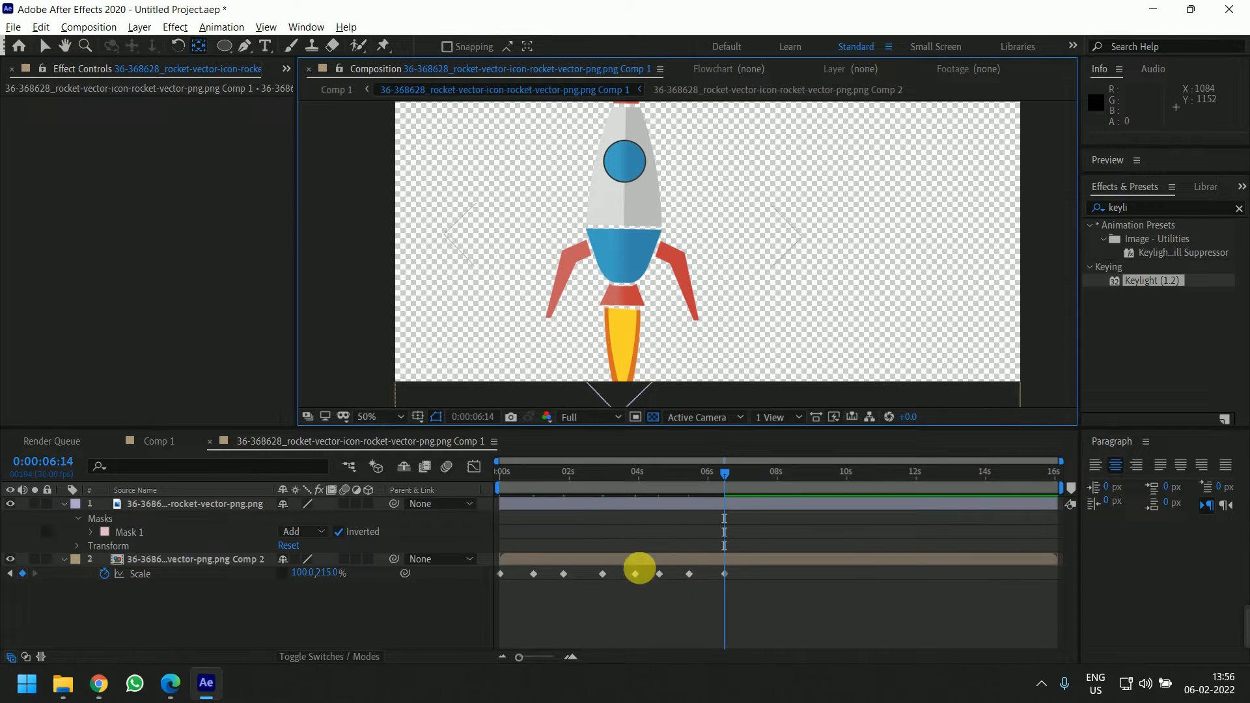
click(663, 563)
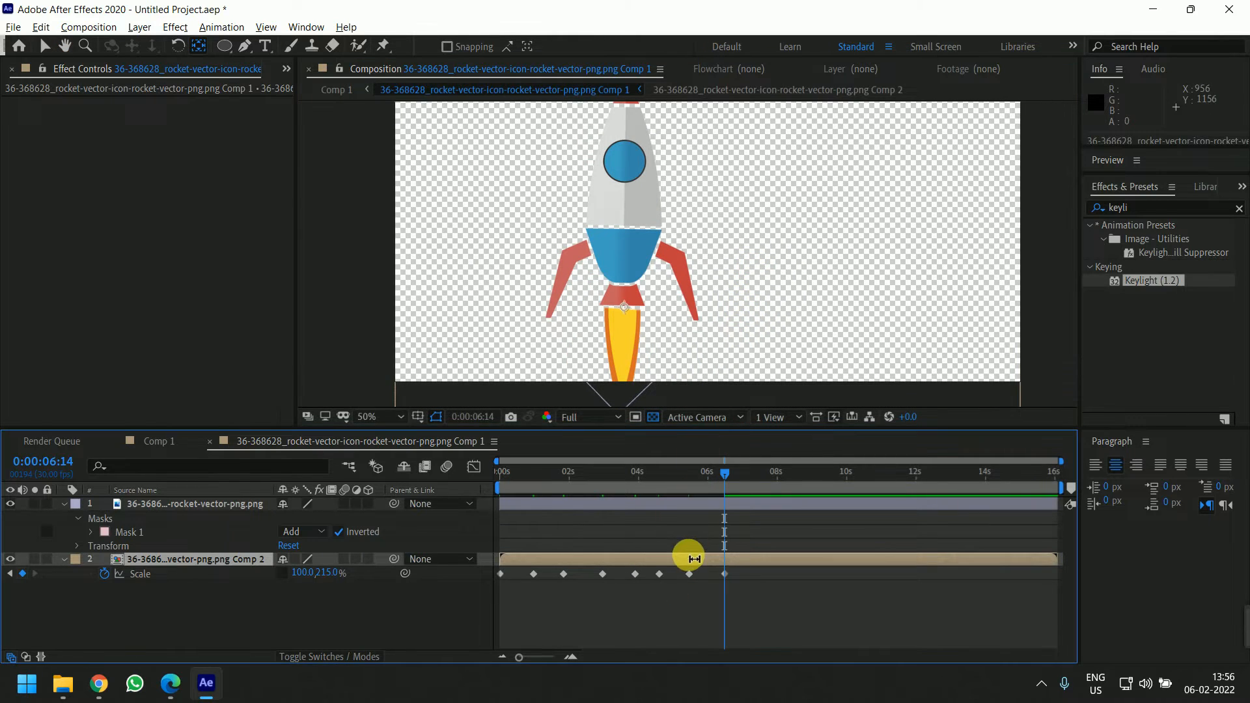
click(507, 555)
drag(725, 474, 637, 513)
click(652, 513)
shift+click(641, 564)
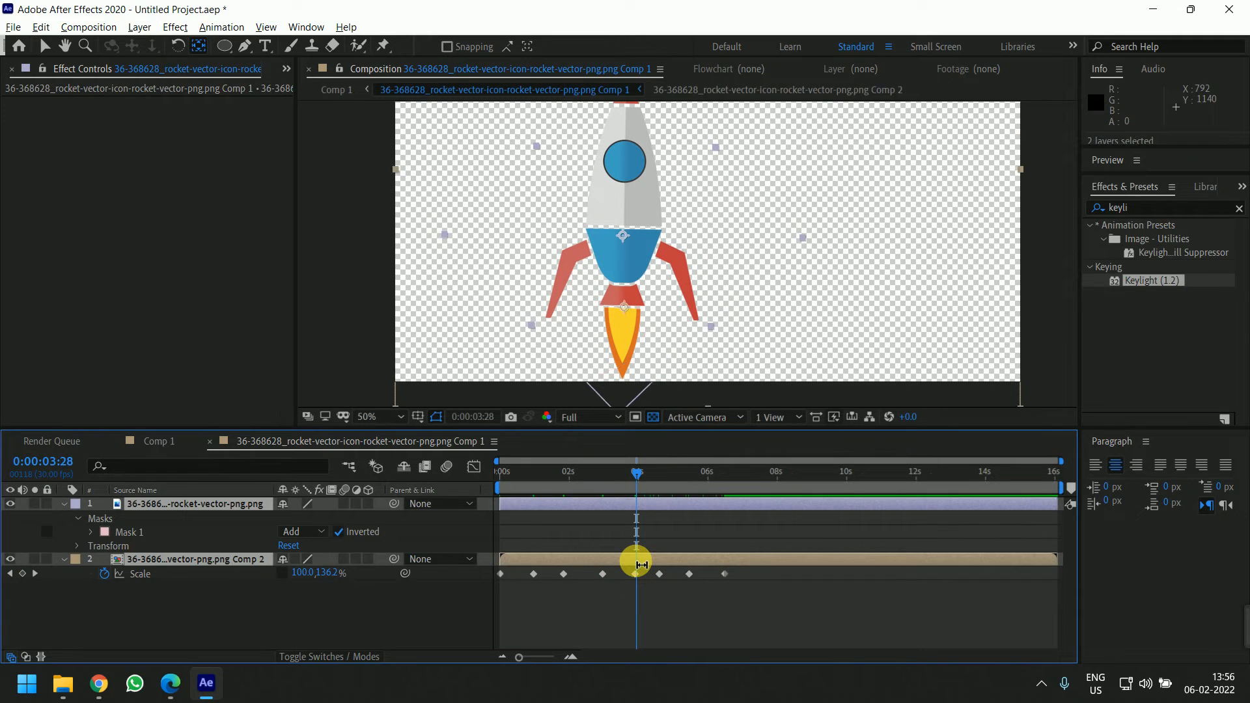
key(shift+Up)
key(shift+Up)
key(shift+Up)
key(shift+Up)
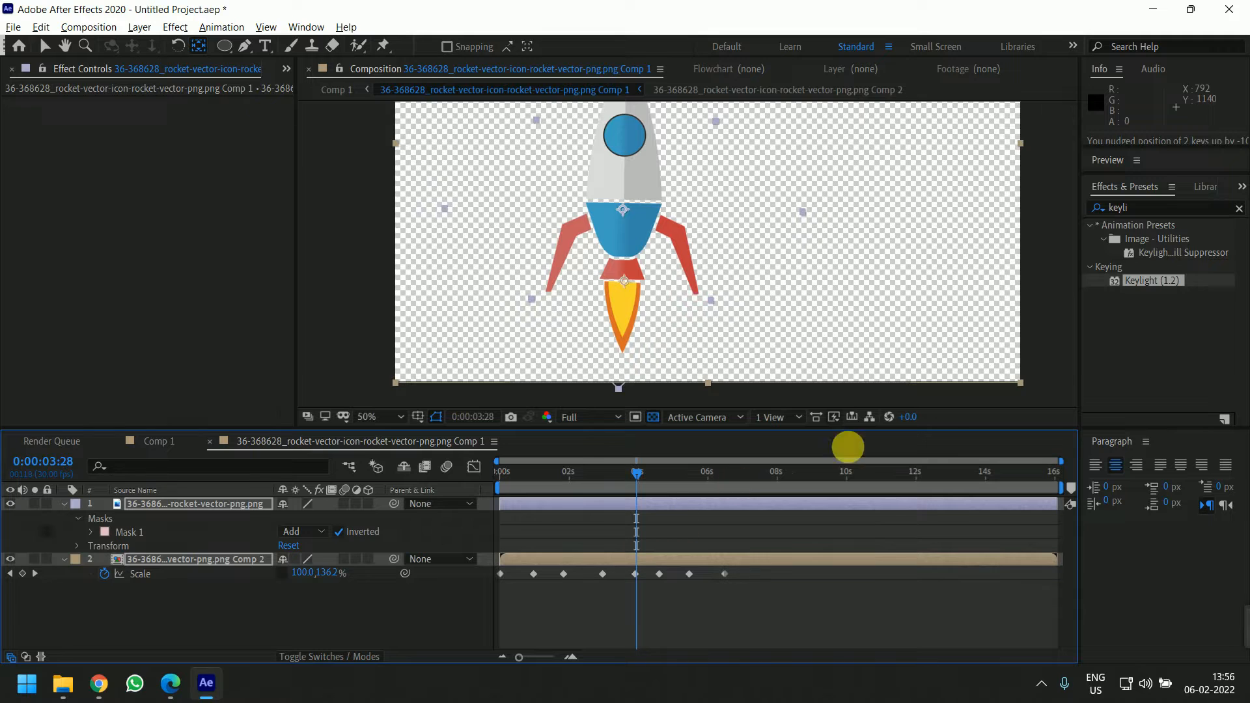
Lower the flame height keyframe at about 6 seconds 14 frames to about 181%
drag(823, 286, 804, 401)
drag(794, 346, 783, 260)
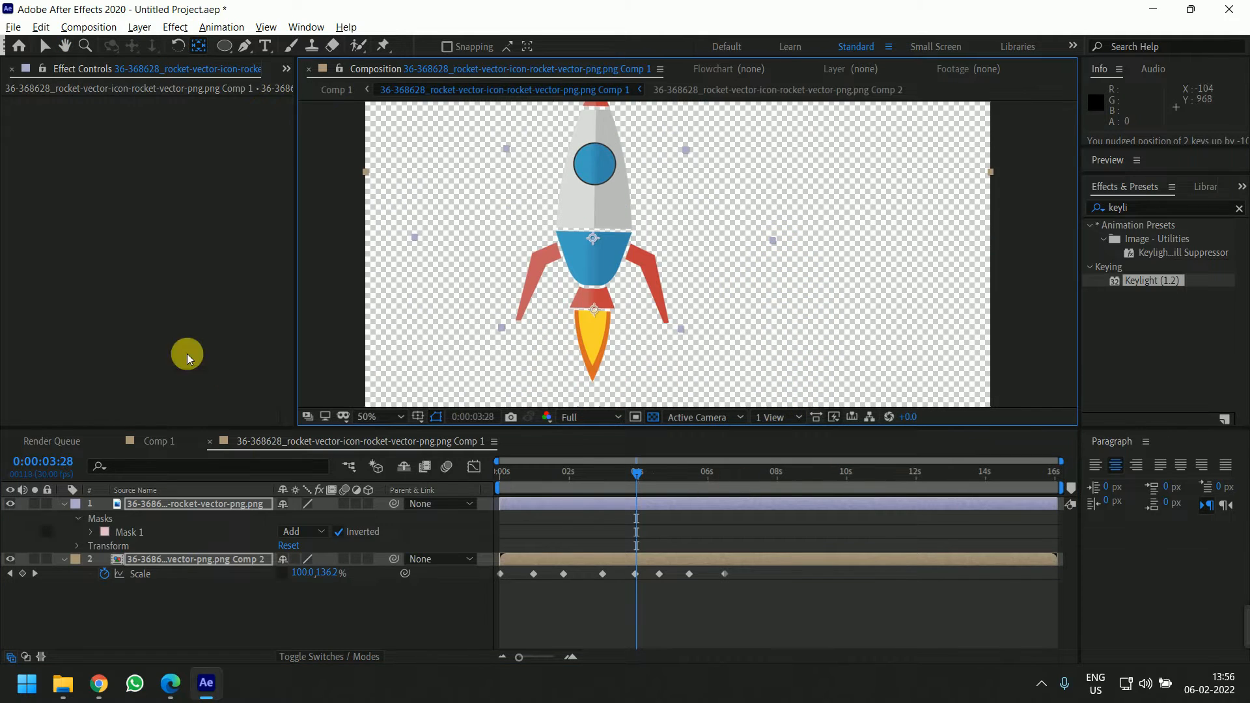
drag(658, 470, 731, 478)
key(comma)
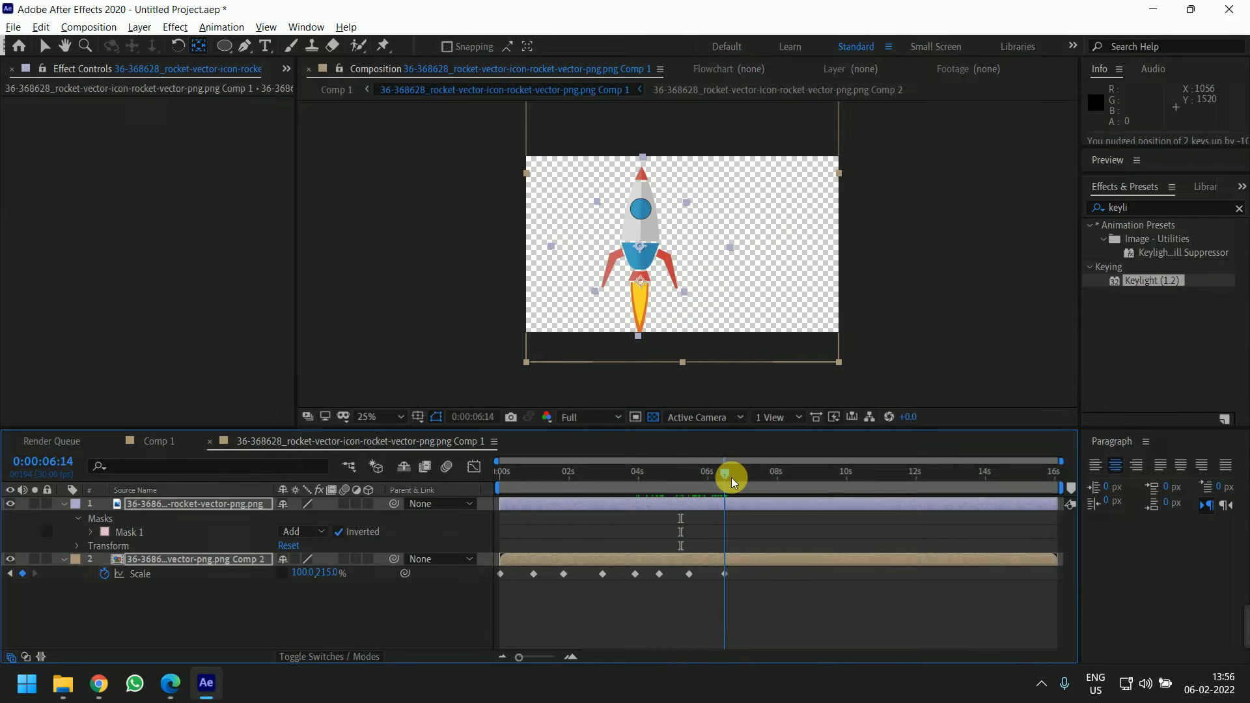
click(512, 610)
click(324, 573)
drag(324, 572, 303, 577)
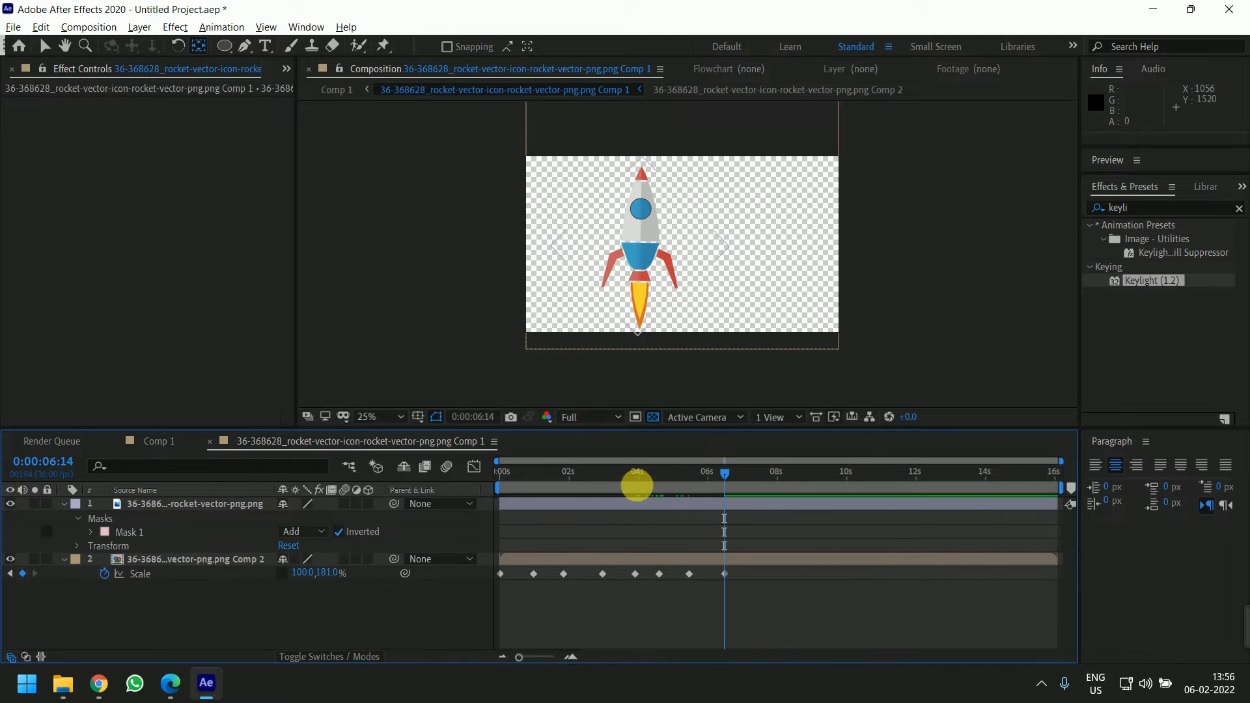
Add a flame height keyframe of 80% at 6 seconds
click(707, 472)
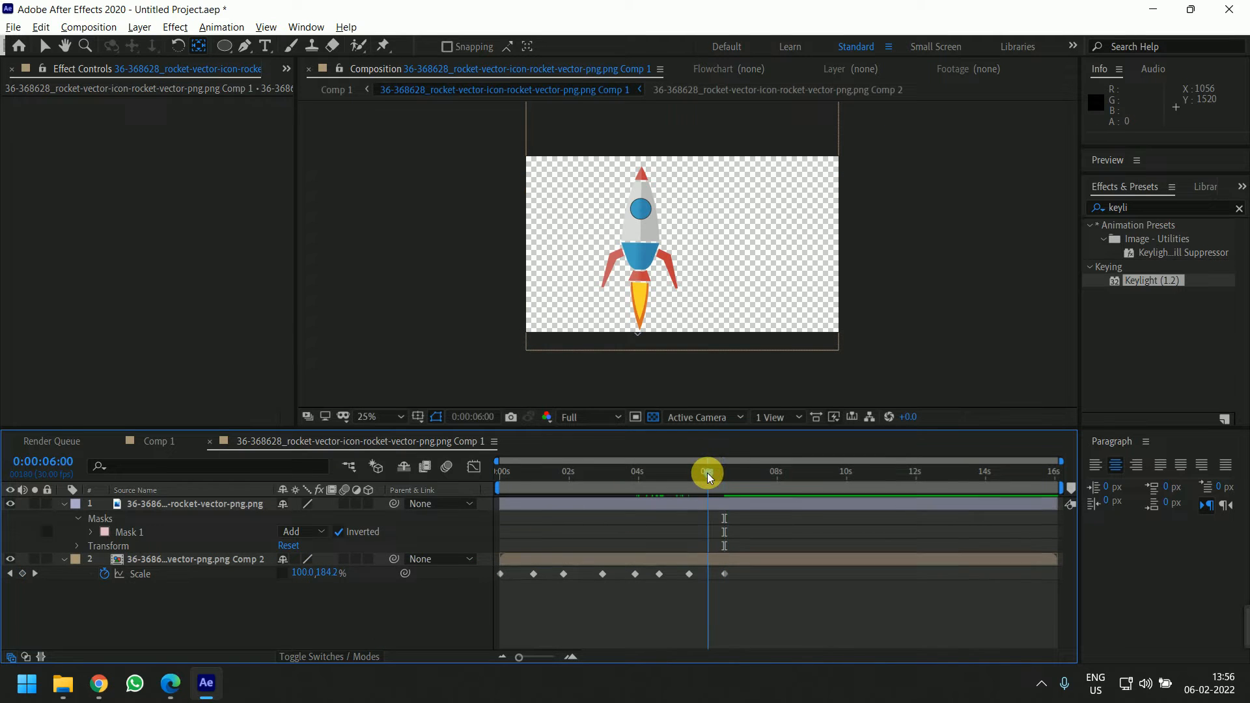
click(332, 573)
text(80)
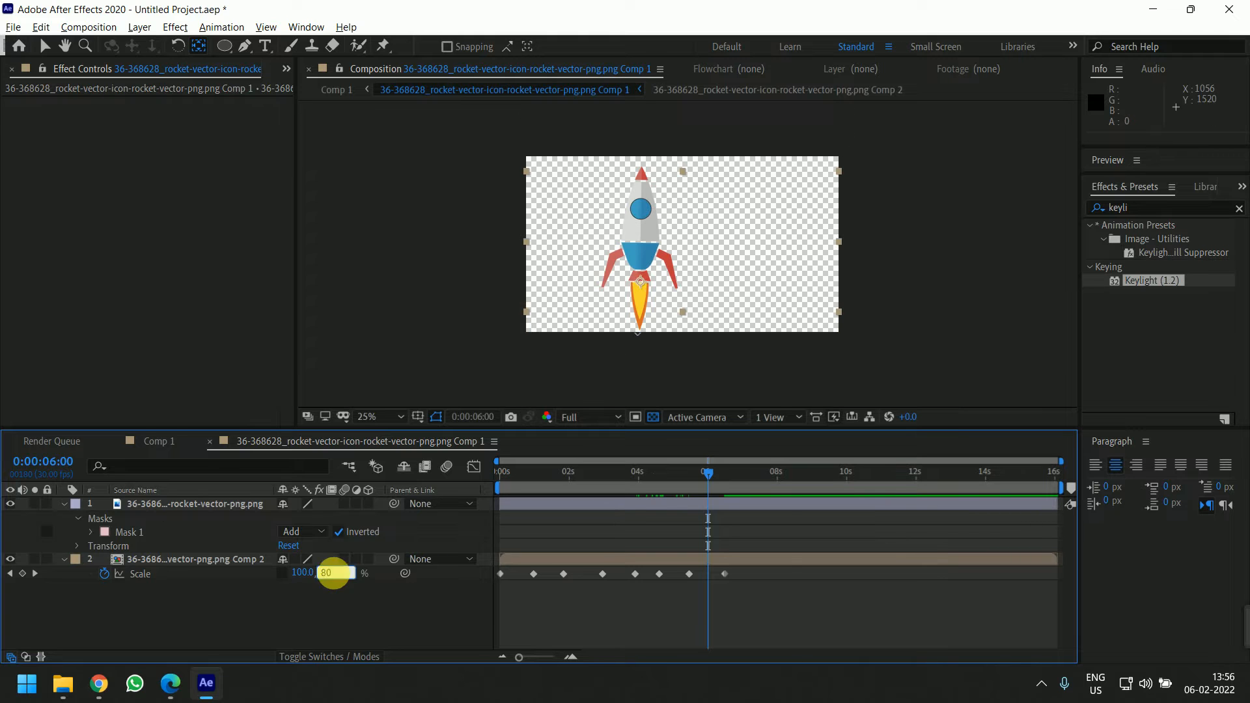
key(Return)
Add flame height keyframes of 70% at about 5 seconds and 50% at about 3.5 seconds
drag(674, 474, 674, 473)
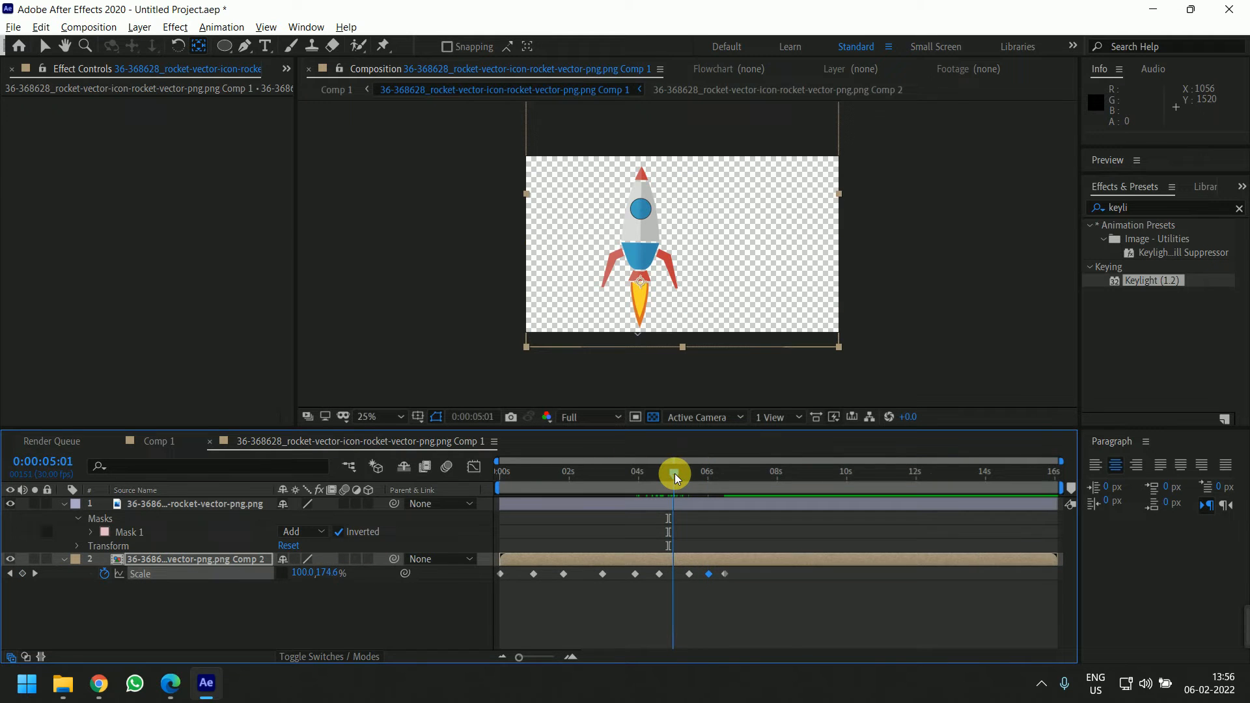
text(70)
key(Return)
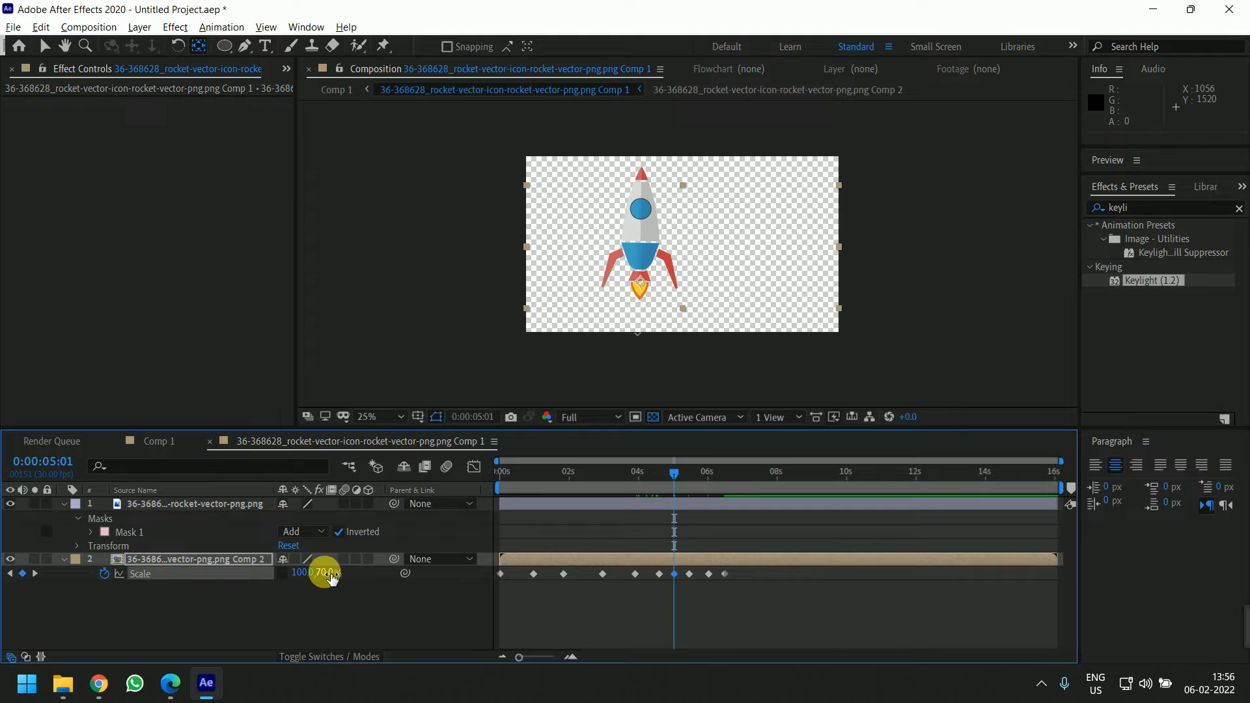
click(618, 474)
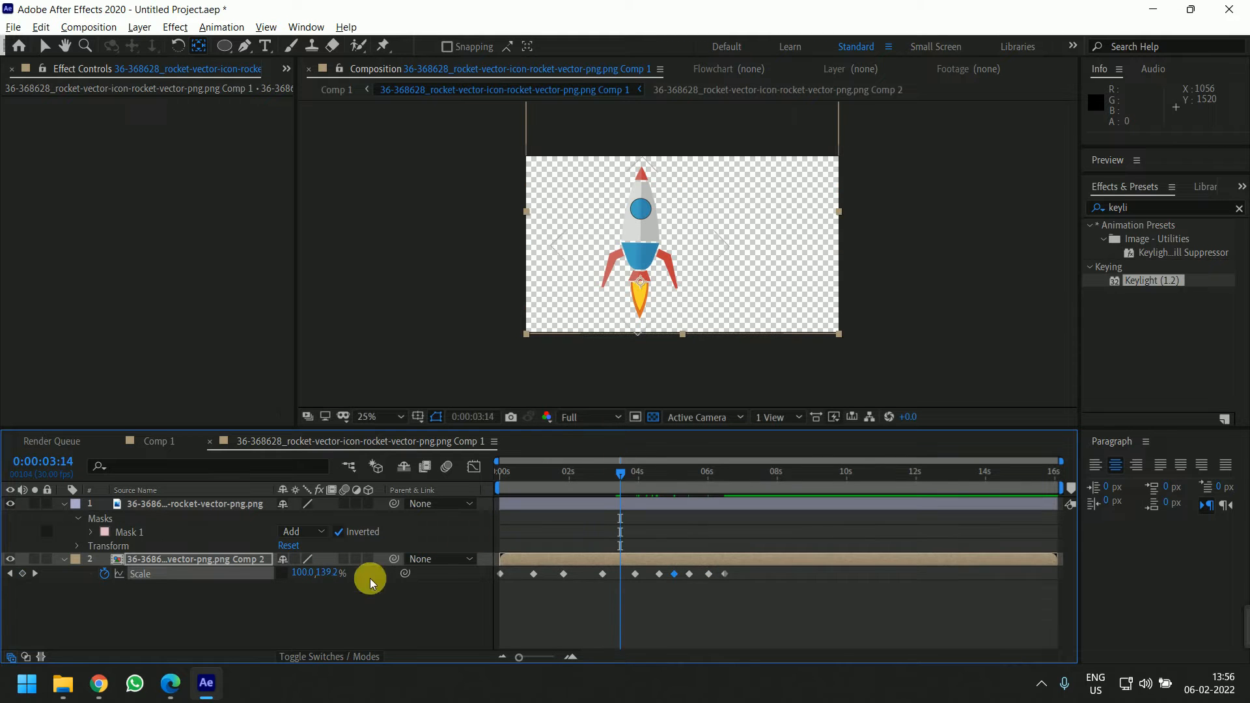
key(Return)
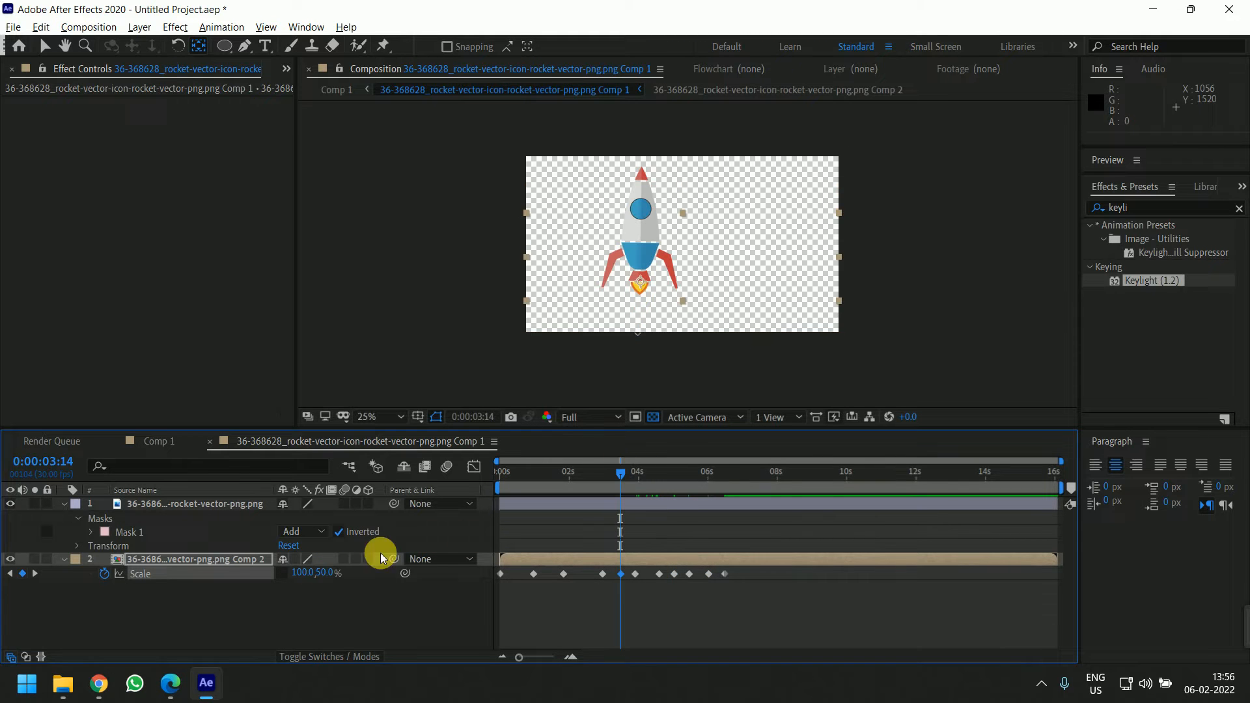
Add flame height keyframes of 40% at about 2.5 seconds and 20% at about 17 frames
click(583, 471)
click(328, 574)
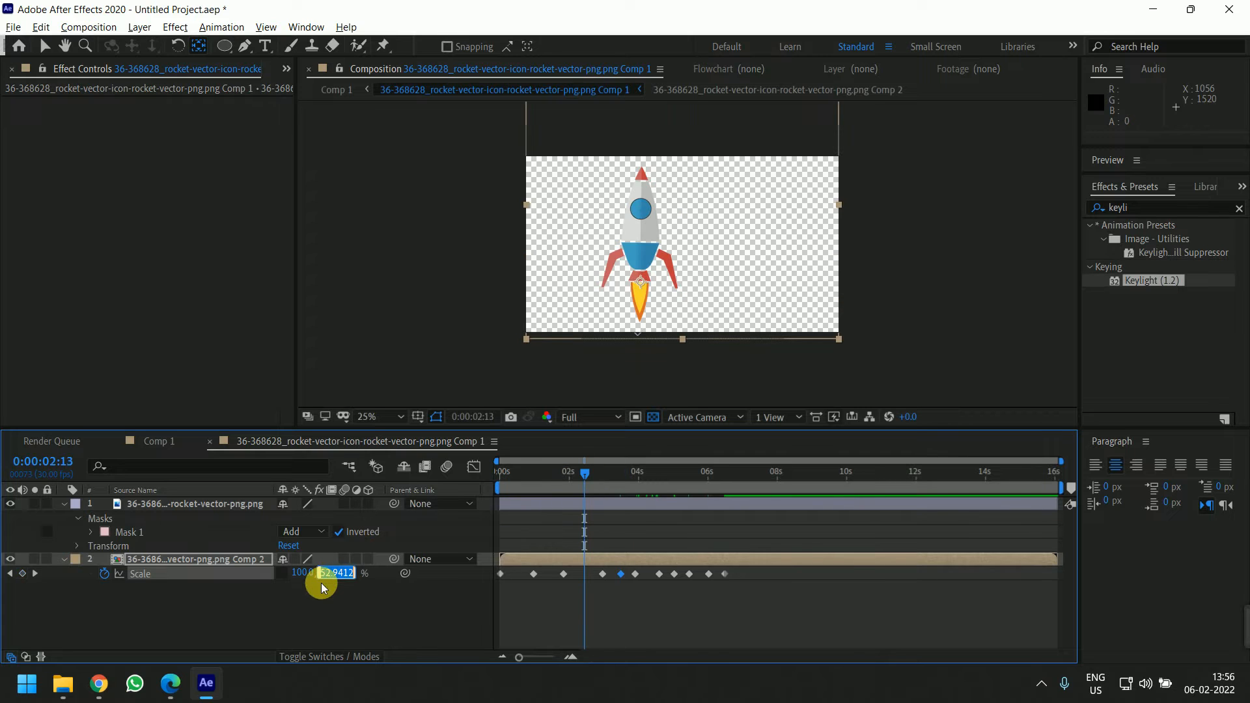
text(40)
key(Return)
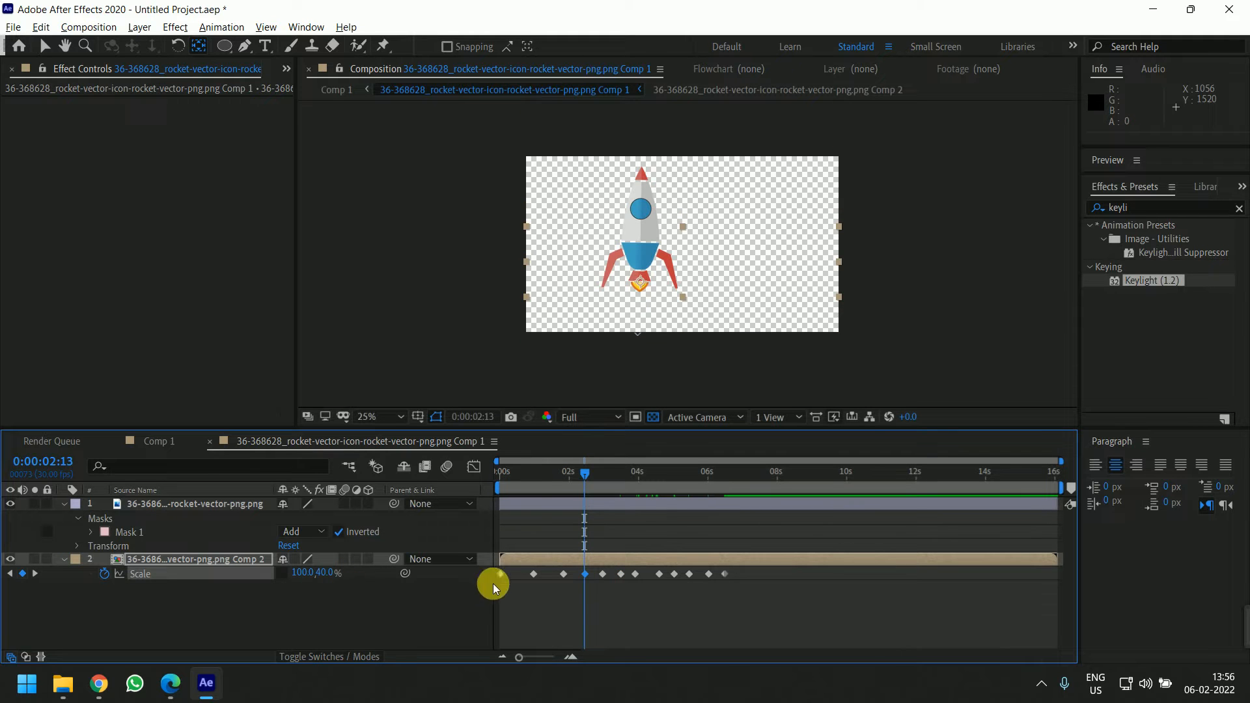
click(519, 470)
click(342, 576)
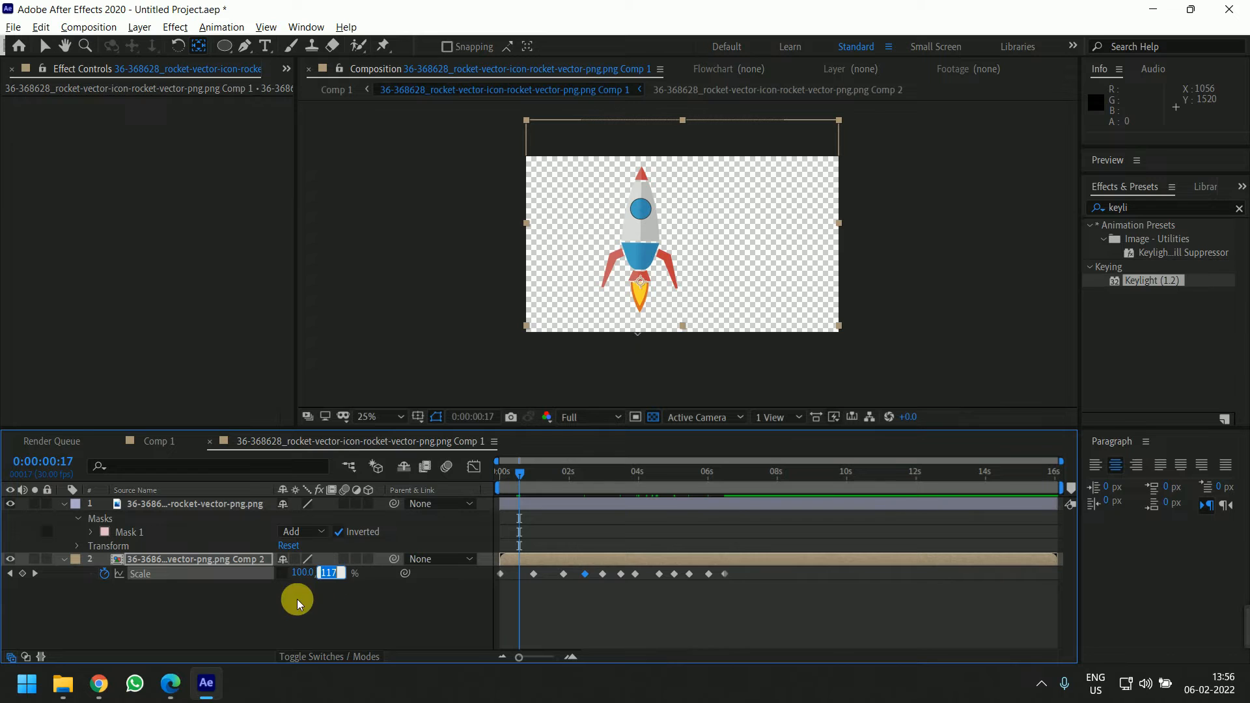
text(20)
key(Return)
Preview the flame animation from the start
drag(525, 470, 483, 471)
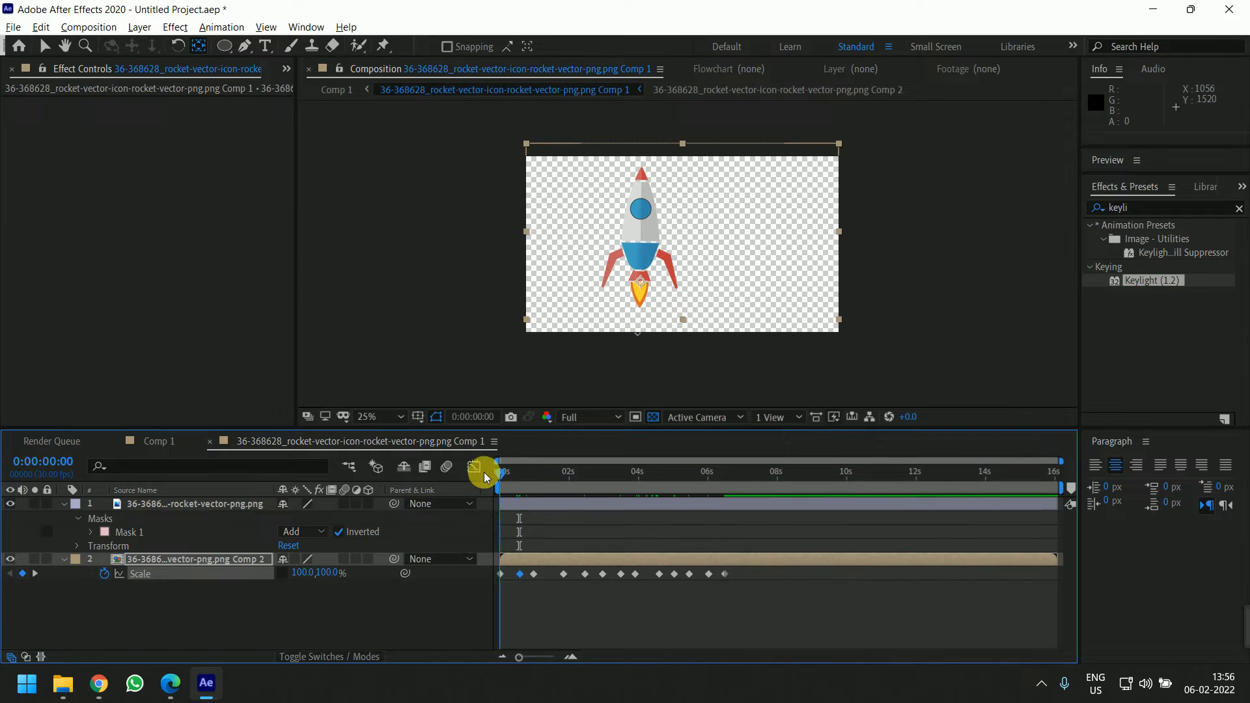
key(space)
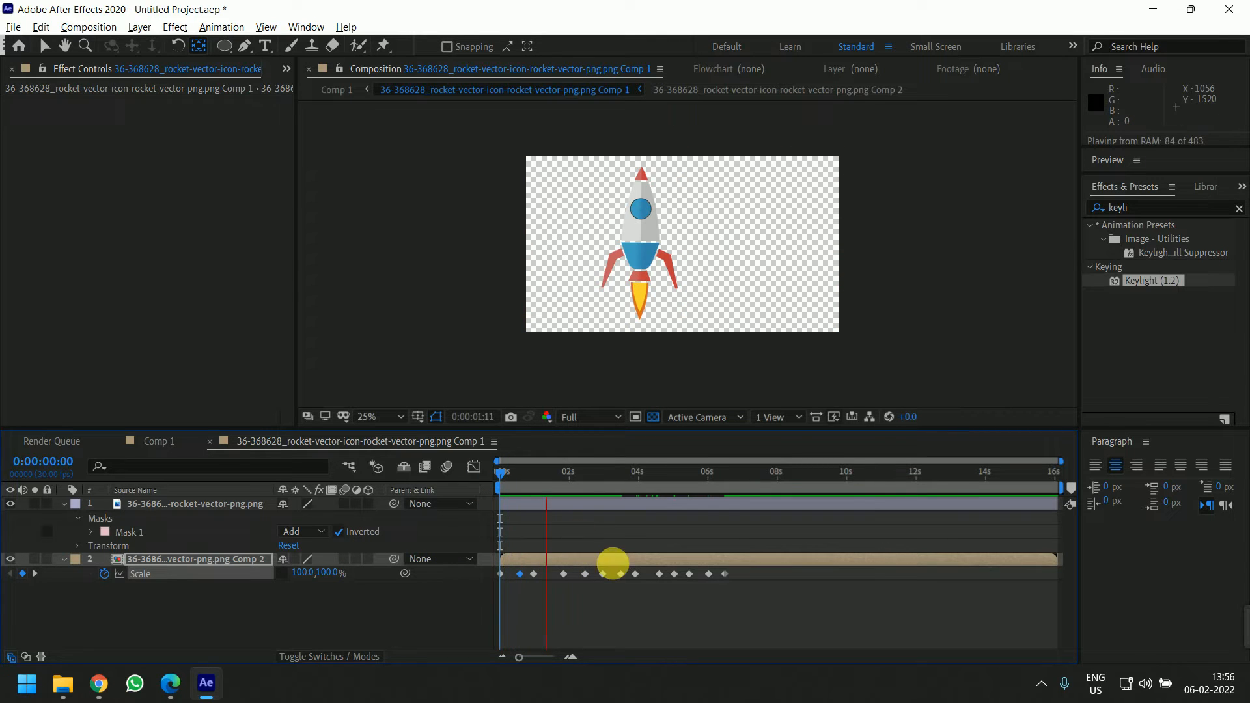
key(space)
Drag the flame height keyframes closer together so they all fall within the first three seconds
key(=)
drag(839, 604, 870, 587)
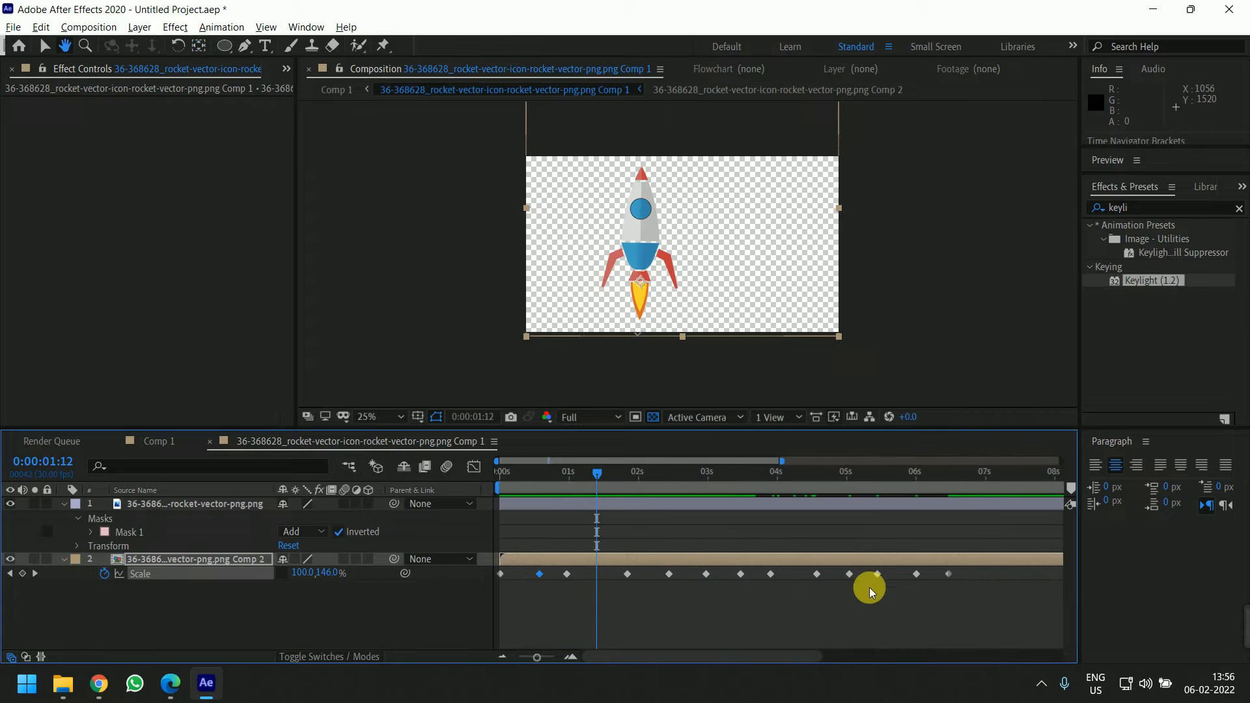
mouse_move(536, 573)
mouse_down()
mouse_move(517, 574)
mouse_move(532, 575)
mouse_up()
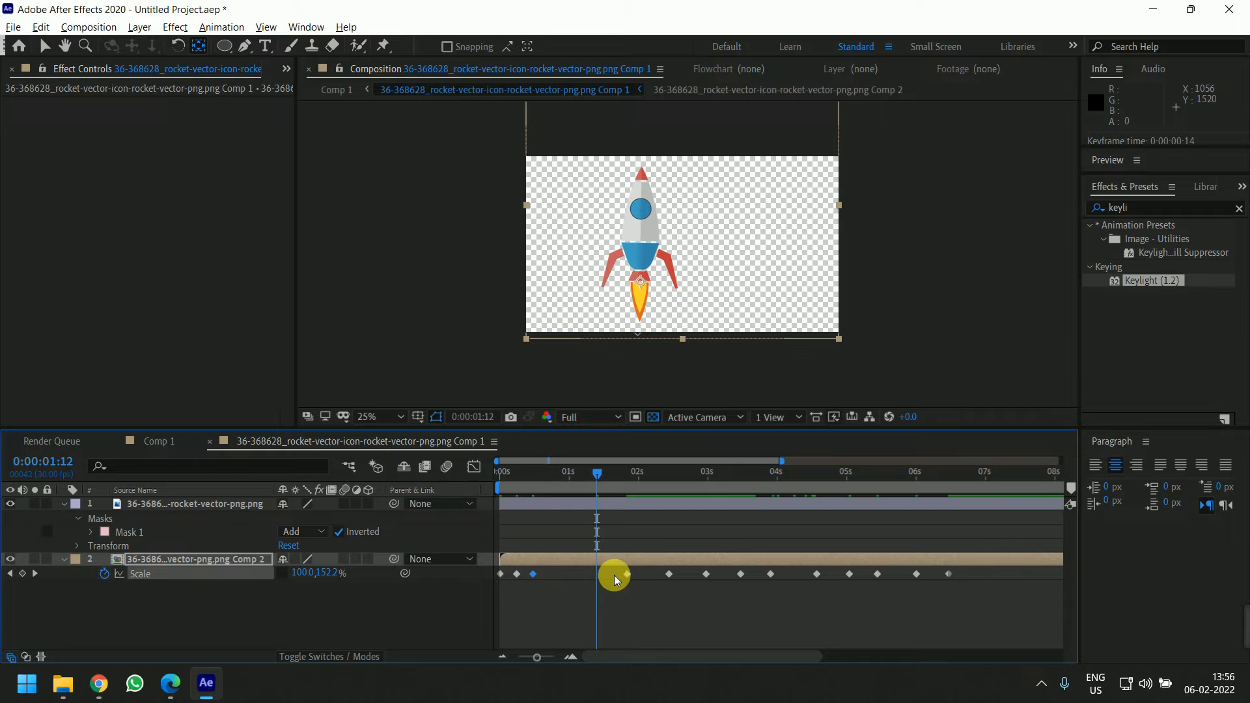
drag(622, 573, 549, 576)
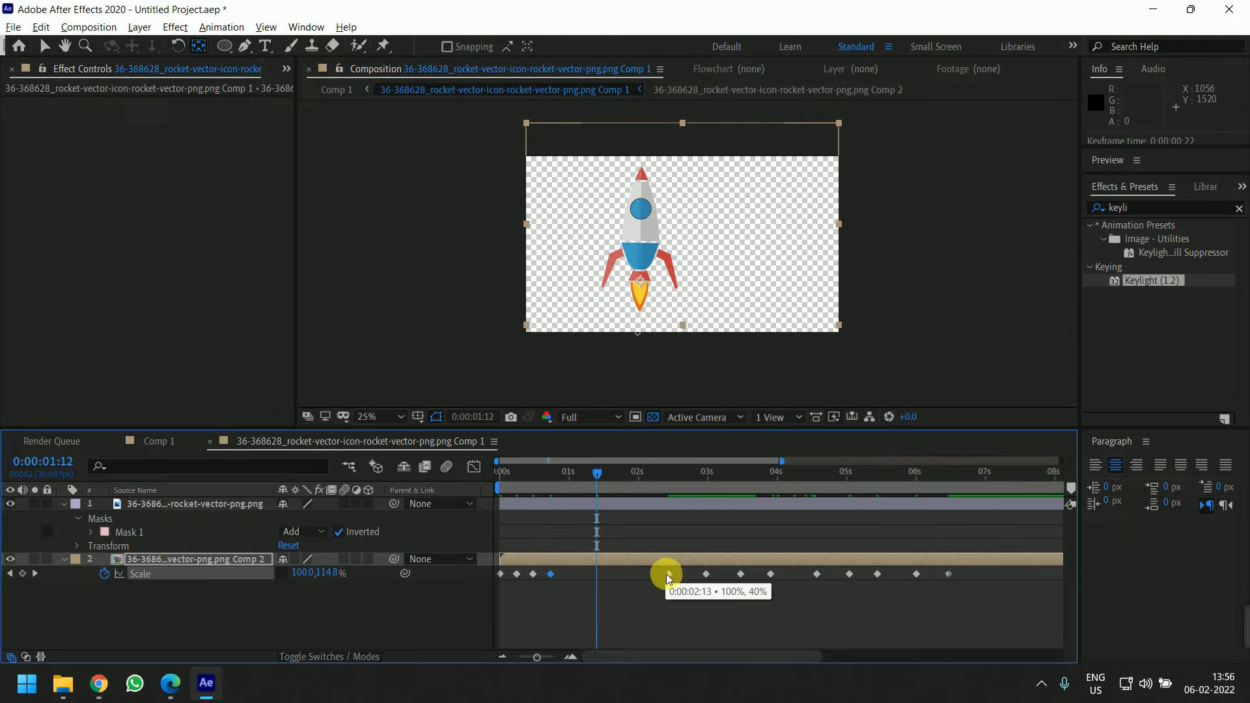
drag(669, 573, 580, 588)
drag(740, 573, 595, 580)
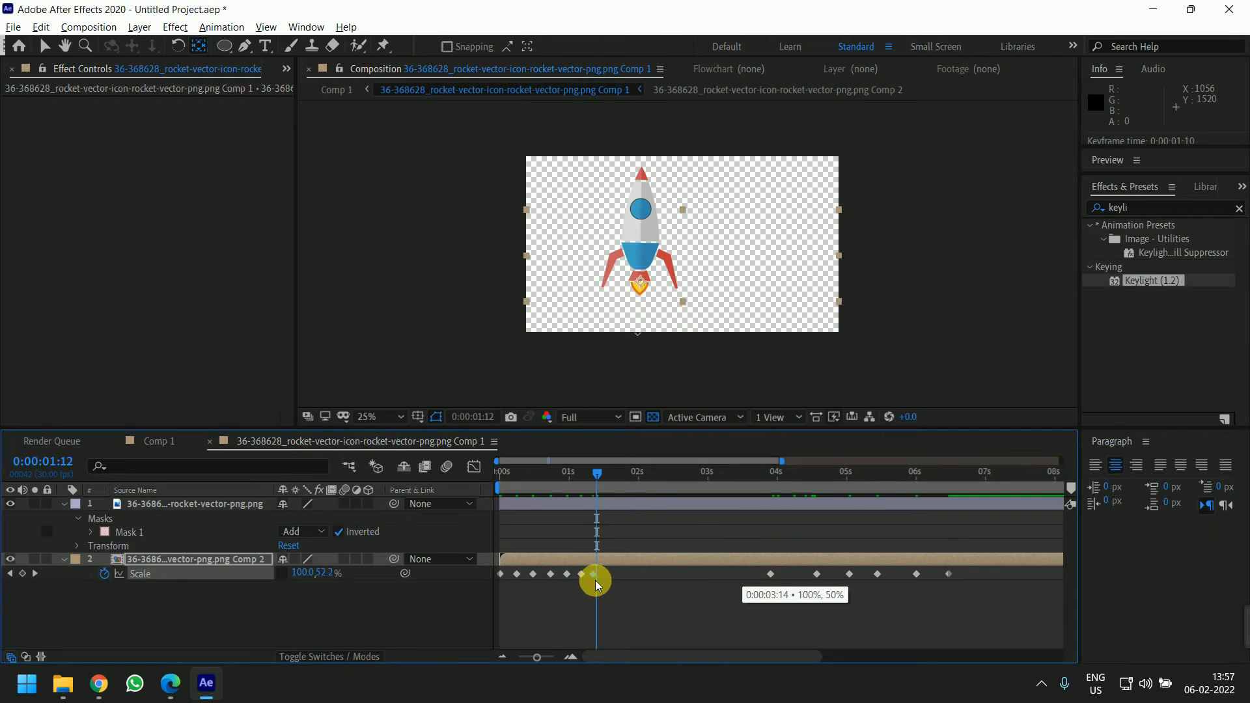
click(763, 579)
drag(763, 579, 609, 584)
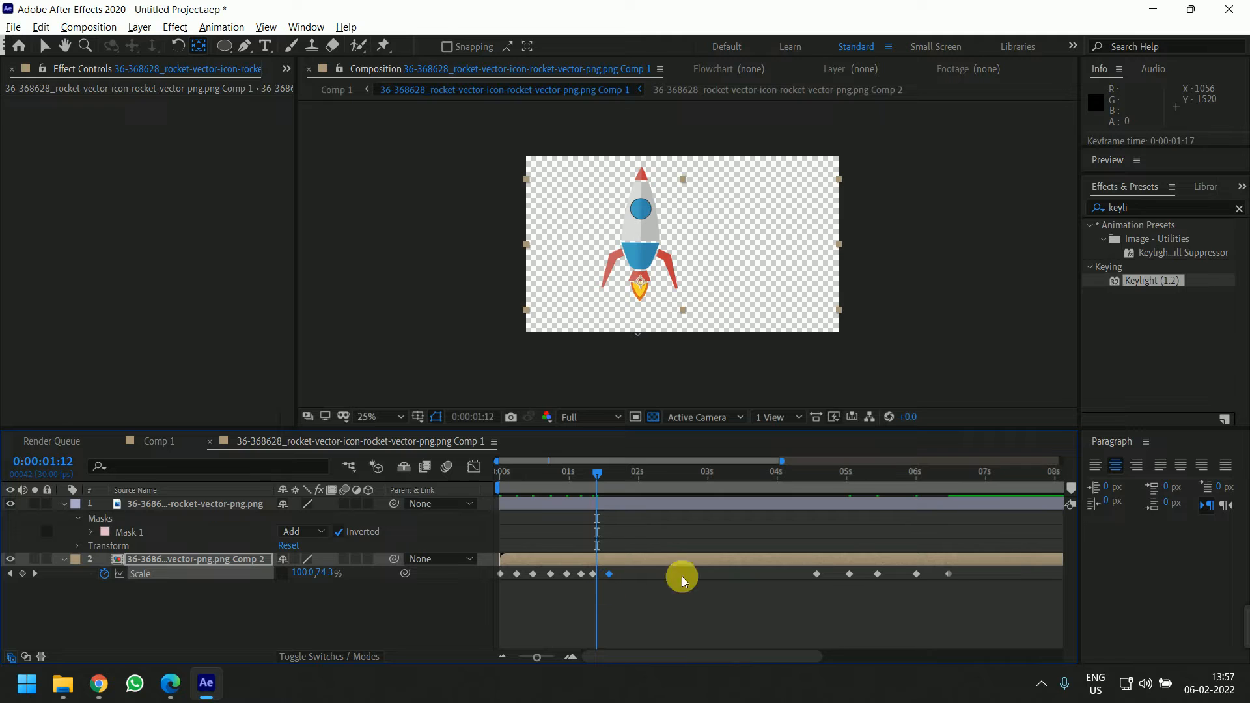
drag(818, 575, 638, 583)
drag(876, 574, 654, 579)
drag(916, 575, 656, 577)
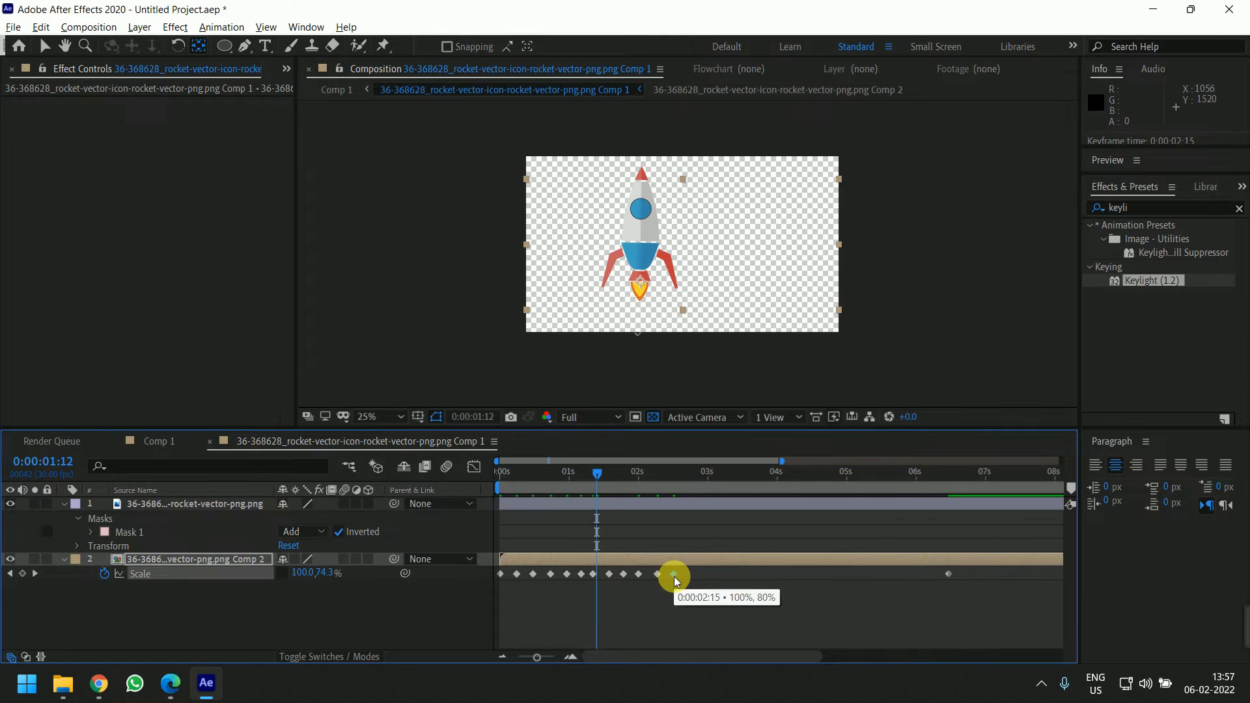
drag(948, 573, 692, 585)
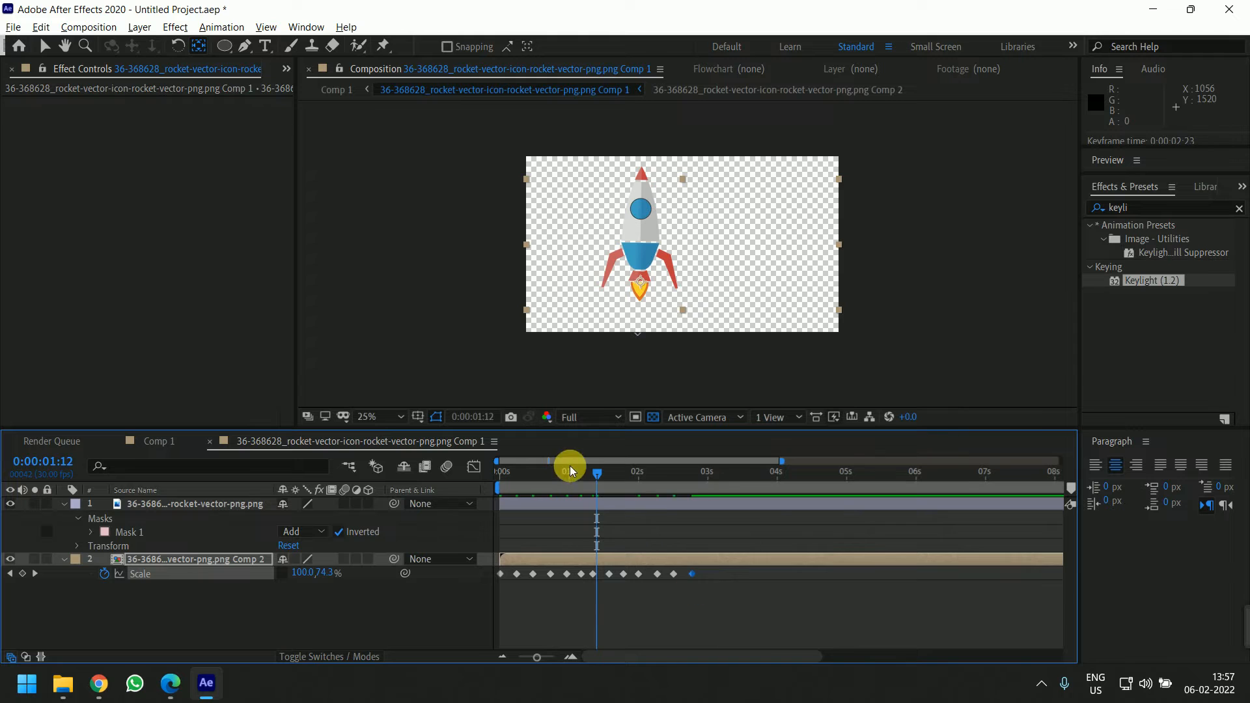
Preview the tightened flame animation from the start
drag(570, 469, 486, 496)
key(space)
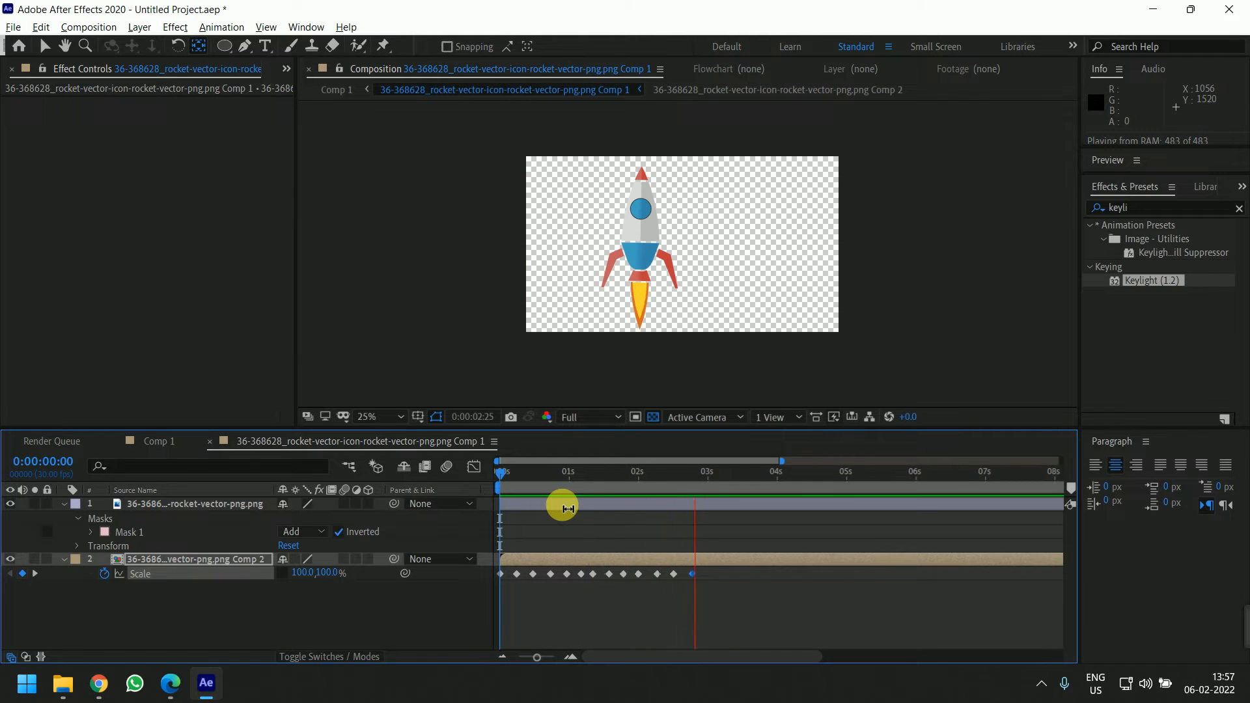
drag(740, 474, 523, 510)
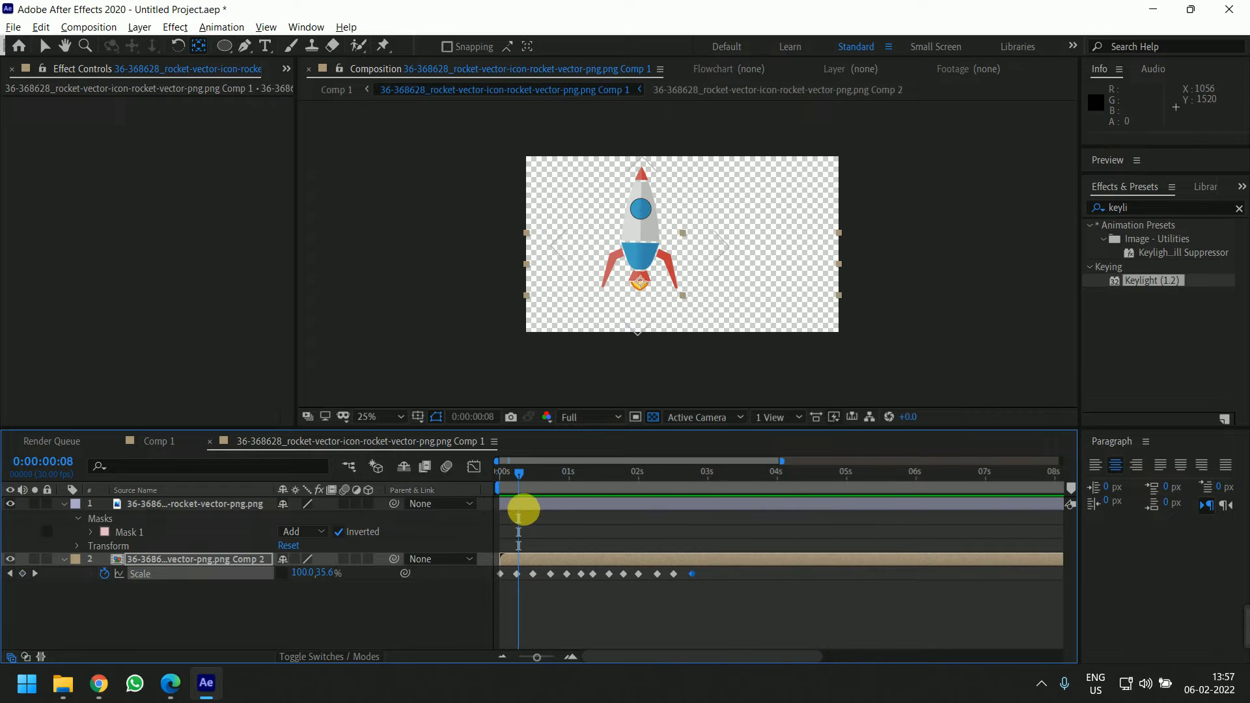
Zoom into the timeline and pull the first flame height keyframes closer together near the start
key(equal)
key(h)
drag(800, 609, 903, 611)
key(equal)
drag(743, 605, 855, 605)
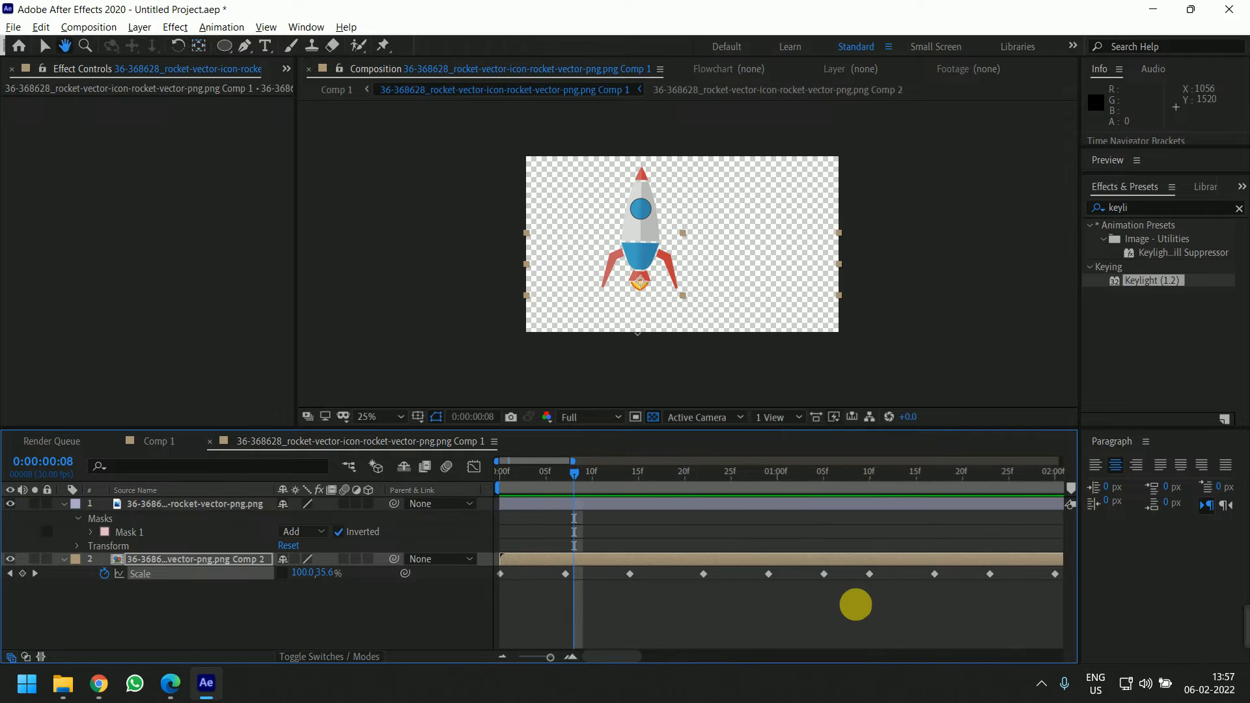
key(minus)
drag(534, 574, 520, 574)
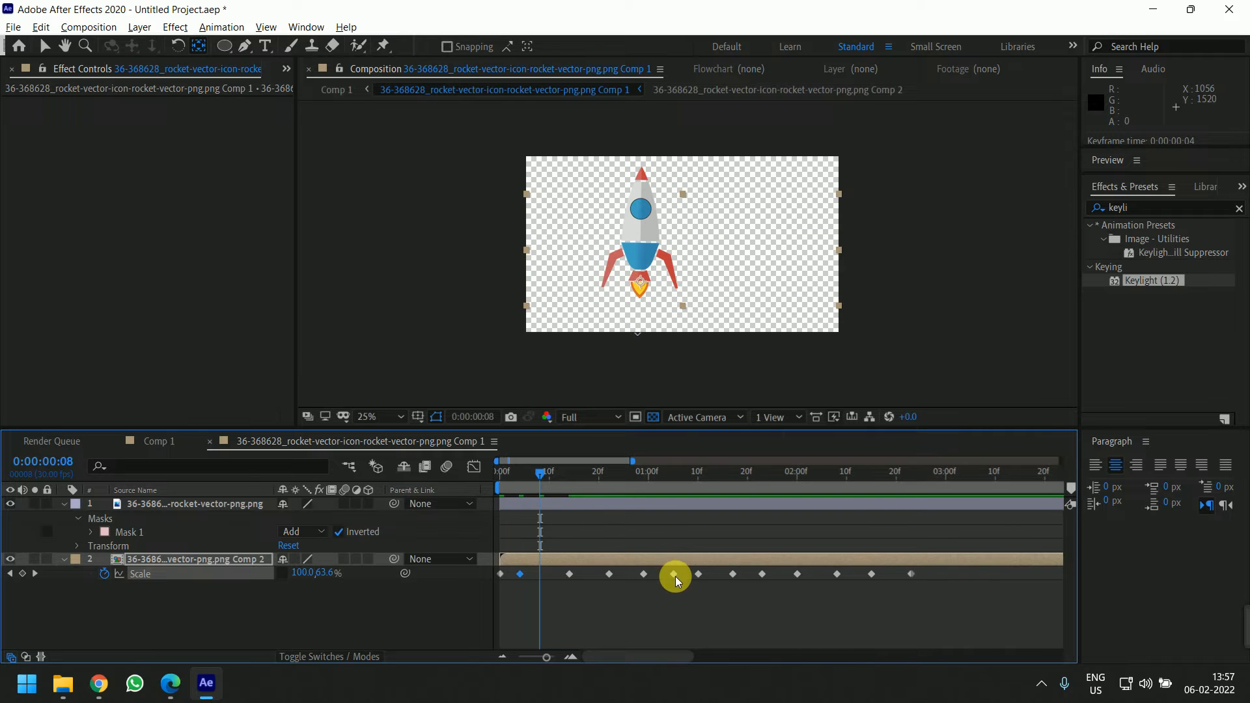
key(equal)
key(grave)
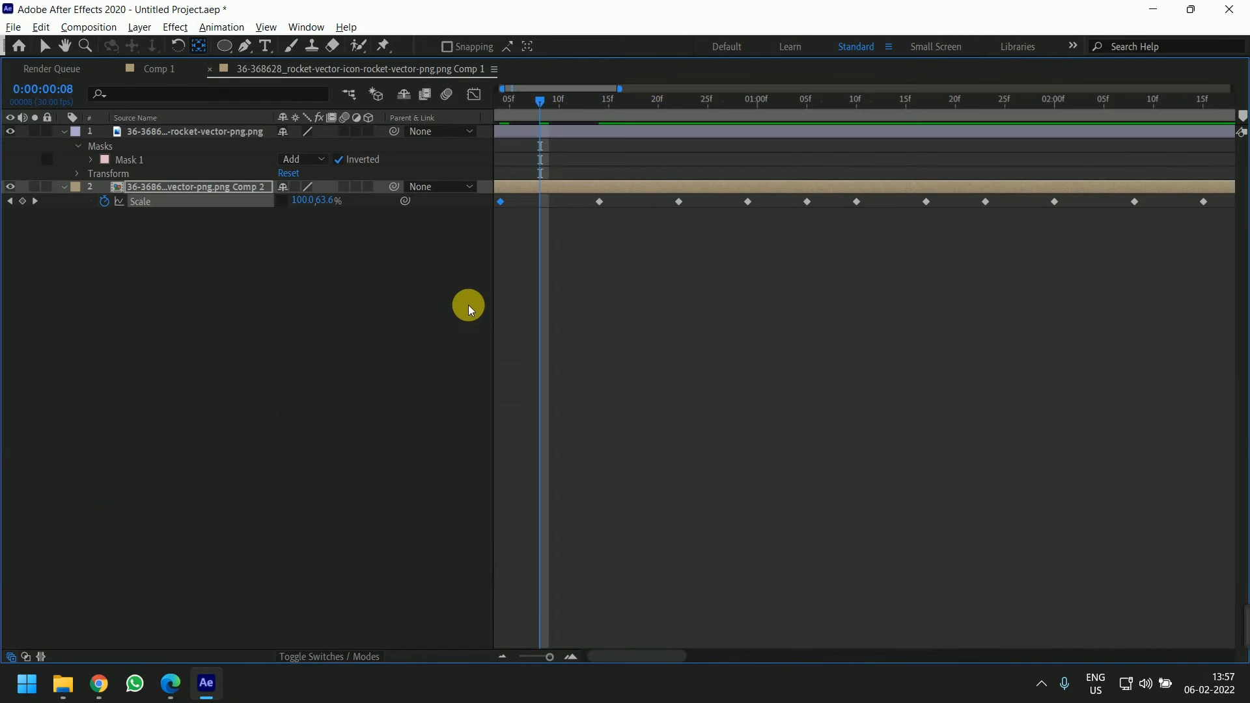
drag(688, 260, 920, 290)
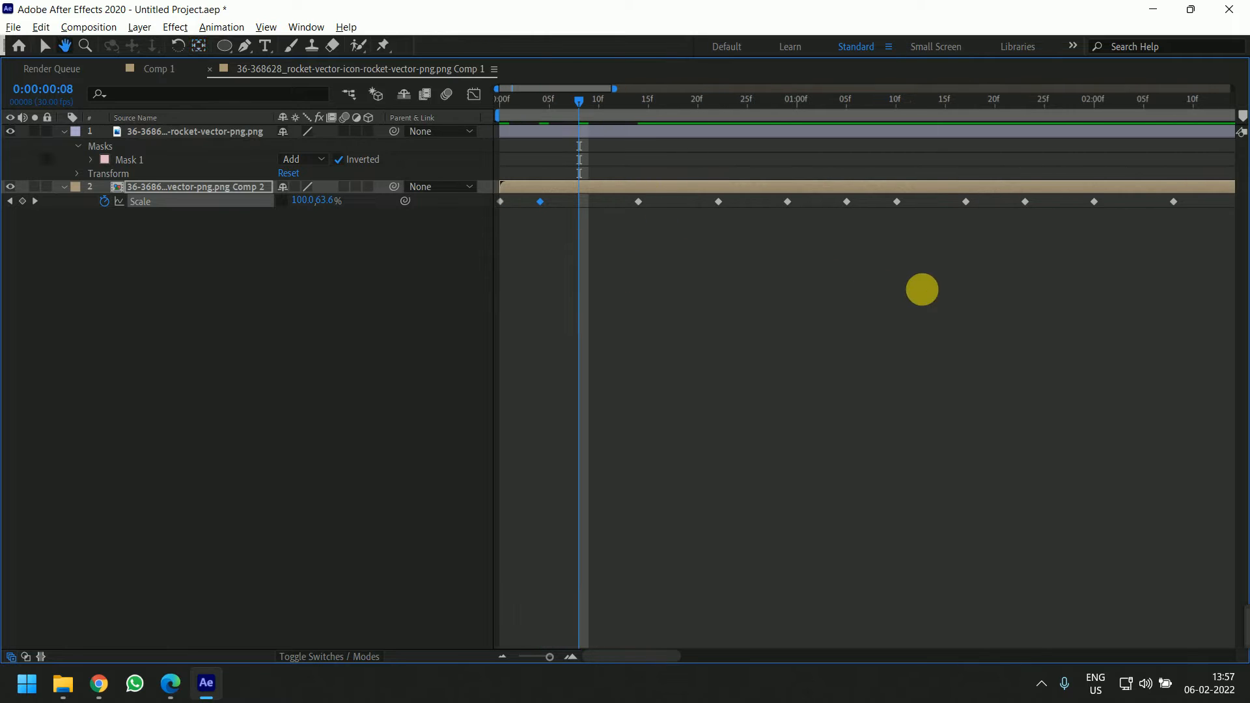
drag(542, 201, 528, 201)
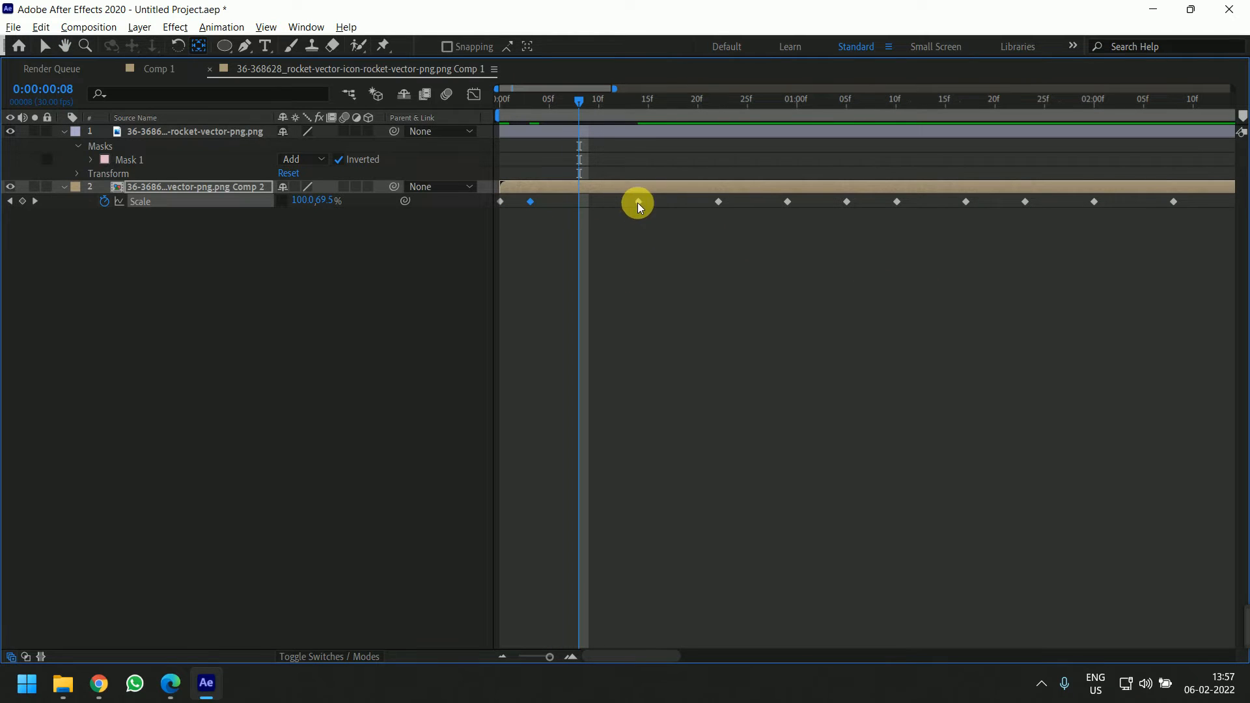
drag(638, 201, 560, 204)
drag(787, 202, 666, 214)
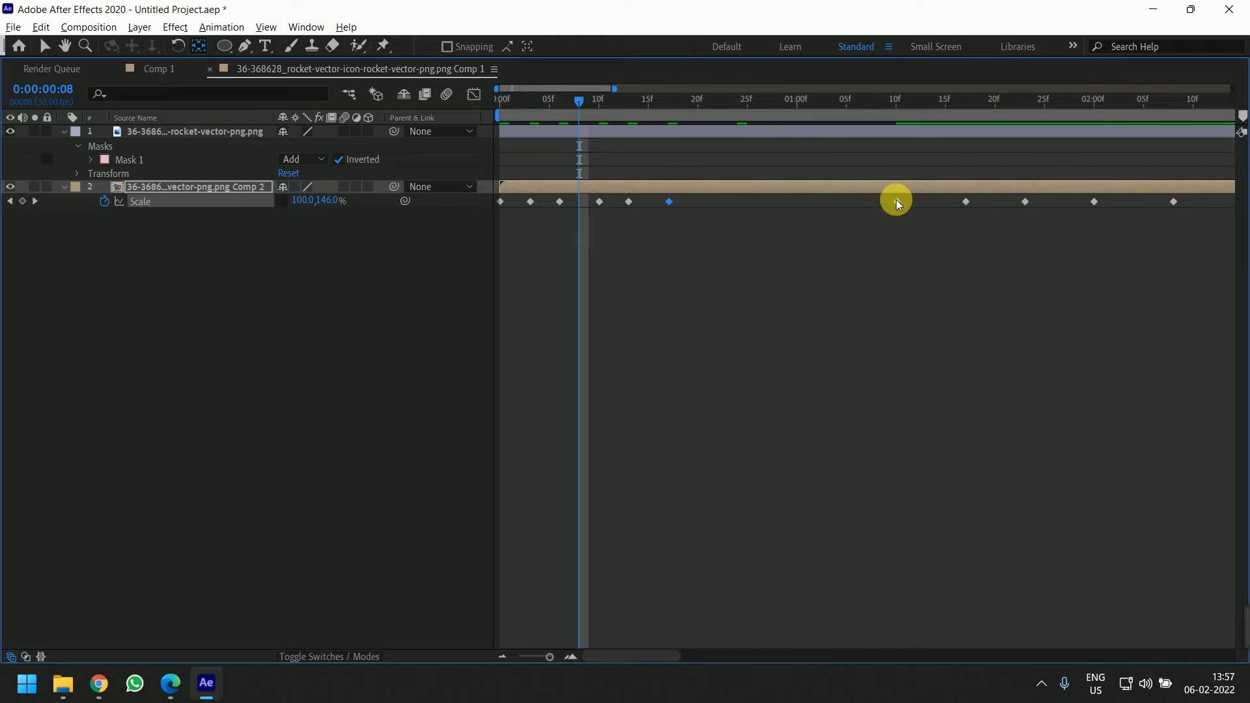
Pull the remaining flame height keyframes in so all fall within about the first 1.5 seconds
drag(896, 199, 697, 210)
drag(967, 201, 733, 203)
drag(731, 260, 716, 308)
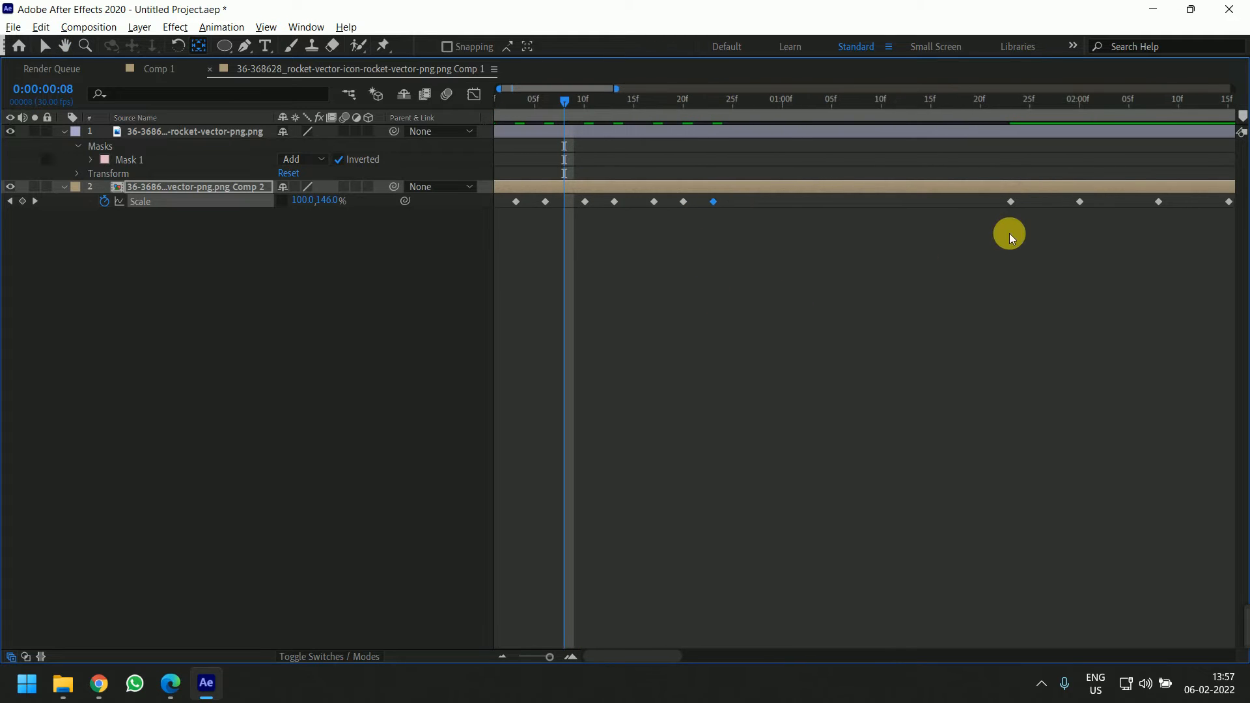
drag(1009, 233, 920, 243)
drag(742, 213, 654, 203)
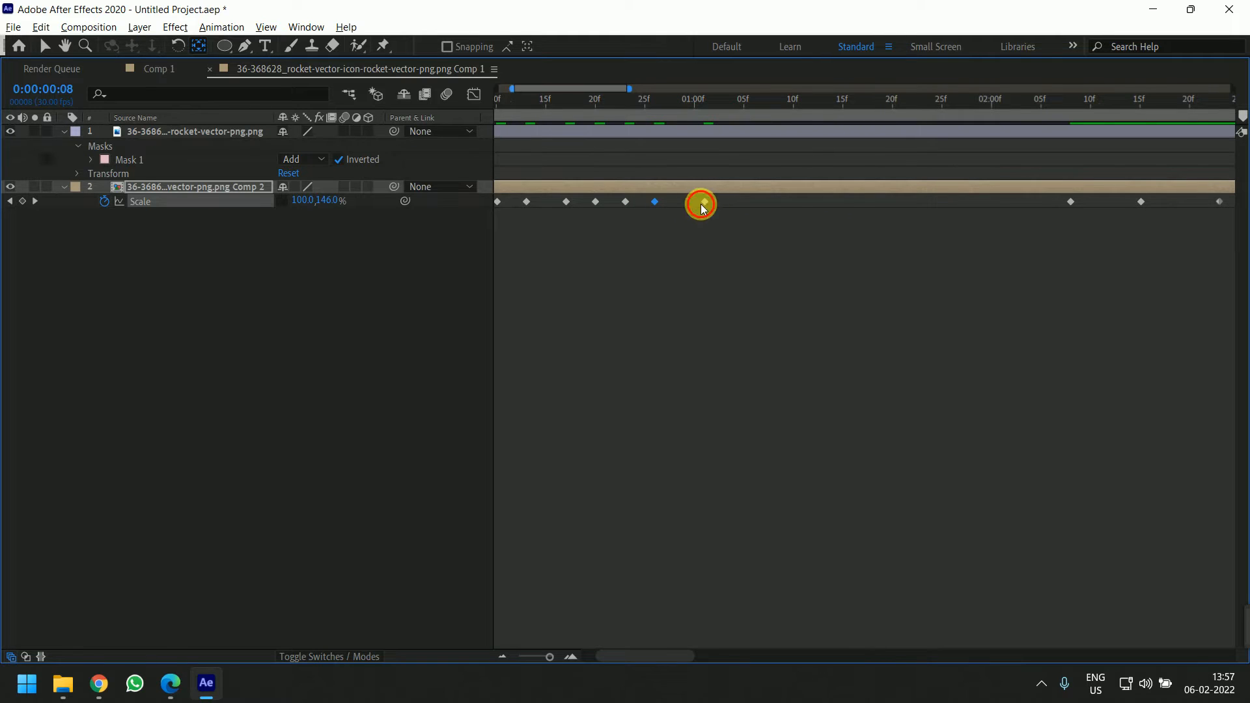
drag(995, 252, 865, 262)
drag(930, 201, 681, 209)
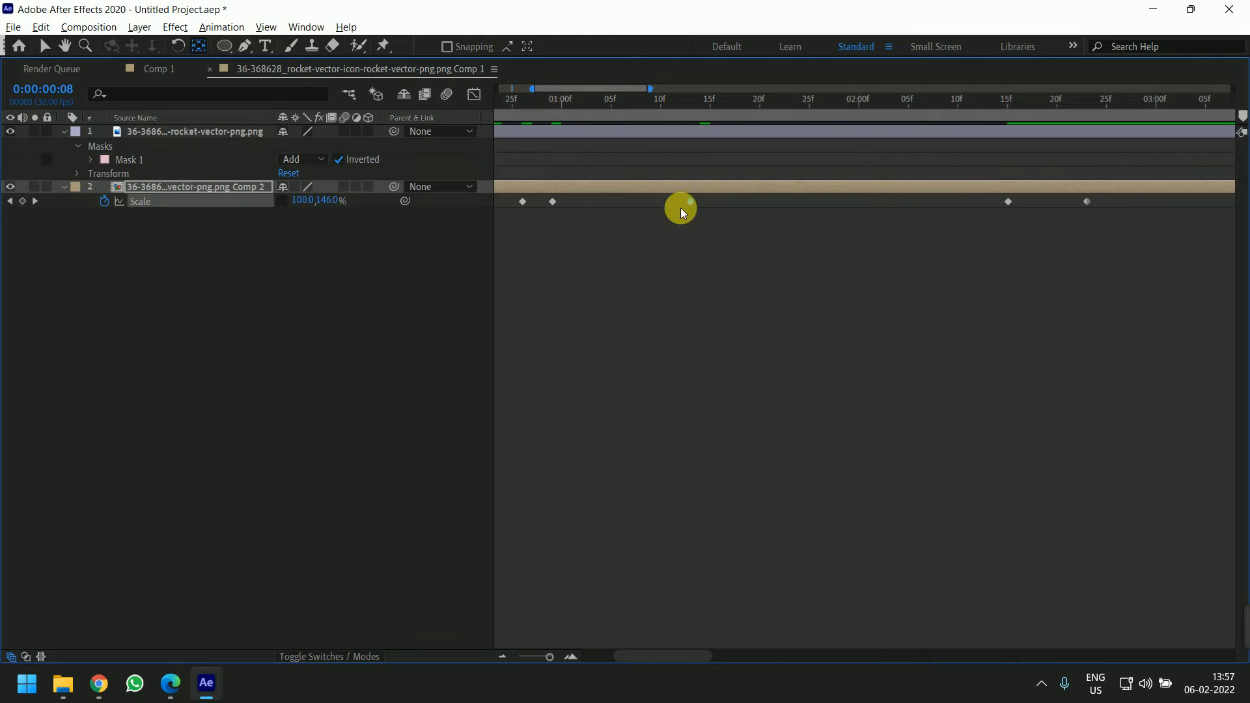
drag(1007, 202, 620, 226)
drag(1086, 202, 656, 226)
click(708, 266)
scroll(723, 301, down, 5)
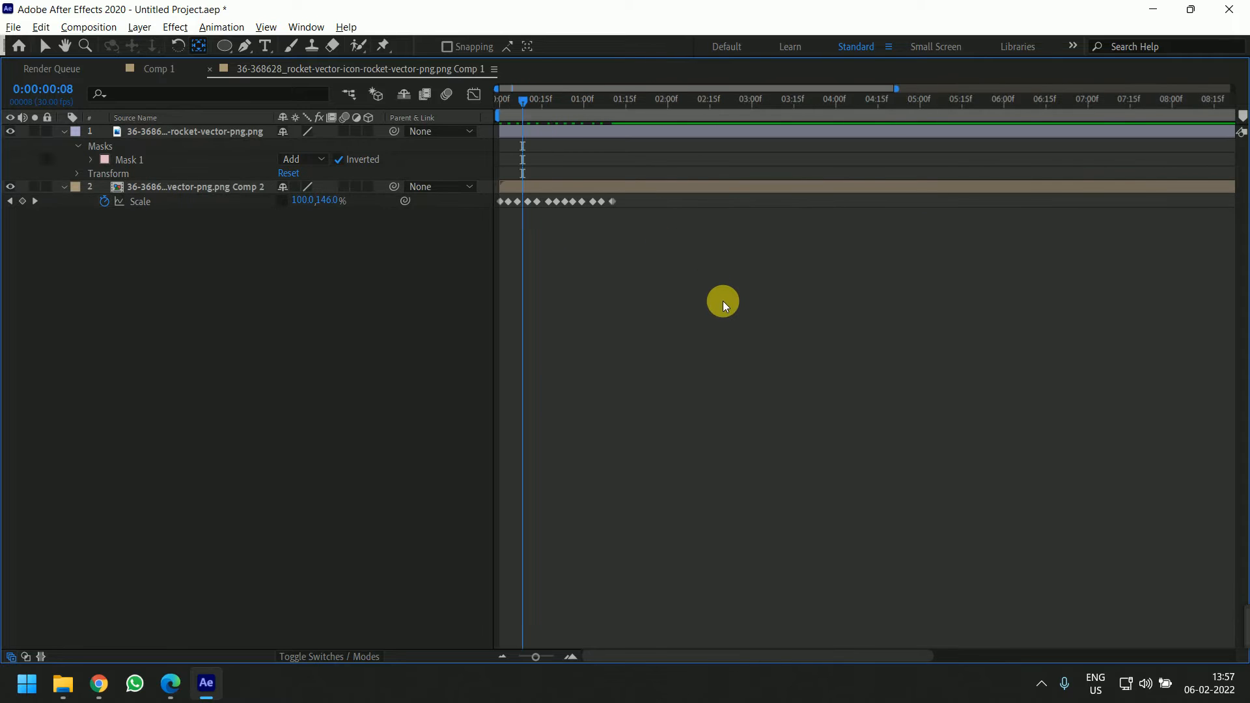
Preview the faster flame flicker from the start
key(grave)
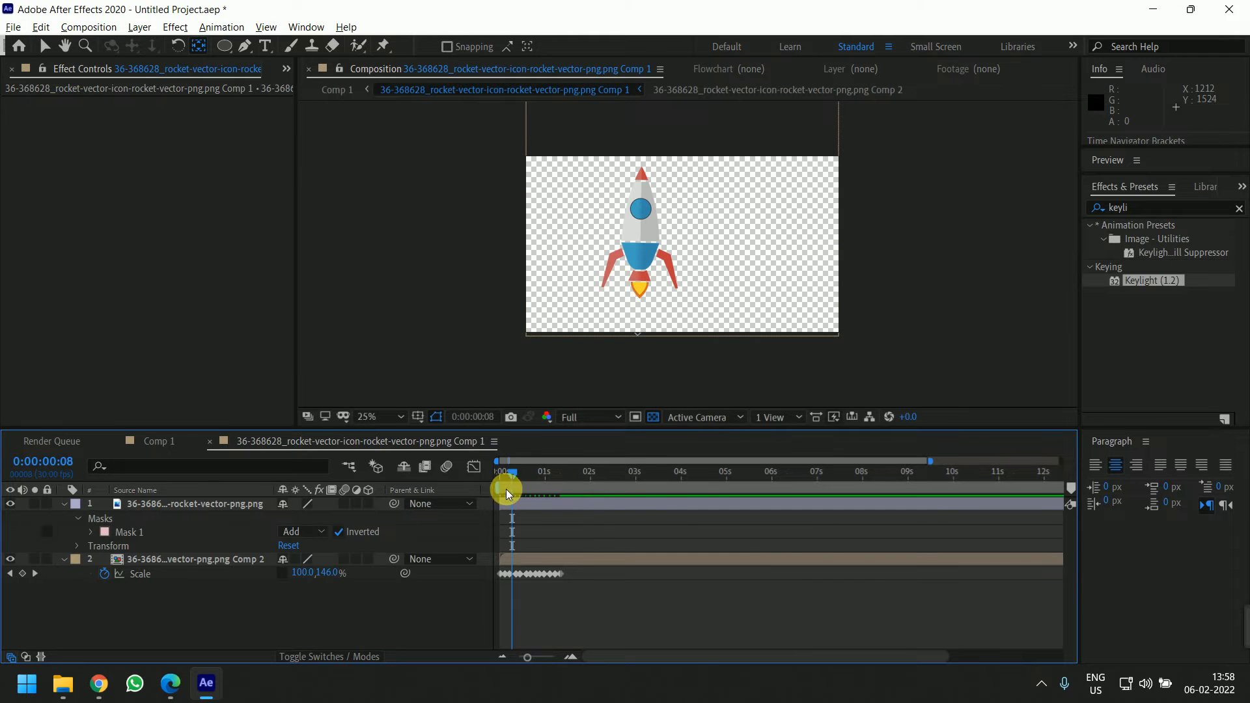
drag(500, 477, 472, 477)
key(space)
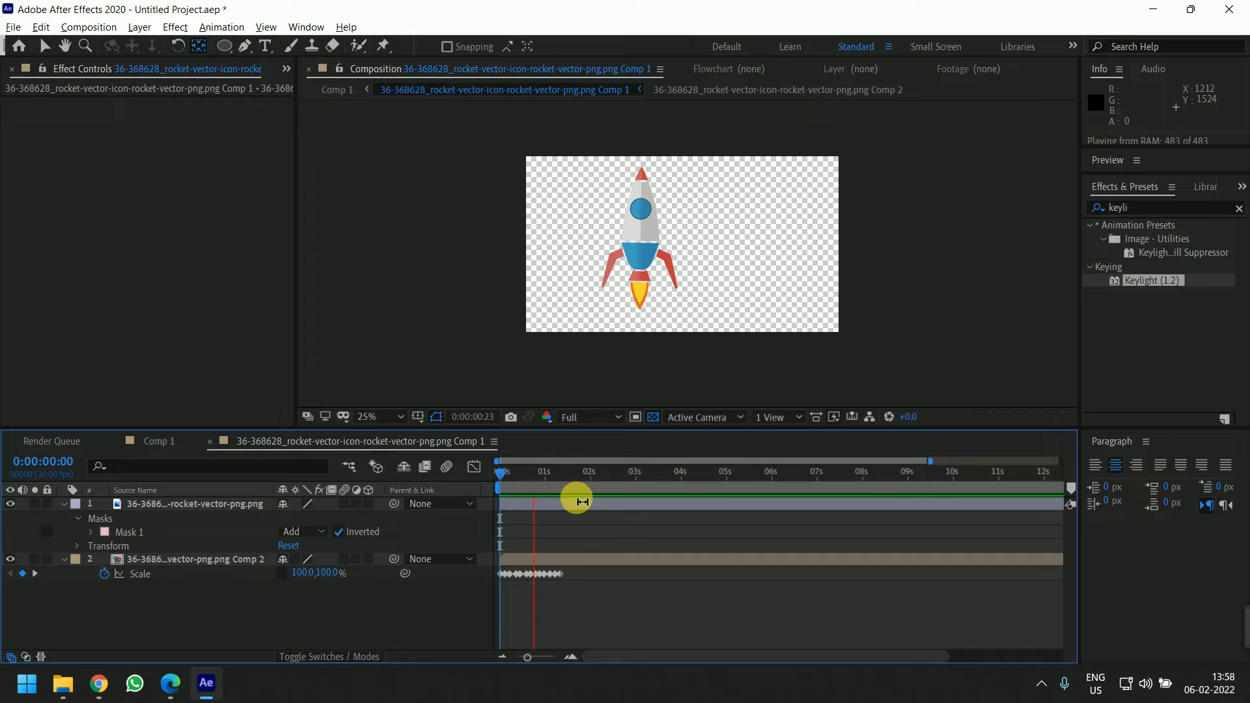
Zoom into the timeline and pull the first flame scale keyframes tightly together near the start
key(space)
drag(576, 470, 520, 499)
key(grave)
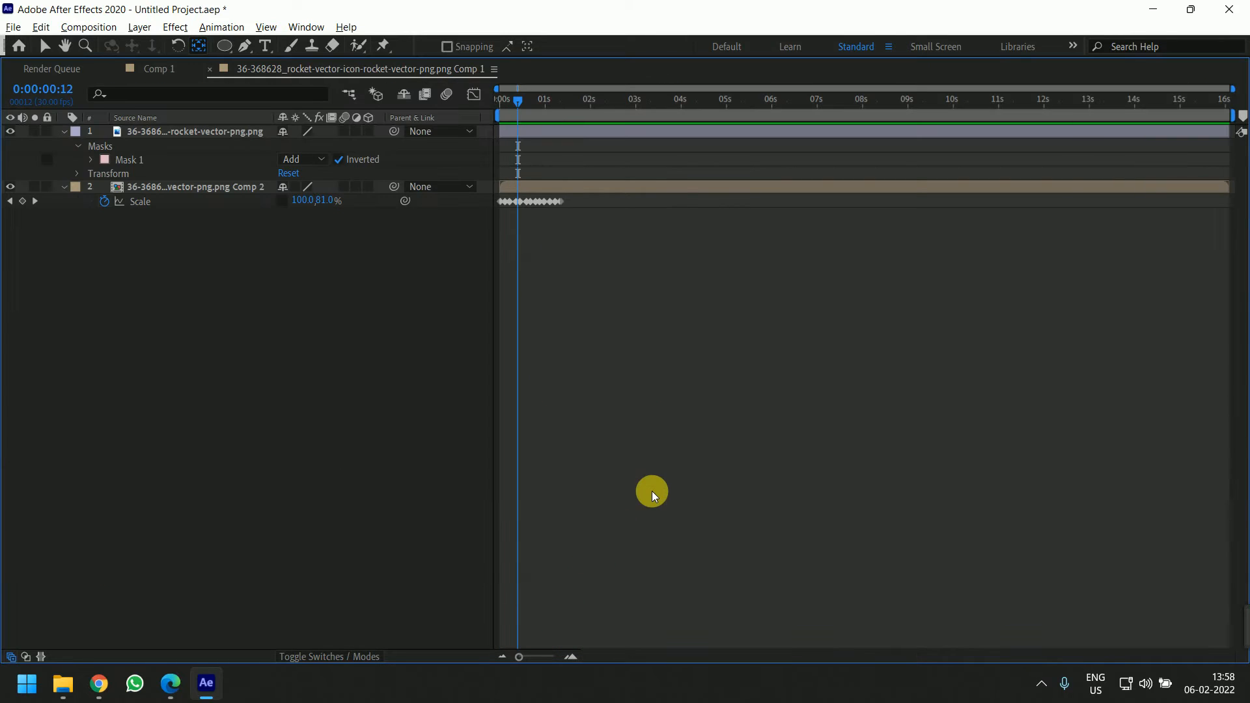
key(equal)
key(equal)
key(equal)
drag(703, 267, 1048, 291)
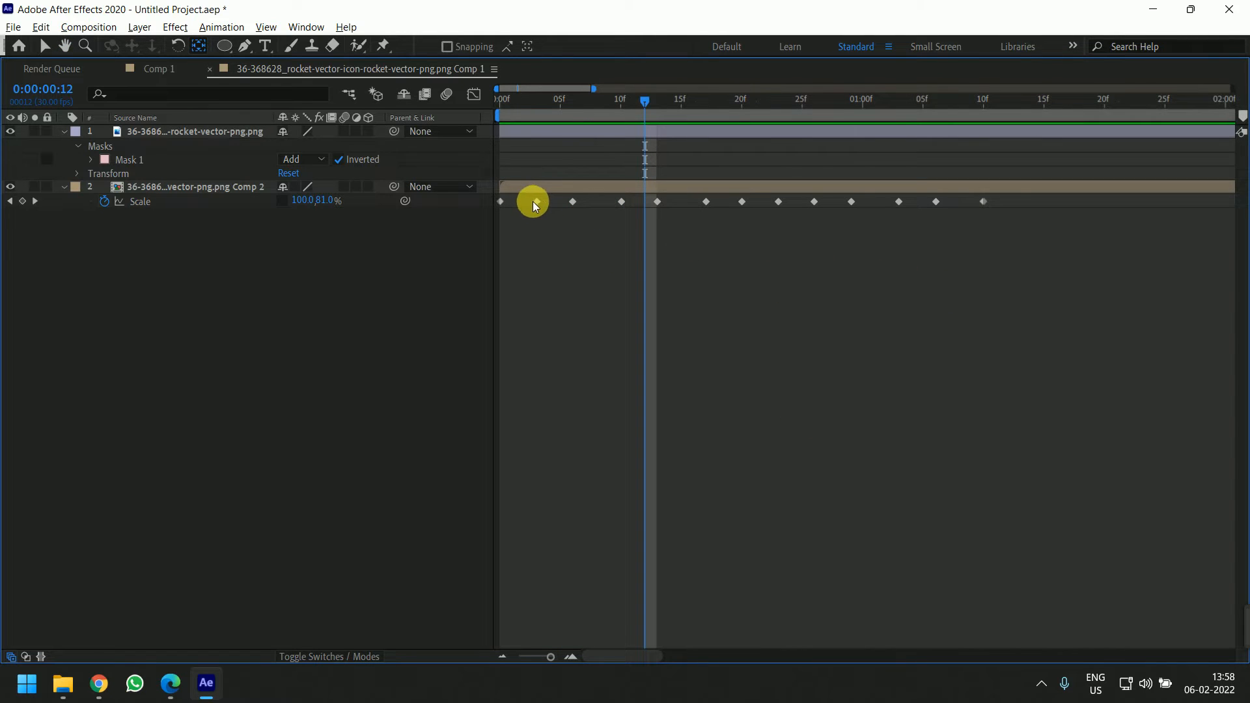
mouse_move(534, 201)
mouse_down()
mouse_move(516, 204)
mouse_move(544, 201)
mouse_move(515, 203)
mouse_move(527, 202)
mouse_up()
drag(620, 201, 537, 203)
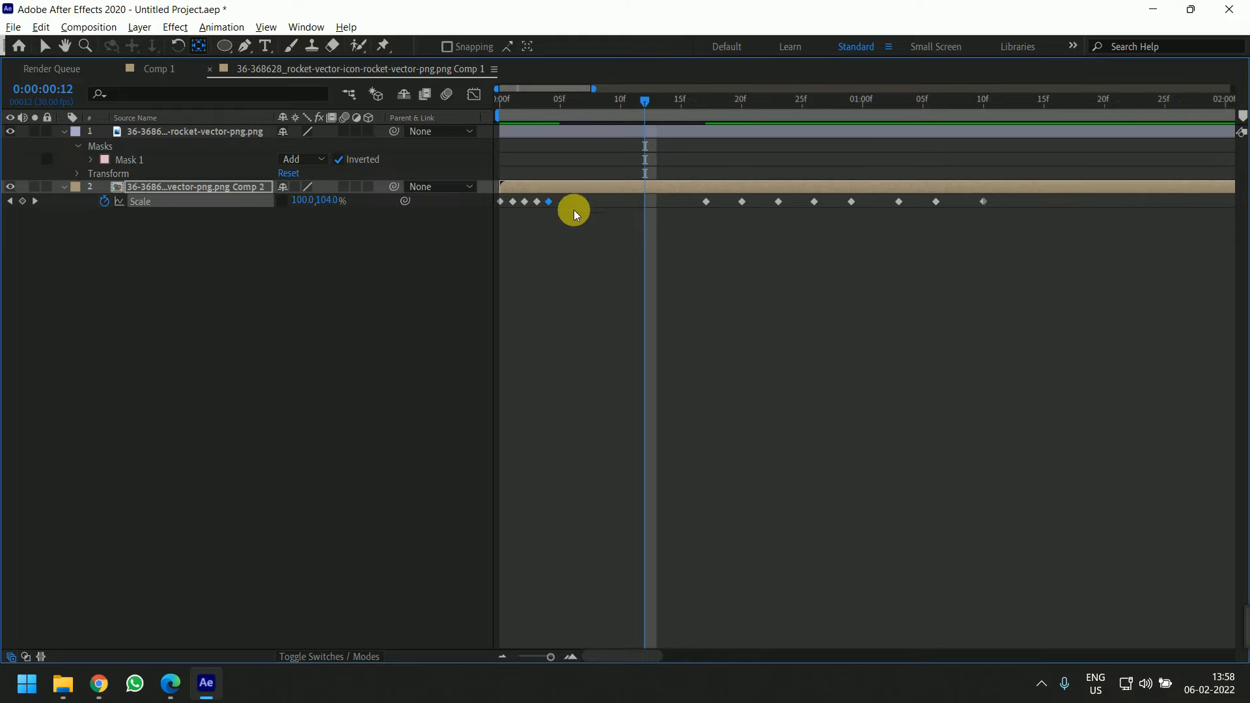
drag(697, 201, 569, 213)
drag(739, 202, 606, 206)
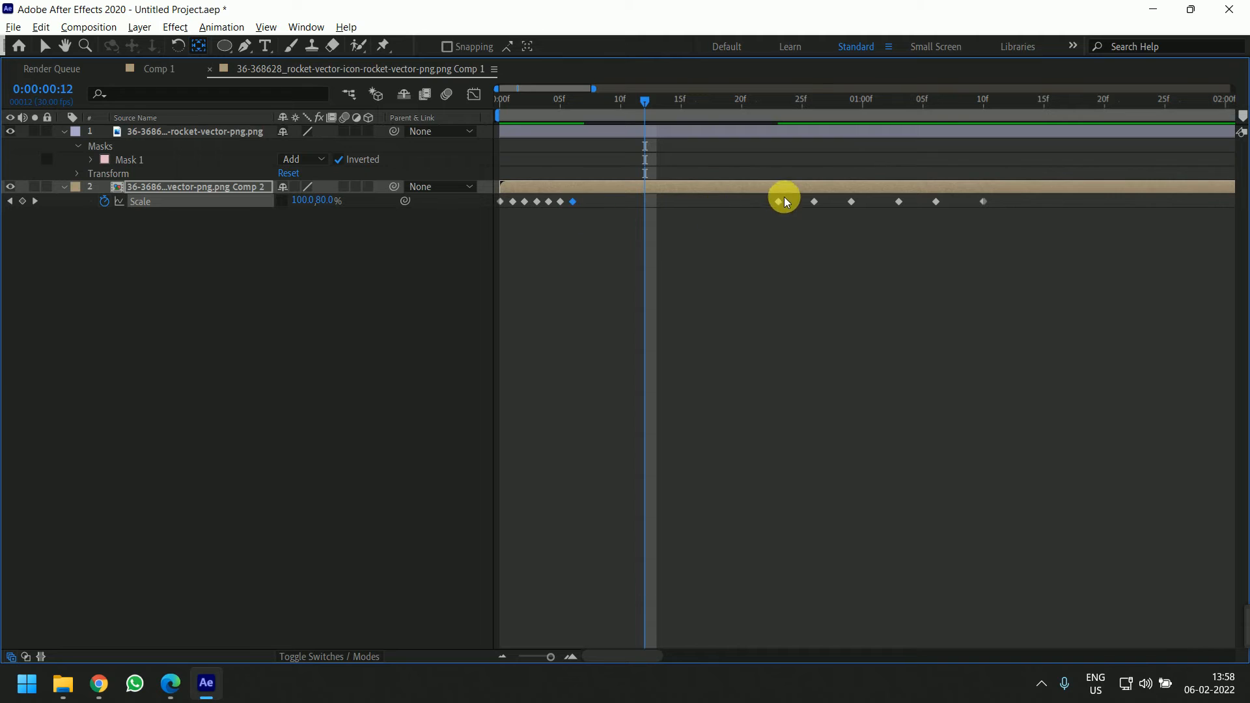
Pull the remaining flame scale keyframes in so all fall within about the first 12 frames
drag(781, 201, 588, 202)
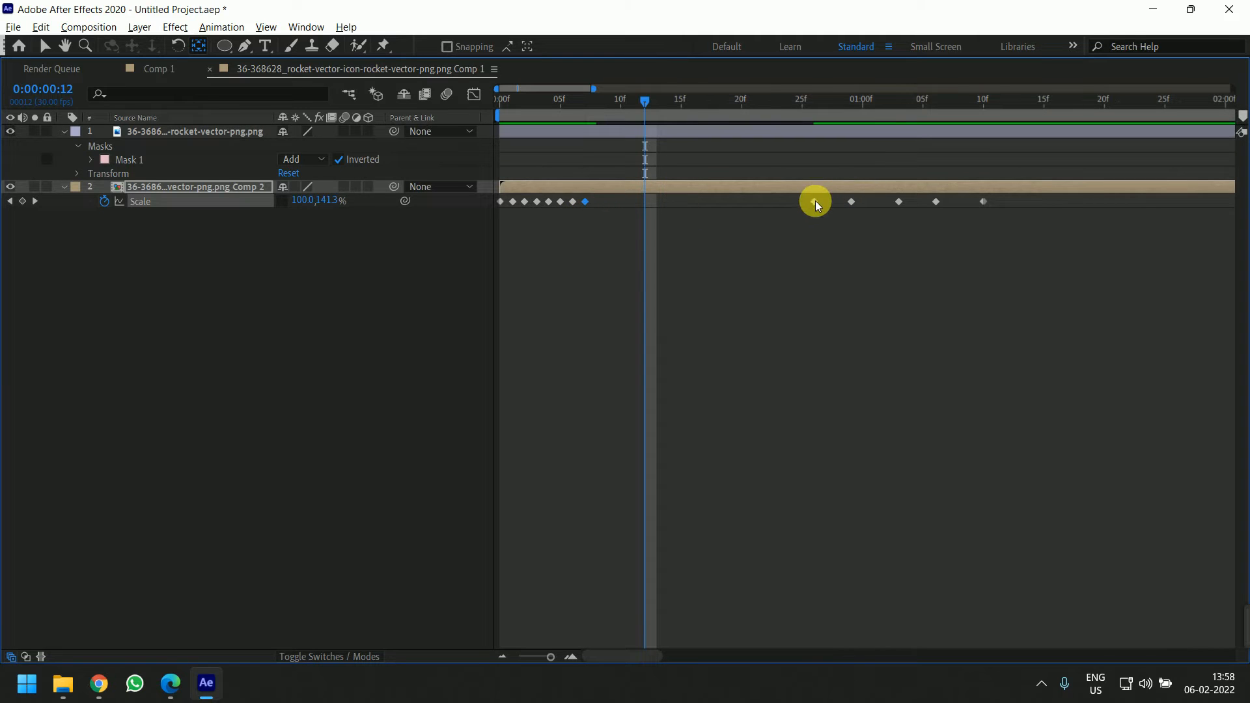
drag(814, 201, 598, 202)
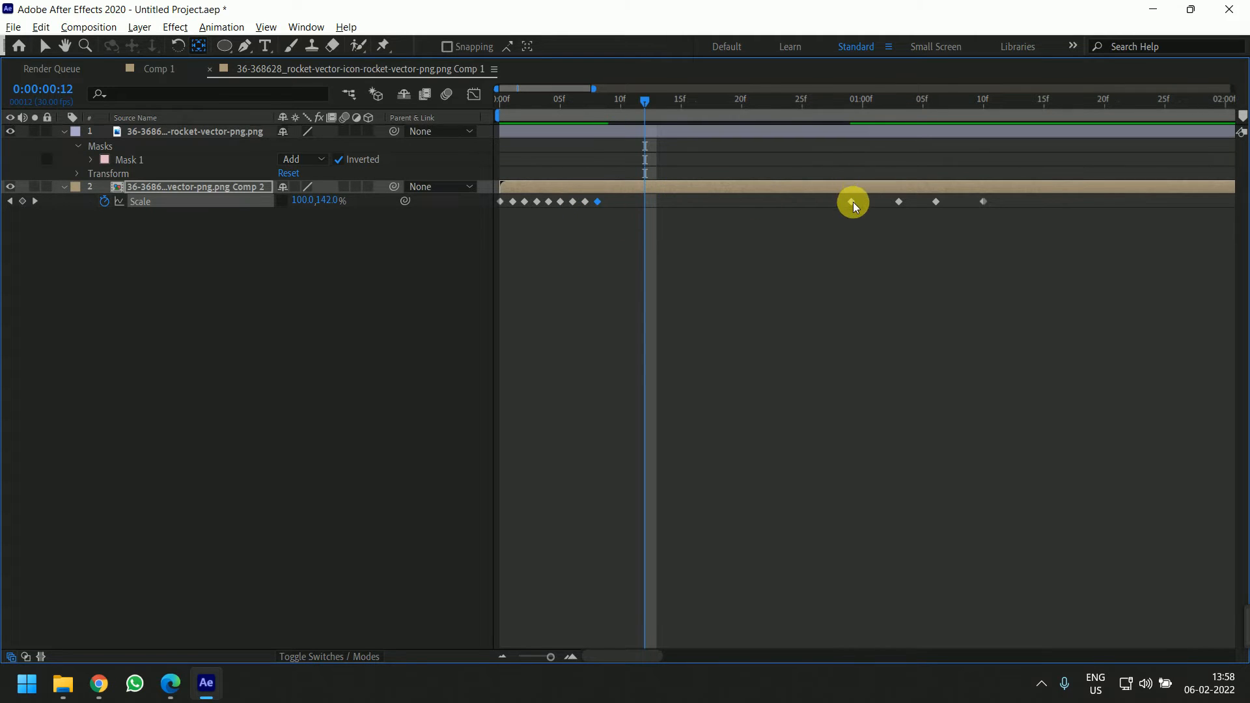
drag(851, 201, 611, 206)
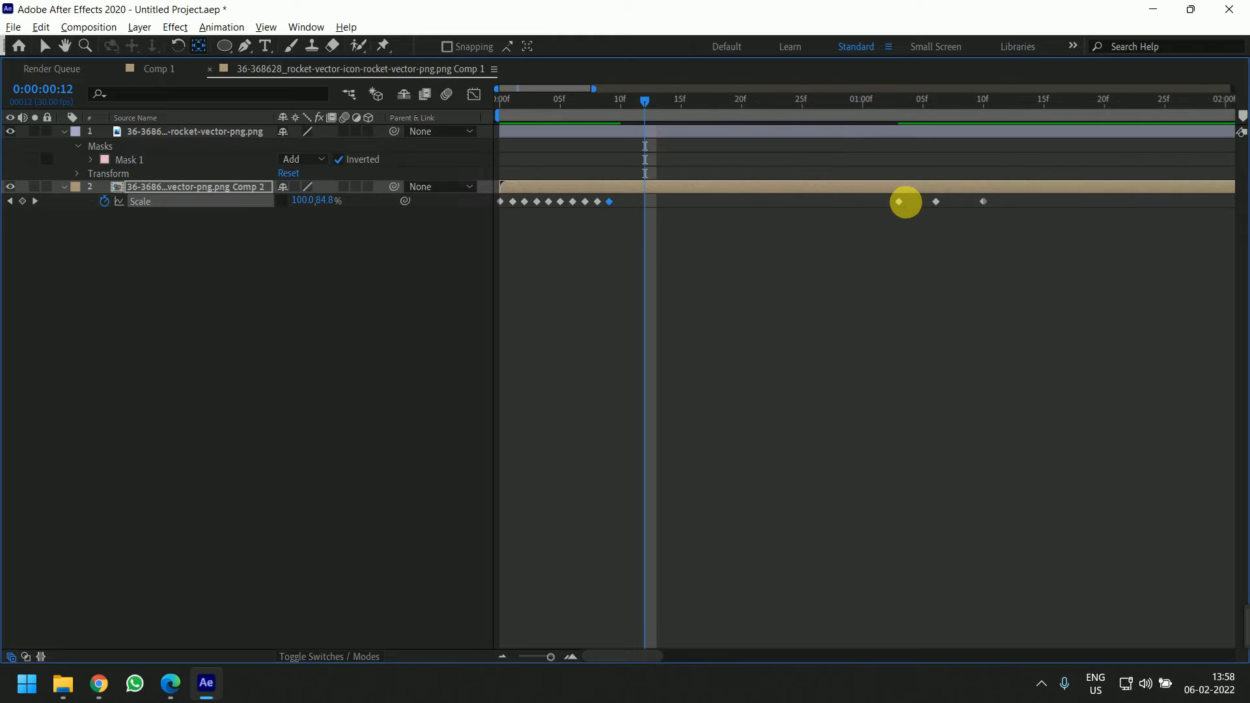
drag(898, 201, 619, 211)
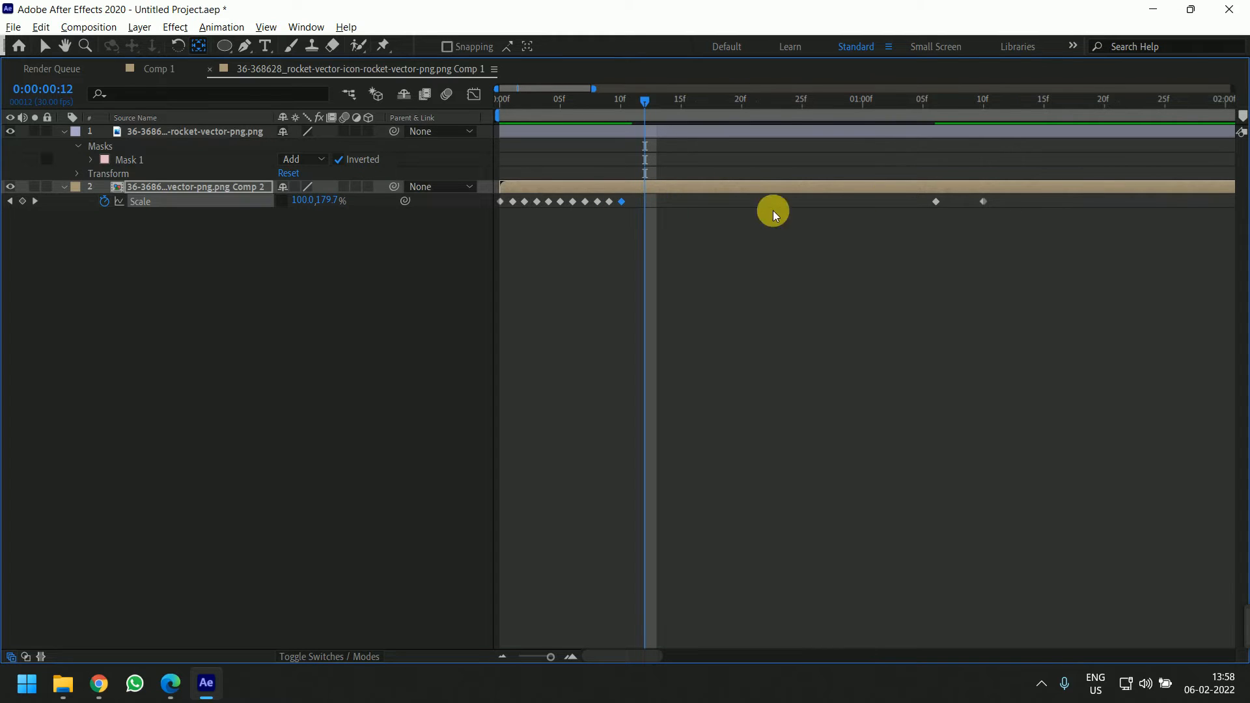
drag(911, 201, 634, 206)
drag(985, 200, 646, 209)
Preview the faster flame flicker from the start
scroll(779, 315, down, 3)
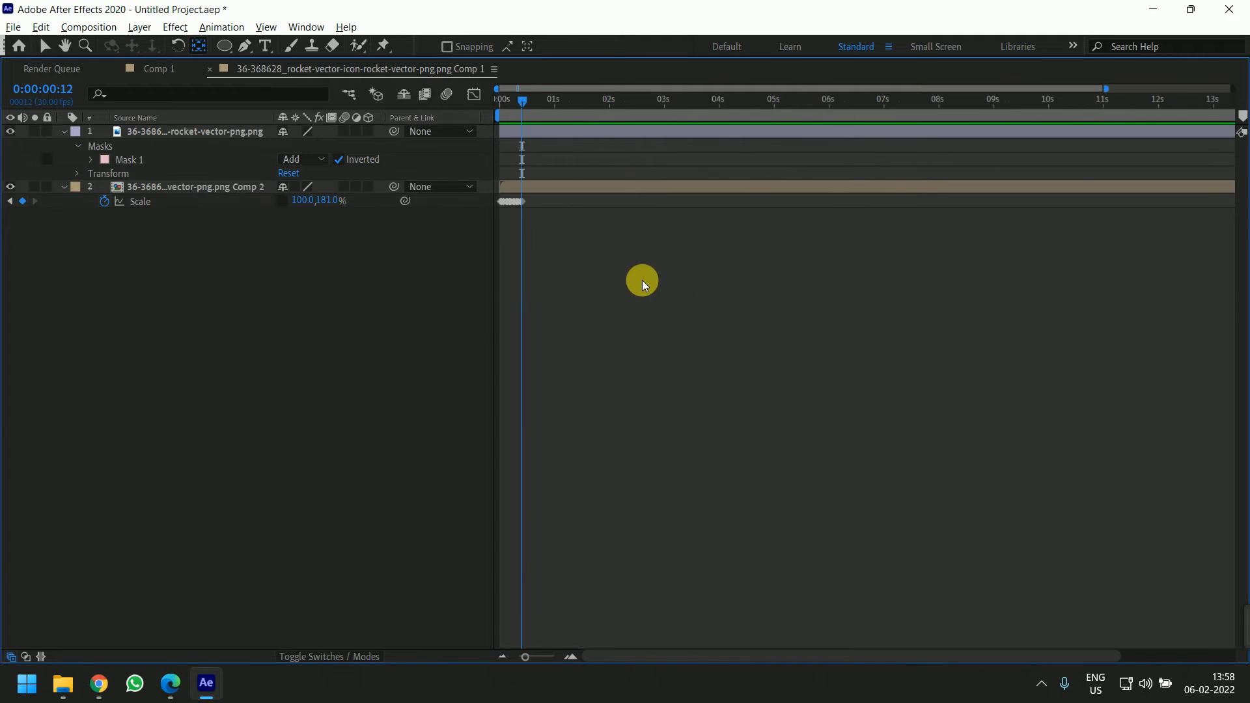
key(grave)
drag(520, 473, 475, 472)
key(space)
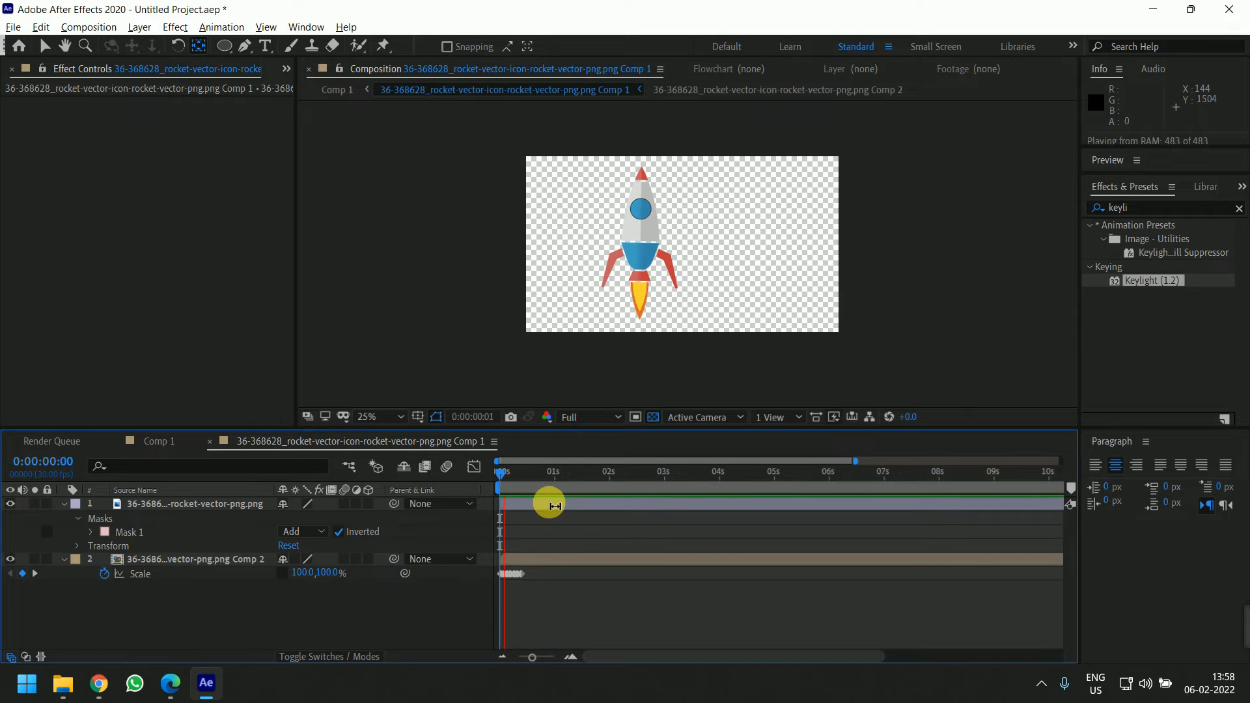
key(space)
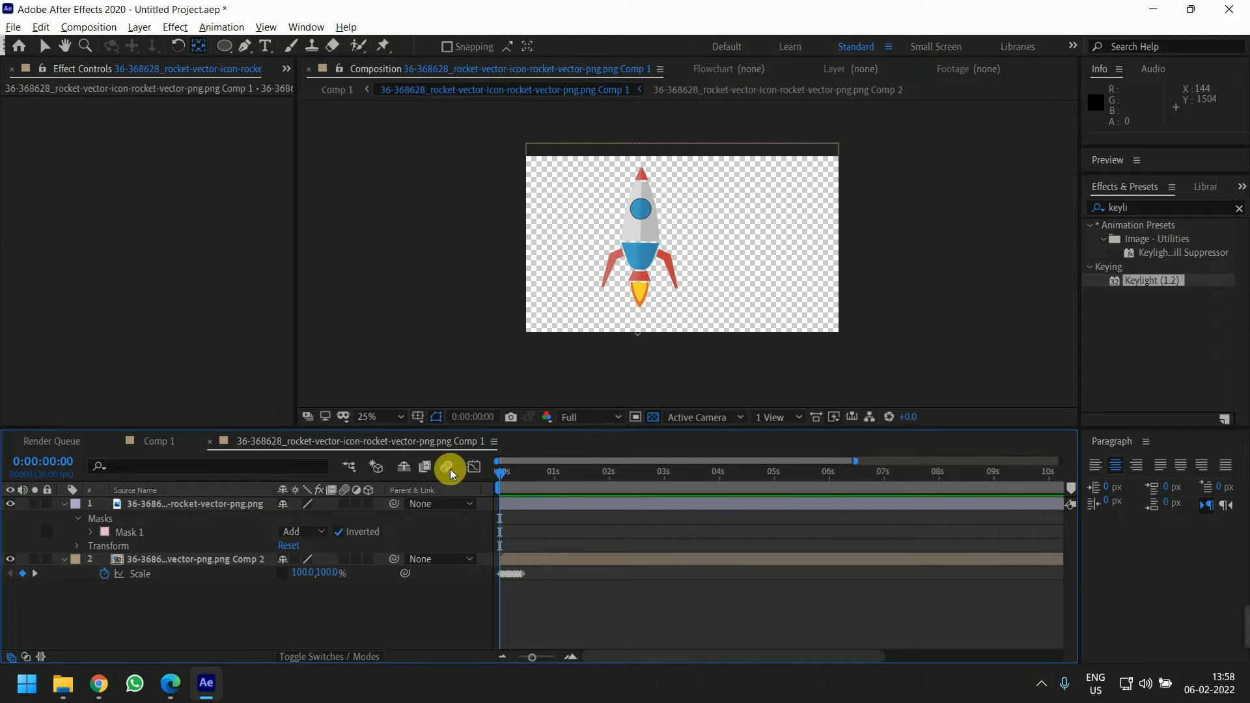
Enable motion blur for the composition and the flame layer, and preview from the start
click(447, 467)
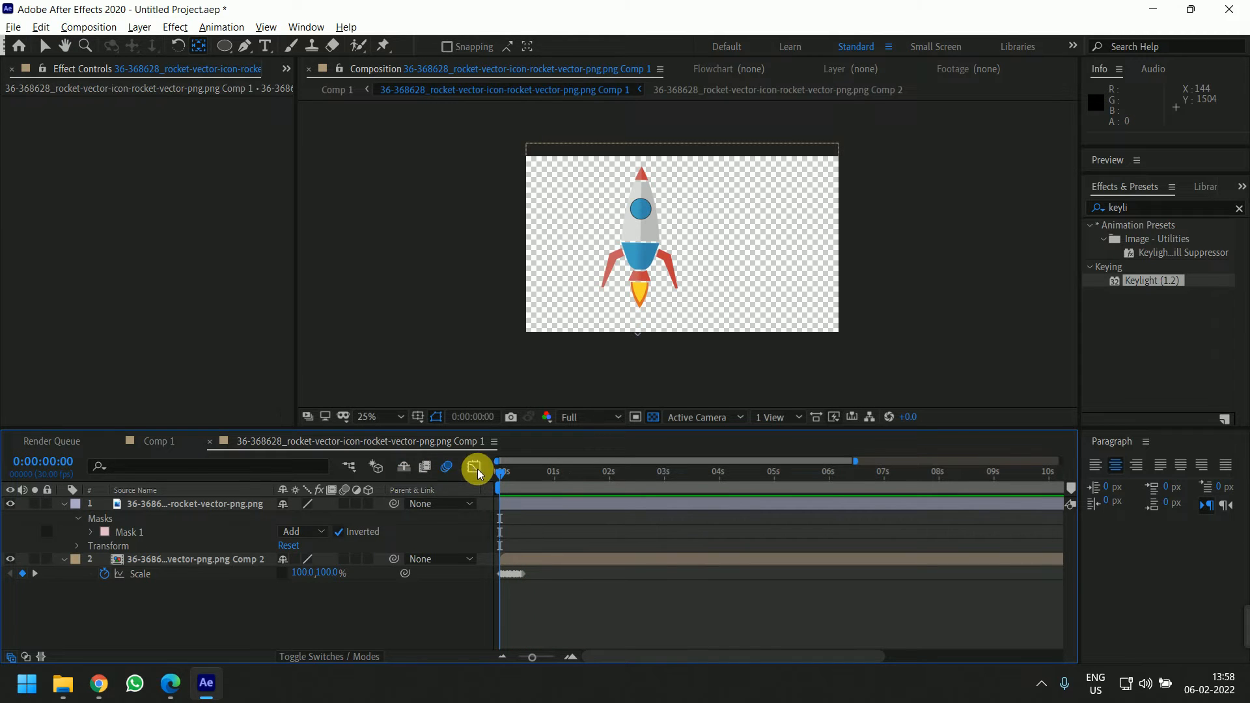
click(344, 558)
mouse_move(492, 474)
mouse_down()
mouse_move(509, 479)
mouse_move(489, 491)
mouse_up()
key(space)
key(space)
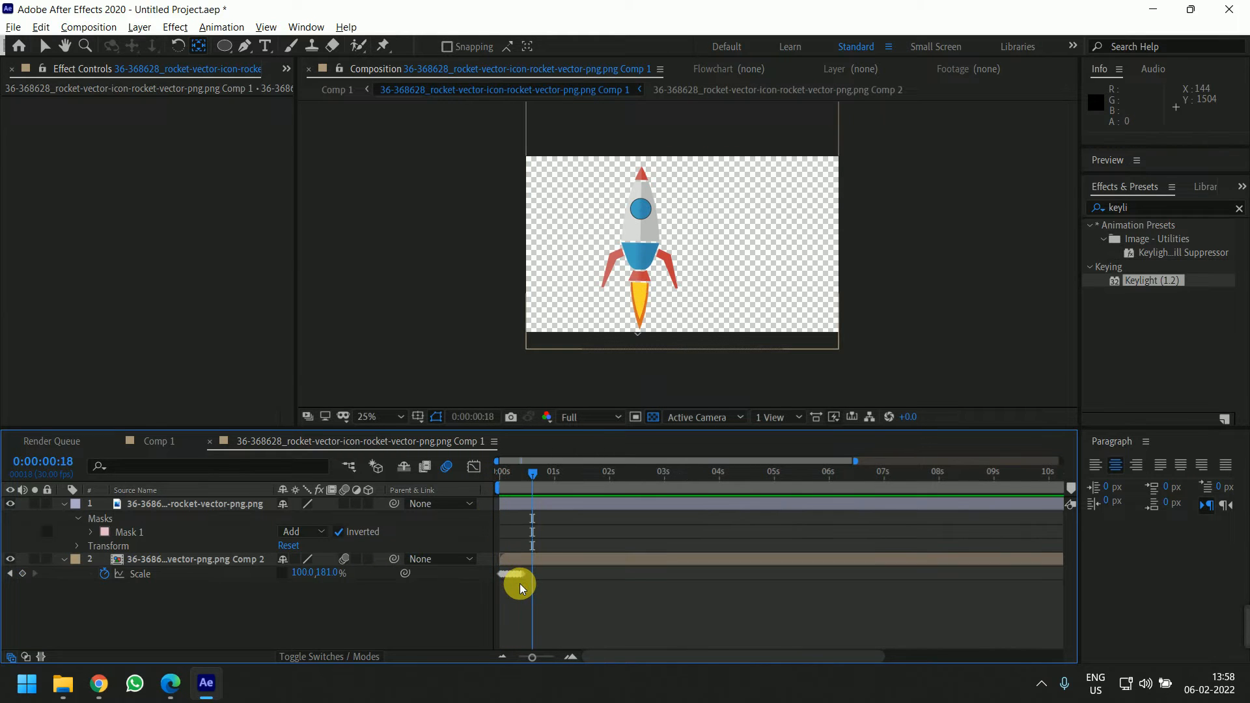
Copy all flame scale keyframes and paste them right after the last one to repeat the flicker
key(equal)
key(equal)
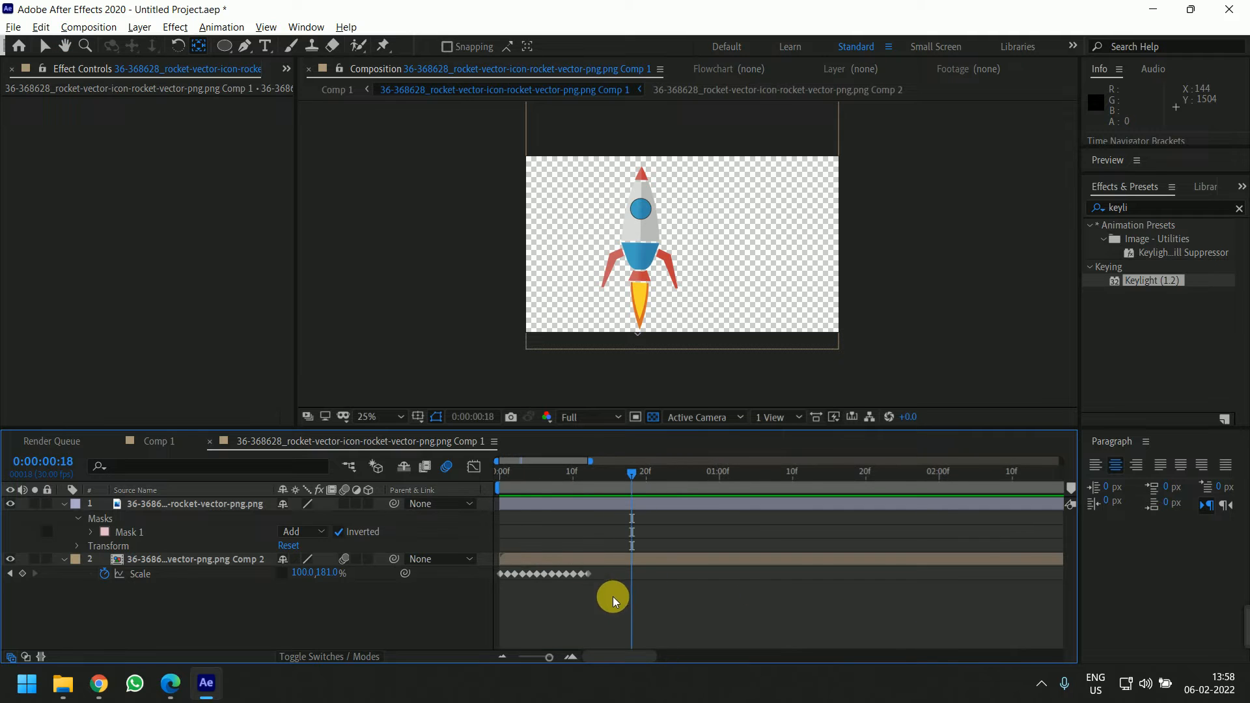
drag(612, 596, 490, 575)
key(ctrl+c)
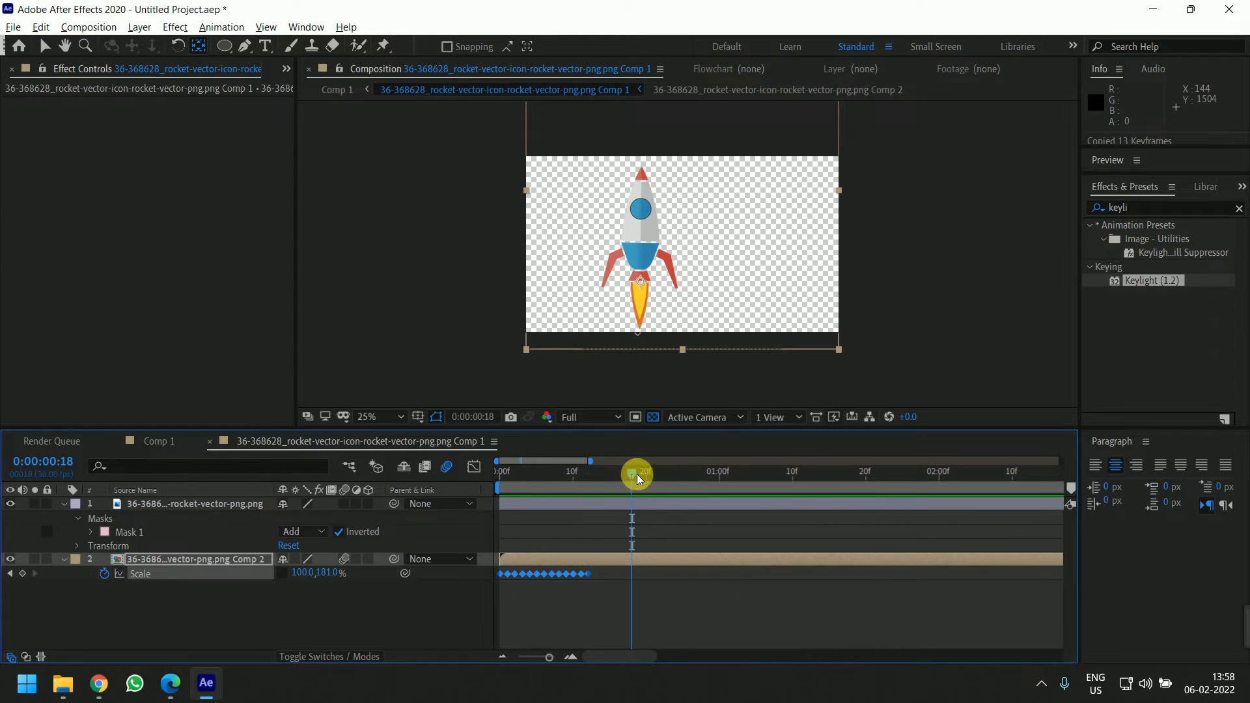
drag(637, 474, 690, 499)
key(ctrl+v)
Copy the doubled flame keyframes and paste them twice further along the timeline
drag(700, 599, 490, 576)
key(ctrl+c)
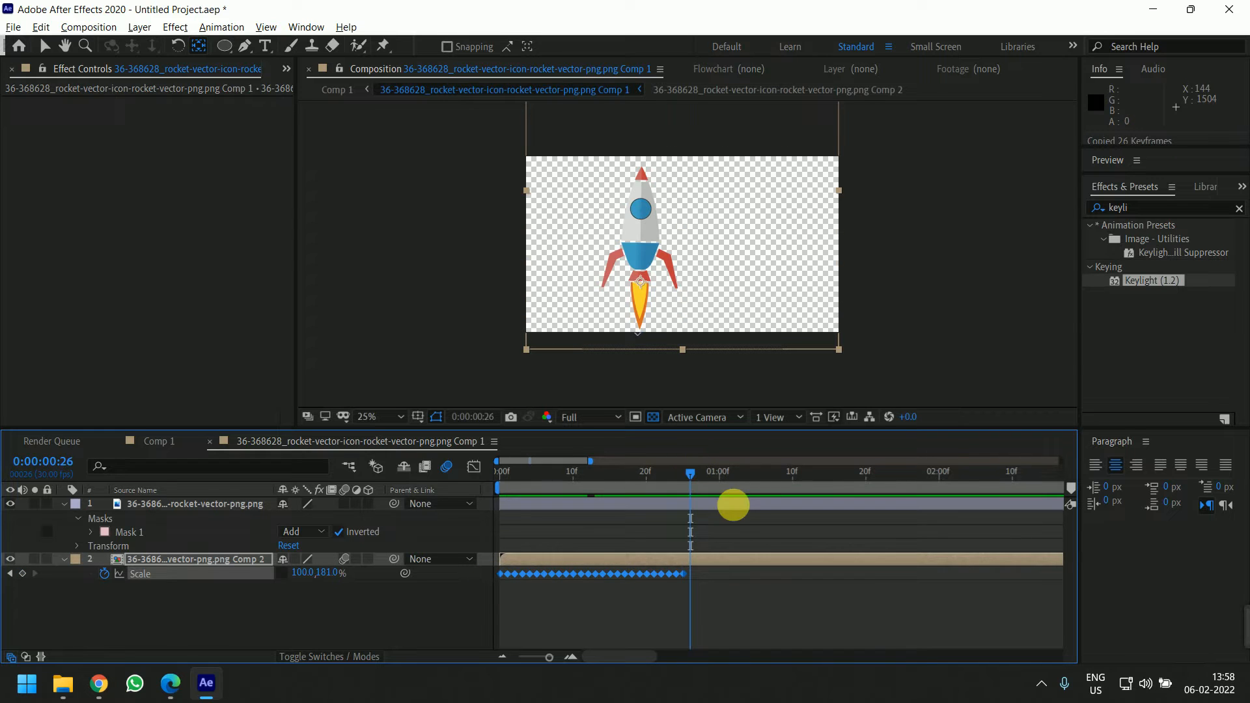
key(ctrl+v)
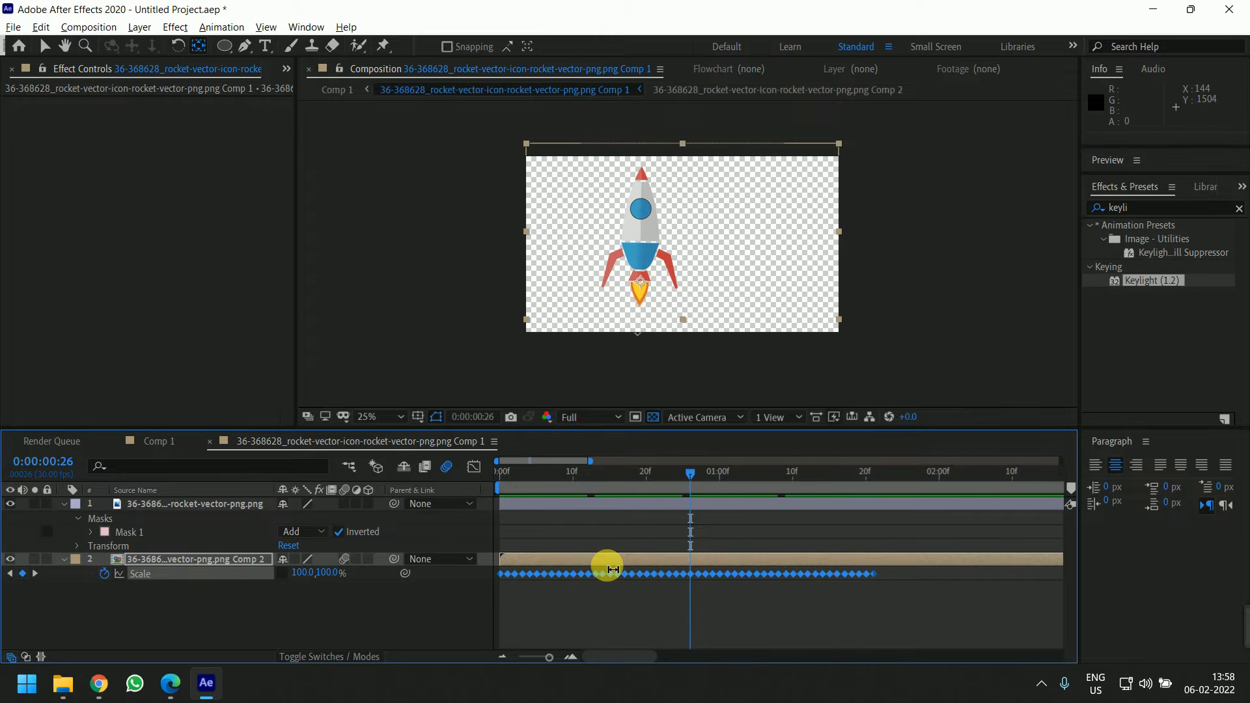
key(minus)
drag(613, 470, 731, 518)
key(ctrl+v)
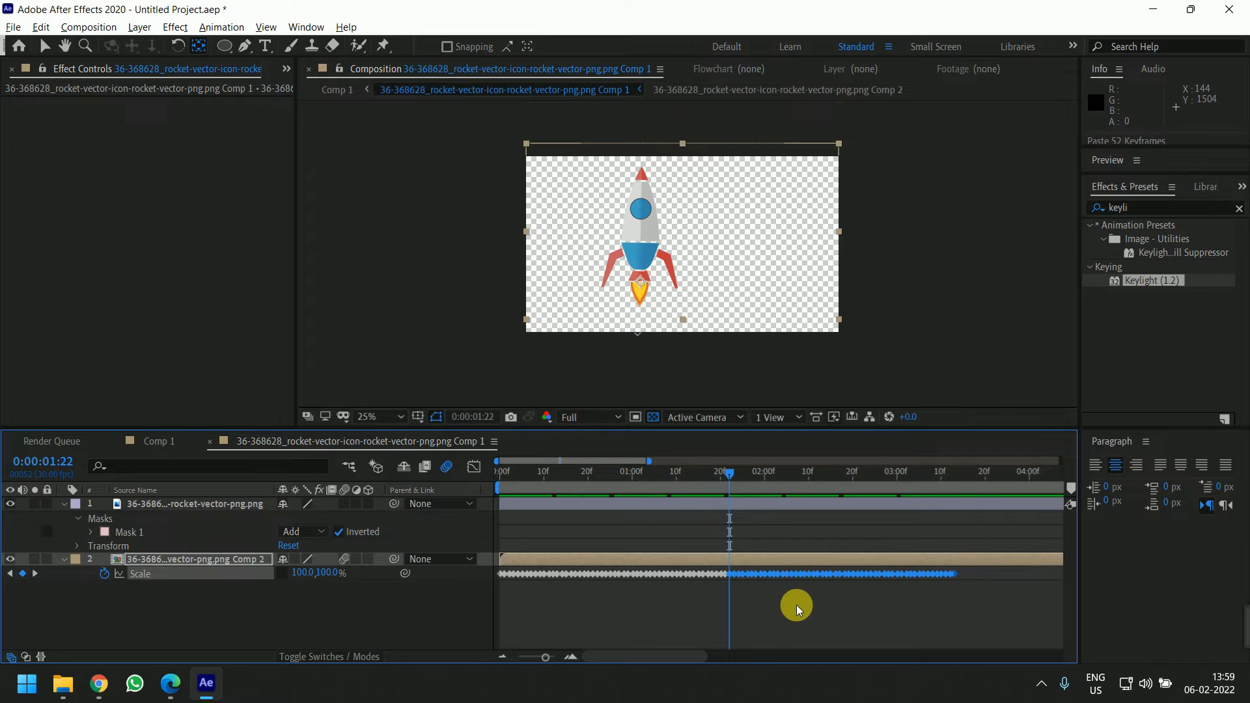
Copy the whole flame keyframe set and paste it at its end so the flicker fills the timeline
key(minus)
drag(800, 600, 494, 573)
key(ctrl+c)
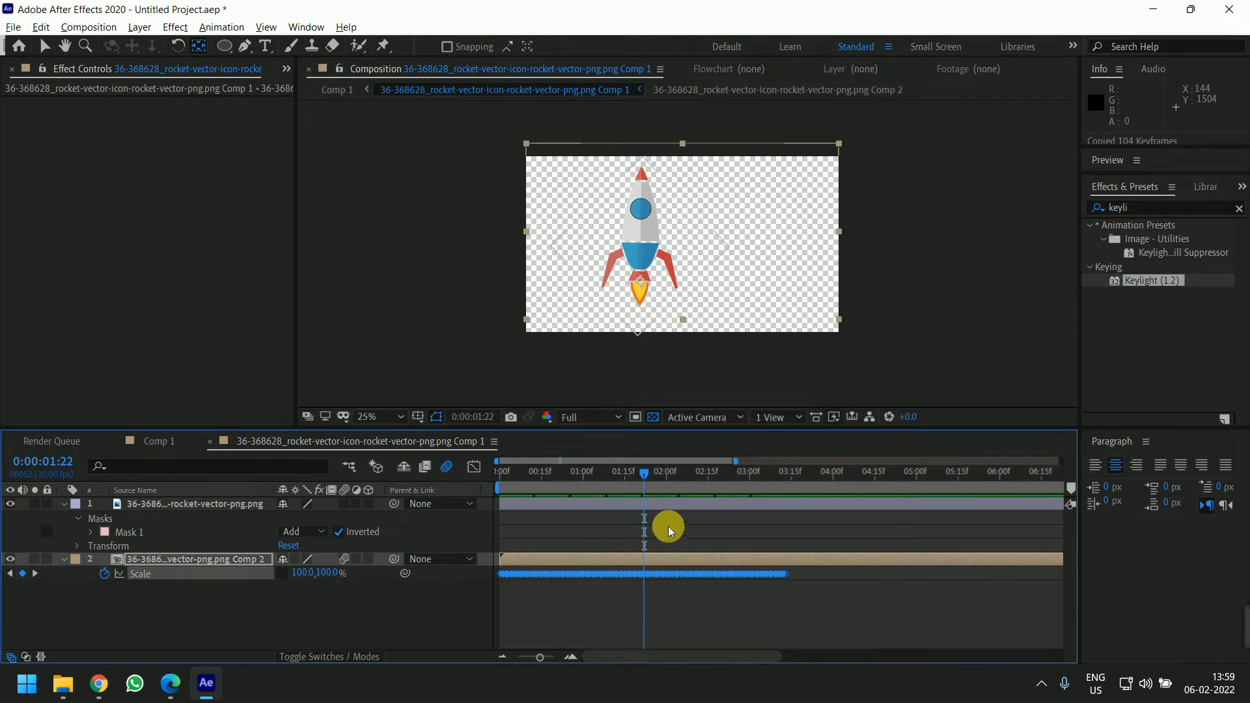
drag(649, 476, 413, 518)
key(ctrl+v)
click(740, 612)
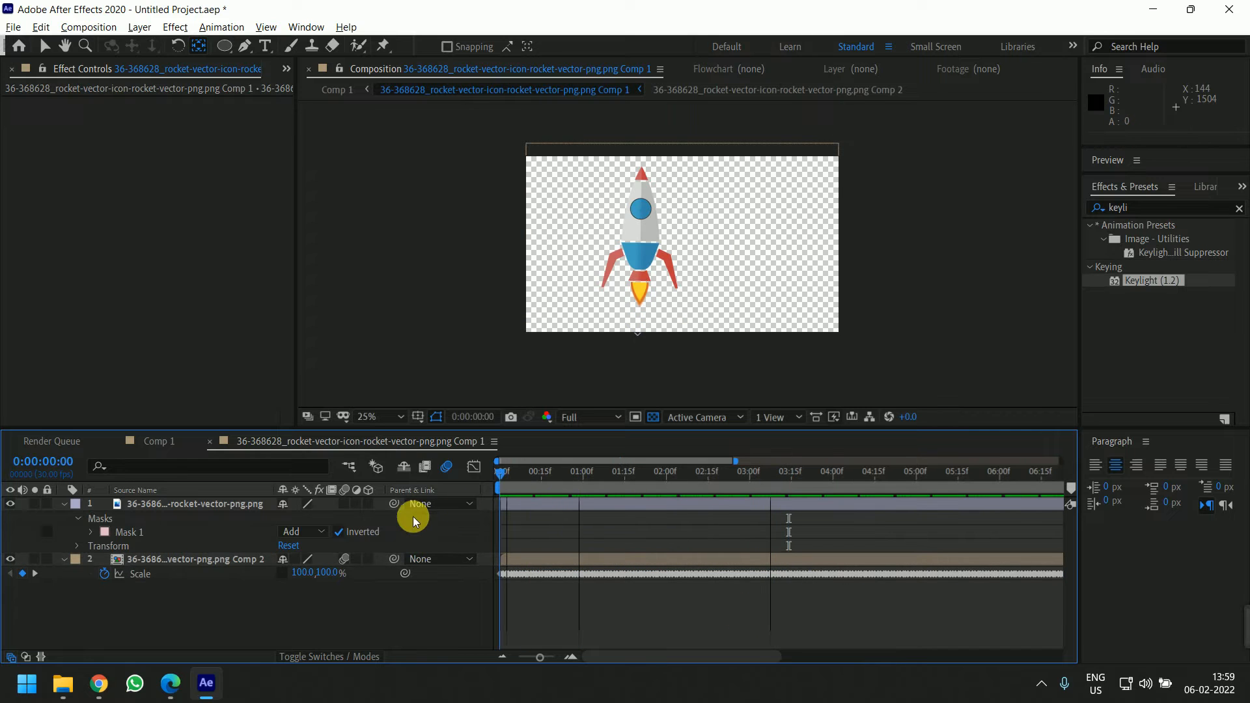
Preview the continuously flickering flame
click(911, 311)
key(space)
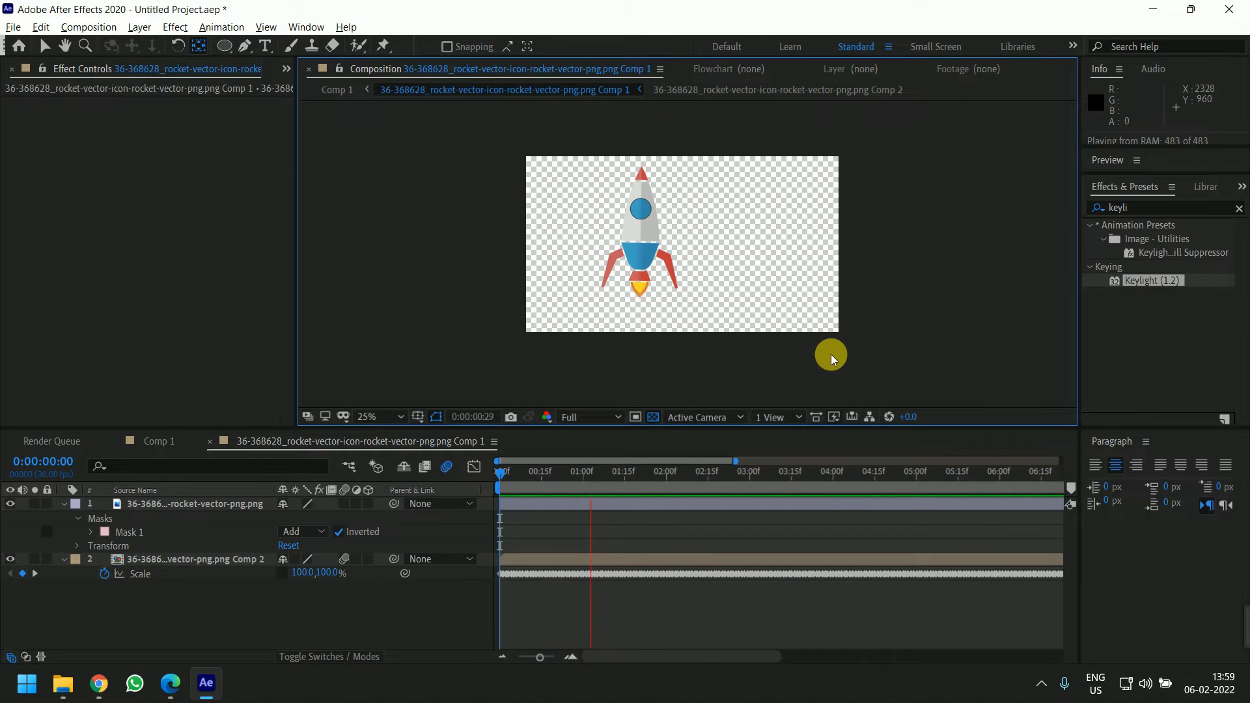
click(780, 348)
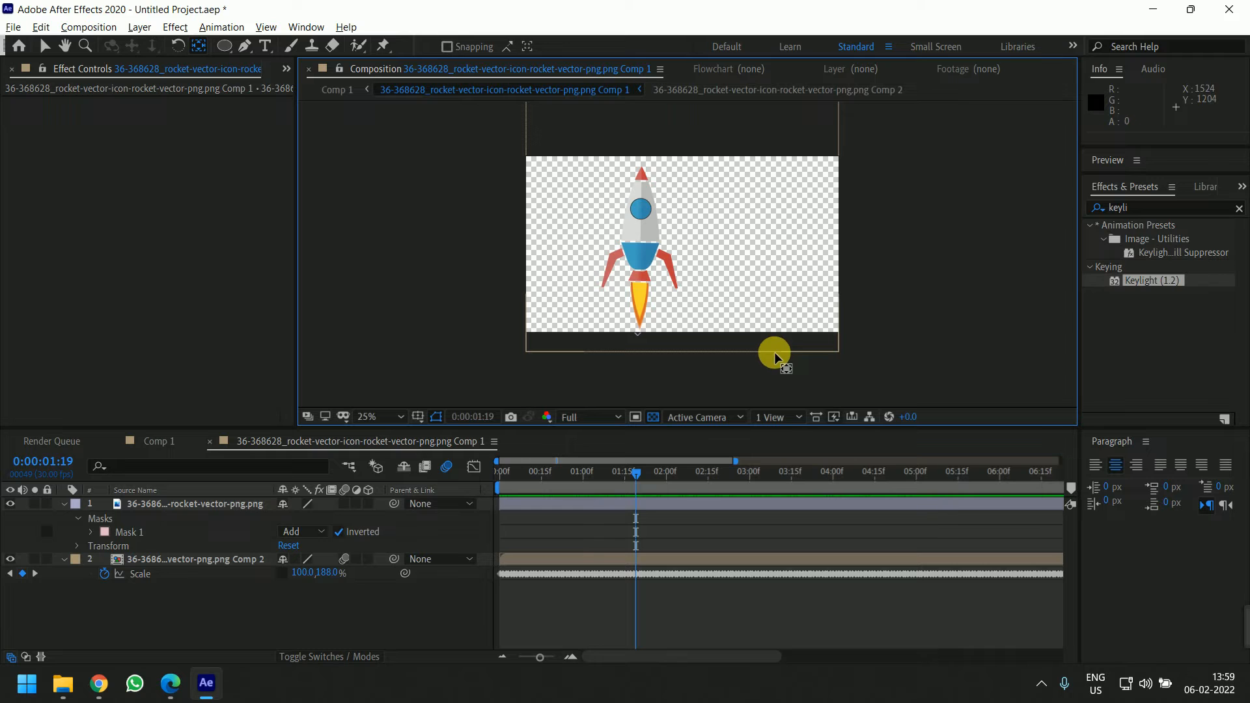
Switch to Comp 1 and move the rocket layer to the left of the woman
click(156, 442)
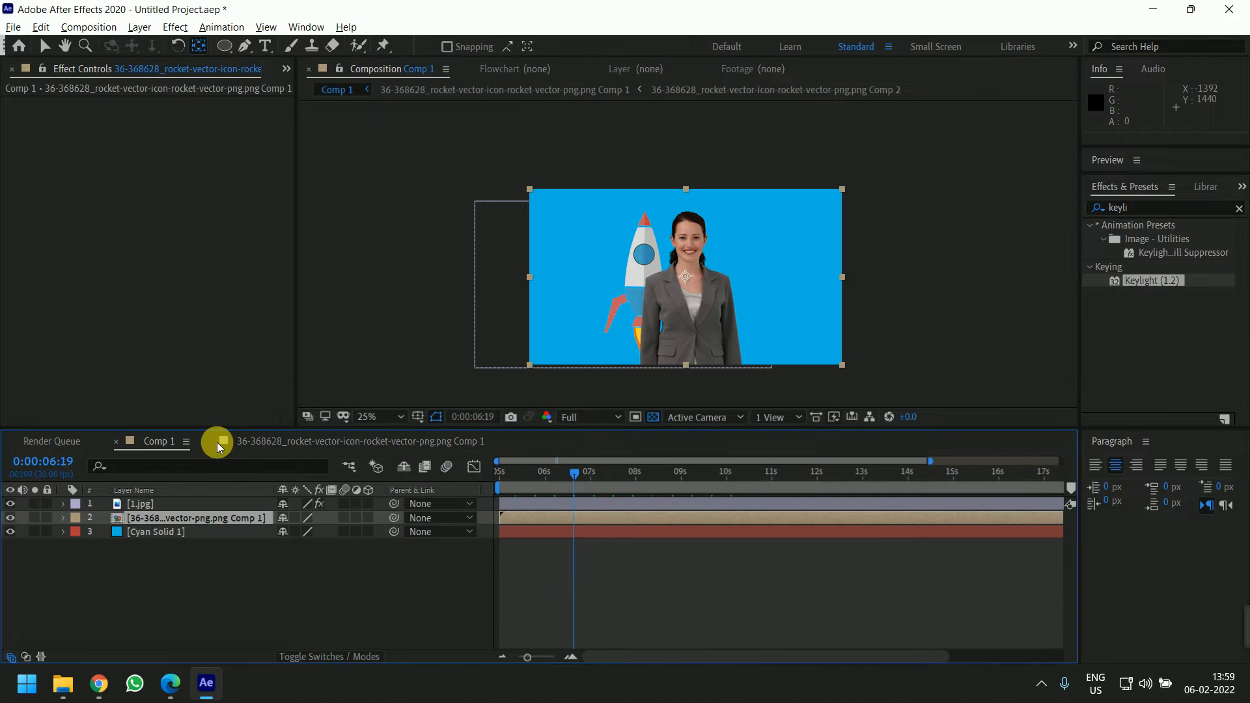
drag(578, 479, 715, 487)
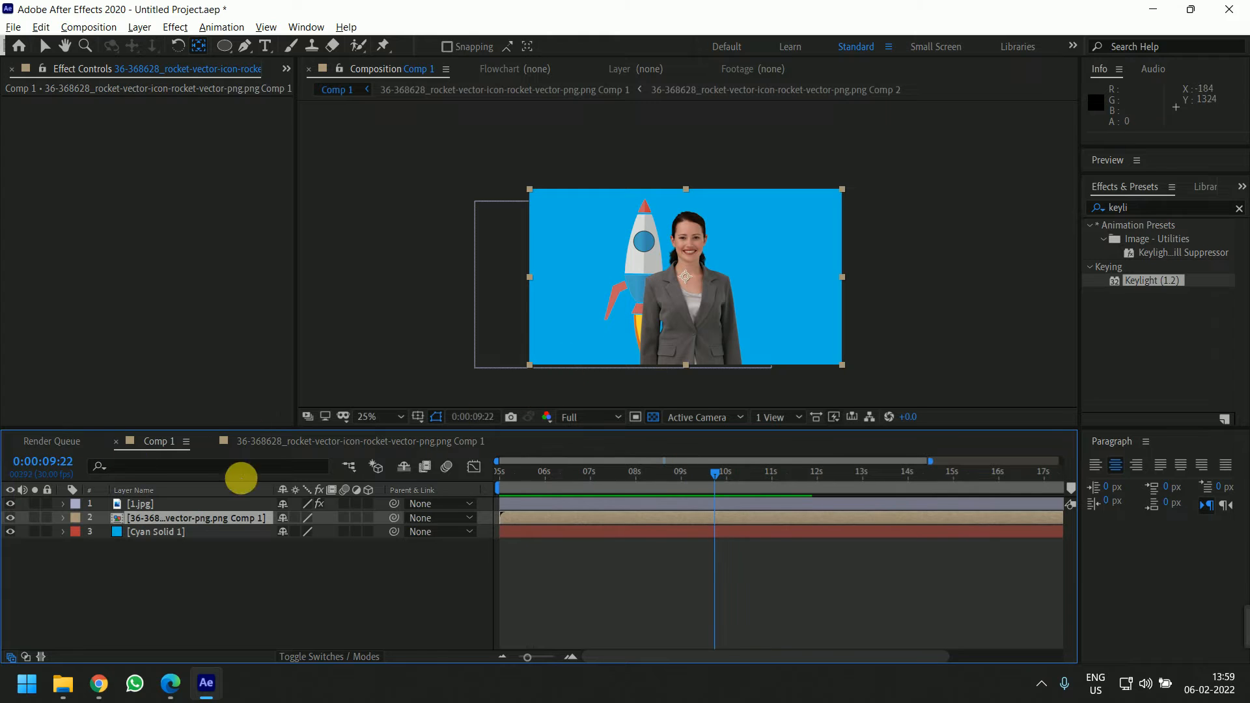
click(624, 281)
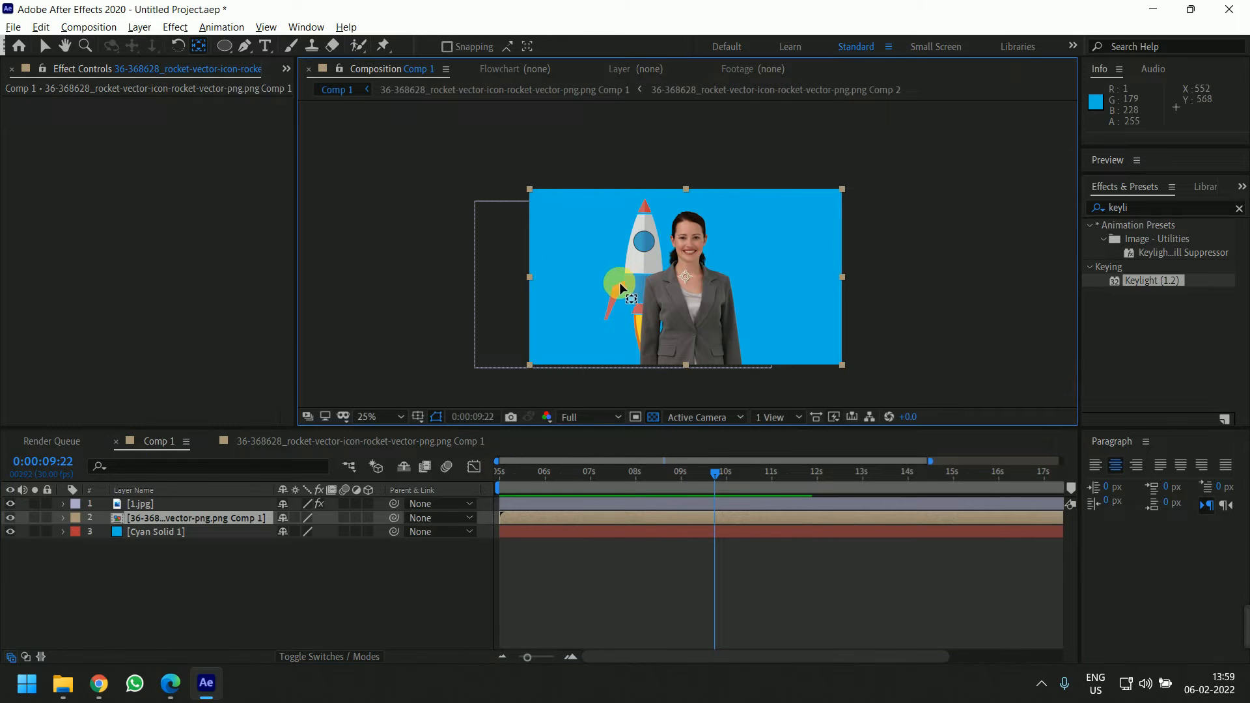
key(v)
click(600, 560)
click(607, 519)
drag(612, 285, 568, 268)
At 5 seconds, lower the rocket partly below the frame and set a Position keyframe there
drag(733, 474, 969, 480)
drag(592, 490, 458, 472)
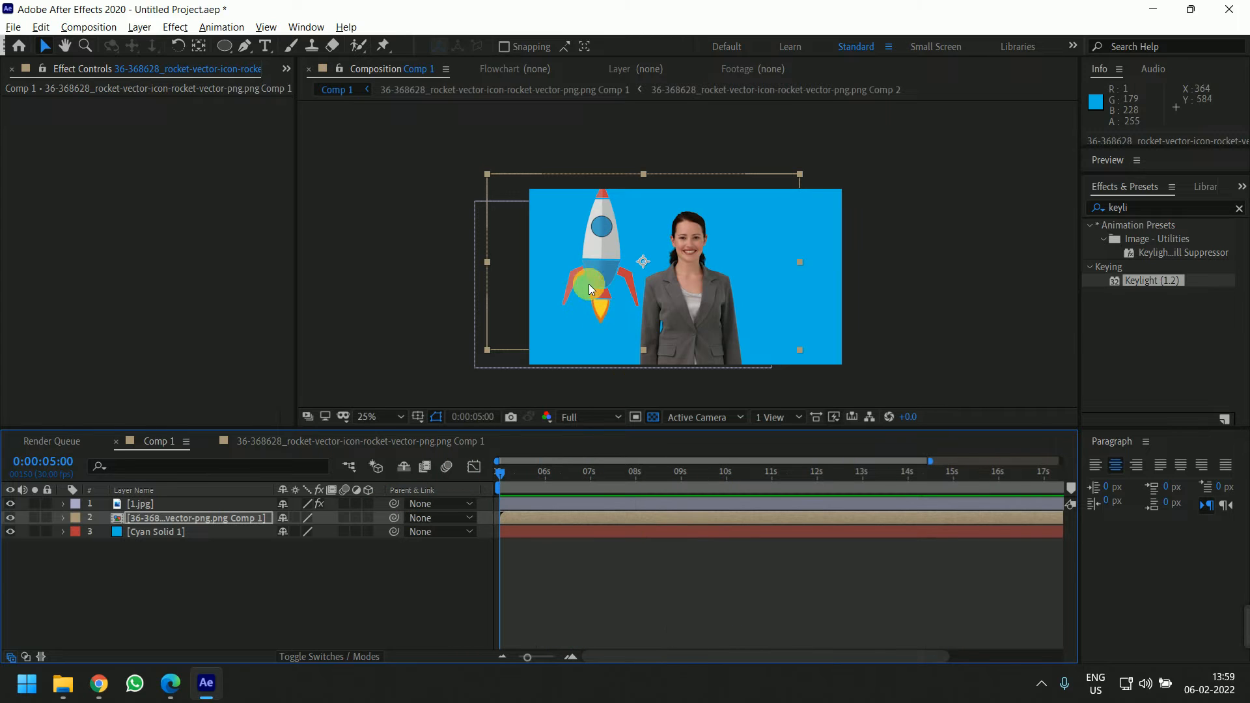
drag(589, 284, 615, 361)
key(p)
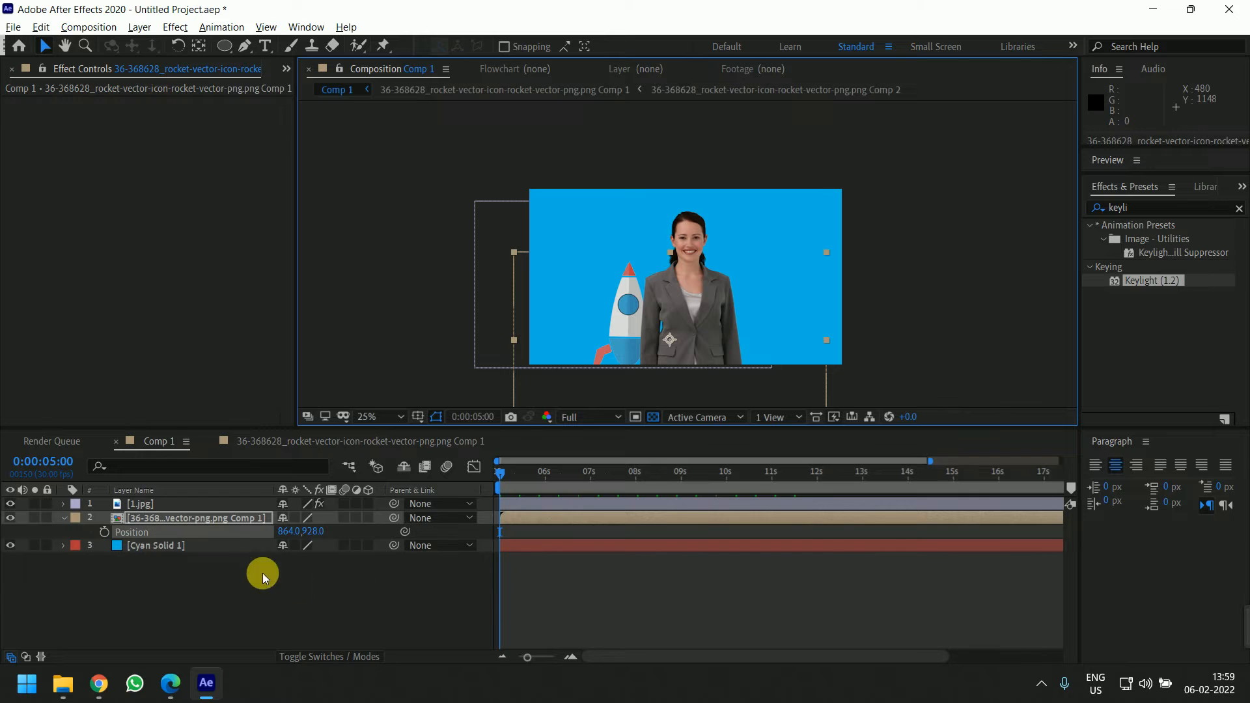
click(104, 532)
At 6 seconds 14 frames, raise the rocket to Position 864, 128 so it rises above the woman
drag(502, 471, 510, 473)
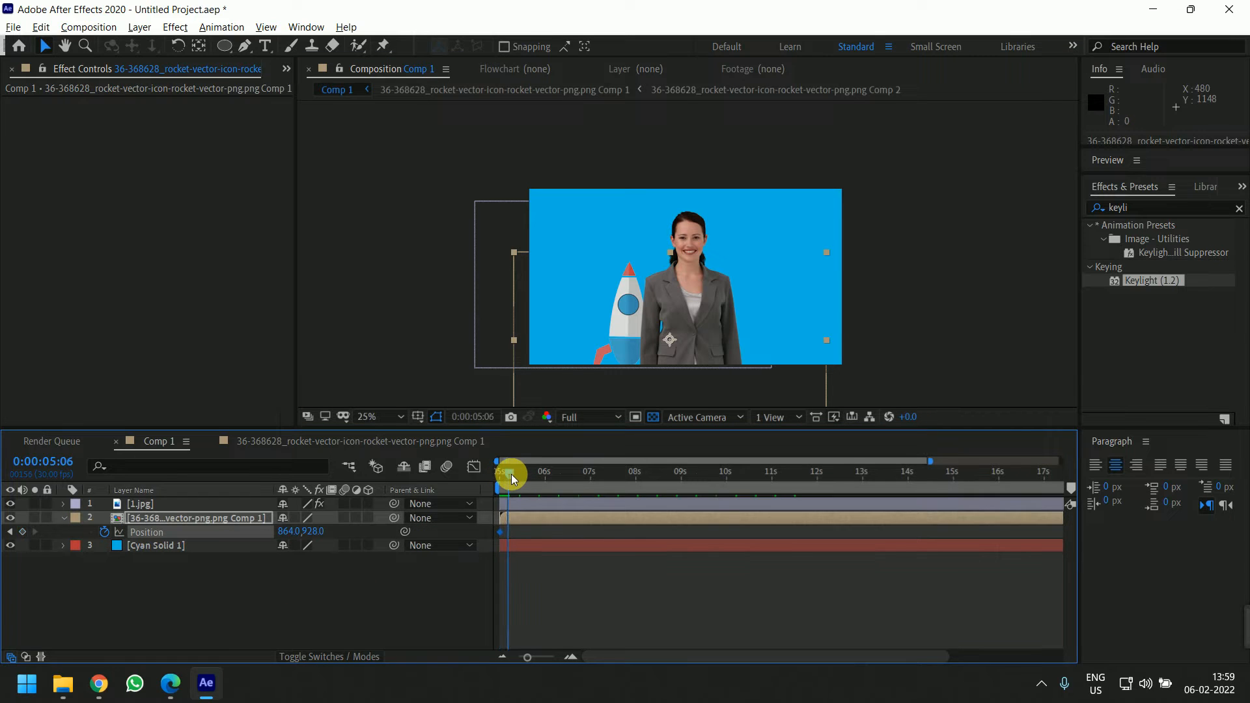
key(equal)
key(equal)
key(space)
drag(572, 576, 864, 567)
drag(536, 472, 768, 486)
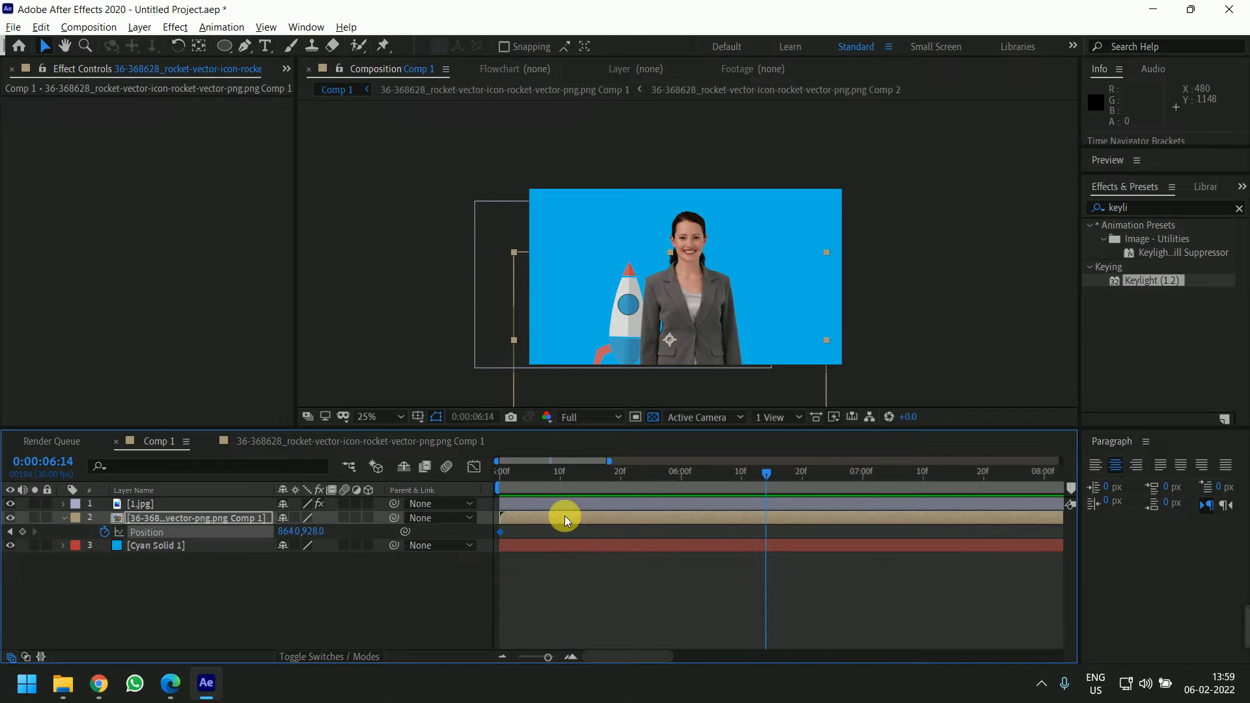
key(shift+Up)
key(shift+Up)
key(shift+Up)
key(shift+Up)
key(shift+Up)
key(shift+Up)
key(shift+Up)
key(shift+Up)
key(shift+Up)
key(shift+Up)
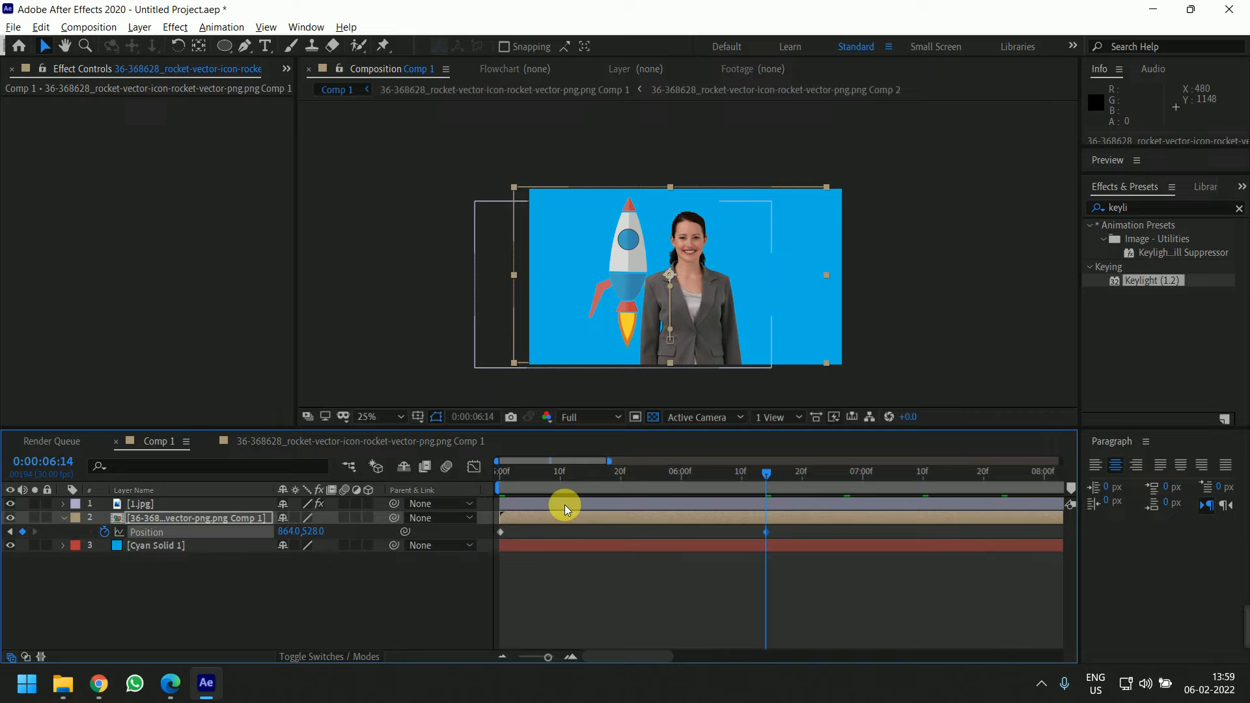
key(shift+Up)
key(shift+Up)
key(shift+Up)
key(shift+Up)
key(shift+Up)
key(shift+Up)
key(shift+Up)
key(shift+Up)
key(shift+Up)
key(shift+Up)
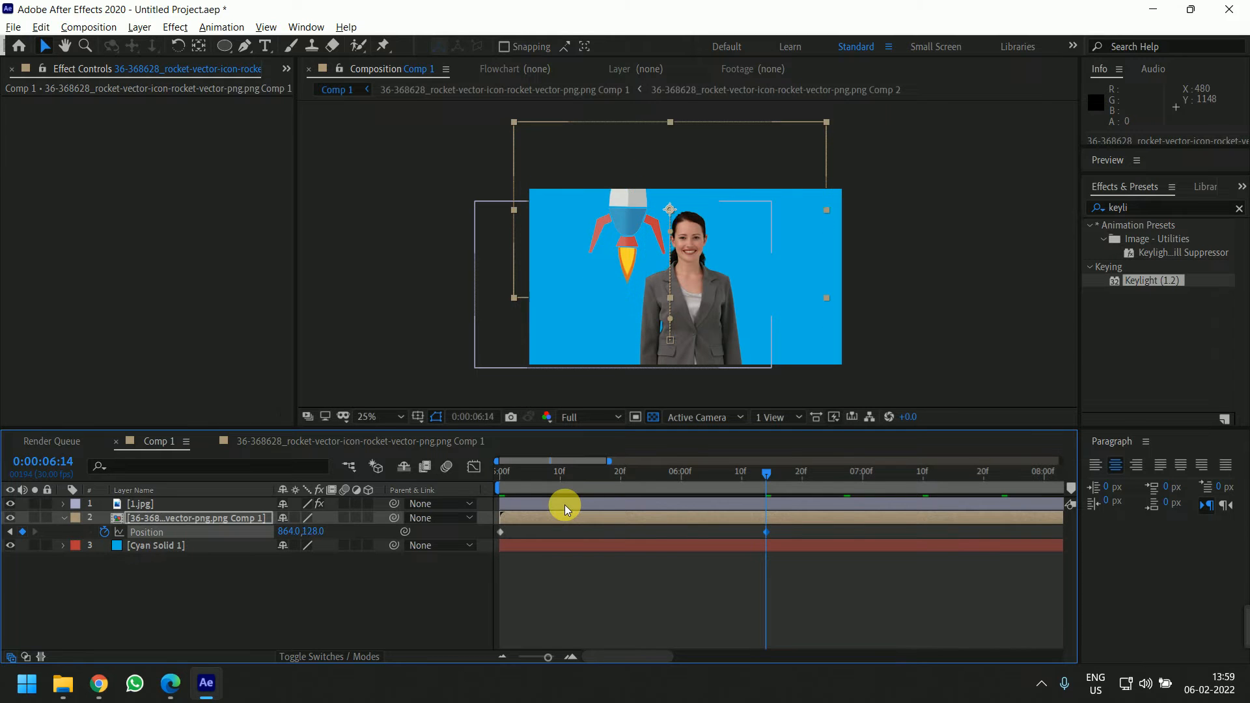
Preview the rocket's rise from 5 seconds
drag(743, 466, 472, 474)
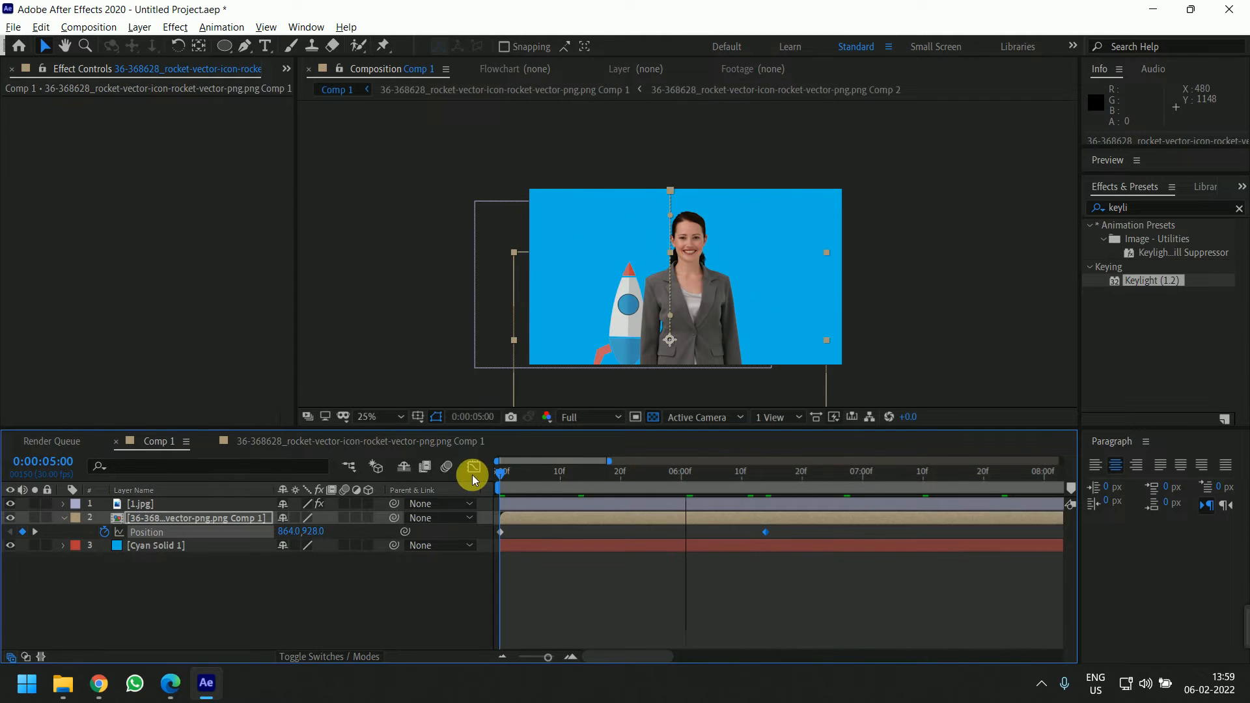
key(space)
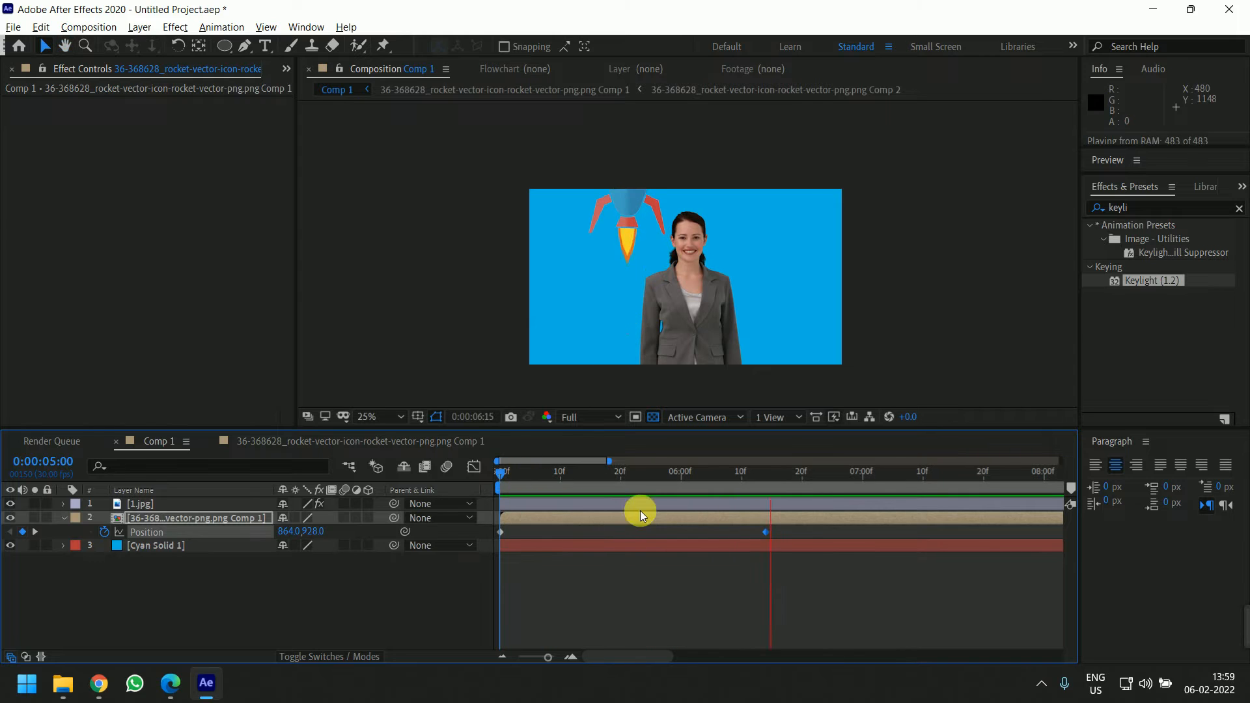
drag(781, 483, 764, 482)
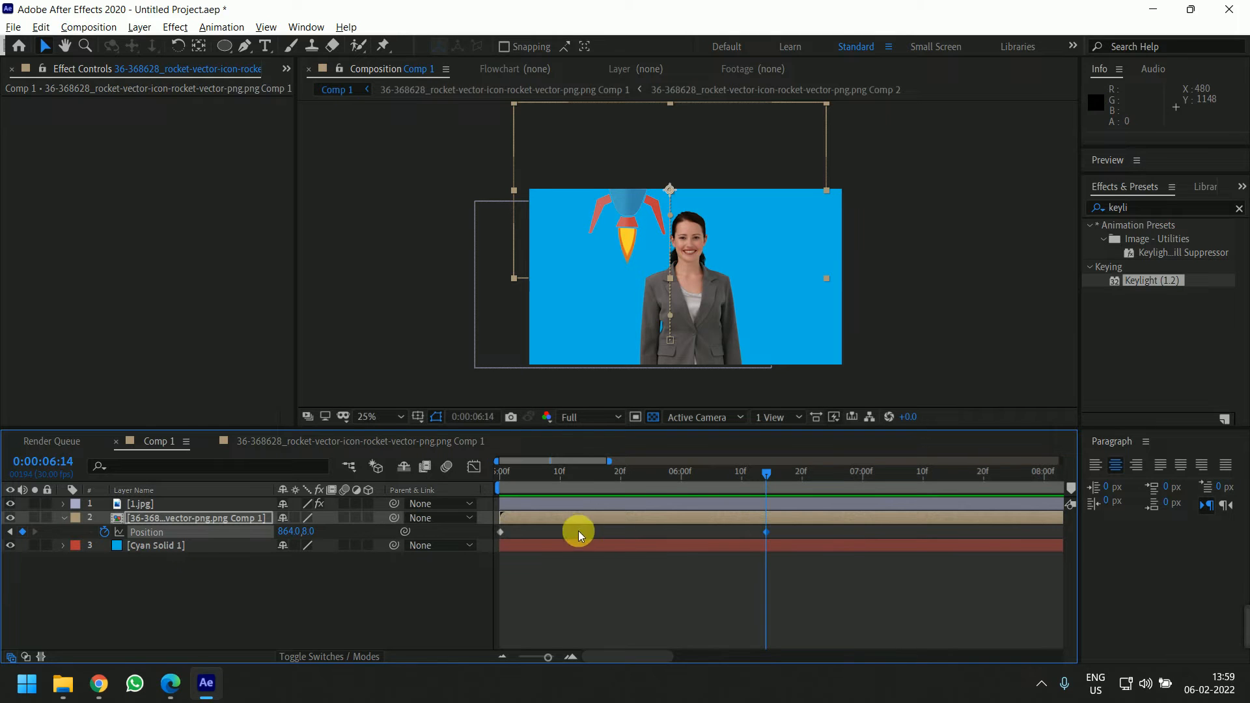
Apply Easy Ease to the starting Position keyframe and preview the launch from 5 seconds
click(501, 533)
key(F9)
click(499, 476)
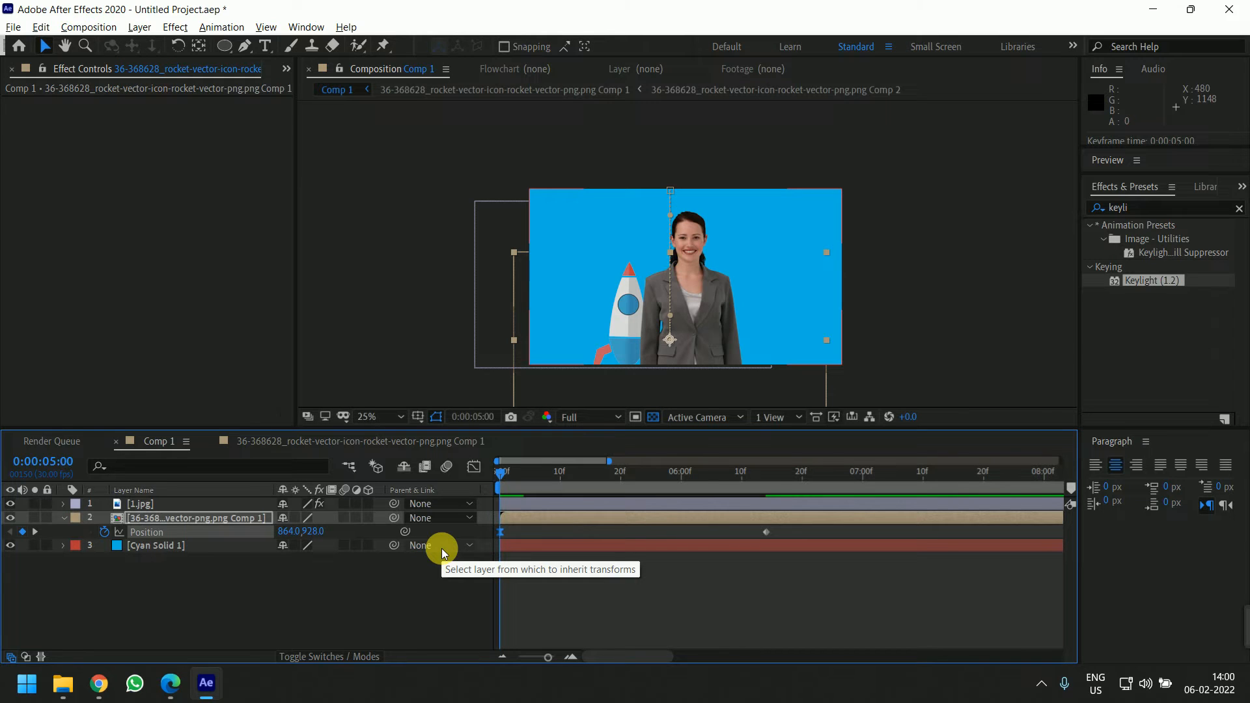
key(space)
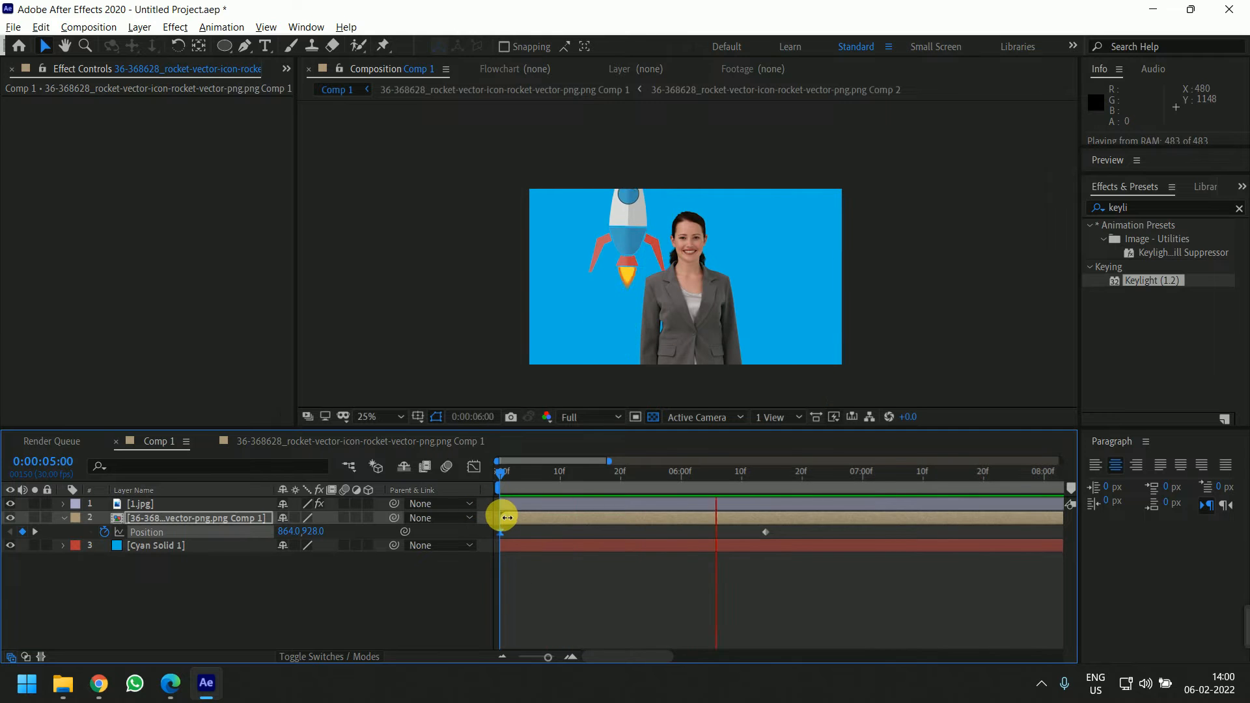
drag(781, 470, 612, 507)
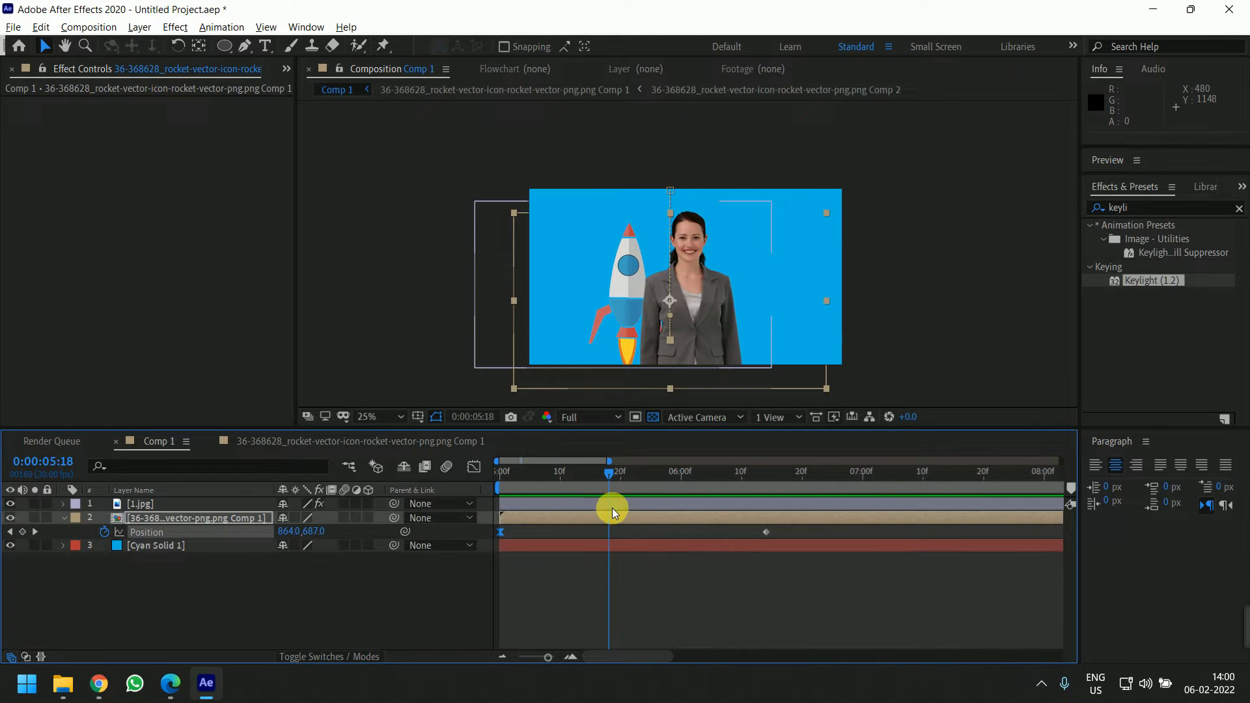
key(alt+Tab)
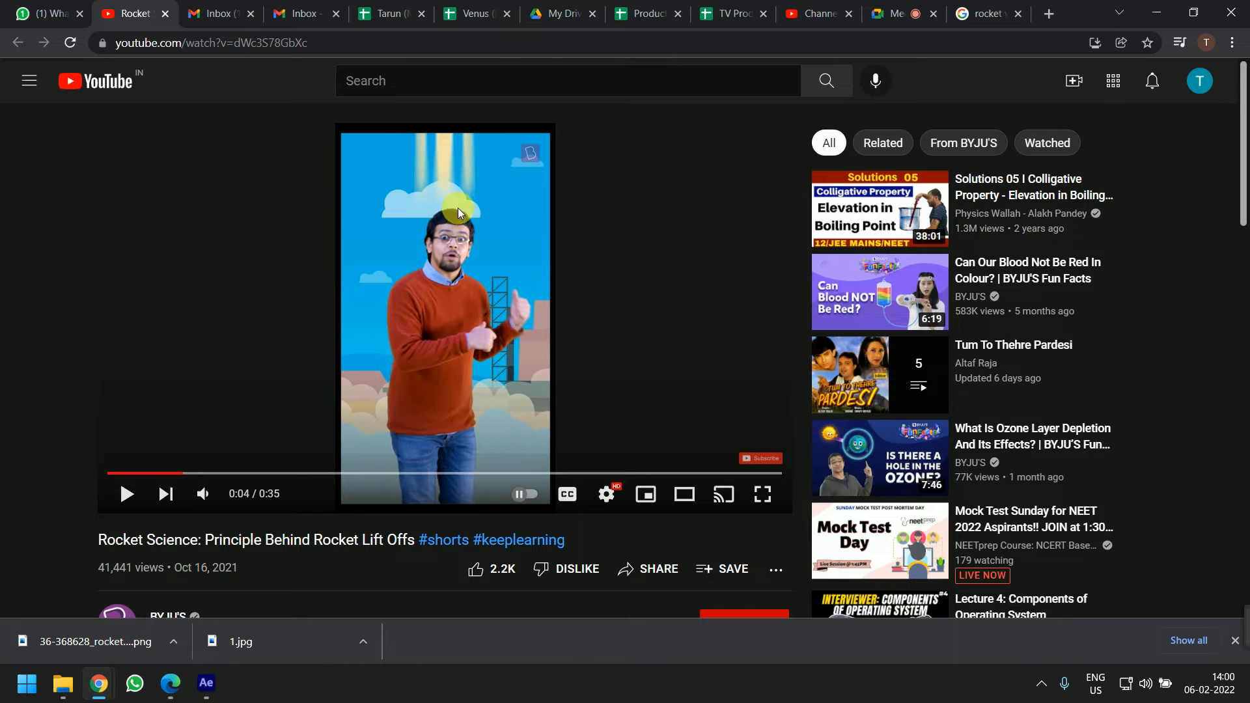
key(alt+Tab)
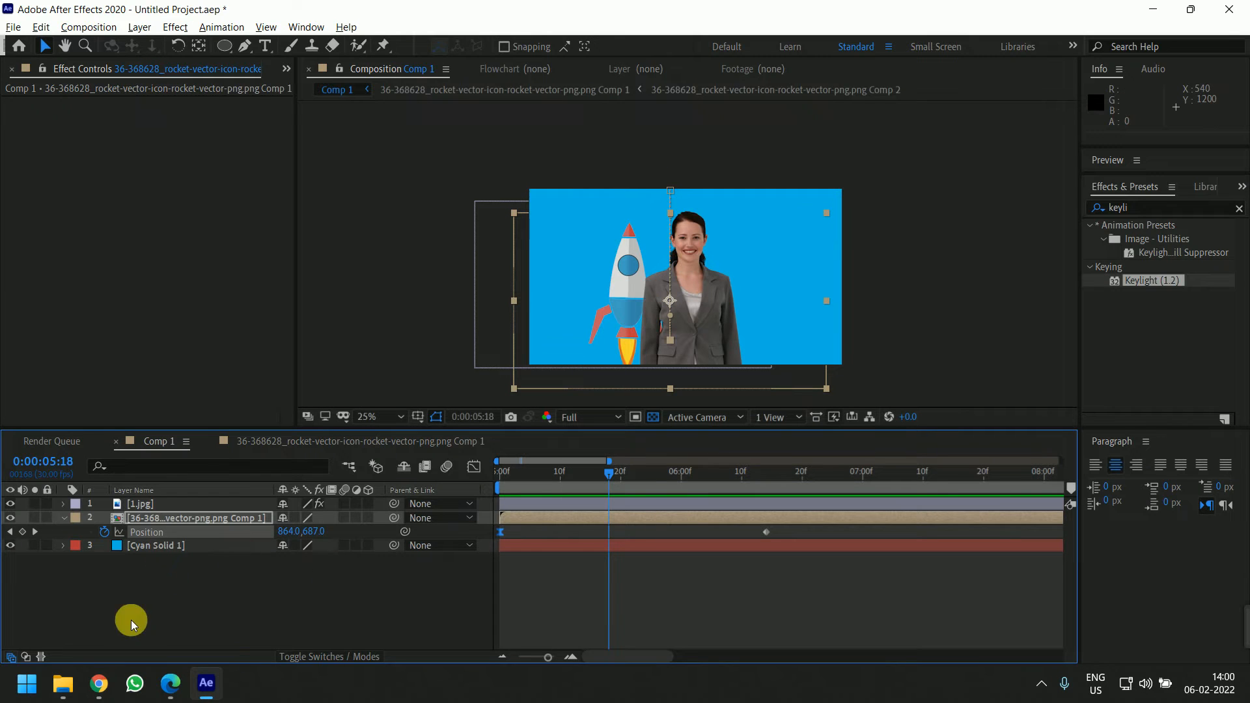
In the browser, search Google Images for cloud vector in png
click(100, 688)
click(131, 599)
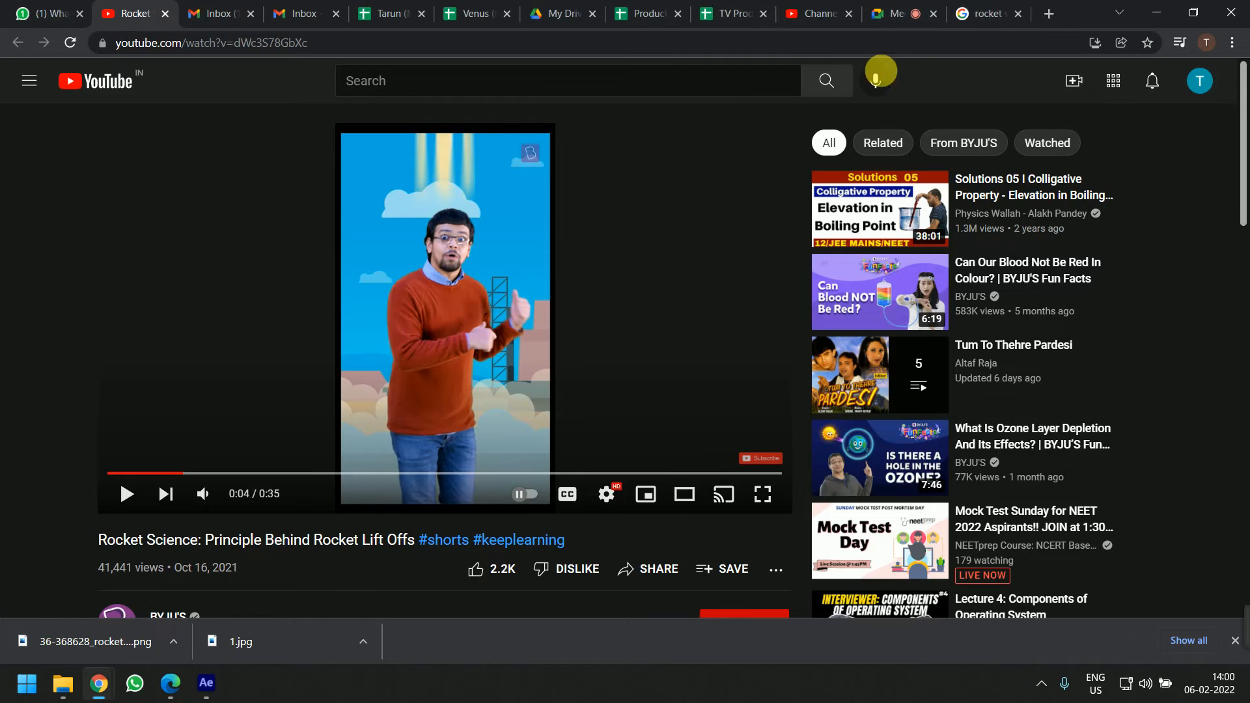
click(966, 13)
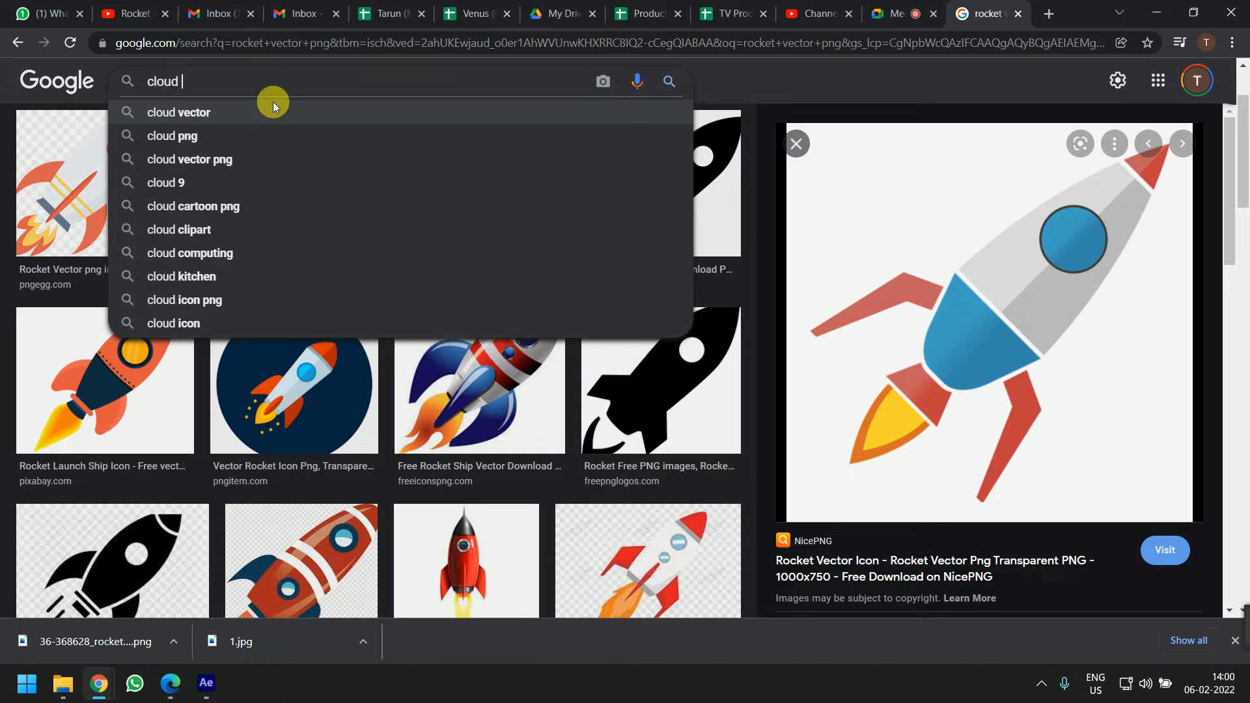
text(image)
key(BackSpace)
key(BackSpace)
key(BackSpace)
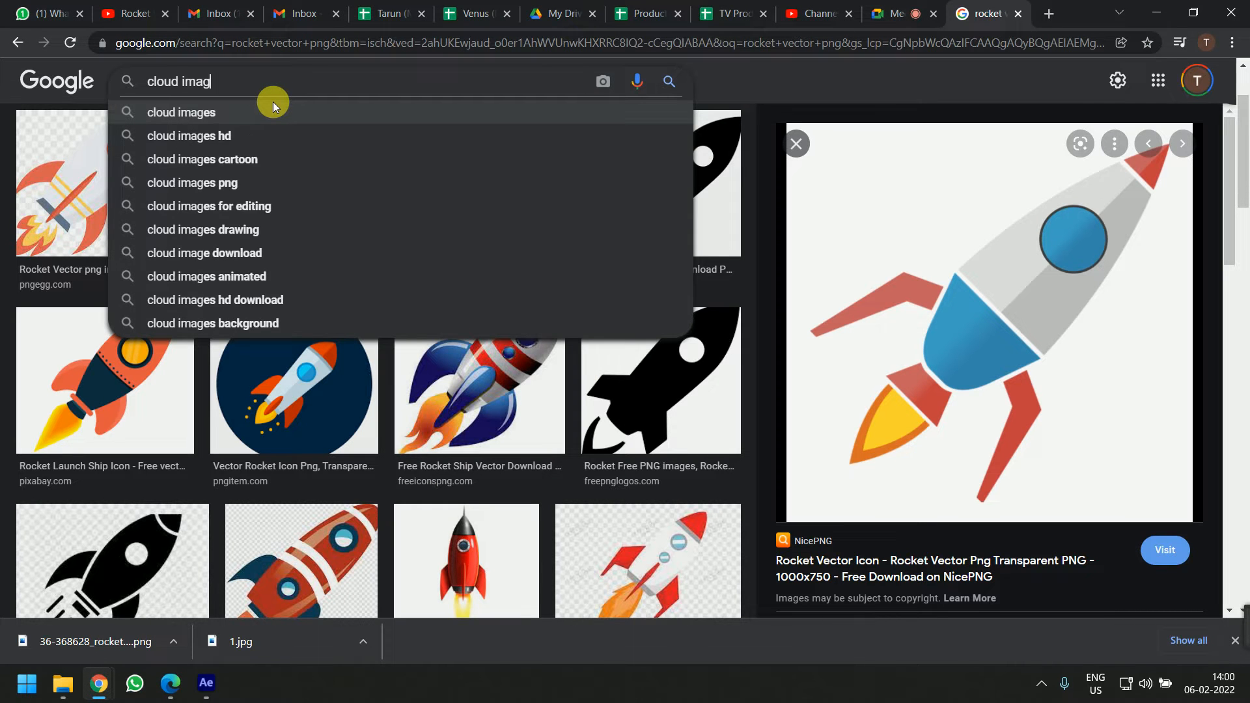
key(BackSpace)
key(BackSpace)
text(vecgto)
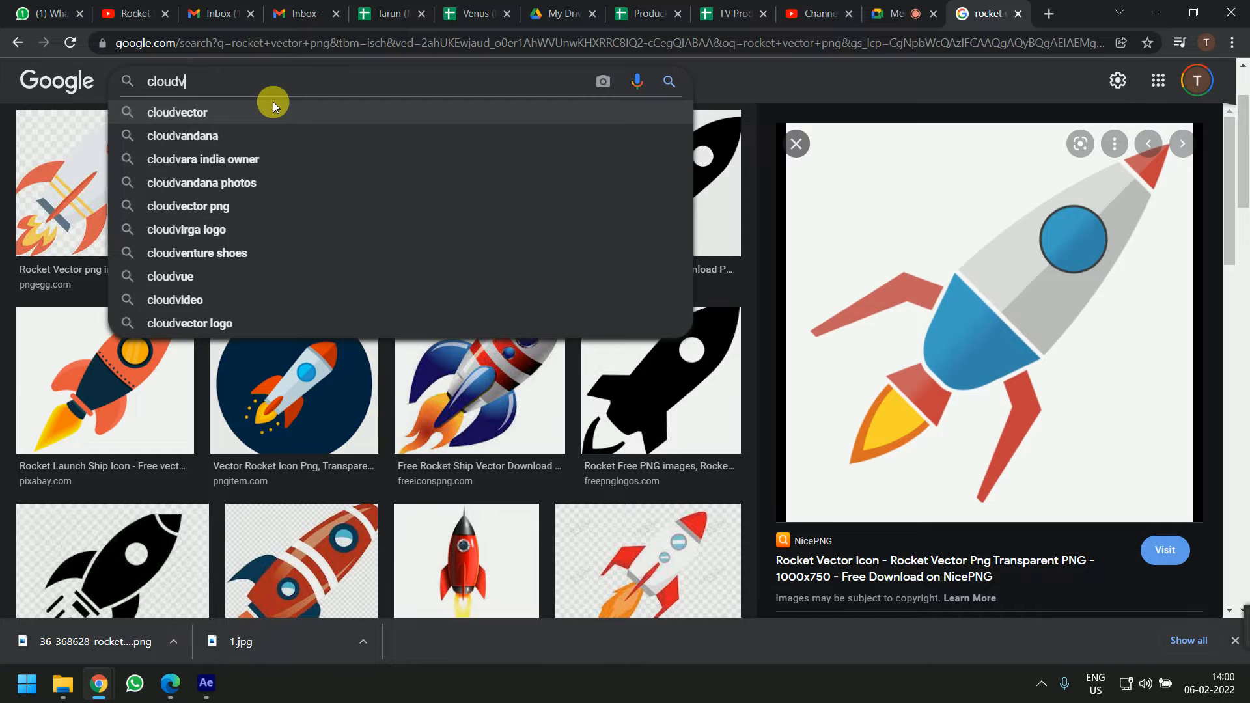
key(BackSpace)
key(BackSpace)
key(BackSpace)
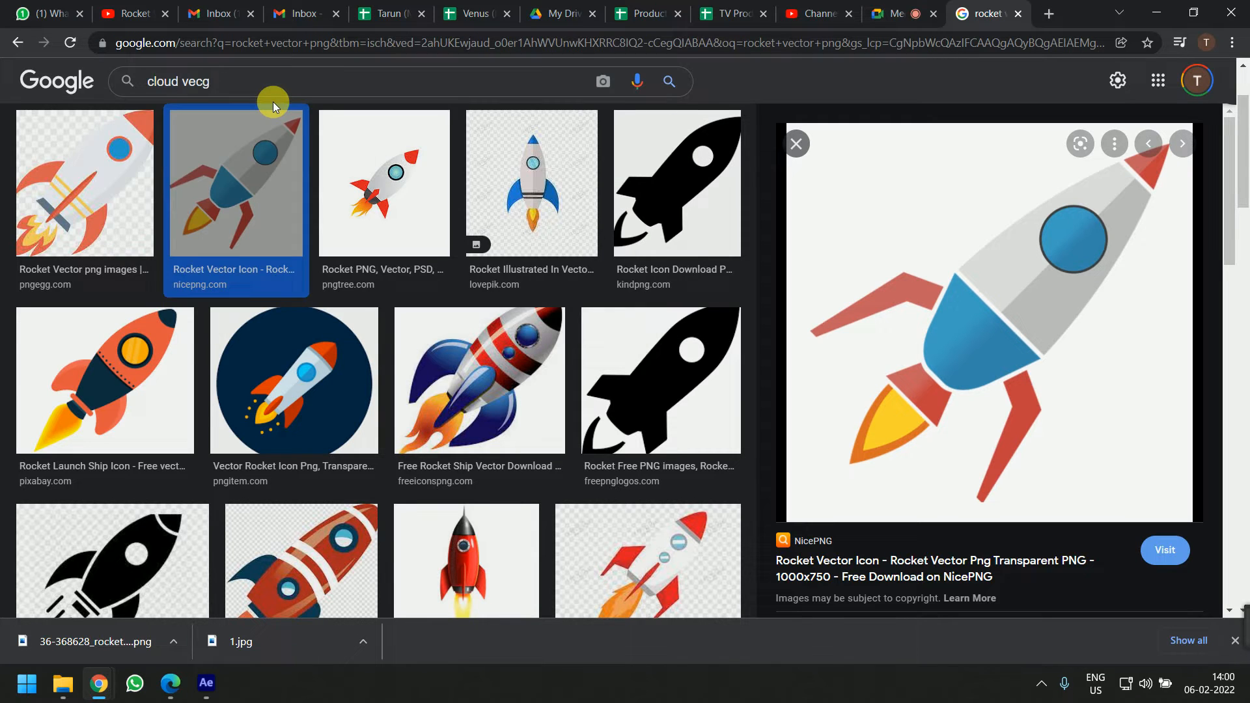
text(tor in png)
key(Return)
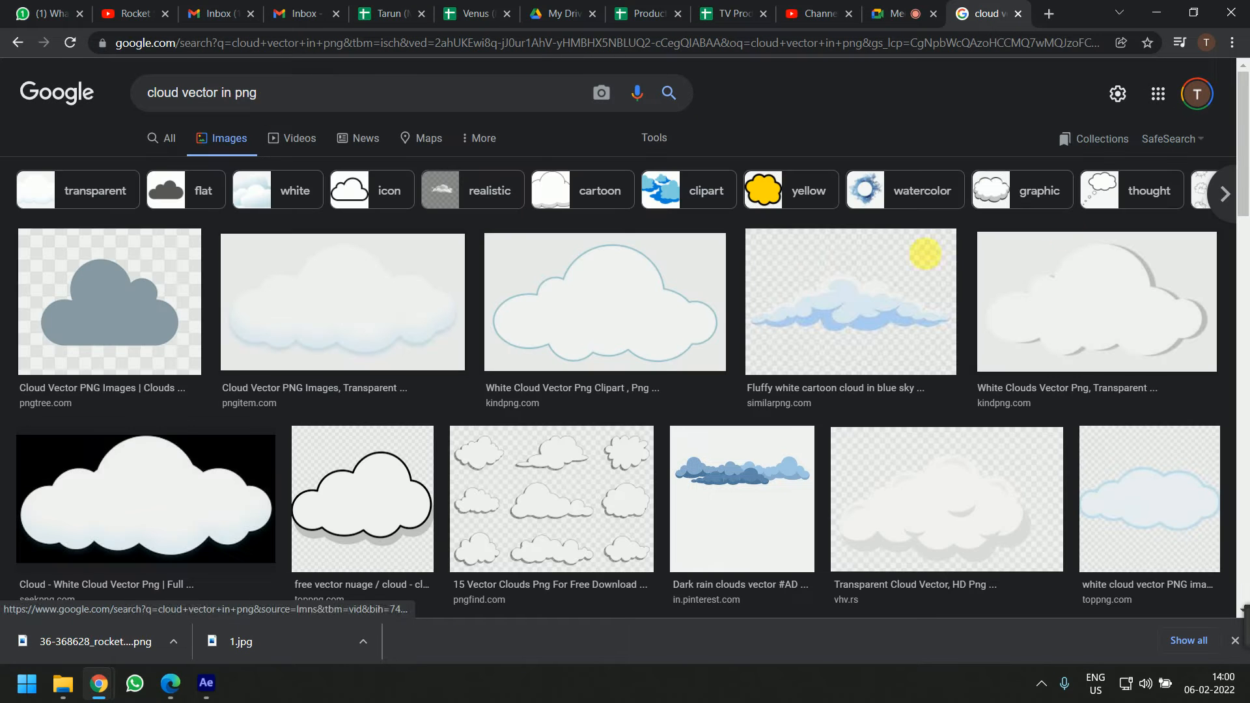
Save the grey cloud image from the first result to the Desktop as cloud-vector-icon-png_261806
click(173, 268)
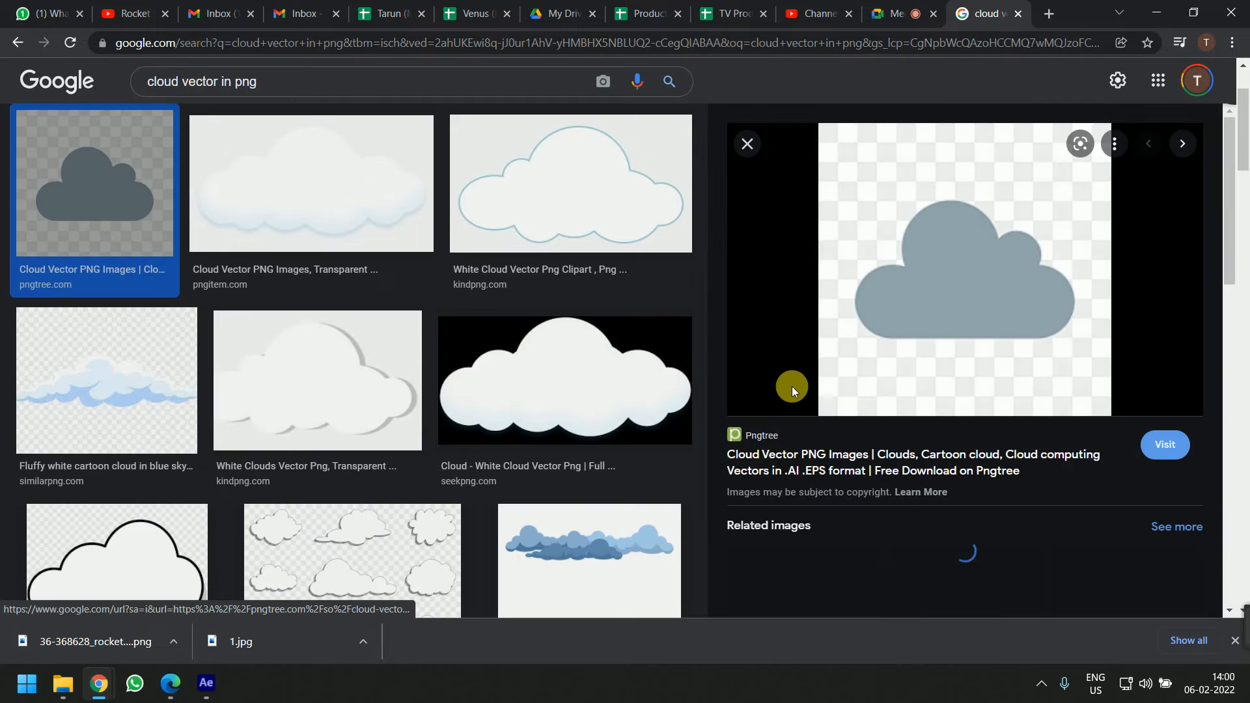
right_click(982, 242)
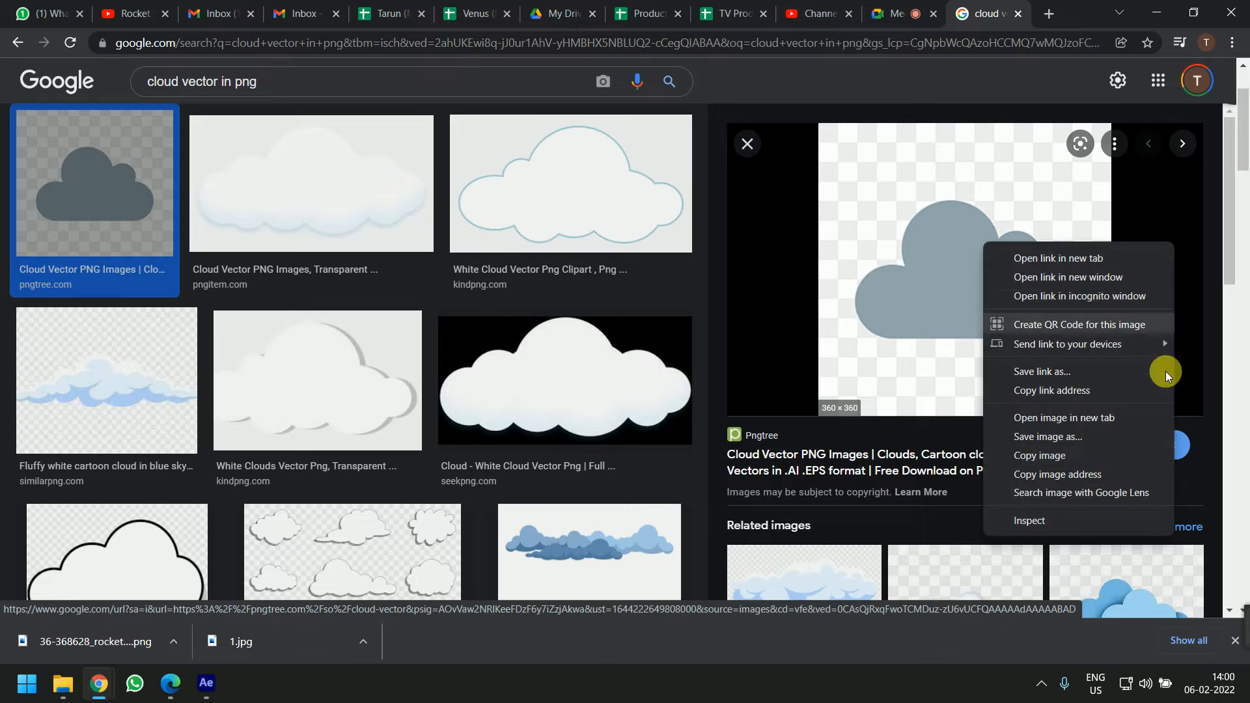
click(1096, 437)
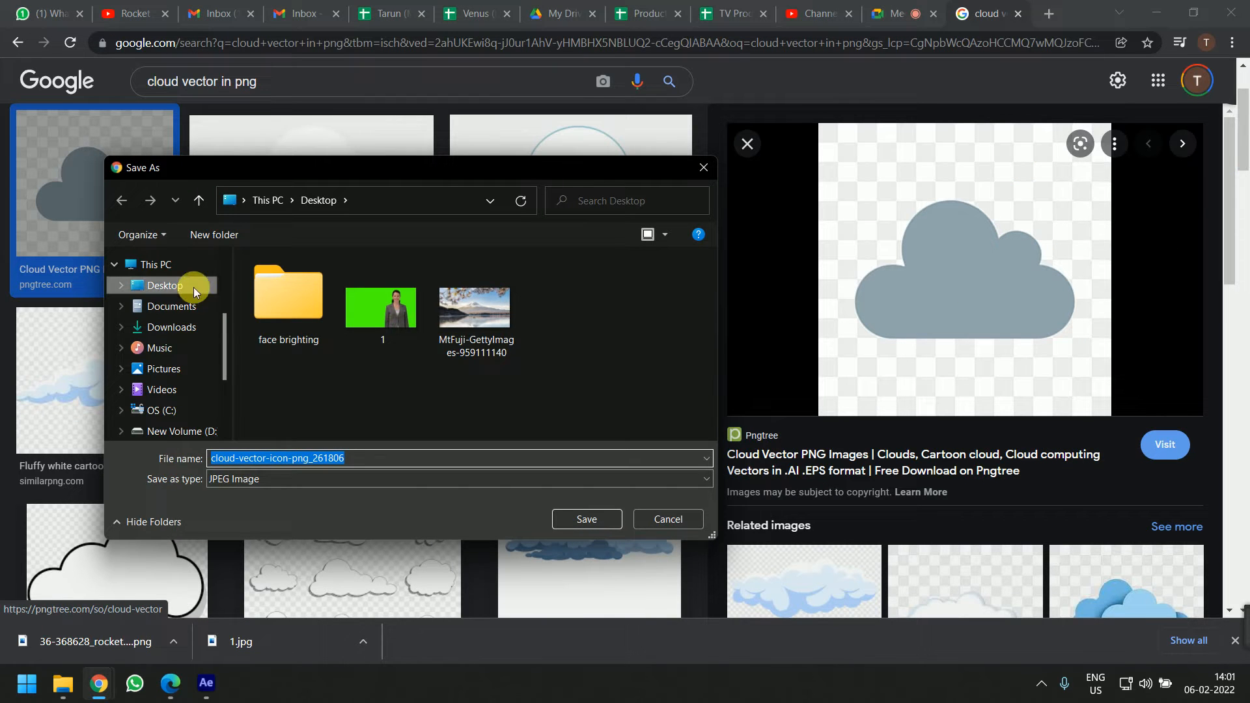
click(590, 516)
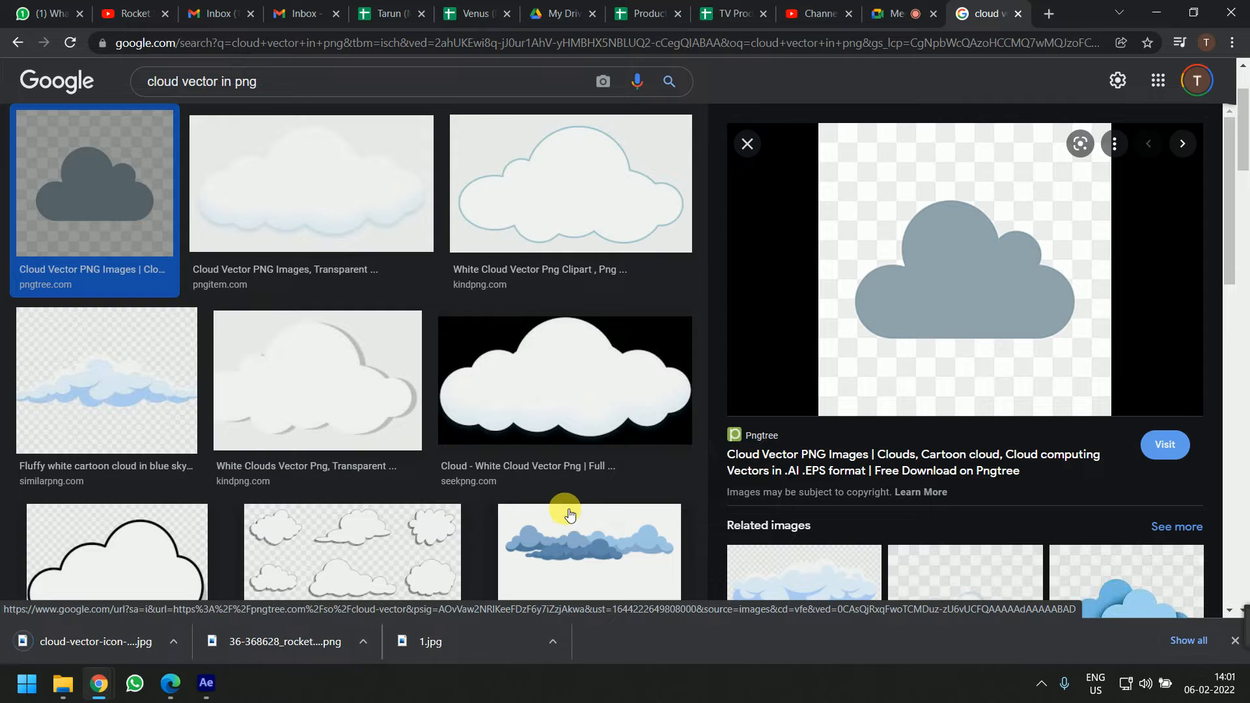
Import the saved cloud image from the Desktop into Comp 1 as a new top layer
key(super+d)
drag(98, 270, 697, 459)
key(super+d)
key(alt+Tab)
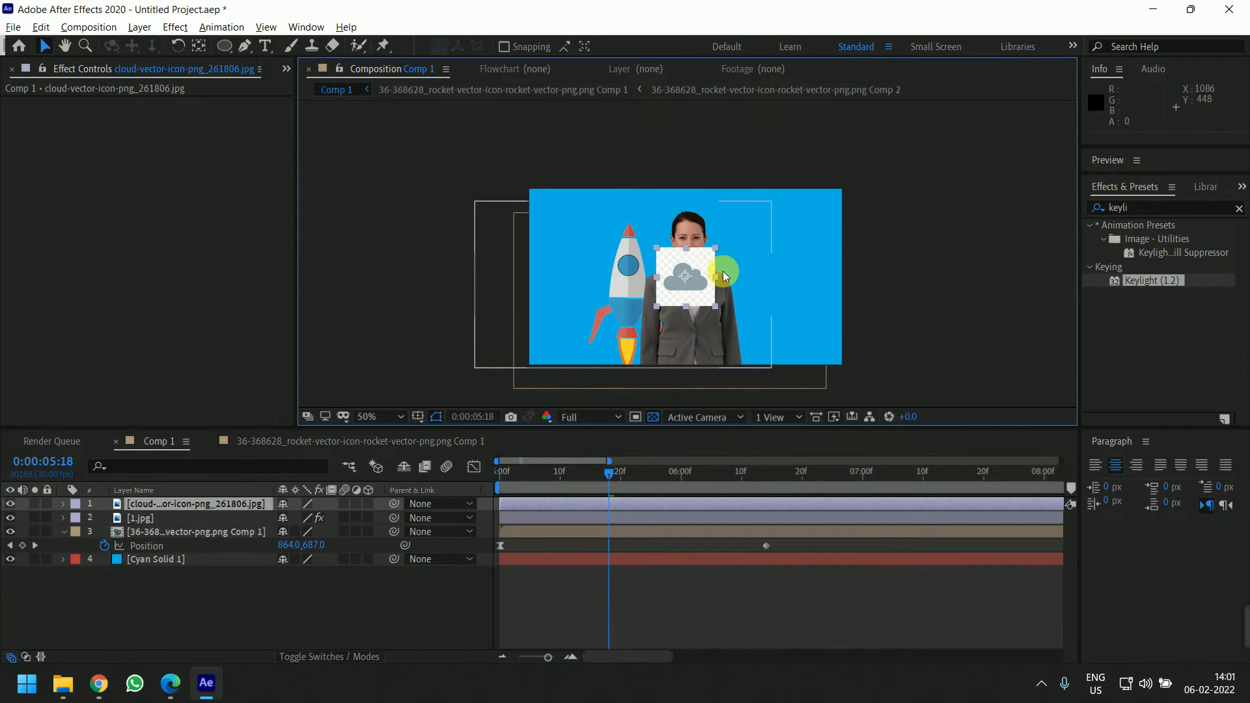
Apply Levels to the cloud layer, setting Input Black to 62 and Input White to 228
scroll(723, 271, up, 2)
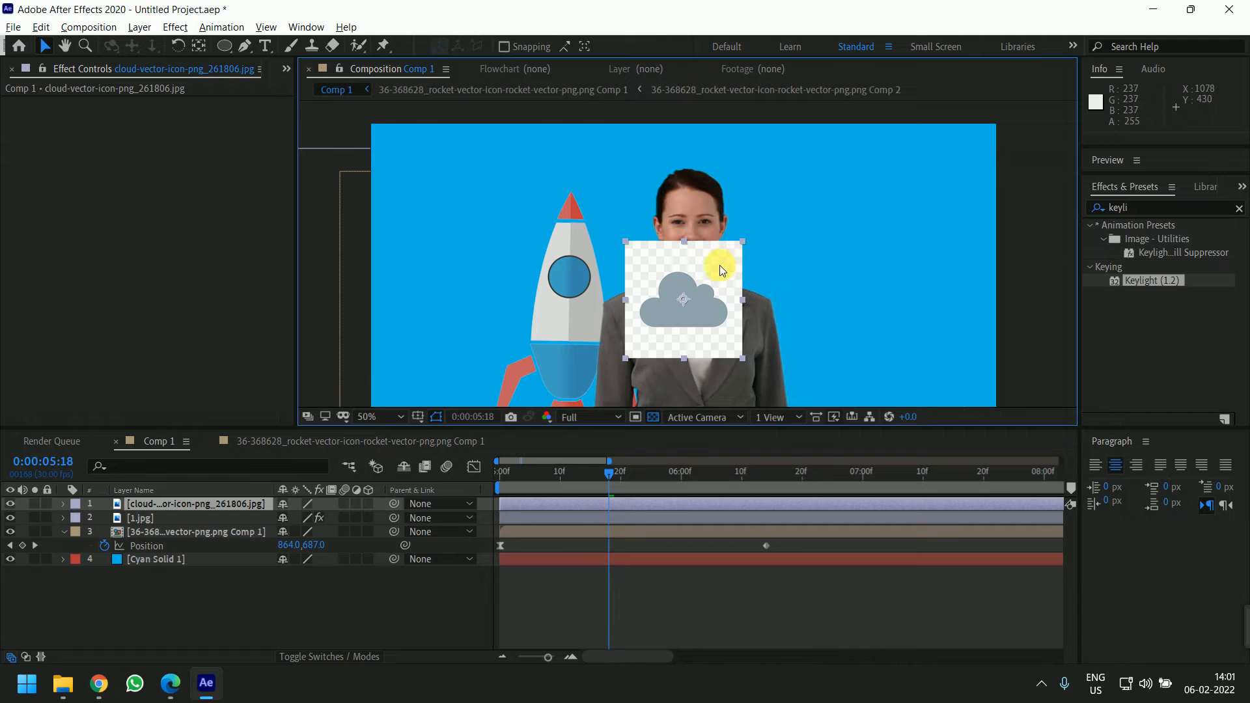
click(1150, 313)
drag(1139, 207, 1044, 234)
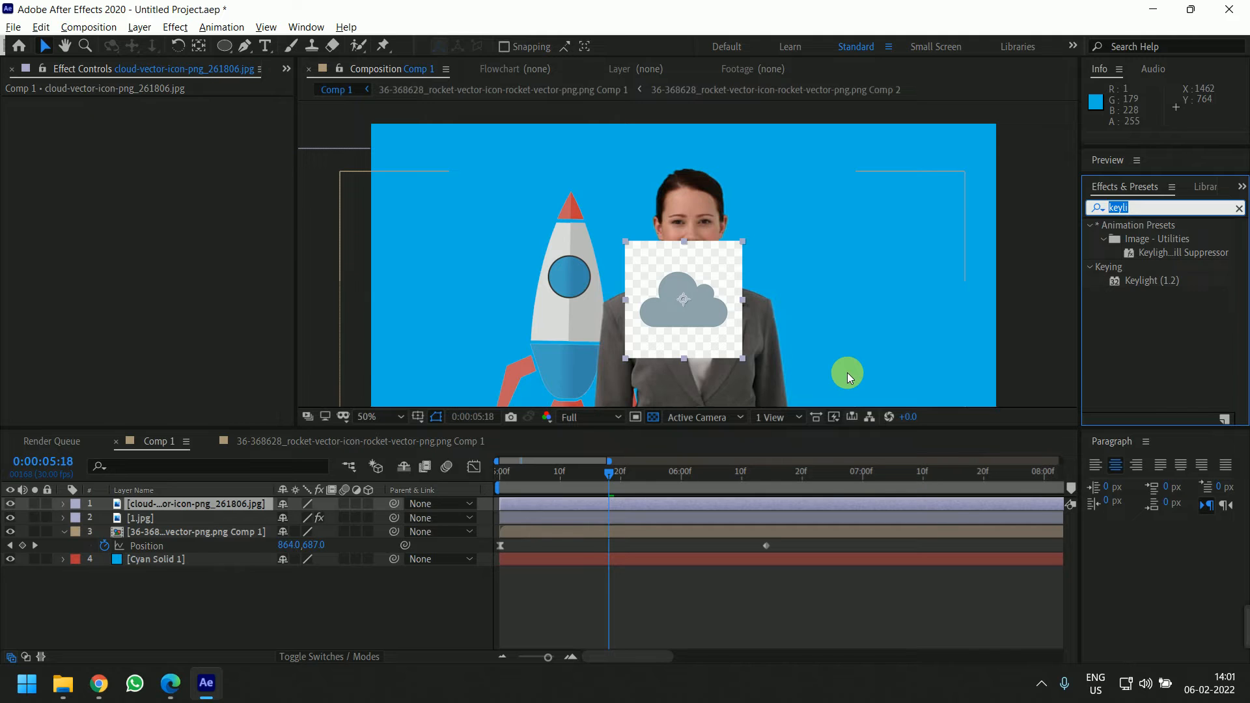
text(level)
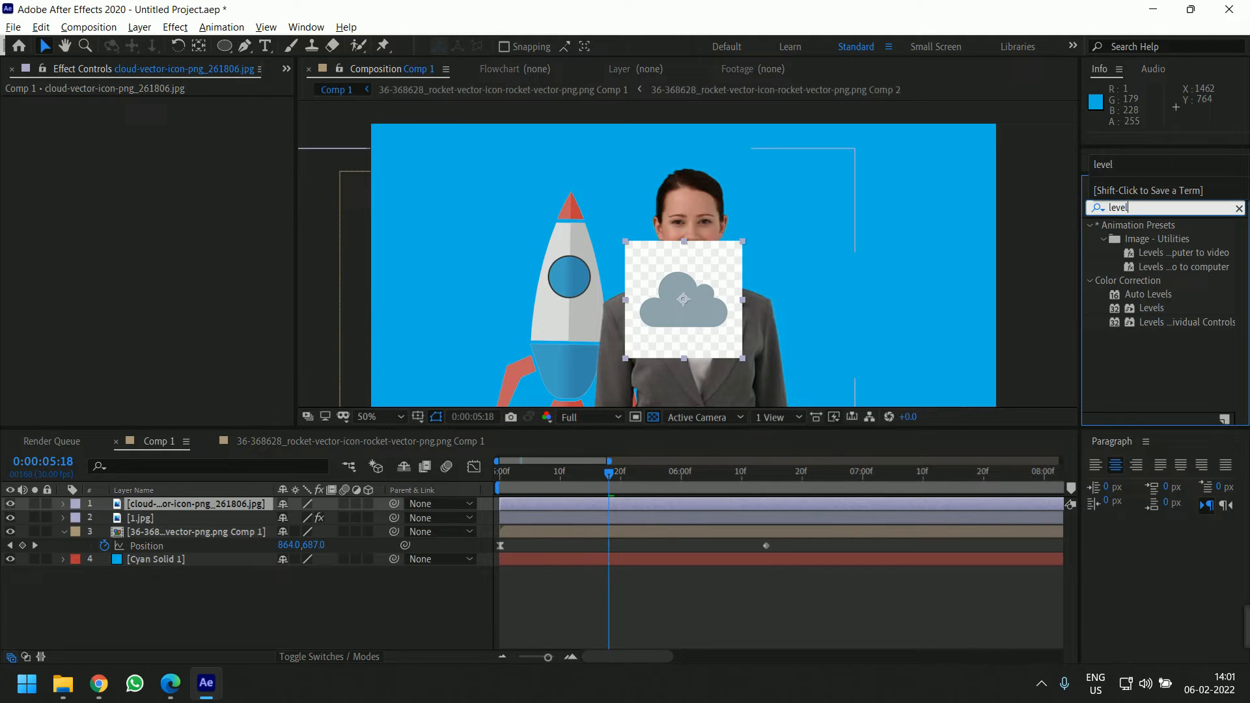
drag(1149, 308, 677, 319)
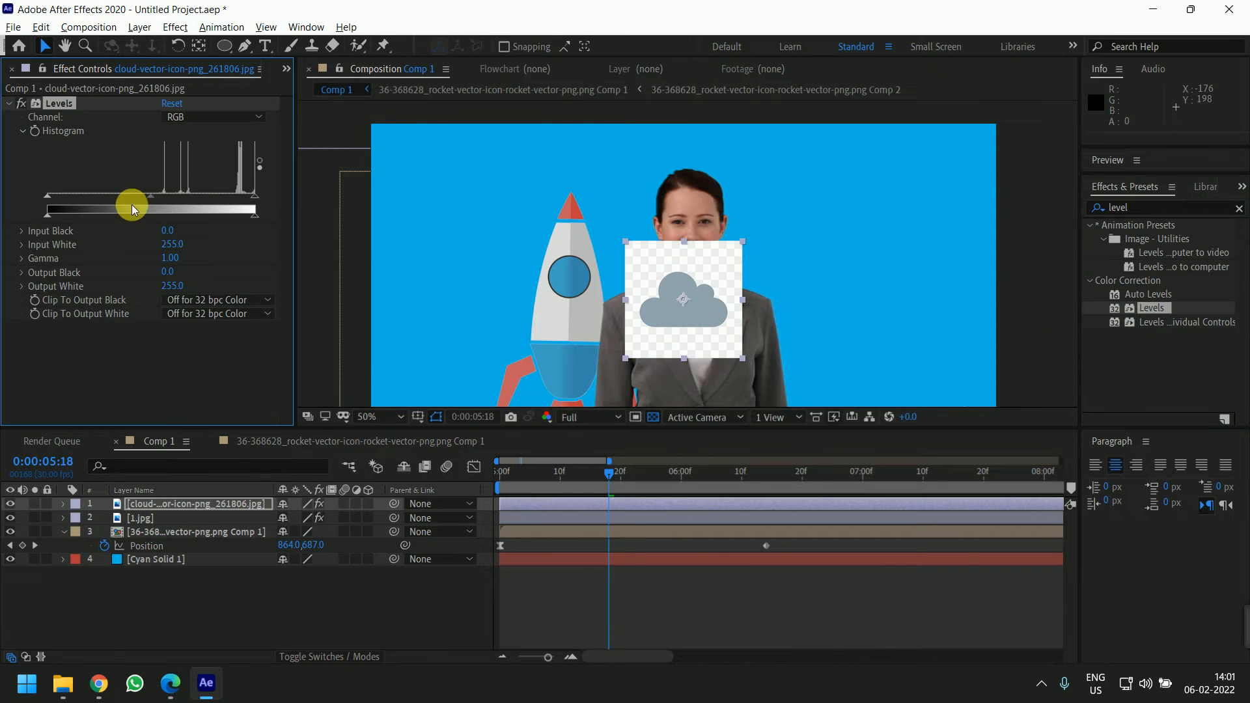
drag(47, 195, 97, 196)
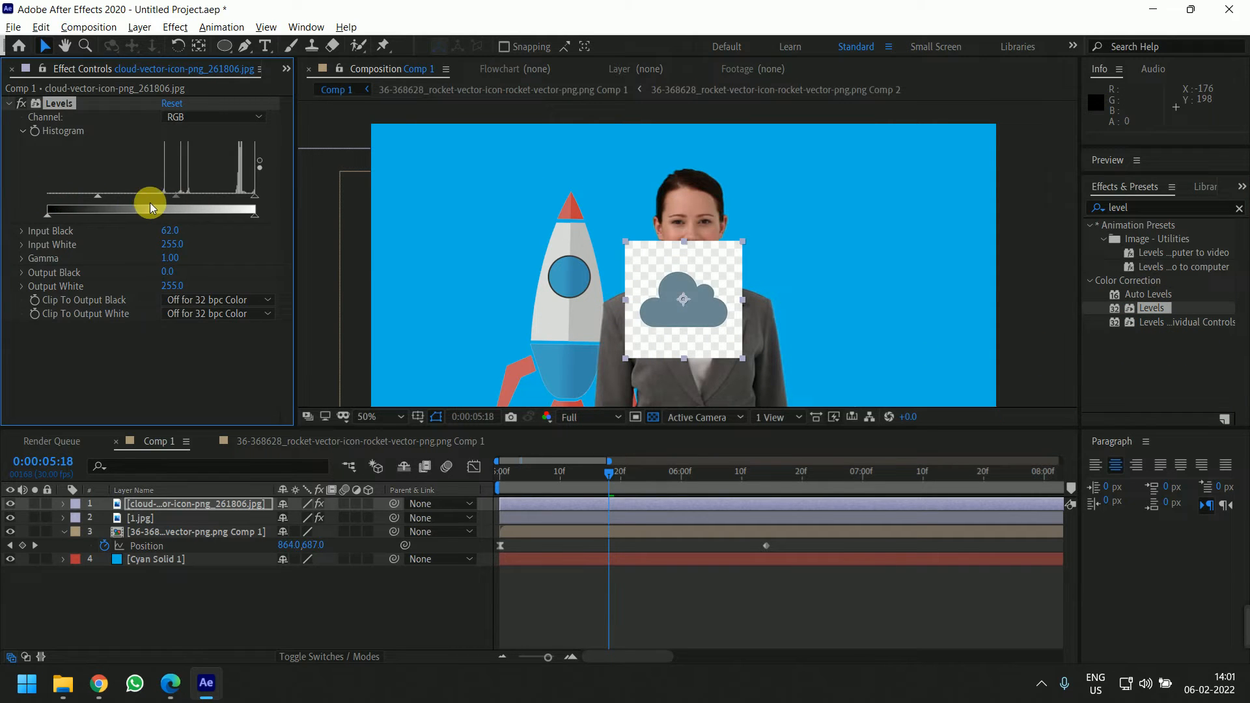
drag(253, 195, 183, 194)
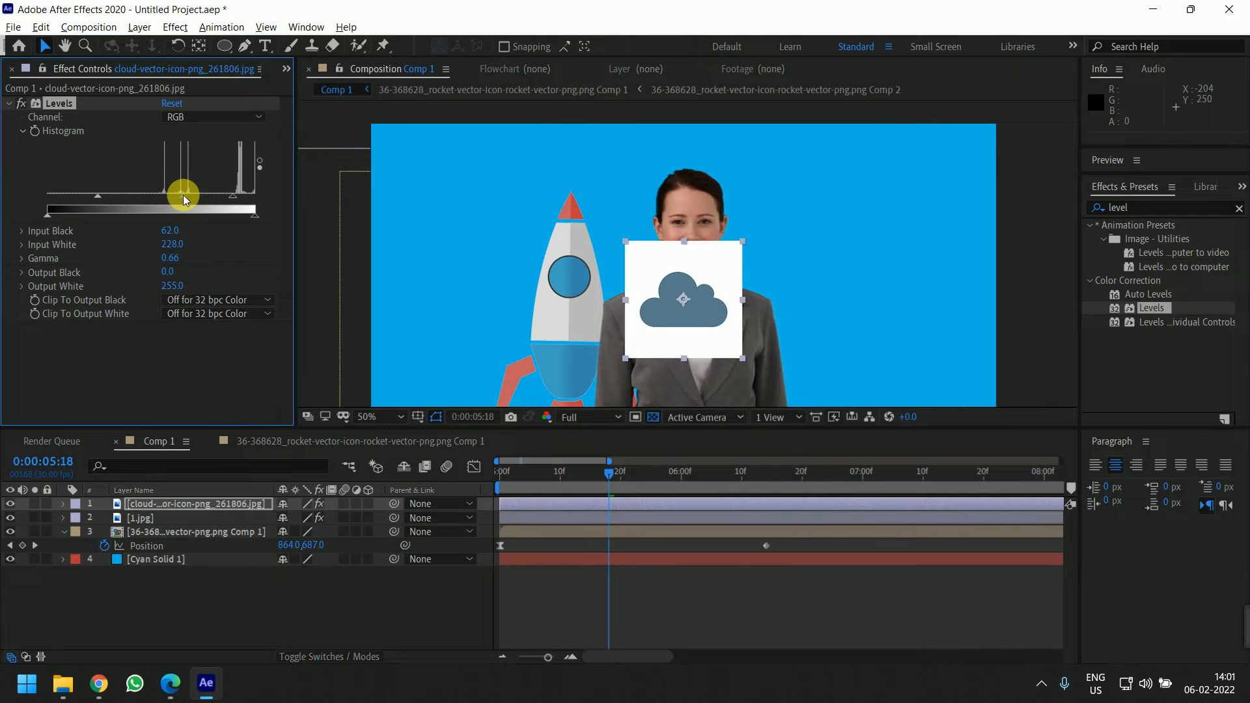
Apply Keylight to the cloud layer and sample the cloud's white background as the screen colour
click(1154, 208)
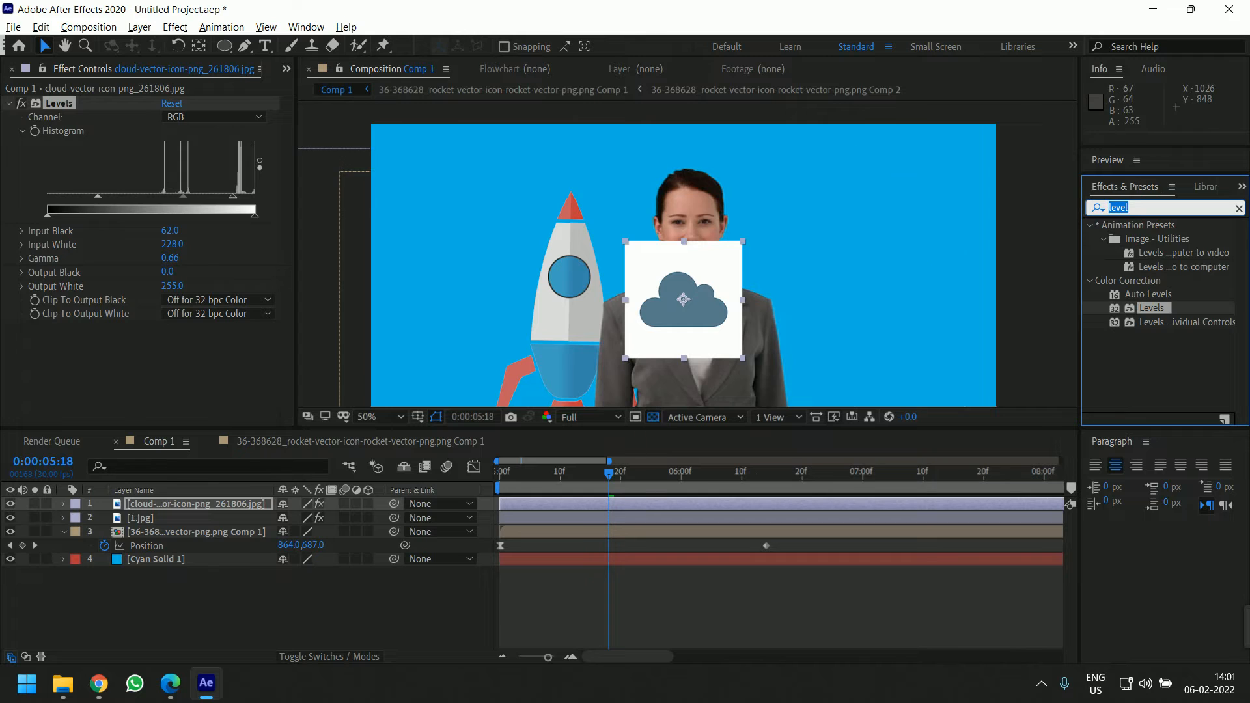
text(ultra)
key(BackSpace)
key(BackSpace)
key(BackSpace)
key(BackSpace)
key(BackSpace)
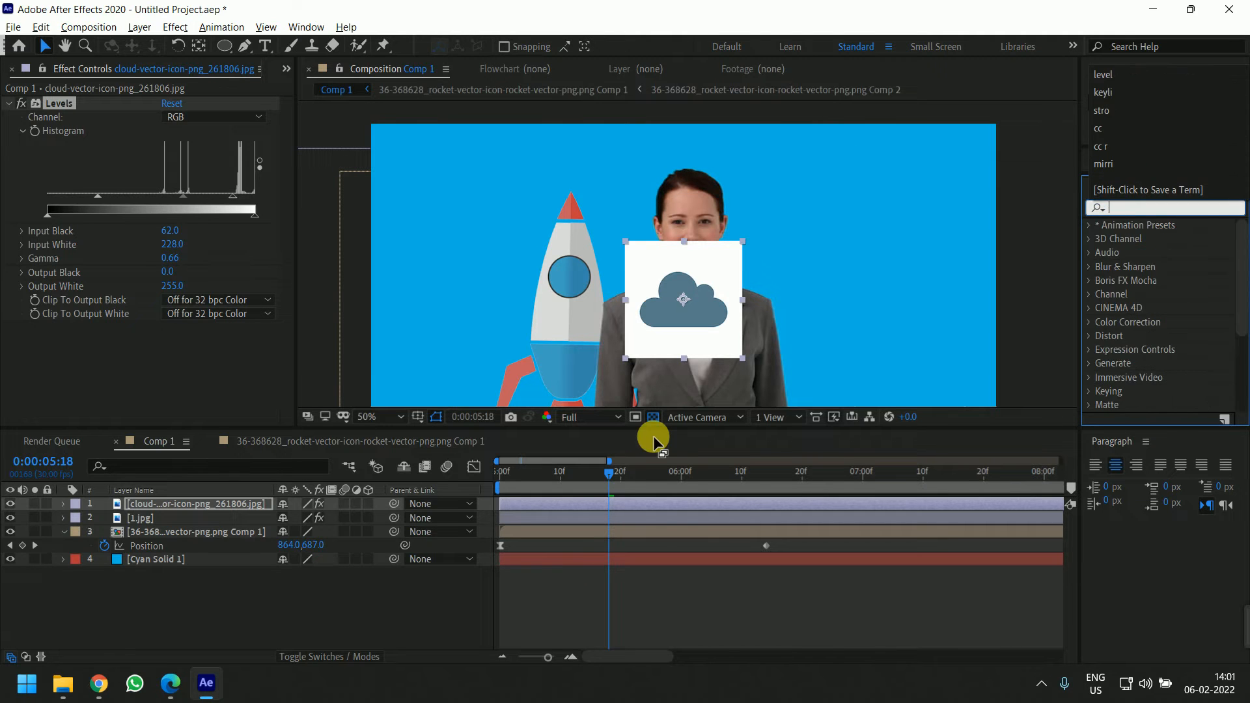
text(key)
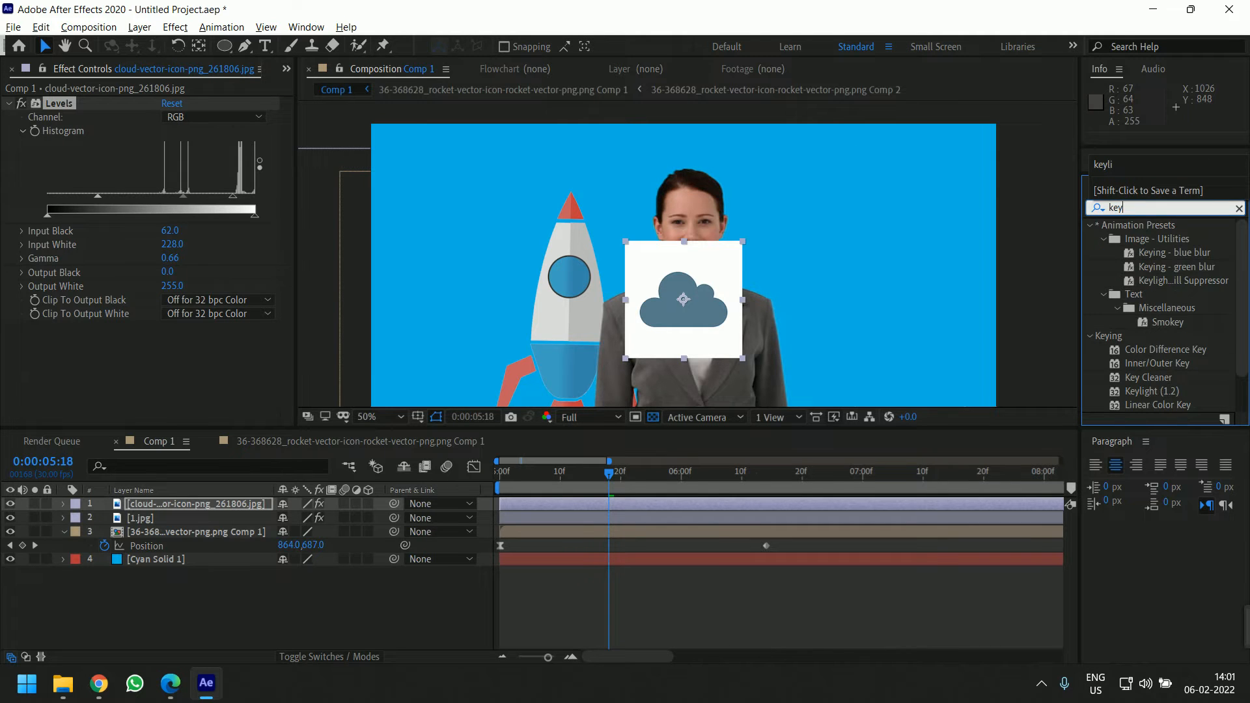
click(1146, 390)
scroll(1169, 306, down, 1)
drag(1143, 354, 697, 315)
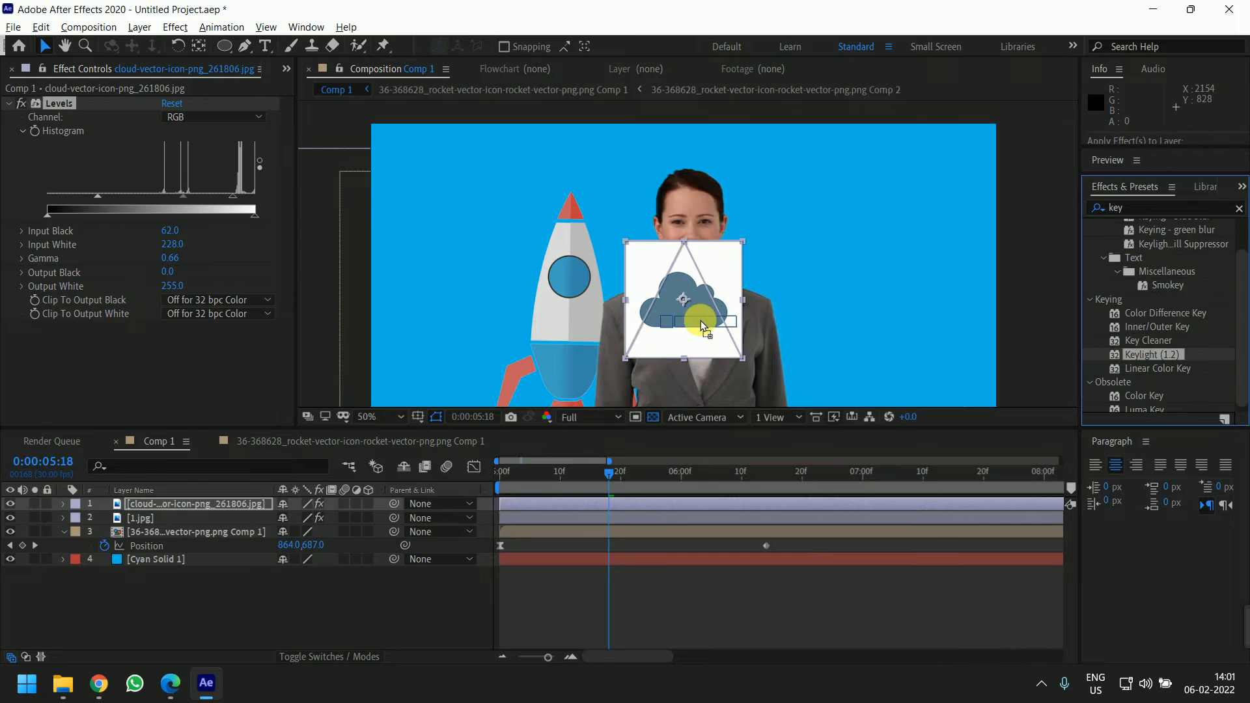
click(192, 252)
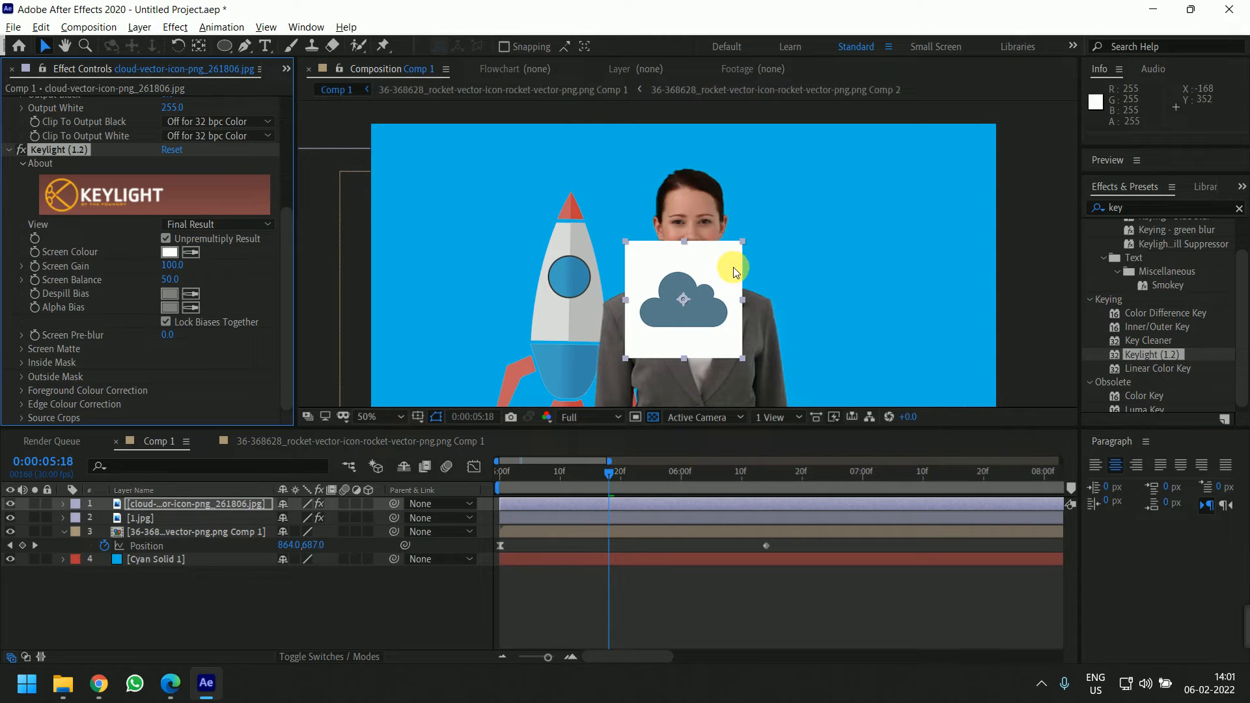
click(682, 357)
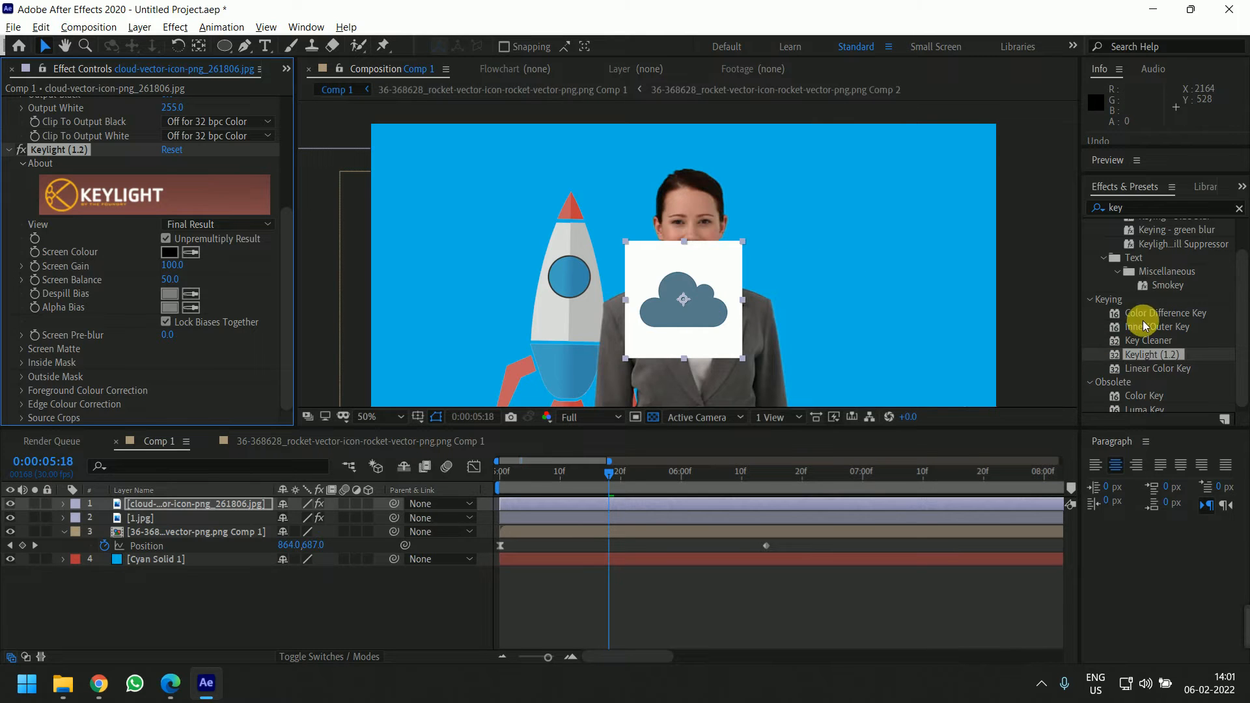
Apply Color Key to the cloud layer and remove its Keylight effect
drag(1143, 394, 656, 303)
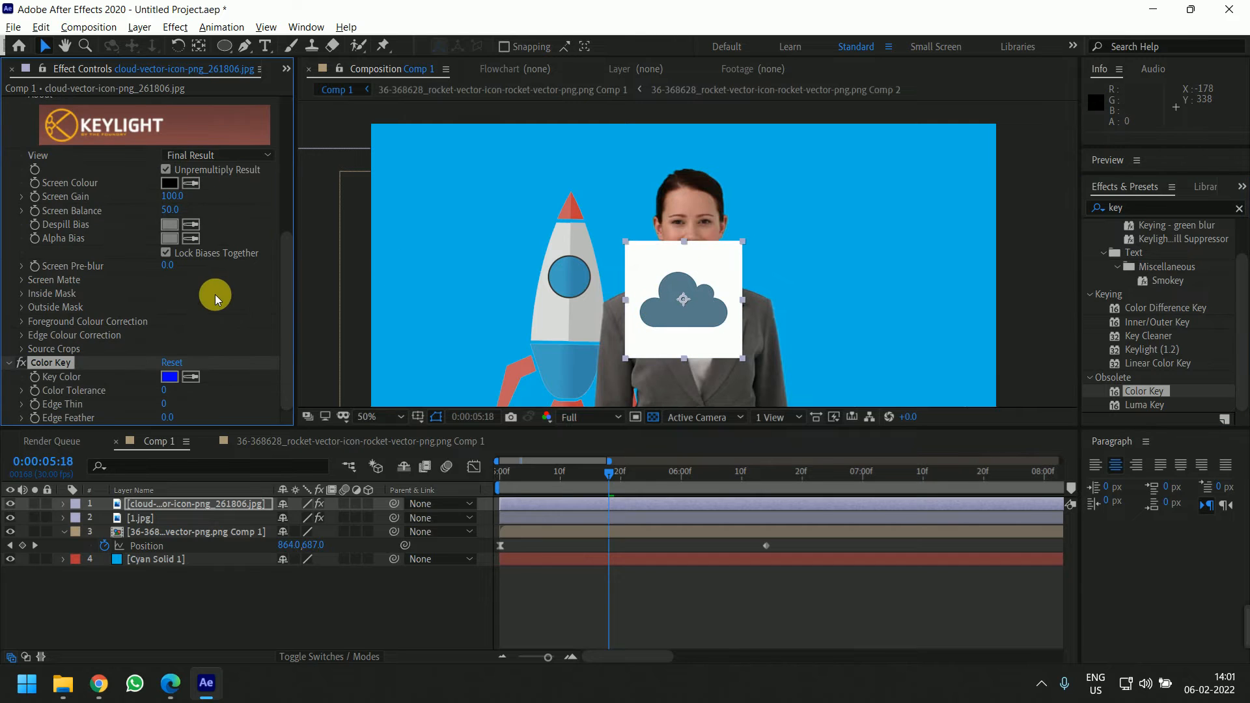
scroll(81, 104, up, 5)
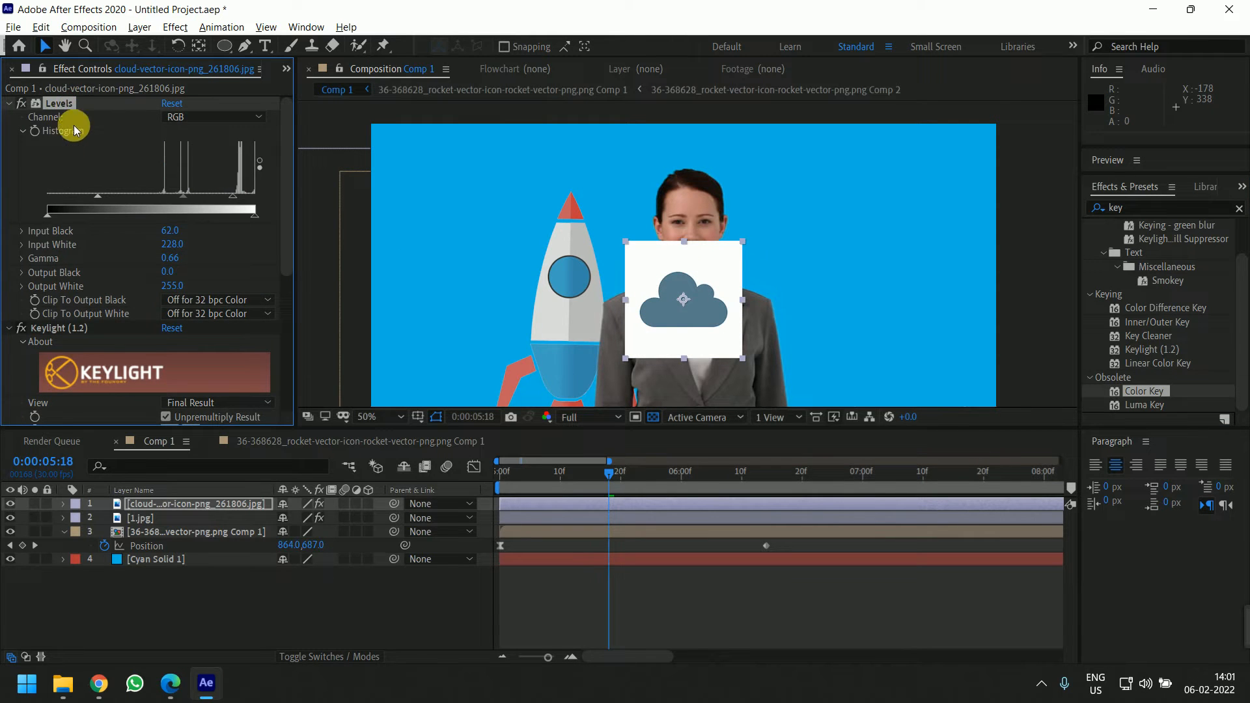
scroll(88, 287, down, 5)
click(76, 144)
key(Delete)
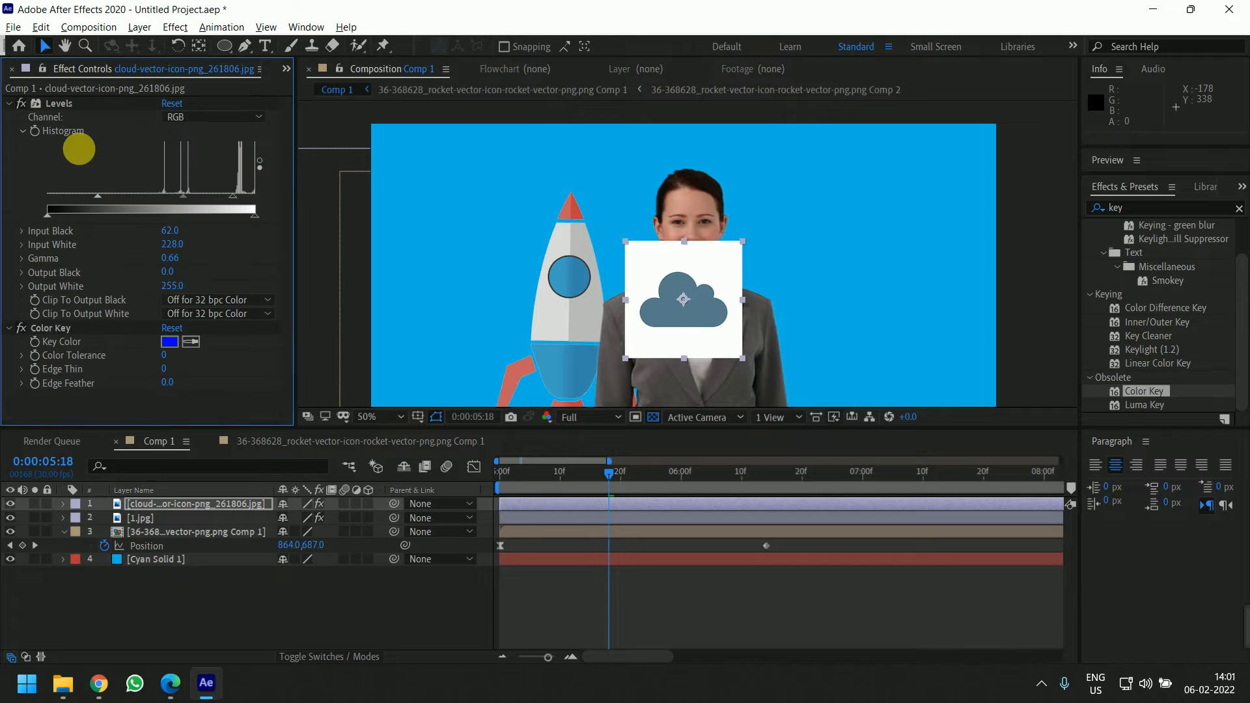
Sample the cloud's white background as the Color Key's key colour to remove it
click(190, 341)
click(720, 280)
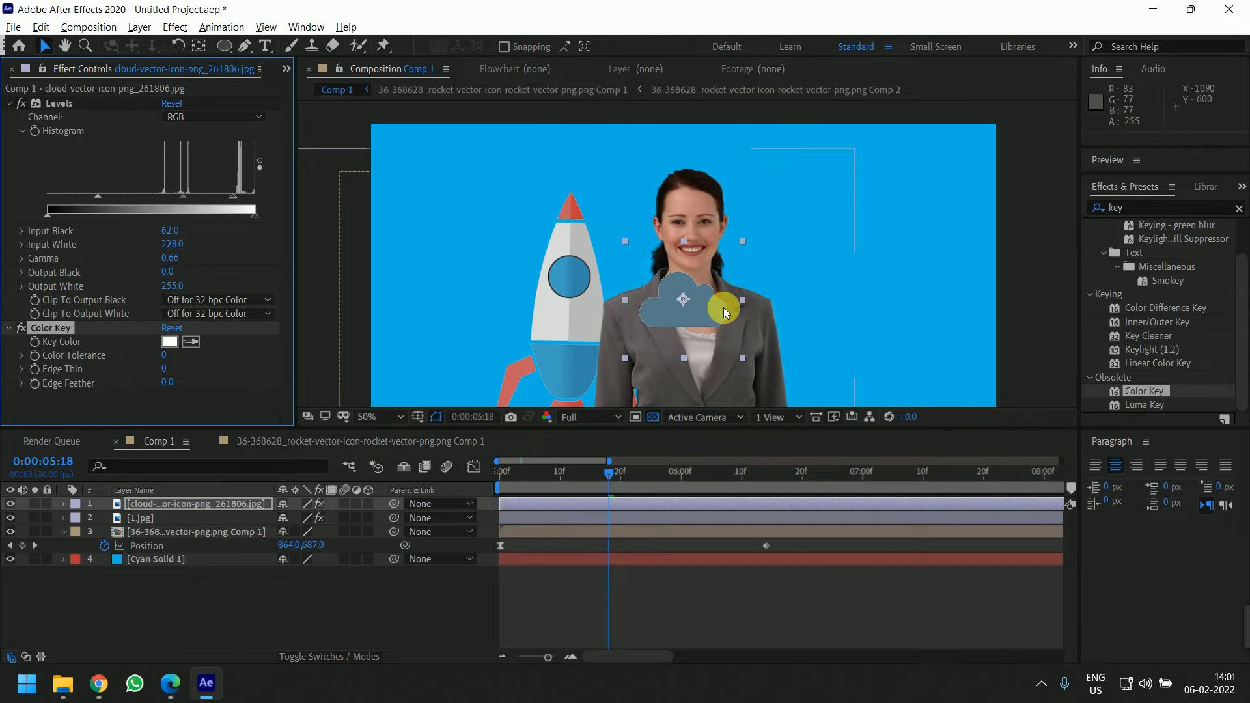
scroll(716, 312, up, 1)
drag(753, 335, 762, 240)
scroll(730, 269, up, 1)
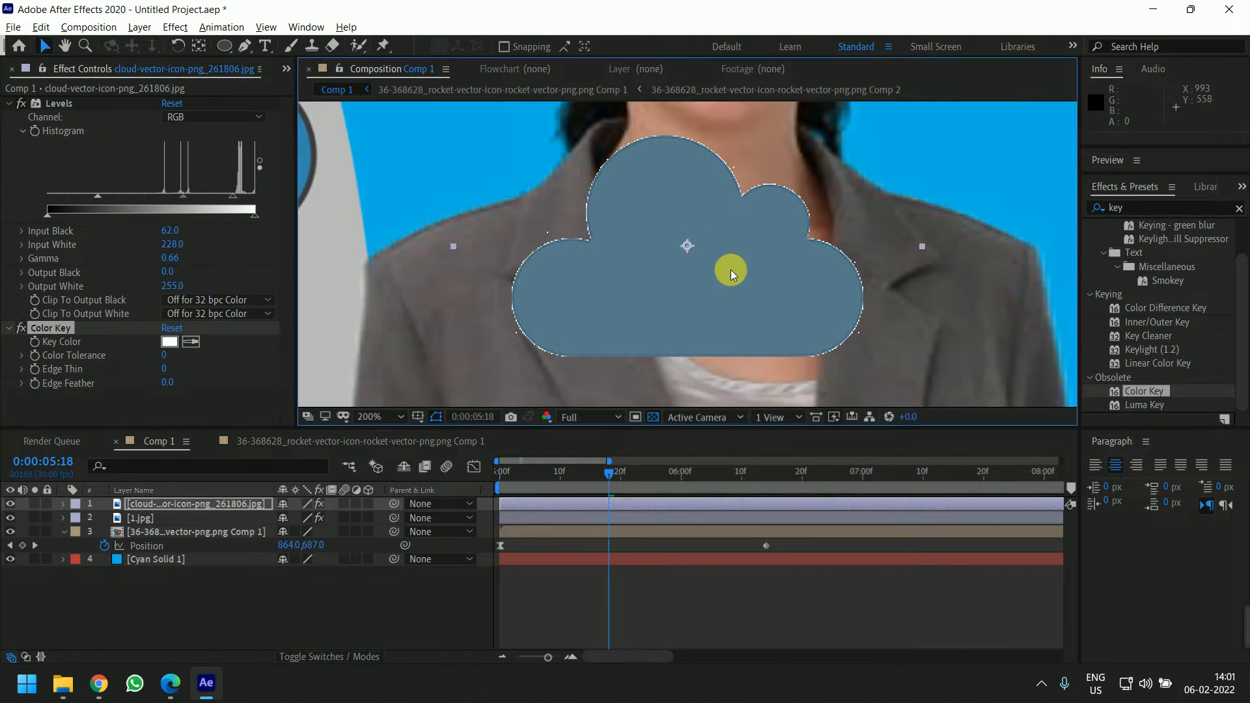
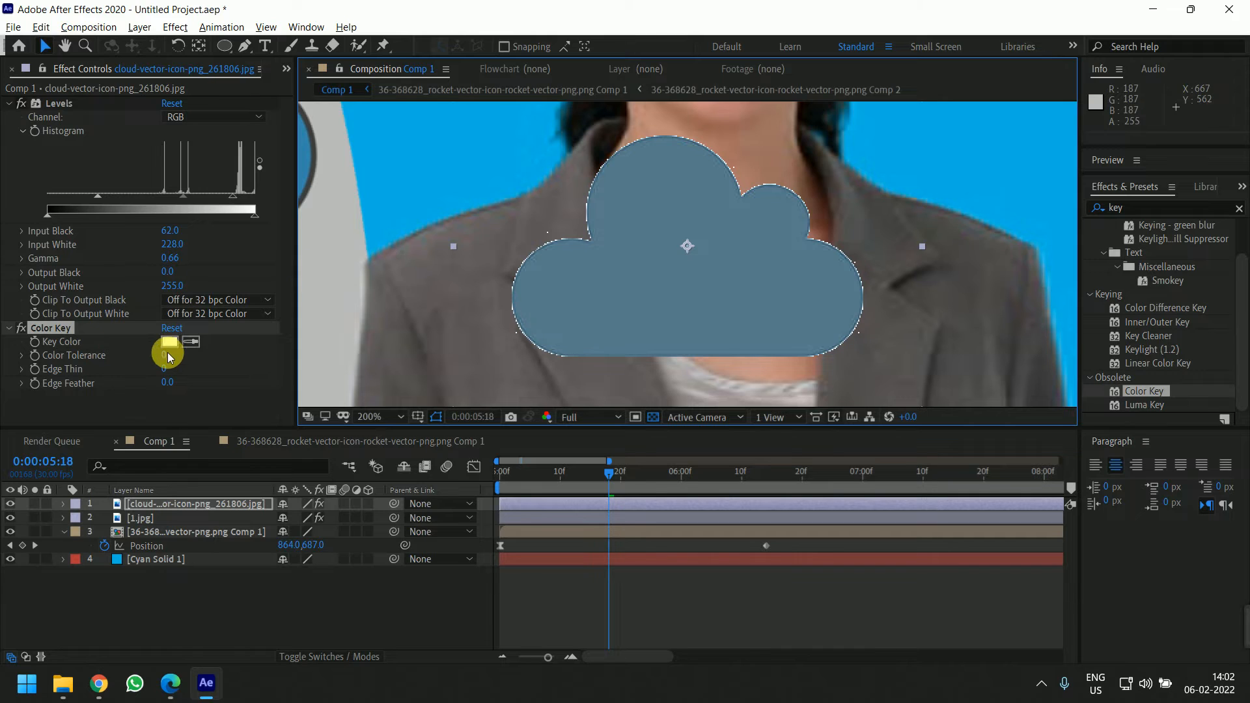
Set the Color Key's Color Tolerance to 8, Edge Thin to 1 and Edge Feather to 1.5
drag(166, 354, 177, 357)
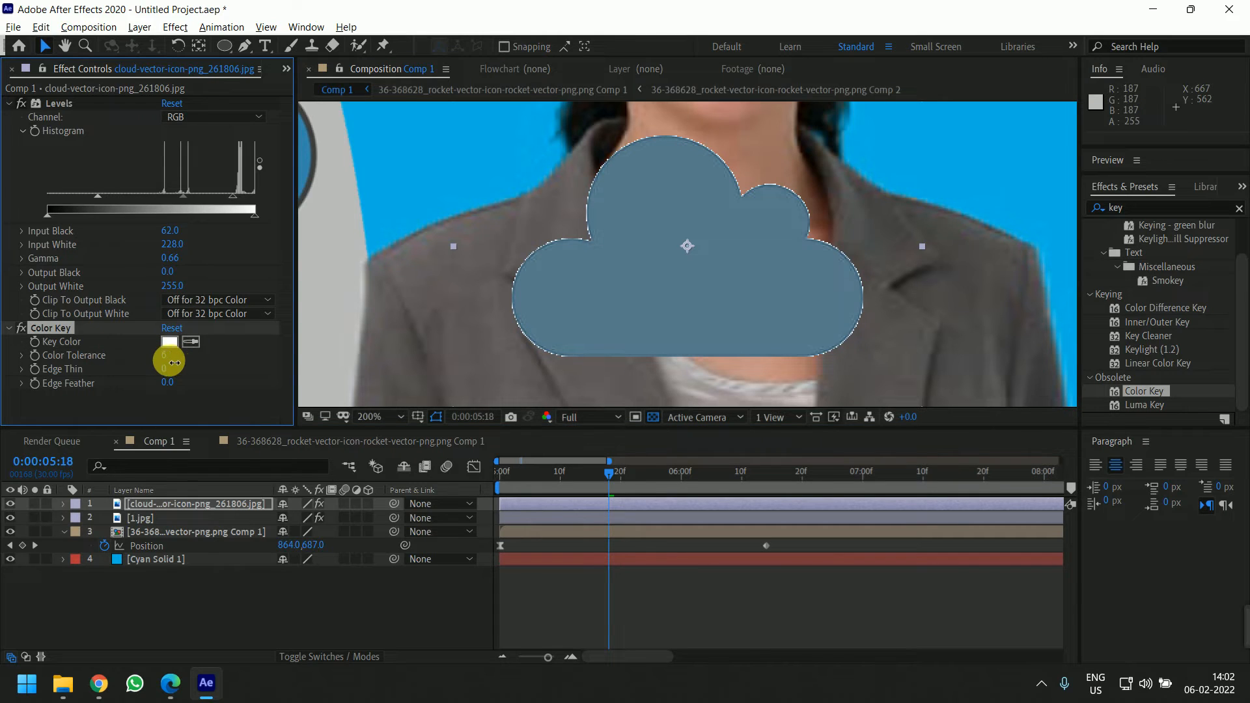
click(186, 373)
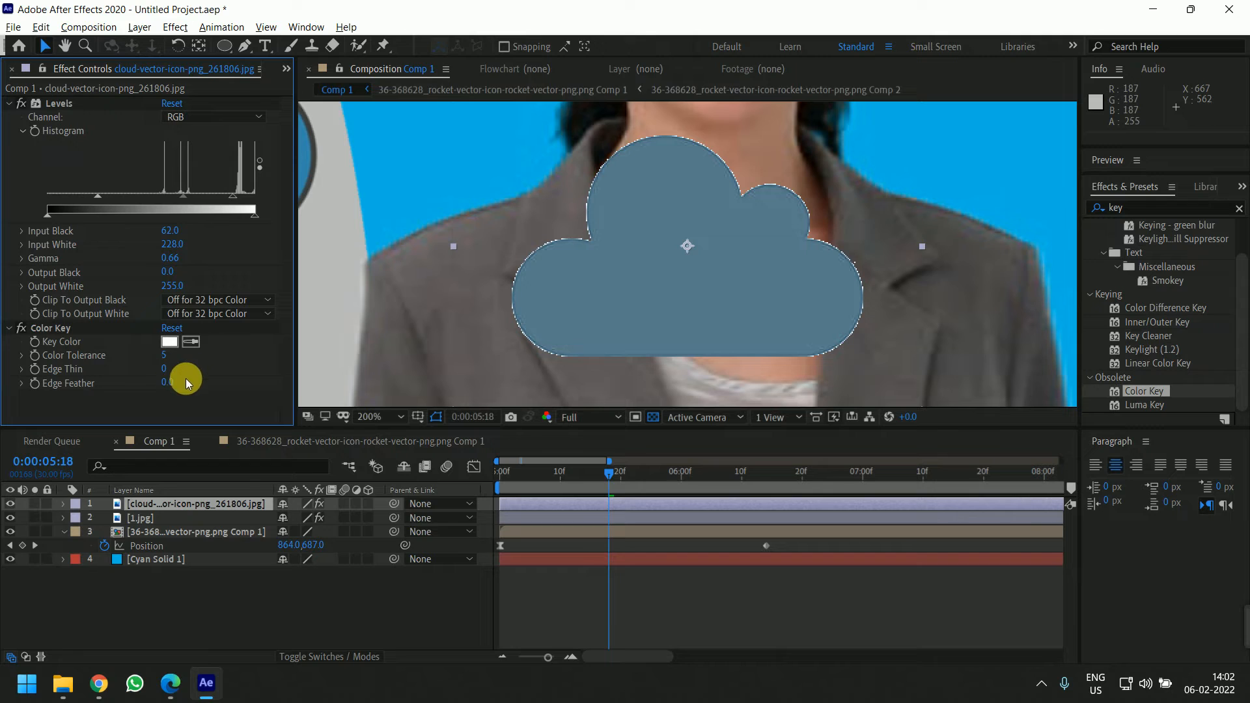
mouse_move(174, 385)
mouse_down()
mouse_move(151, 384)
mouse_move(172, 384)
mouse_move(159, 357)
mouse_move(163, 381)
mouse_move(207, 368)
mouse_move(181, 369)
mouse_move(192, 370)
mouse_up()
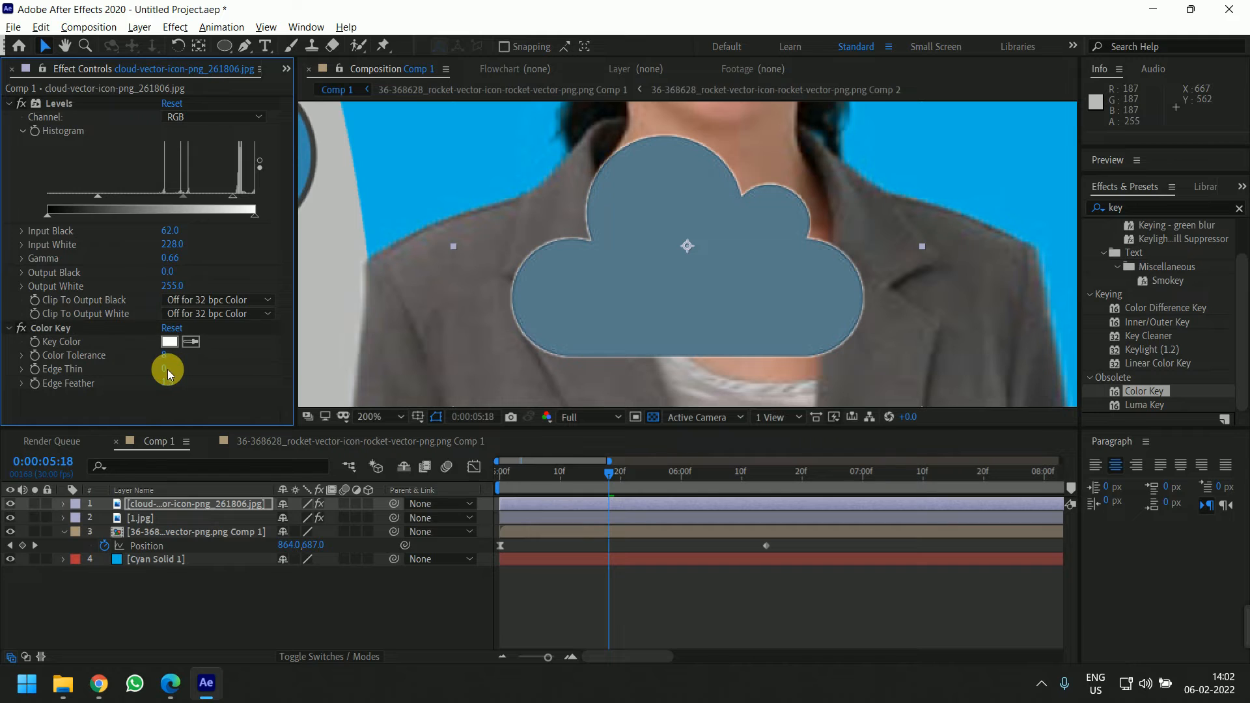
click(166, 369)
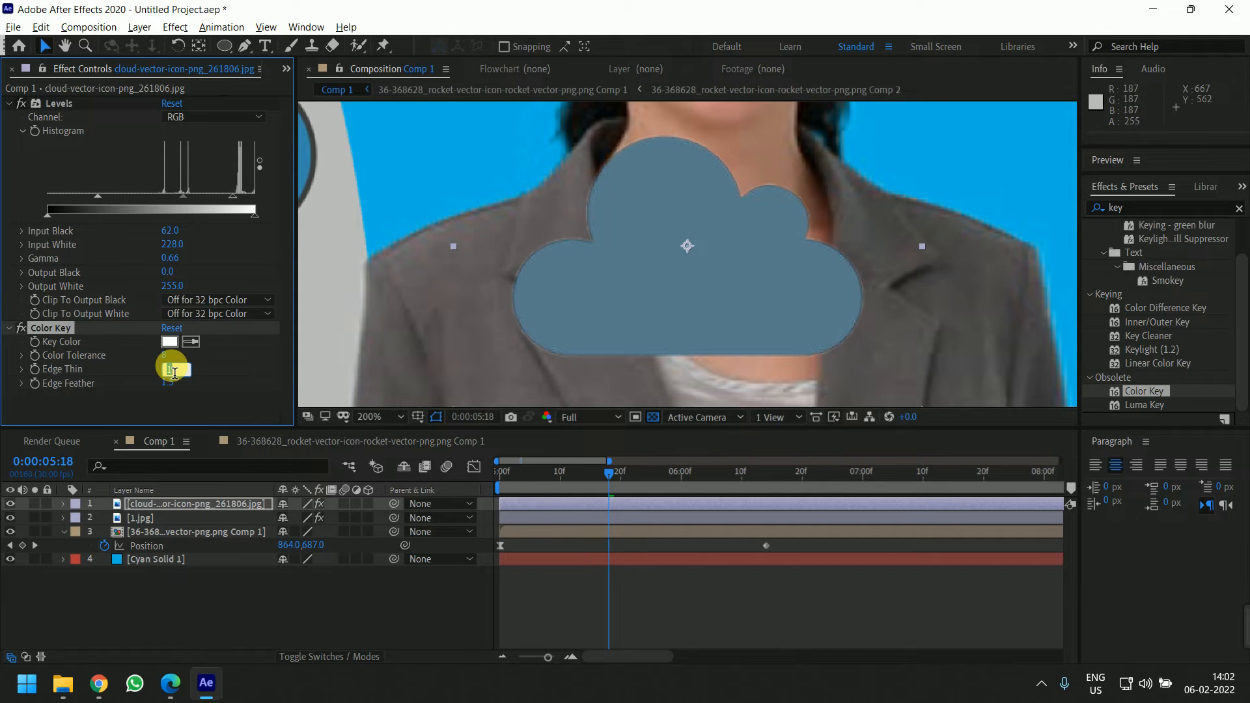
scroll(670, 257, down, 4)
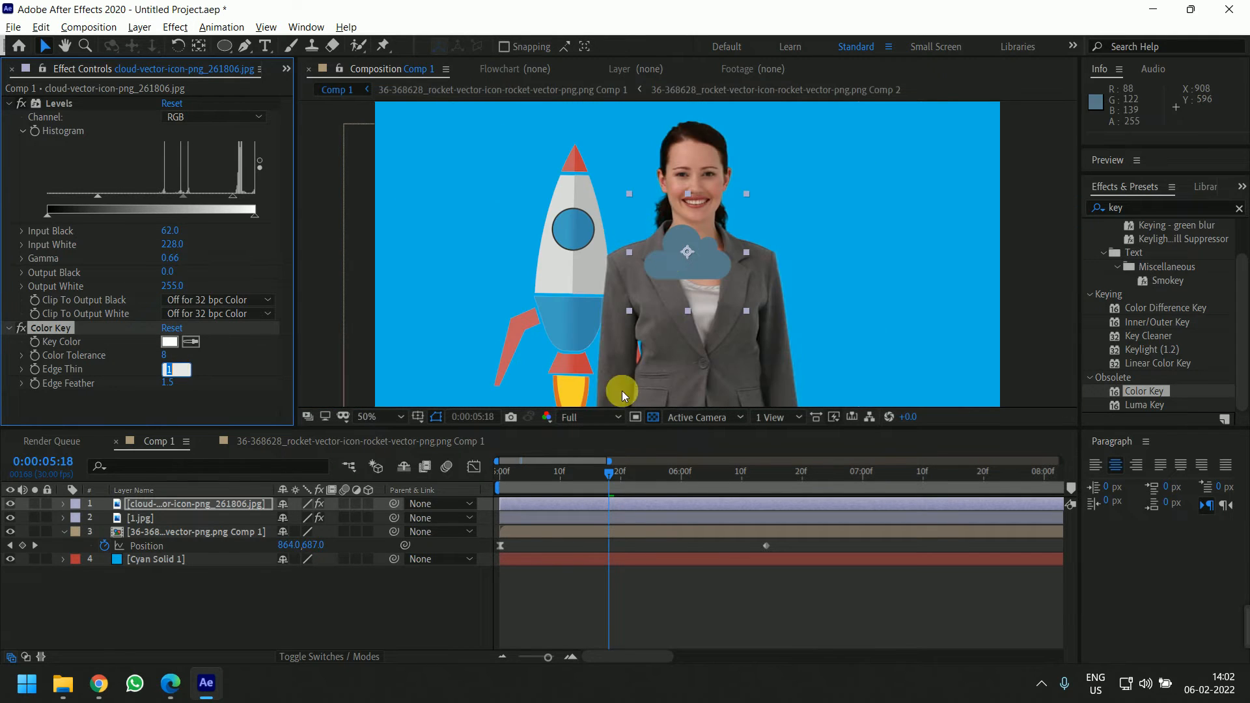
click(390, 628)
click(657, 269)
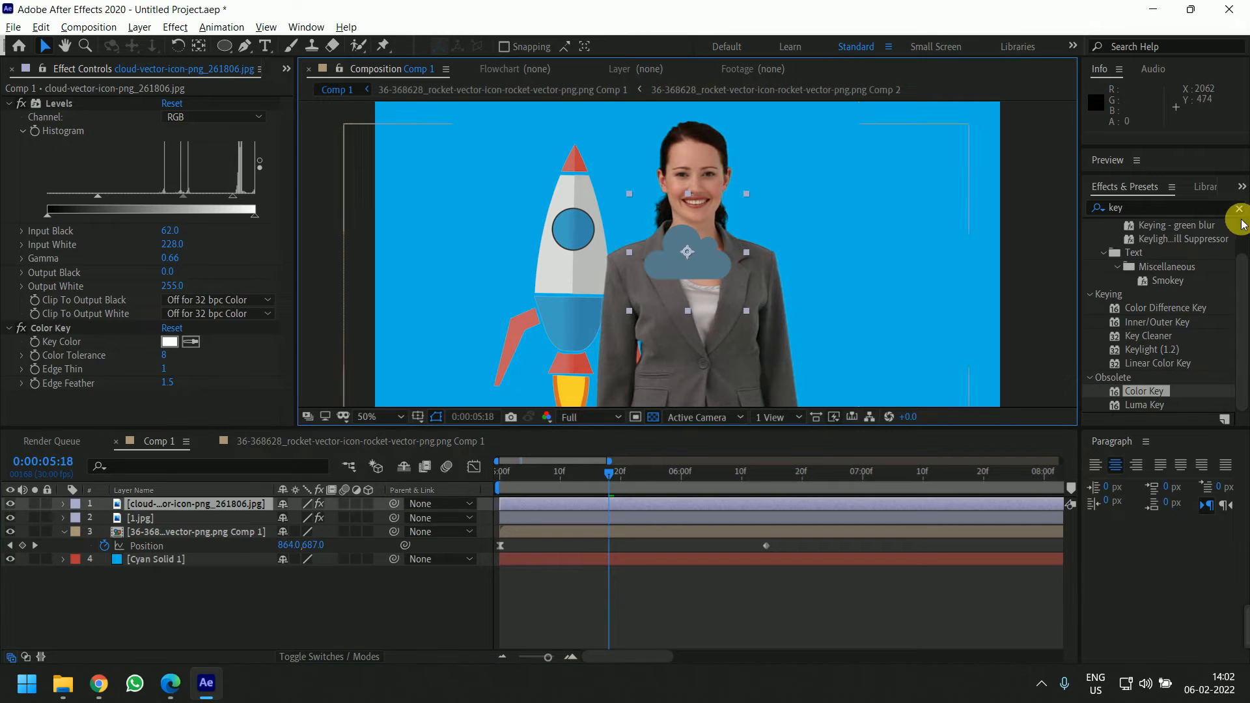
Try a white Fill effect on the cloud layer, then delete it
click(1132, 207)
text(fill)
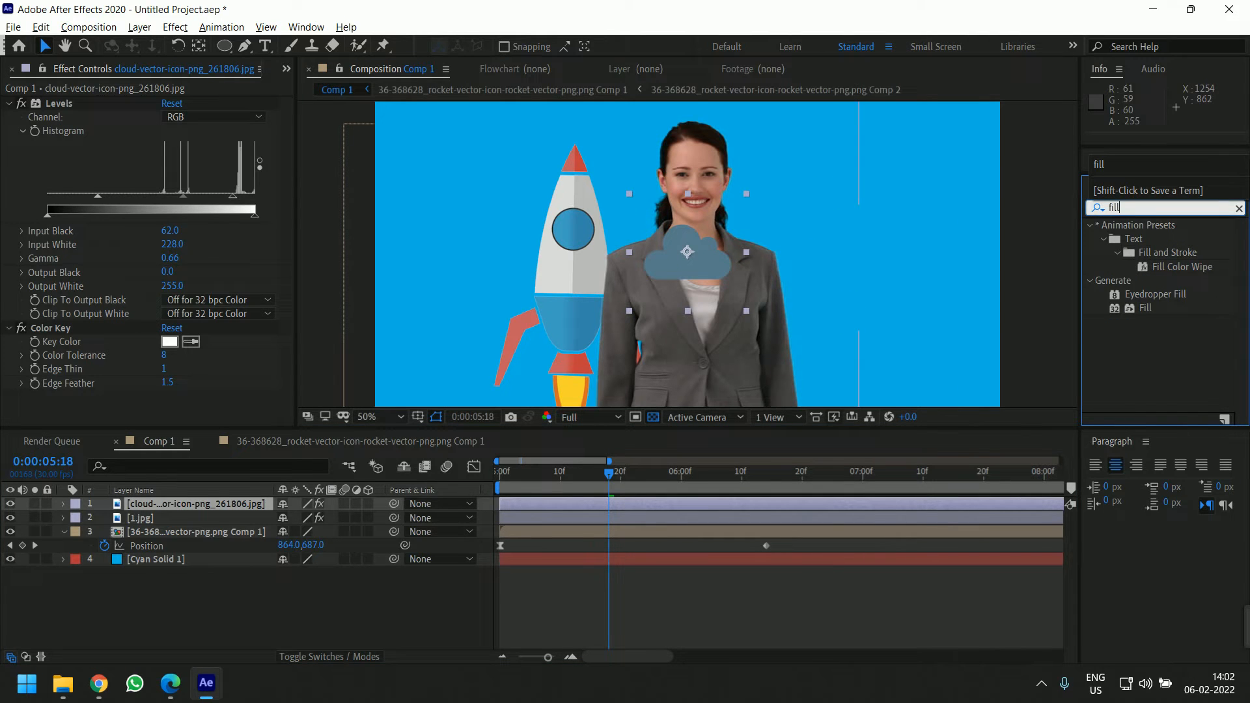
drag(1144, 307, 690, 277)
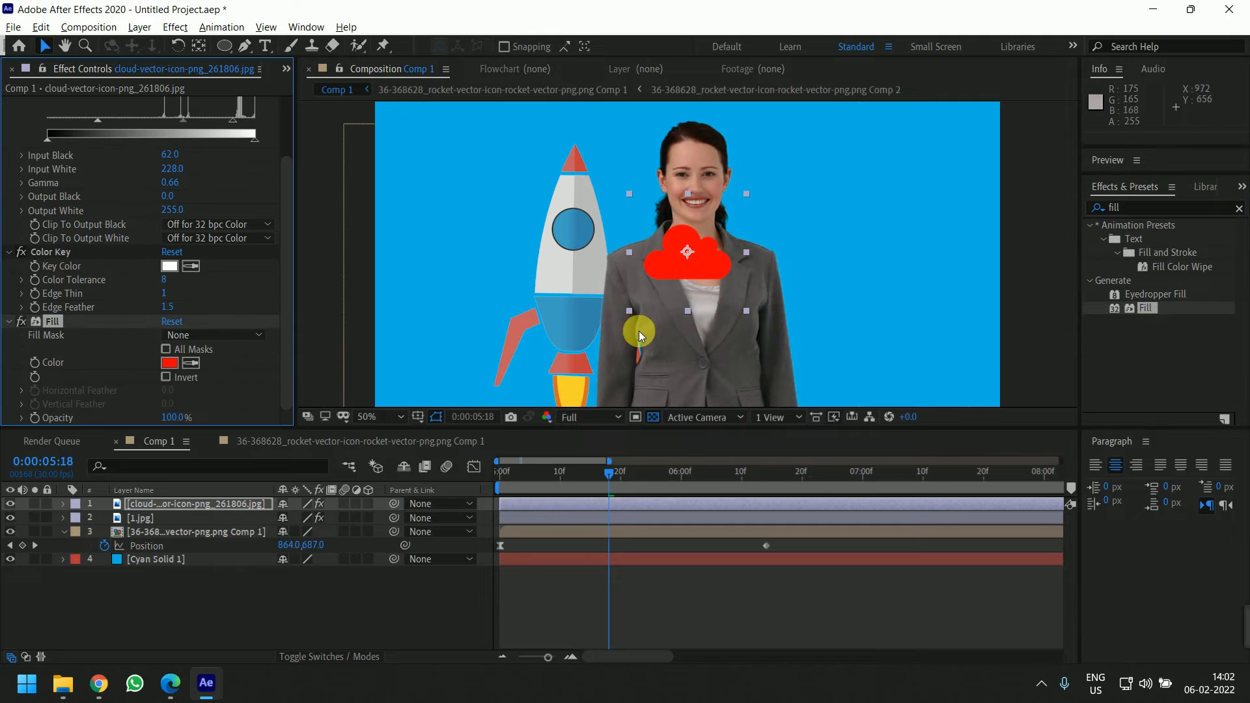
click(169, 366)
click(436, 321)
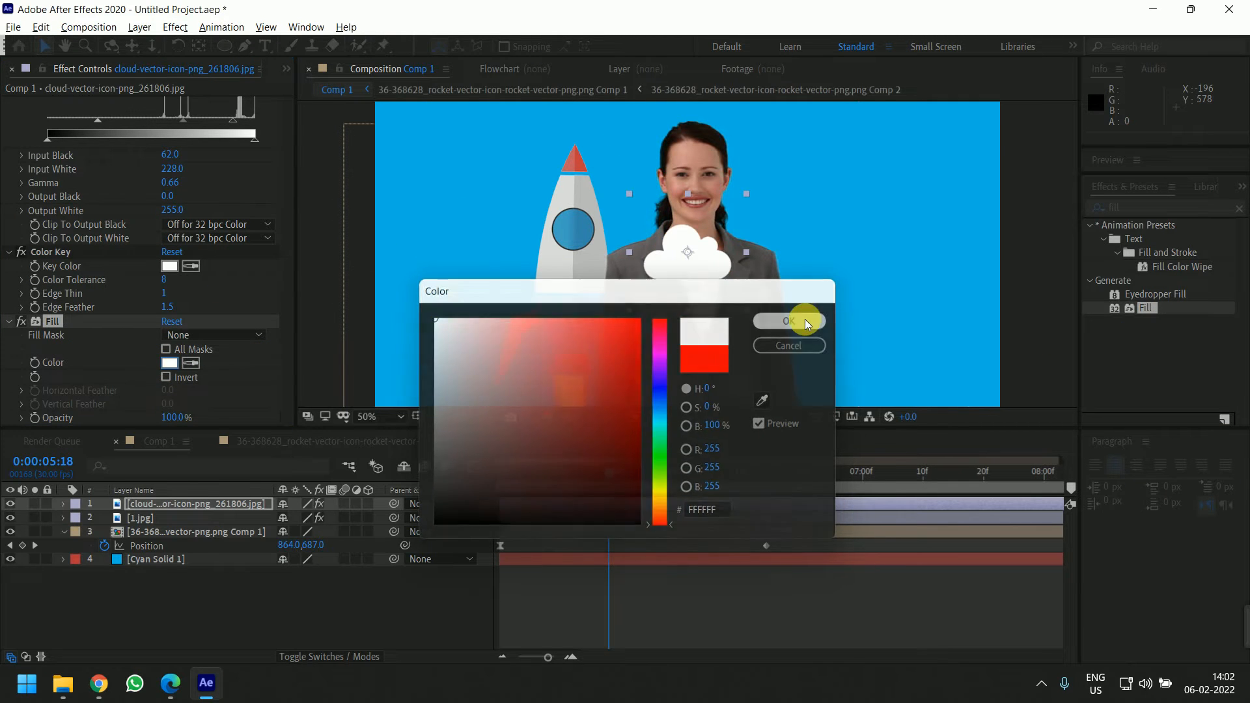
click(805, 321)
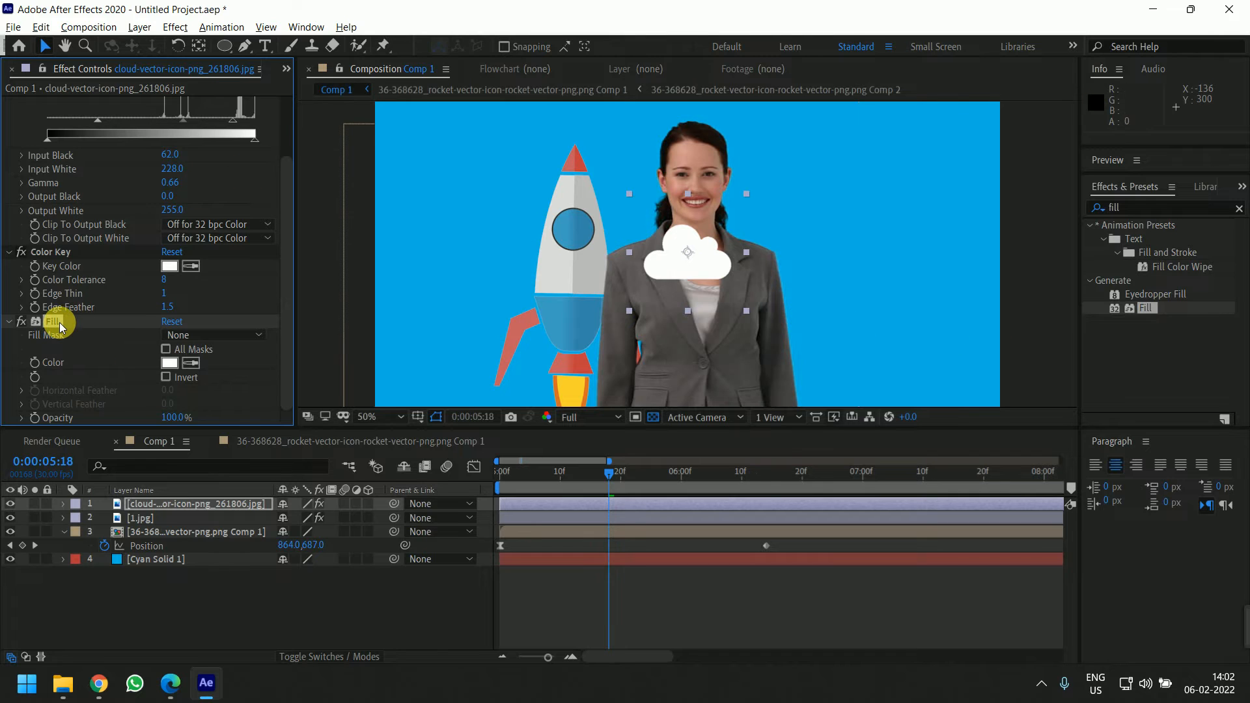
key(Delete)
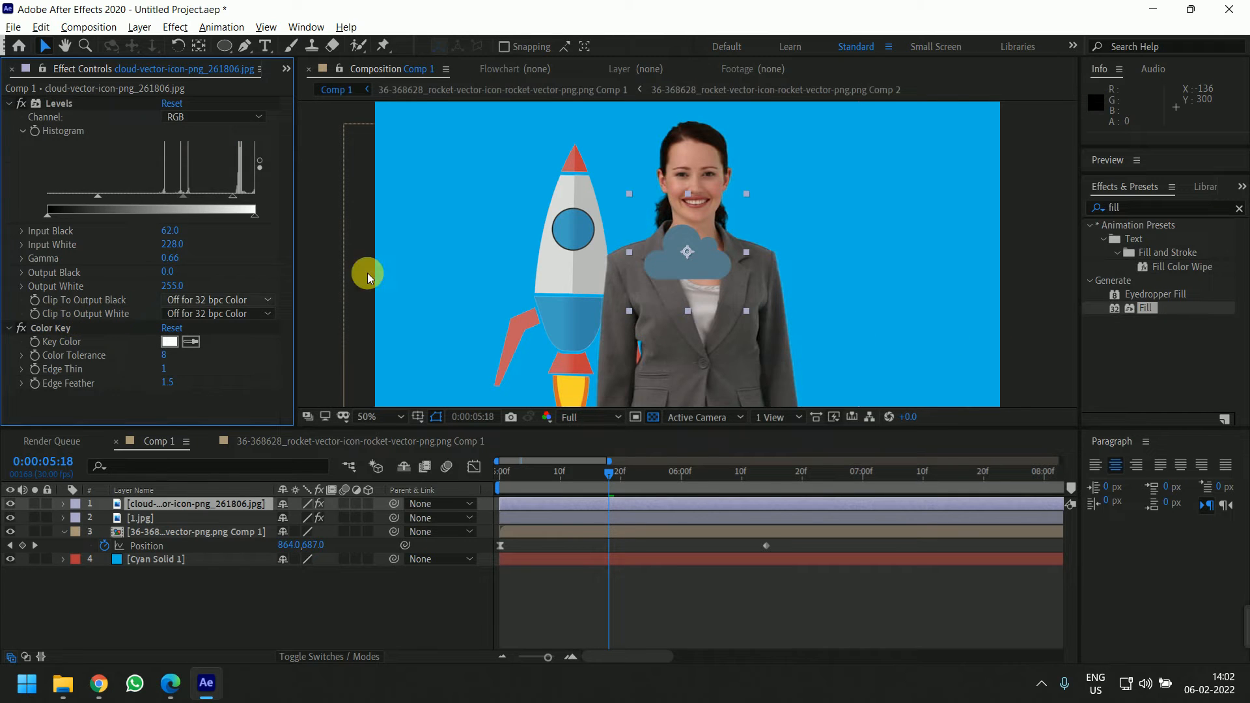
Apply Change to Color to the cloud layer and sample the cloud's blue as the From colour
double_click(1134, 209)
text(change)
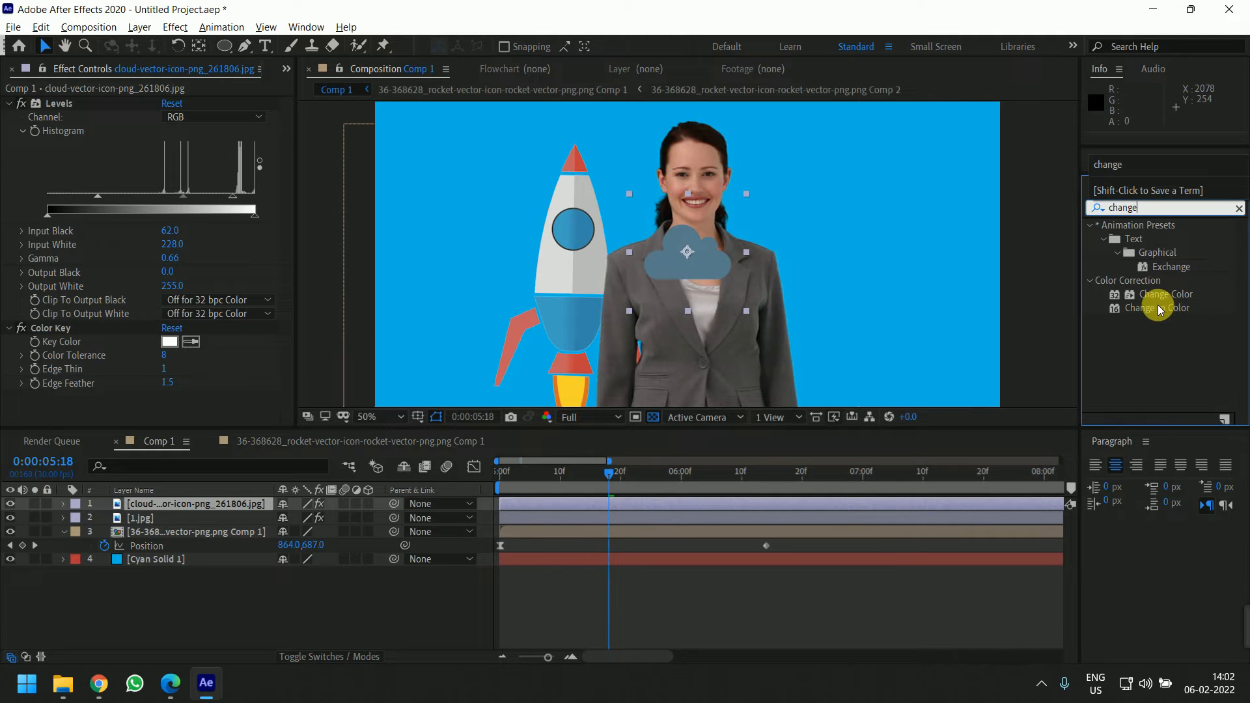
drag(1156, 308, 238, 381)
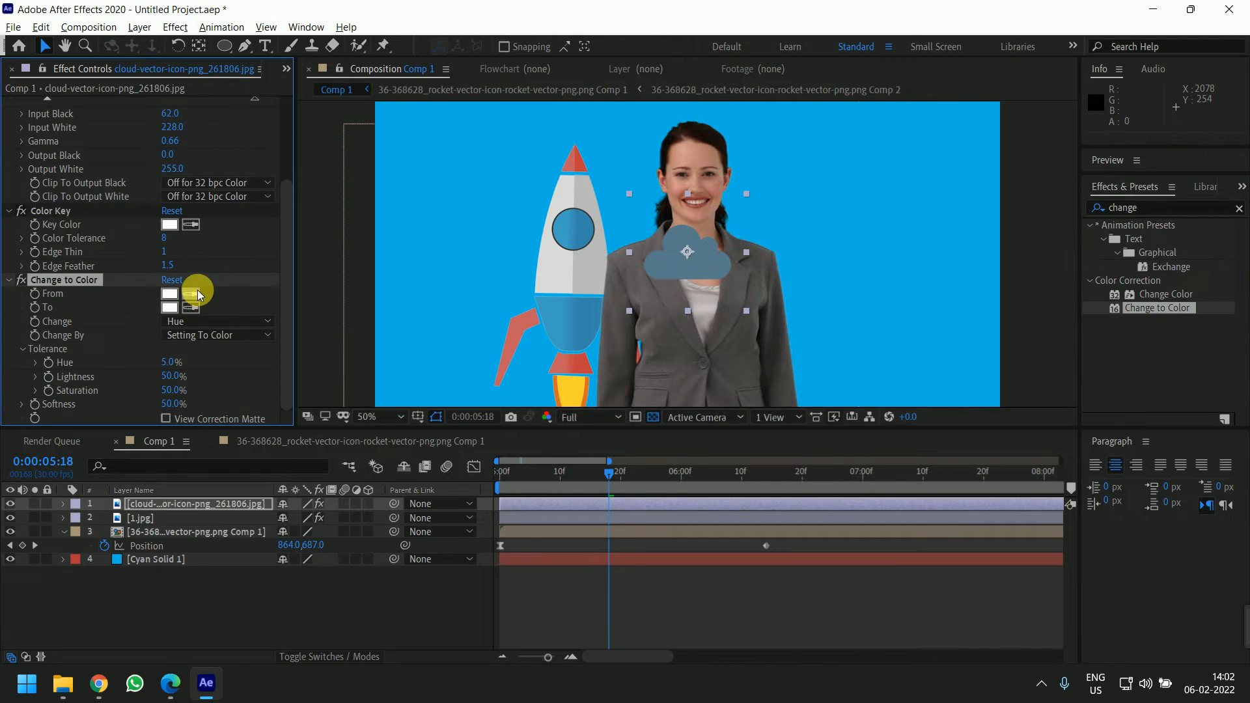
click(191, 294)
click(713, 263)
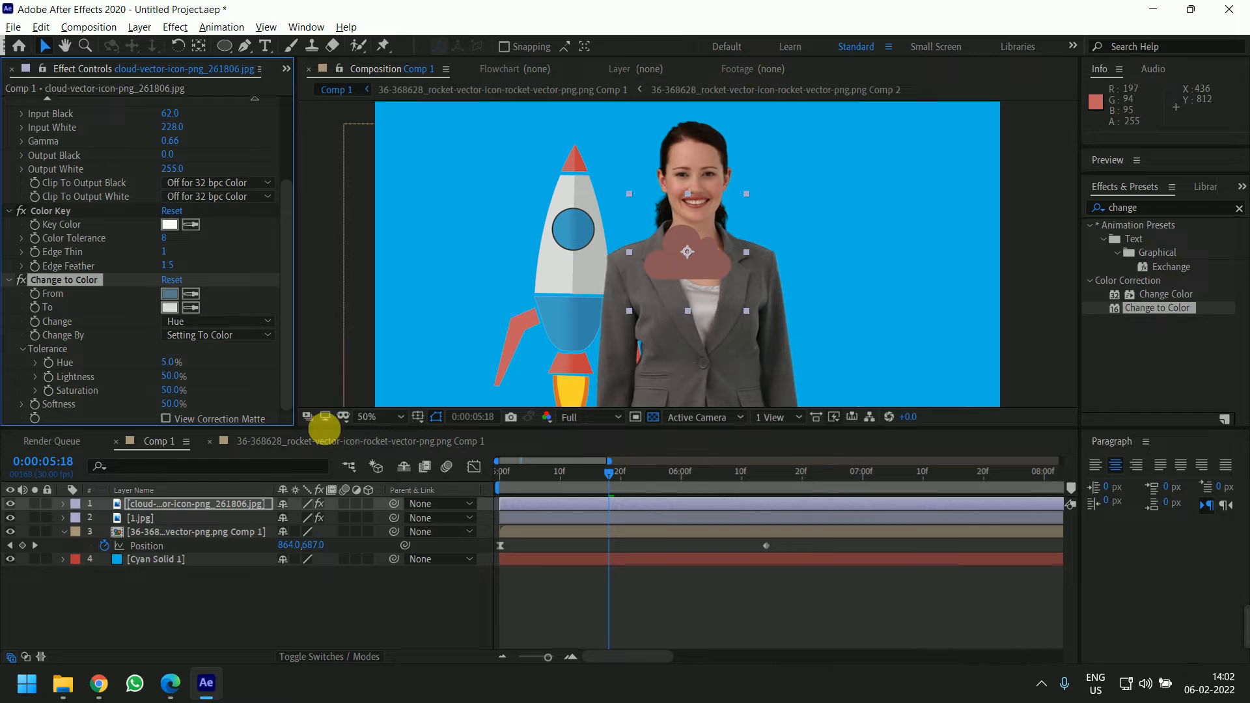
Set Change to Color's Change mode to Hue & Lightness
click(215, 321)
click(228, 371)
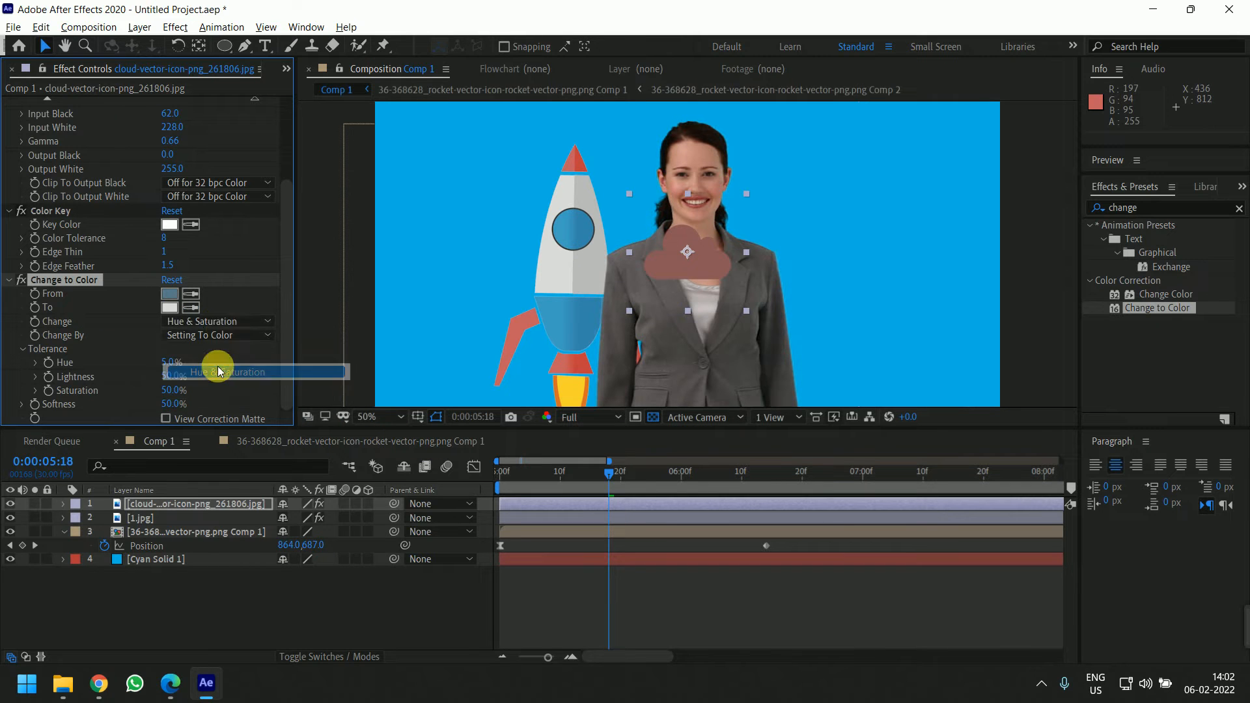
click(217, 321)
click(227, 355)
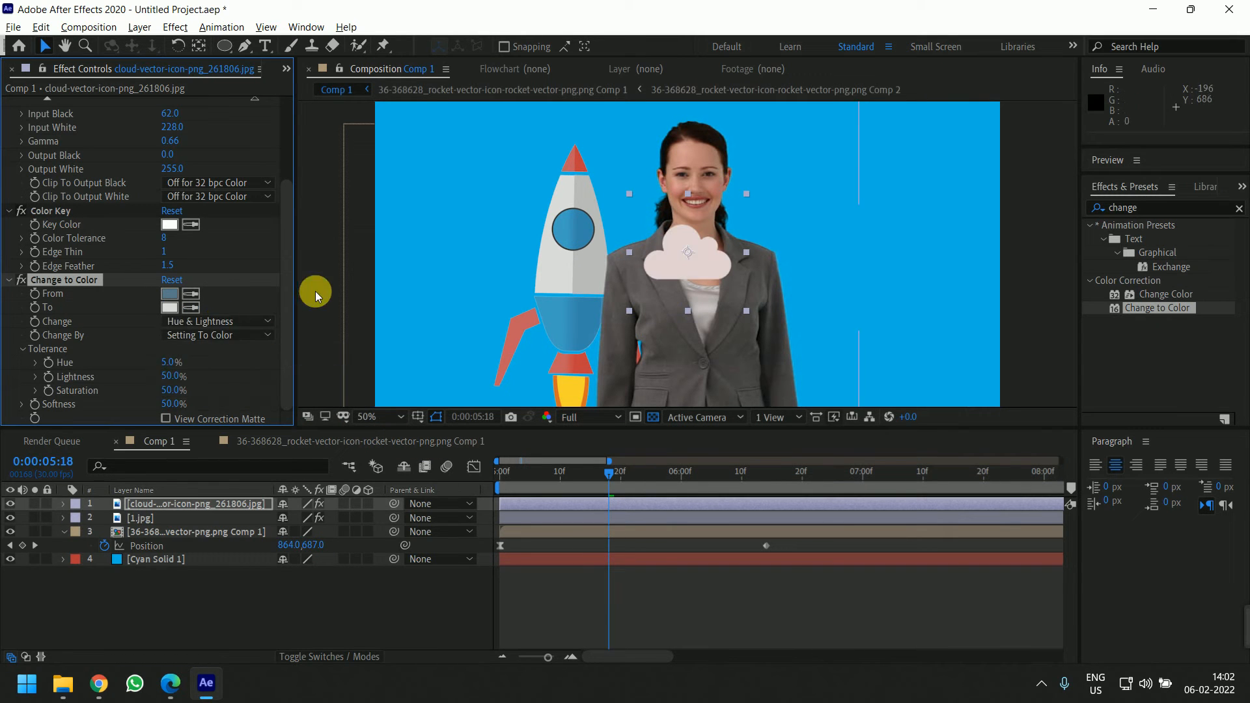
Set the Hue tolerance to 36% and Lightness to 19%, then delete the Change to Color effect
scroll(634, 244, up, 2)
scroll(634, 244, up, 1)
drag(555, 285, 834, 229)
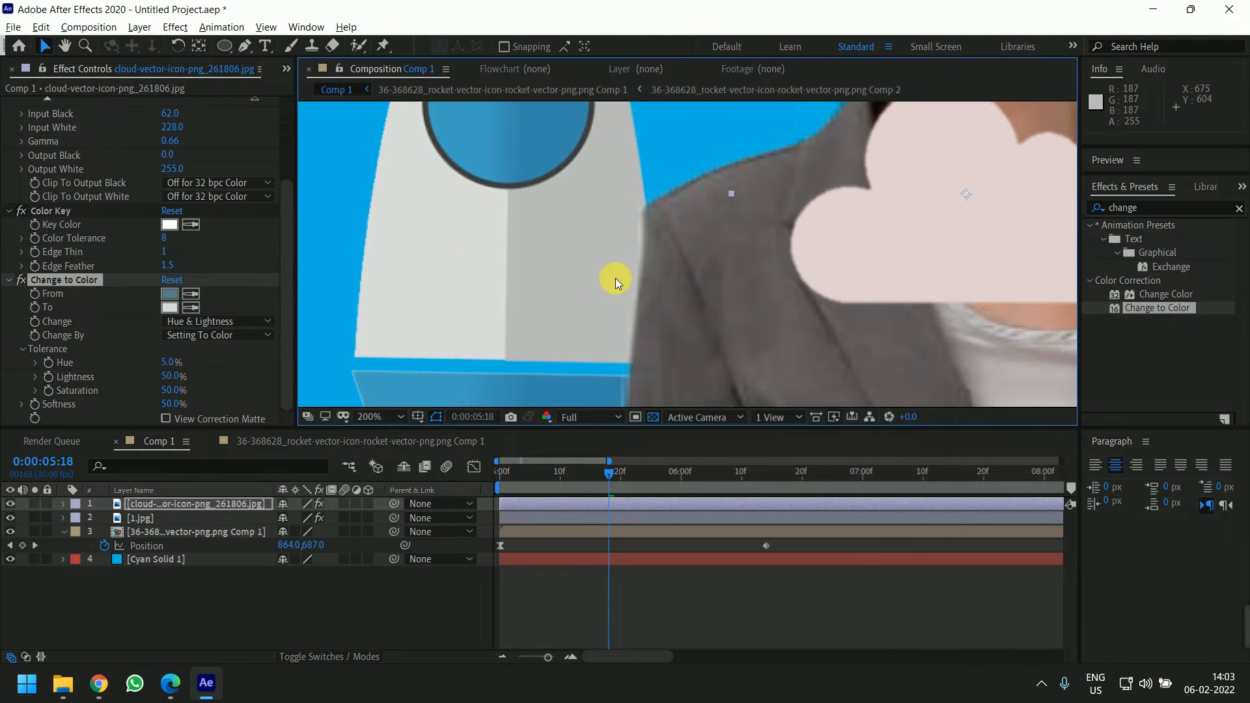
scroll(716, 274, down, 3)
scroll(722, 259, up, 3)
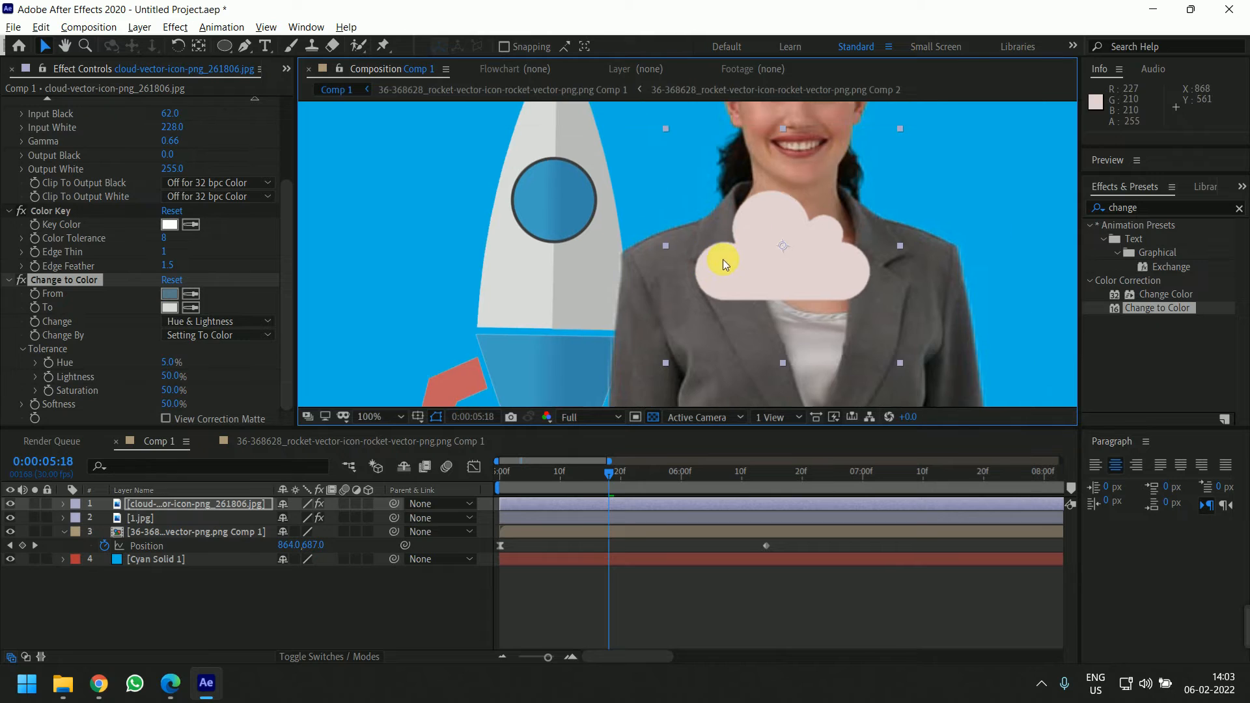
drag(175, 369, 129, 384)
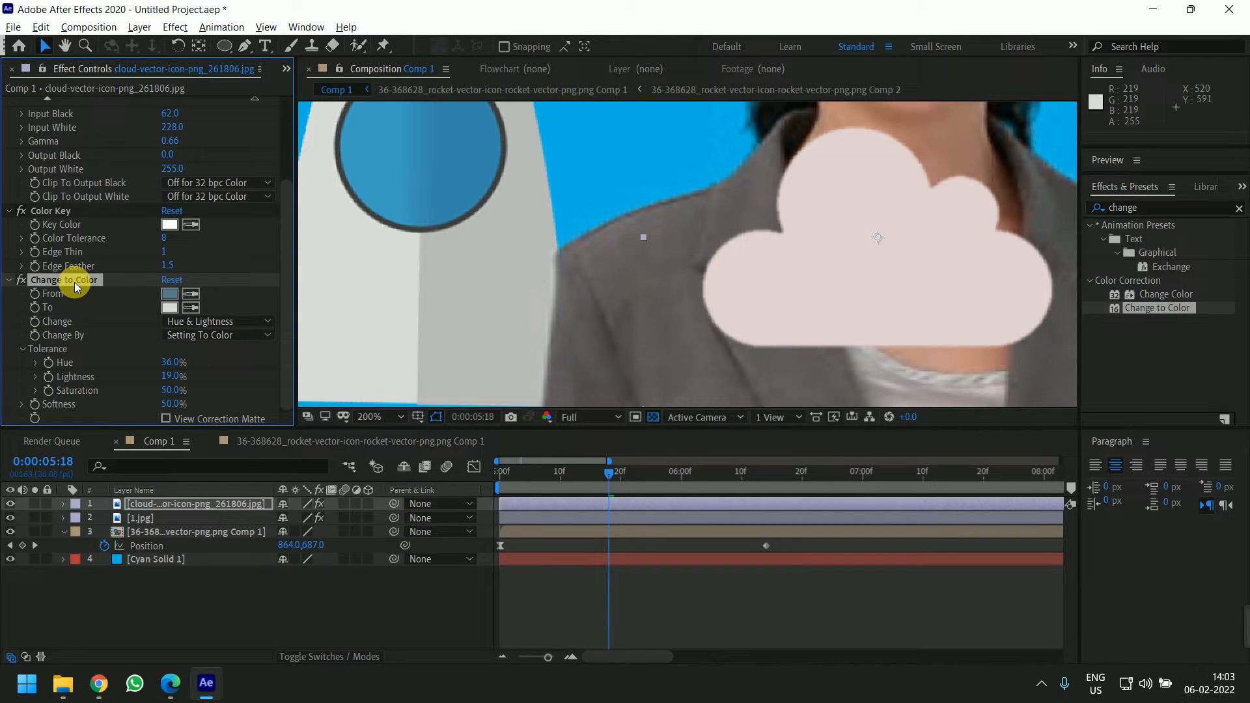
key(Delete)
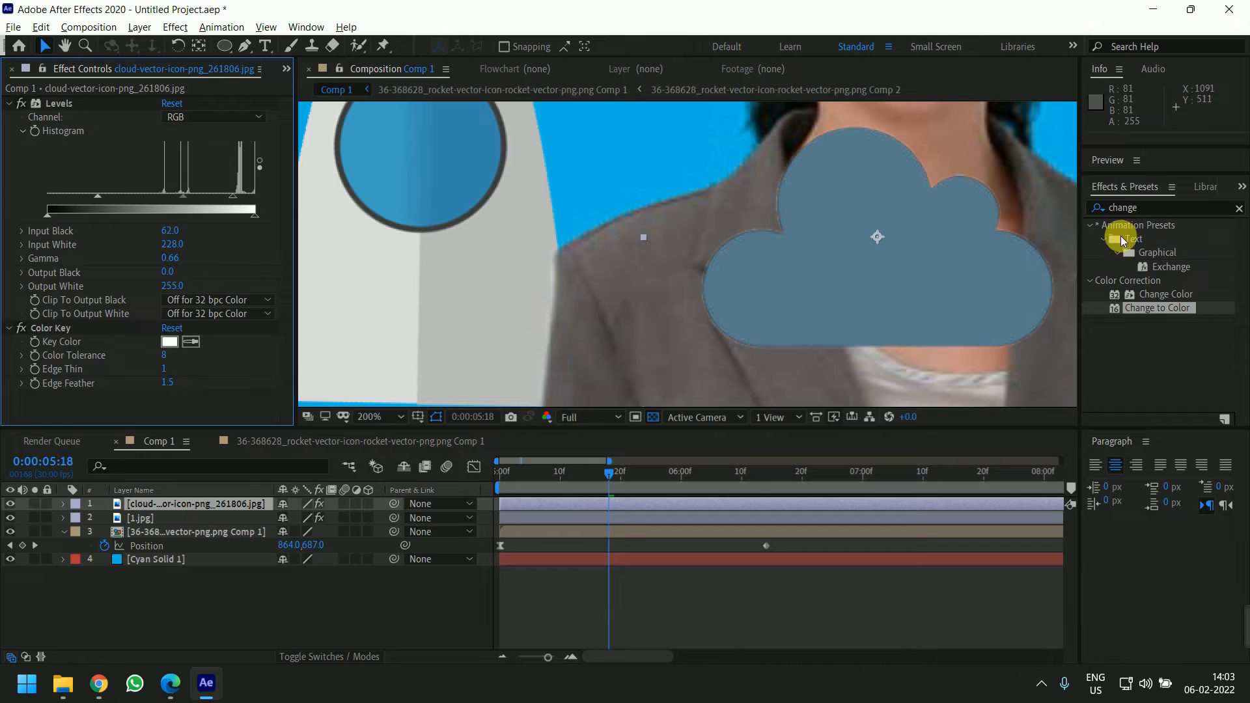
Apply a Fill effect to the cloud layer and set its colour to white
double_click(1171, 208)
text(fill)
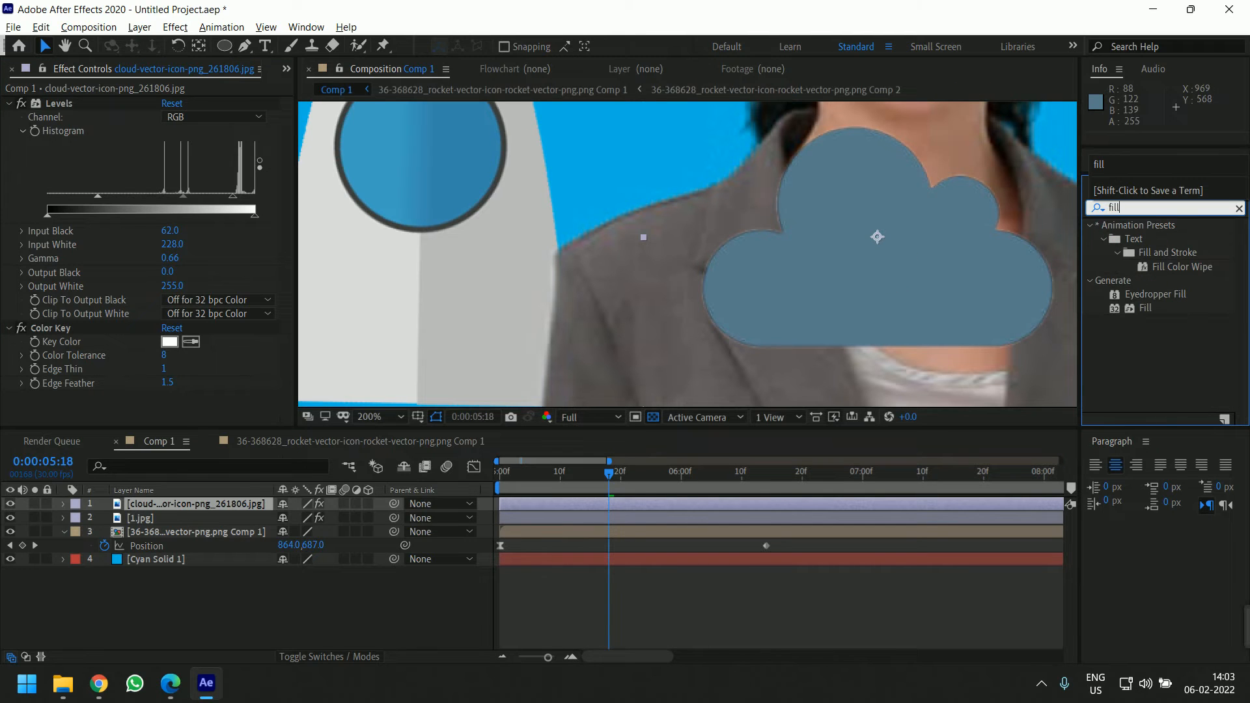
drag(1147, 308, 296, 399)
scroll(630, 167, down, 6)
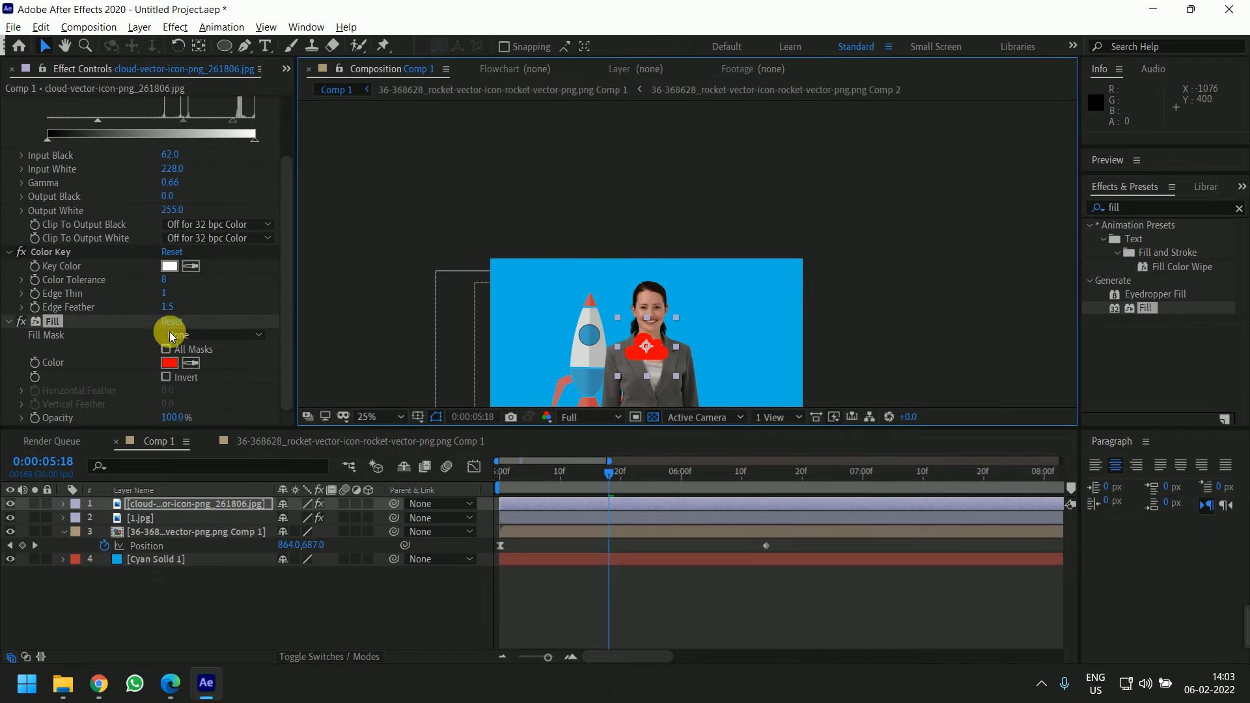
click(168, 366)
drag(510, 399, 432, 316)
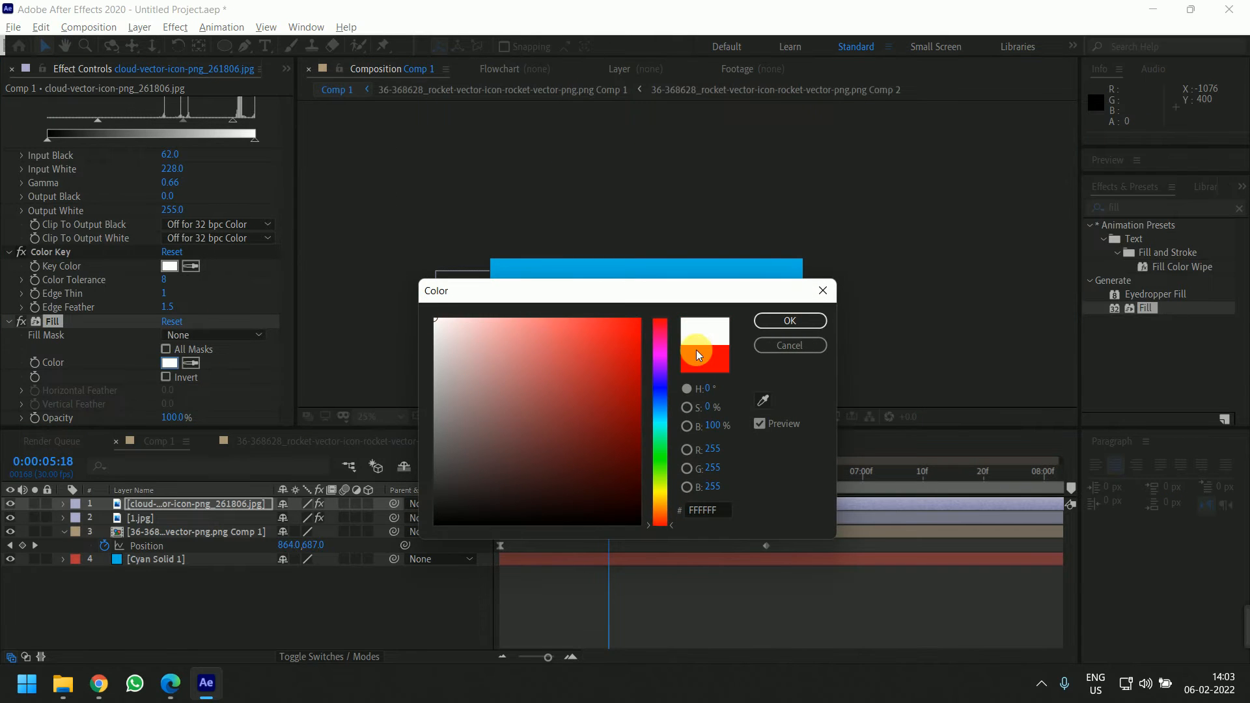
click(781, 323)
Move the cloud to the upper left and place its layer beneath the rocket composition layer
scroll(753, 194, up, 3)
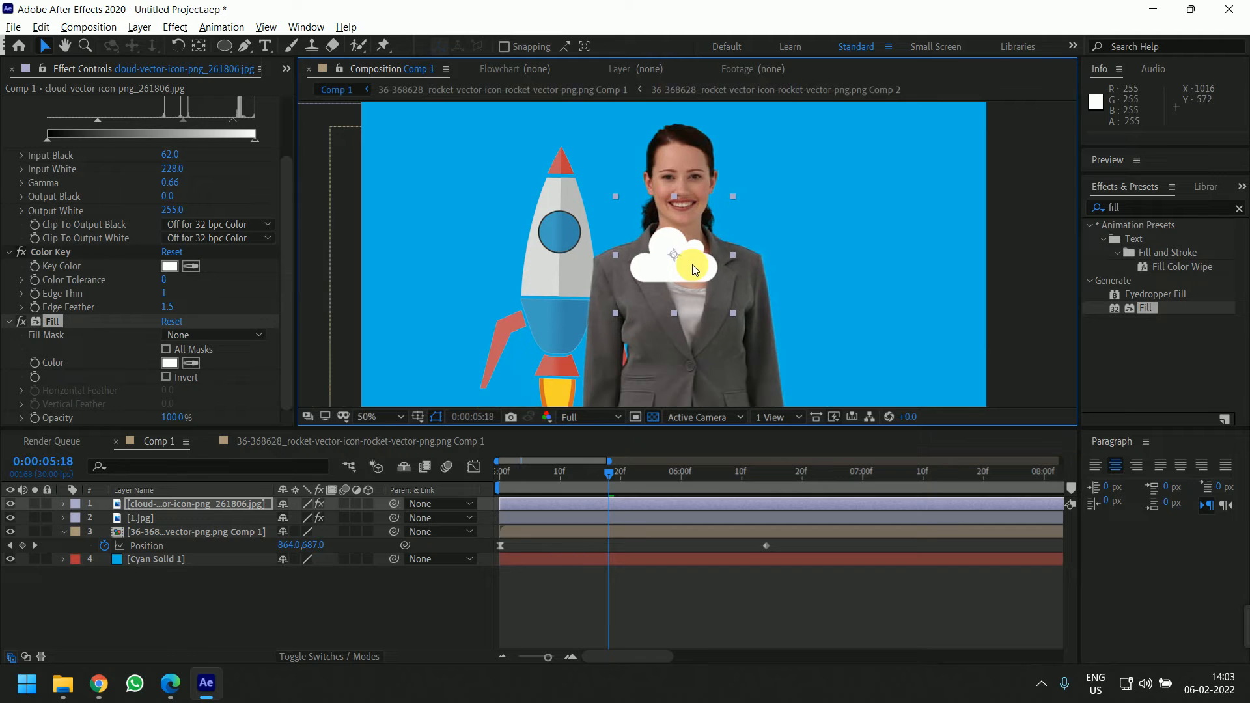
drag(753, 194, 507, 168)
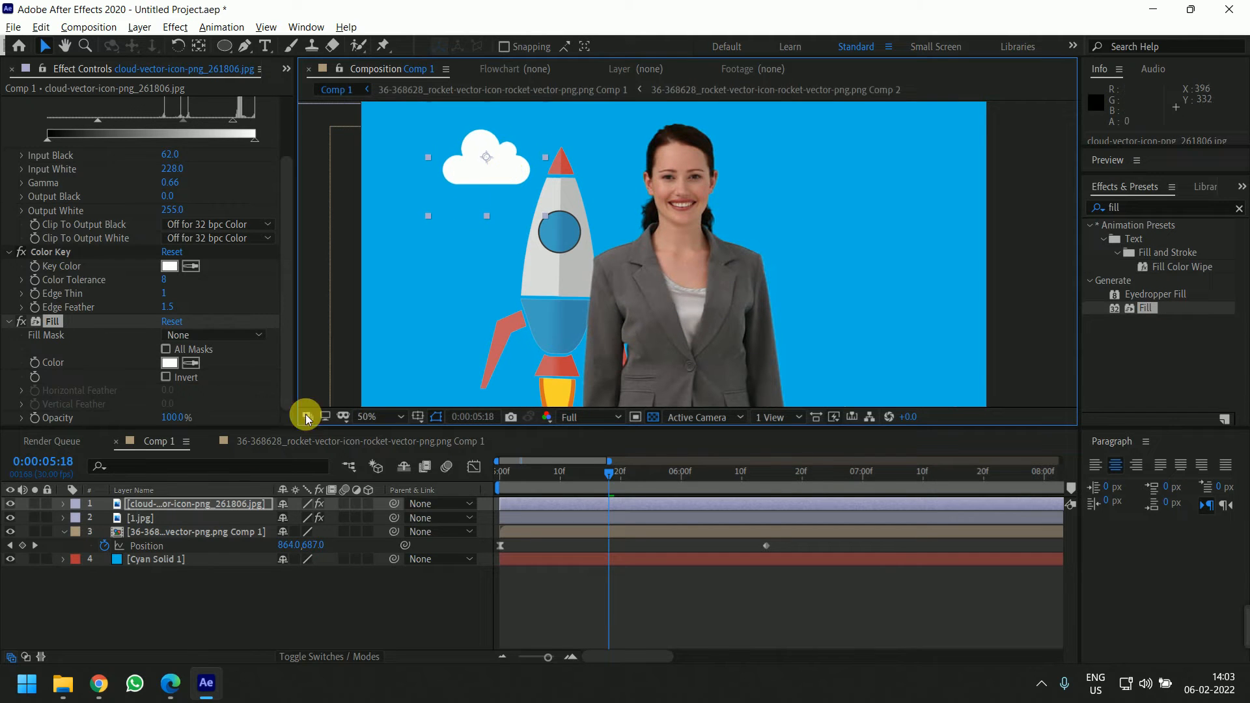
drag(194, 503, 204, 550)
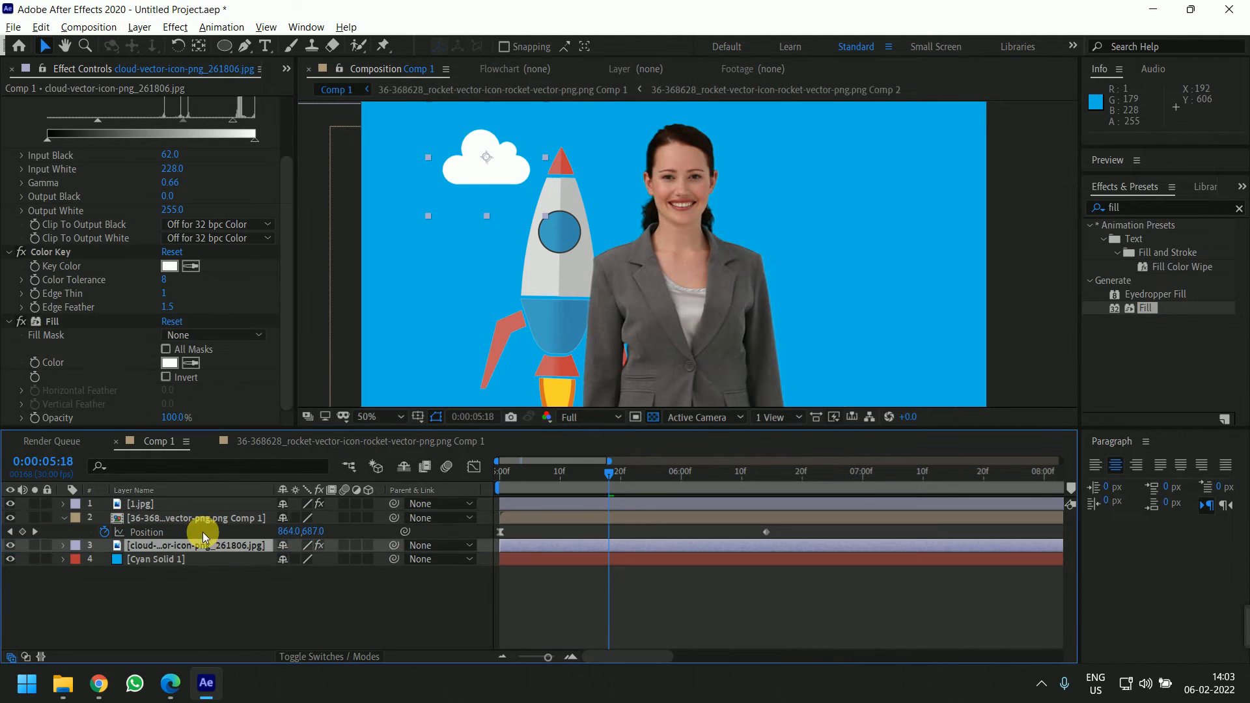
Duplicate the cloud twice and spread the clouds to the upper left, upper right and lower right of the scene
drag(510, 200, 654, 202)
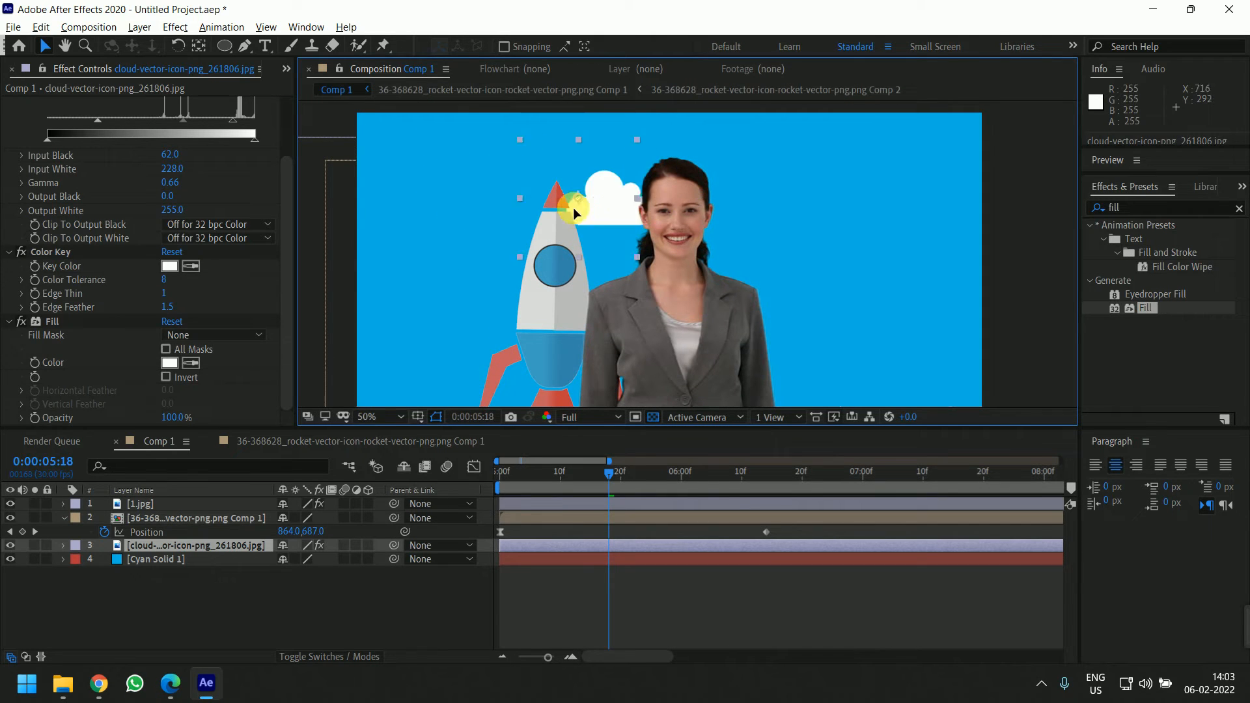
drag(572, 207, 554, 196)
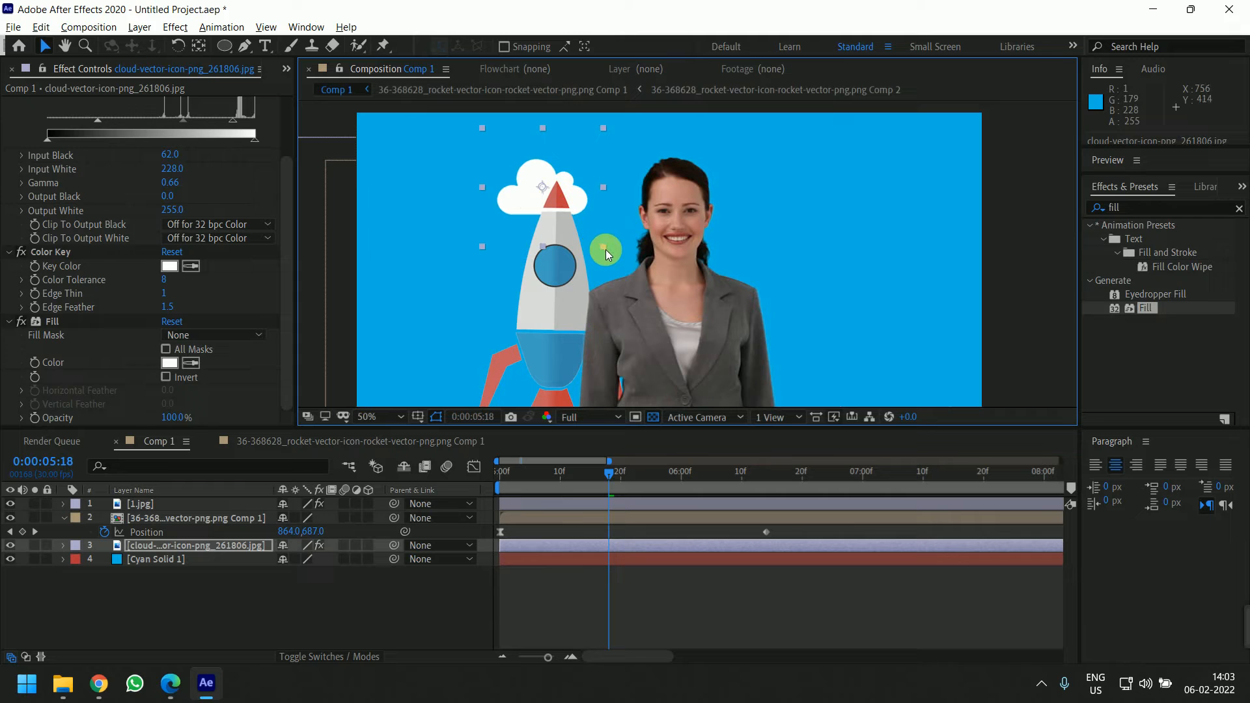
drag(605, 249, 620, 263)
drag(530, 200, 863, 333)
click(354, 547)
key(ctrl+d)
drag(829, 276, 982, 220)
key(ctrl+d)
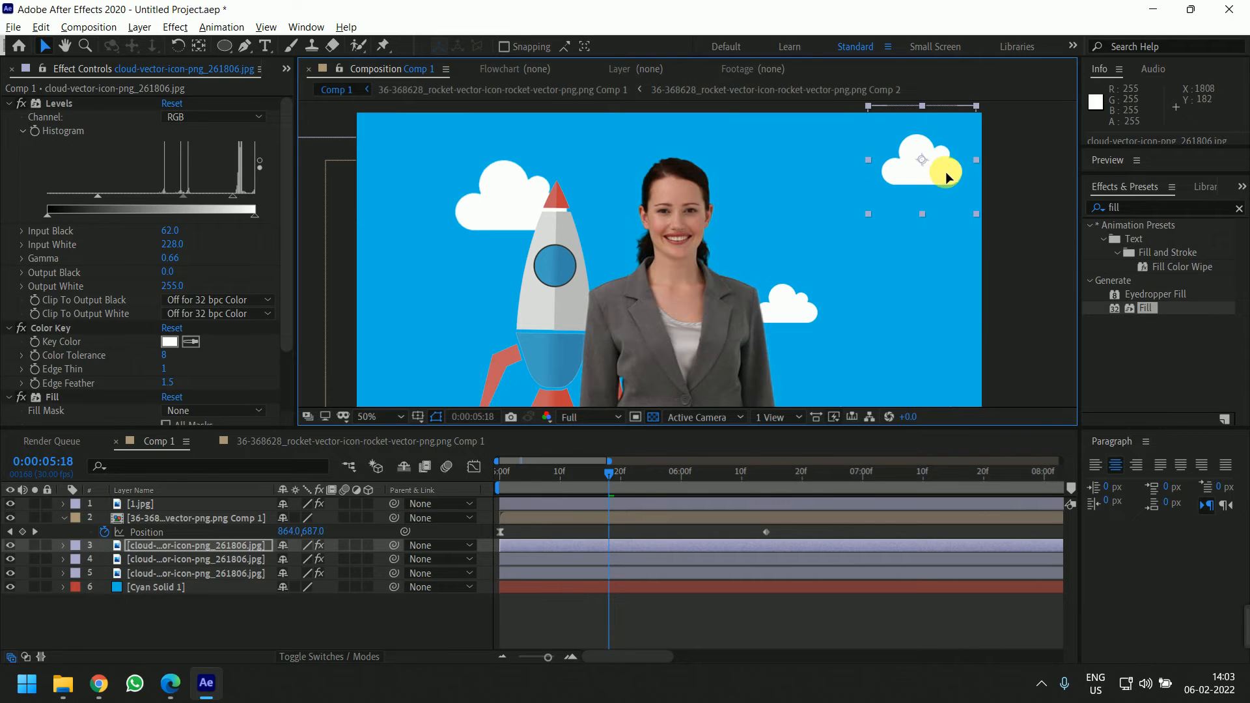
Nudge the upper-right cloud slightly lower and to the left
key(comma)
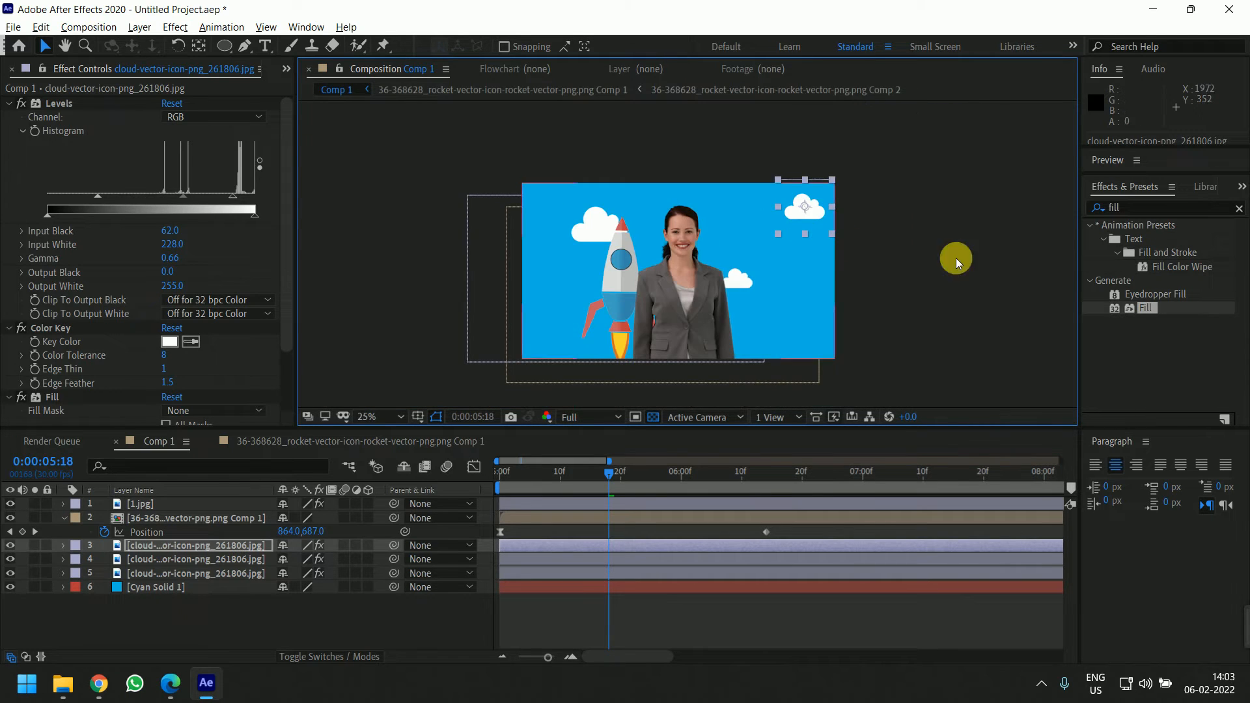
click(176, 545)
scroll(831, 200, up, 2)
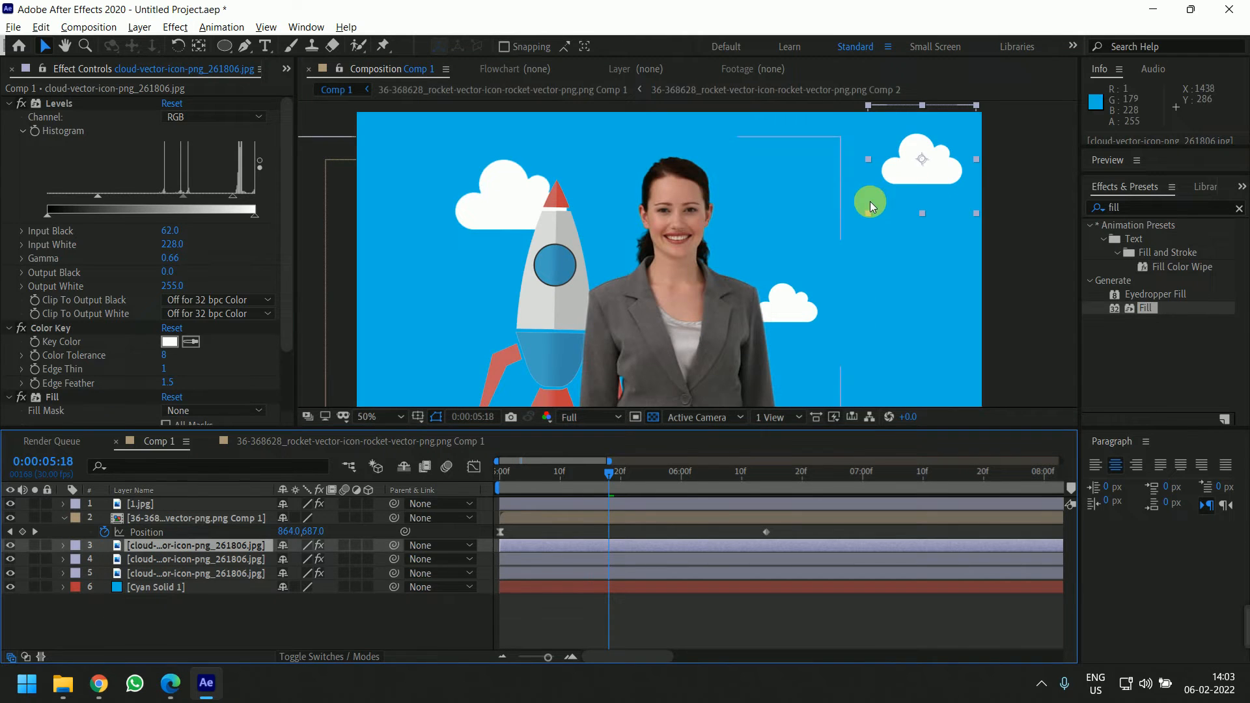
drag(869, 202, 830, 217)
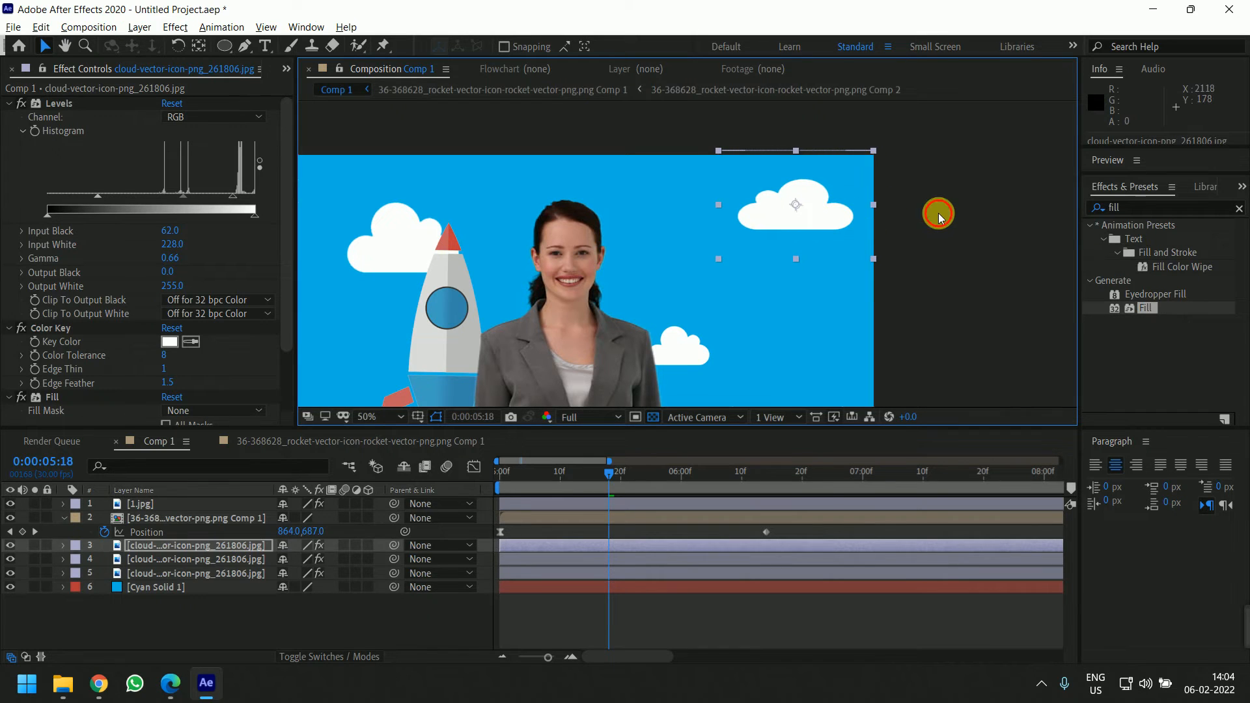
click(939, 213)
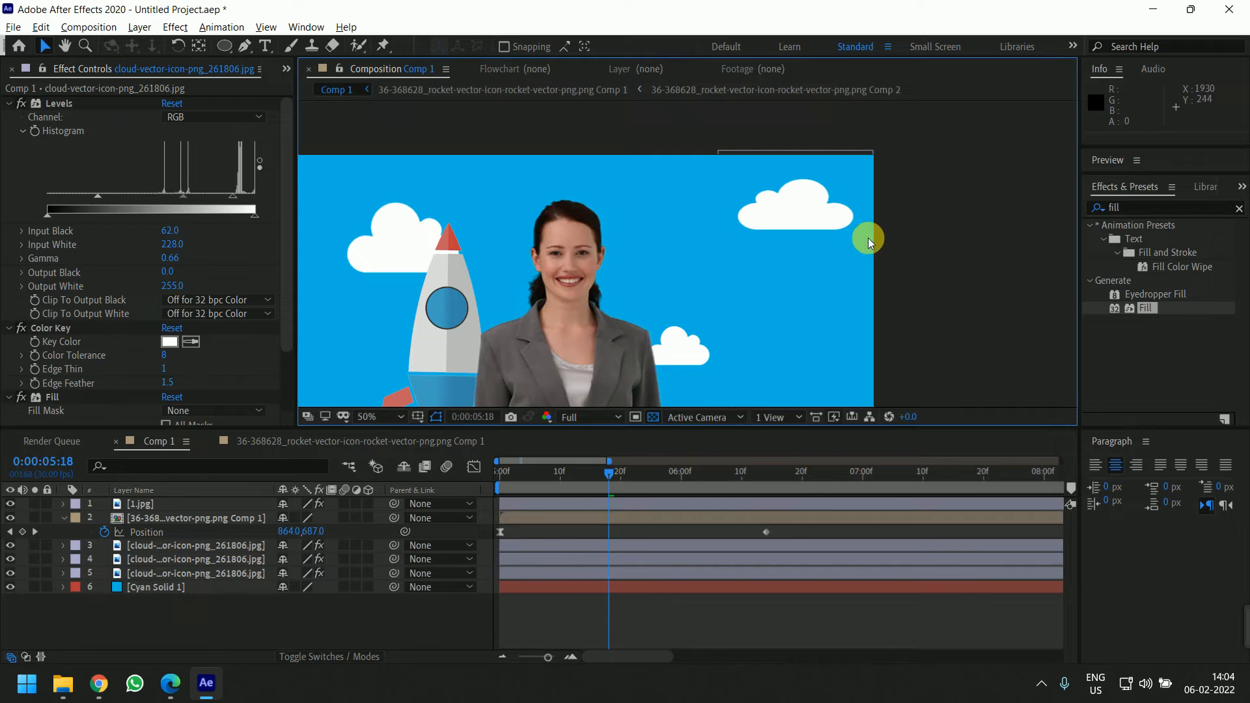
drag(626, 227, 711, 210)
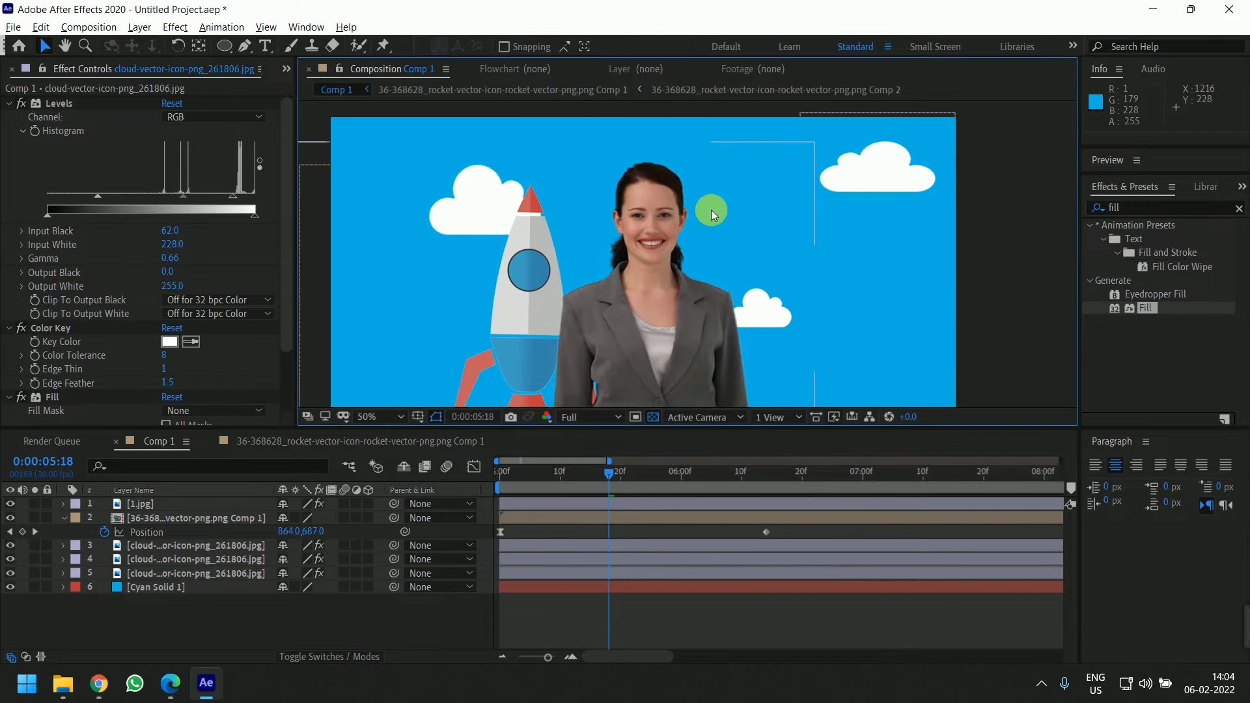
click(481, 215)
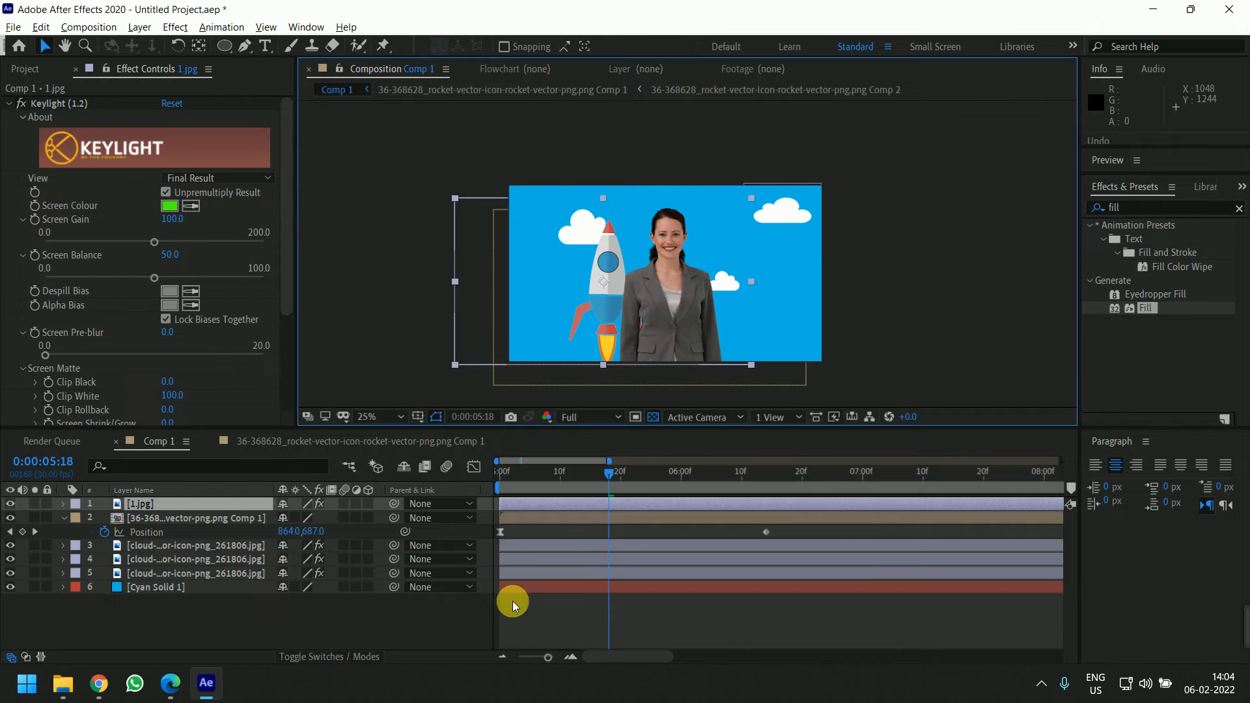
Select the three cloud layers and pre-compose them into a single composition
click(209, 546)
shift+click(213, 574)
drag(586, 471, 529, 481)
key(ctrl+shift+c)
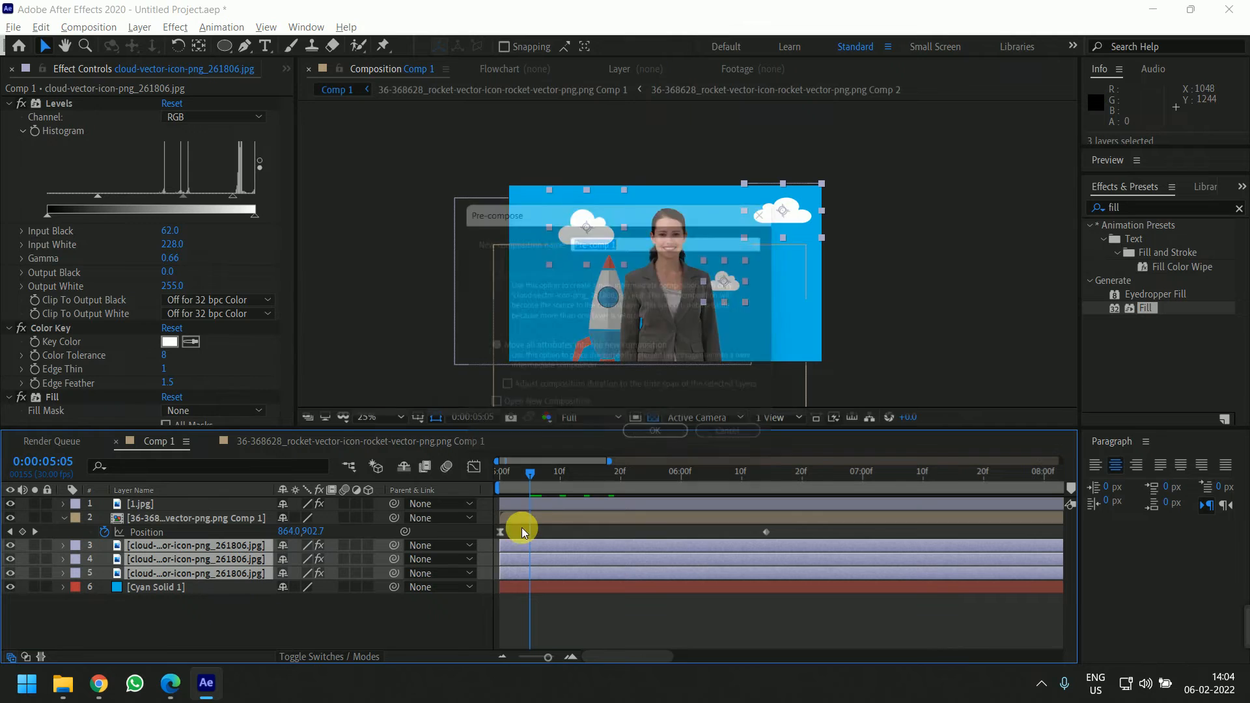
click(665, 444)
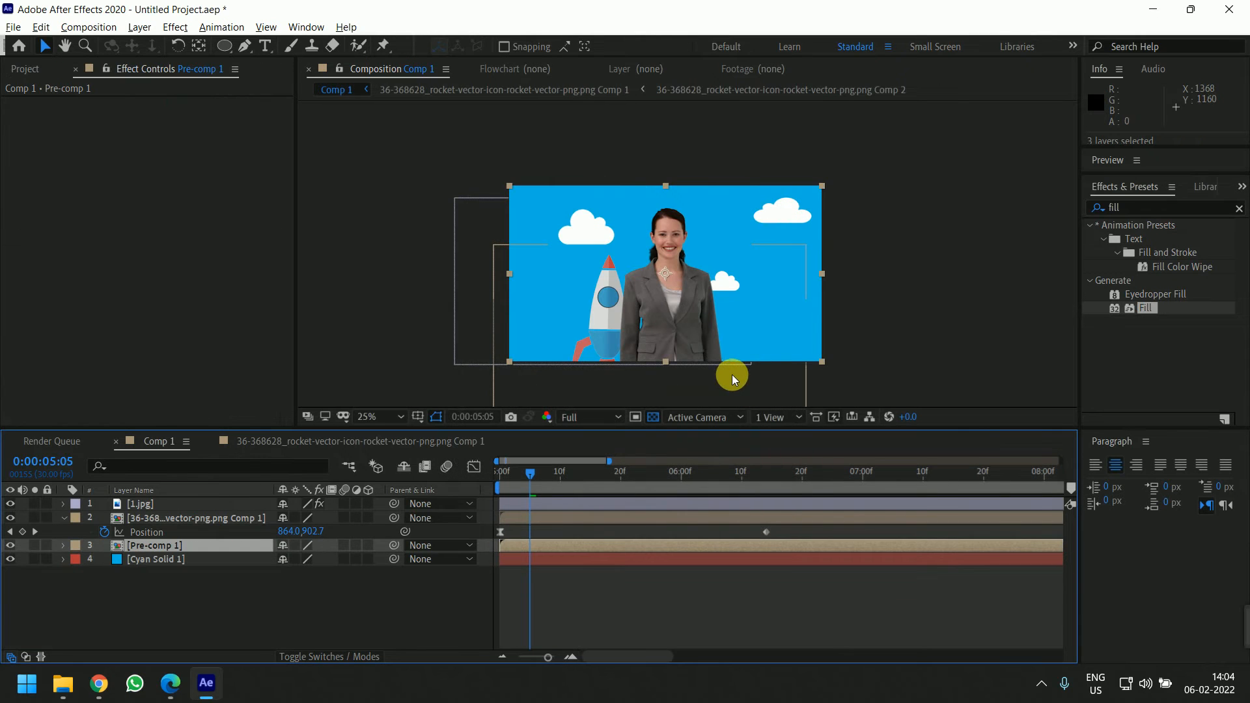
Open the new pre-composition and review the effects applied to each of its three cloud layers
double_click(578, 541)
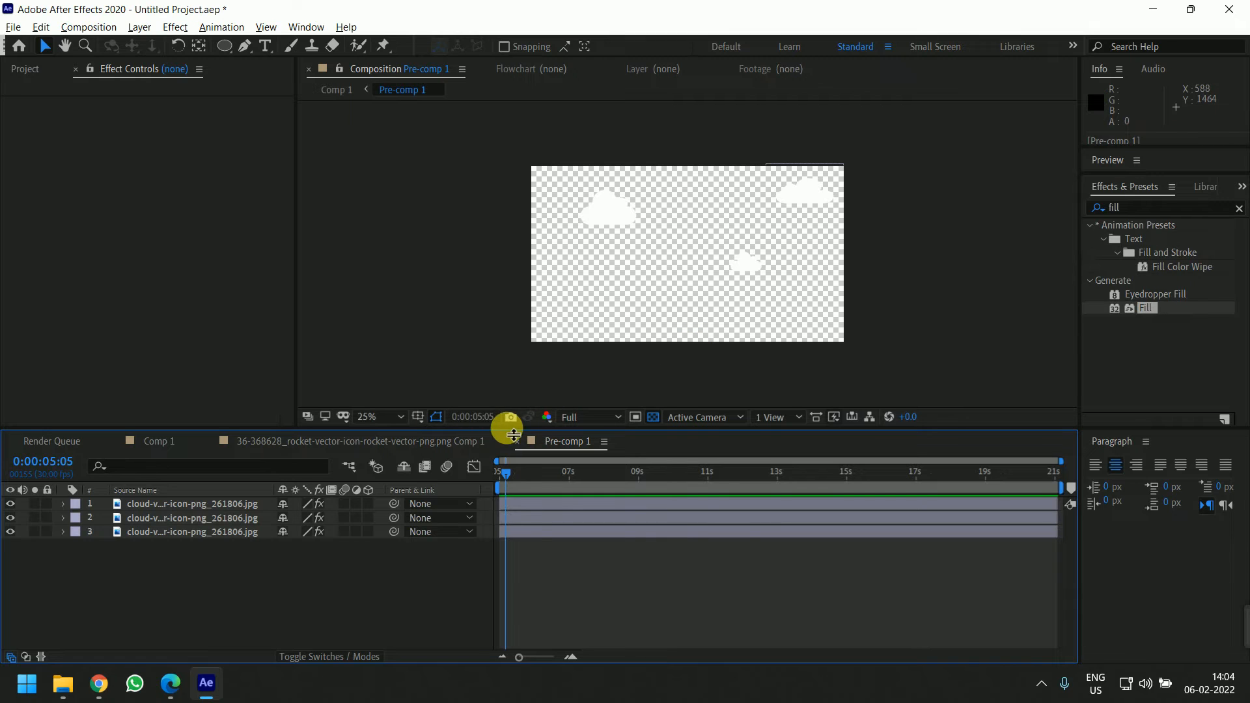
click(653, 417)
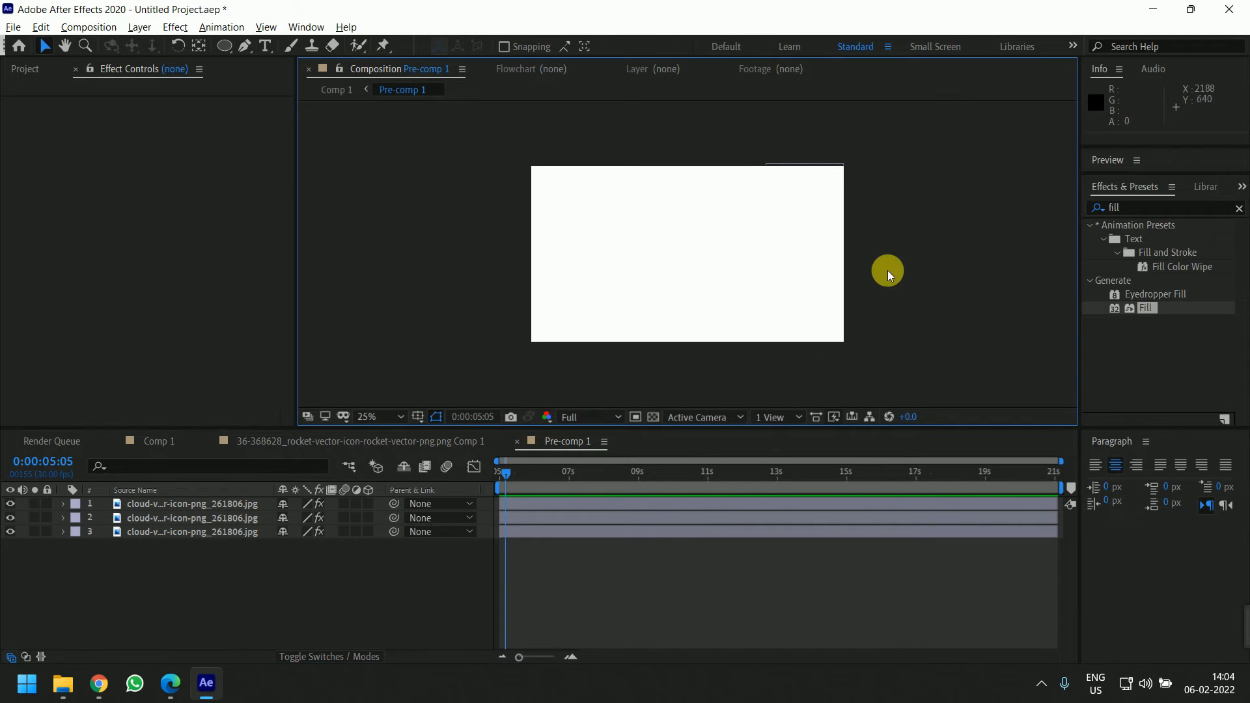
click(654, 417)
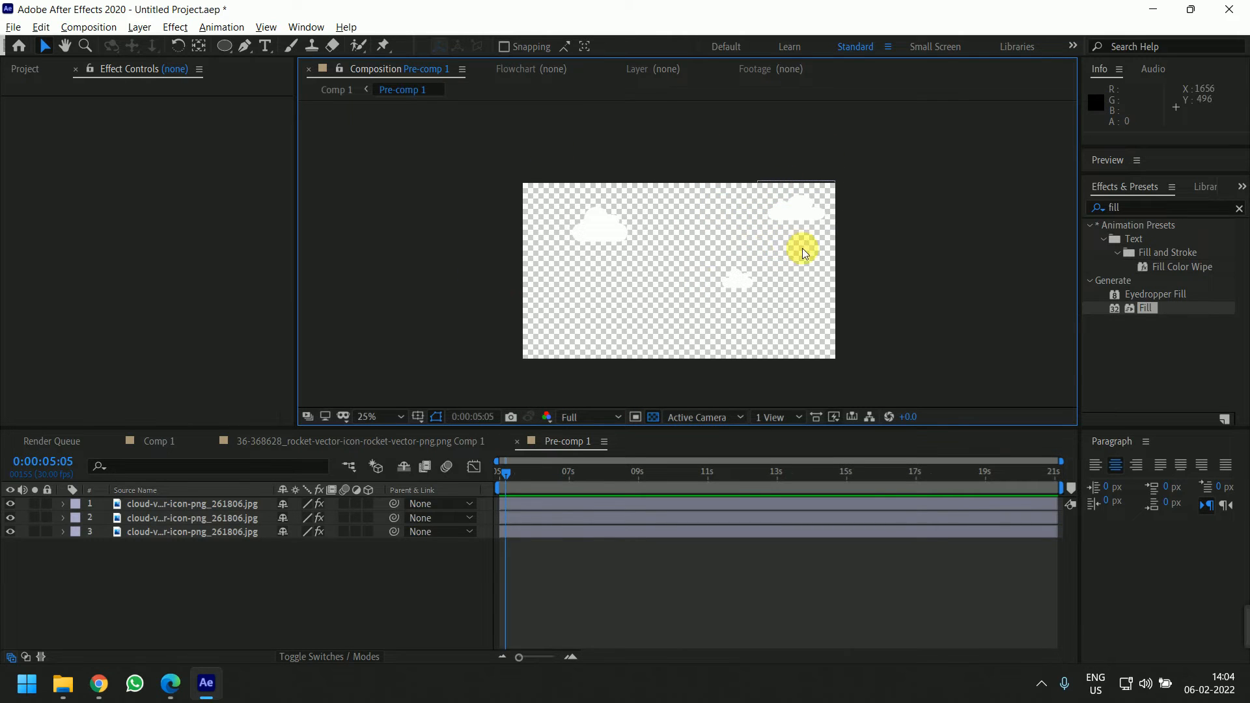
click(187, 507)
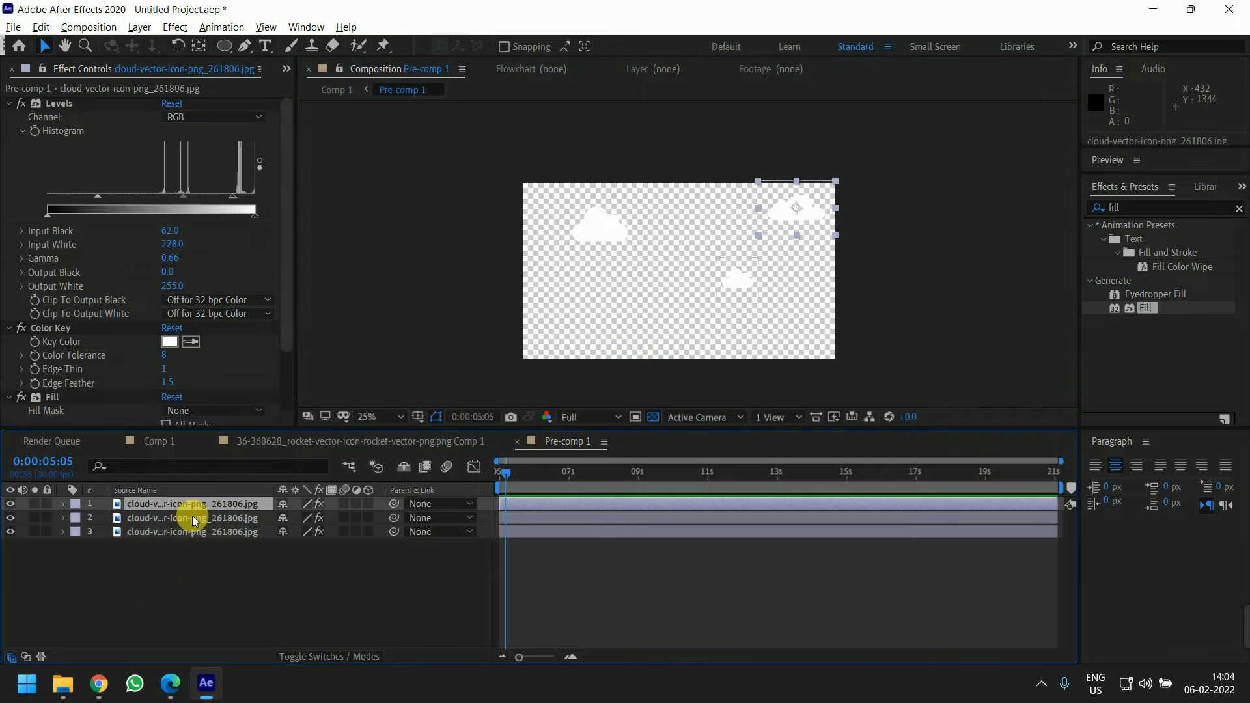
click(193, 518)
click(195, 531)
scroll(194, 359, down, 3)
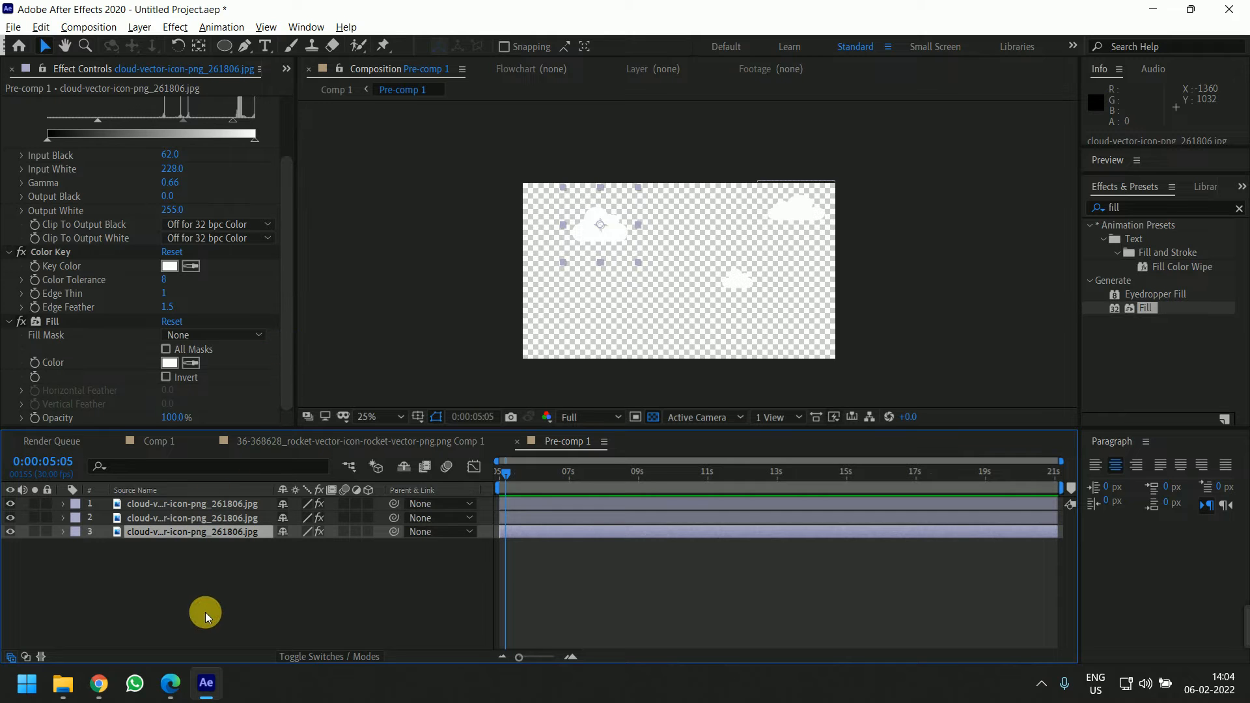
Add a new cyan solid inside the pre-comp and move it beneath the three cloud layers
right_click(233, 585)
mouse_move(334, 412)
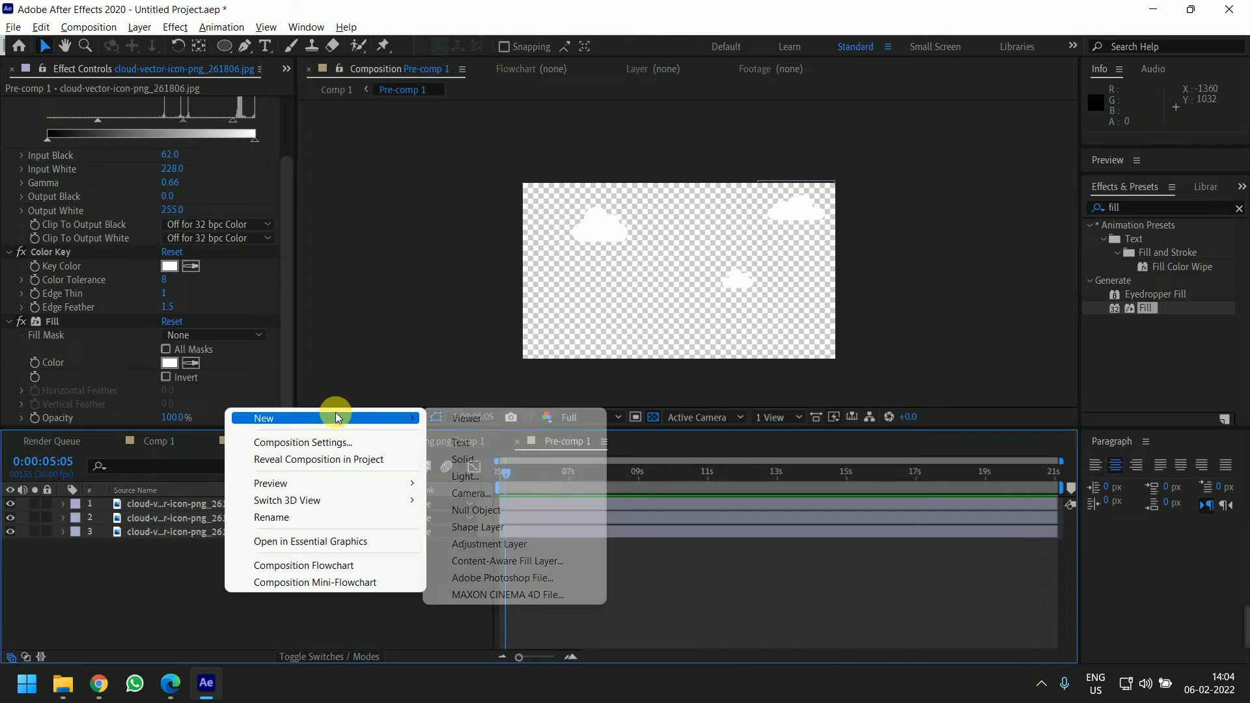
click(496, 460)
click(713, 460)
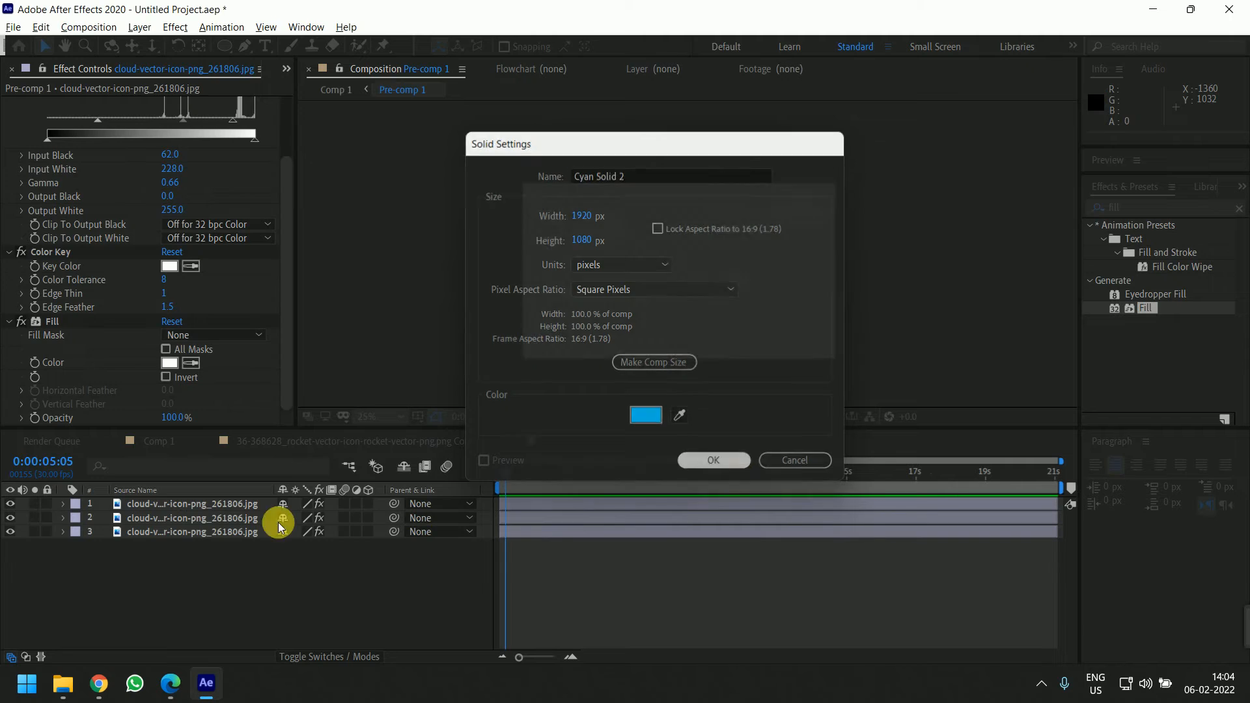
drag(155, 503, 239, 569)
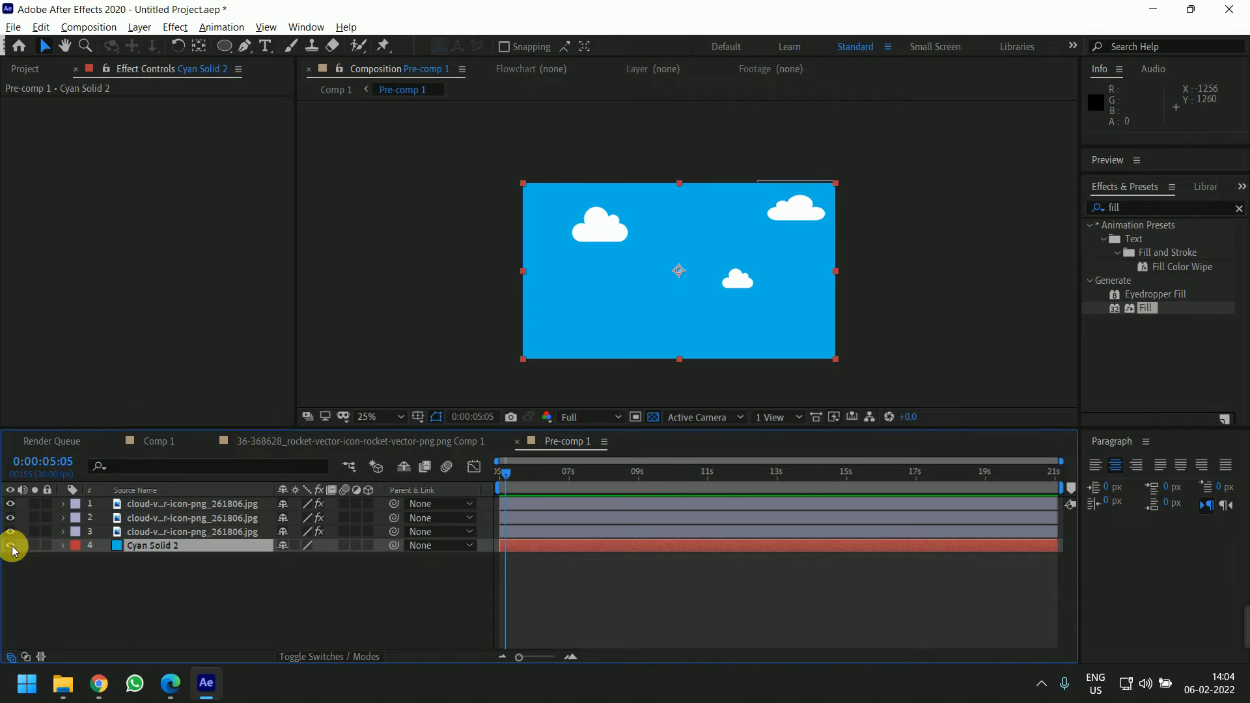
click(102, 599)
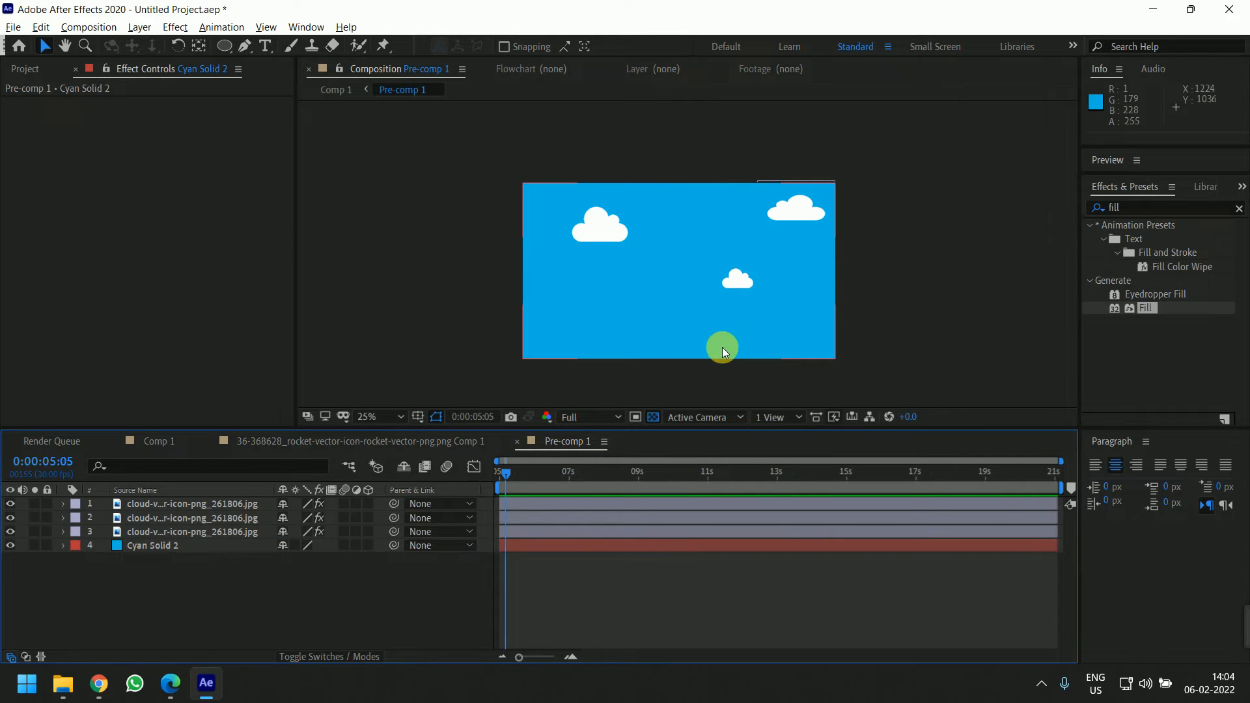
Select all three clouds, reveal their Position properties and set starting position keyframes at the beginning
scroll(822, 231, up, 2)
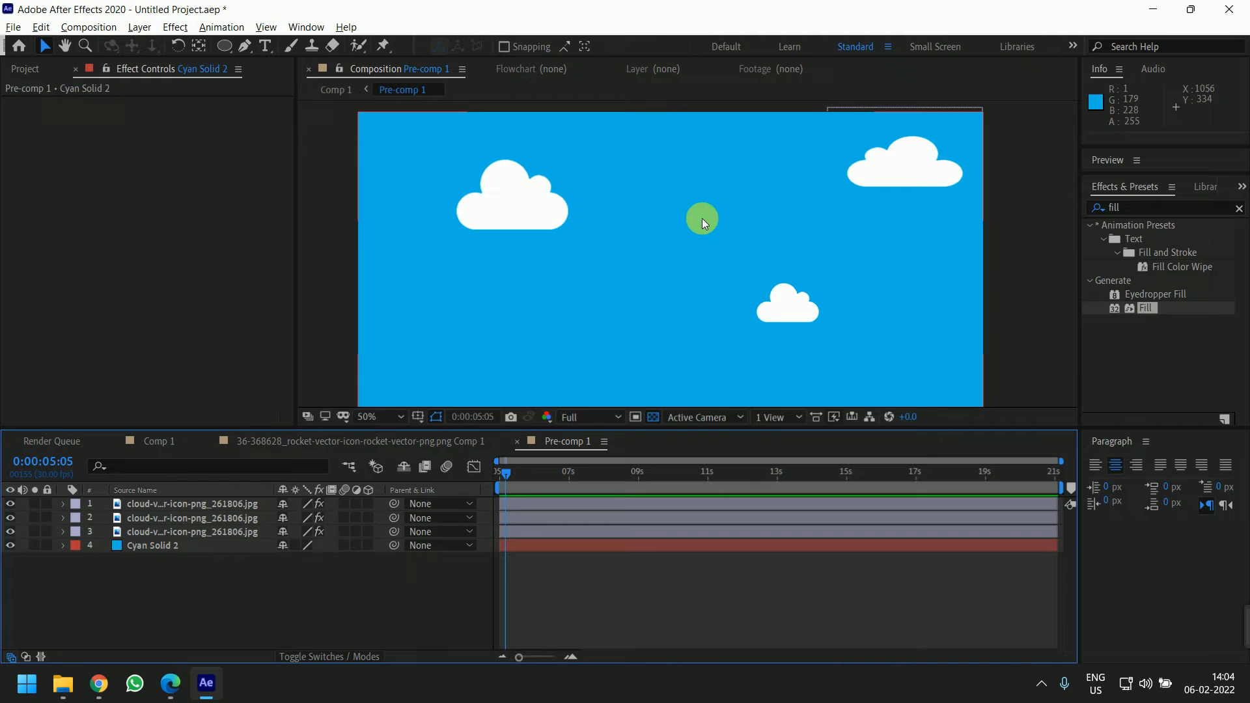
click(558, 201)
click(489, 477)
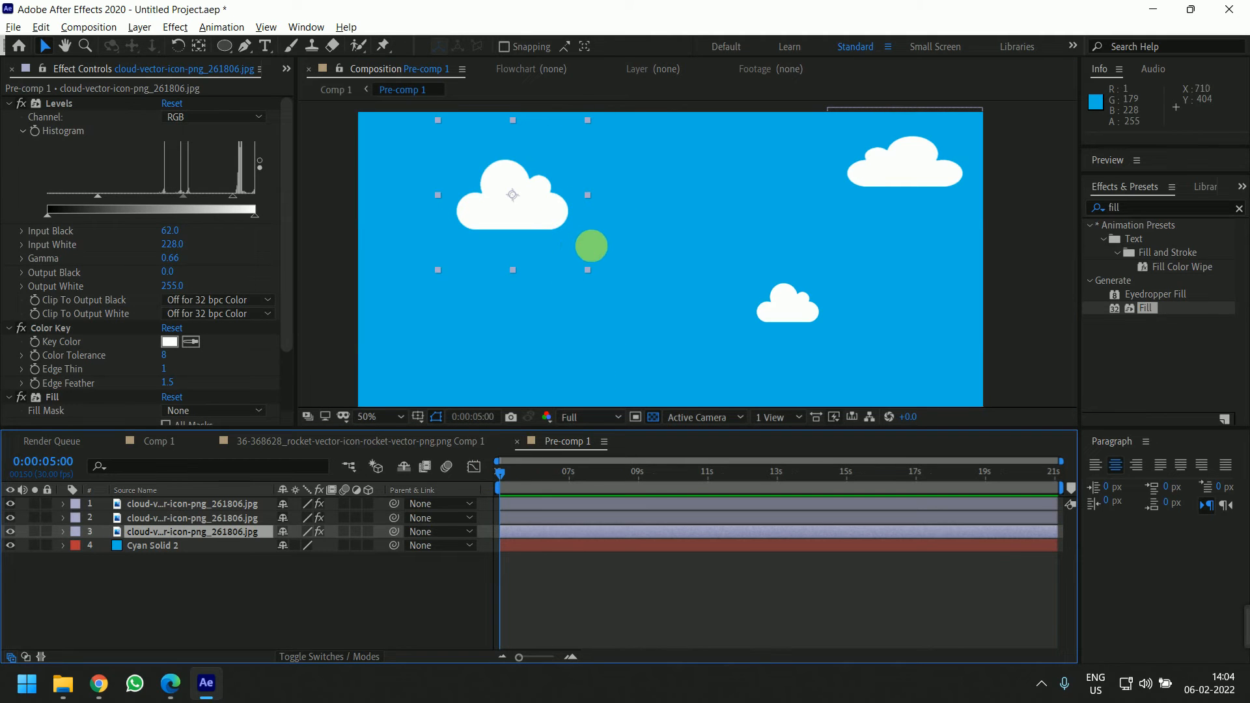
drag(590, 245, 593, 287)
shift+click(541, 509)
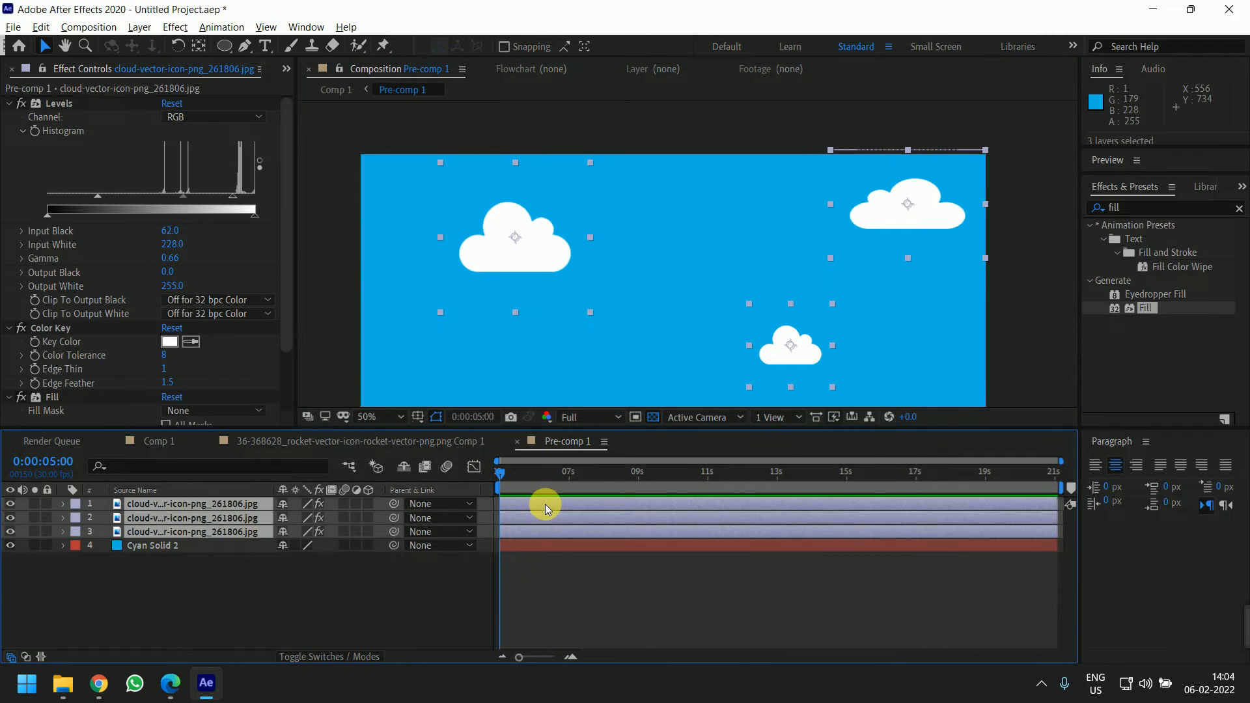
key(p)
click(104, 521)
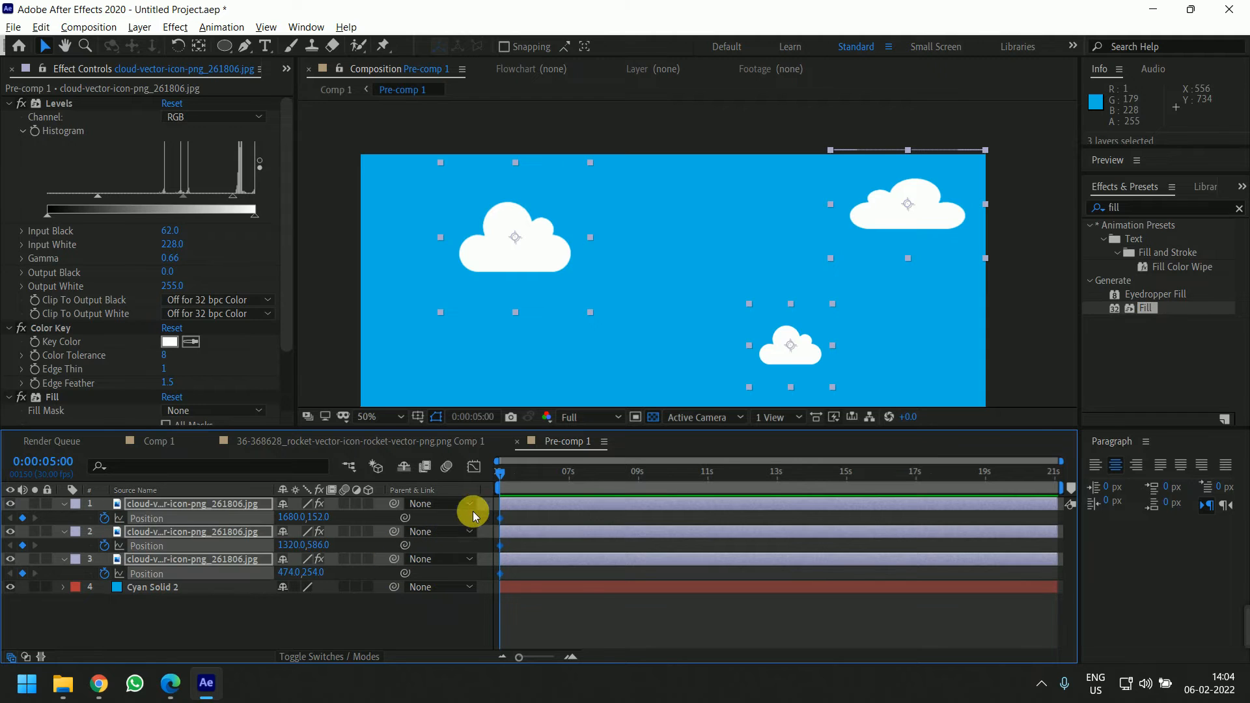
click(589, 641)
click(536, 531)
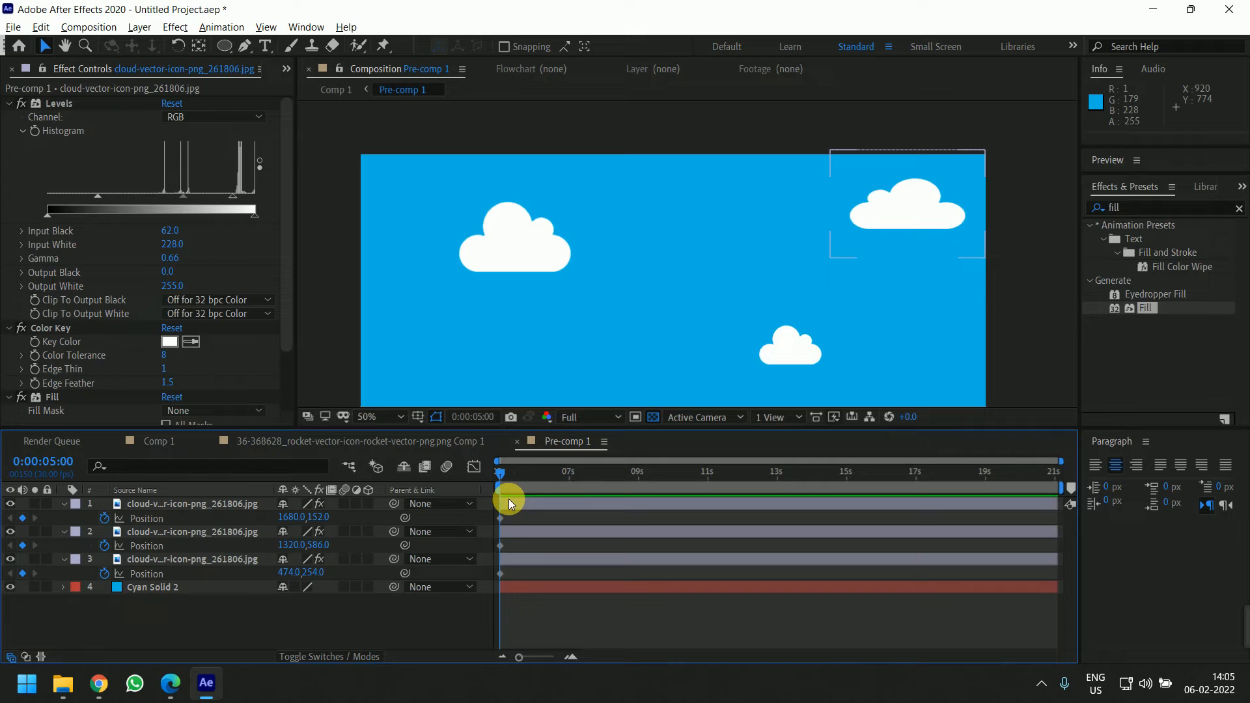
At about 8 seconds, shift all three clouds about 300 px to the left to create end keyframes
drag(496, 476, 631, 487)
click(635, 506)
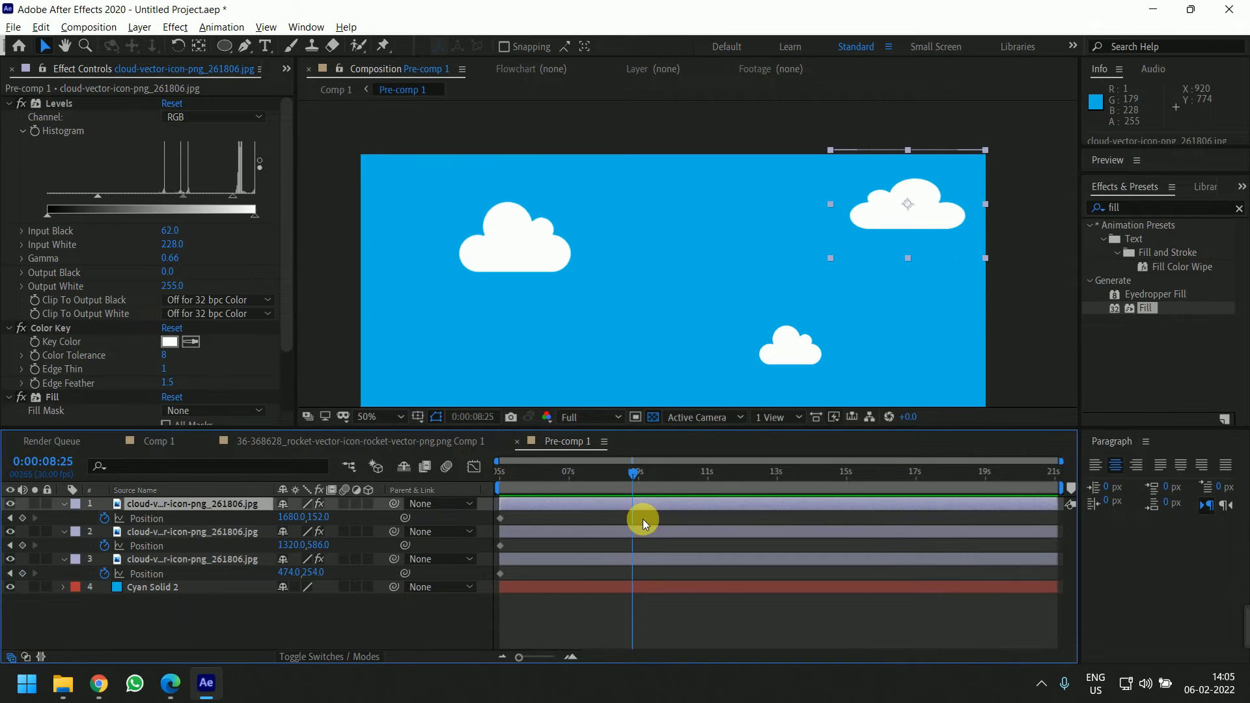
shift+click(642, 557)
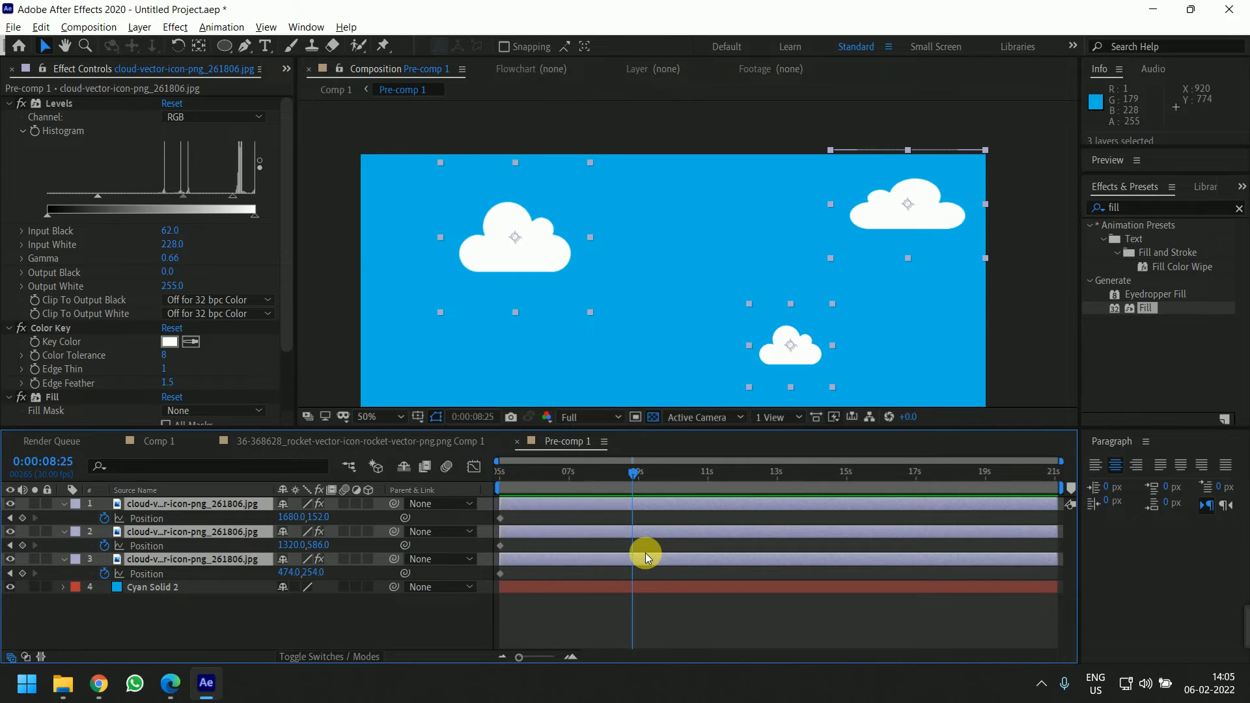
drag(829, 202, 808, 197)
key(shift+Left)
key(shift+Left)
key(shift+Left)
key(shift+Left)
key(shift+Left)
key(shift+Left)
key(shift+Left)
key(shift+Left)
key(shift+Left)
key(shift+Left)
key(shift+Left)
key(shift+Left)
key(shift+Left)
key(shift+Left)
key(shift+Left)
key(shift+Left)
key(shift+Left)
key(shift+Left)
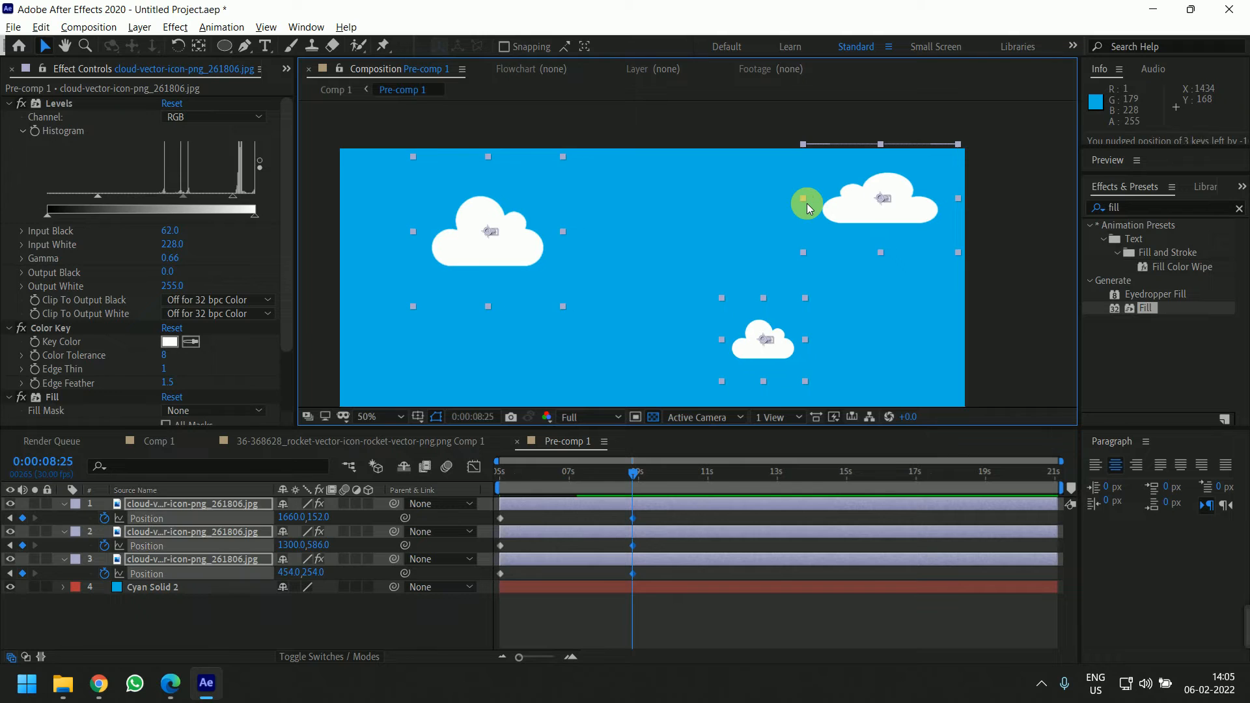
key(shift+Left)
key(shift+Left)
key(shift+Left)
key(shift+Left)
key(shift+Left)
key(shift+Left)
key(shift+Left)
key(shift+Left)
key(shift+Left)
key(shift+Left)
key(shift+Left)
key(shift+Left)
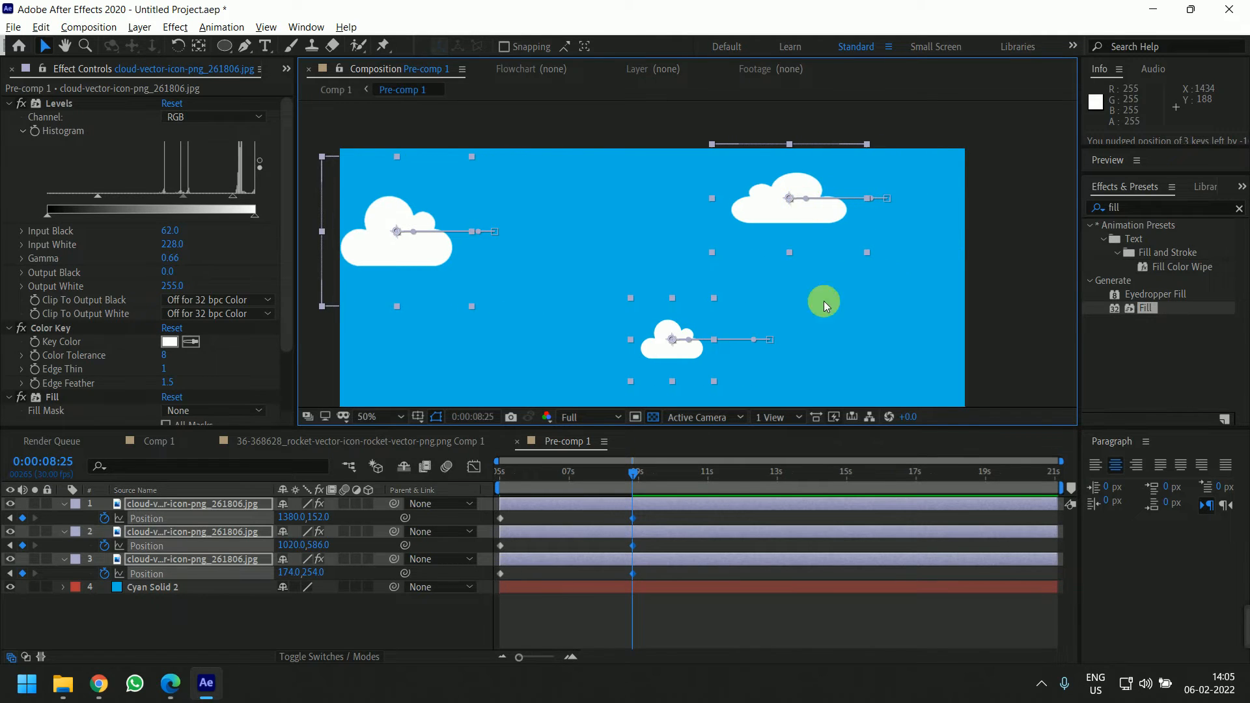
Stagger the clouds' end keyframes in time so each drifts at a different speed, and preview the result
click(728, 624)
drag(635, 545, 637, 578)
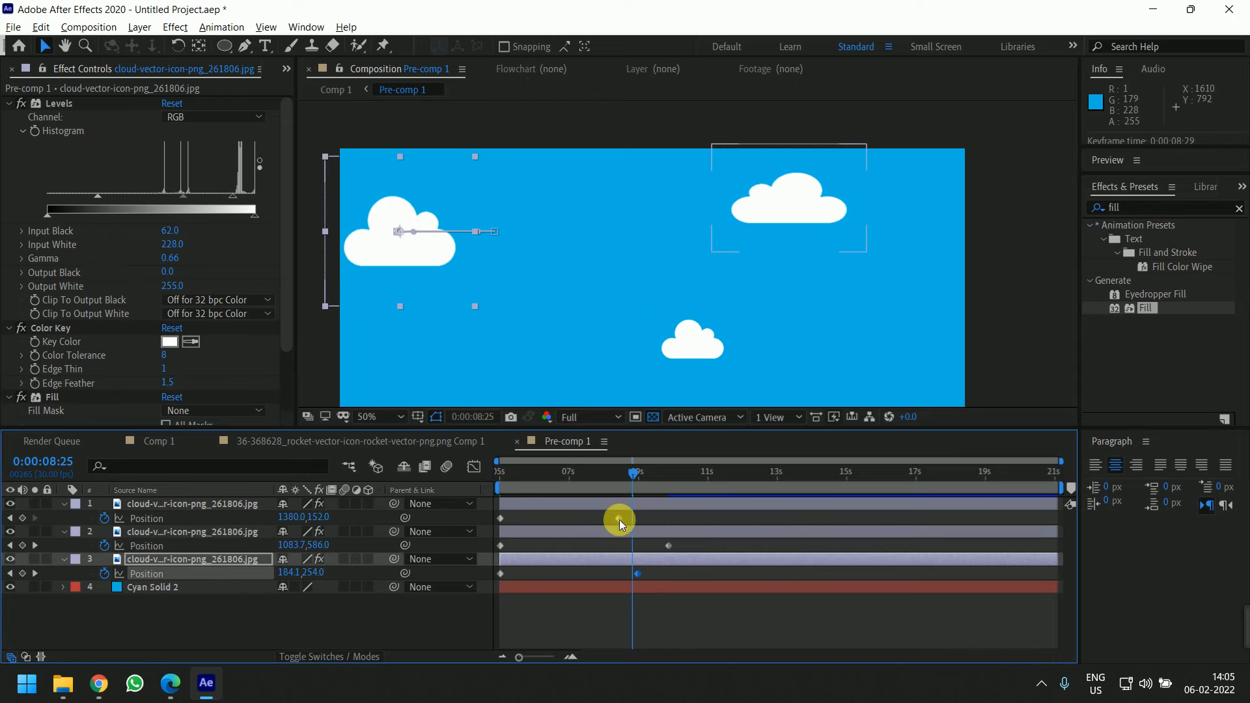
drag(619, 519, 598, 519)
drag(669, 546, 709, 547)
drag(633, 574, 655, 575)
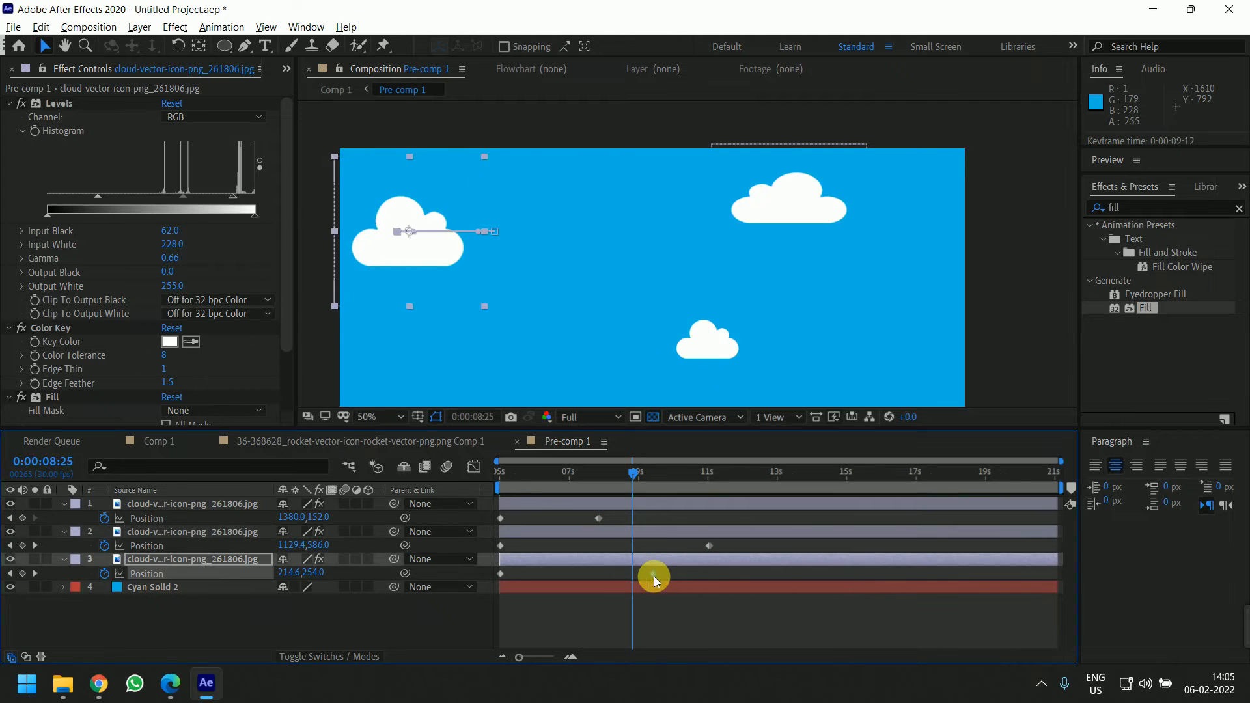
drag(598, 519, 617, 519)
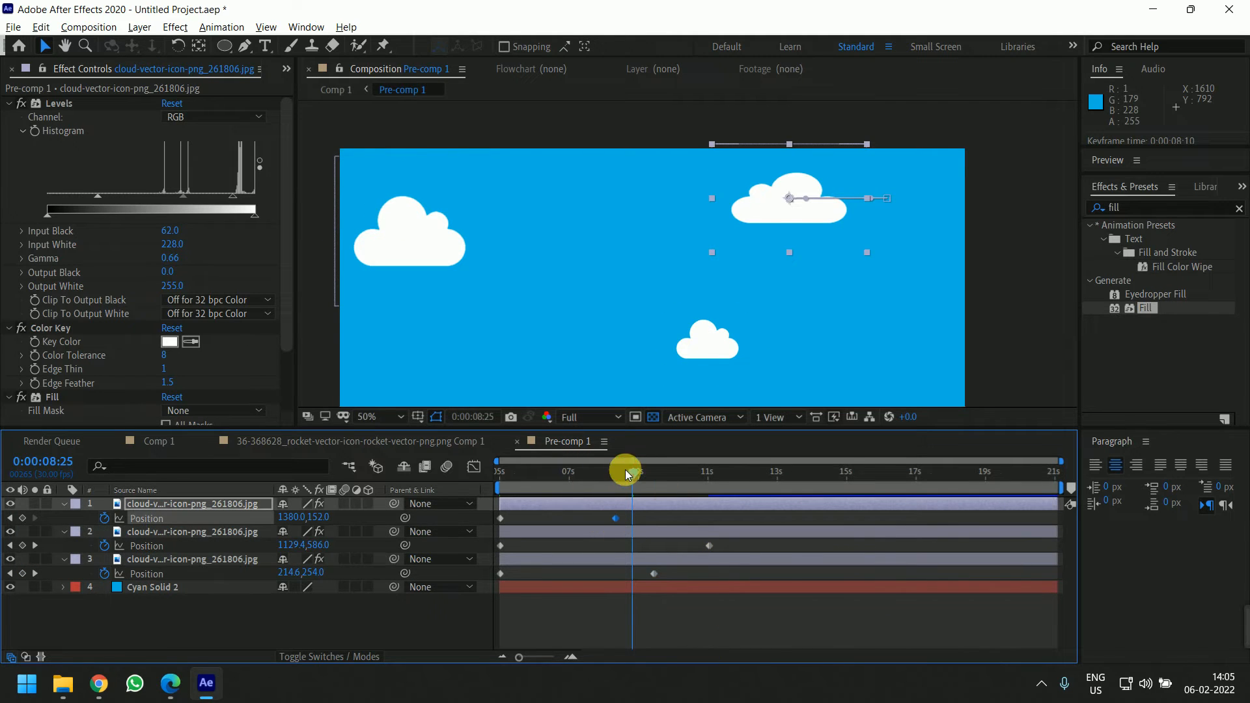
drag(625, 474, 482, 475)
key(space)
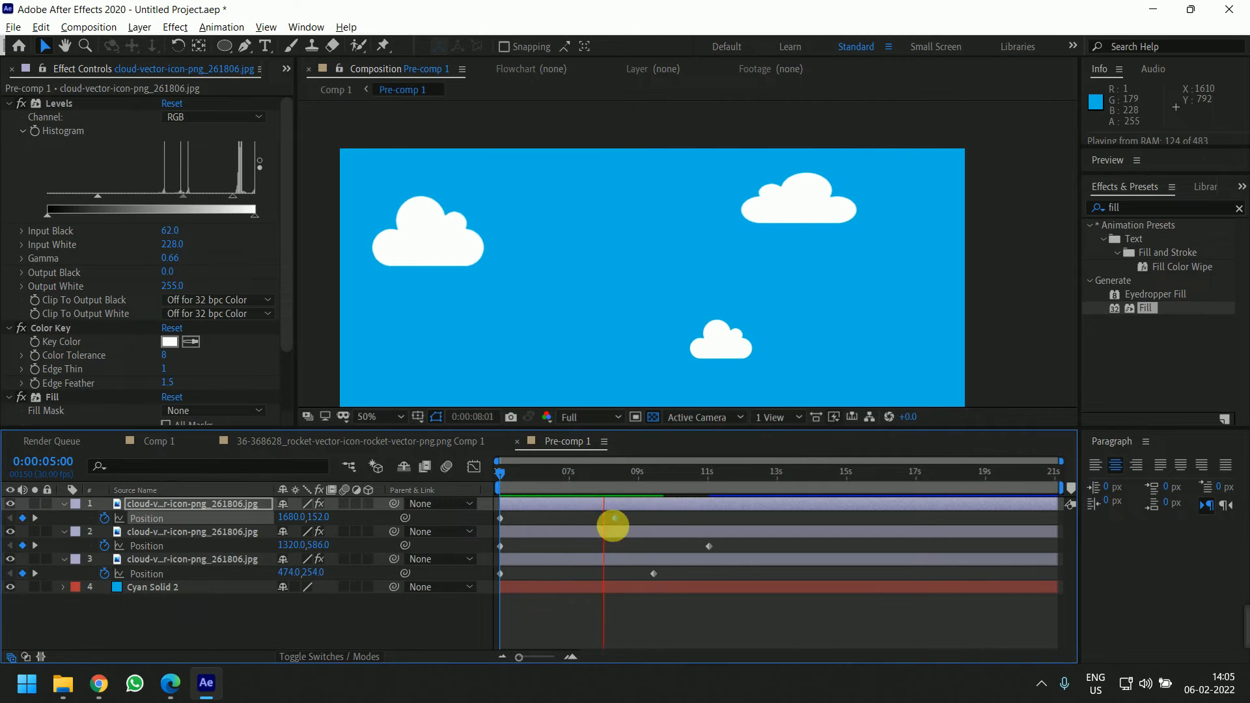
Move the end keyframes later and fine-tune each cloud's keyframe timing, then preview the drift again
click(608, 521)
drag(753, 628, 657, 521)
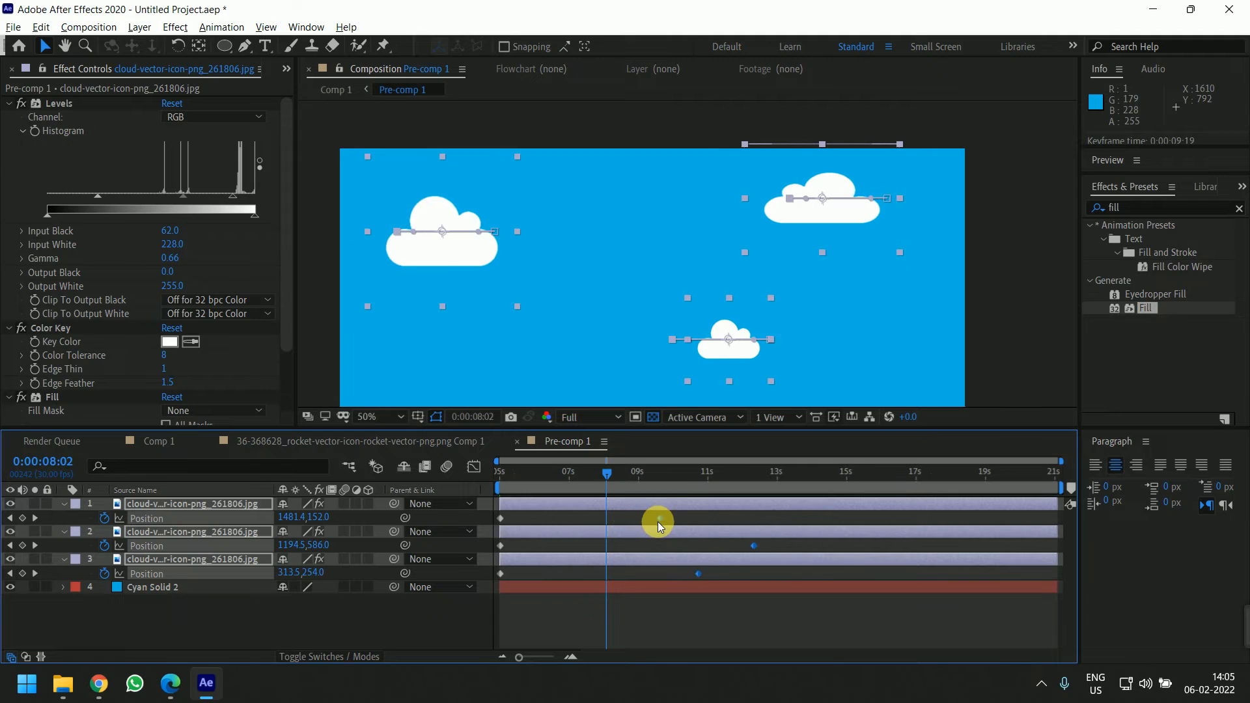
click(691, 605)
drag(618, 475, 514, 478)
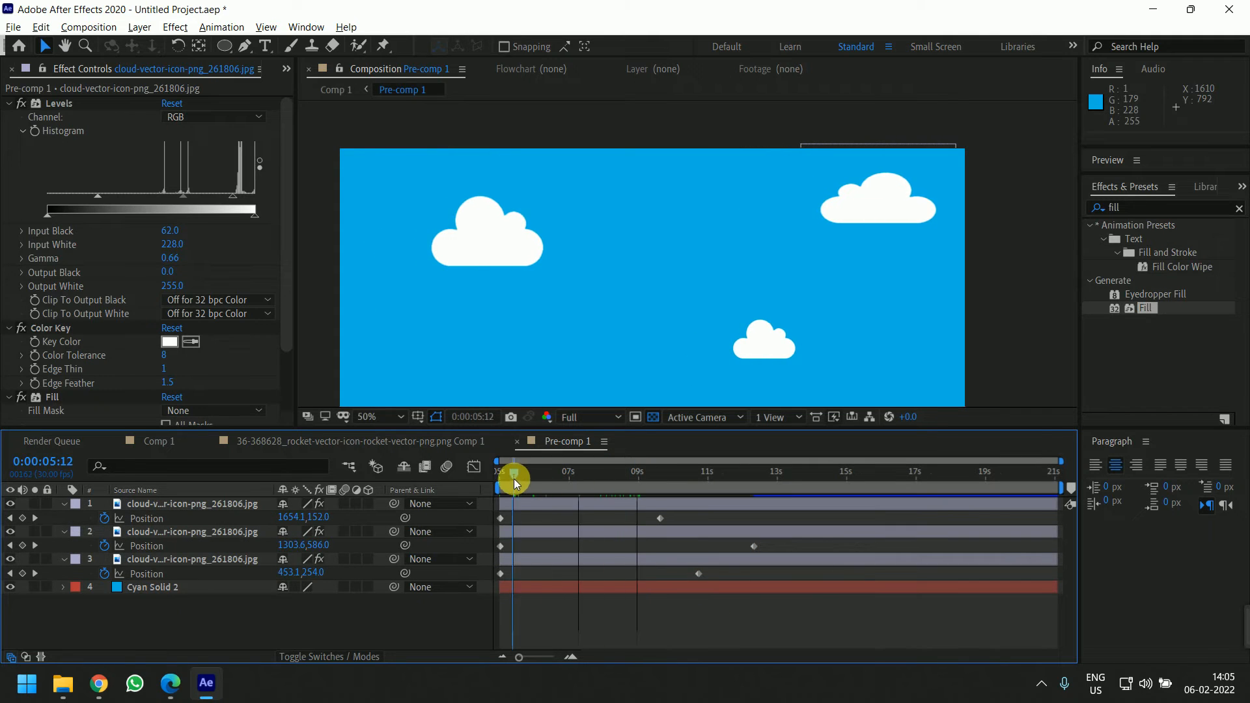
drag(659, 518, 643, 518)
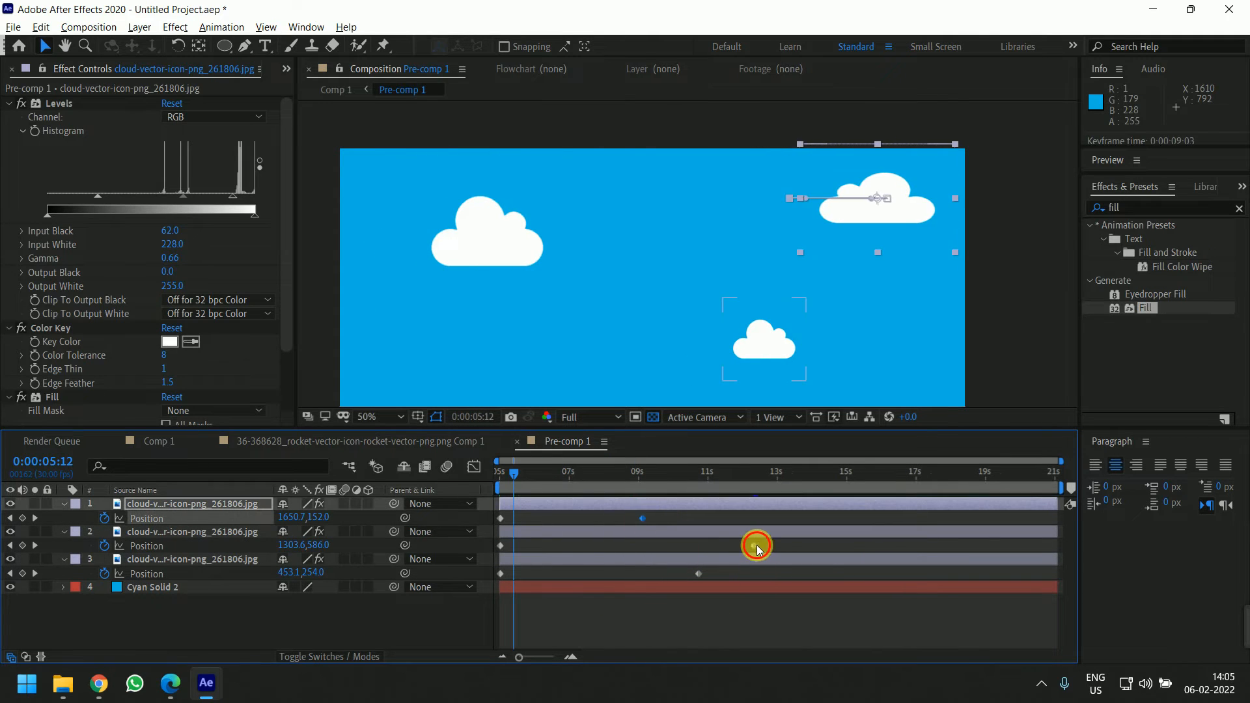
drag(754, 545, 776, 545)
drag(698, 574, 703, 573)
drag(849, 629, 652, 518)
click(656, 610)
key(space)
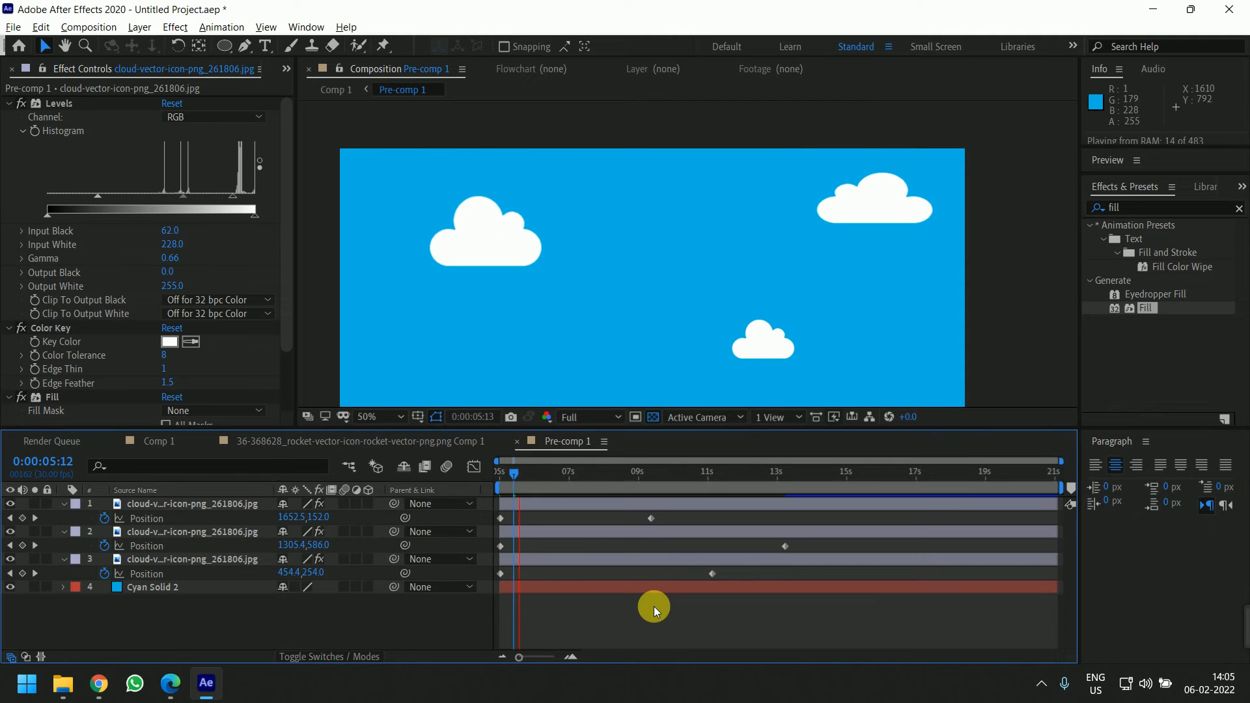
Hide the cyan solid layer inside the pre-comp
click(10, 586)
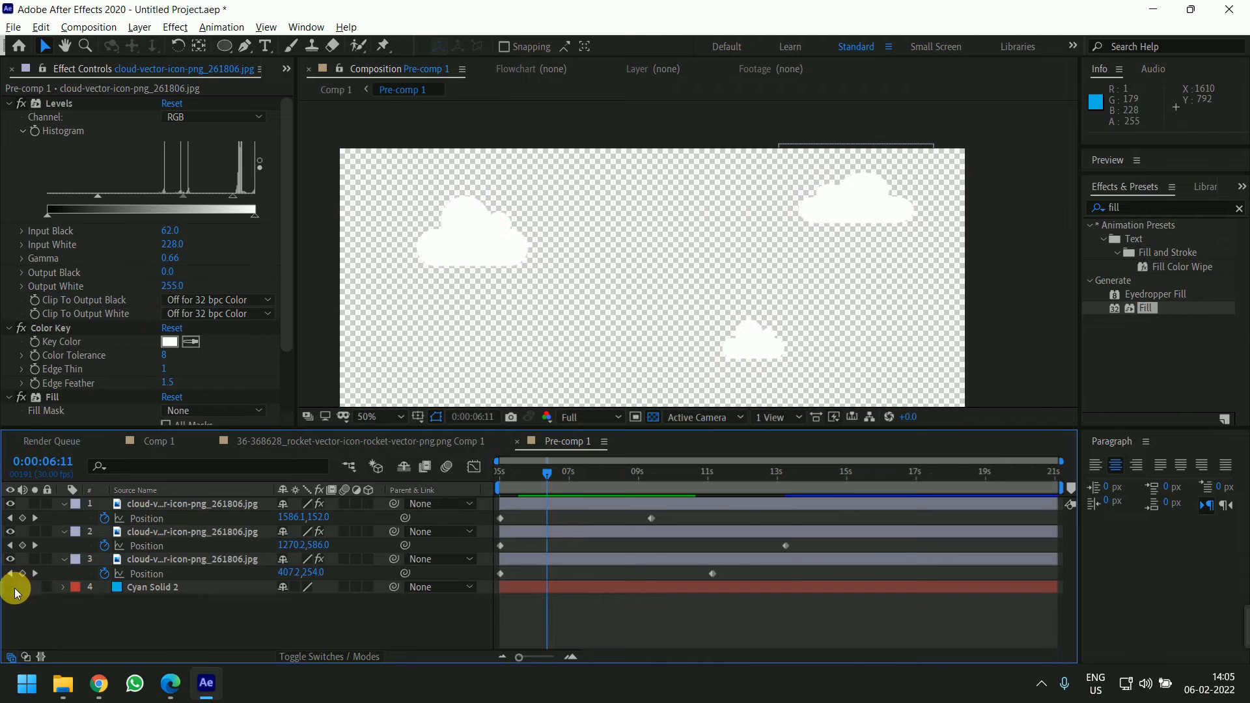
click(575, 589)
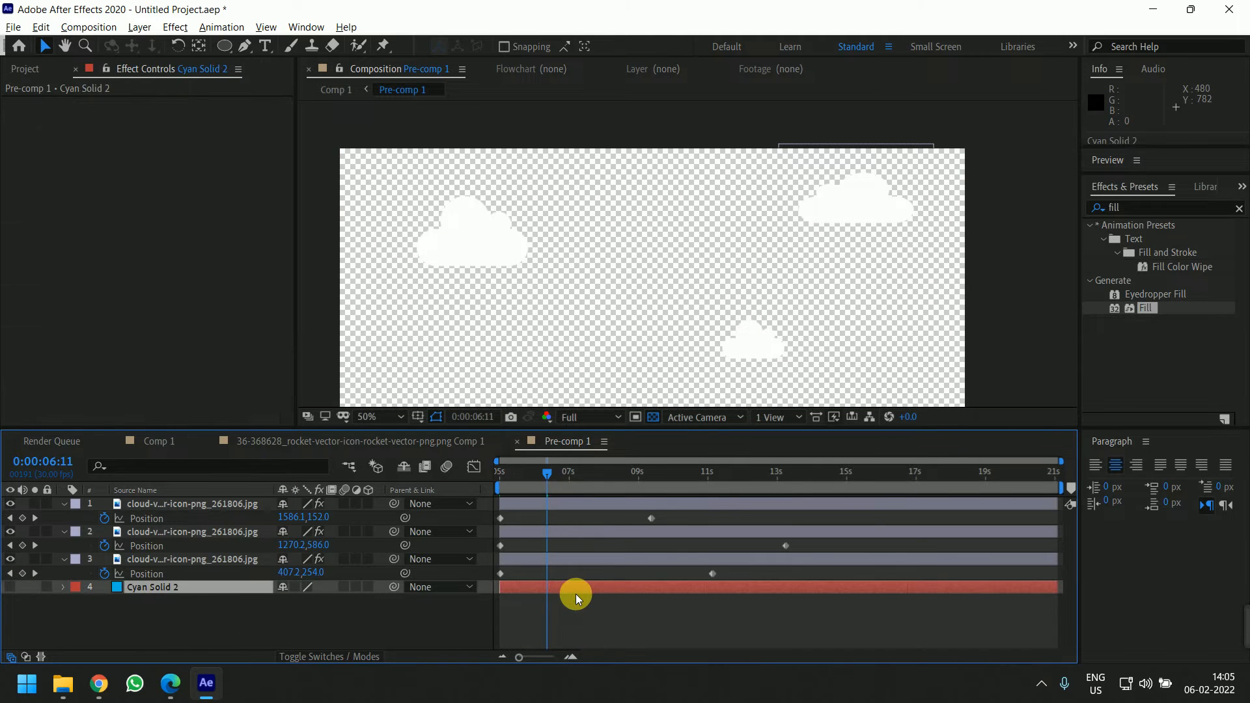
Return to the main composition and play it back to review the rocket launch with the drifting clouds
click(293, 441)
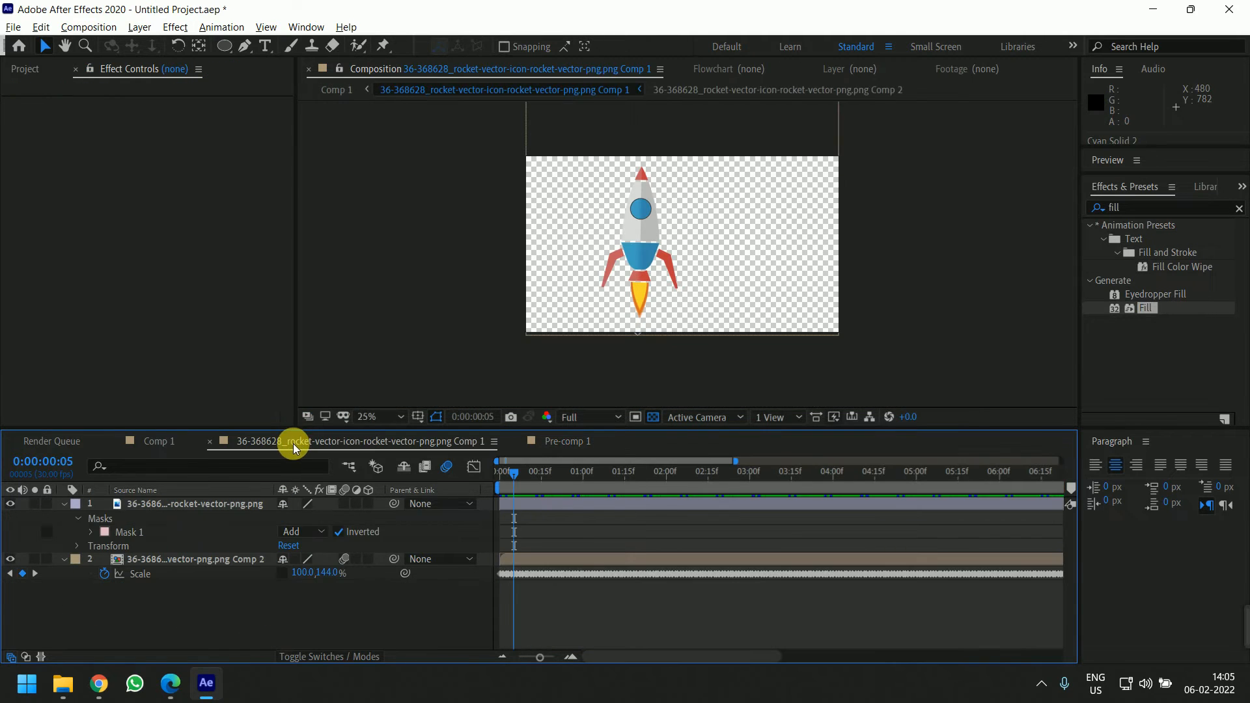
click(155, 442)
click(209, 441)
click(210, 441)
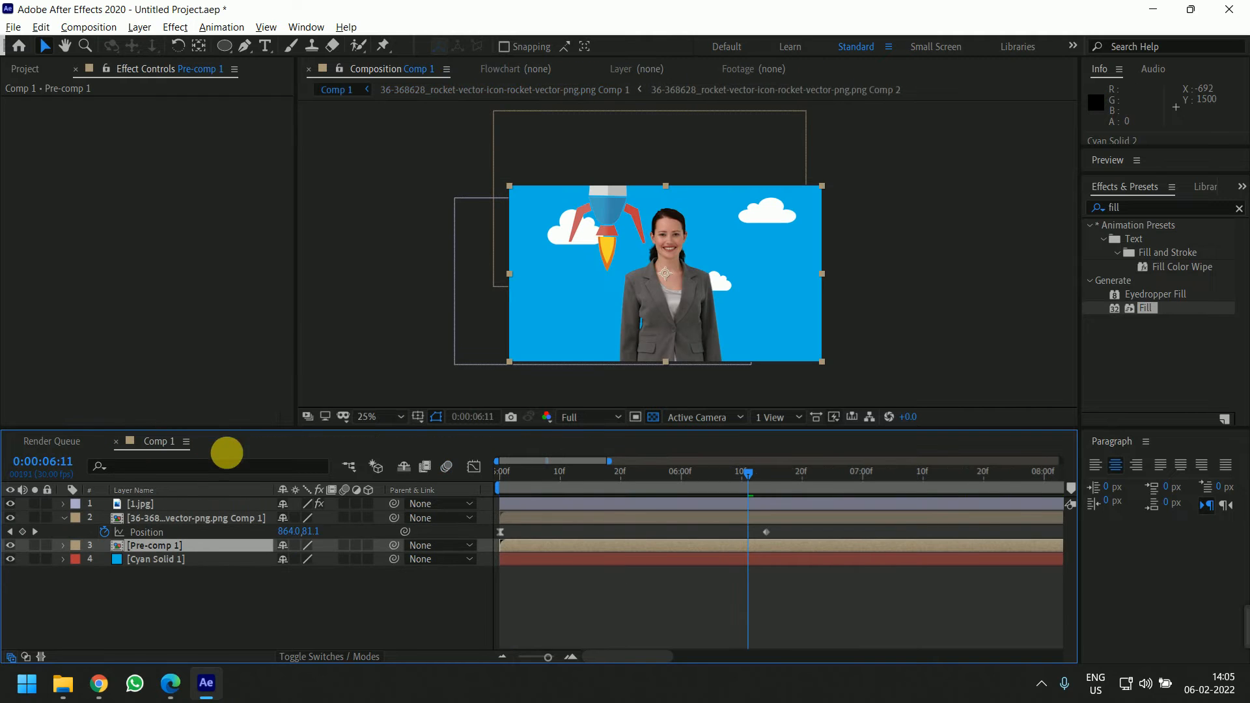
key(space)
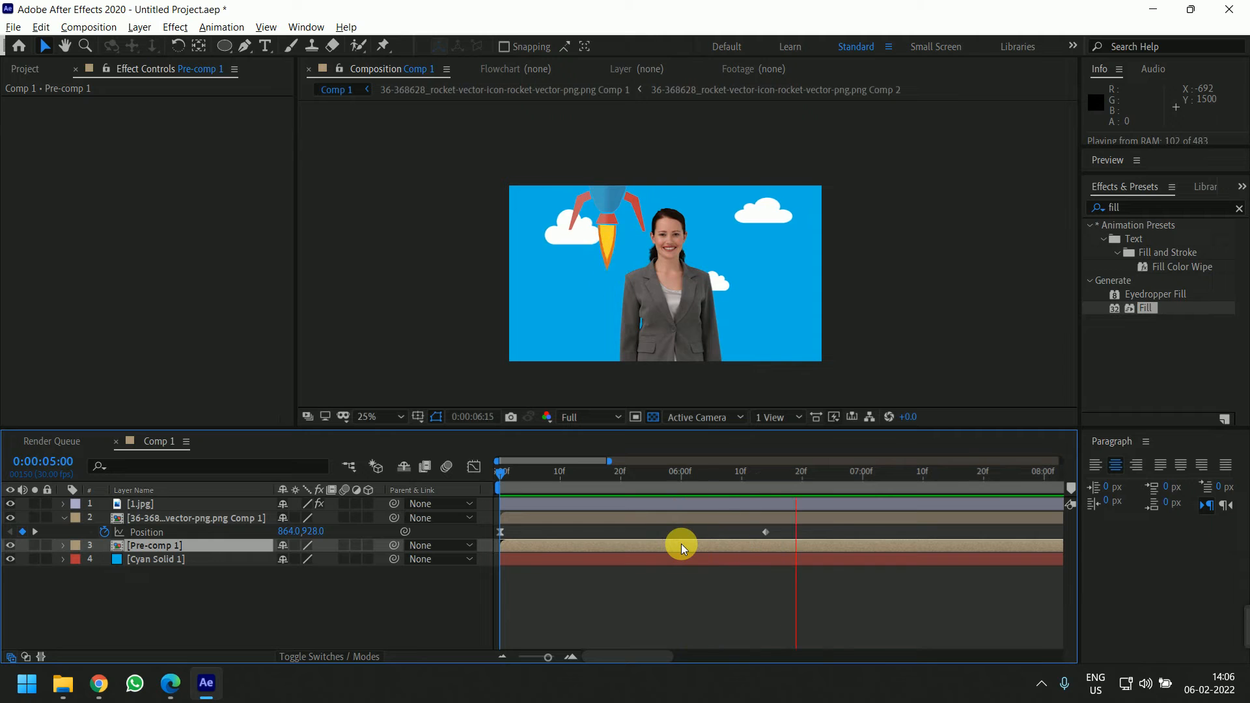
key(space)
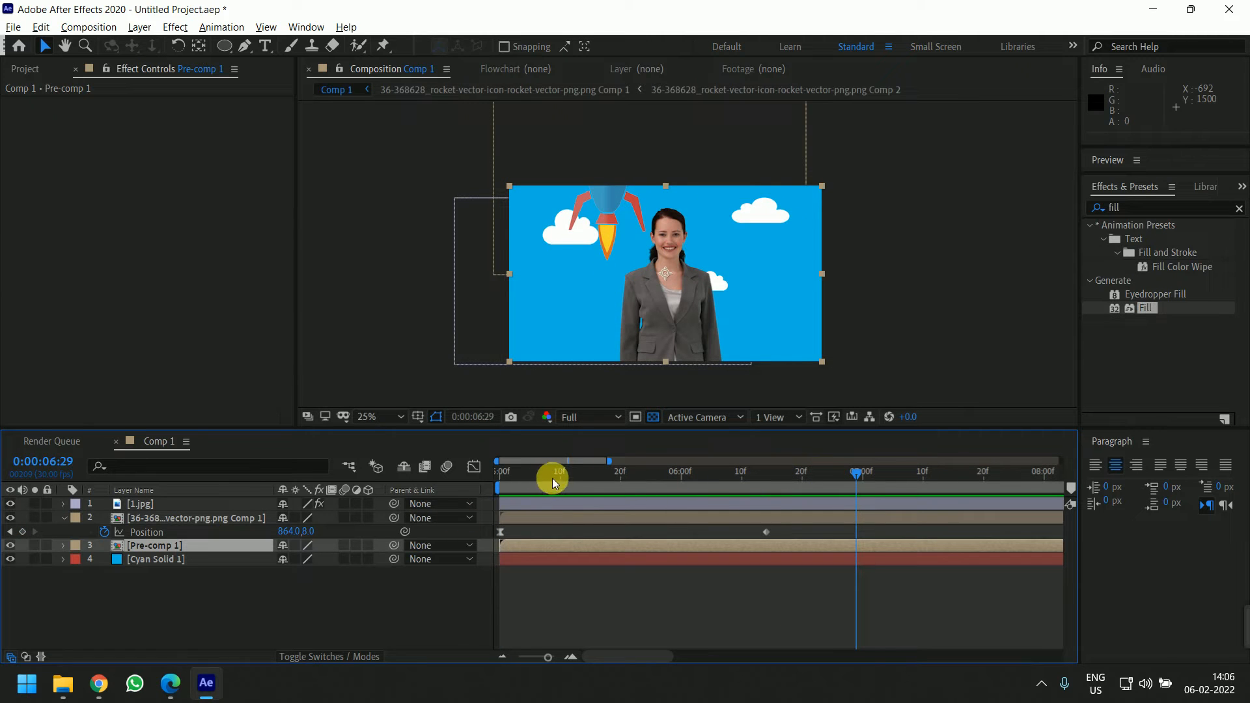
drag(552, 478, 596, 496)
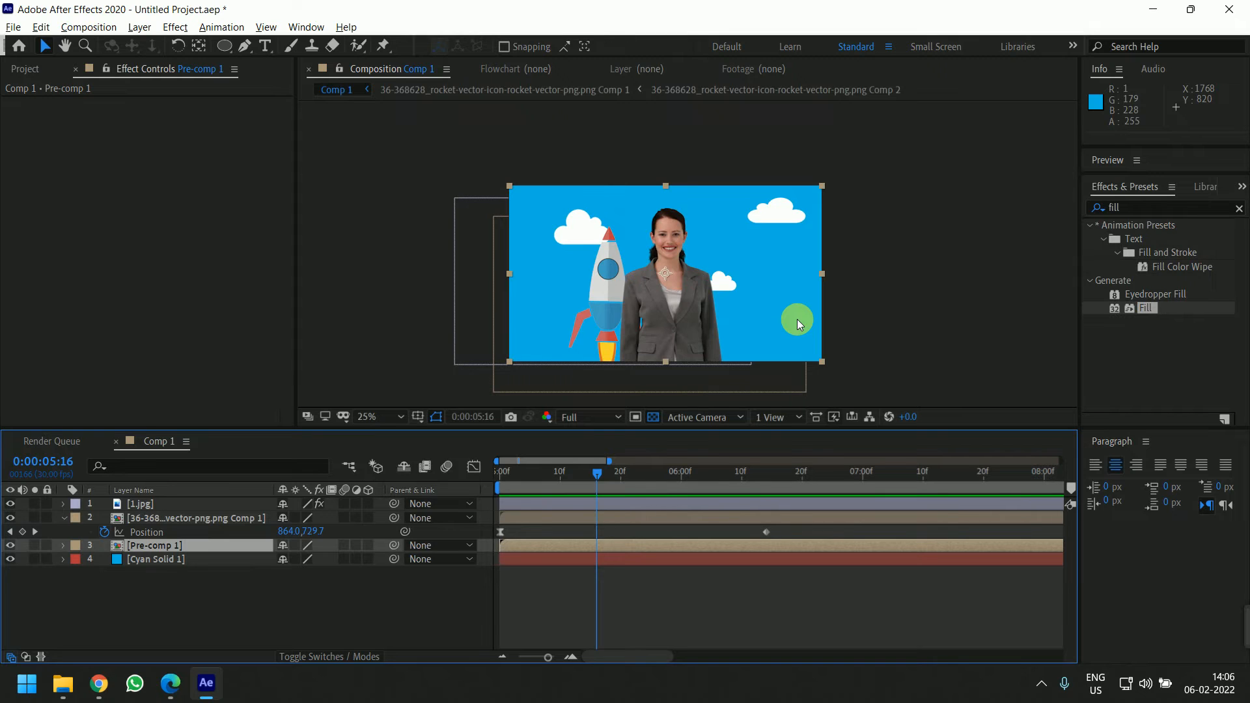
mouse_move(99, 683)
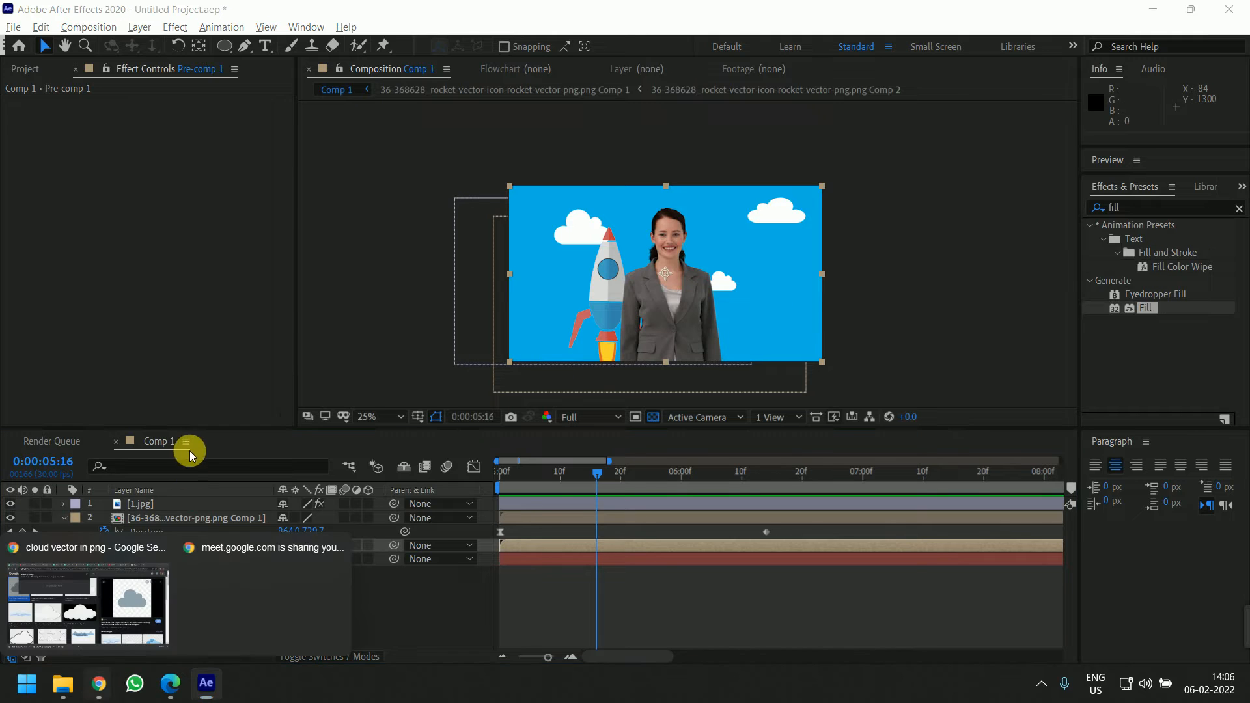
click(126, 619)
click(130, 13)
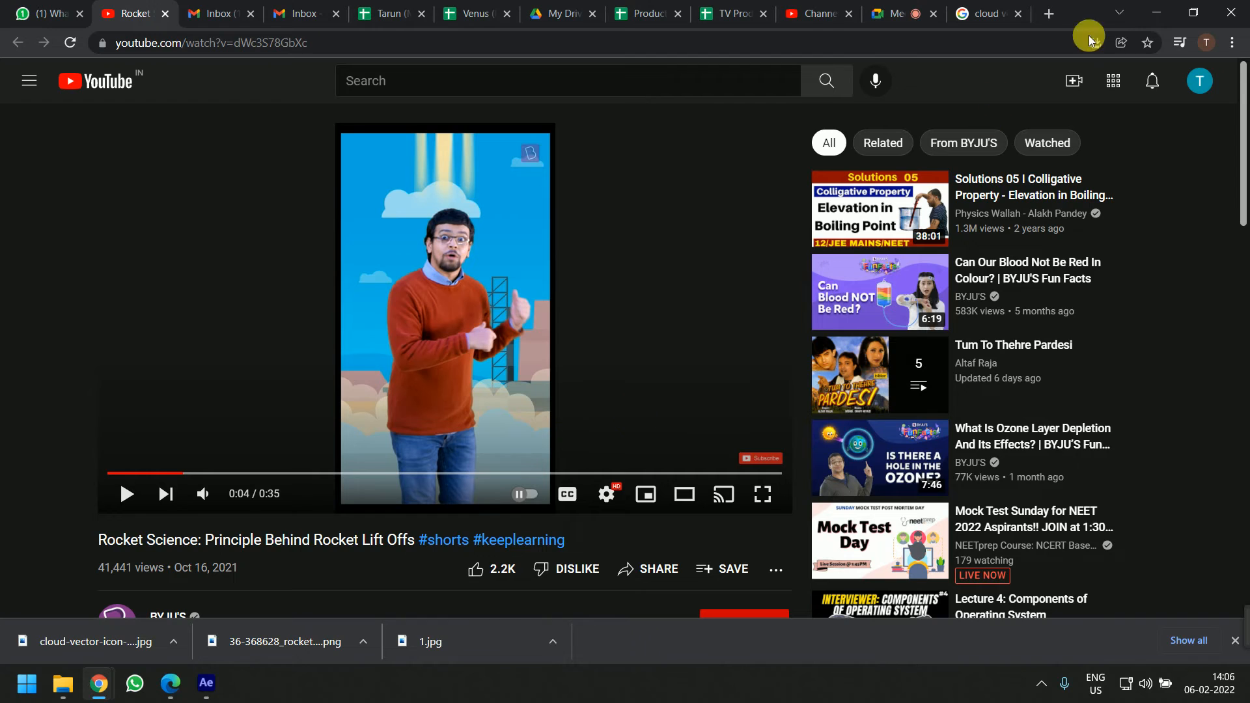
click(1160, 11)
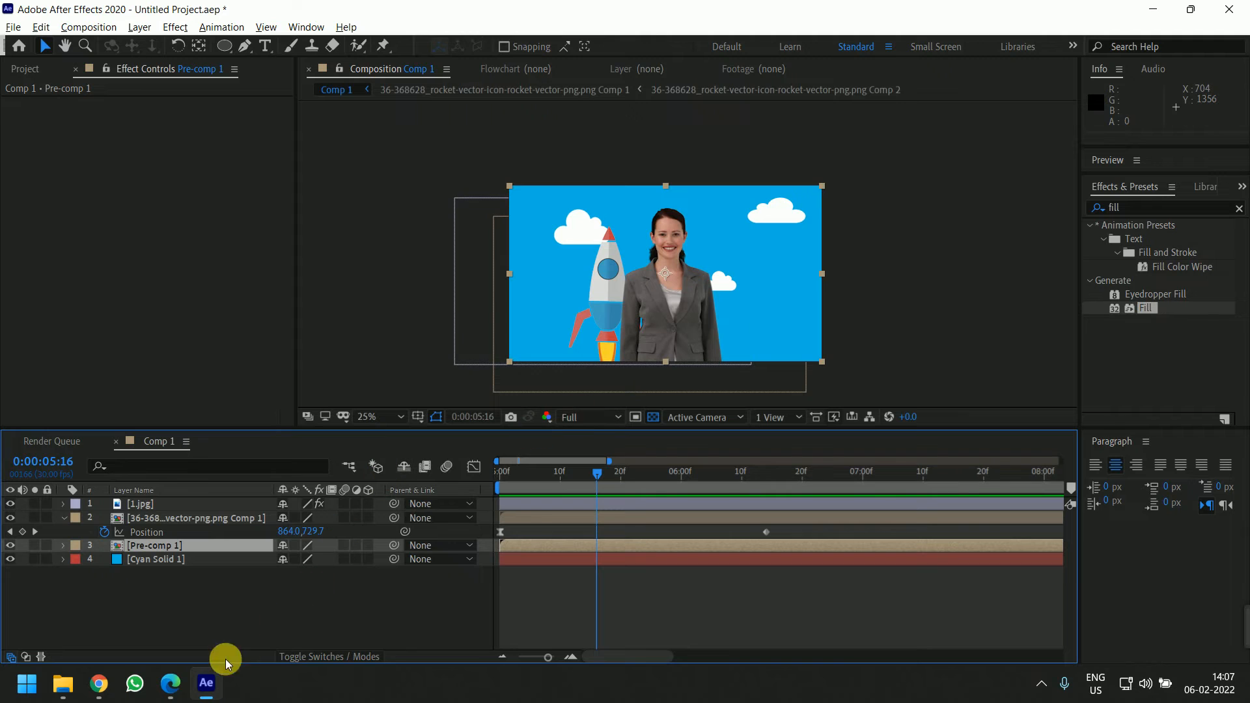
click(416, 617)
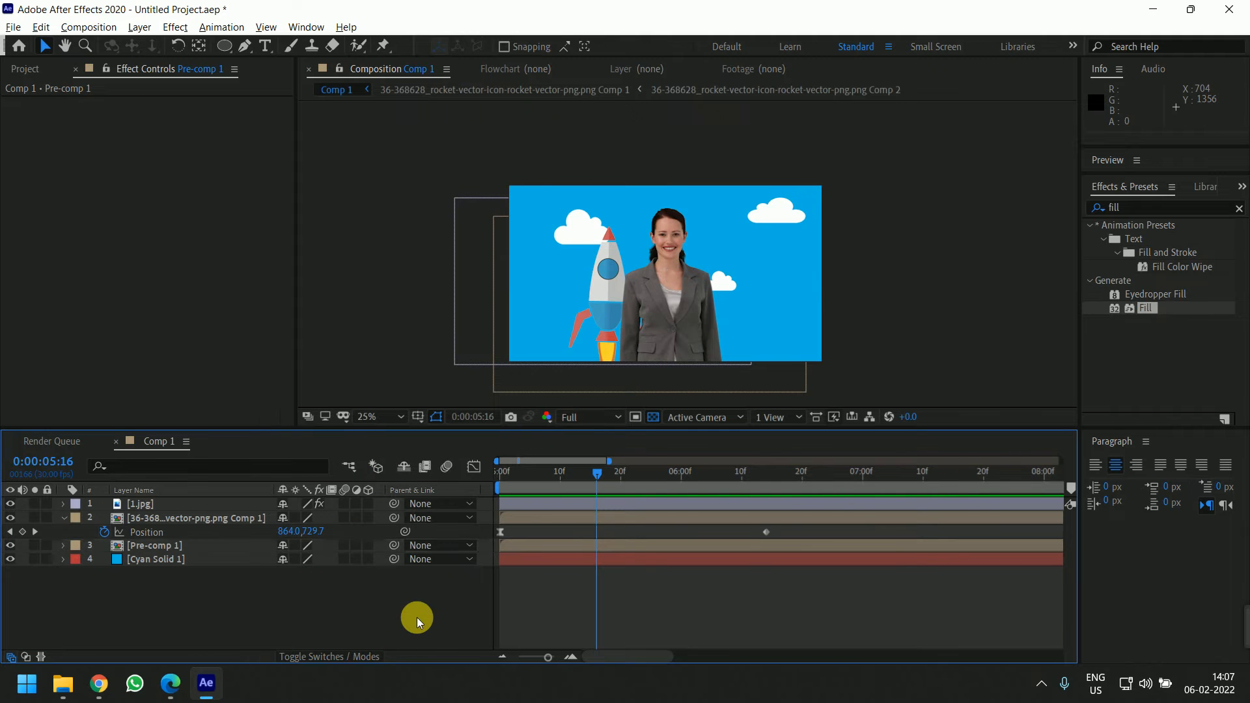
click(103, 686)
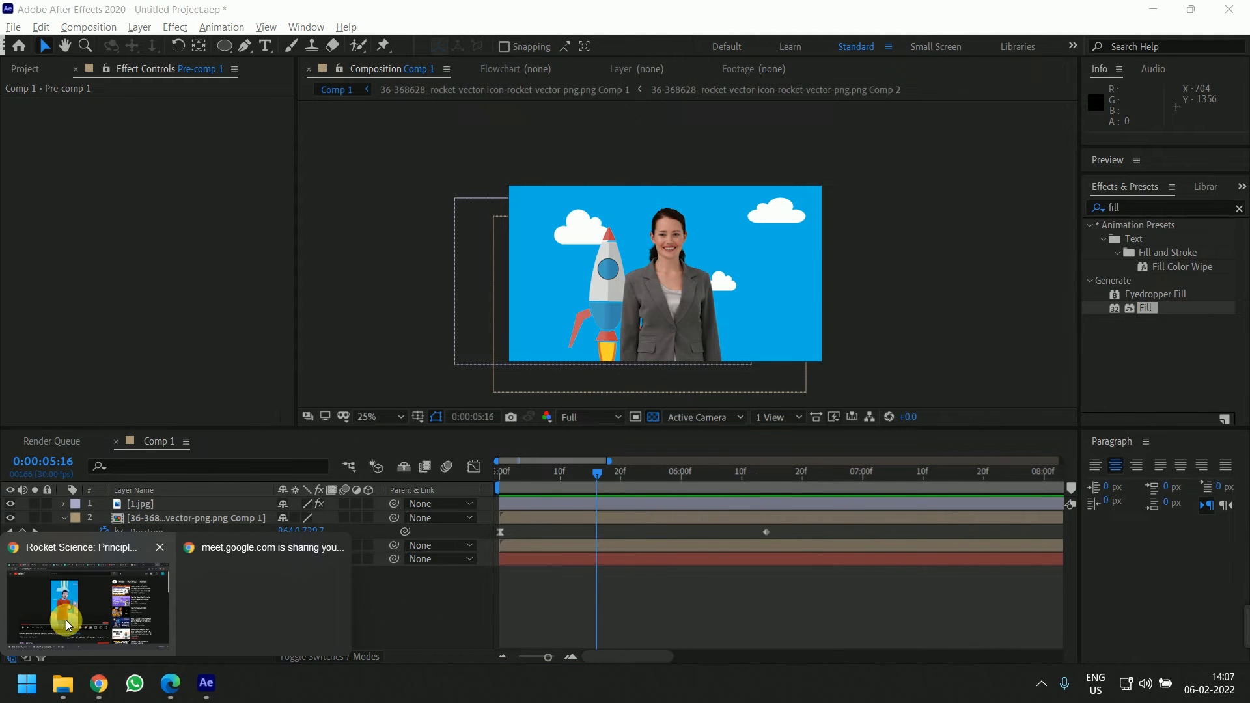
click(72, 612)
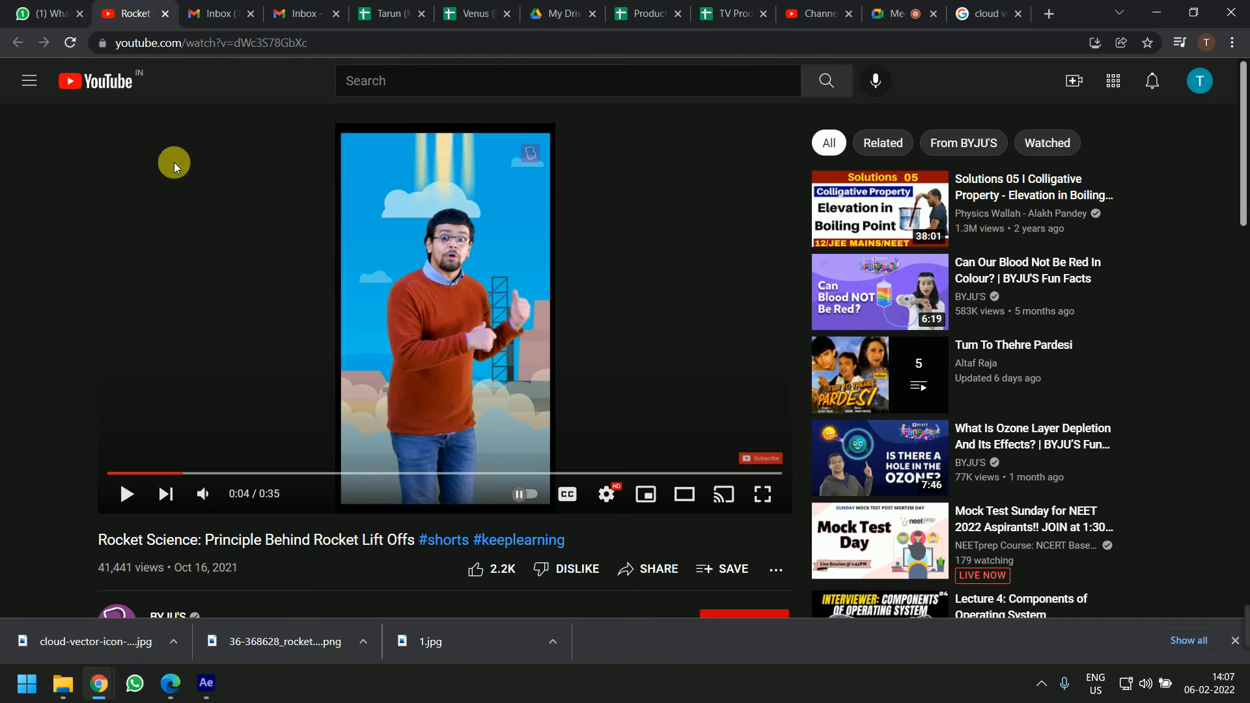
click(18, 13)
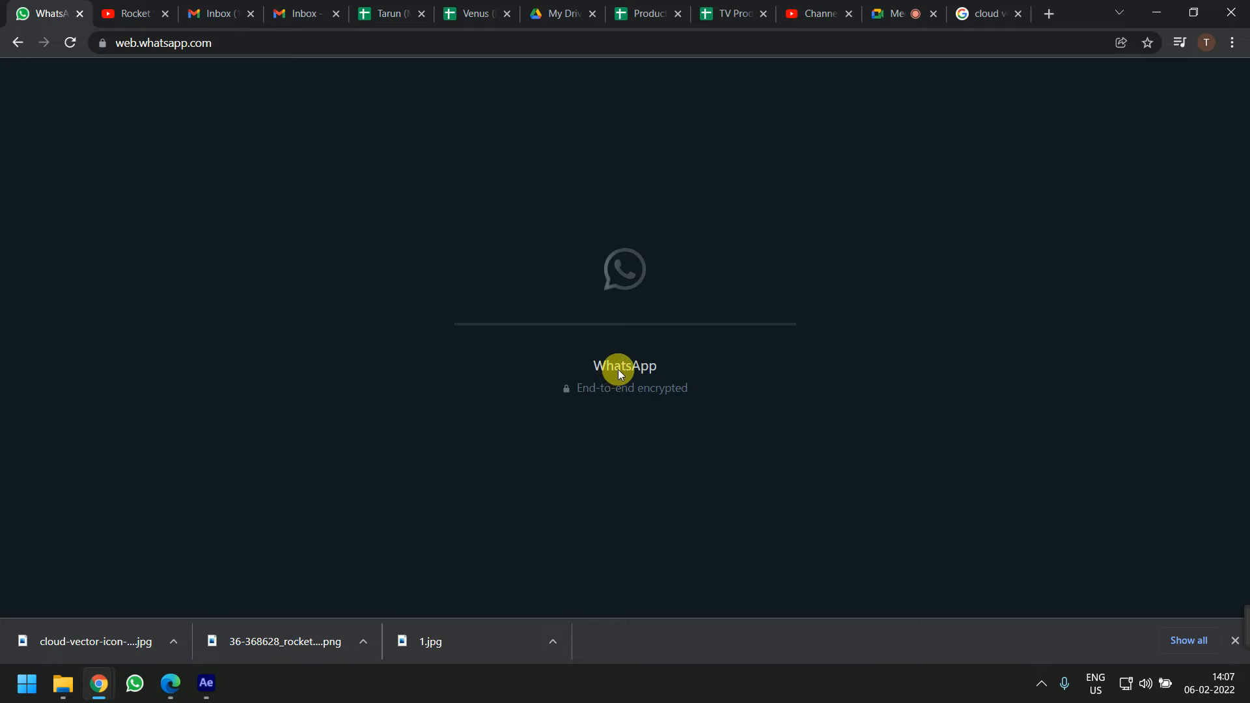
click(1234, 639)
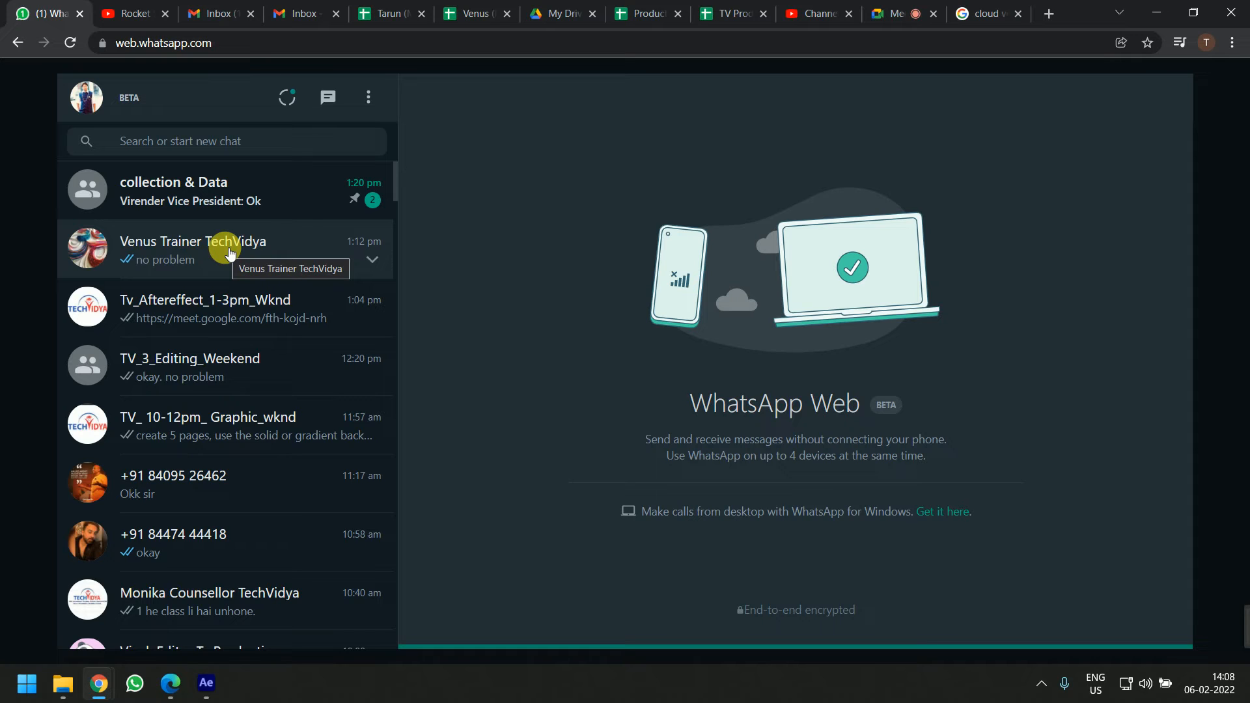
Open a group chat, then a participant's chat, and open the shared YouTube video link
click(326, 314)
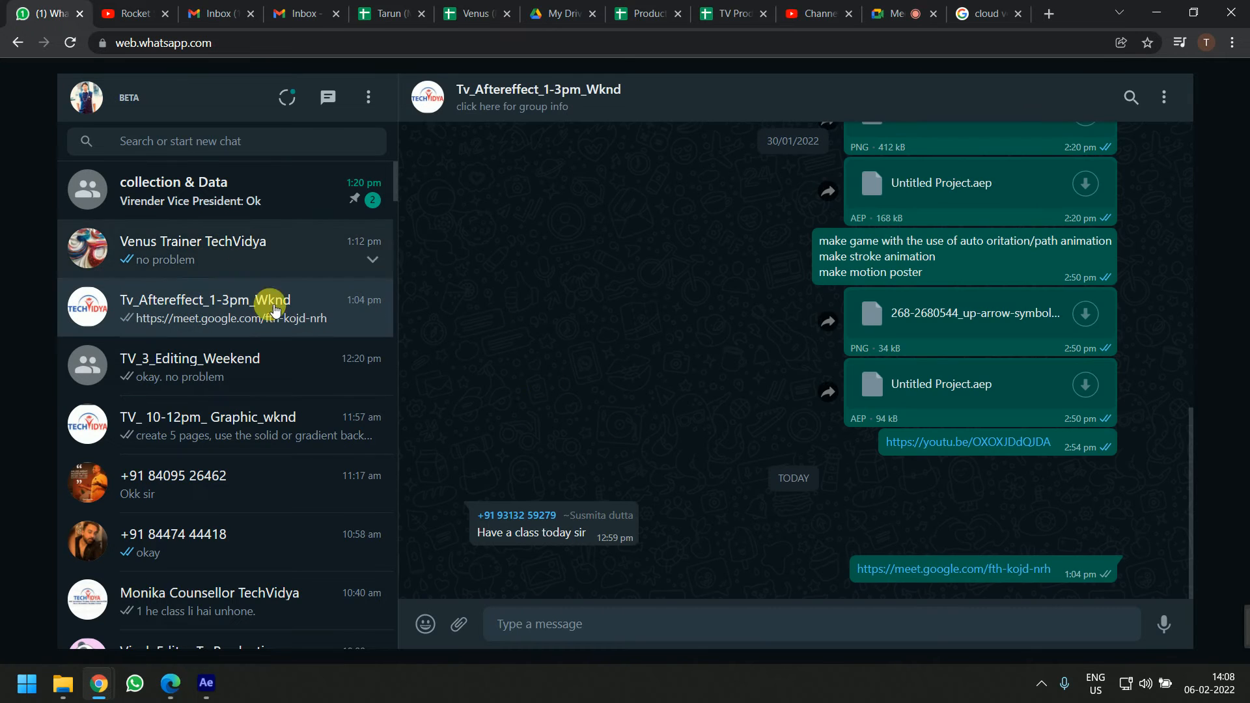
click(619, 112)
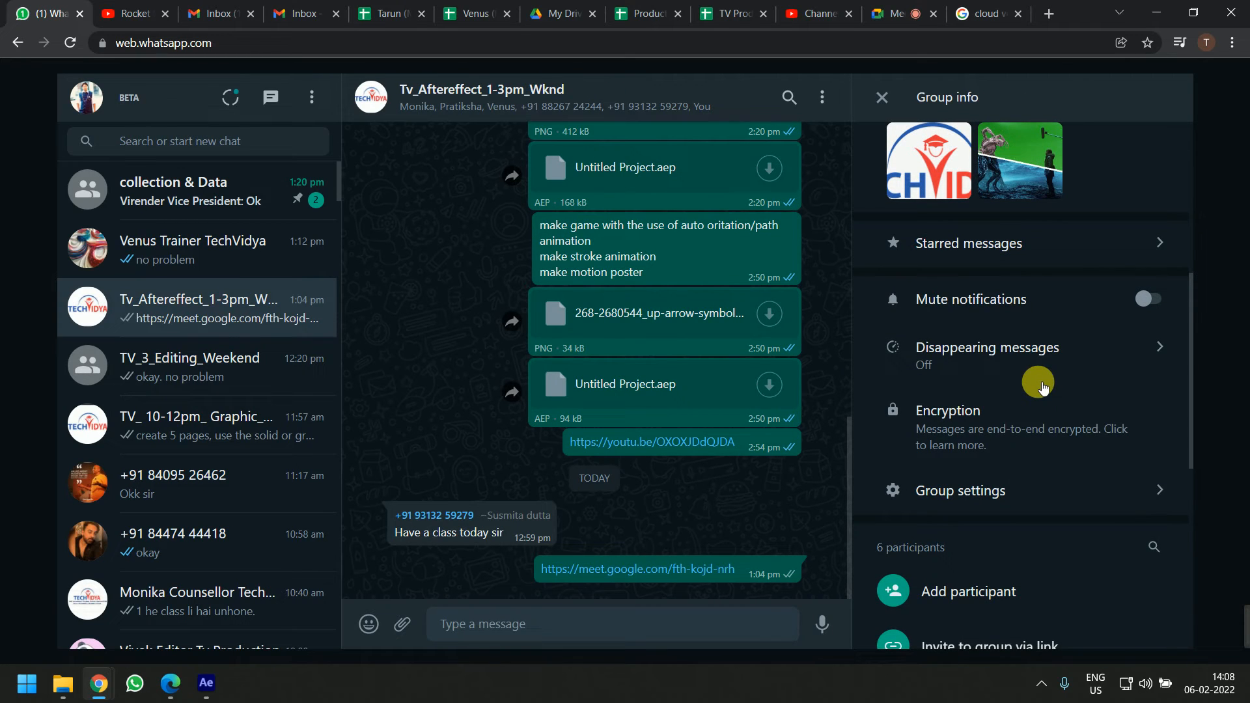
scroll(1008, 508, down, 6)
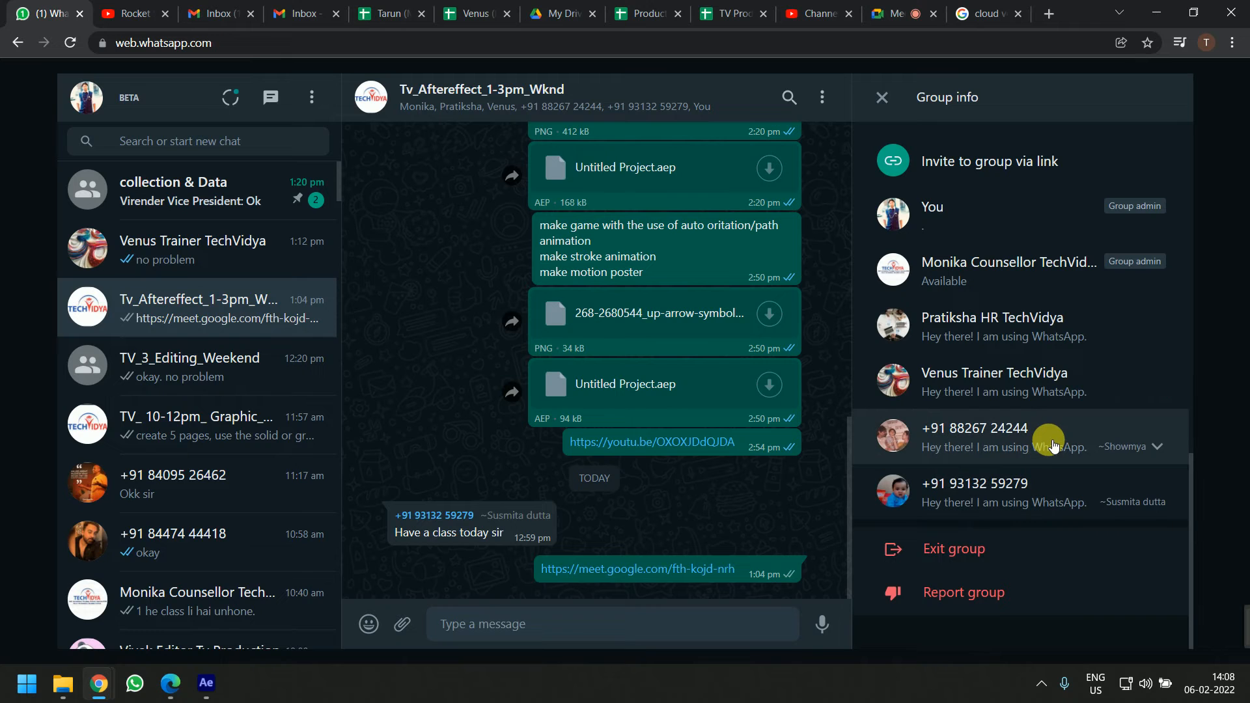
click(1031, 438)
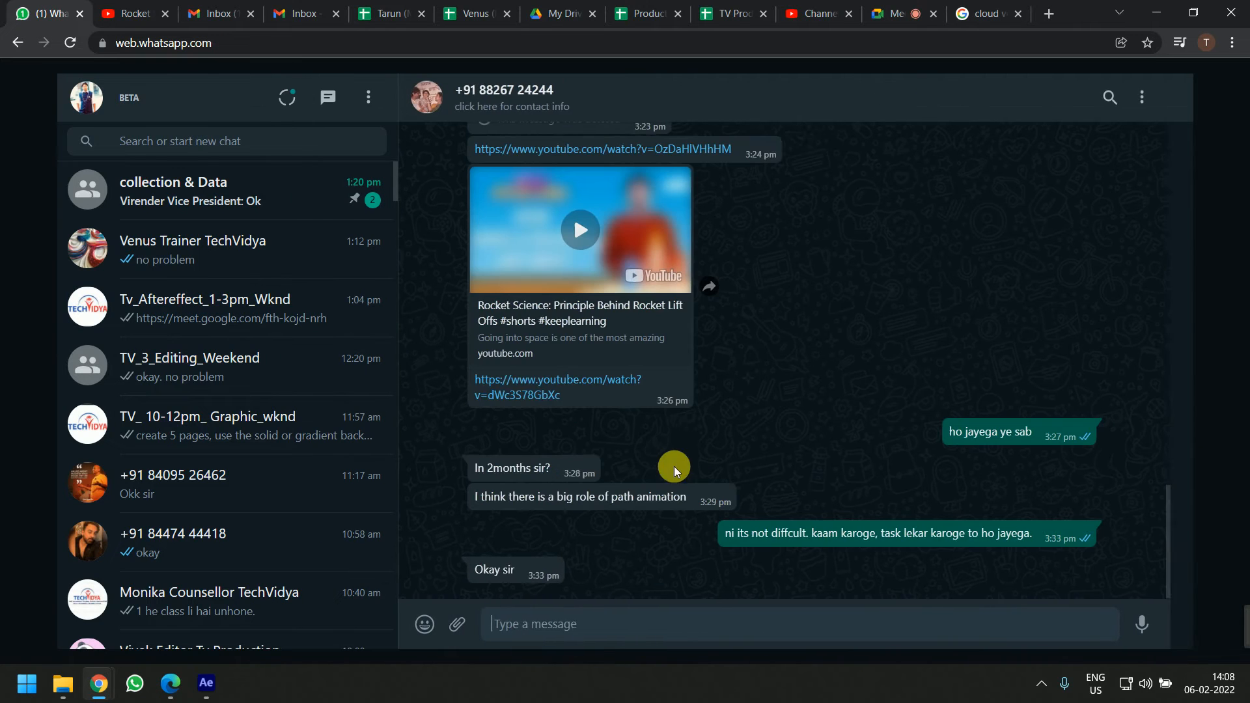
scroll(743, 423, up, 5)
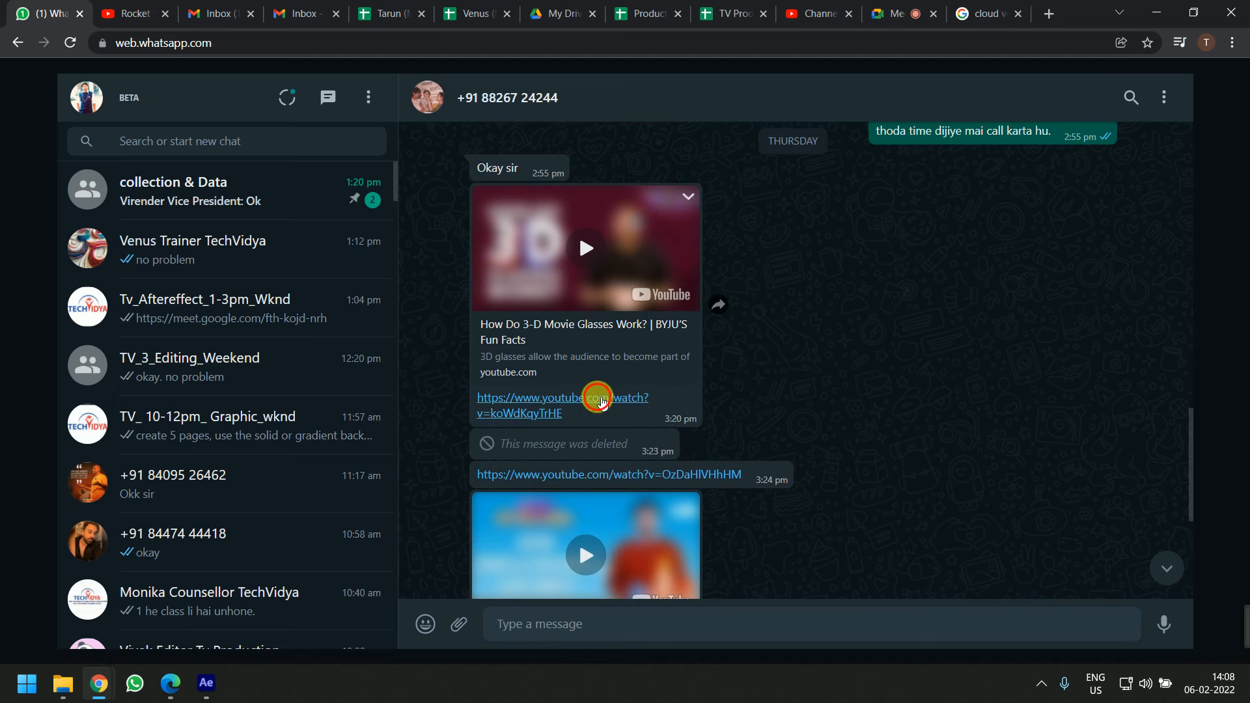
click(587, 399)
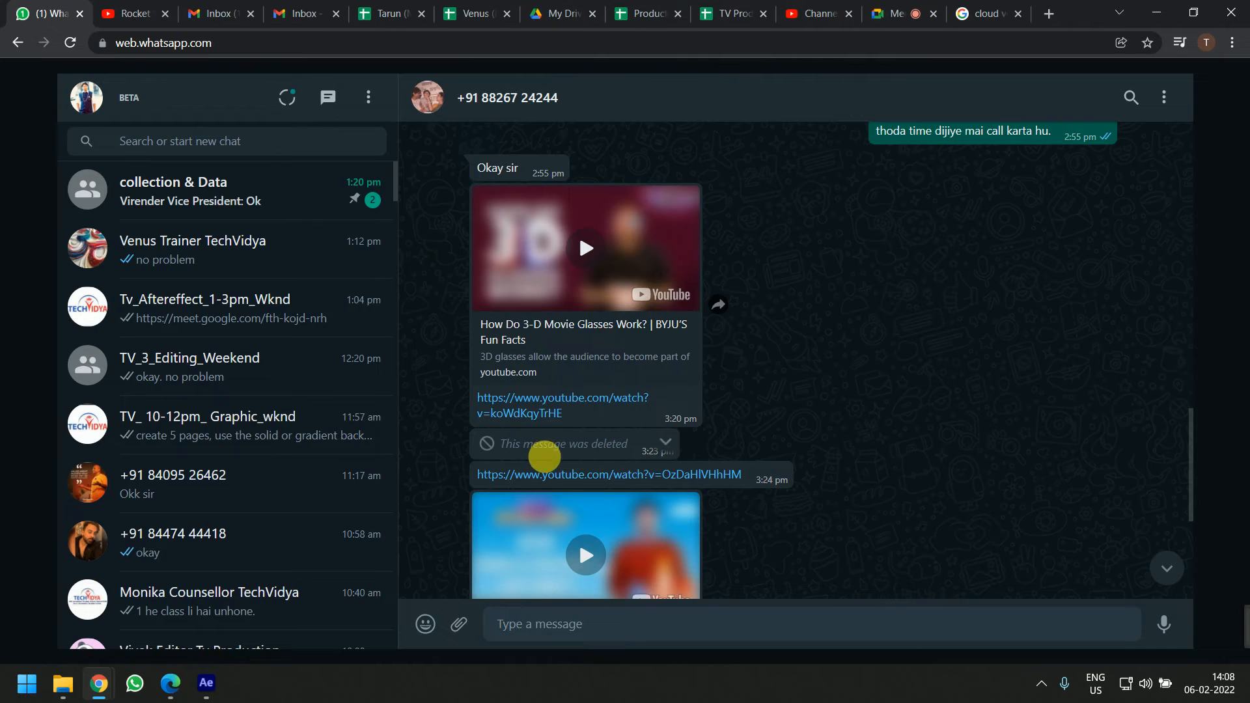
click(548, 473)
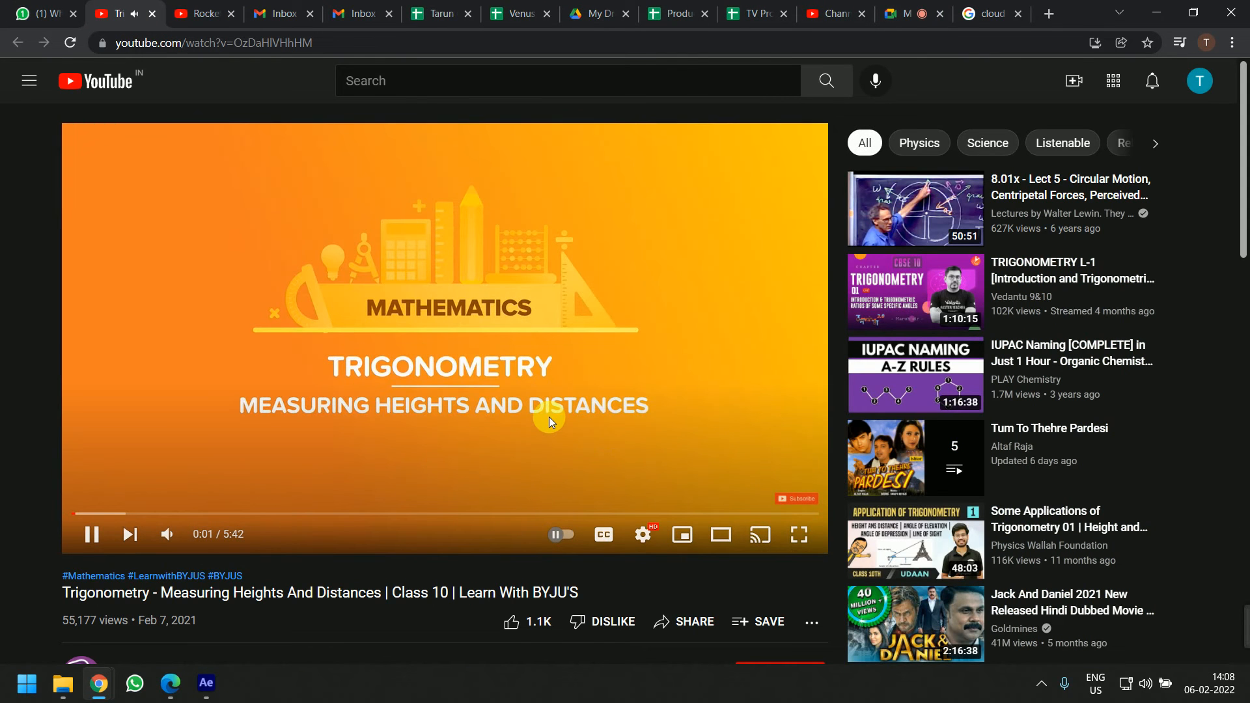
Play the opened animated video from the start and watch it for visual reference
click(549, 416)
click(70, 514)
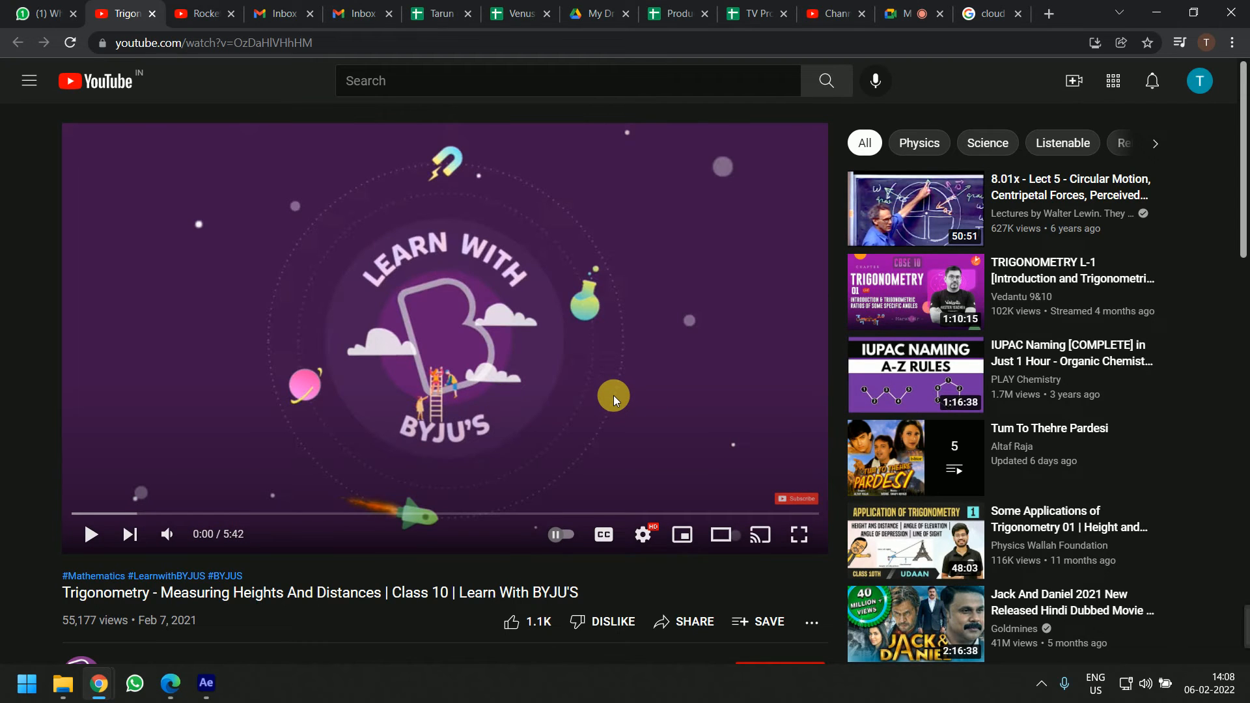
click(613, 396)
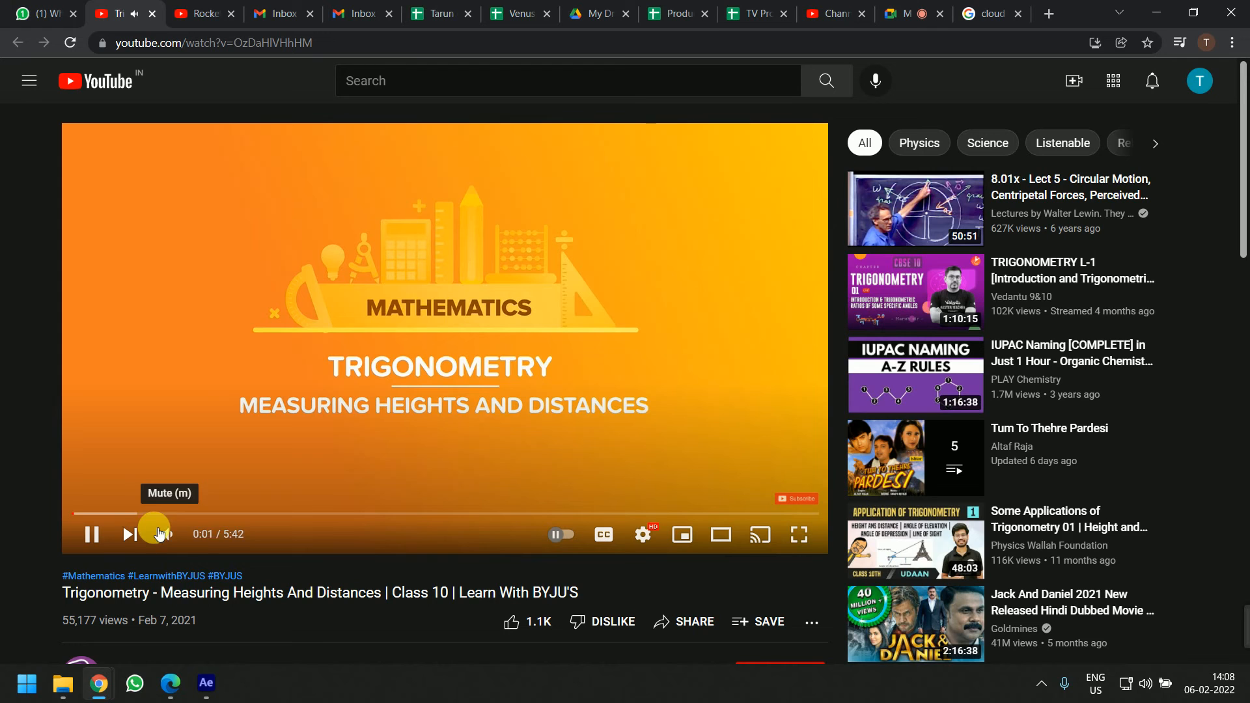
click(159, 533)
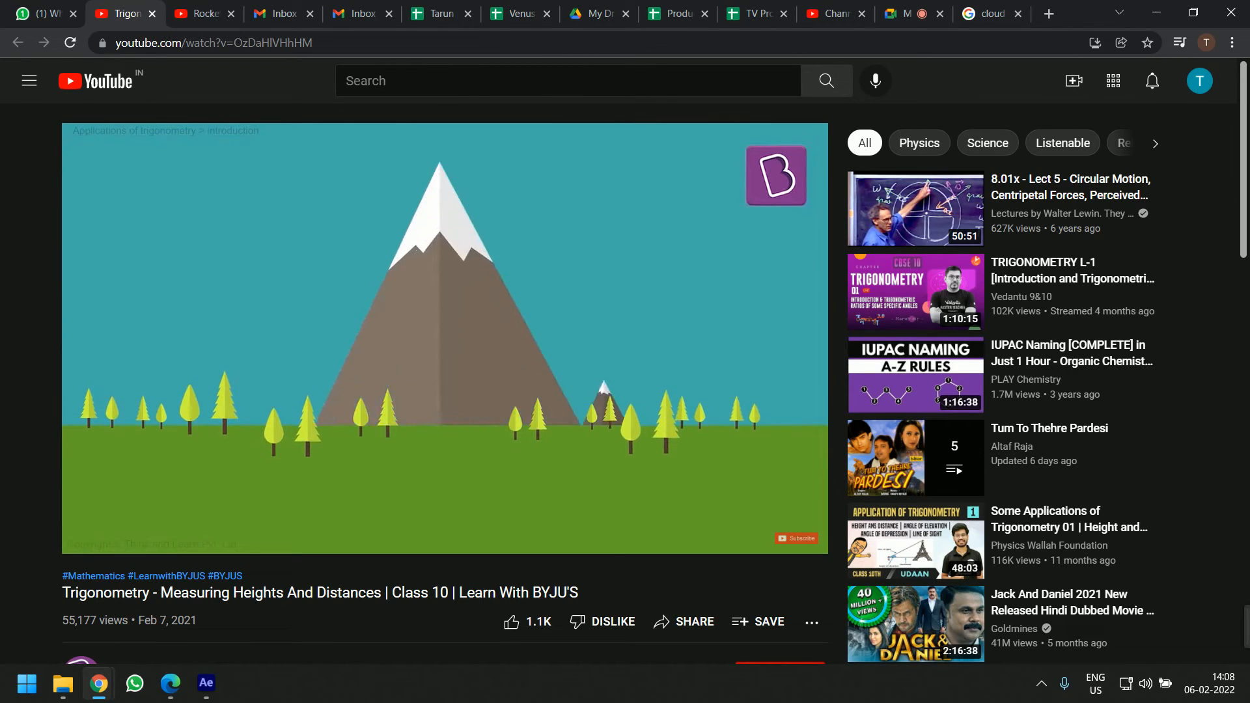
click(584, 497)
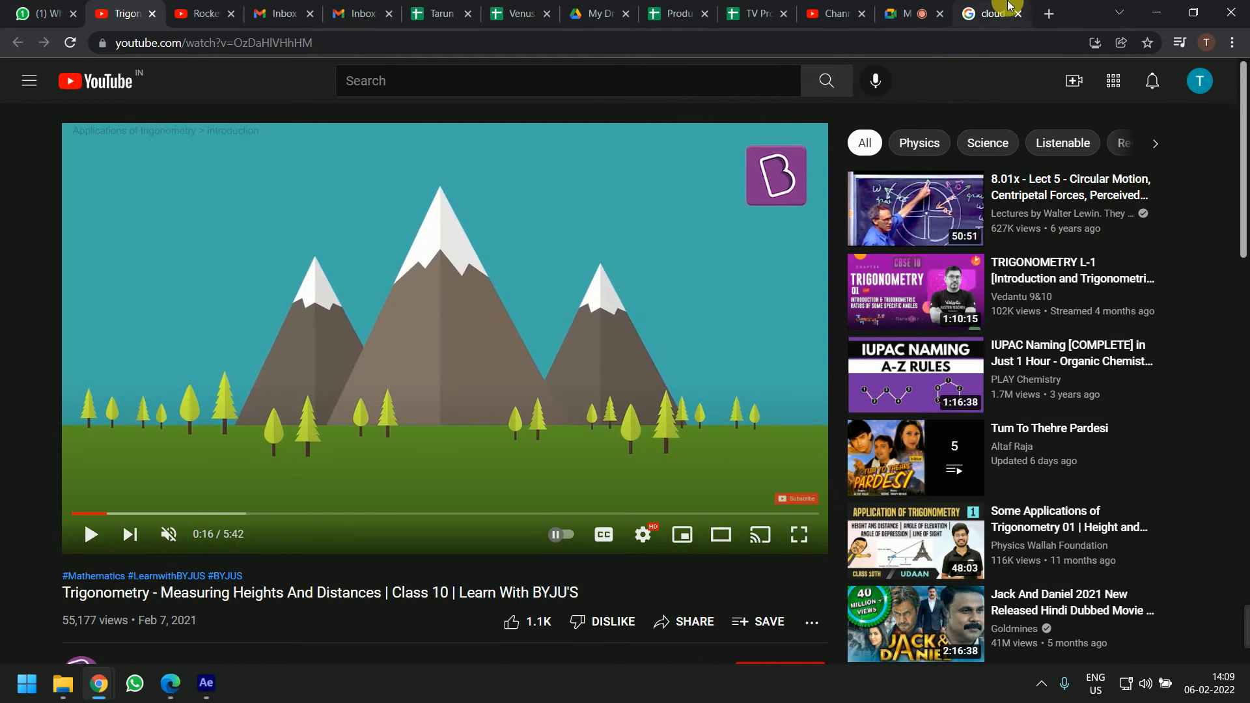
Search Google Images for hill vector png
click(990, 14)
click(616, 87)
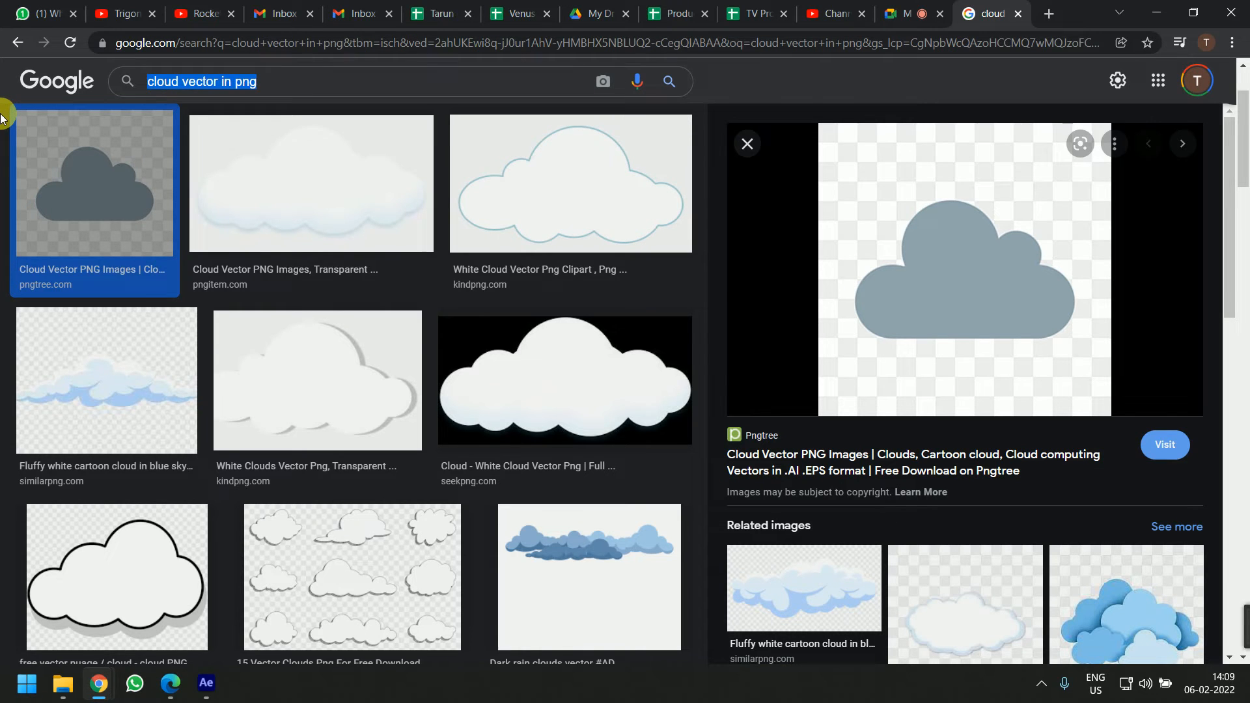
text(hill p)
key(BackSpace)
text(vecgo)
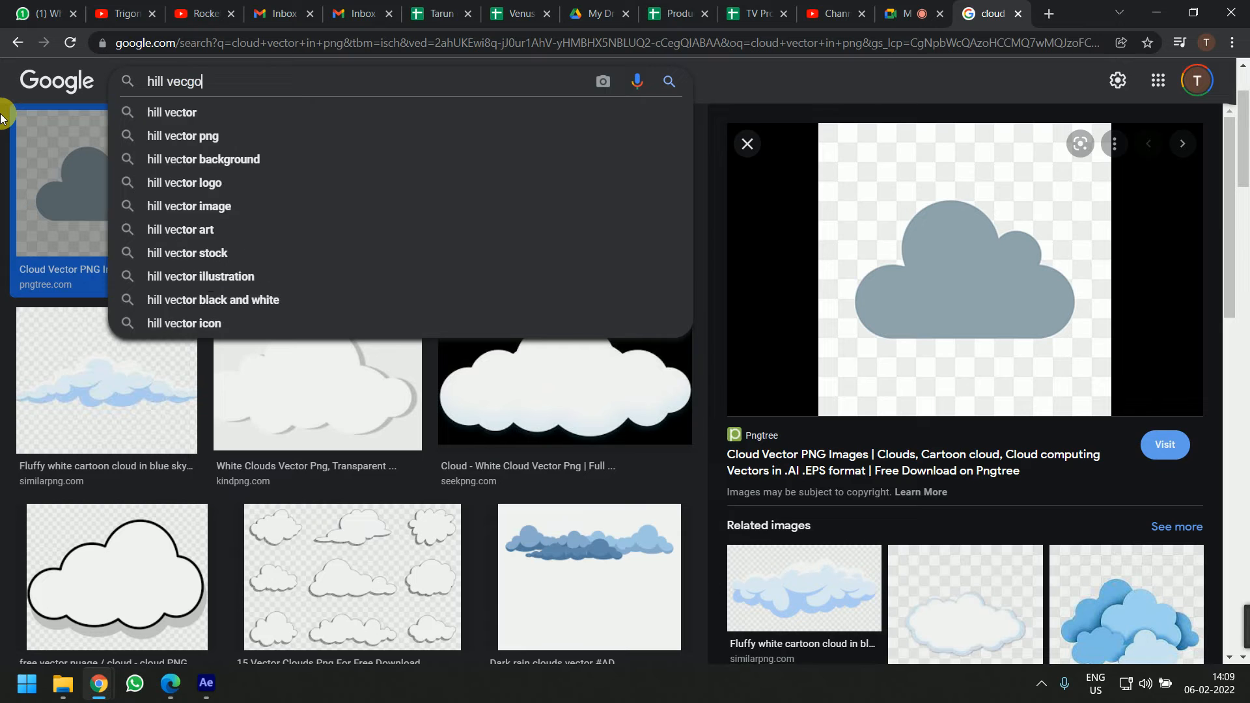
key(BackSpace)
key(BackSpace)
text(tor png)
key(Return)
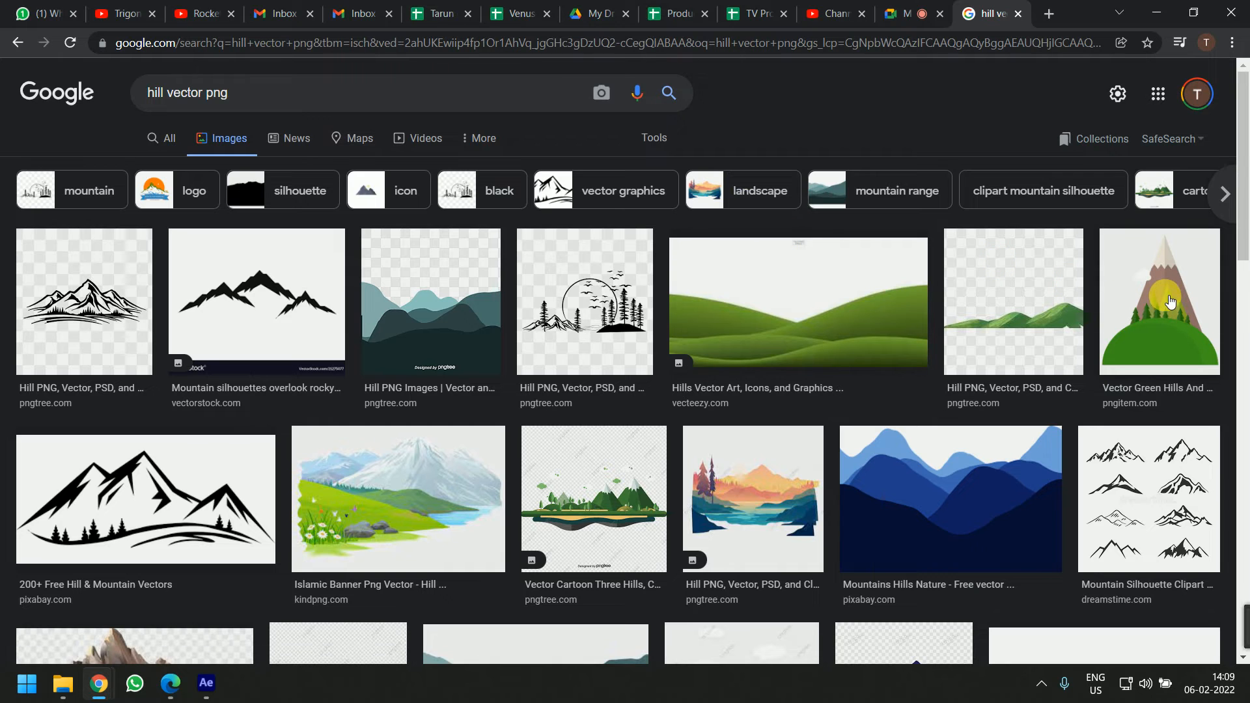
Browse the hill image results and preview the green hills and mountain illustration
scroll(700, 464, down, 6)
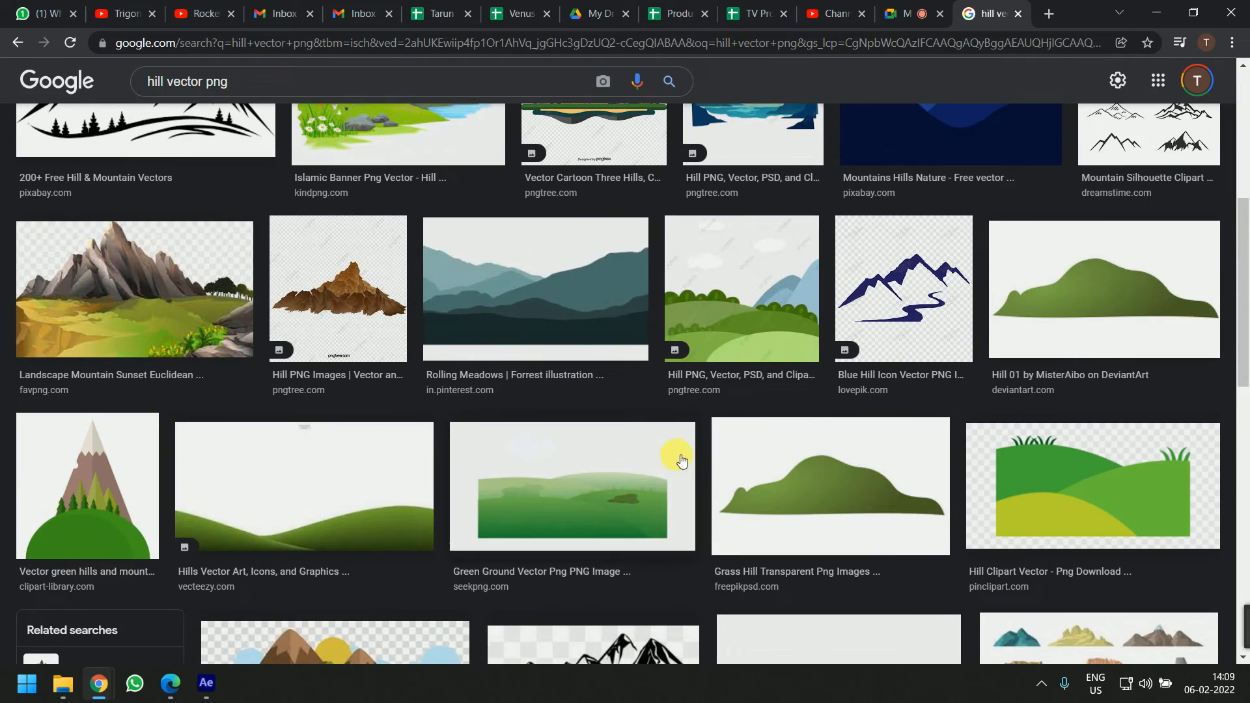
scroll(658, 455, down, 8)
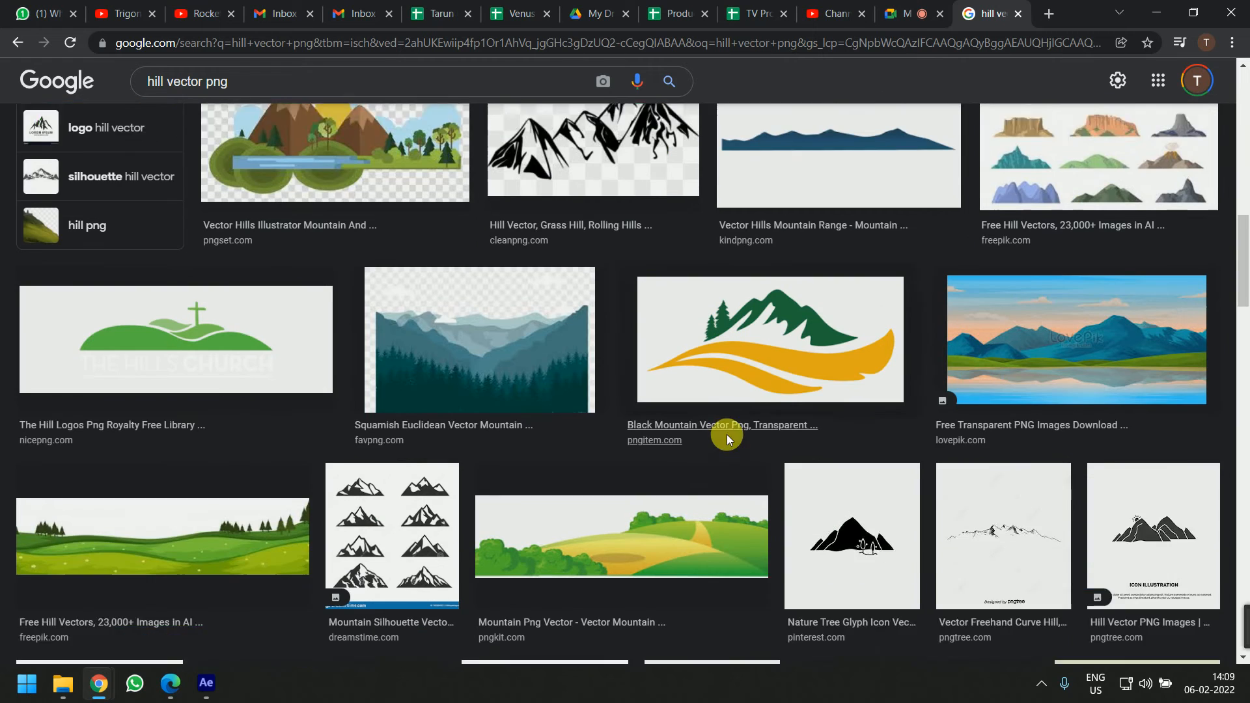
scroll(694, 461, down, 5)
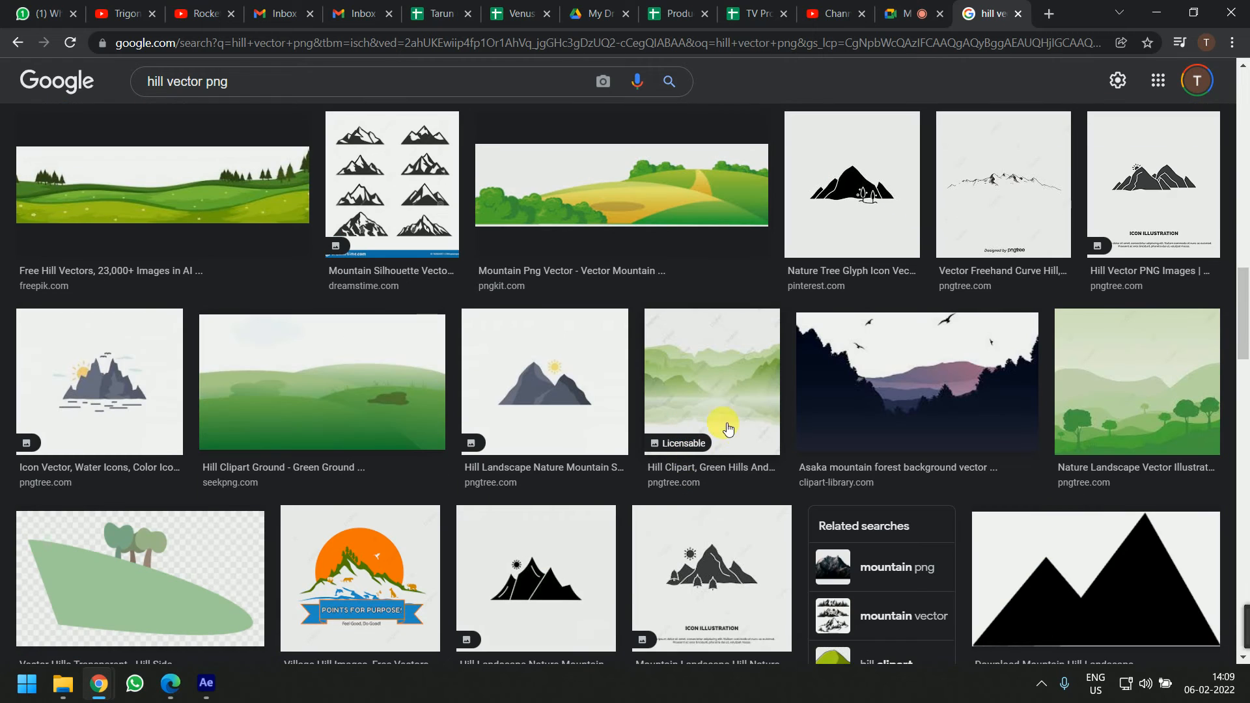
scroll(742, 449, down, 5)
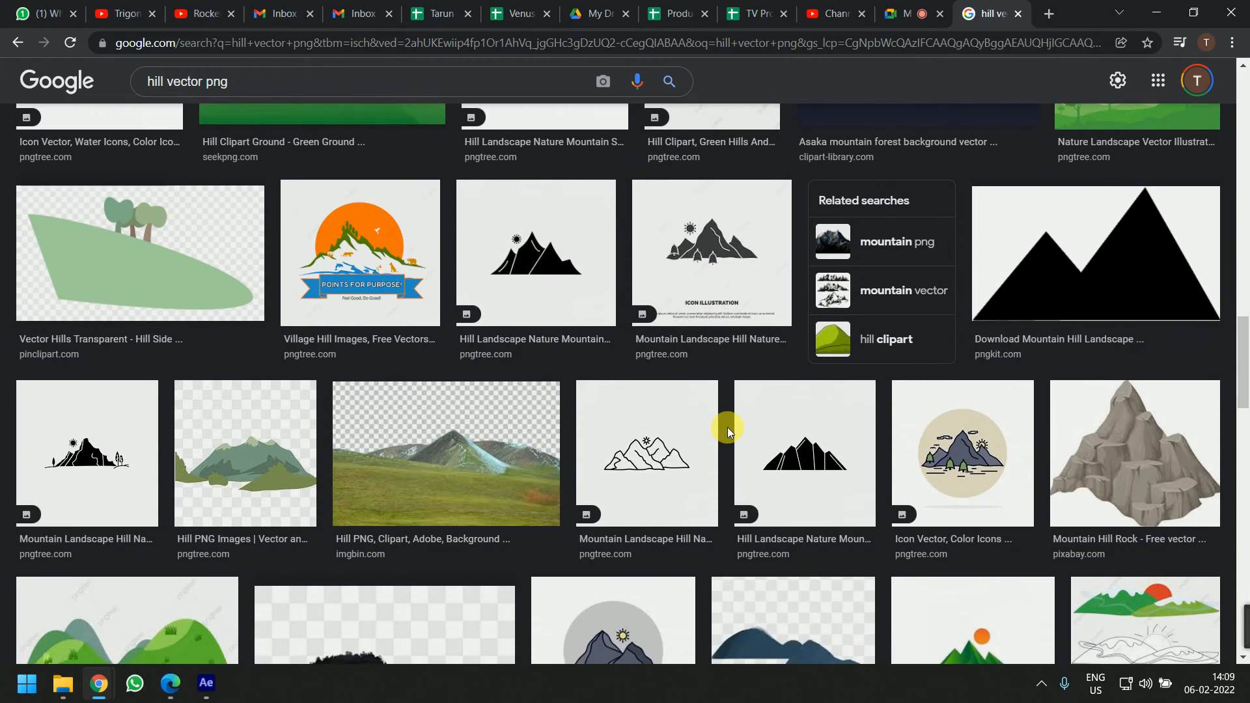
scroll(733, 419, down, 10)
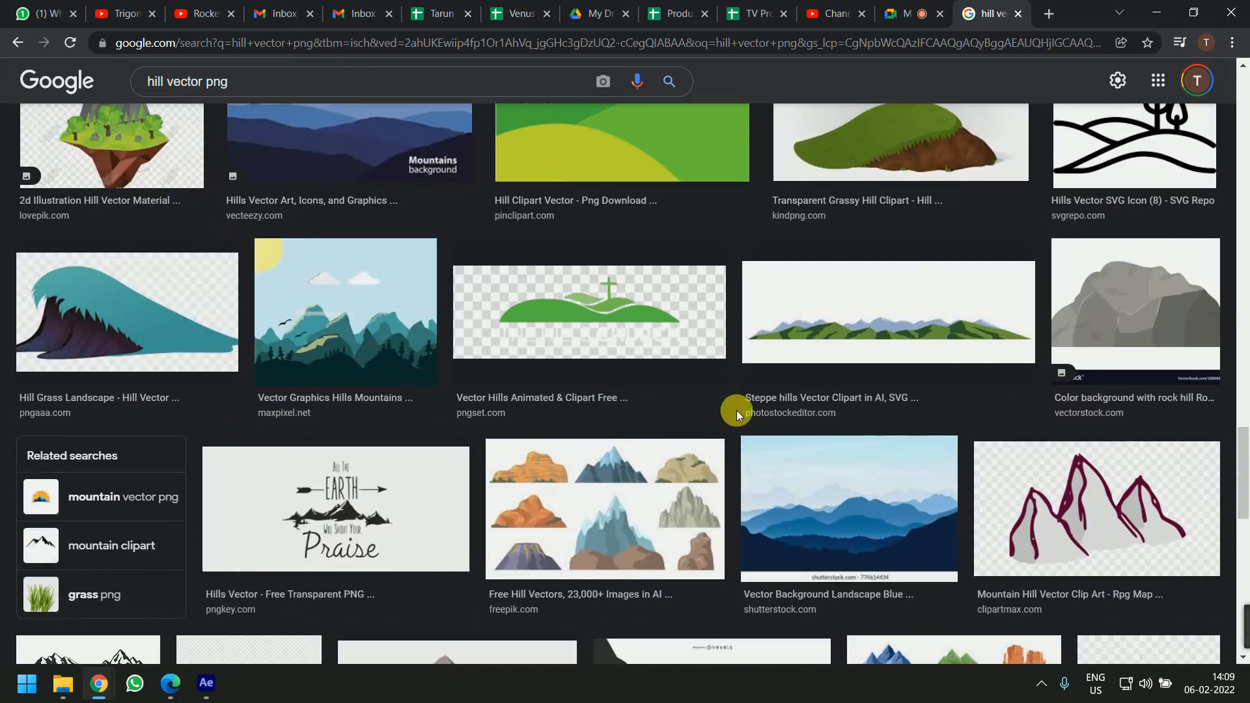
scroll(703, 431, up, 20)
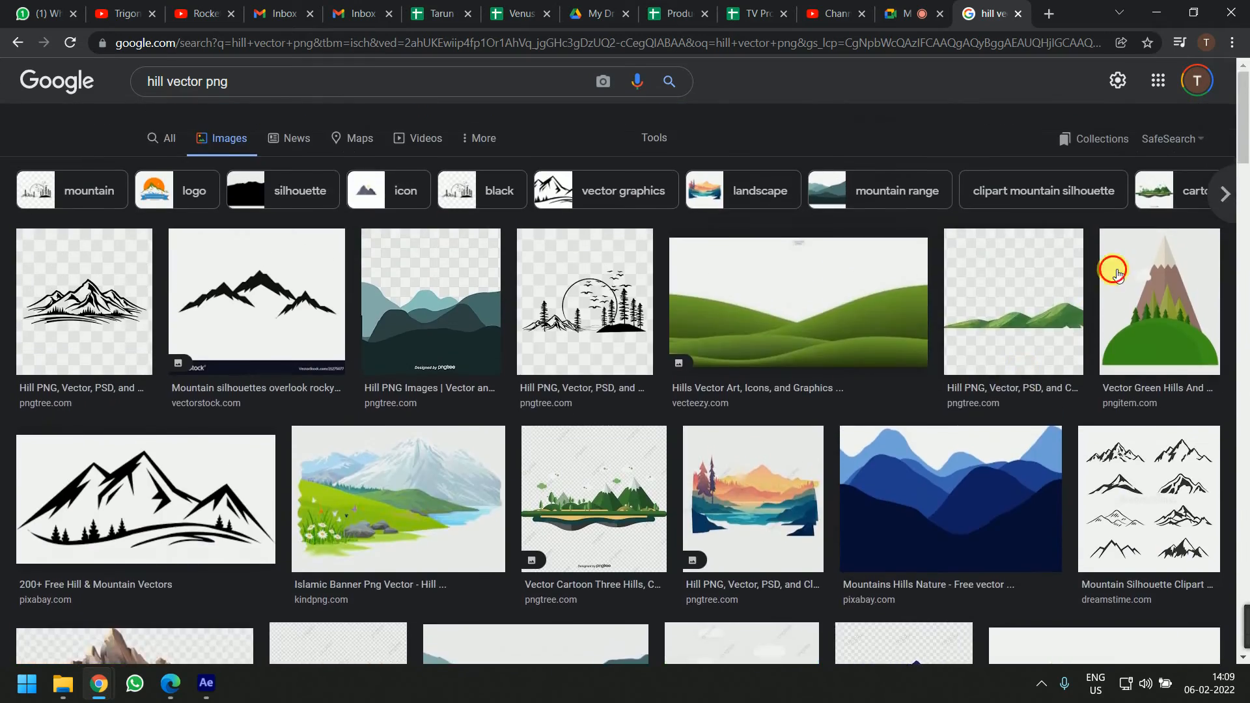
click(1114, 271)
scroll(1008, 479, down, 4)
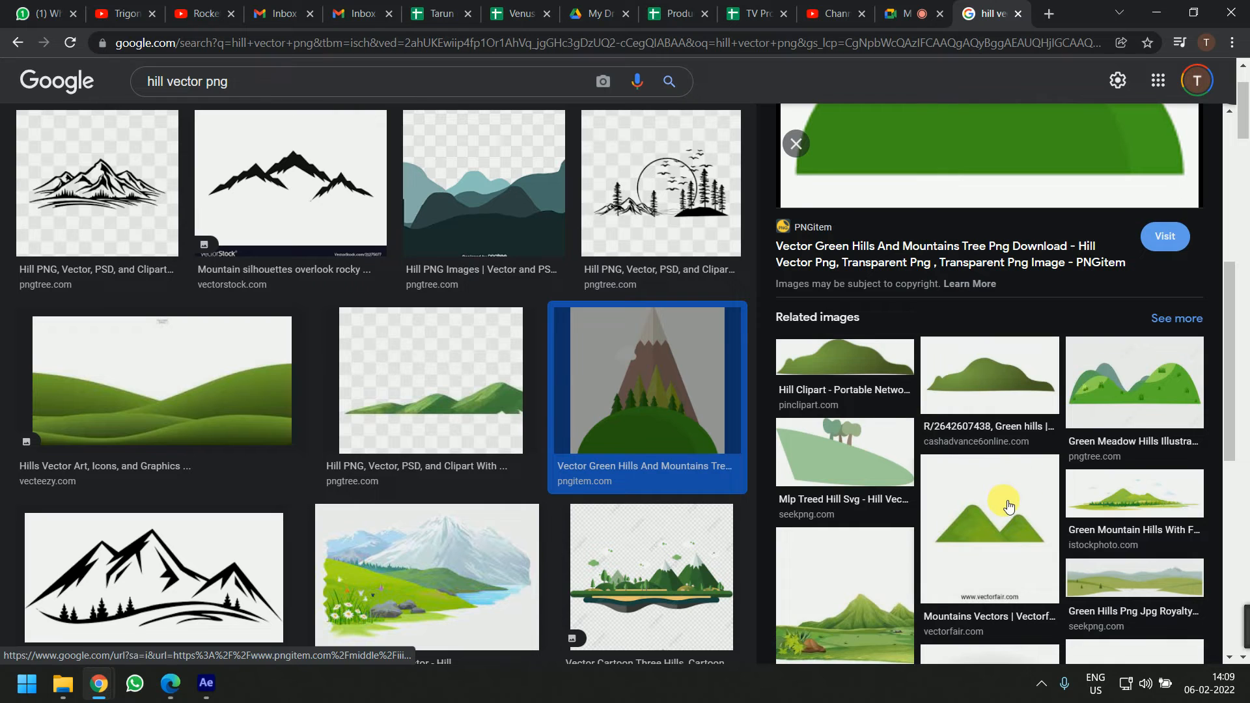
scroll(1007, 506, down, 8)
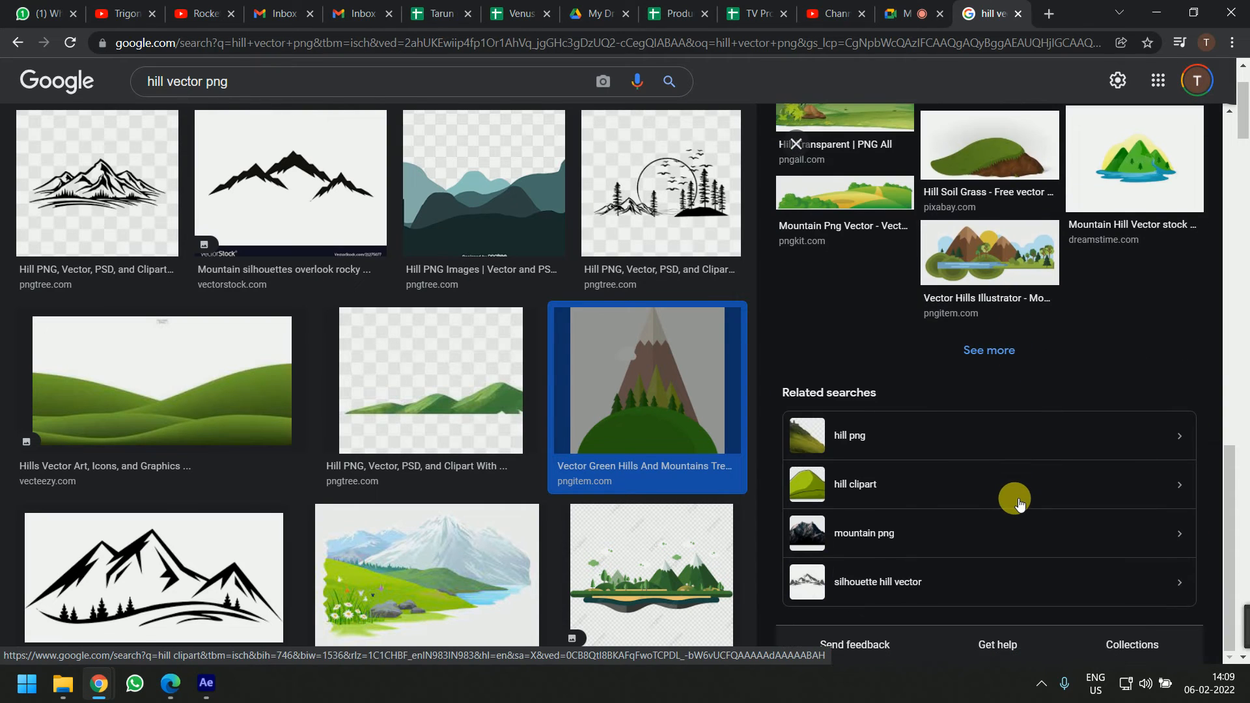
Scroll through more hill results and open the clipart-library version of the green hills and mountain image
scroll(1019, 503, up, 12)
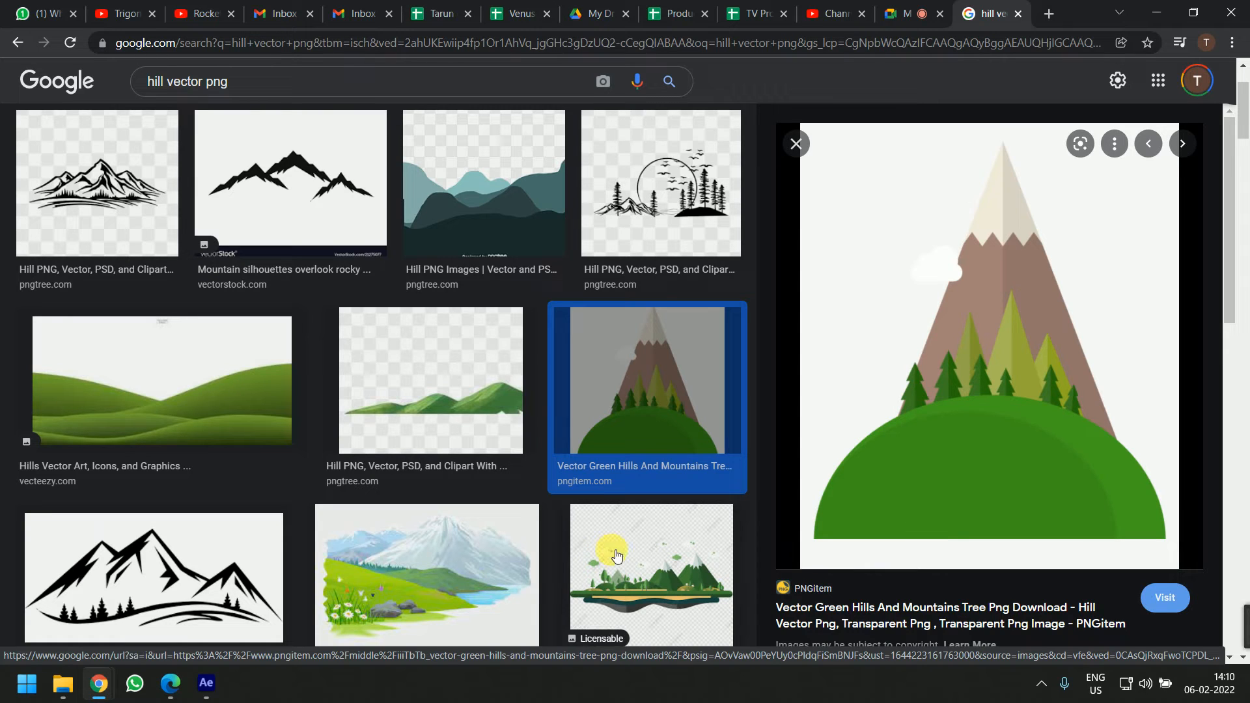
scroll(807, 417, down, 5)
scroll(952, 473, down, 8)
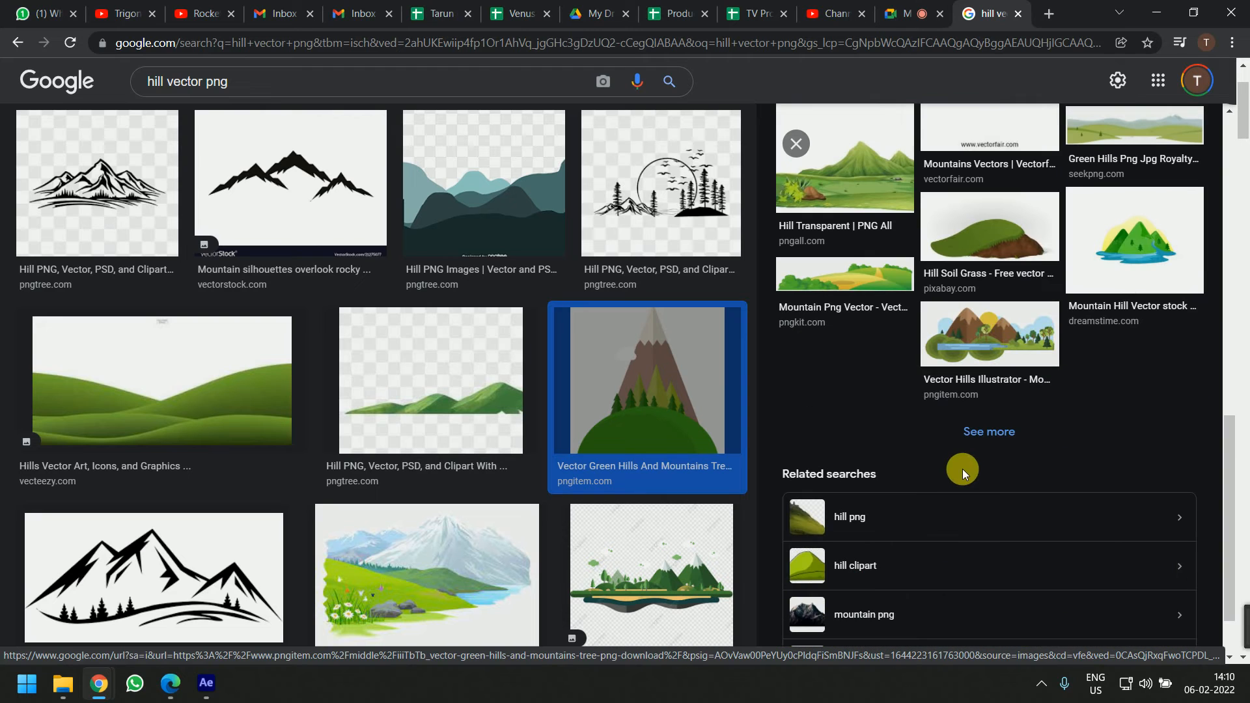
scroll(580, 502, down, 5)
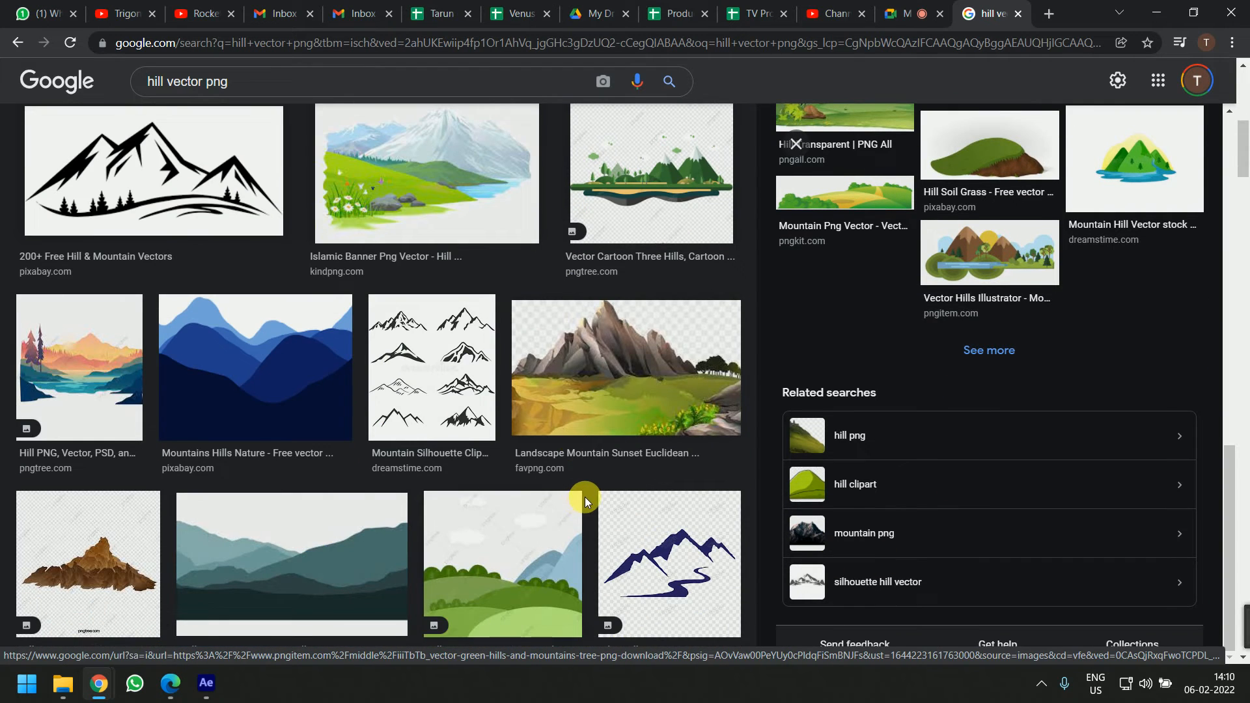
scroll(587, 494, down, 5)
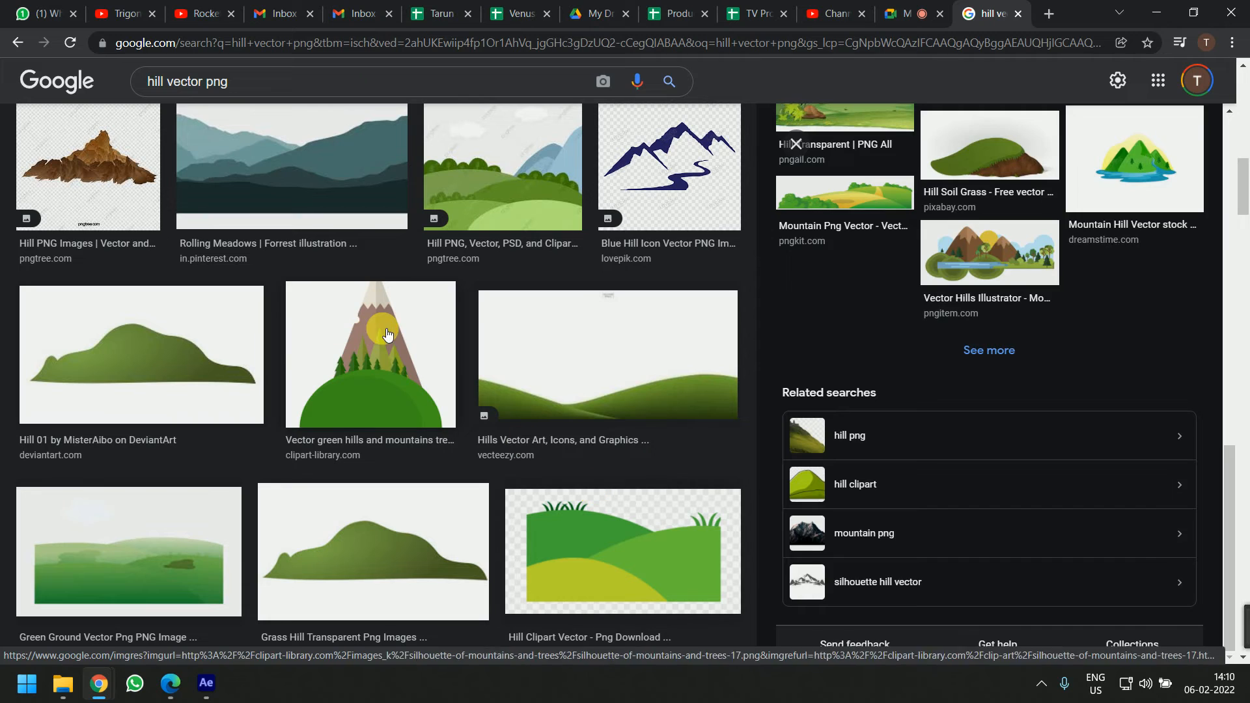
click(347, 330)
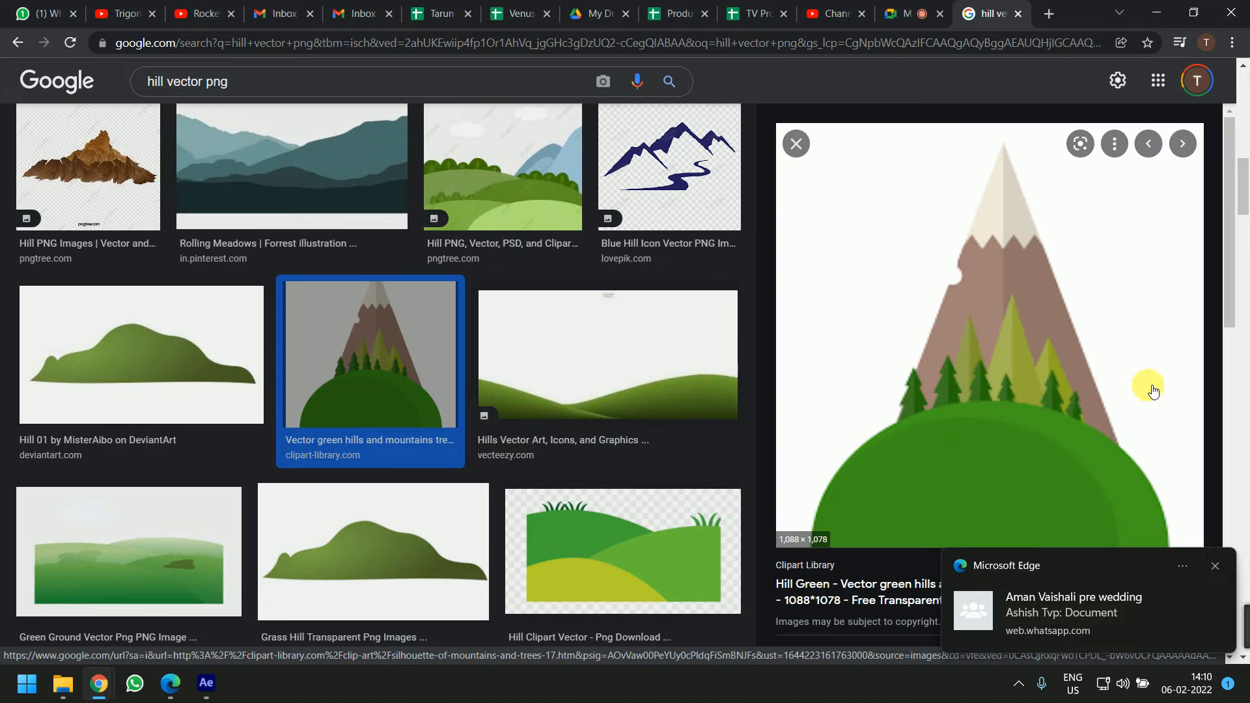
Open the clipart-library page of the green hills and mountain image and look over it
scroll(442, 397, down, 8)
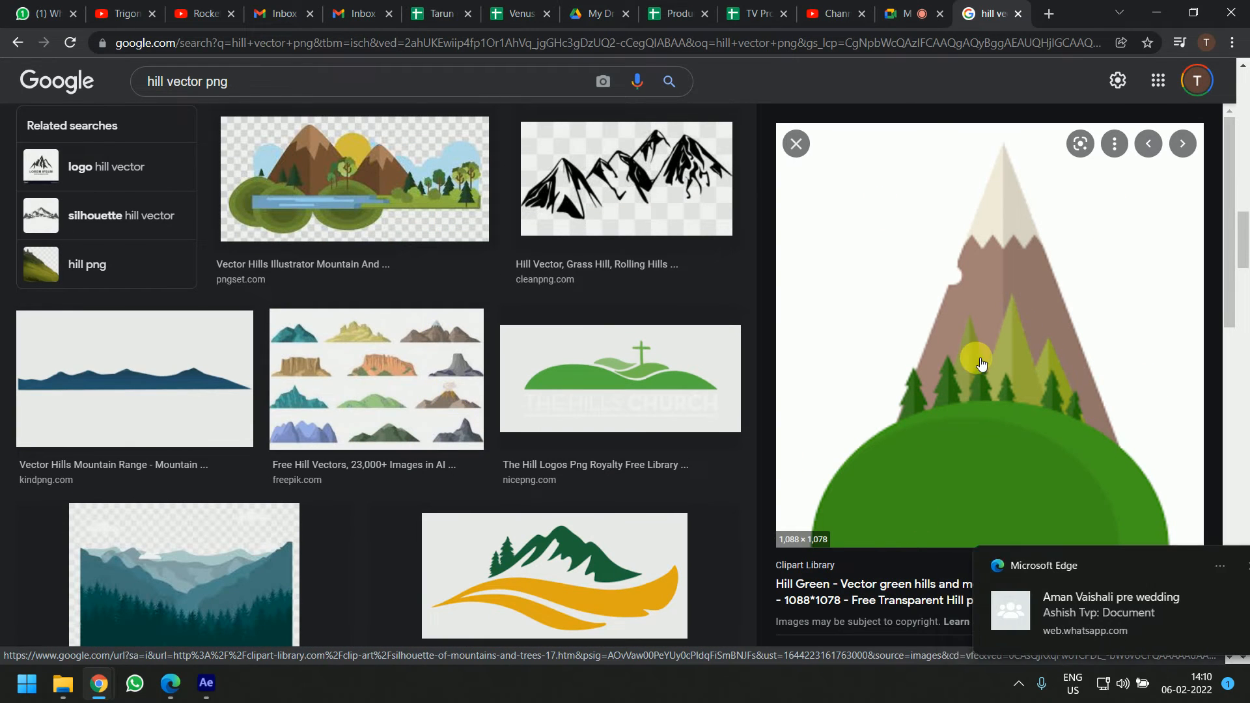
click(954, 378)
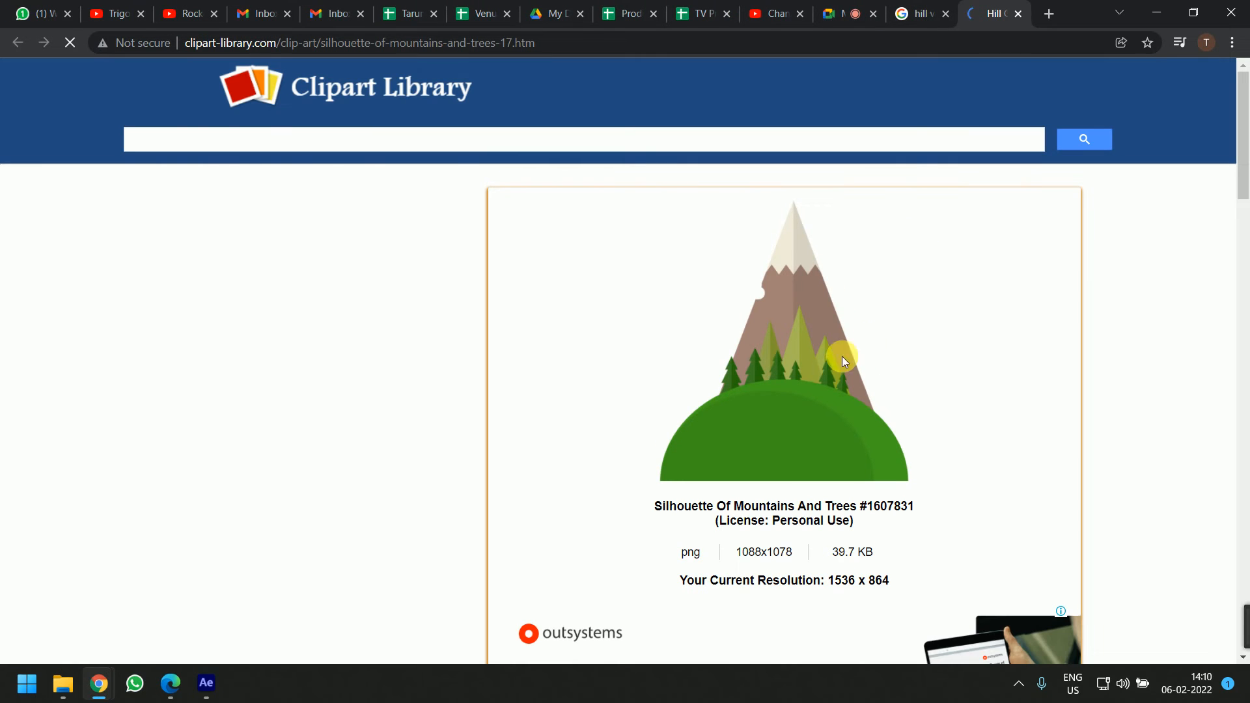
scroll(822, 378, down, 5)
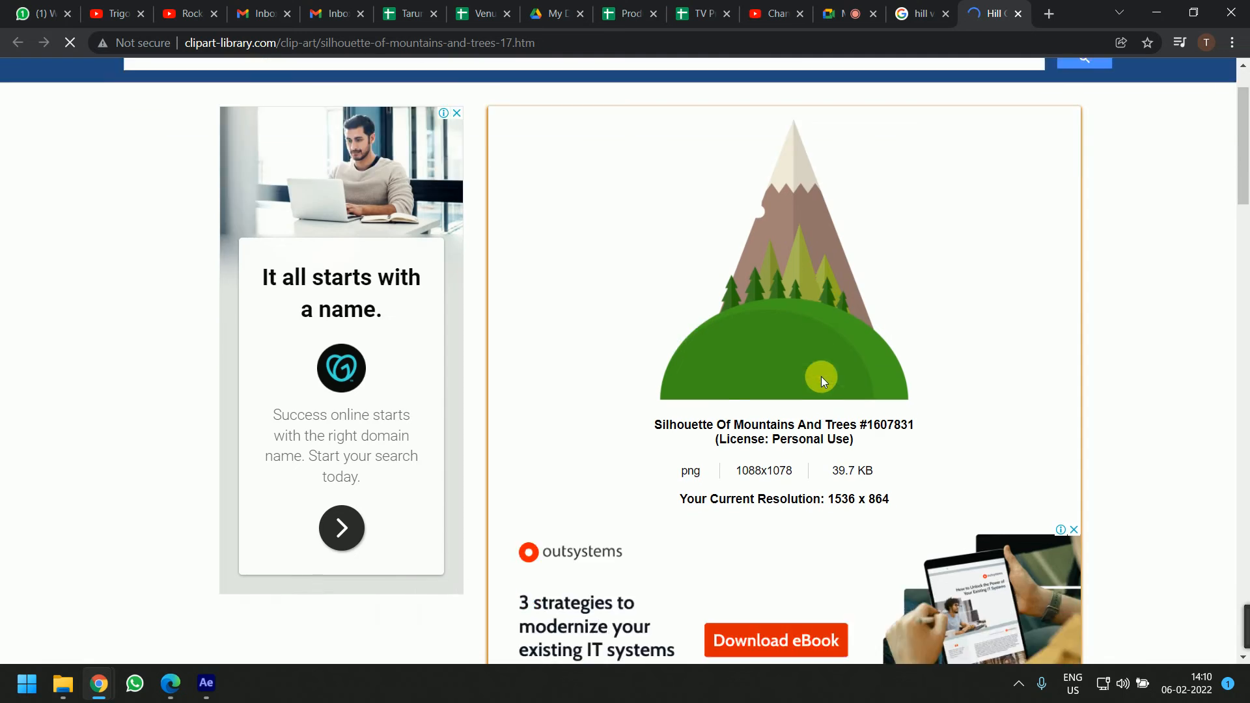
scroll(821, 373, up, 5)
click(810, 360)
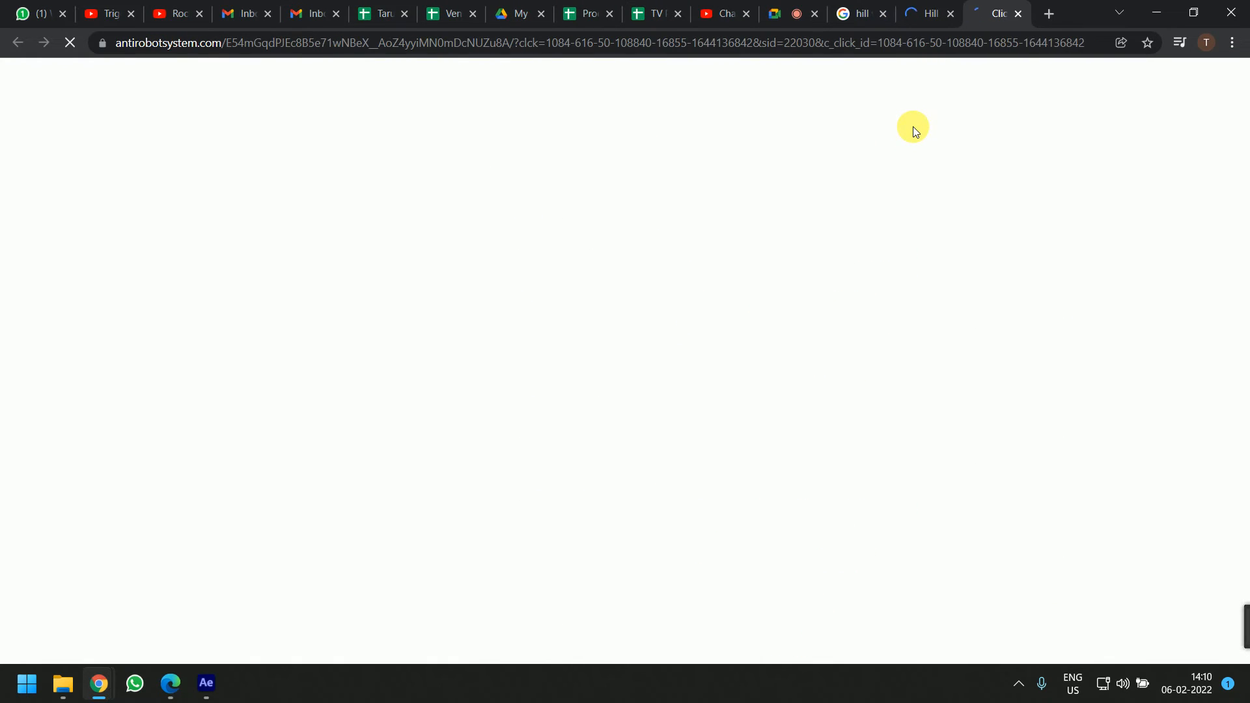
click(943, 8)
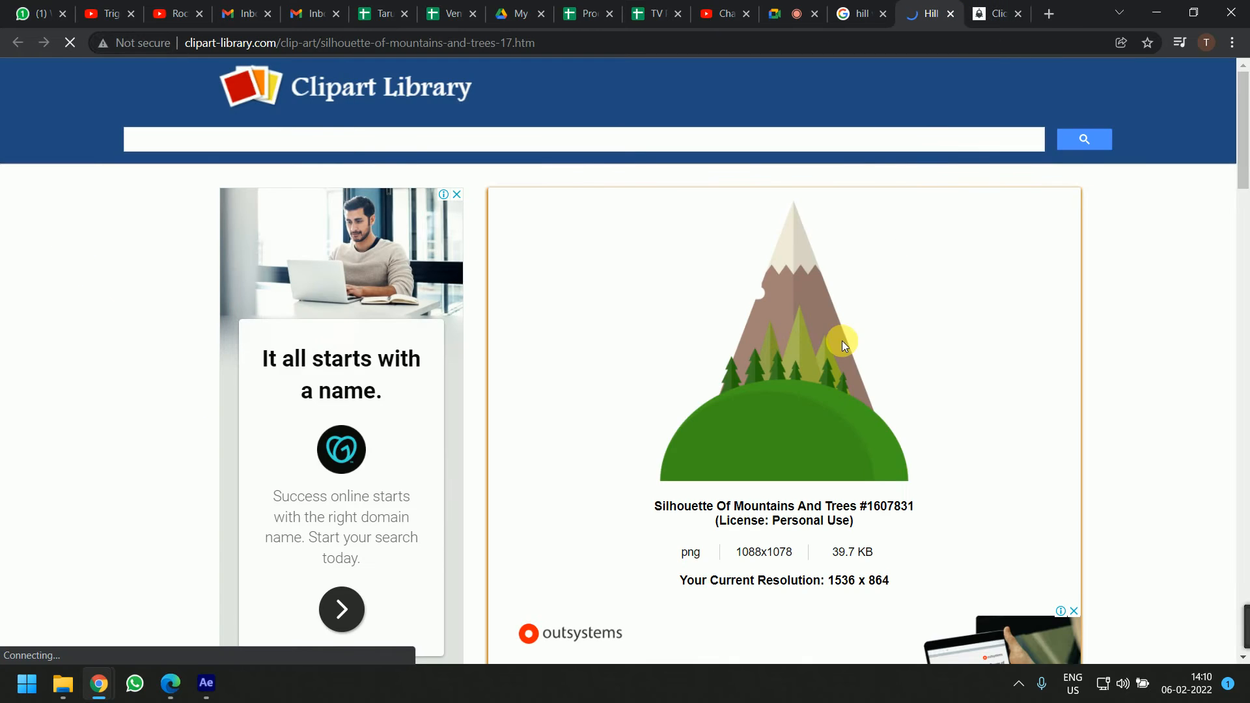
scroll(839, 345, down, 3)
scroll(838, 349, up, 3)
click(856, 11)
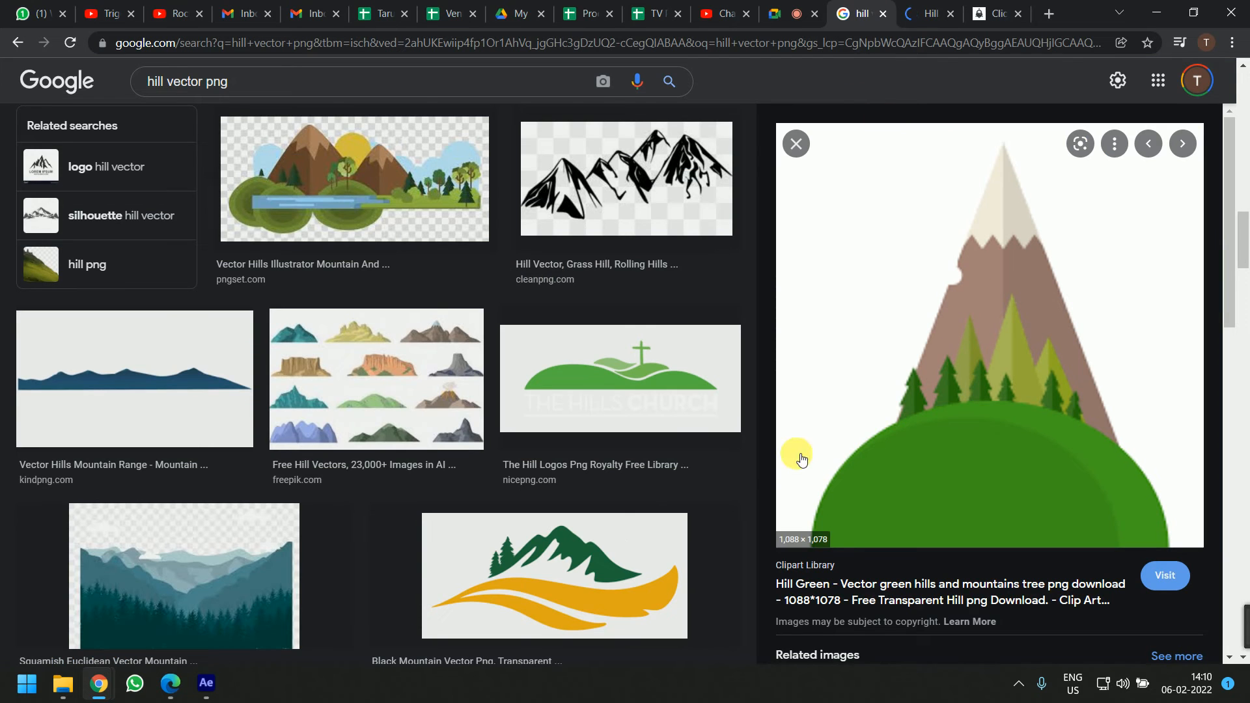
Browse further hill vector results and reopen the clipart-library page of the green hills and mountain image
scroll(747, 467, up, 10)
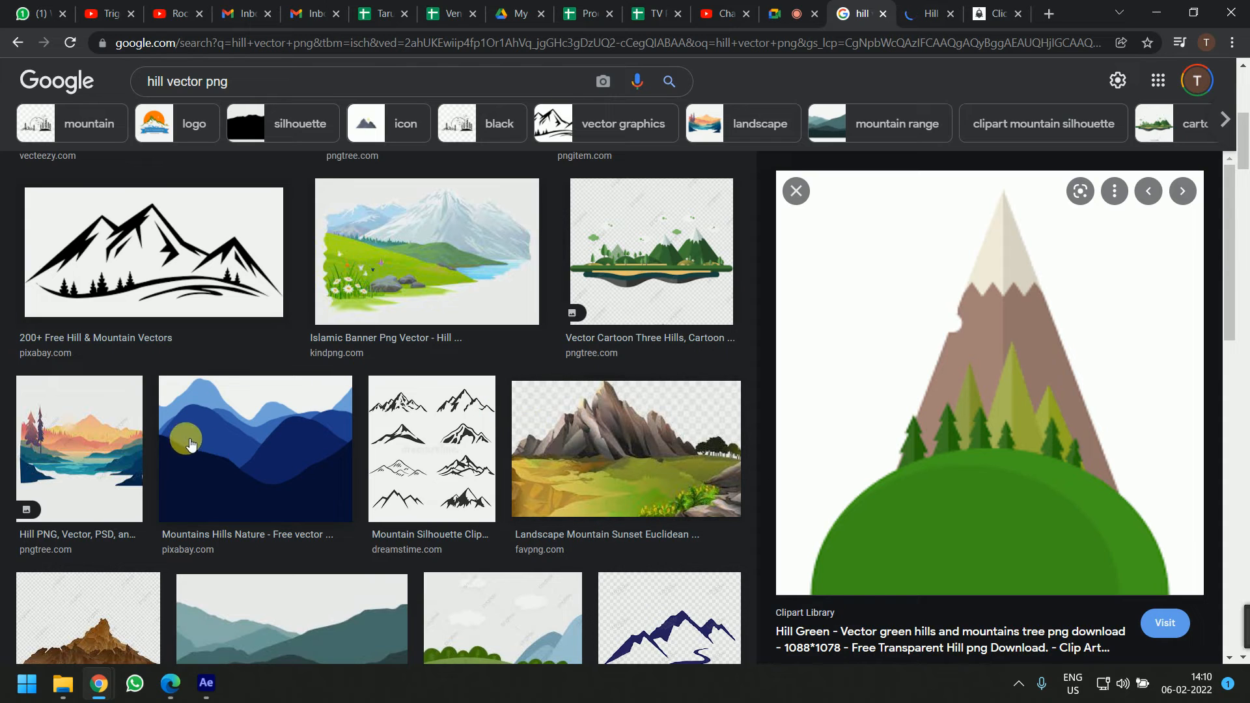
scroll(576, 338, up, 5)
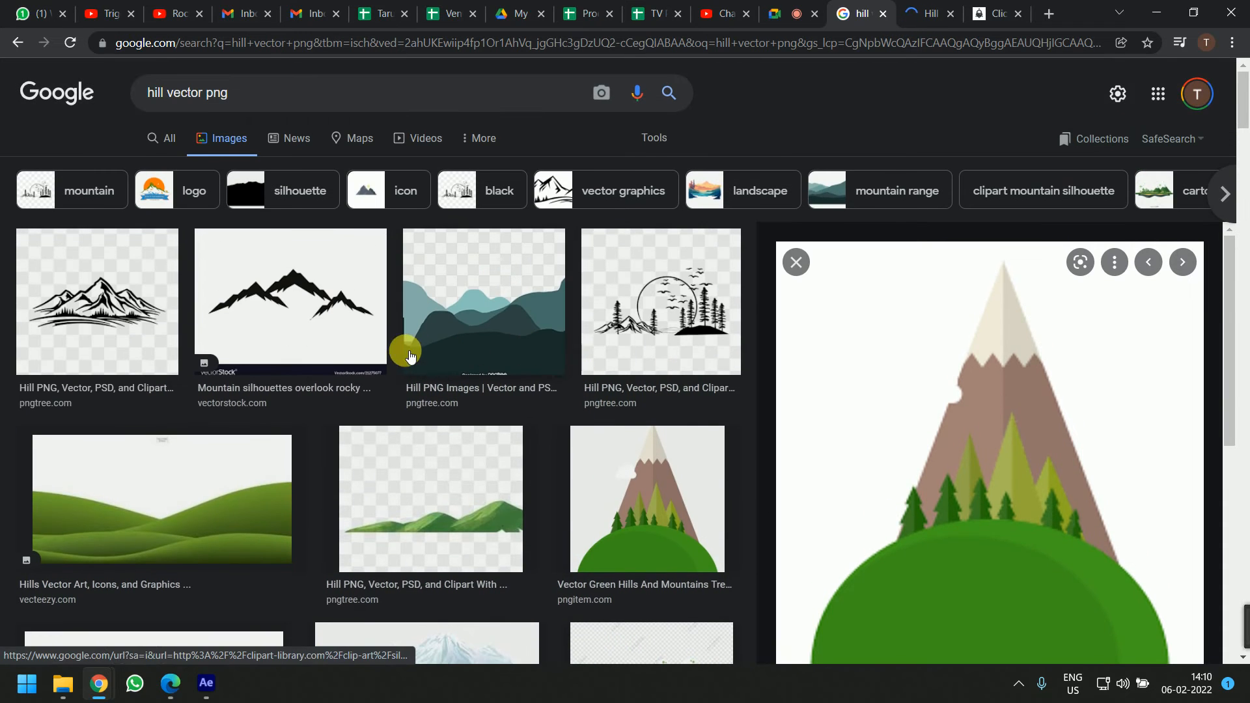
click(635, 502)
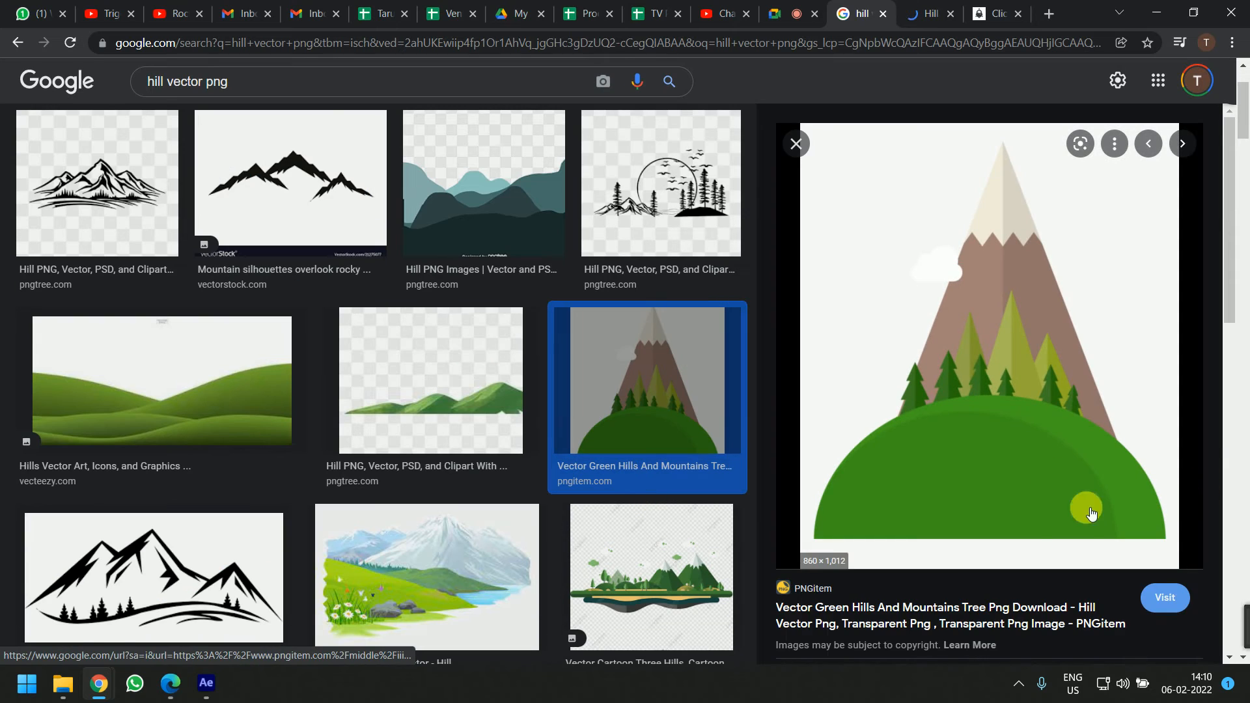
scroll(1083, 510, down, 5)
scroll(1063, 547, down, 7)
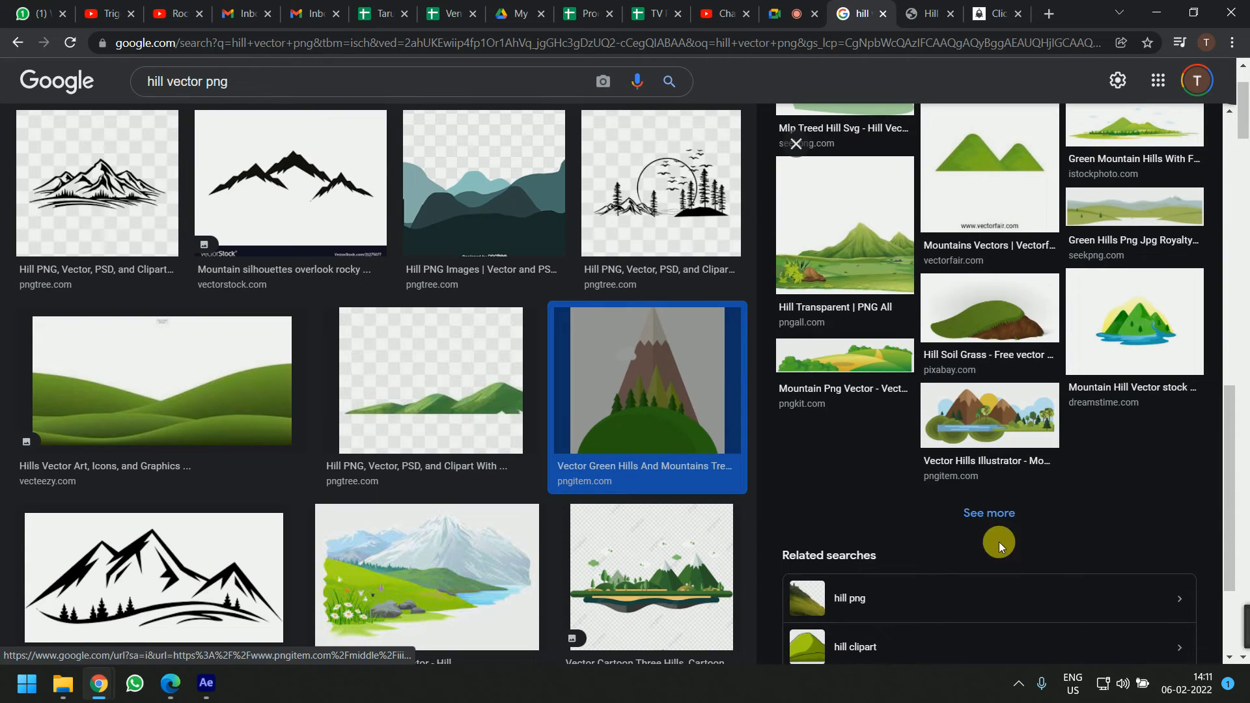
scroll(936, 552, down, 3)
scroll(508, 455, down, 6)
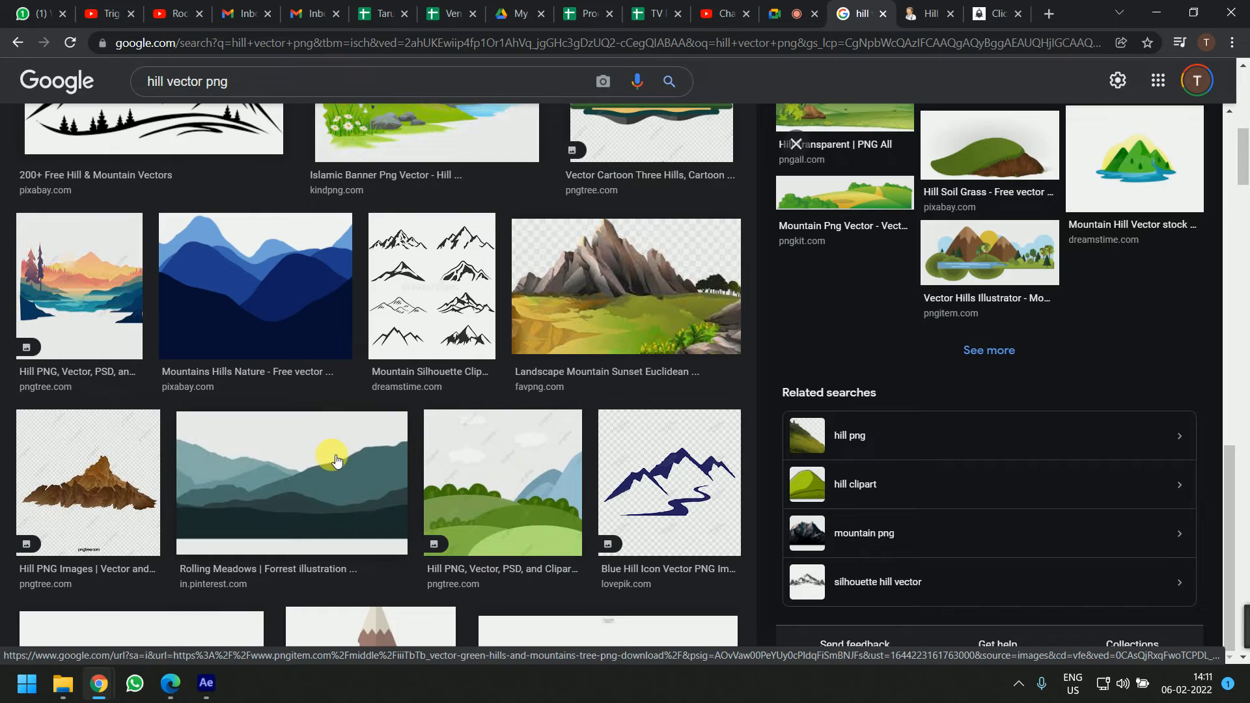
scroll(336, 455, down, 5)
click(380, 366)
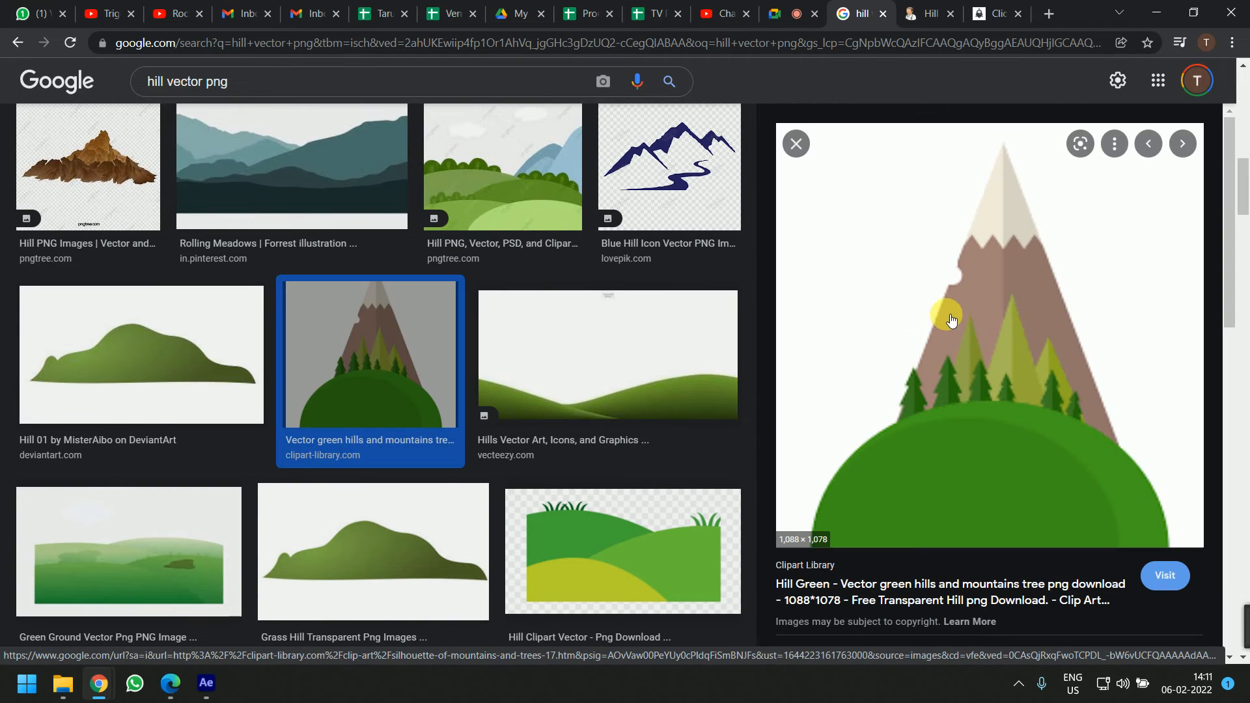
click(986, 298)
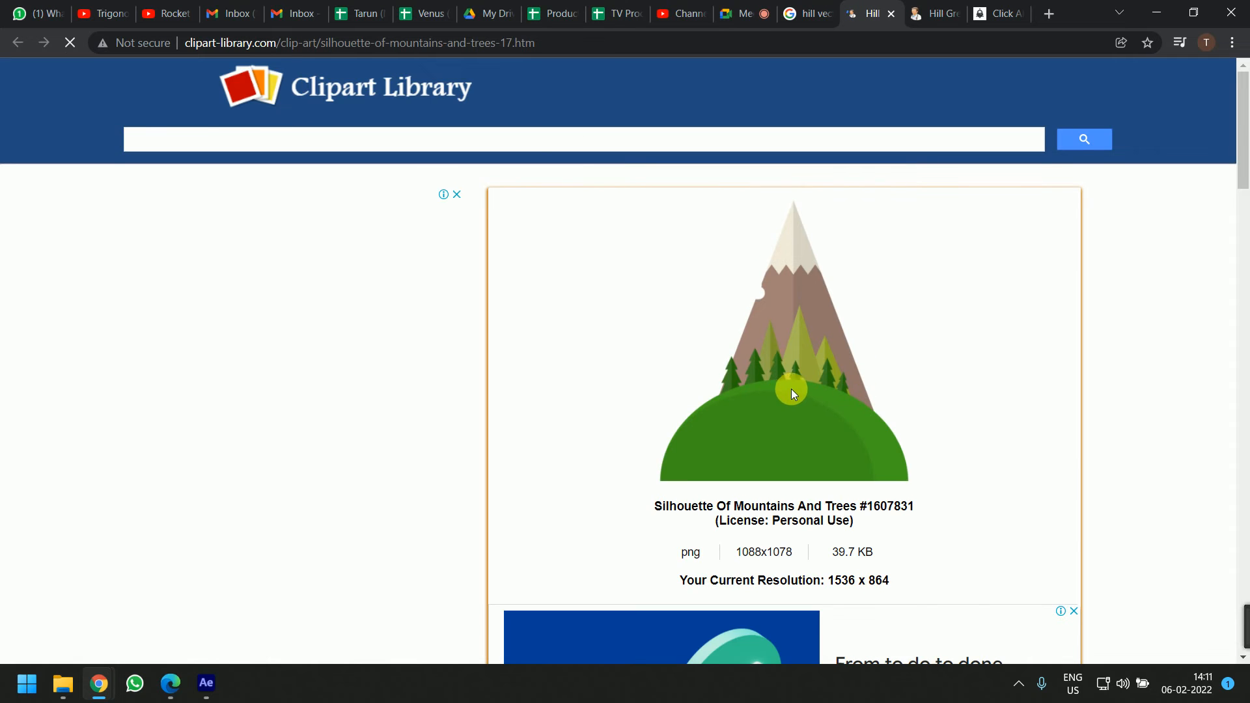
Open the full-size hill image through Download and save it to the Desktop as silhouette-of-mountains-and-trees-17
scroll(789, 388, down, 6)
scroll(792, 388, down, 7)
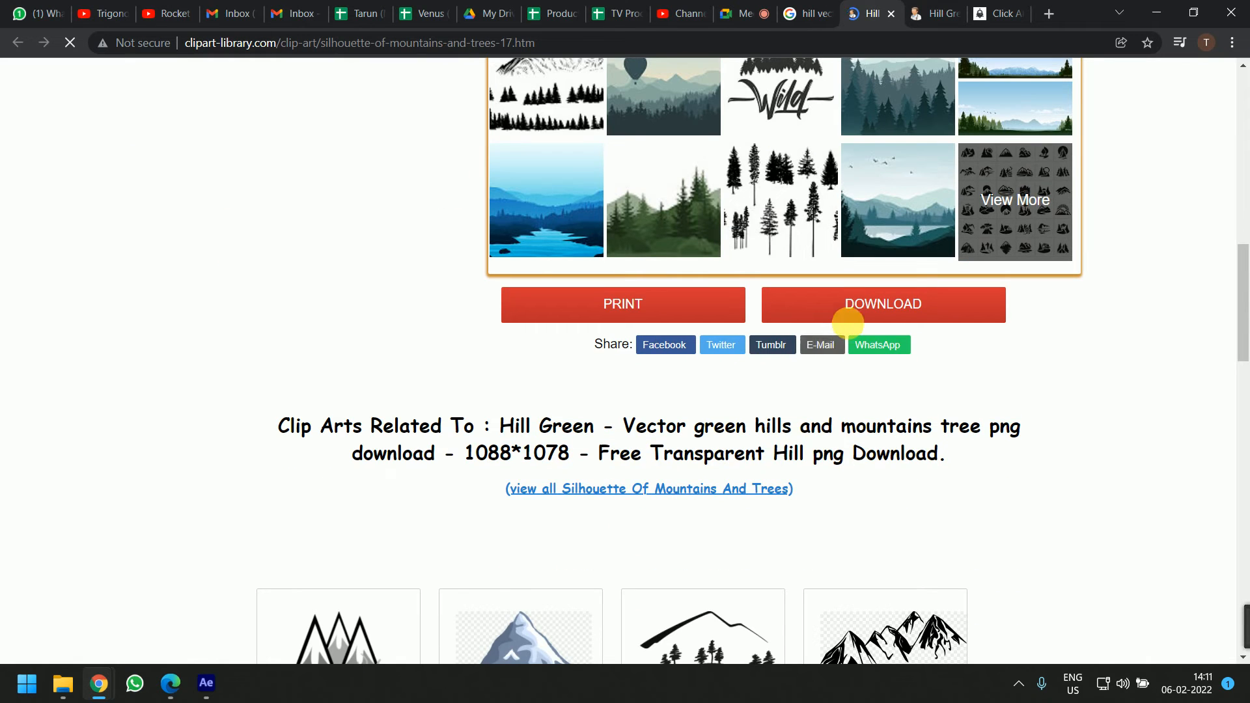
click(858, 312)
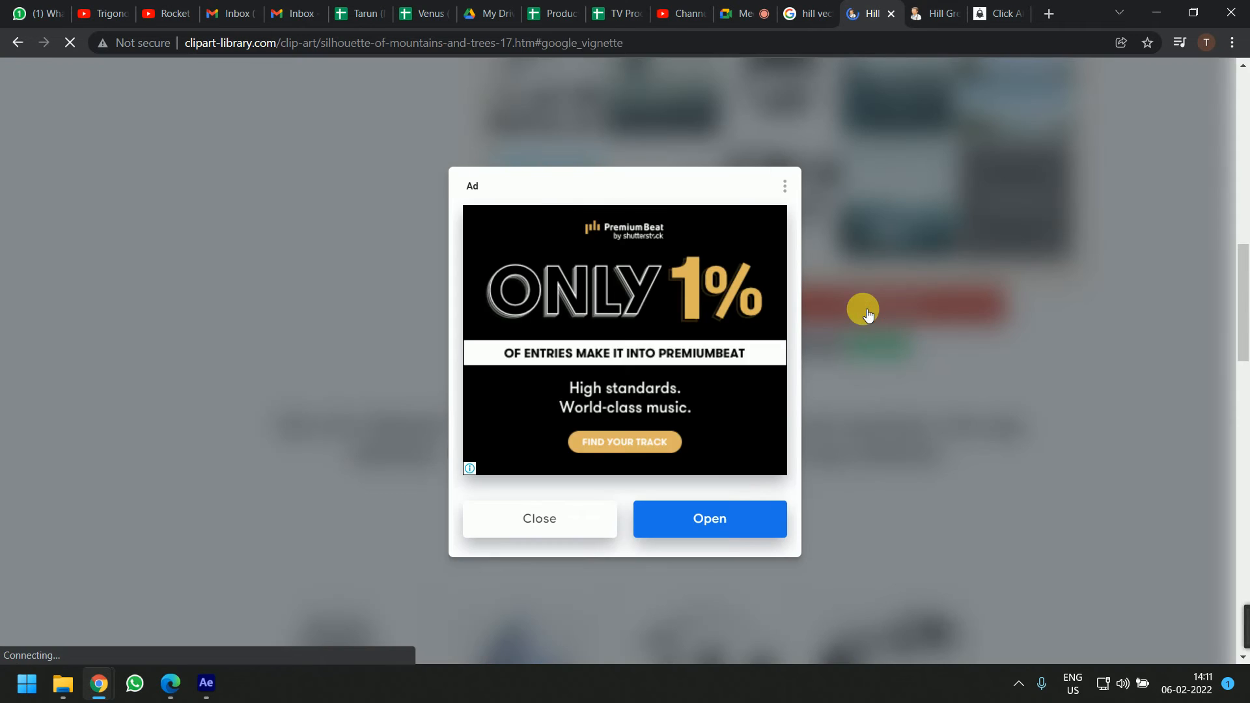
click(572, 519)
right_click(668, 315)
click(604, 309)
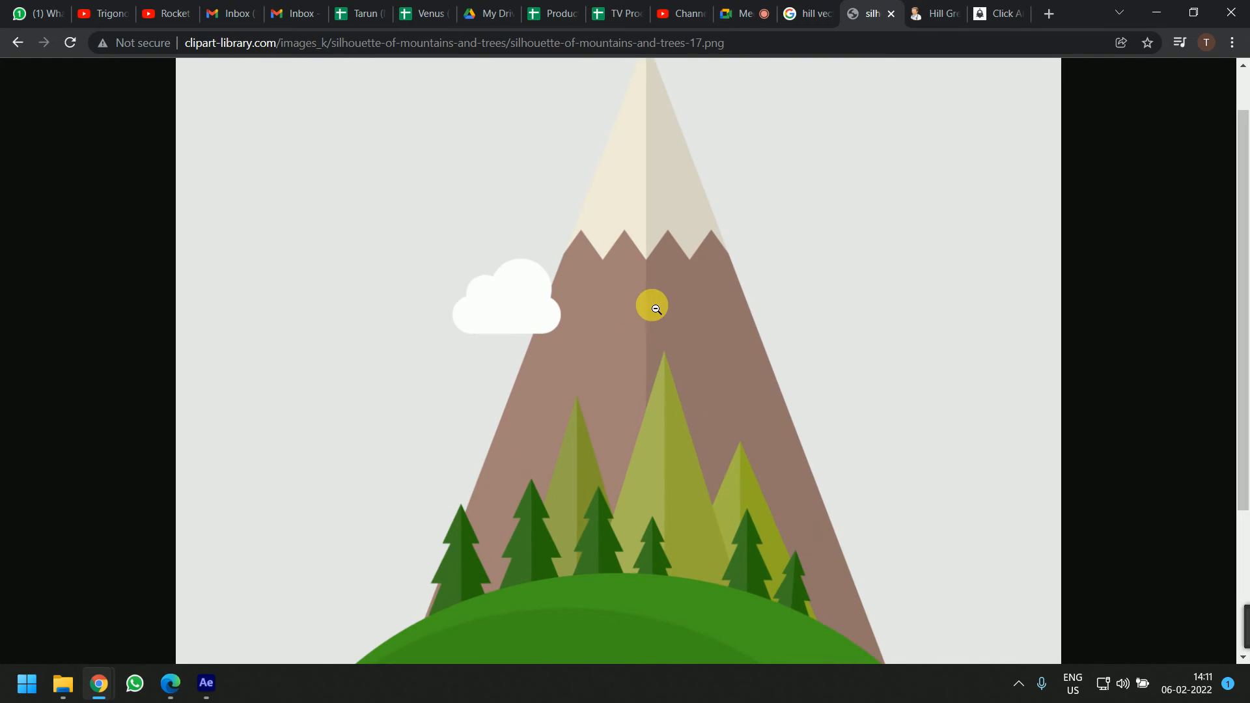
right_click(650, 304)
click(735, 355)
right_click(709, 343)
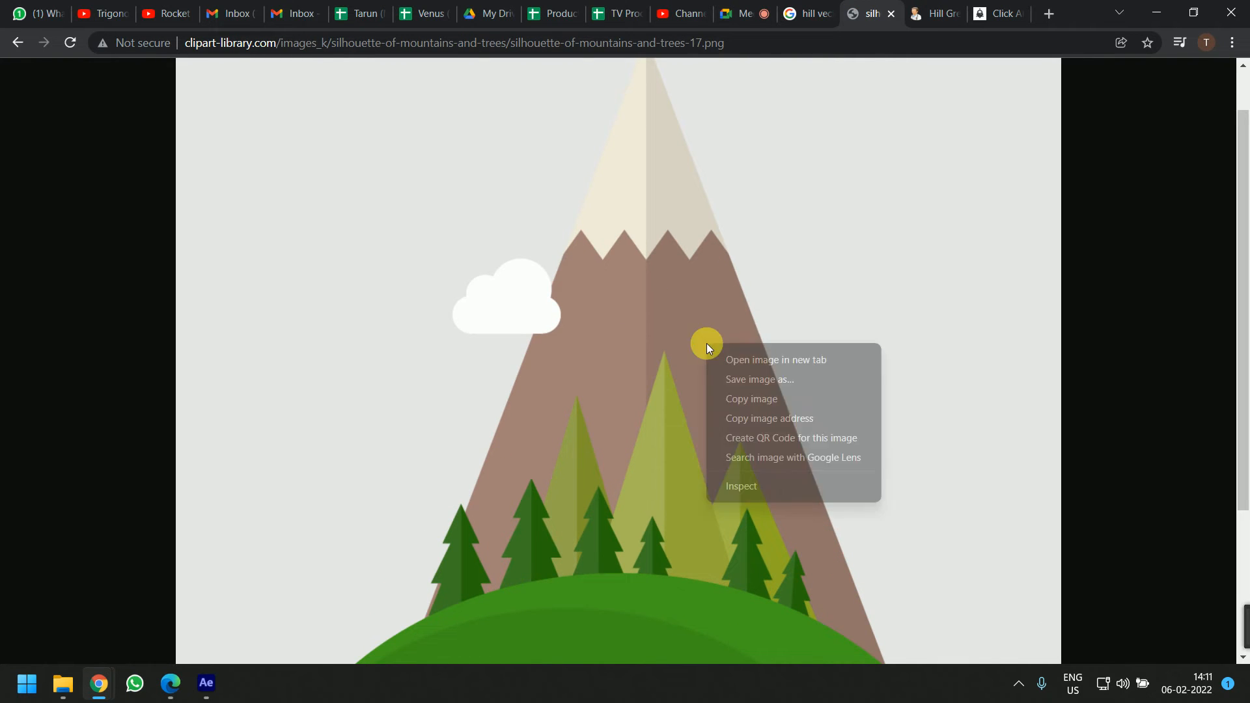
click(720, 371)
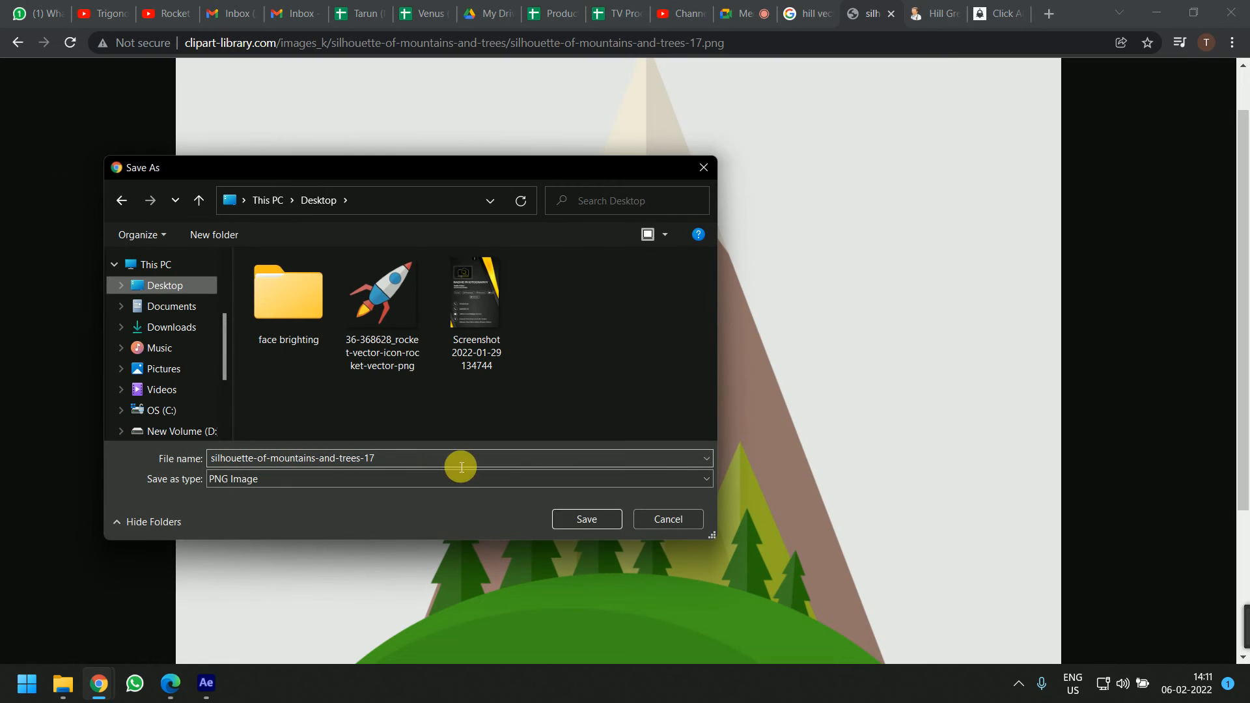
click(576, 519)
Preview the saved hill image from the Desktop and import it into the After Effects project
key(super+d)
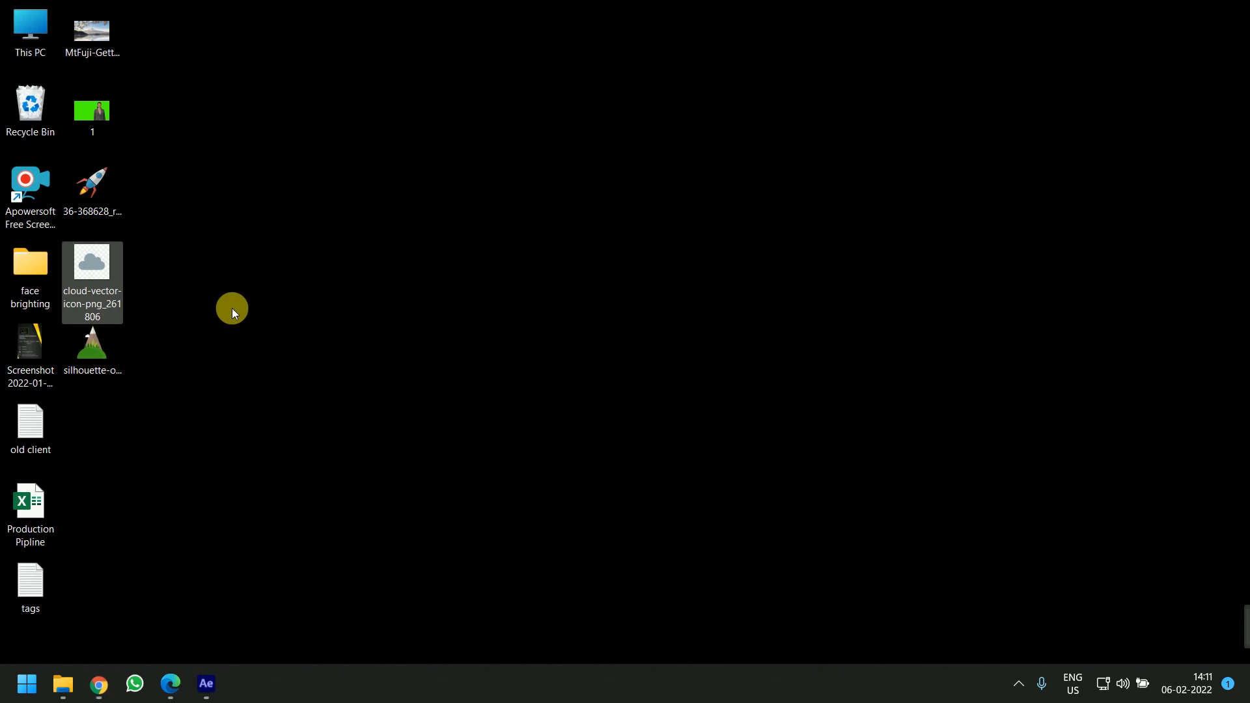
click(98, 346)
double_click(99, 351)
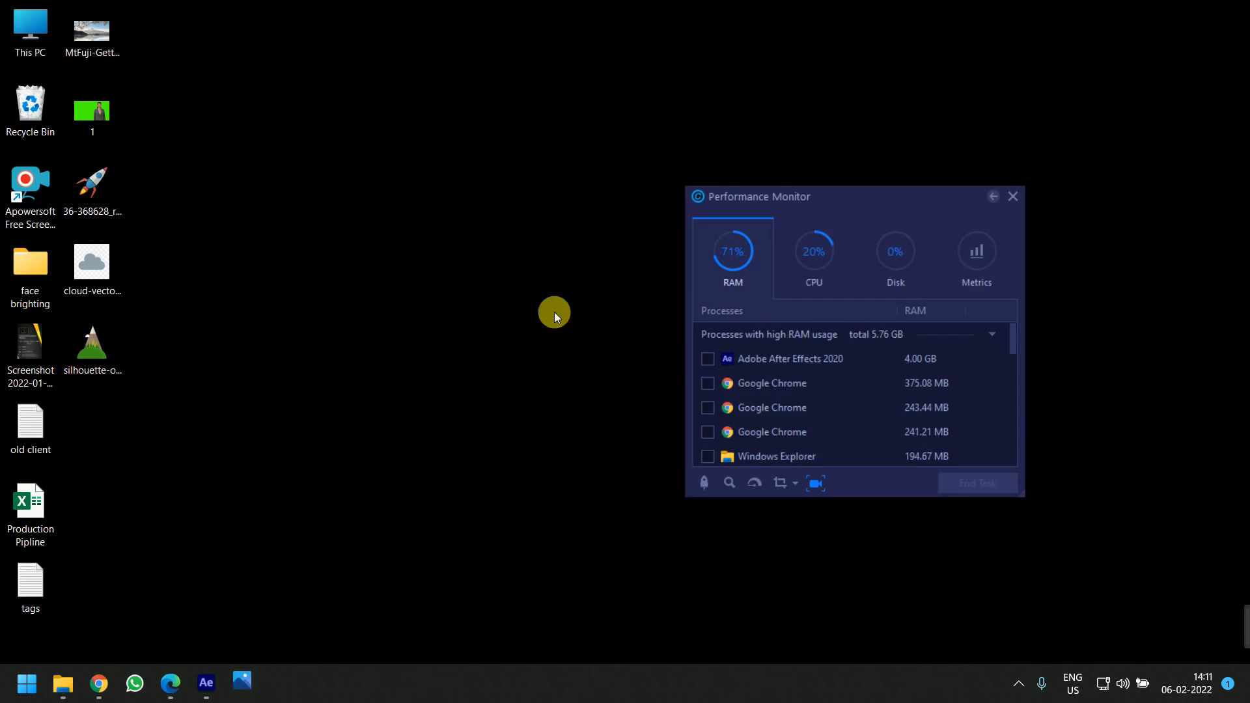
scroll(610, 308, up, 3)
scroll(610, 308, down, 3)
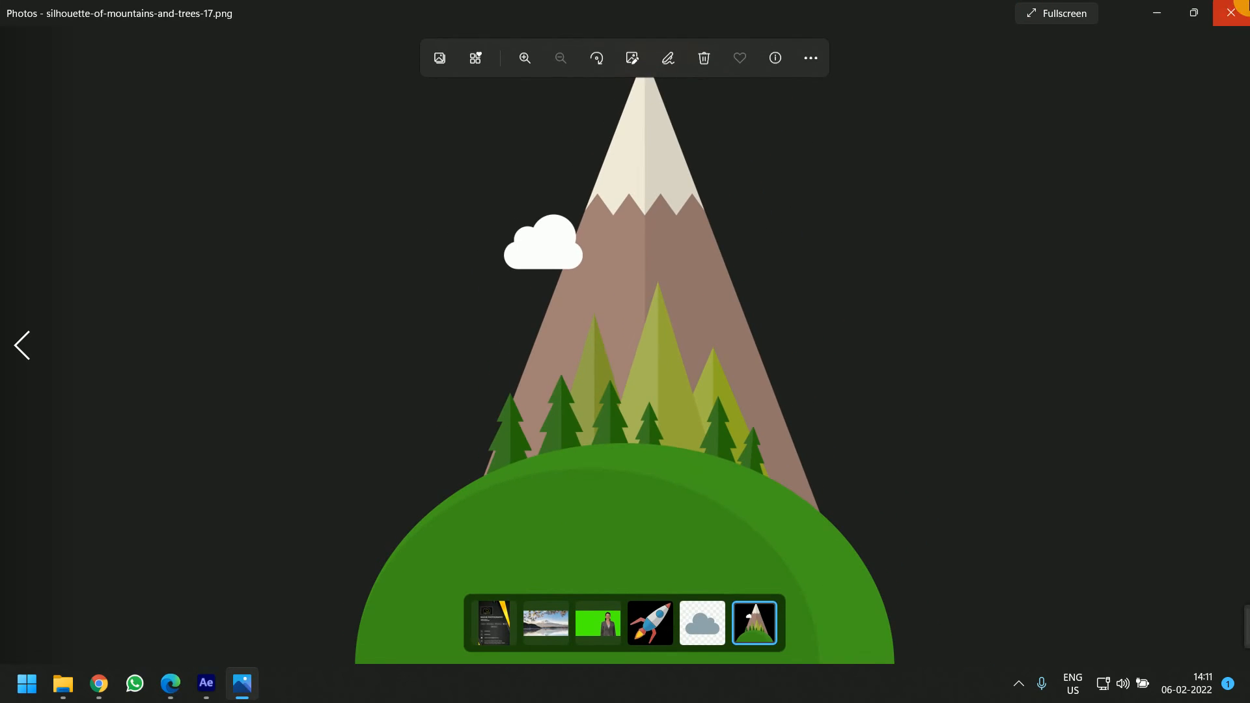
click(1234, 10)
drag(95, 341, 194, 382)
key(alt+Tab)
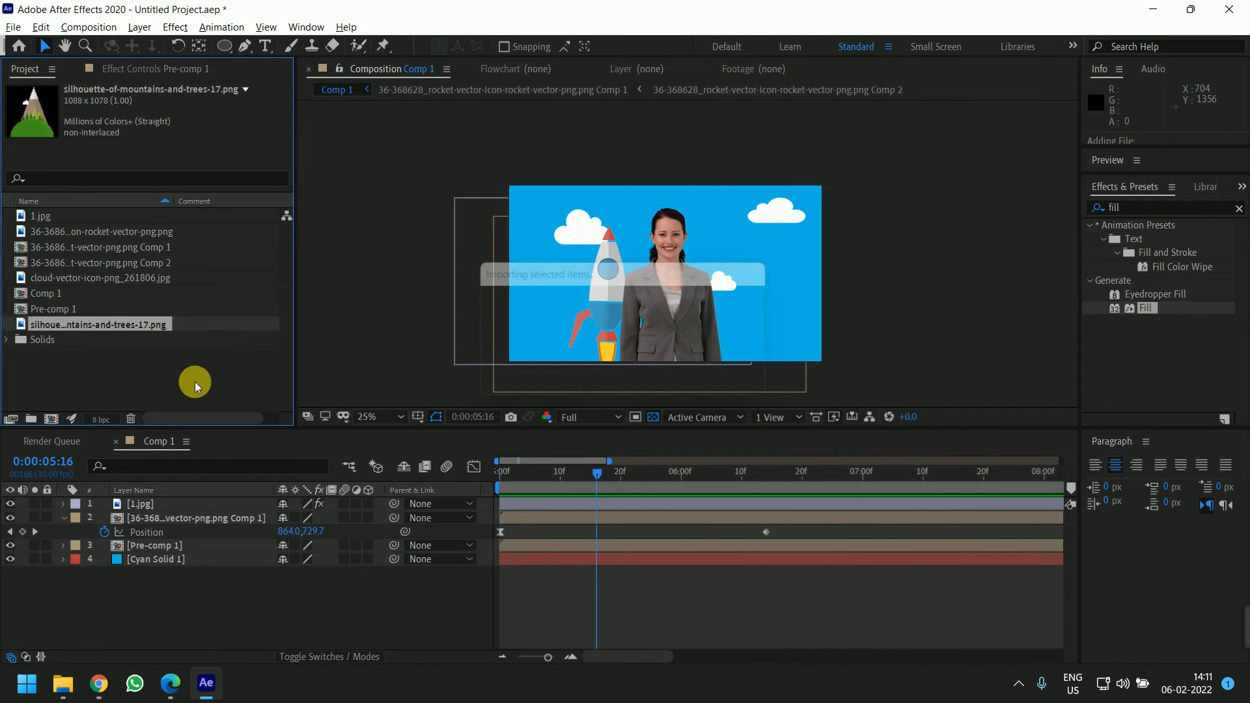
right_click(189, 384)
mouse_move(211, 464)
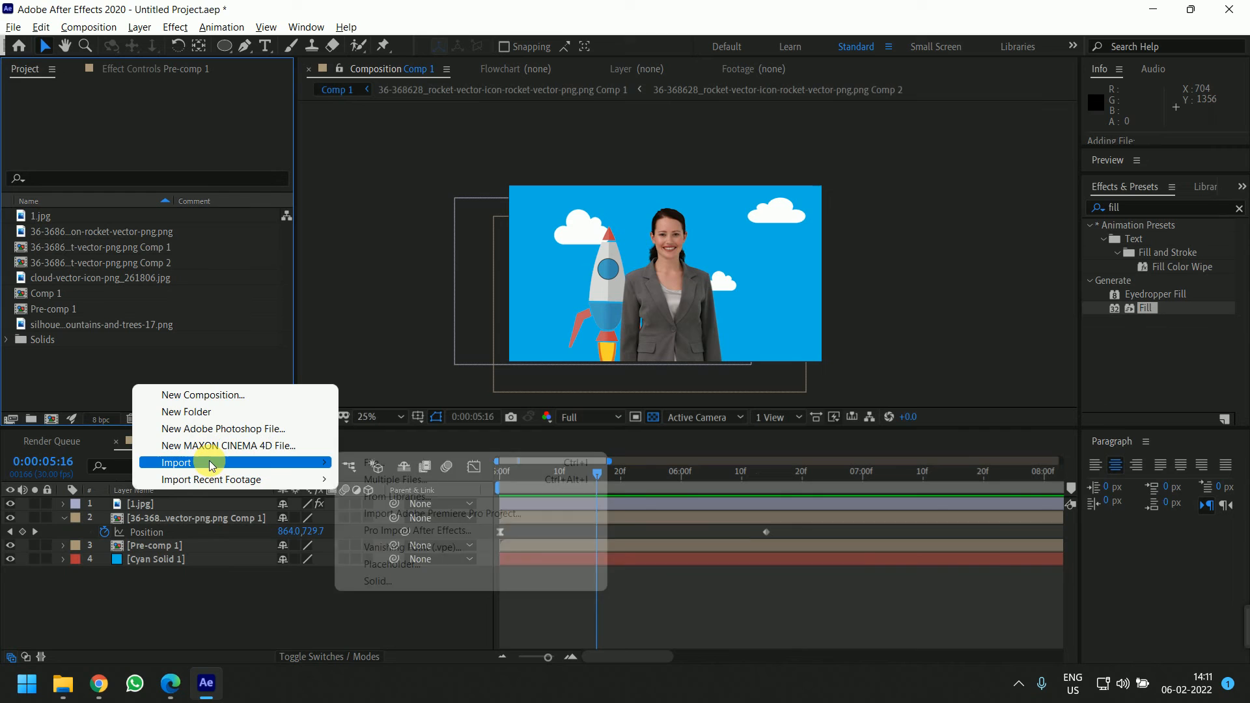
click(102, 368)
right_click(147, 384)
click(85, 376)
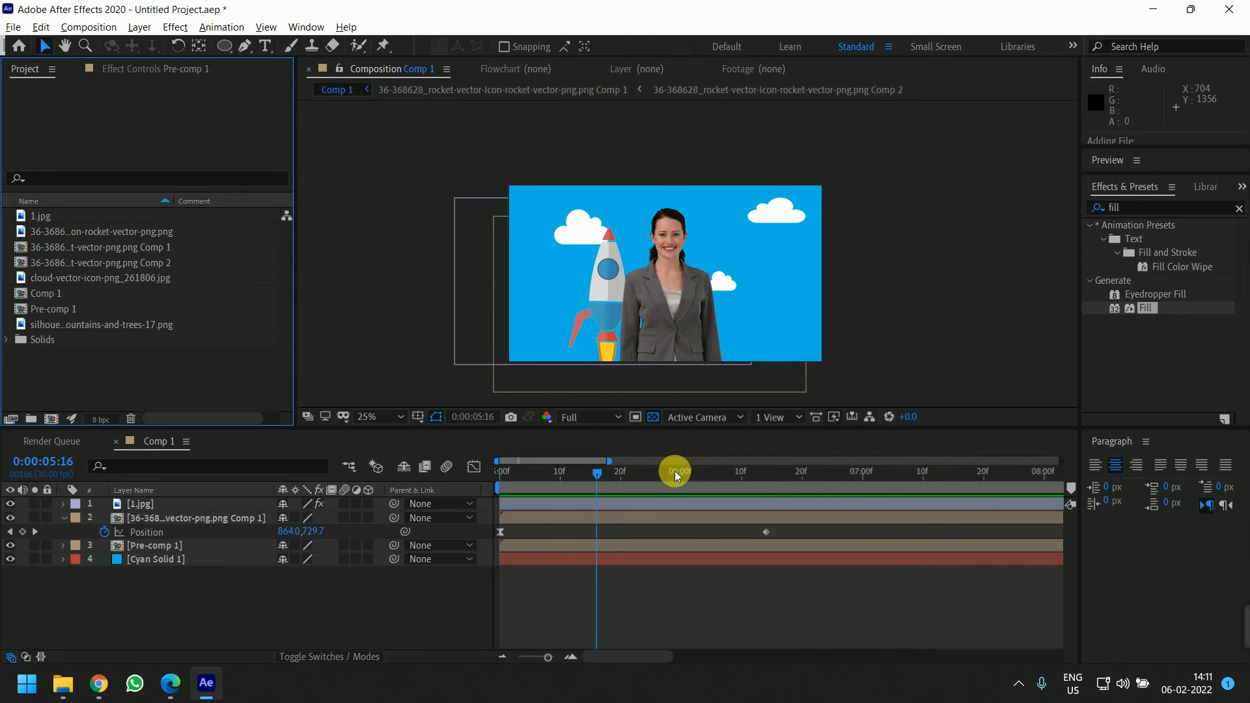
click(674, 473)
right_click(180, 370)
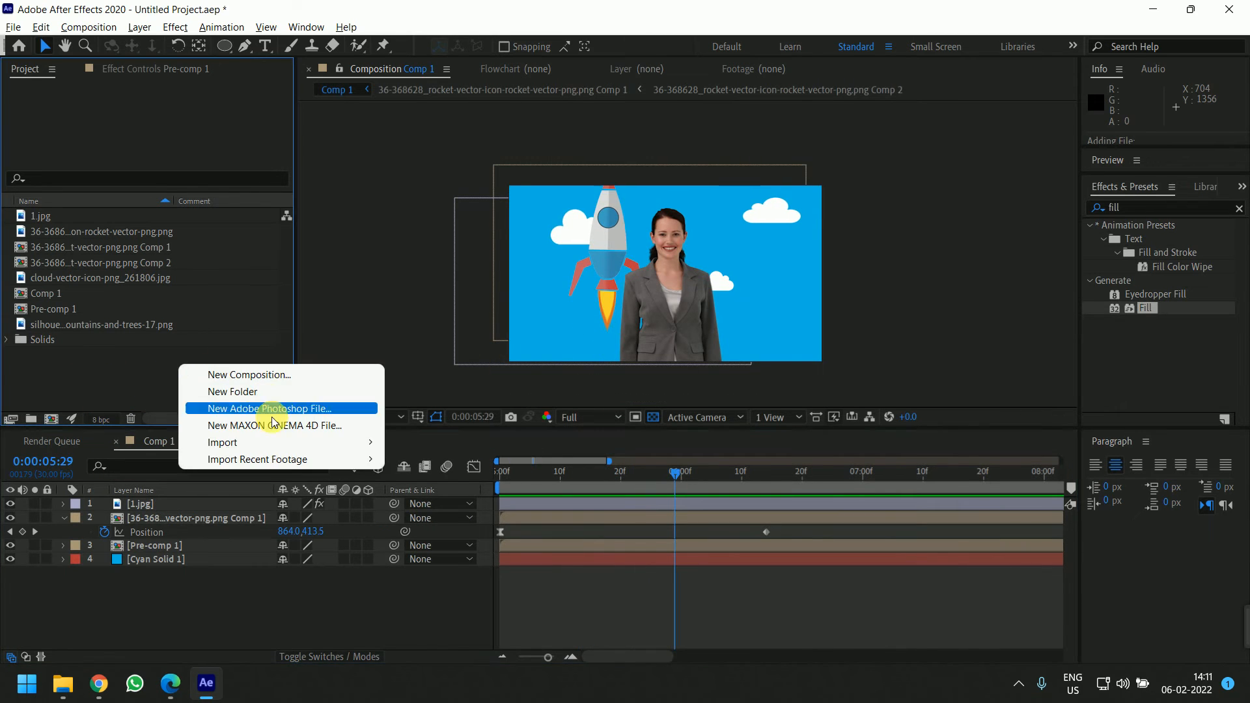
mouse_move(365, 438)
click(433, 442)
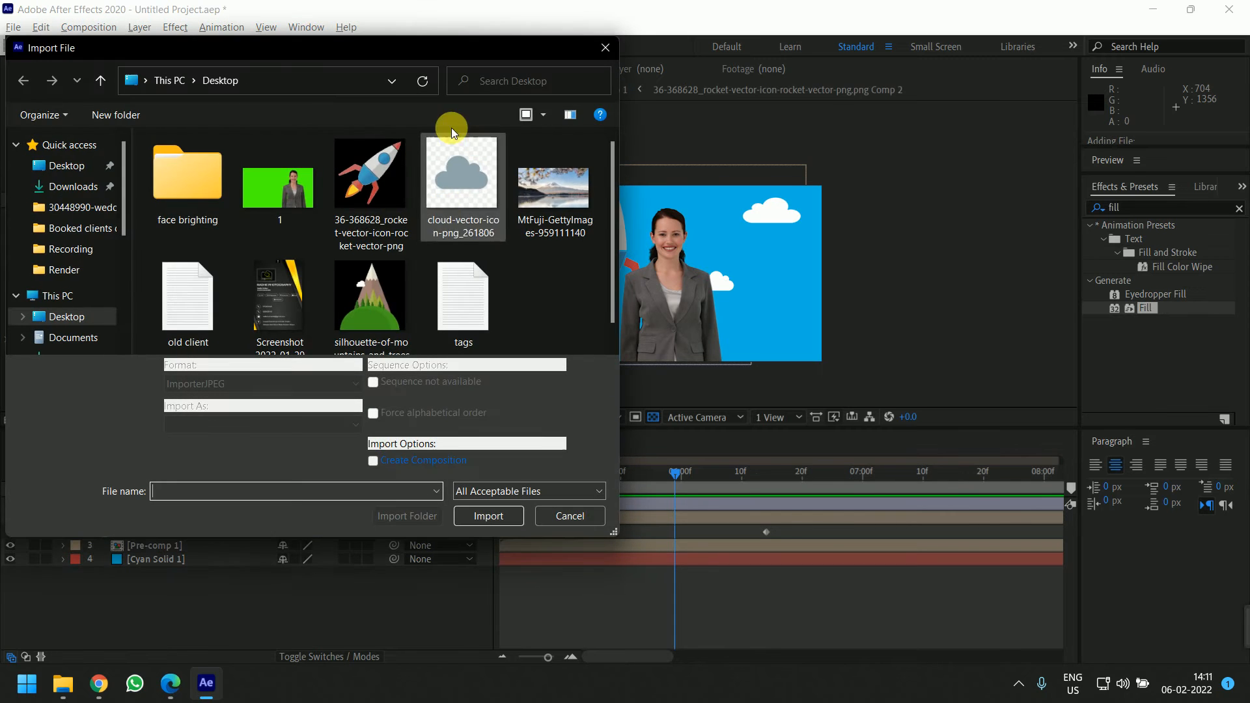
key(Escape)
Create a new composition with a start timecode of 0:00:01:00
right_click(190, 378)
mouse_move(324, 482)
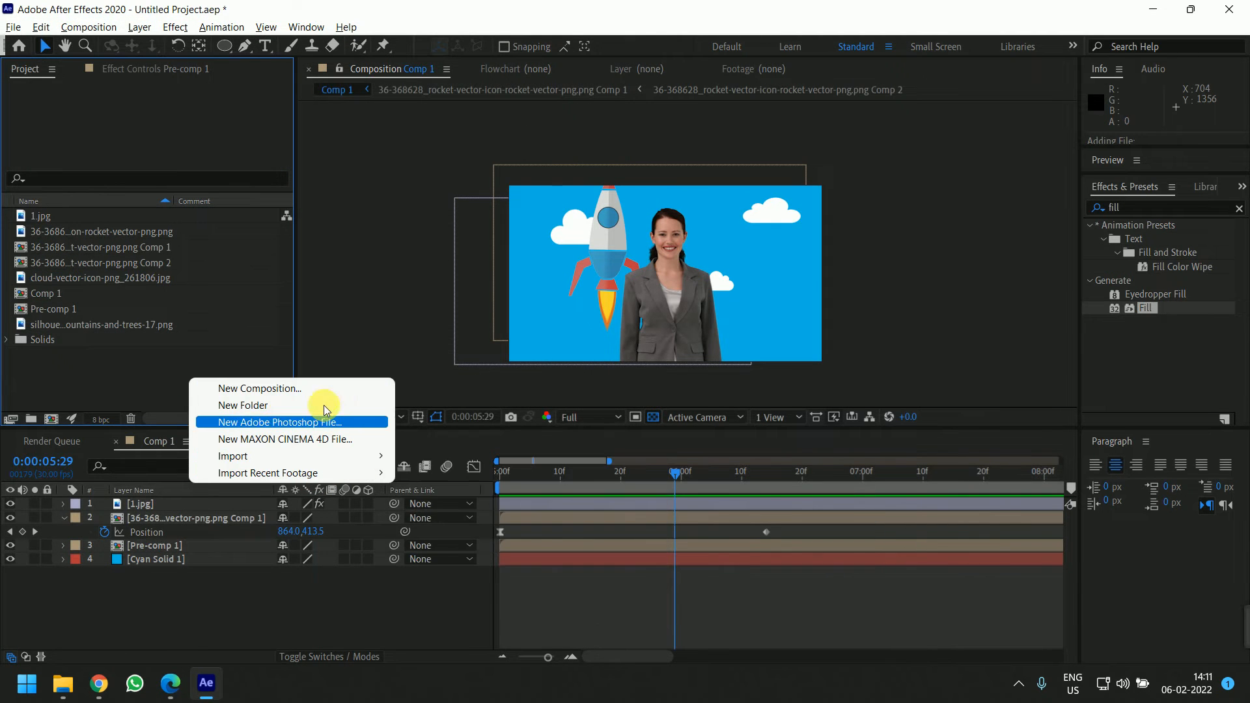
click(325, 387)
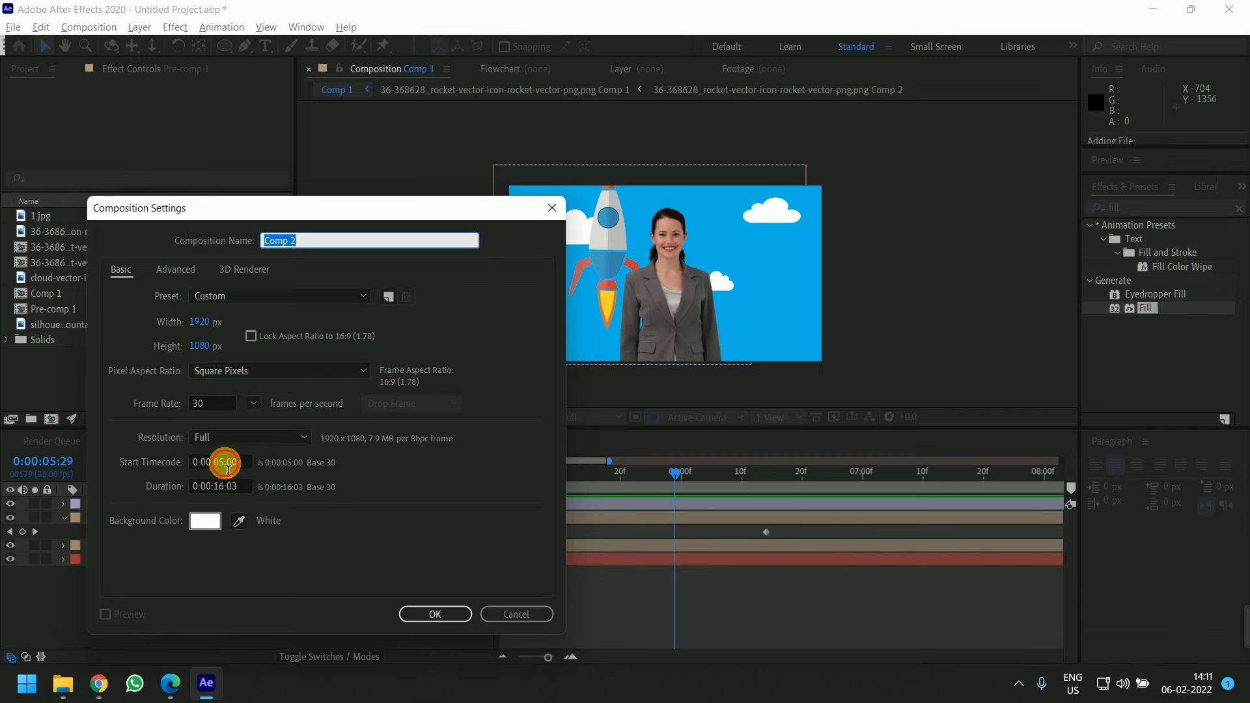
click(227, 466)
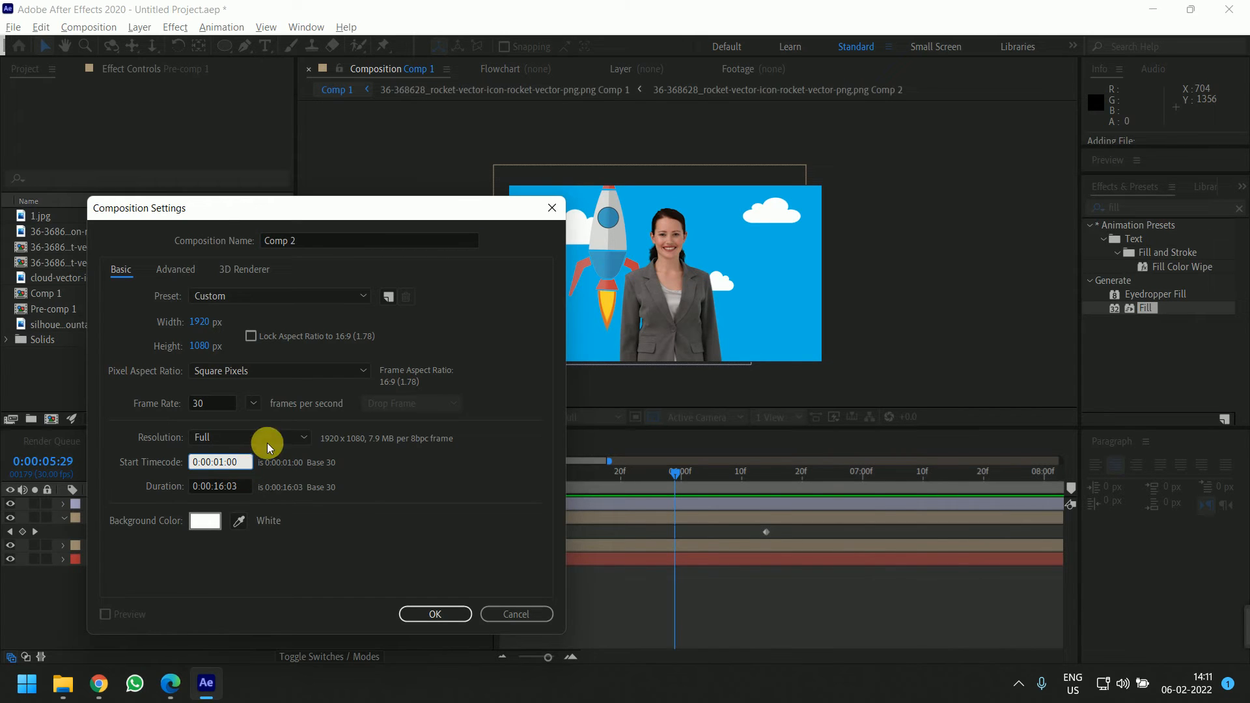
click(435, 614)
Add the silhouette-of-mountains-and-trees-17.png hill image as a layer in the new composition
click(72, 338)
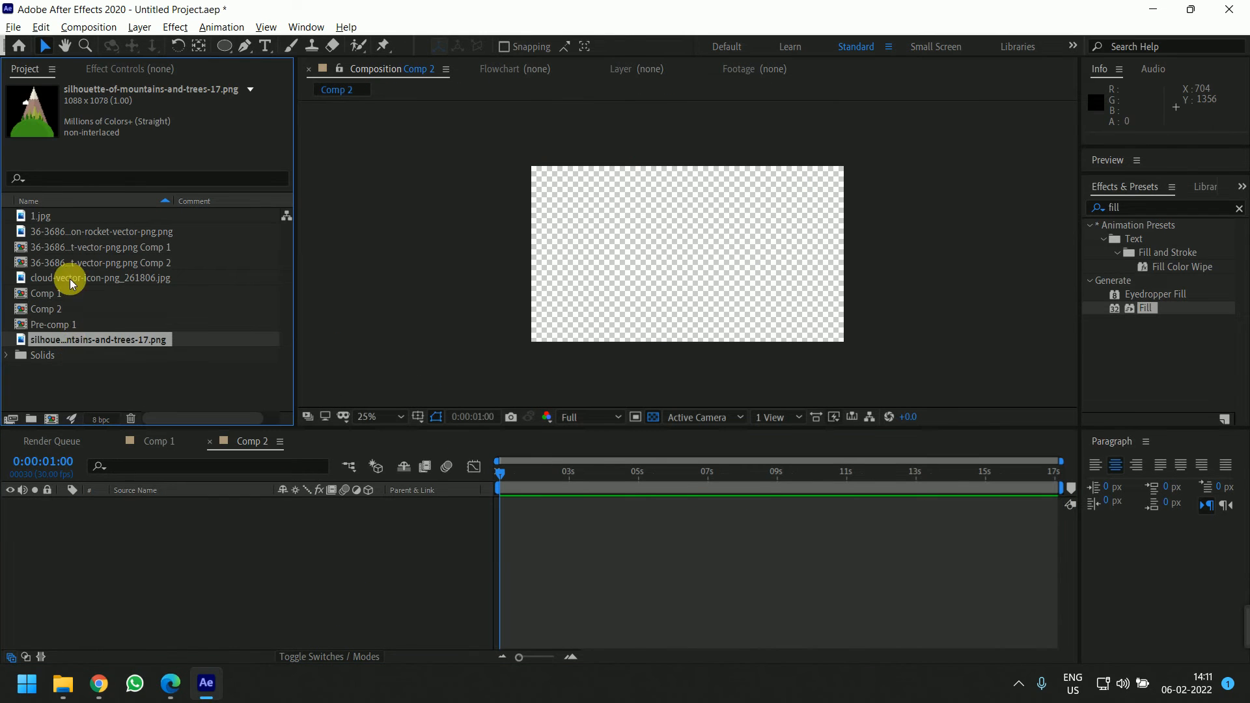
drag(78, 339, 251, 549)
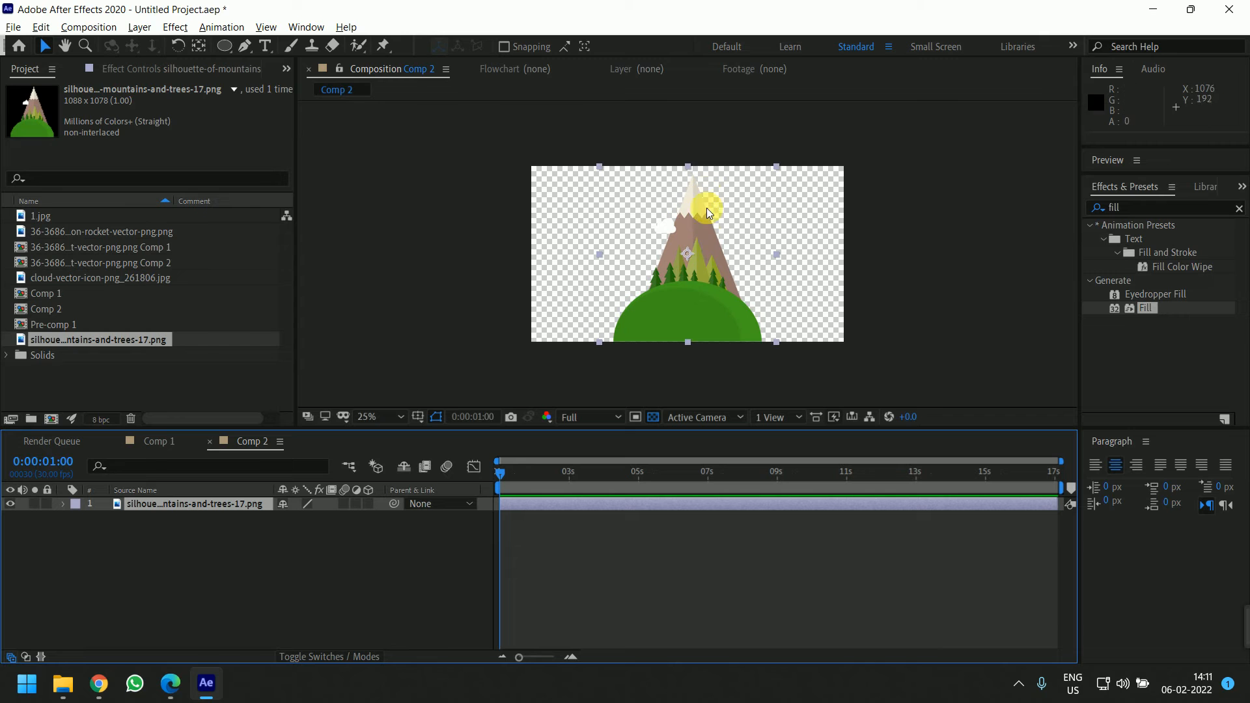
mouse_move(99, 683)
click(145, 577)
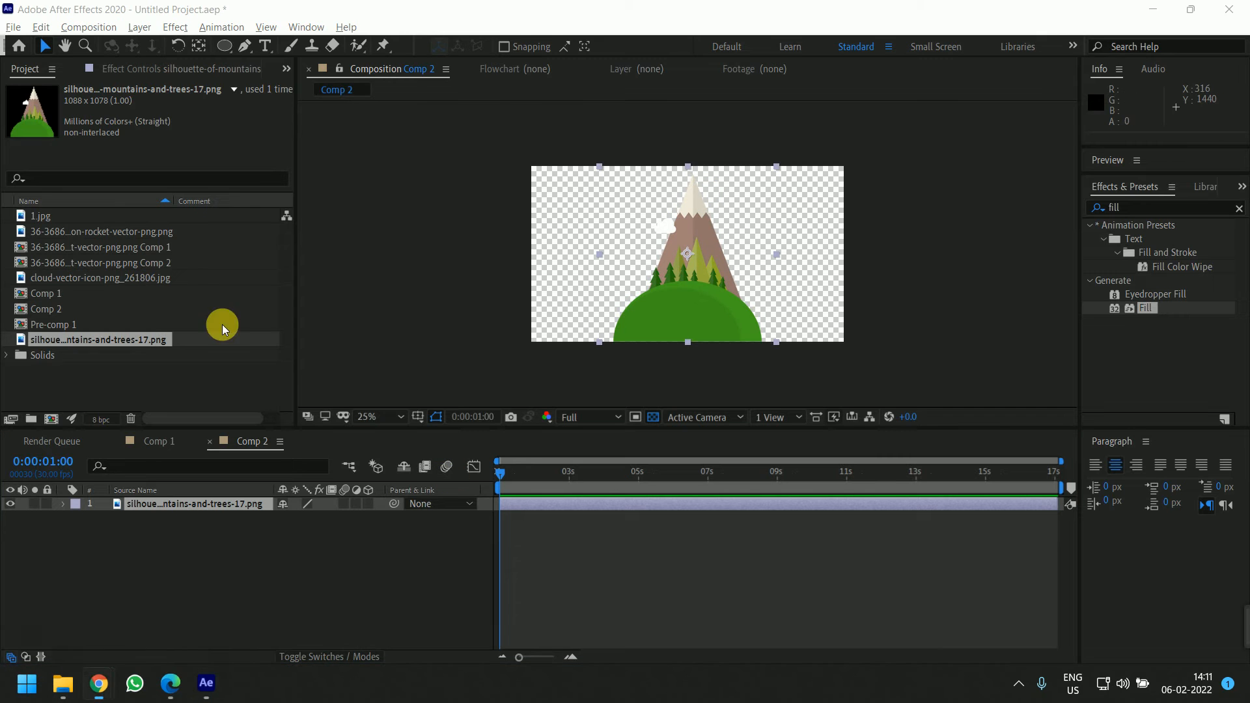
Switch to the YouTube trigonometry video and scrub and play its opening seconds for reference
click(104, 13)
click(431, 388)
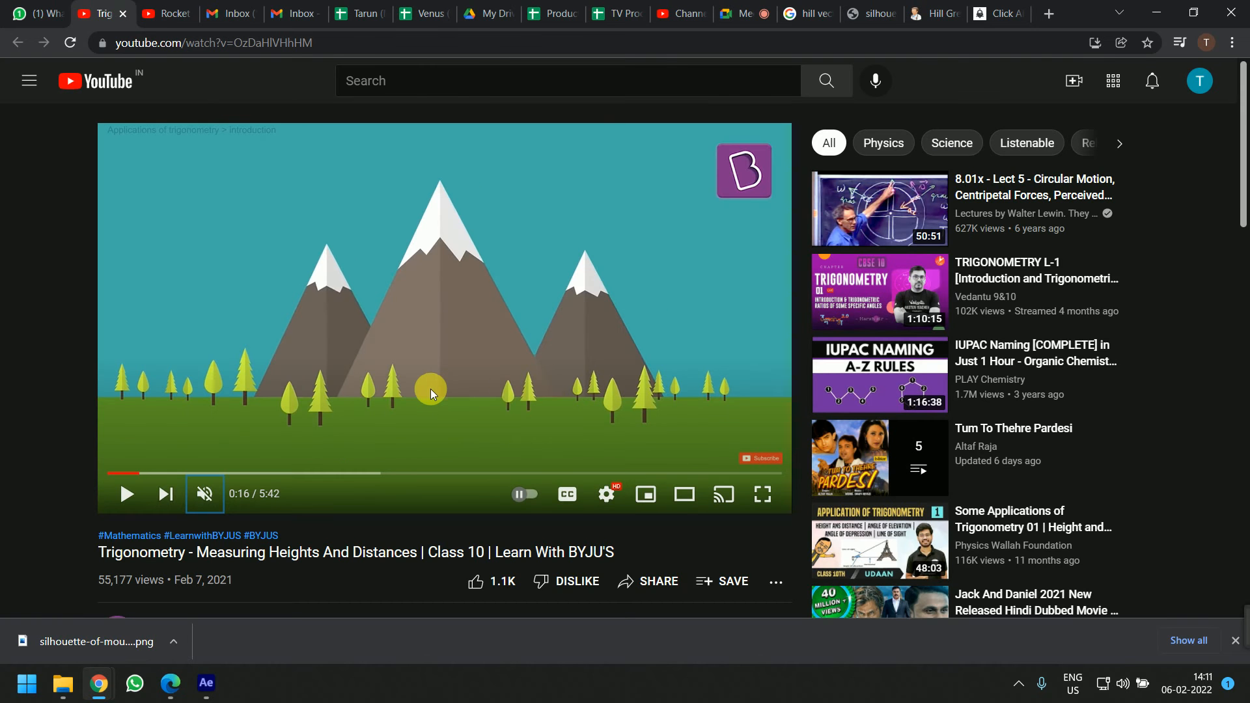
click(138, 473)
click(522, 220)
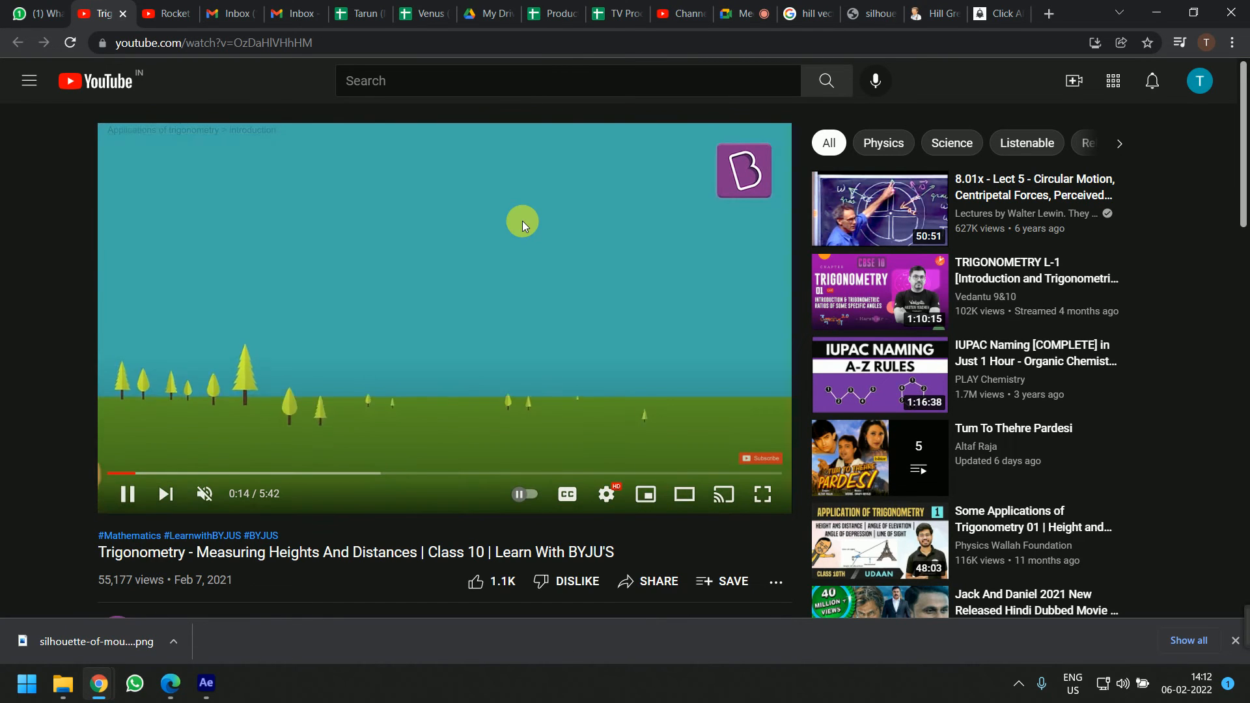
click(522, 220)
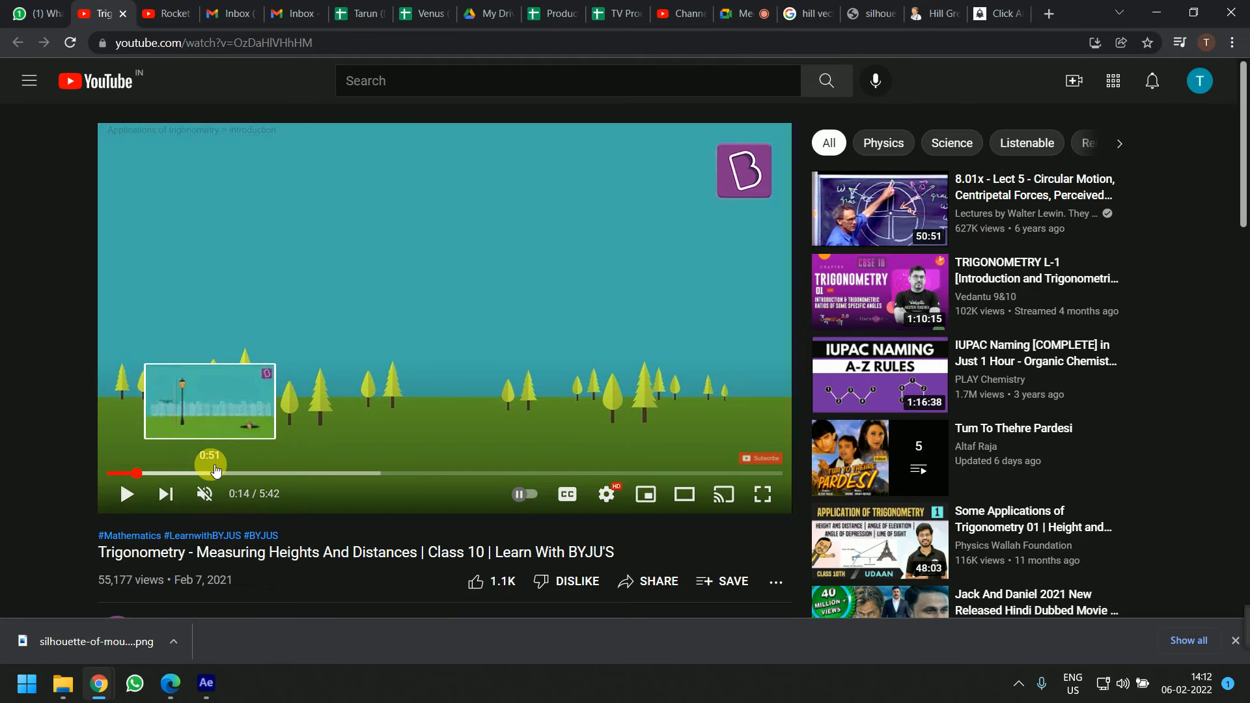
Add a new full-size solid layer whose colour is sampled with the eyedropper from the reference video's cyan sky
click(206, 683)
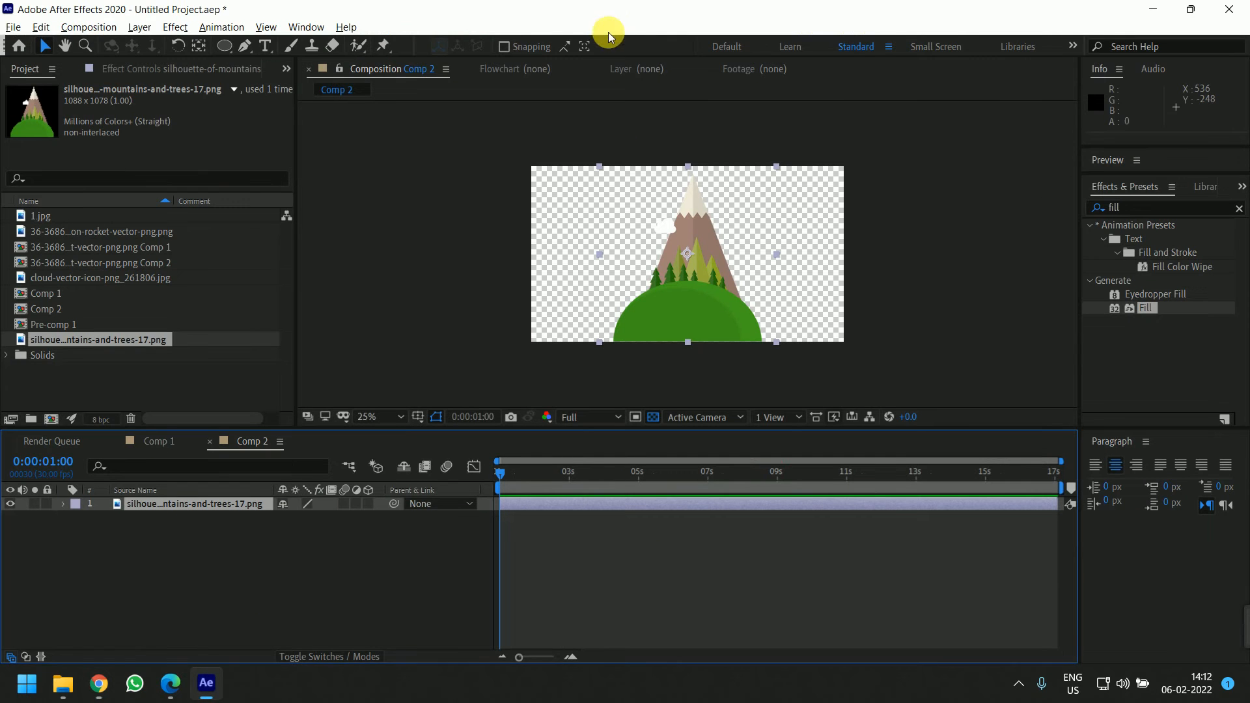
drag(713, 29, 898, 32)
right_click(450, 568)
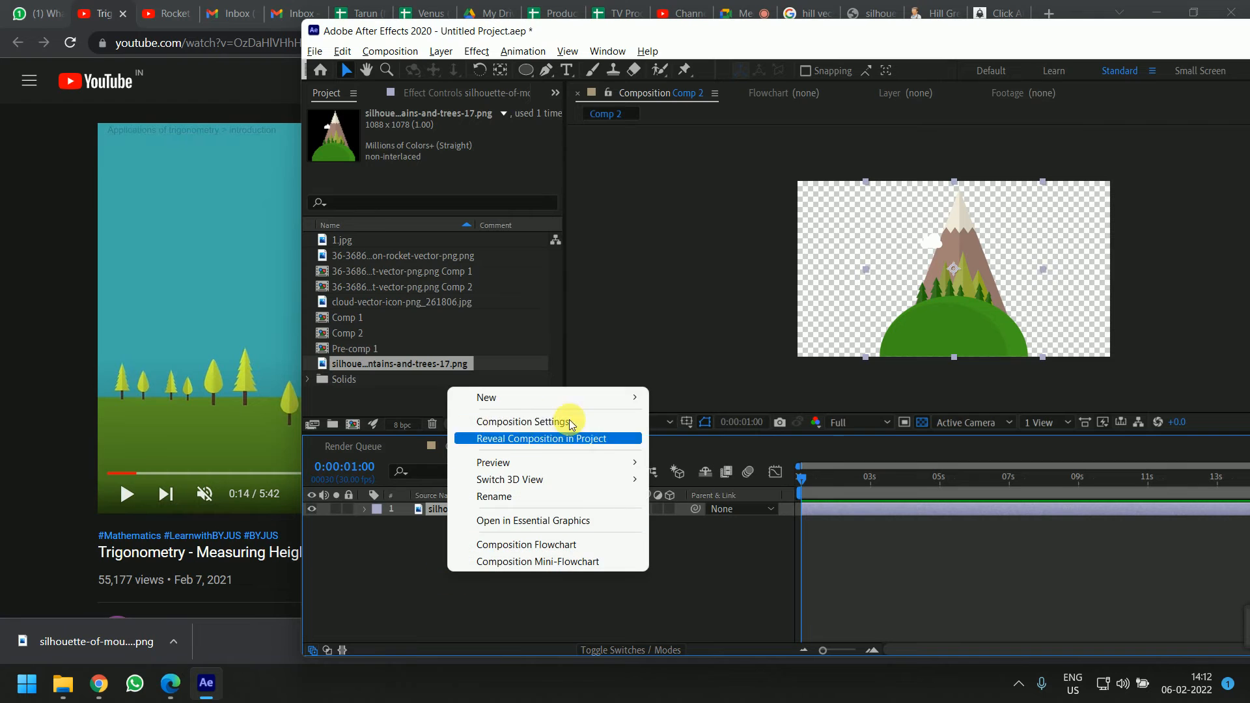
mouse_move(590, 400)
click(713, 435)
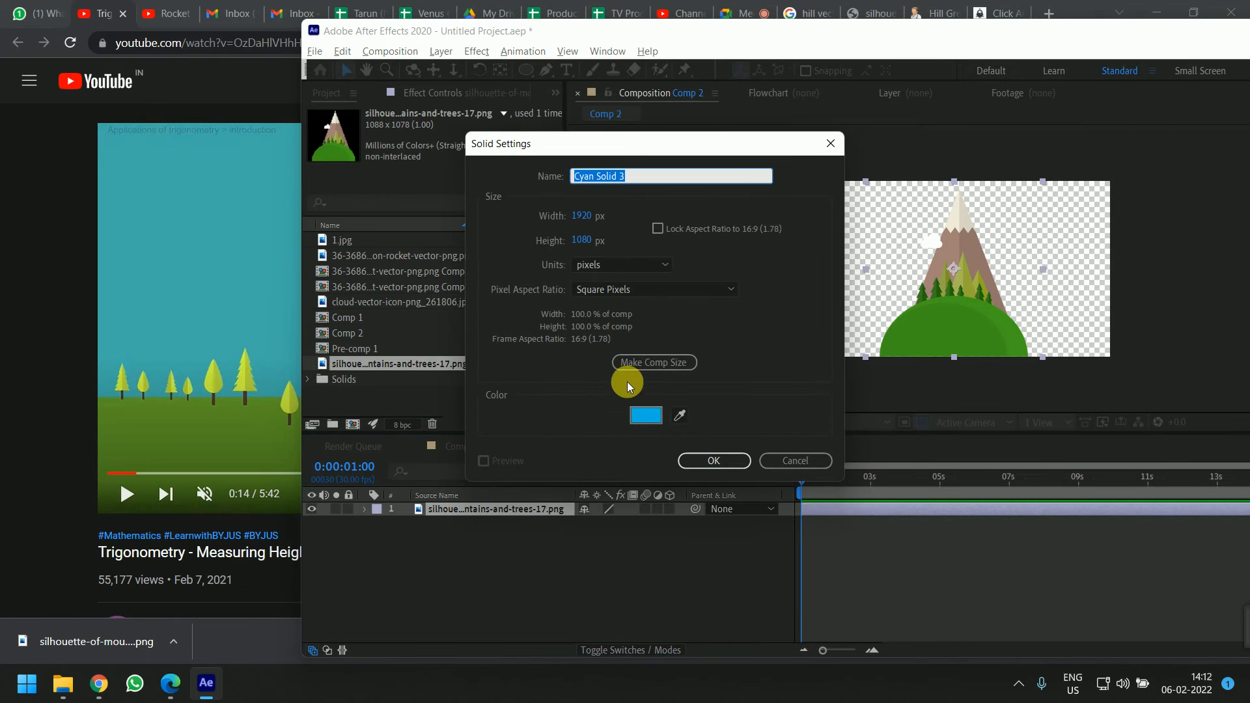
click(679, 415)
click(362, 283)
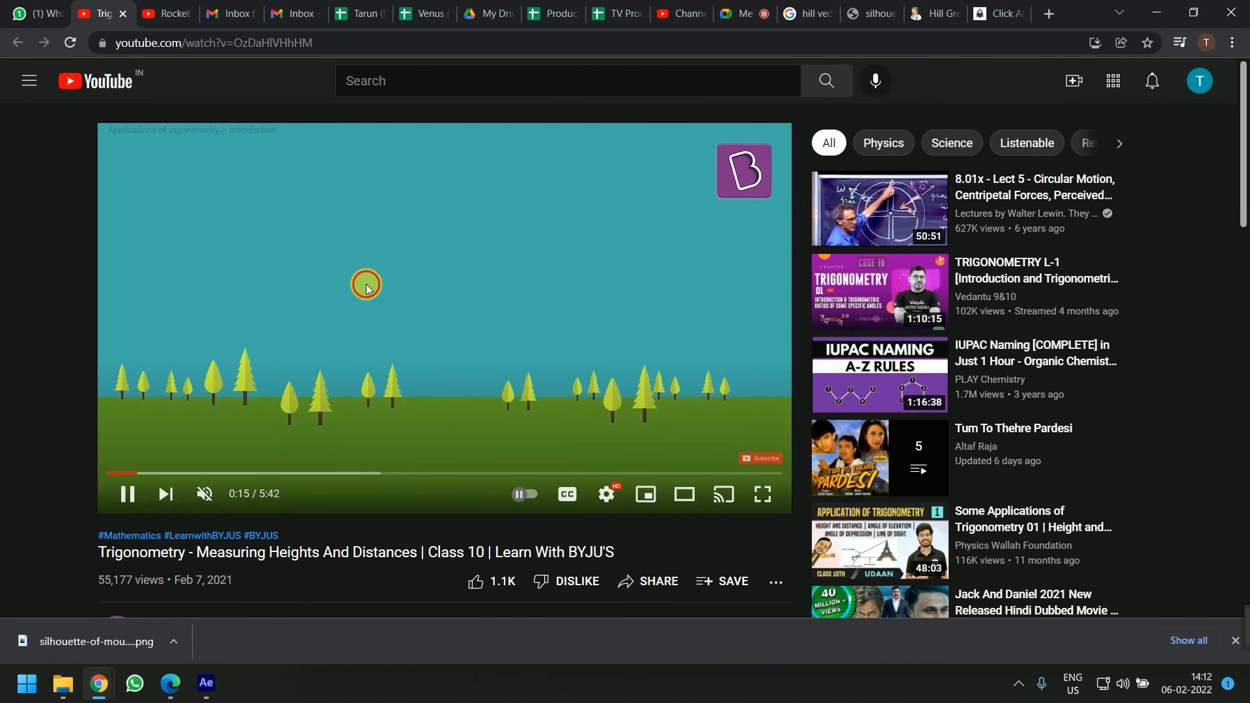
click(679, 415)
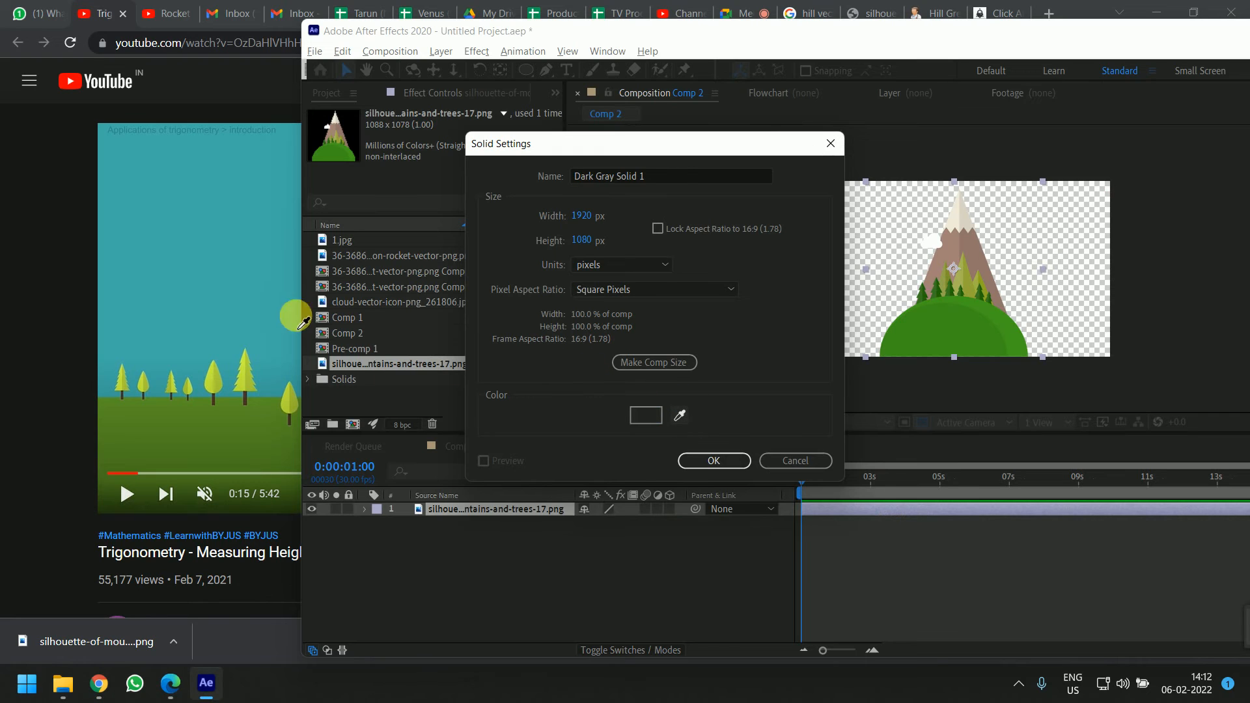
click(234, 279)
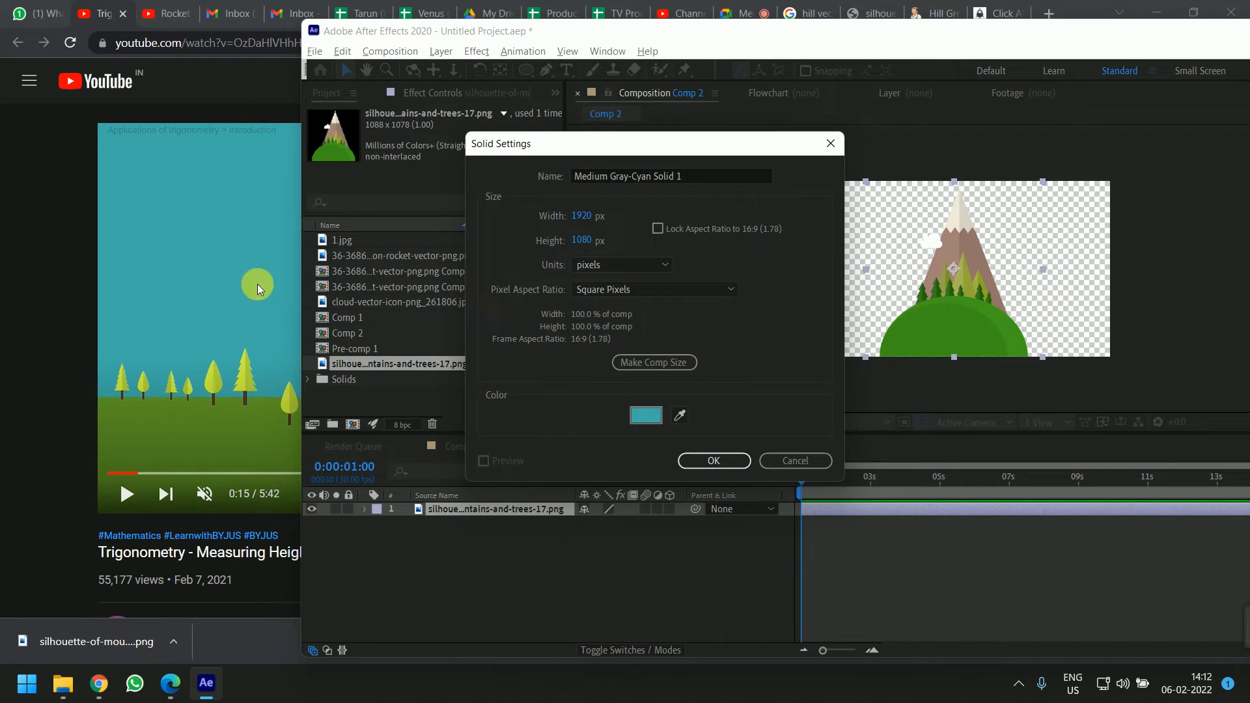
click(732, 460)
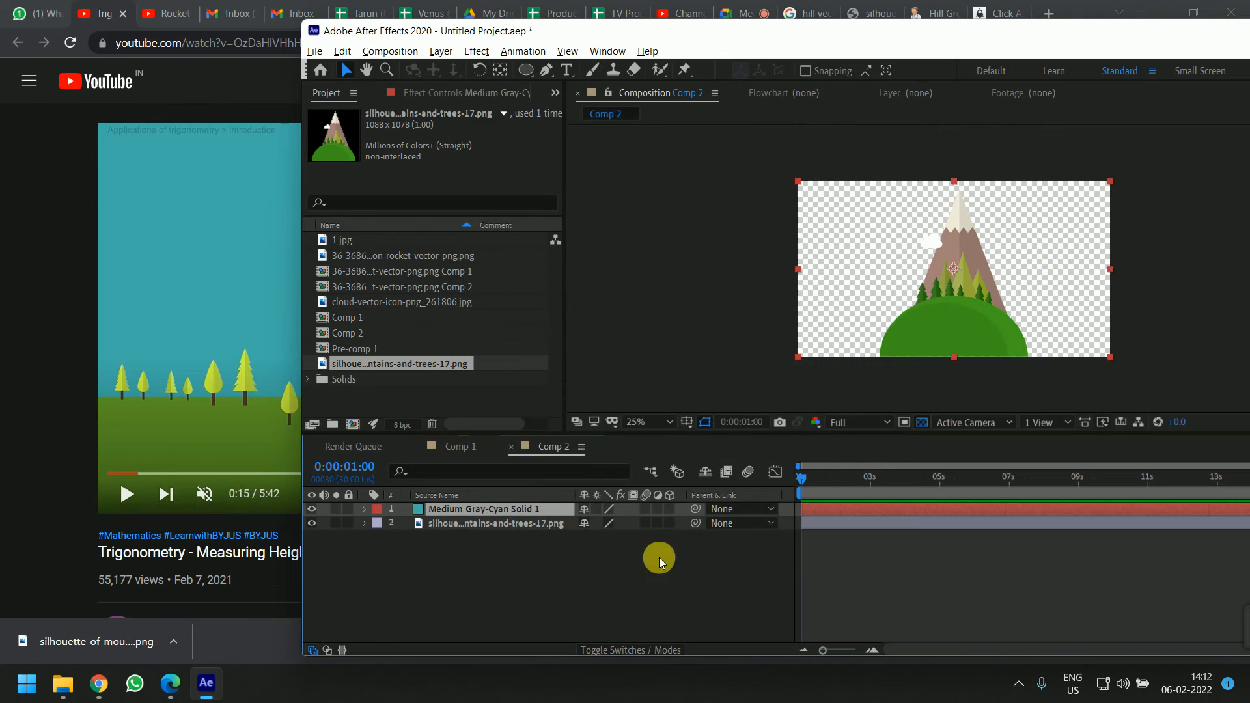
Add another full-size solid layer, sampling its green colour from the grass in the reference video
right_click(569, 571)
mouse_move(604, 409)
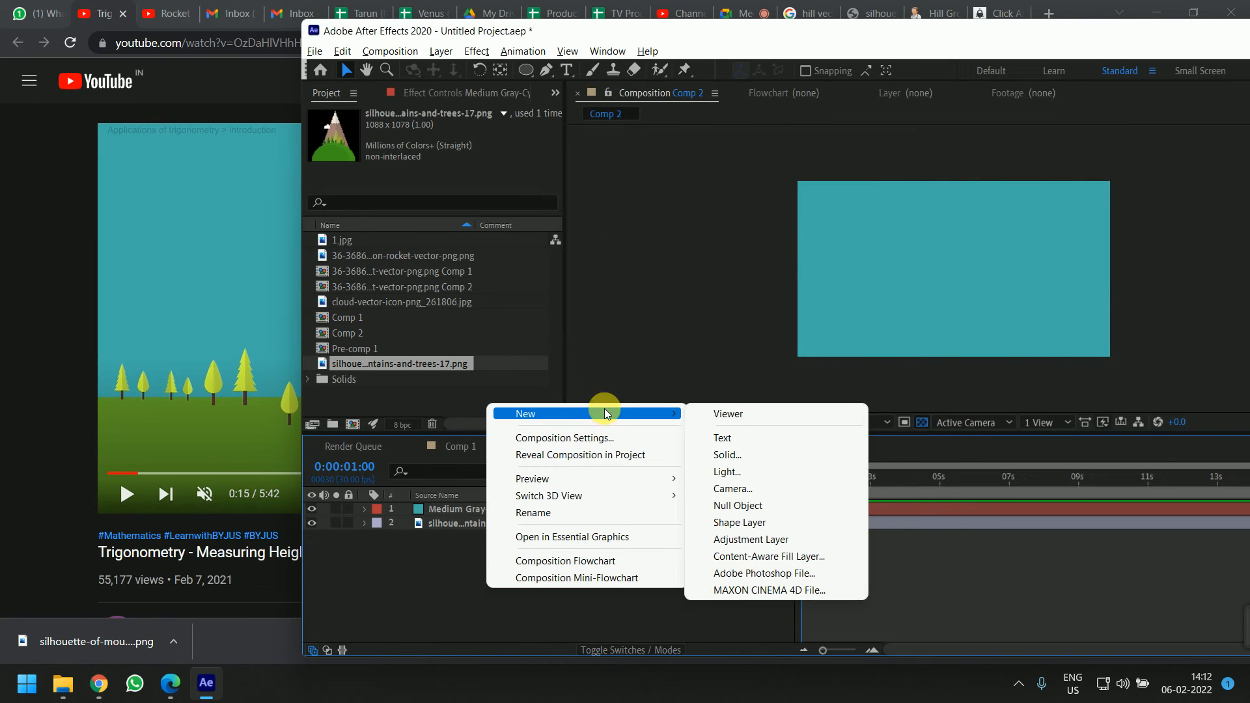
click(752, 454)
click(678, 413)
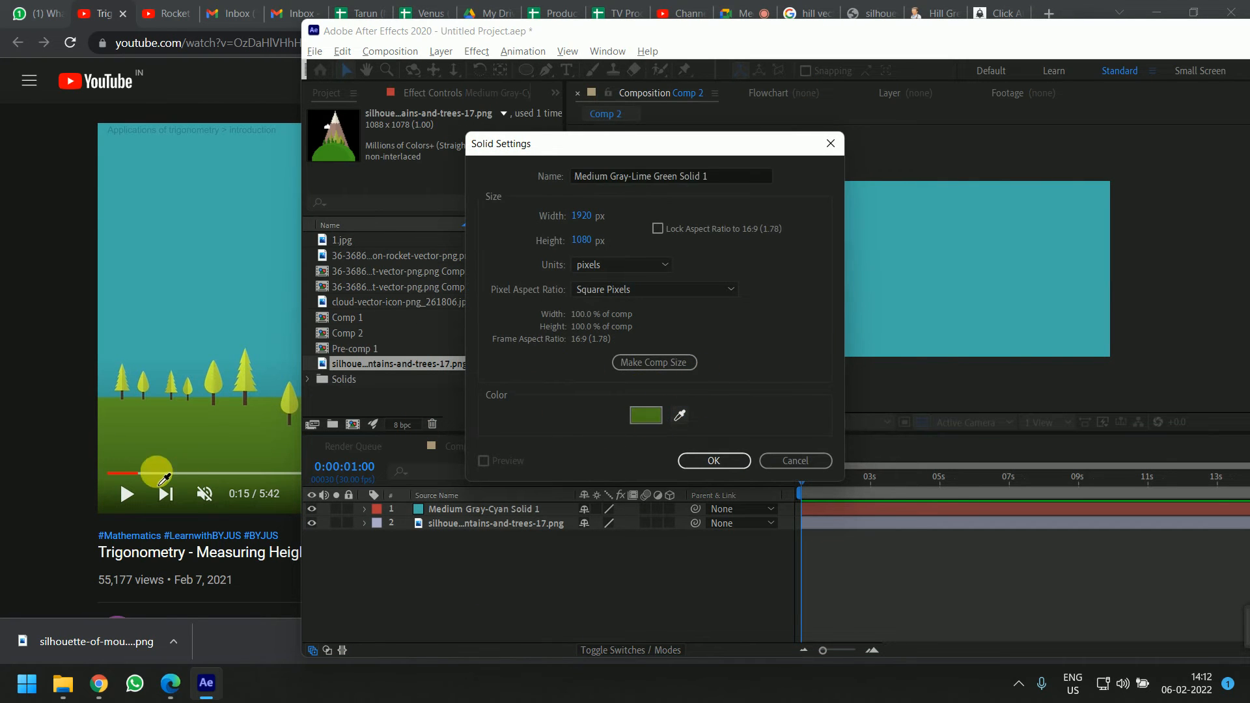
click(190, 425)
click(721, 463)
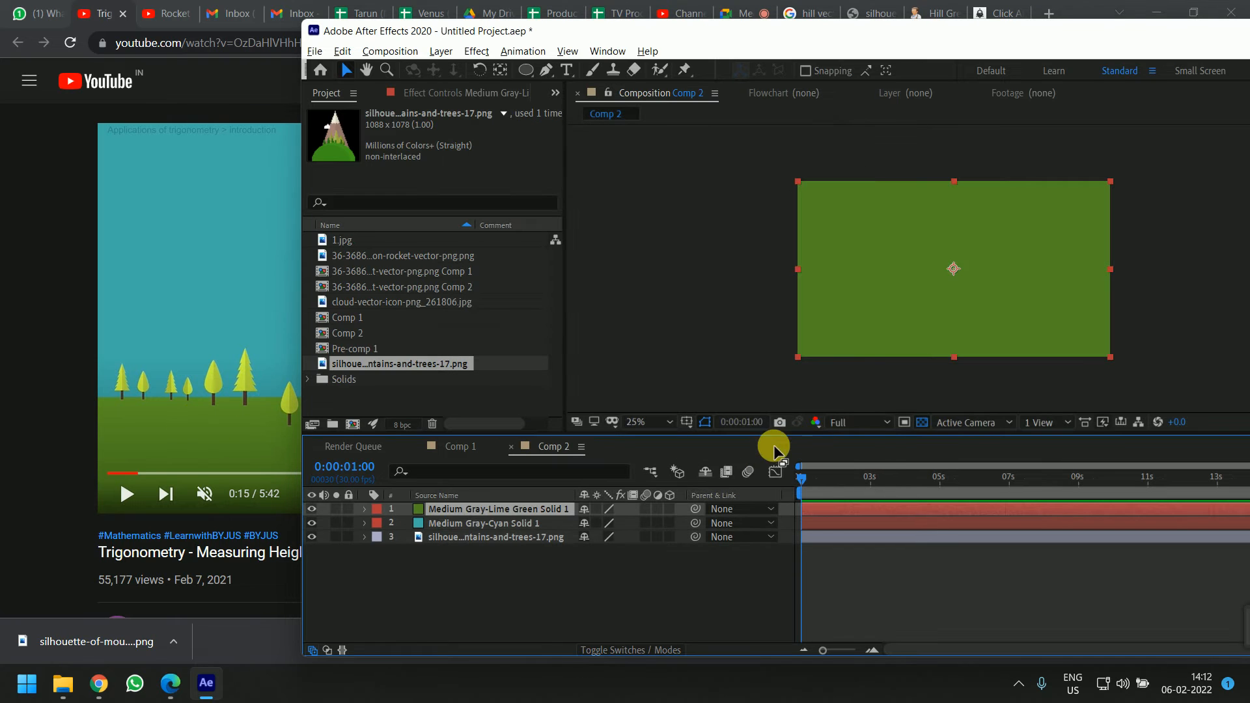
Draw a rectangular mask on the green solid covering the lower part of the frame as ground
double_click(1158, 41)
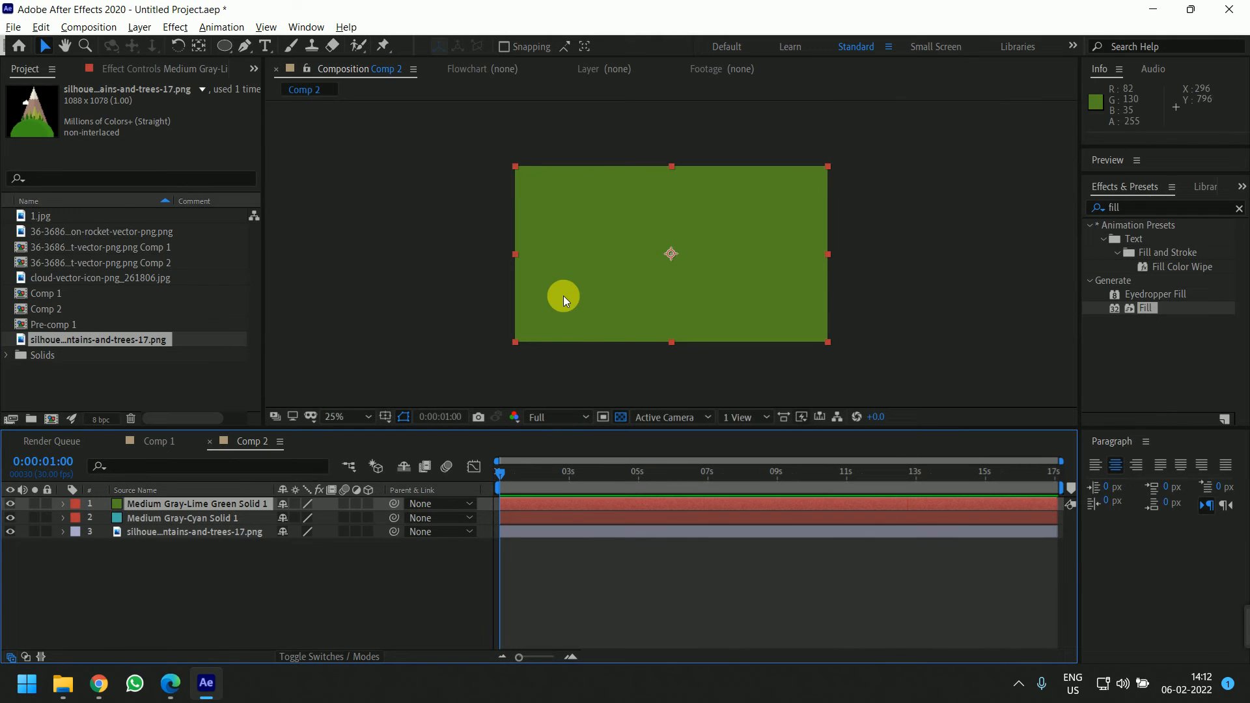
drag(224, 47, 273, 46)
drag(505, 346, 850, 276)
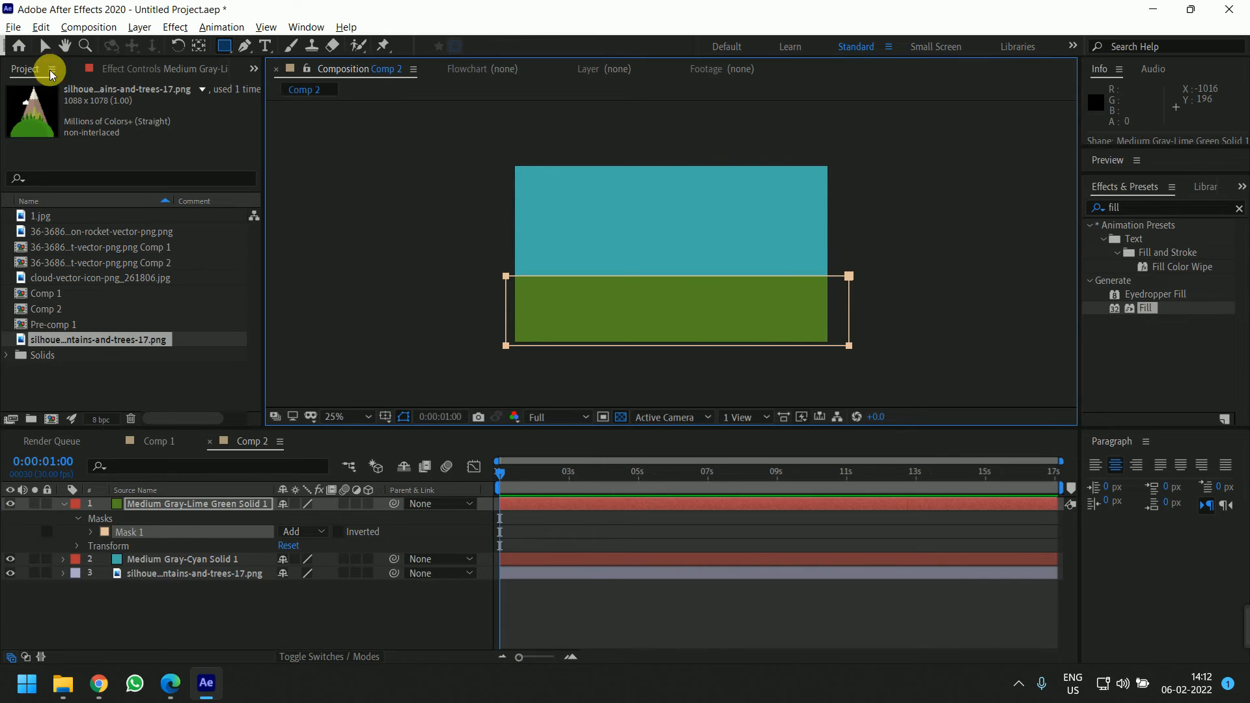
click(44, 46)
click(518, 301)
click(407, 345)
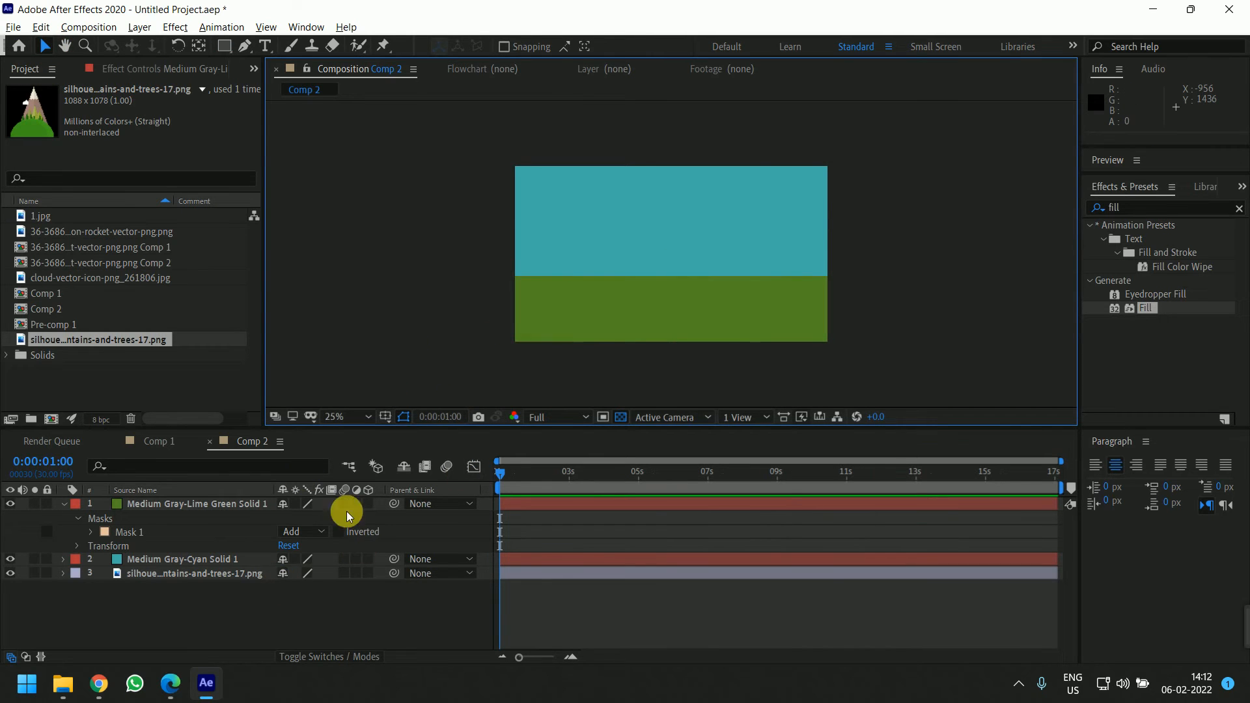
Move the hill image layer to the top of the layer stack
click(213, 575)
drag(213, 575, 276, 505)
Play and scrub the reference video's mountain scene to examine its layout of peaks, clouds and trees
key(alt+Tab)
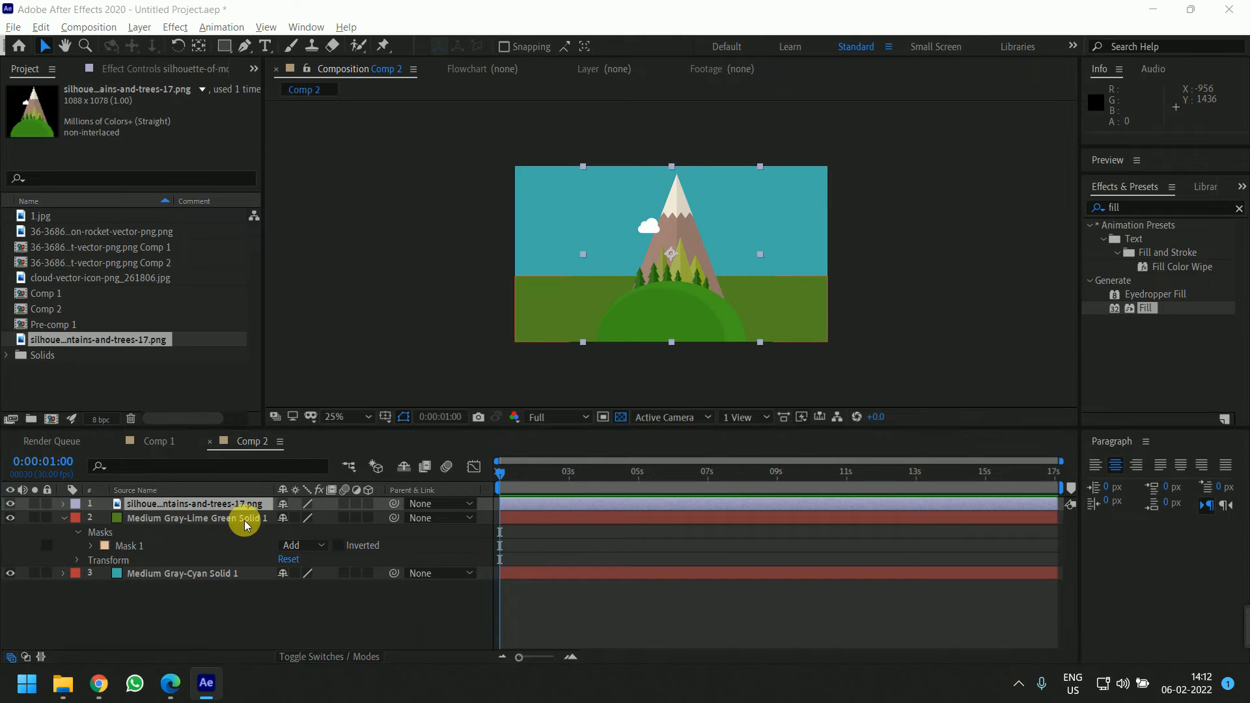
click(475, 340)
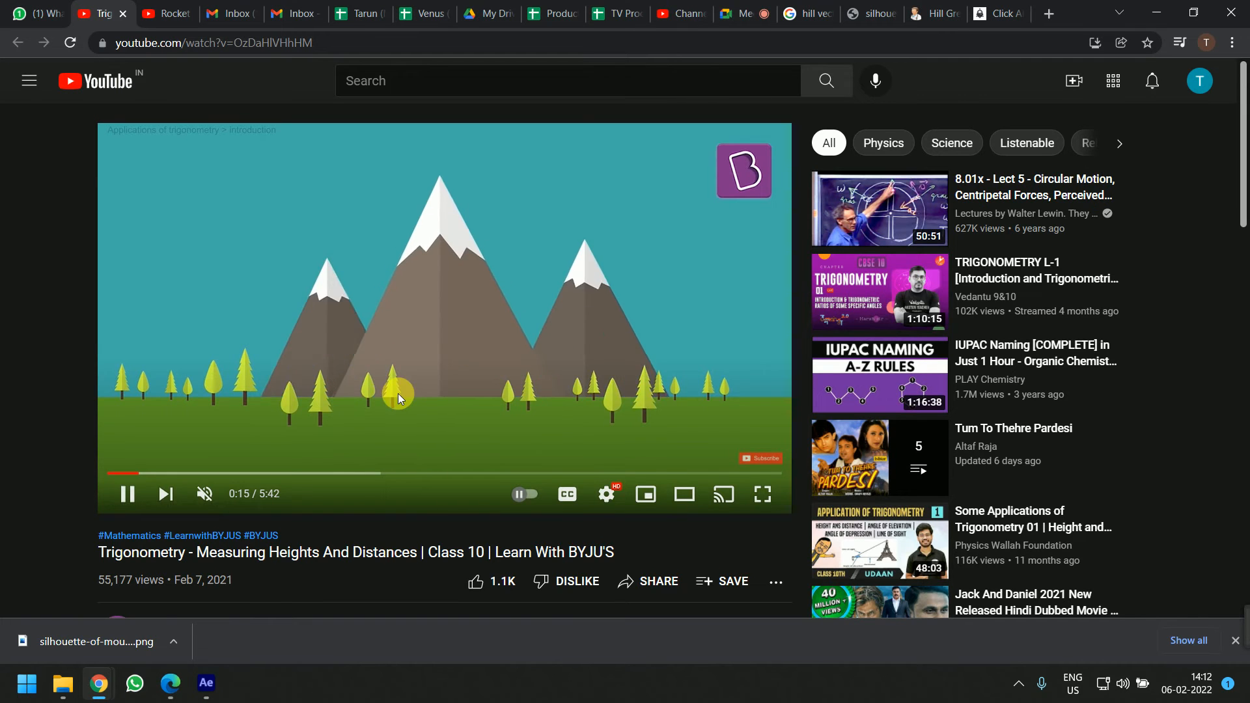
key(Left)
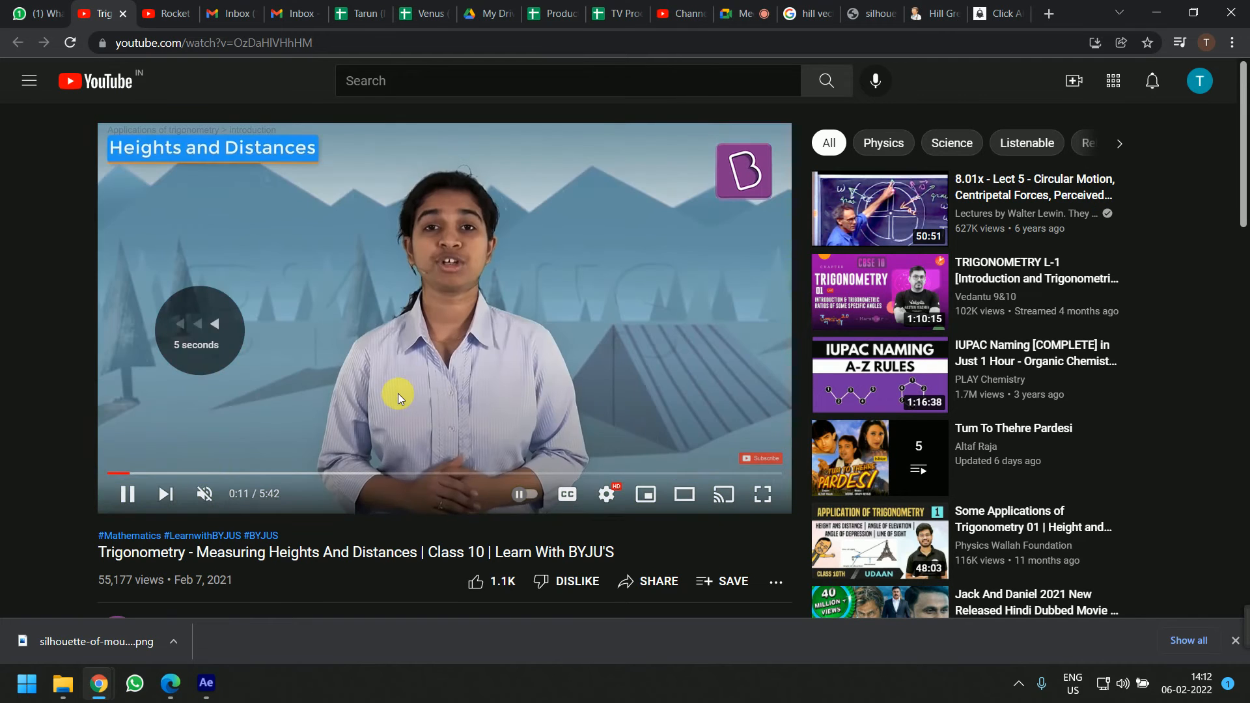
click(397, 393)
click(397, 393)
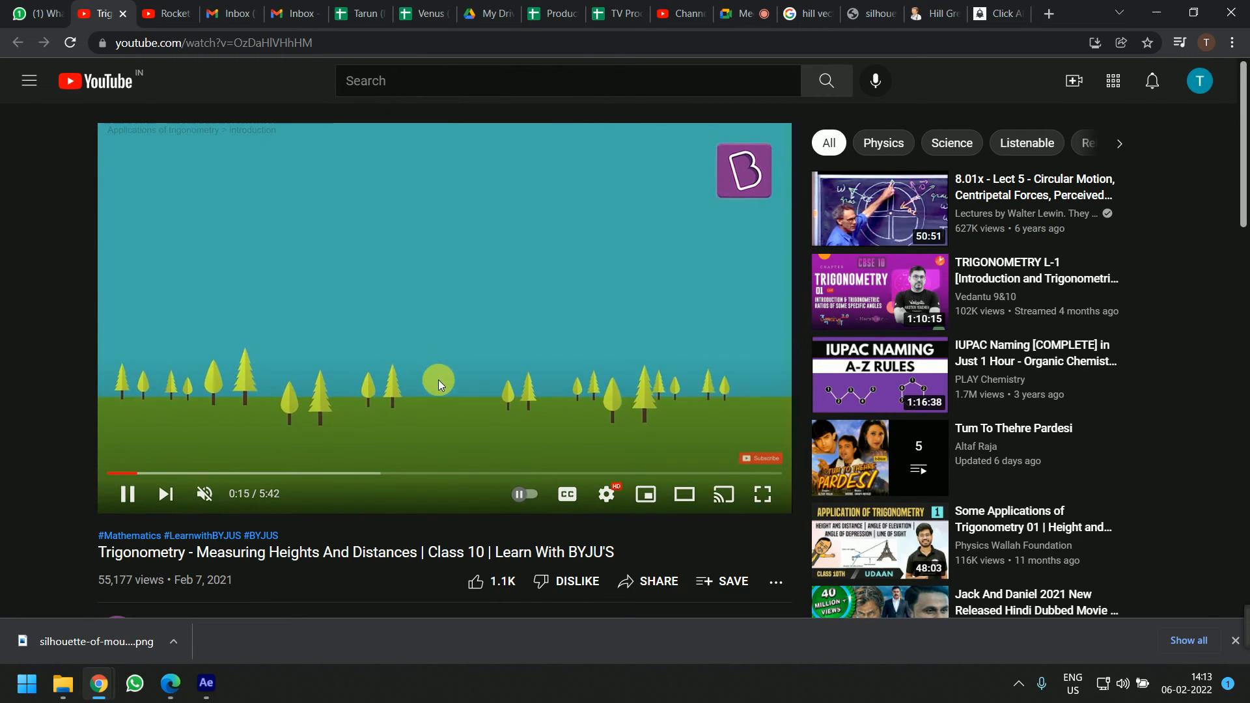
click(438, 380)
click(446, 380)
click(452, 319)
click(457, 330)
click(512, 327)
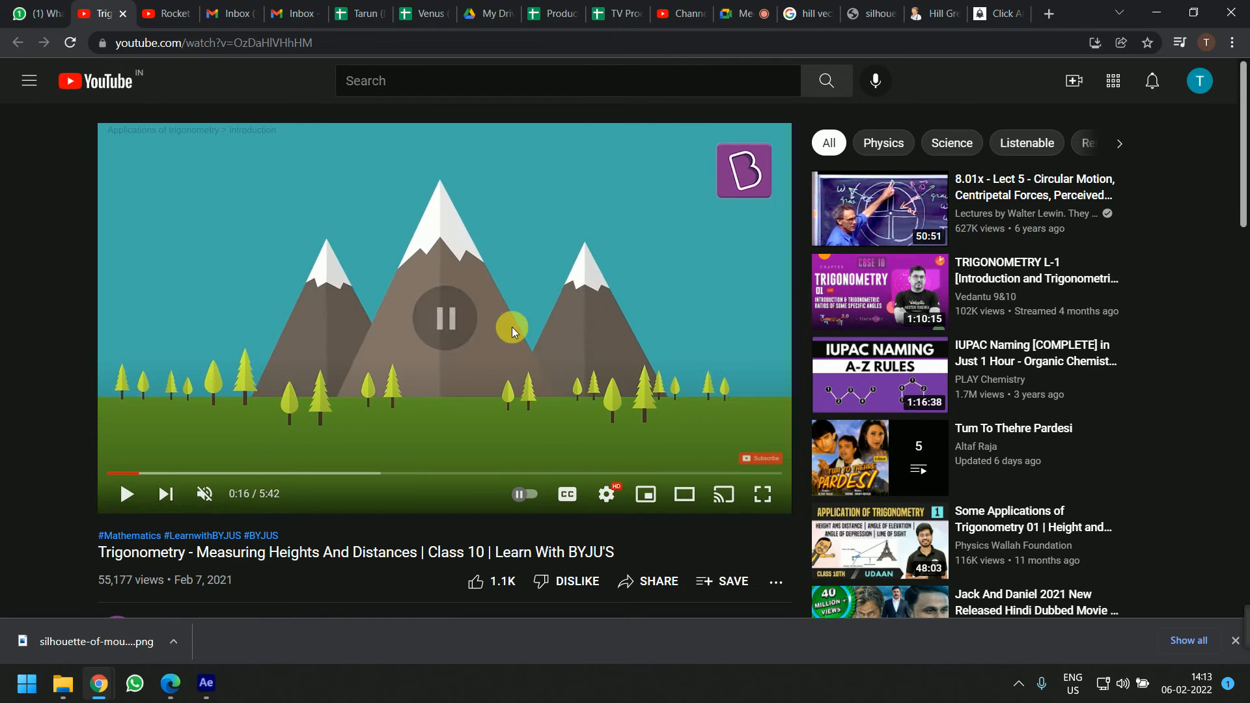
click(460, 368)
click(459, 369)
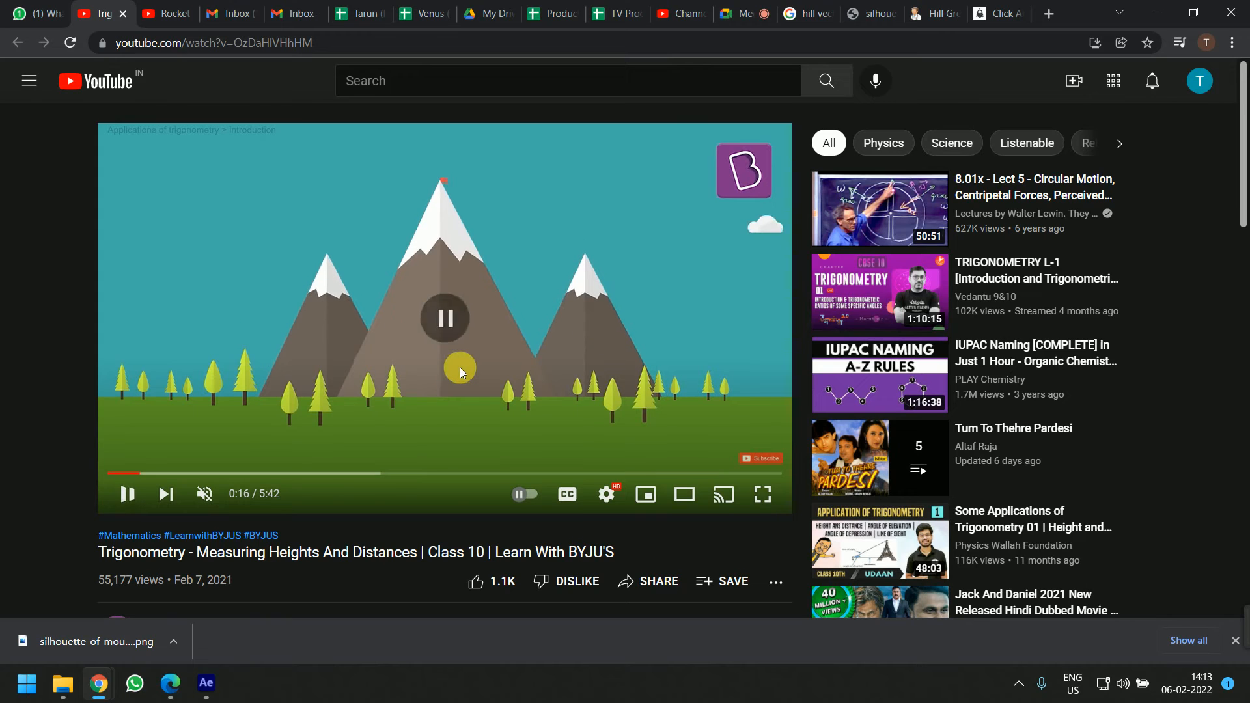
click(459, 369)
click(459, 369)
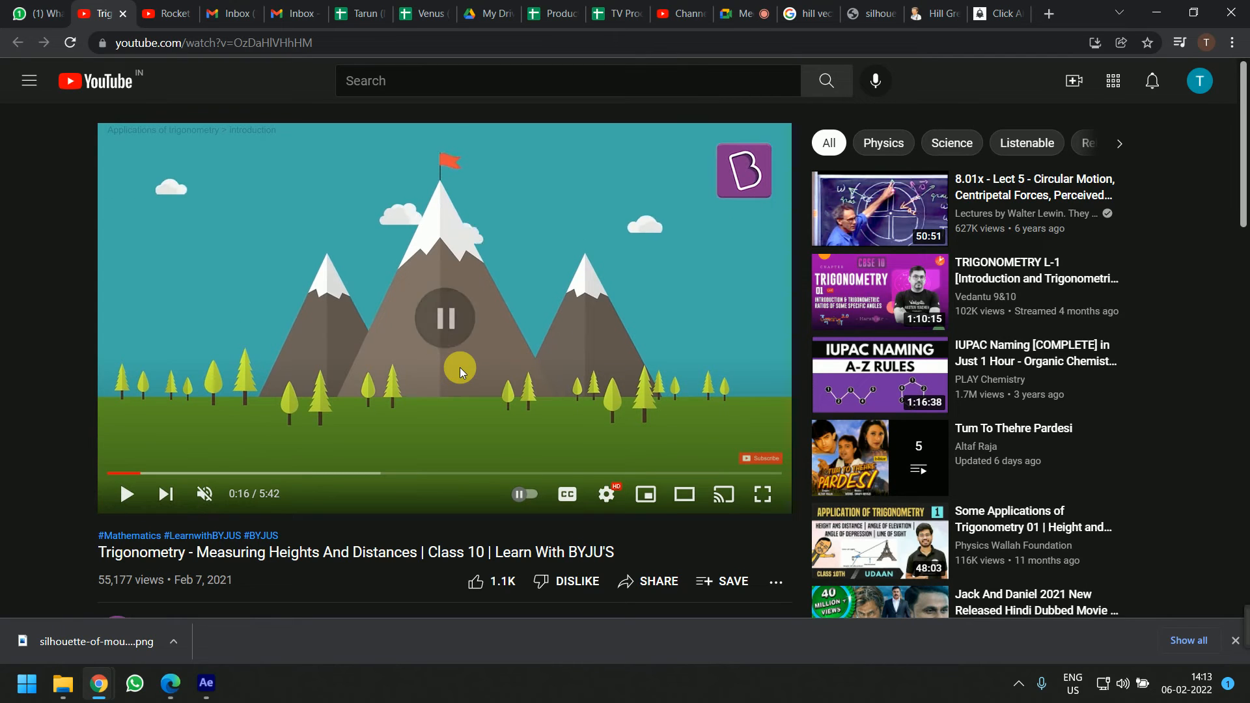
click(462, 163)
click(462, 164)
click(462, 166)
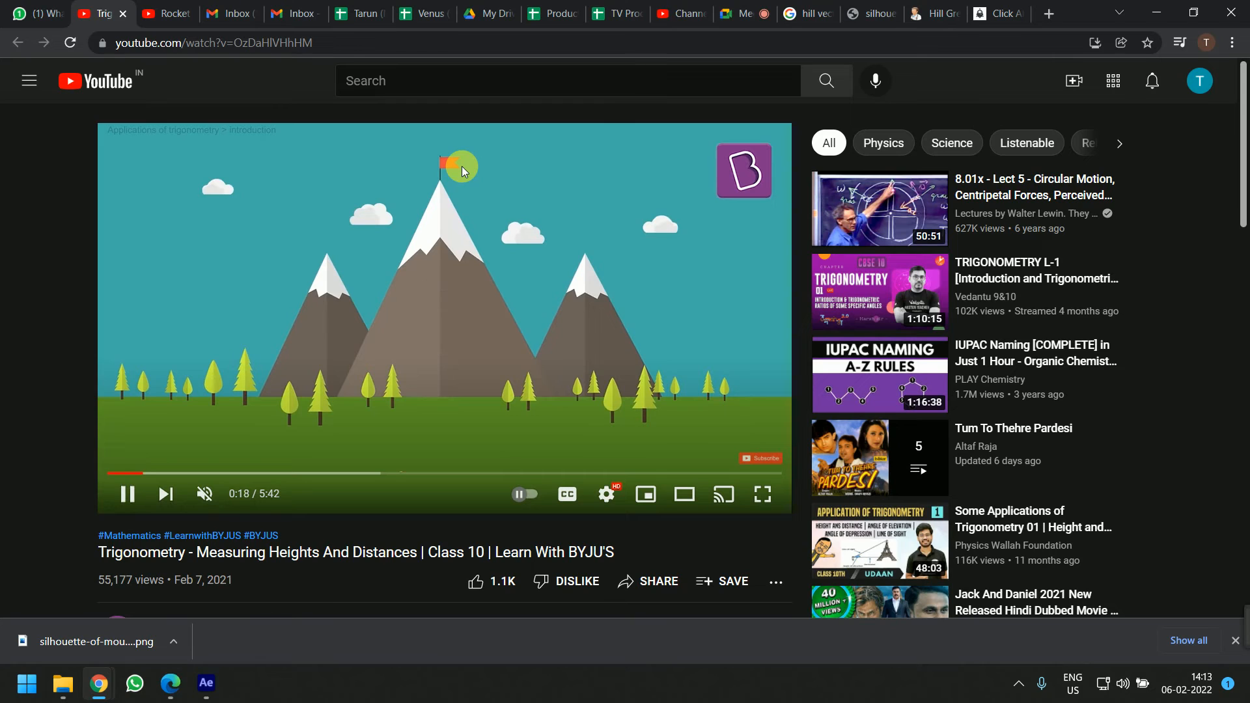
click(436, 324)
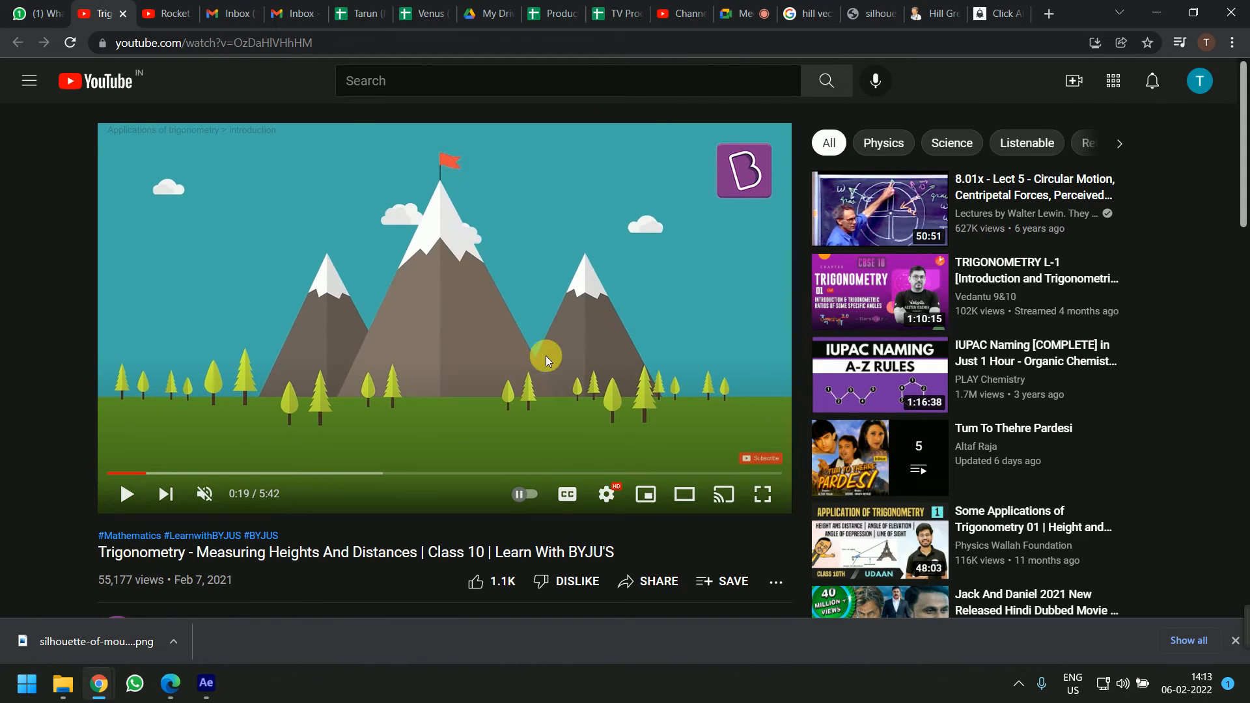
Scale the hill image down and position it in the centre near the horizon
key(alt+Tab)
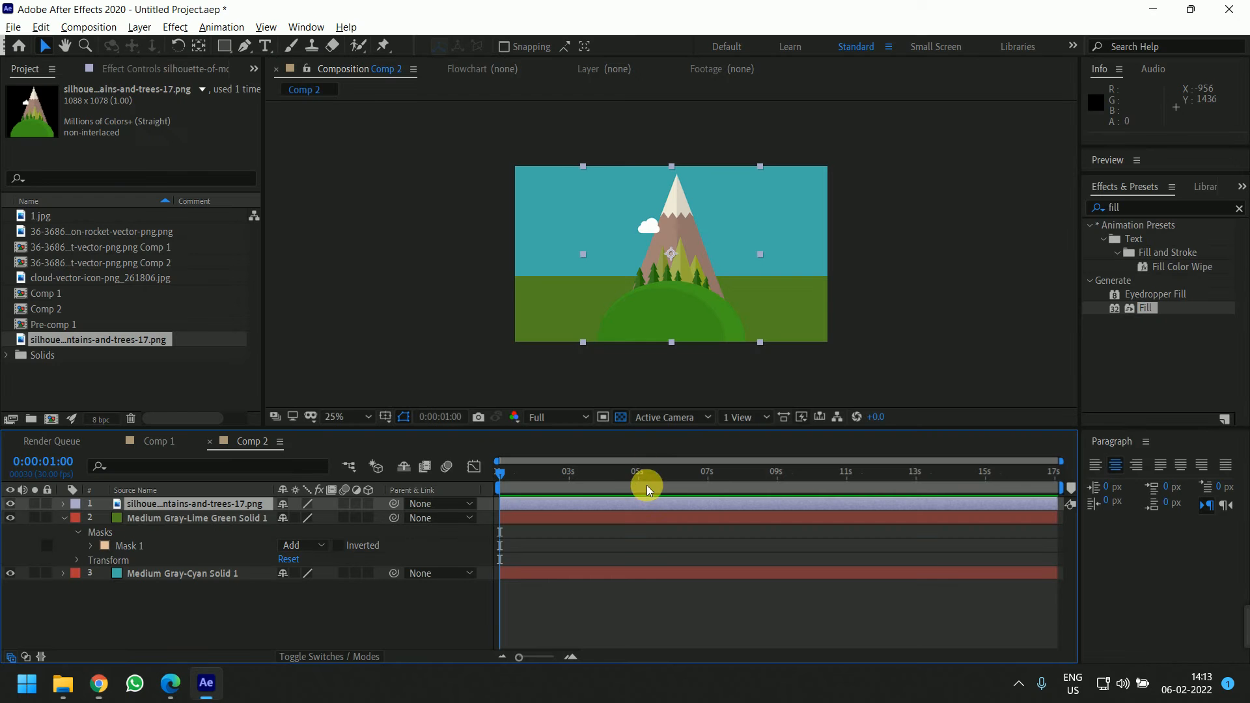
scroll(694, 244, up, 2)
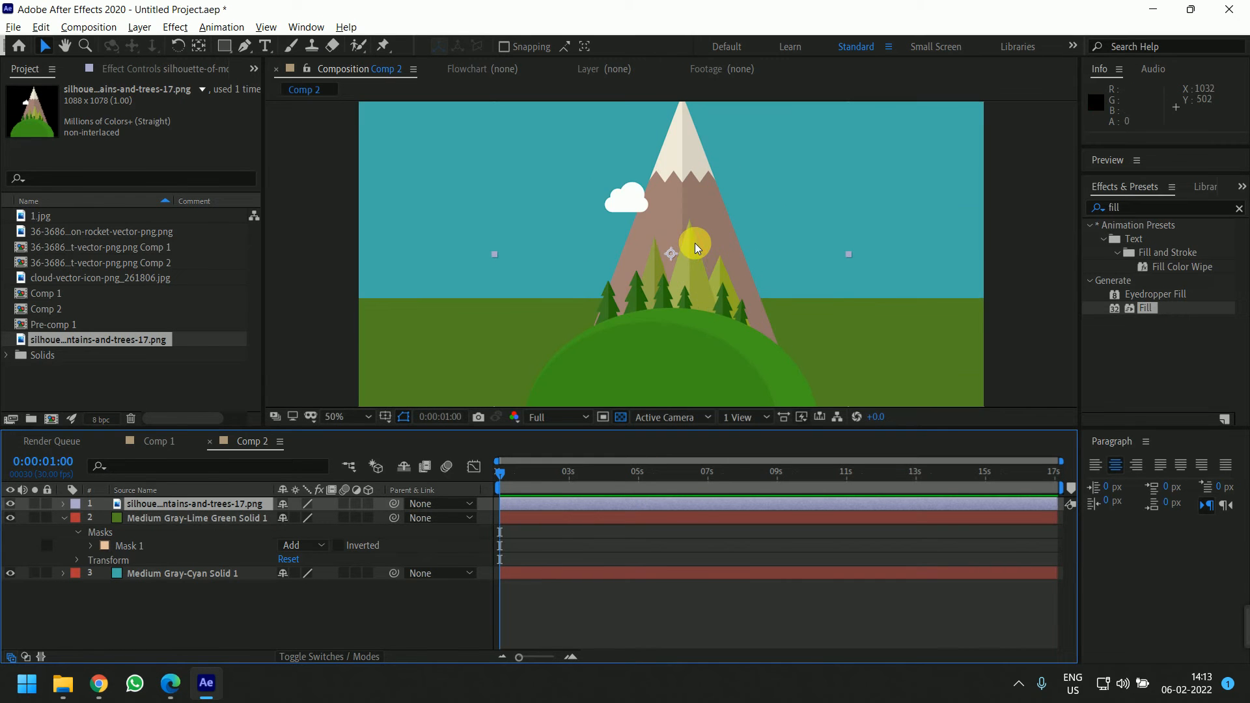
scroll(695, 250, down, 2)
mouse_move(683, 273)
mouse_down()
mouse_move(668, 199)
mouse_move(678, 269)
mouse_up()
drag(755, 160, 726, 188)
drag(663, 288, 660, 278)
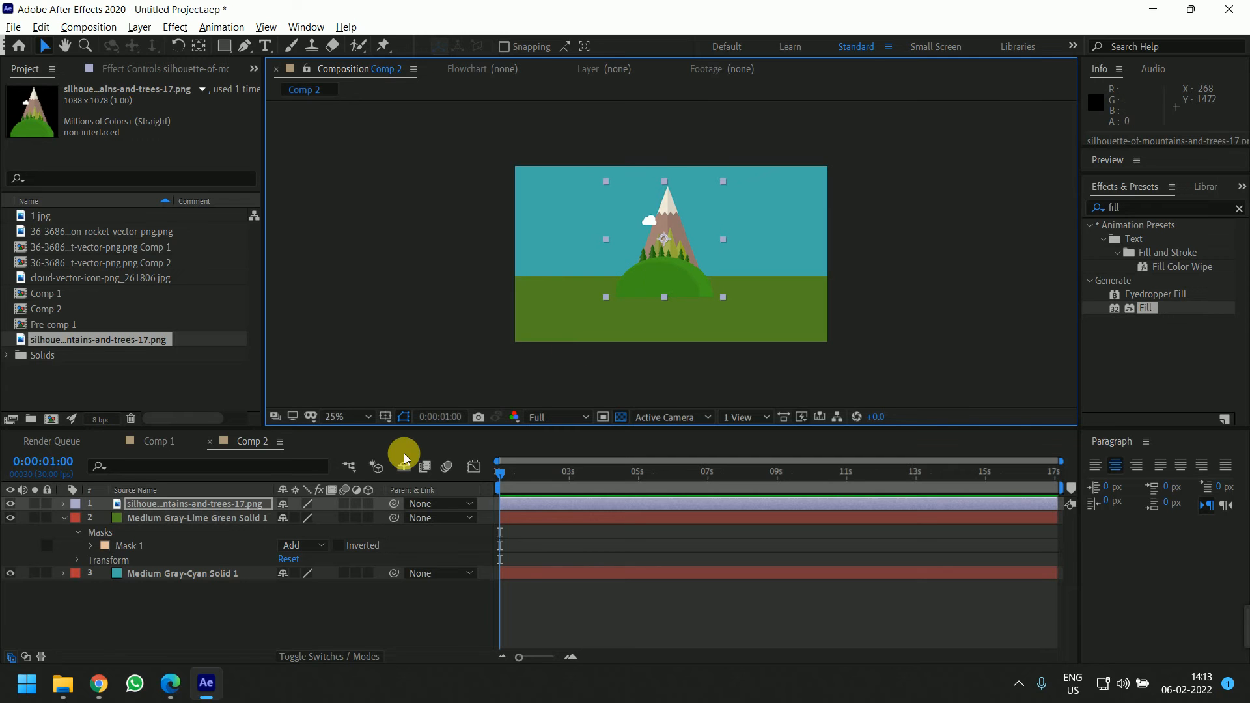
Duplicate the hill twice and place smaller copies to its left and right
key(ctrl+d)
drag(663, 272, 727, 288)
drag(785, 197, 770, 212)
drag(722, 297, 629, 279)
key(ctrl+z)
key(ctrl+d)
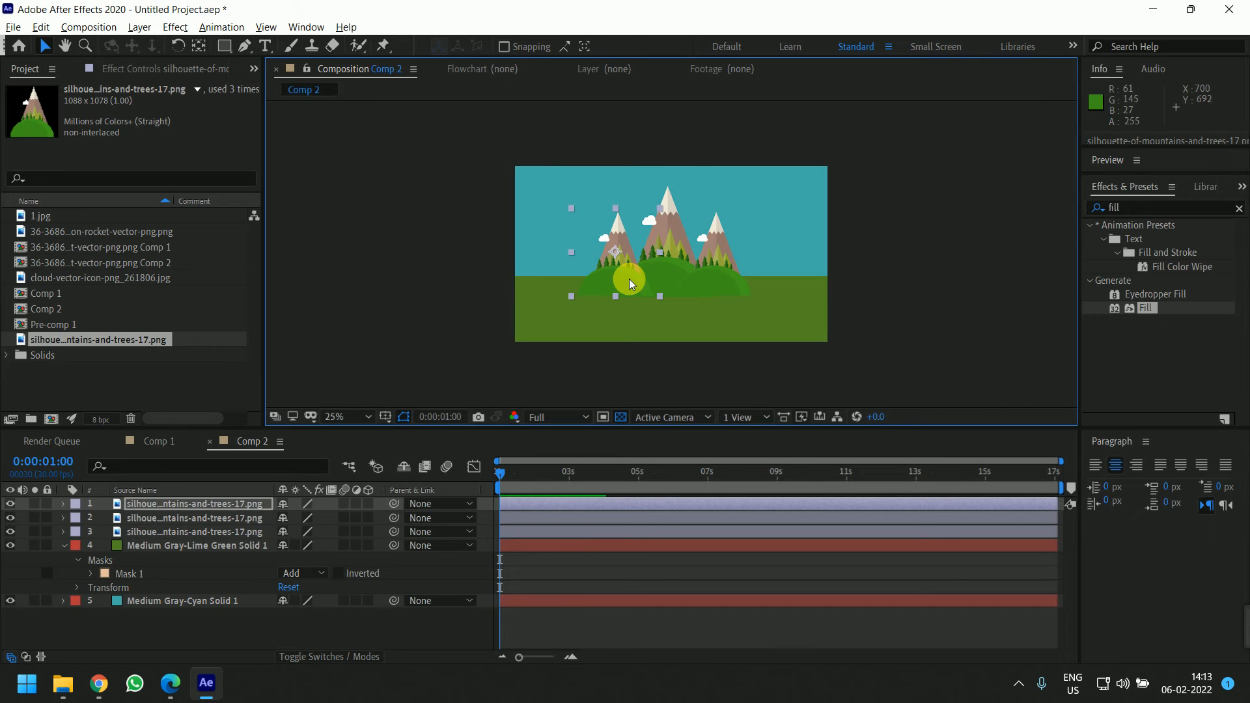
Move the green ground solid layer above the three hill layers
shift+click(185, 536)
drag(214, 539, 218, 561)
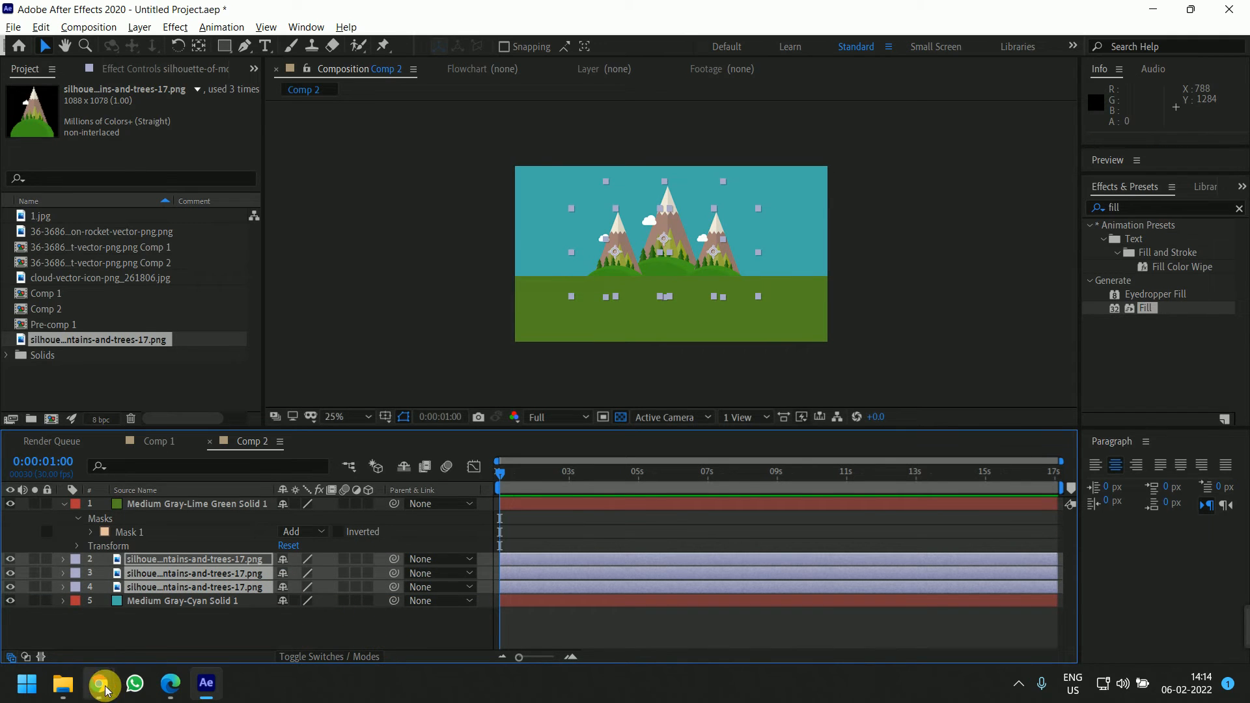
mouse_move(98, 683)
click(136, 612)
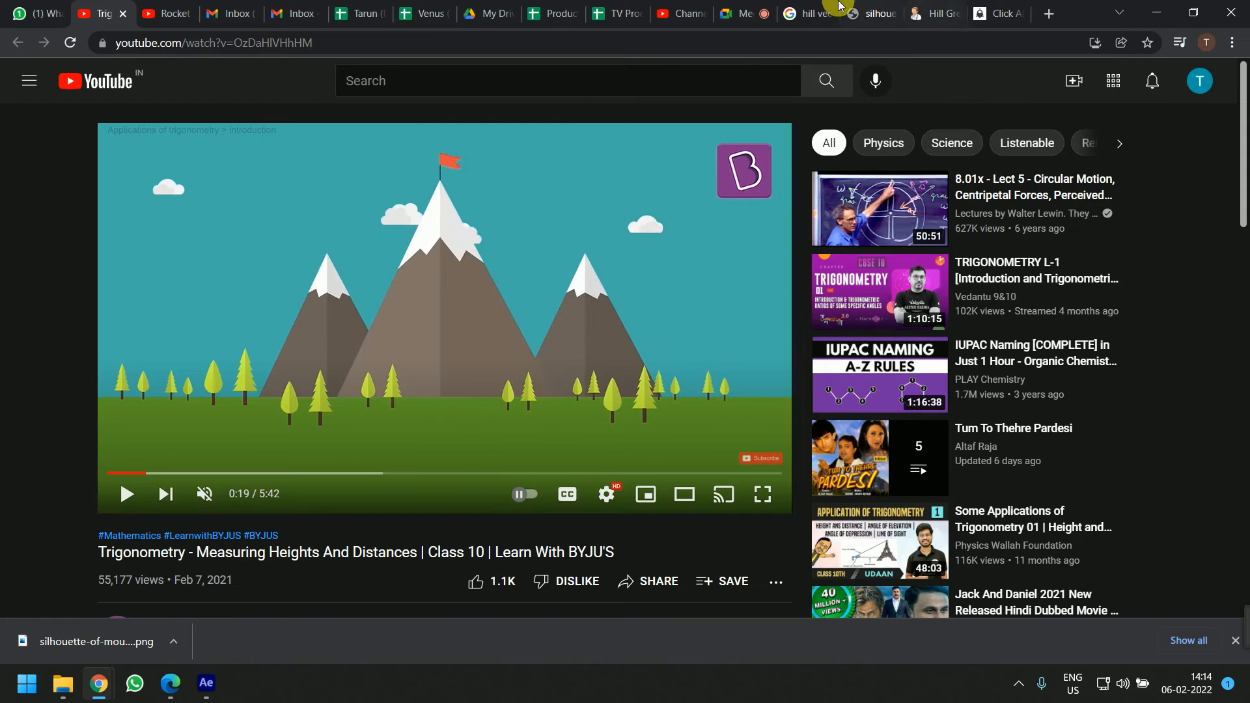
click(742, 13)
click(510, 585)
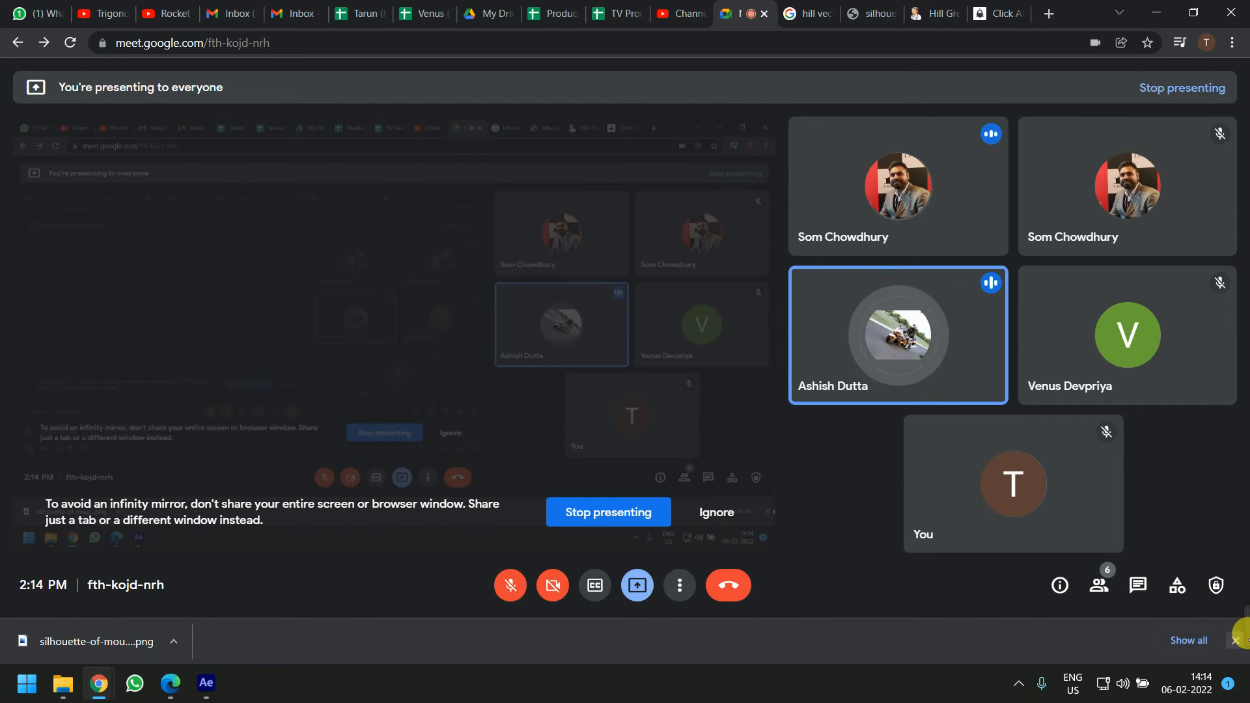
click(1043, 644)
drag(1043, 644, 447, 594)
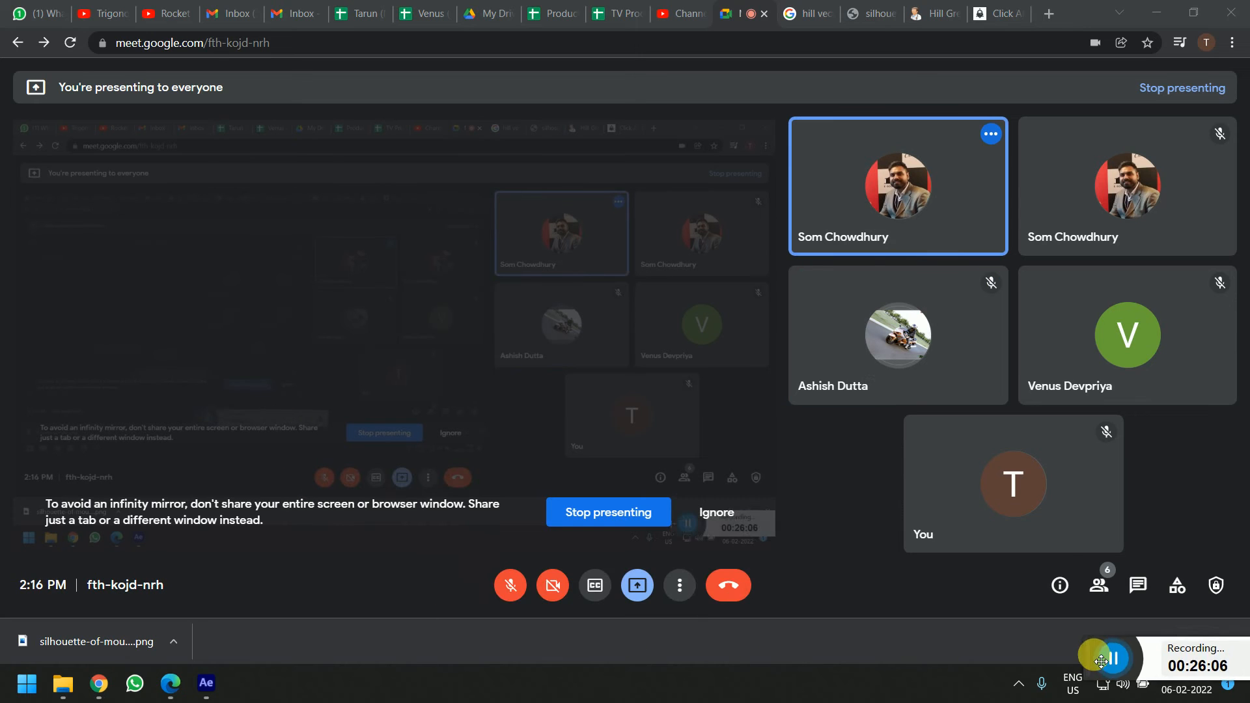
drag(1104, 658, 1243, 635)
click(510, 584)
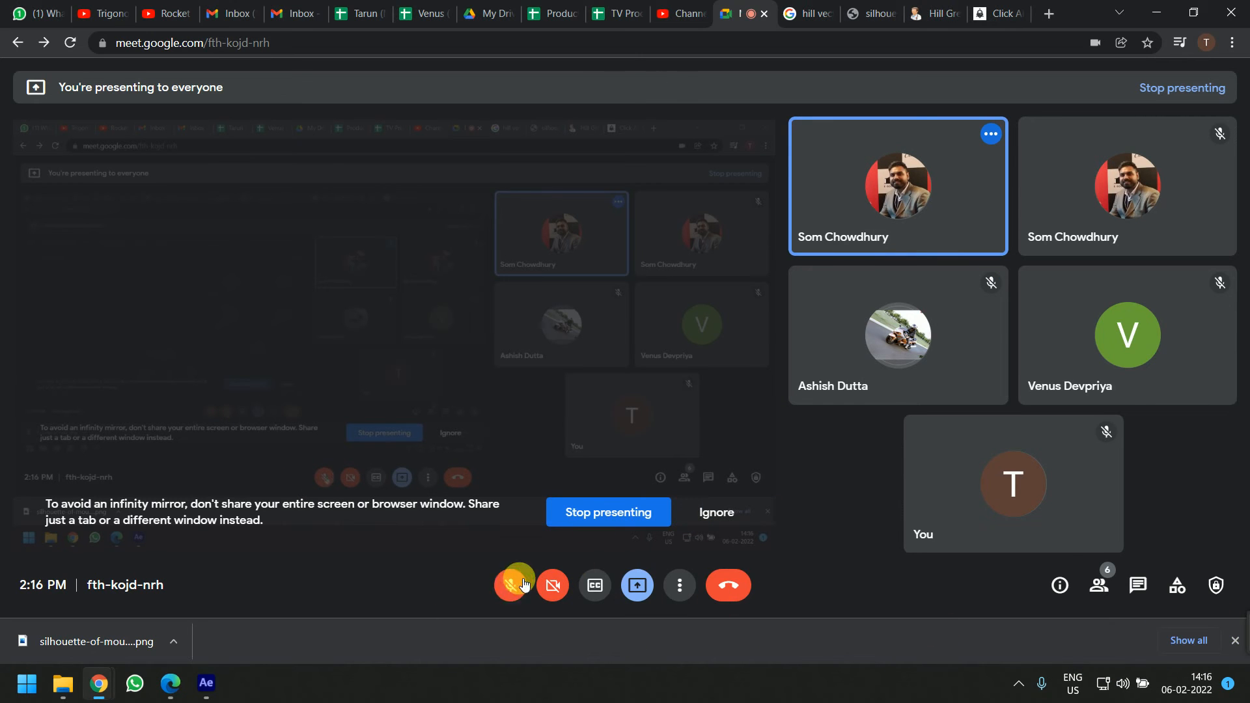
click(205, 683)
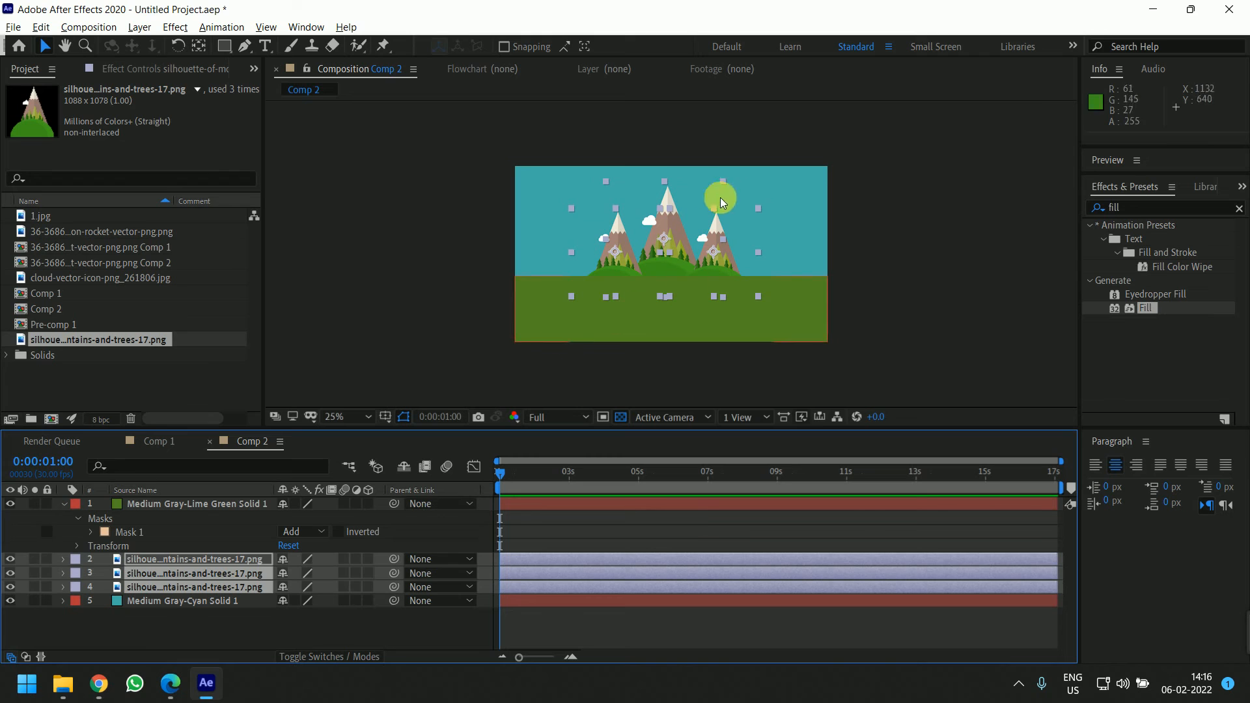
Raise the green ground solid so its top edge meets the base of the hills
click(899, 254)
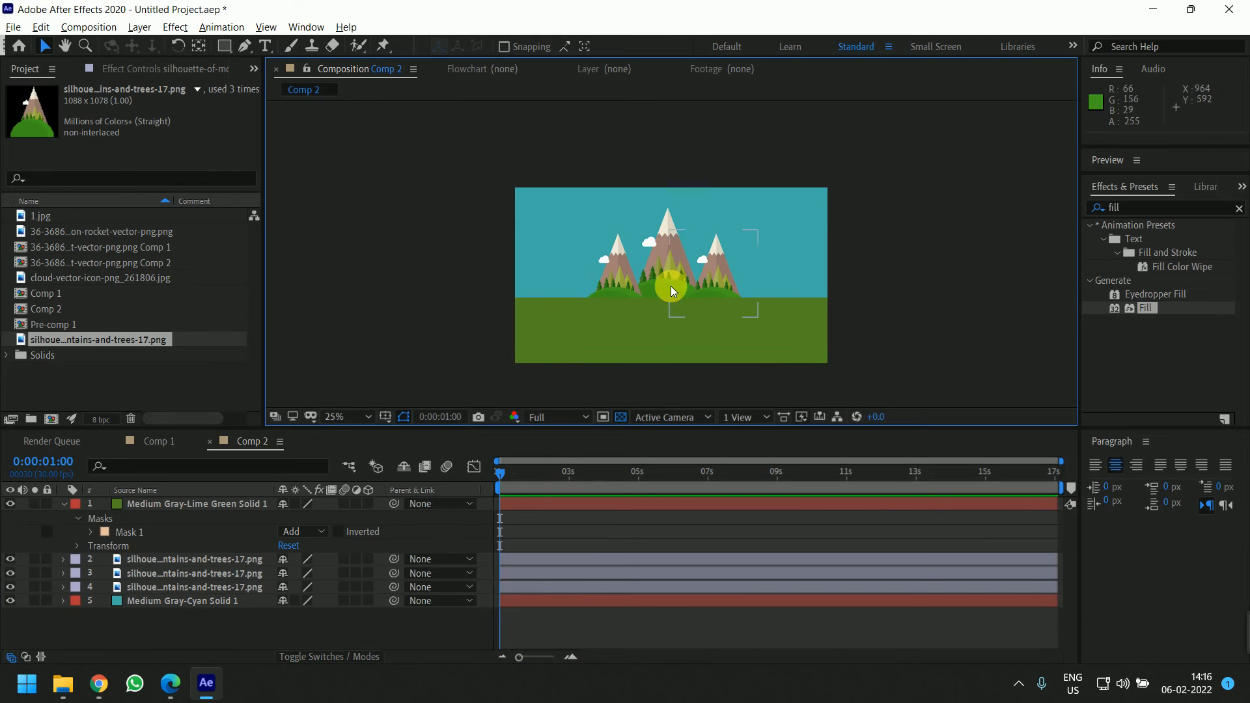
scroll(674, 299, up, 2)
drag(677, 307, 667, 252)
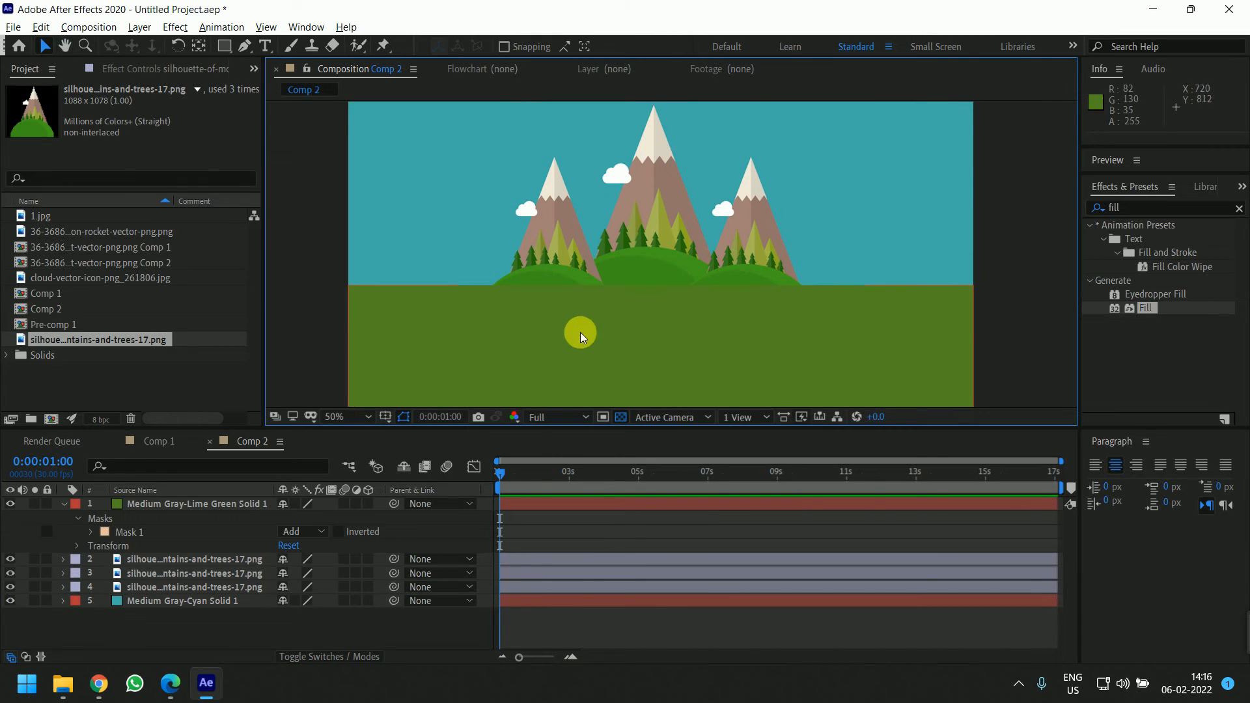
drag(501, 475, 563, 475)
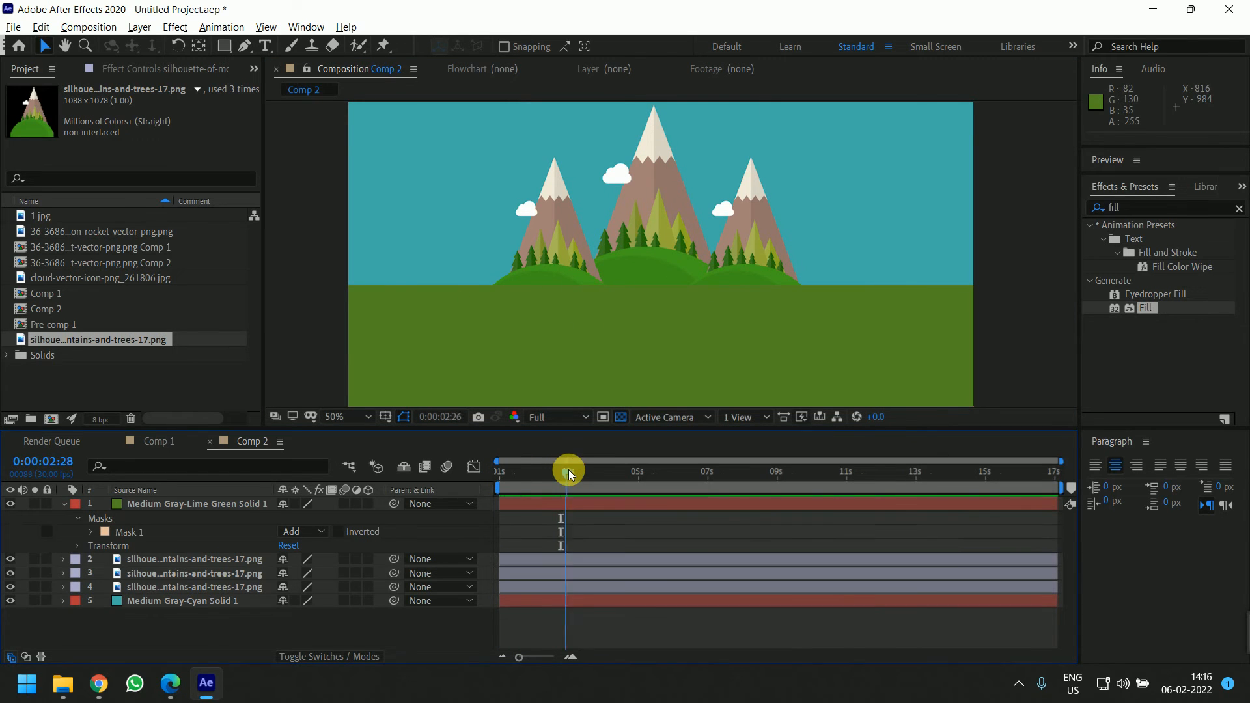
At about 2:29, select the three hill layers and add Position keyframes for them
click(566, 472)
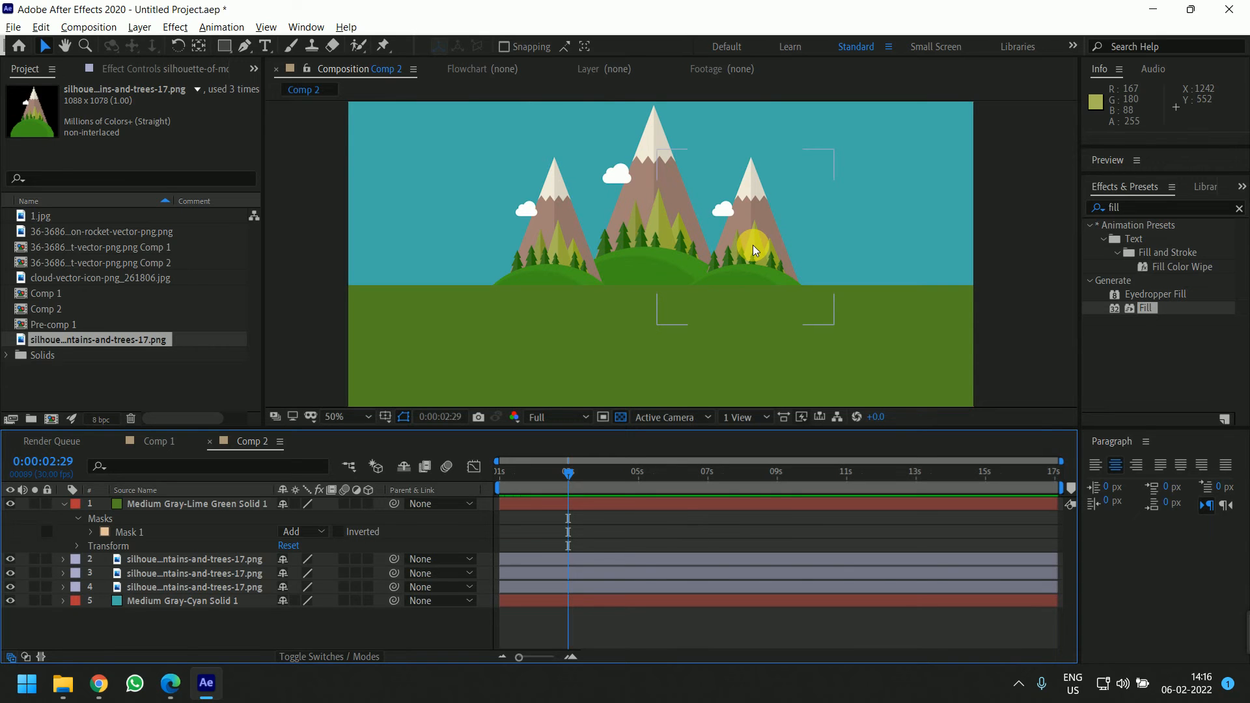
click(565, 560)
shift+click(566, 585)
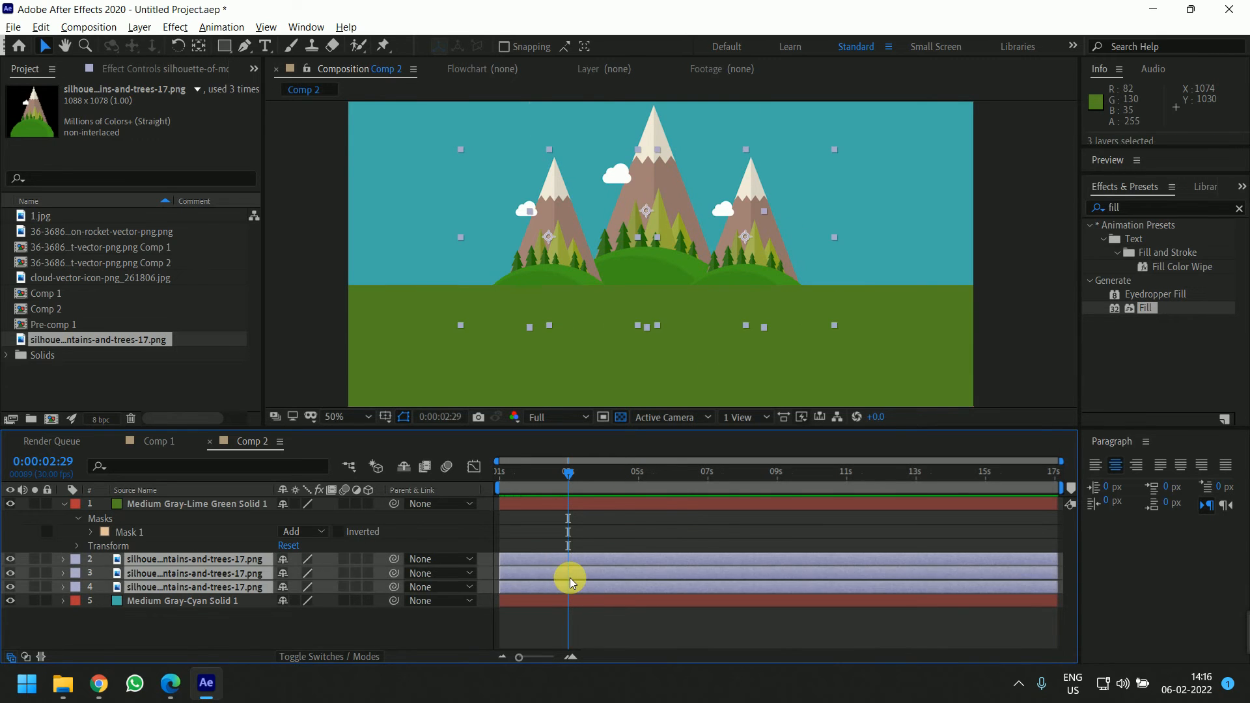
key(p)
click(104, 573)
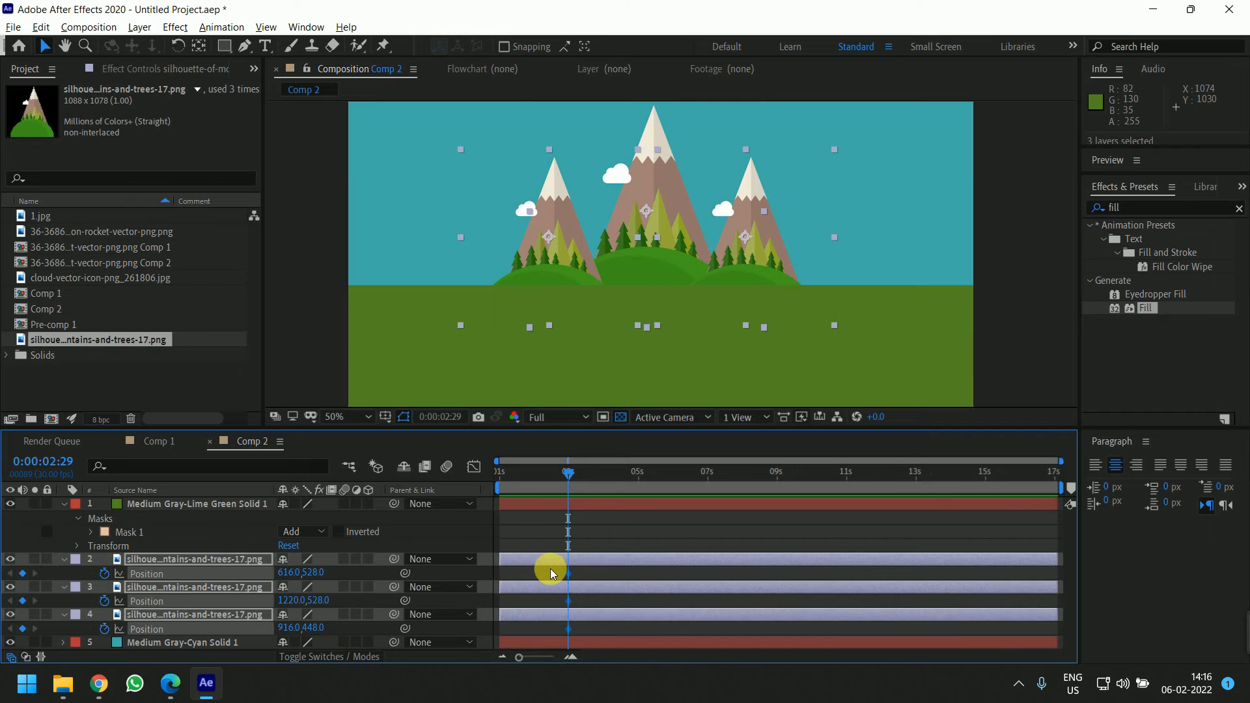
Move the time to about 2:02 and nudge the three hills down 580 px so they start hidden below the ground
drag(568, 477, 534, 479)
click(573, 547)
click(554, 560)
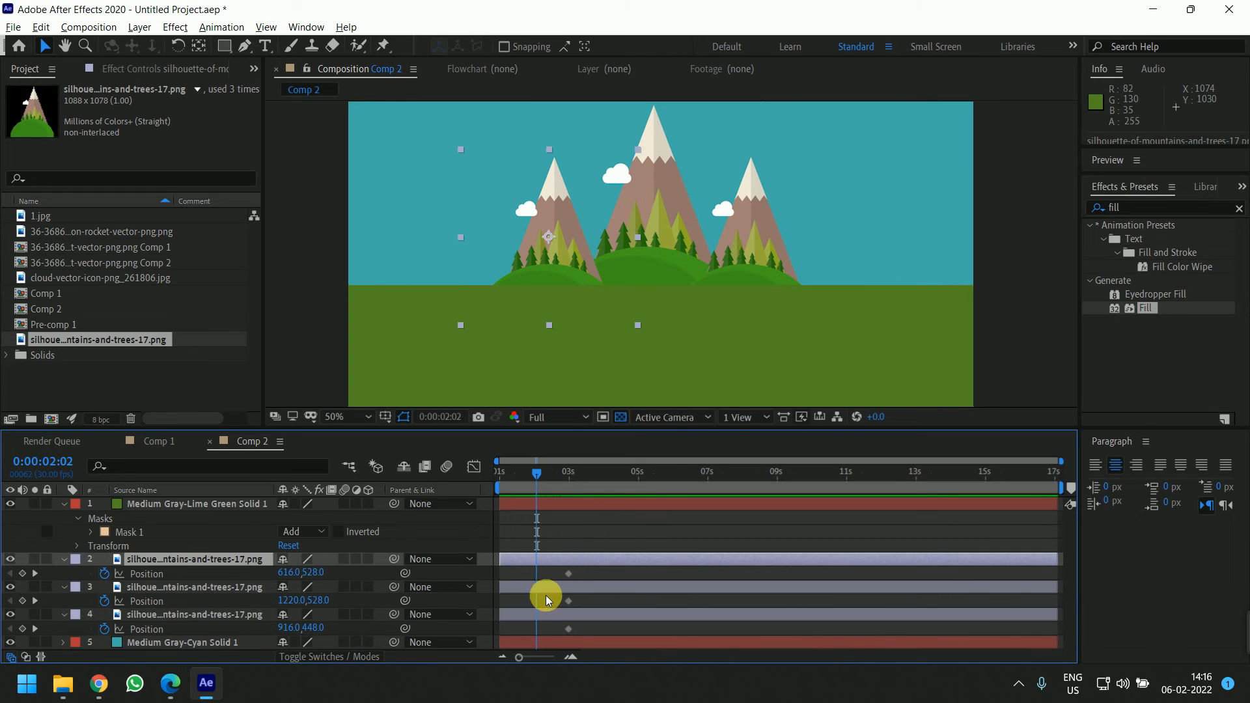
click(541, 621)
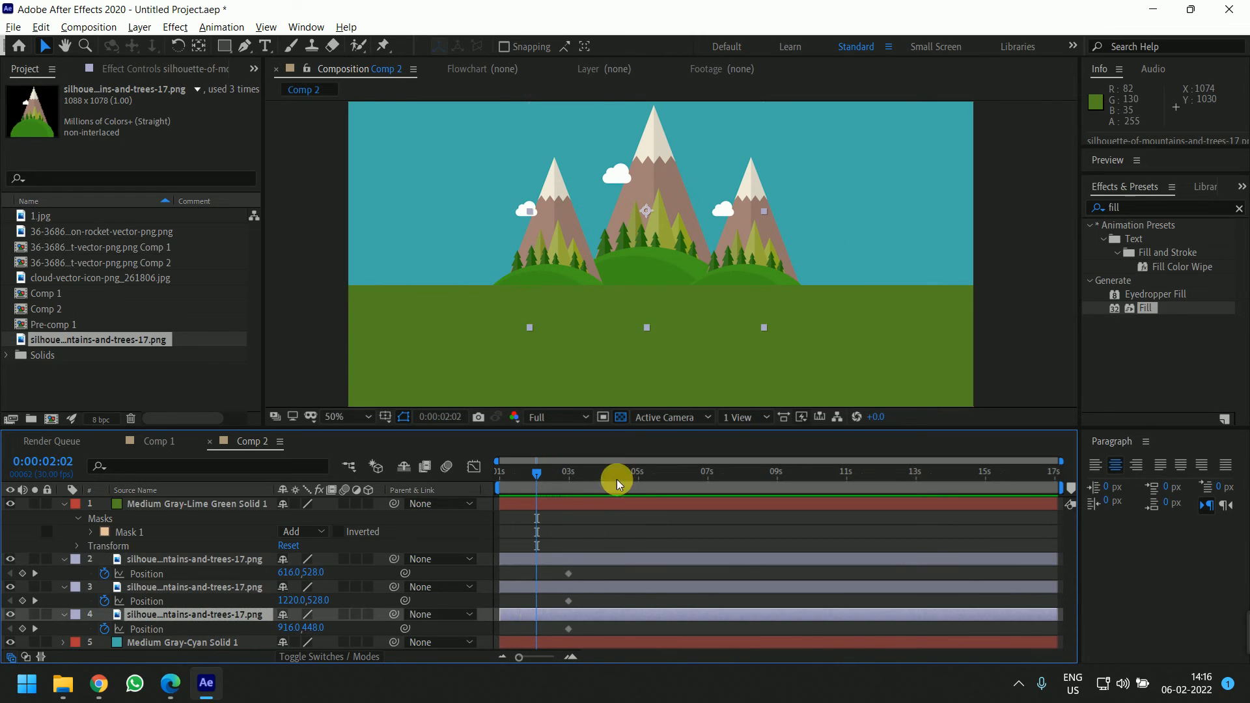
shift+click(567, 557)
key(shift+Down)
key(shift+Down)
key(shift+Down)
key(shift+Down)
key(shift+Down)
key(shift+Down)
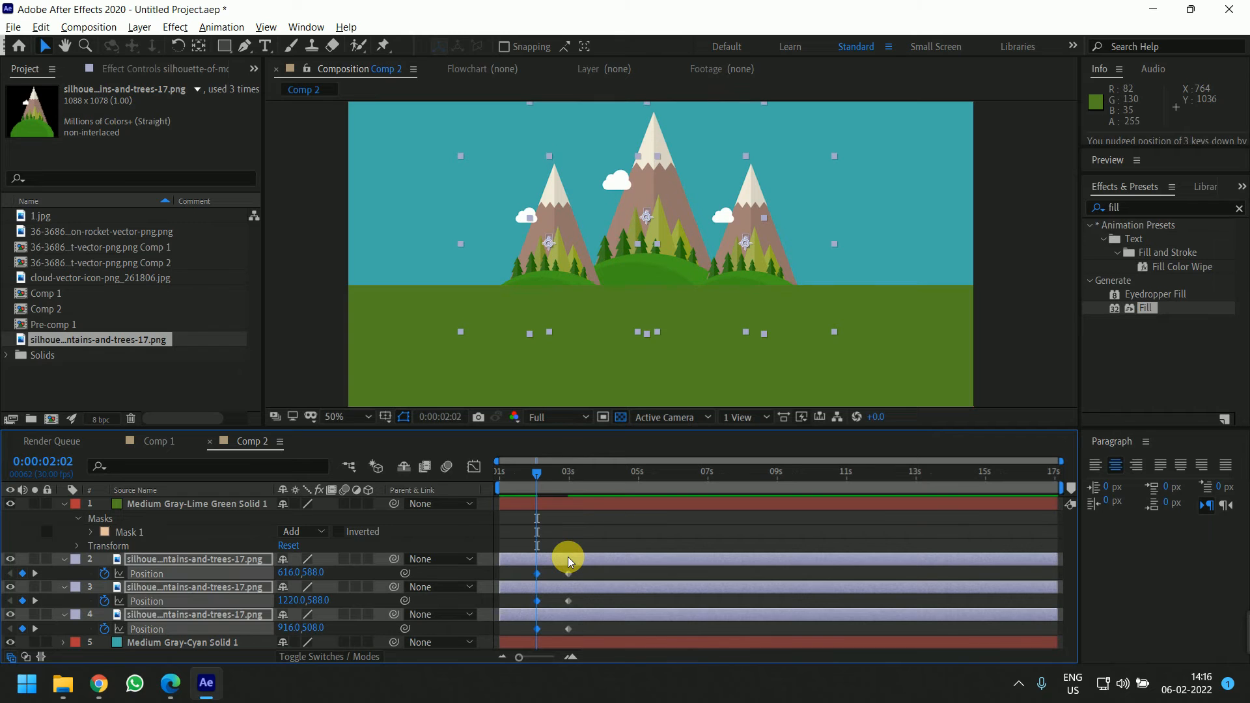
key(shift+Down)
key(shift+Down)
key(shift+Down)
key(shift+Down)
key(shift+Down)
key(shift+Down)
key(shift+Down)
key(shift+Down)
key(shift+Down)
key(shift+Down)
key(shift+Down)
key(shift+Down)
key(shift+Down)
key(shift+Down)
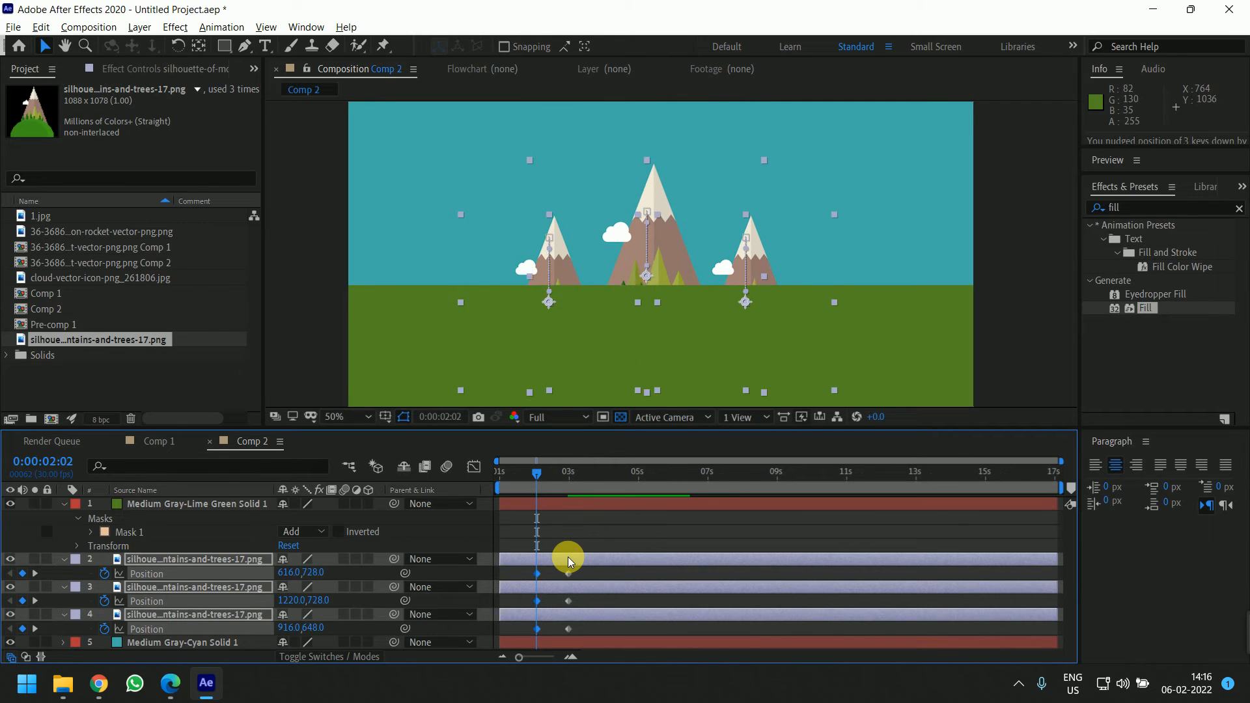
key(shift+Down)
key(shift+Down)
key(shift+Down)
key(shift+Down)
key(shift+Down)
key(shift+Down)
key(shift+Down)
key(shift+Down)
key(shift+Down)
key(shift+Down)
key(shift+Down)
key(shift+Down)
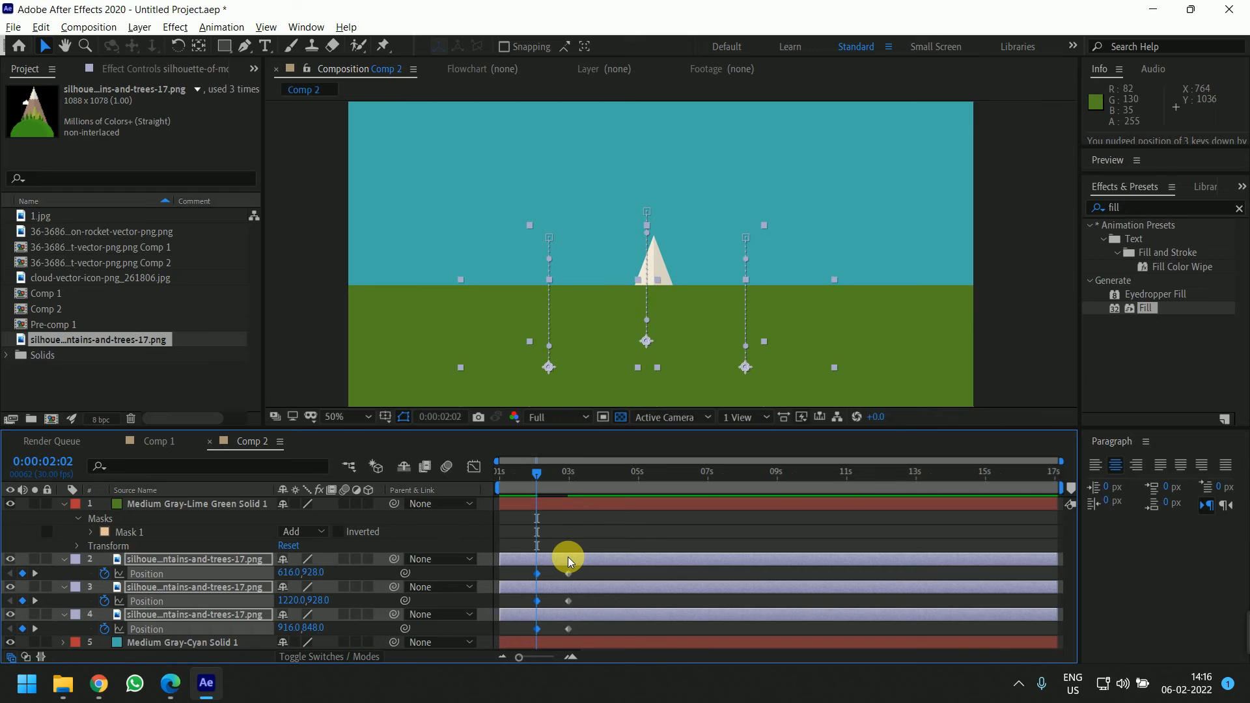
key(shift+Down)
key(shift+Down)
key(shift+Down)
key(shift+Down)
key(shift+Down)
key(shift+Down)
key(shift+Down)
key(shift+Down)
key(shift+Down)
key(shift+Down)
key(shift+Down)
key(shift+Down)
key(shift+Down)
key(shift+Down)
key(shift+Down)
key(shift+Down)
key(shift+Down)
key(shift+Down)
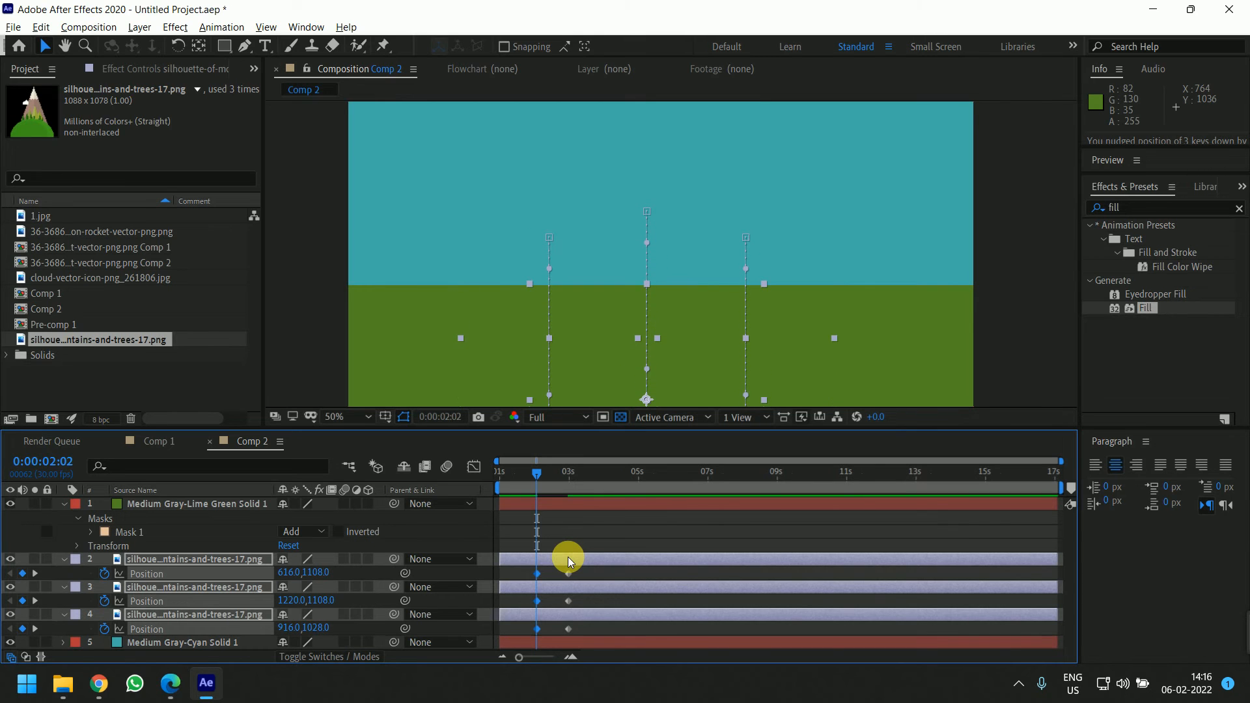
drag(568, 557, 533, 556)
click(591, 521)
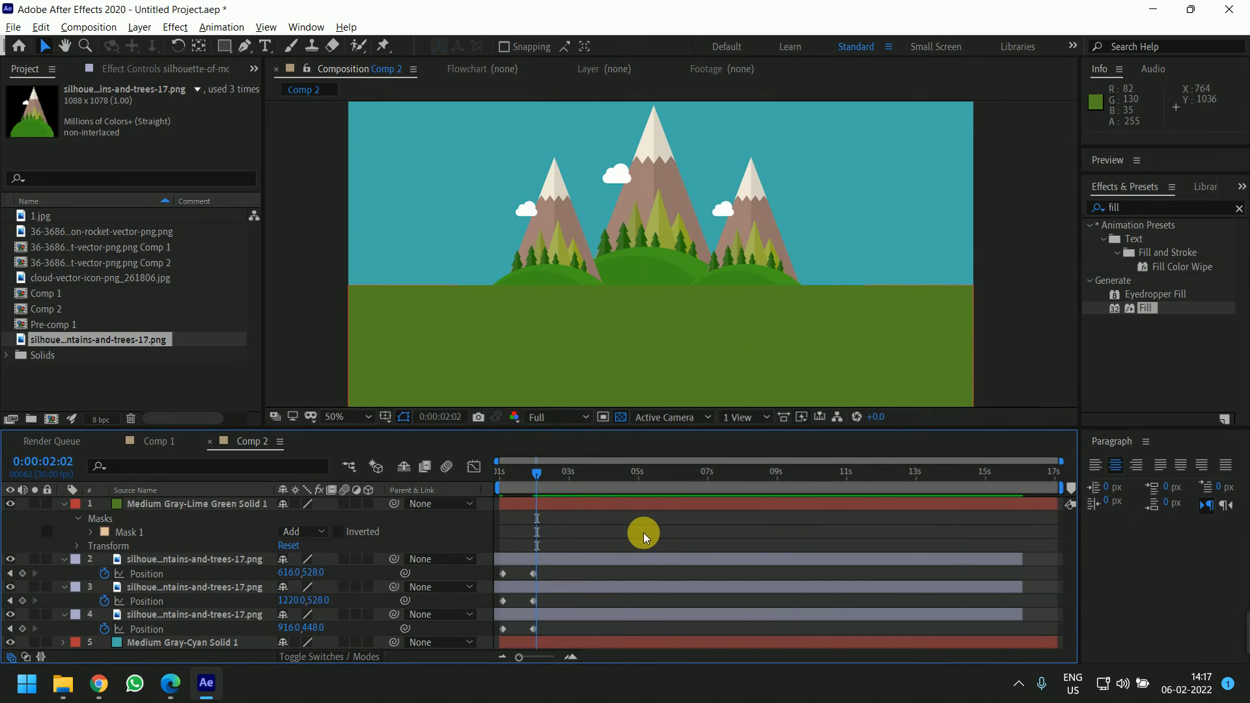
key(ctrl+z)
key(ctrl+z)
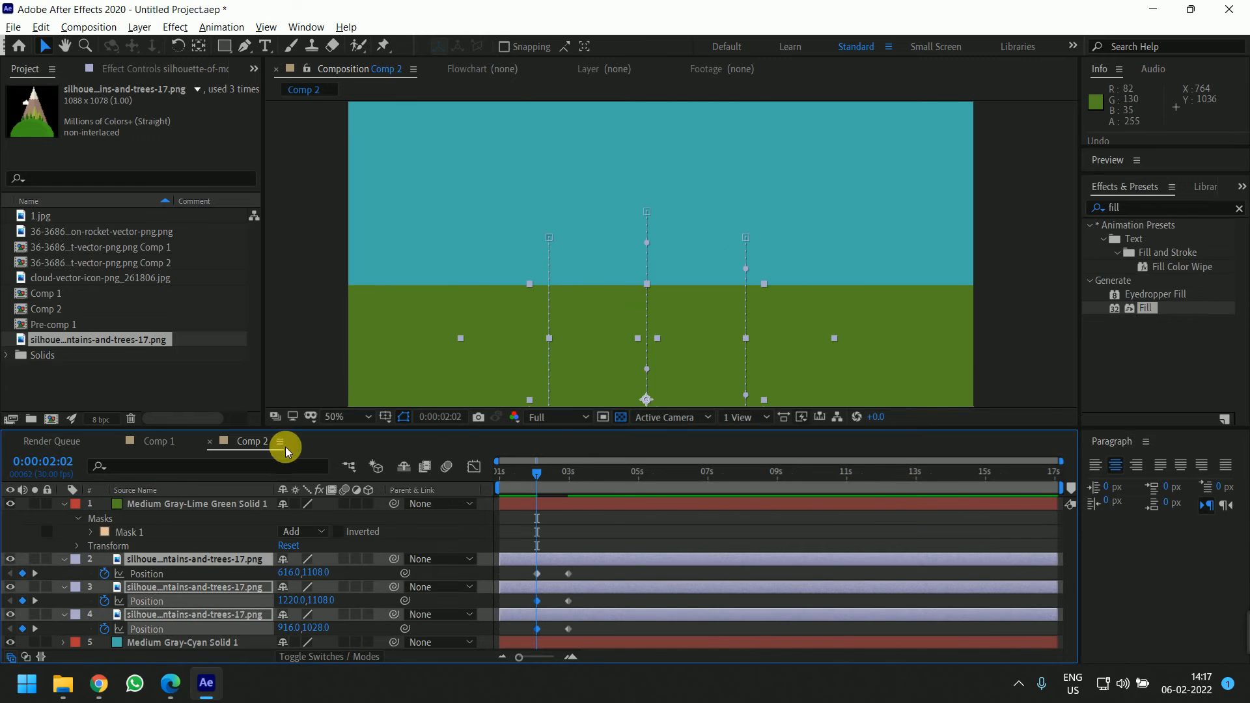
Preview the hills rising from behind the ground
key(space)
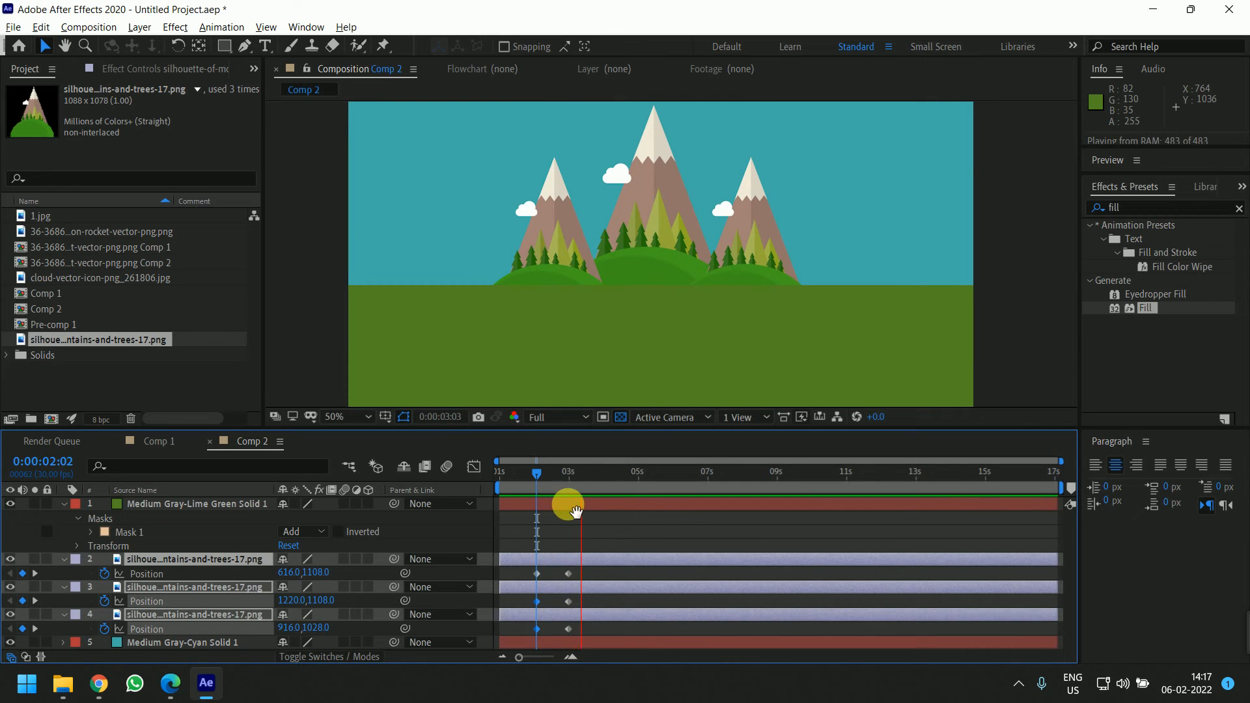
click(583, 474)
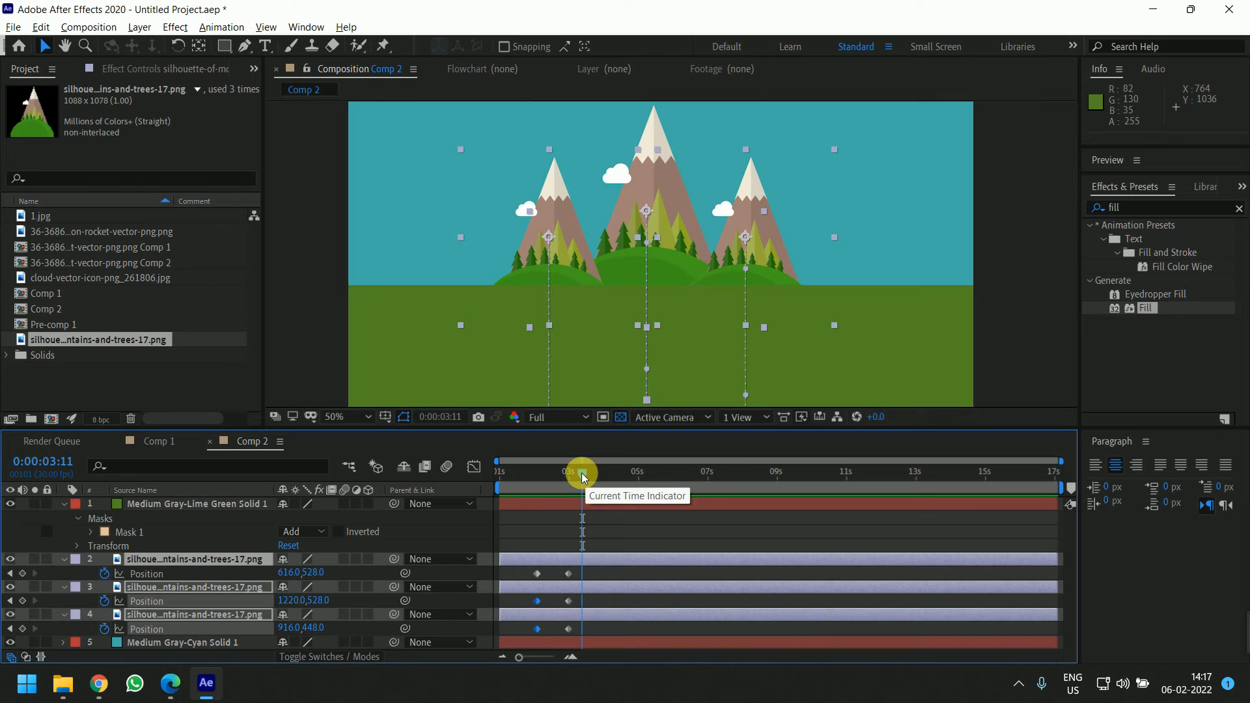
At about 2:19, nudge the three hills up into an overshoot: side hills to Y 462.8, centre hill to 382.8
drag(581, 473, 558, 475)
click(583, 577)
click(578, 556)
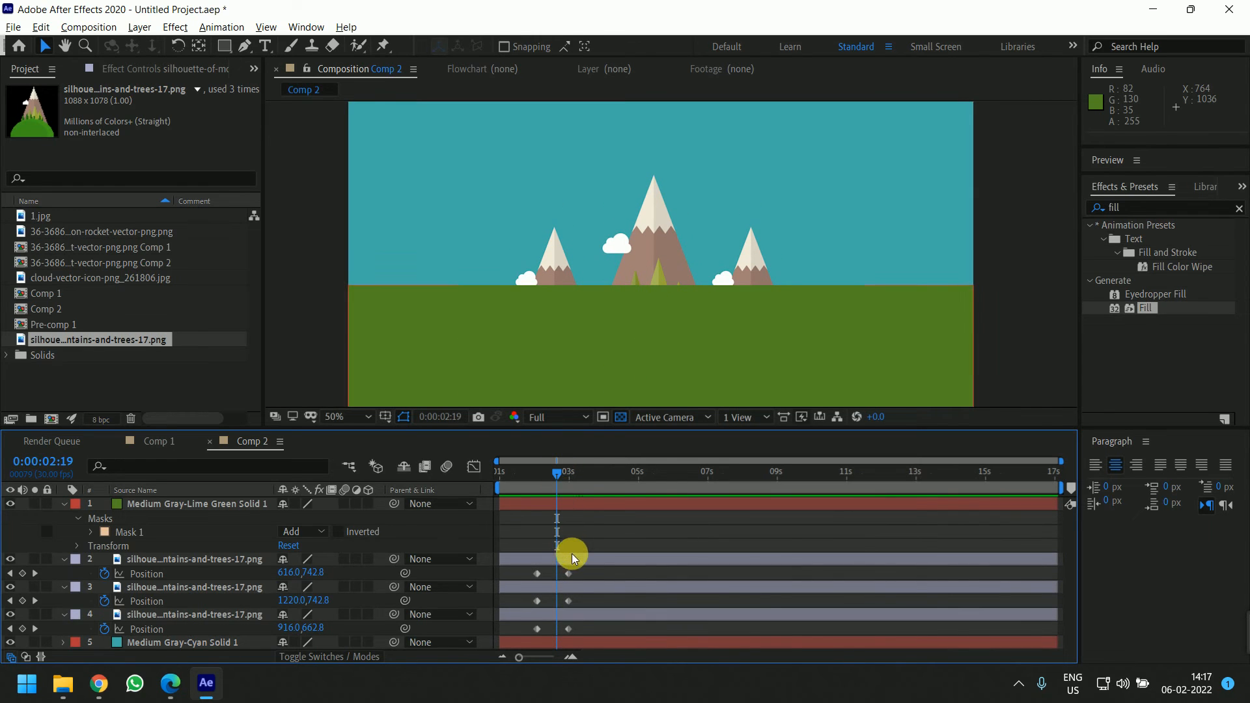
shift+click(570, 615)
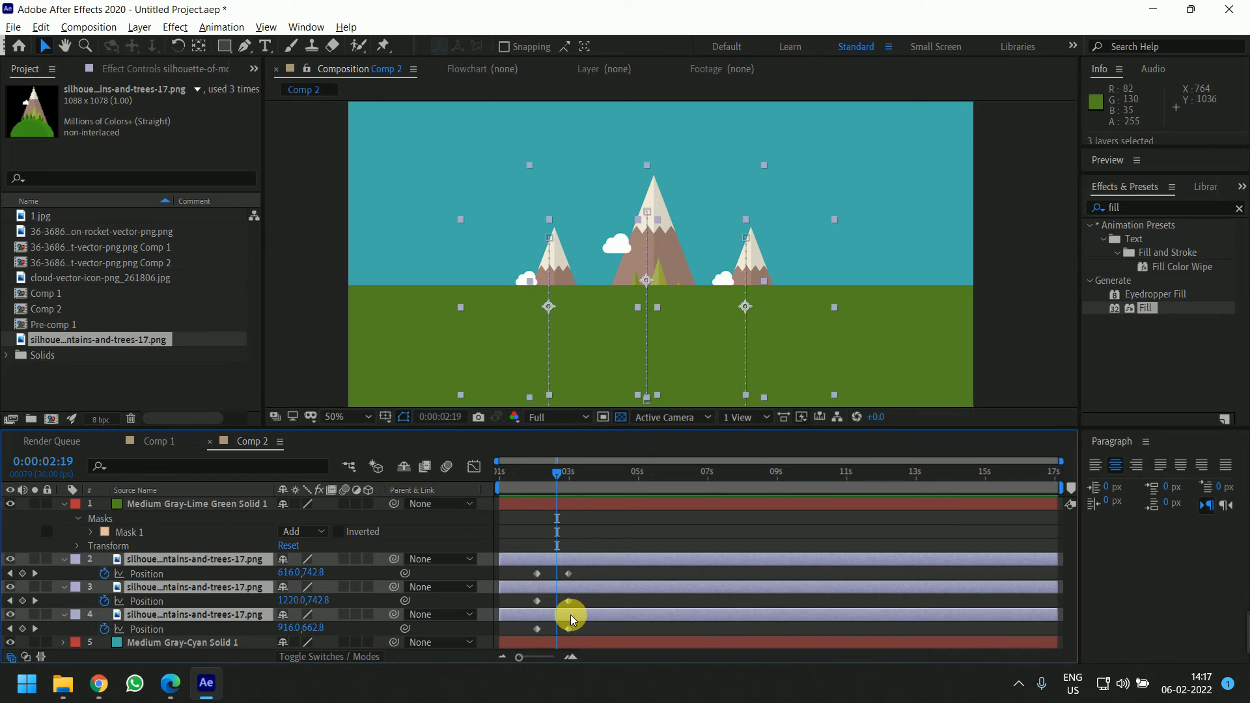
key(shift+Up)
key(shift+Up)
key(shift+Up)
key(shift+Up)
key(shift+Up)
key(shift+Up)
key(shift+Up)
key(shift+Up)
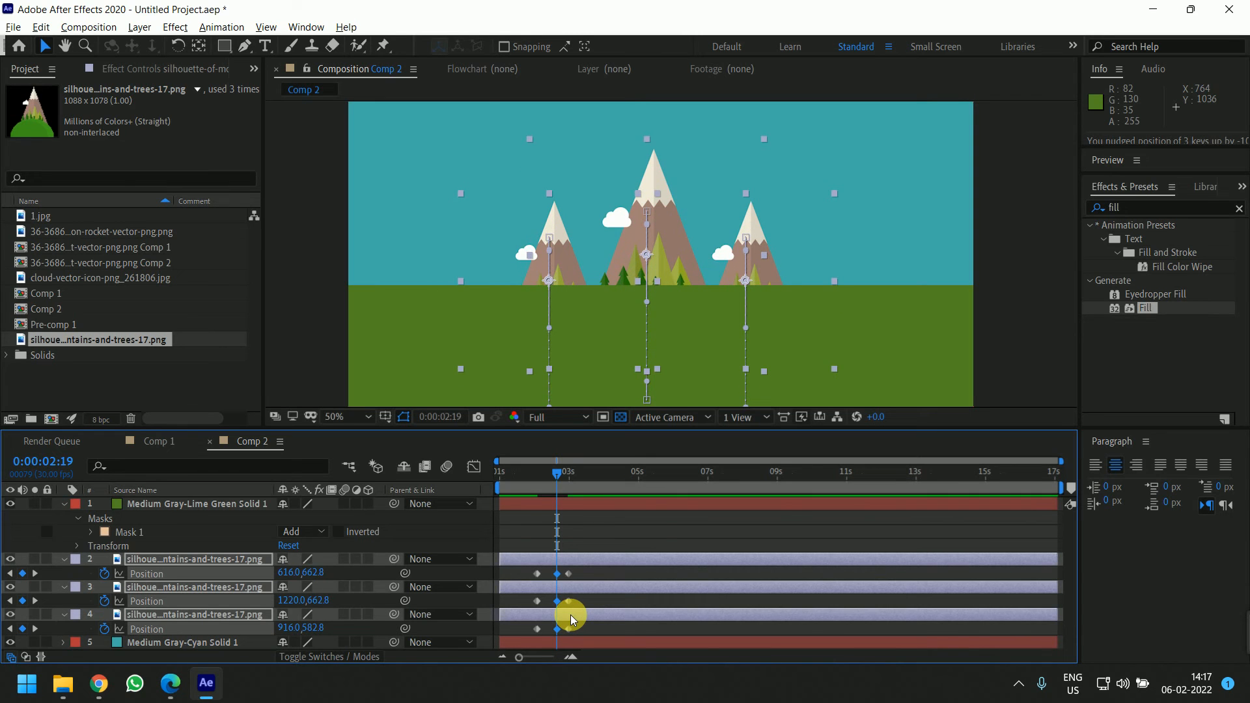
key(shift+Up)
key(shift+Up)
key(shift+Up)
key(shift+Up)
key(shift+Up)
key(shift+Up)
key(shift+Up)
key(shift+Up)
key(shift+Up)
key(shift+Up)
key(shift+Up)
key(shift+Up)
key(shift+Up)
key(shift+Up)
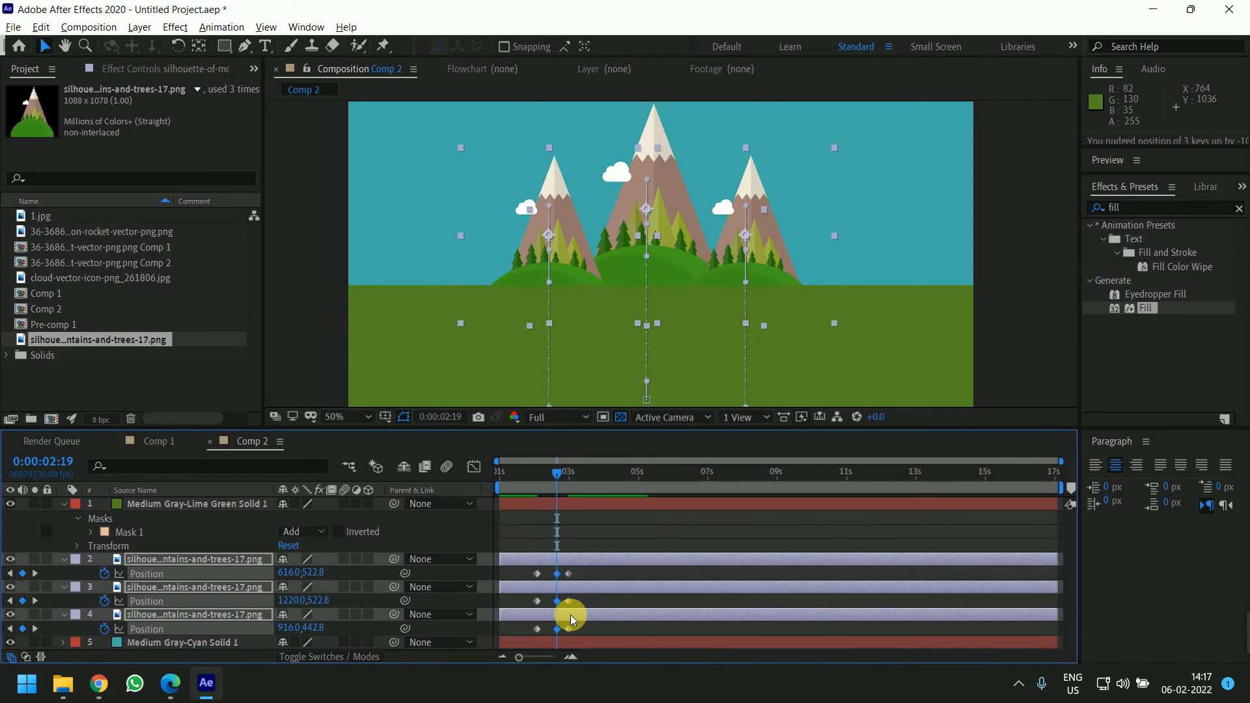
key(space)
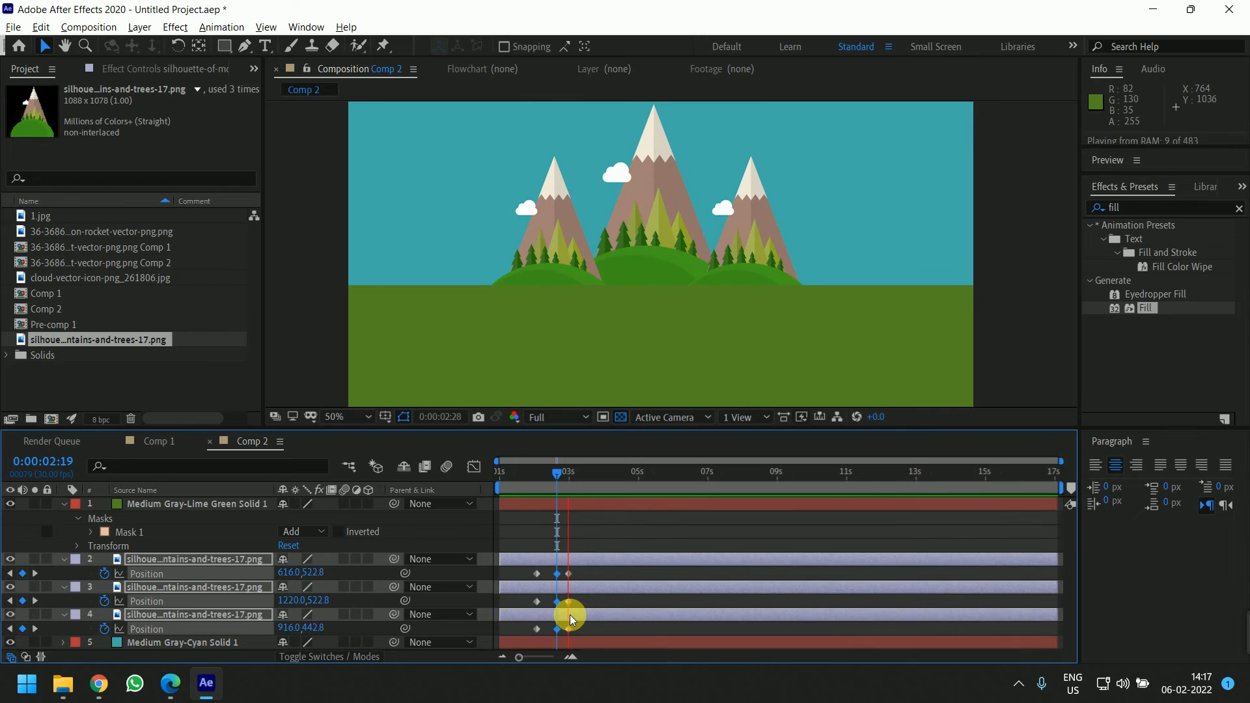
key(space)
drag(601, 465, 558, 479)
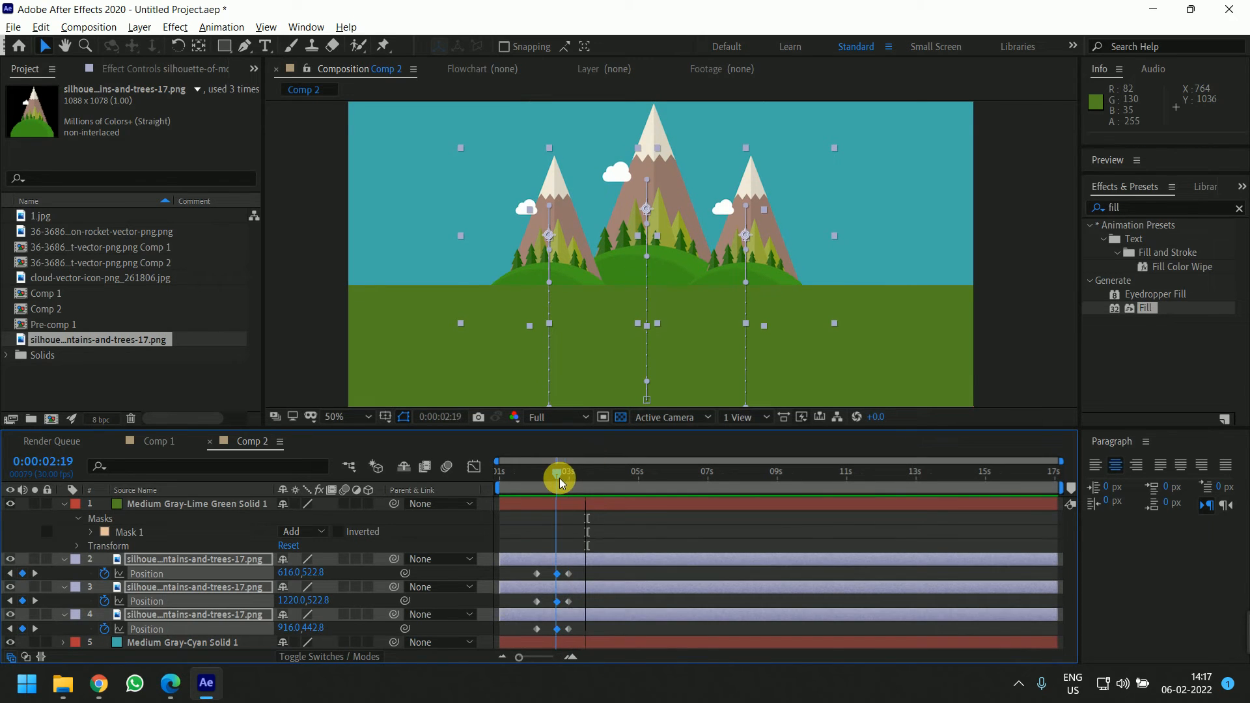
key(shift+Up)
key(shift+Up)
key(shift+Up)
key(shift+Up)
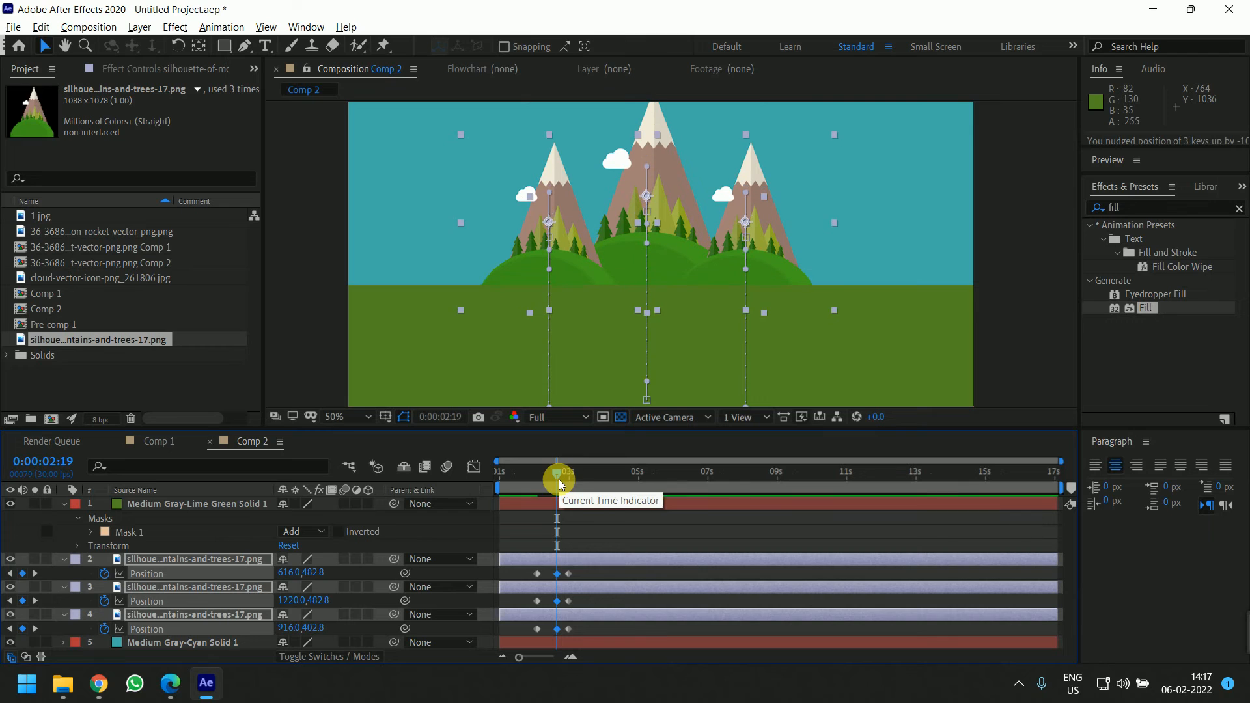
drag(887, 201, 896, 292)
key(shift+Up)
key(shift+Up)
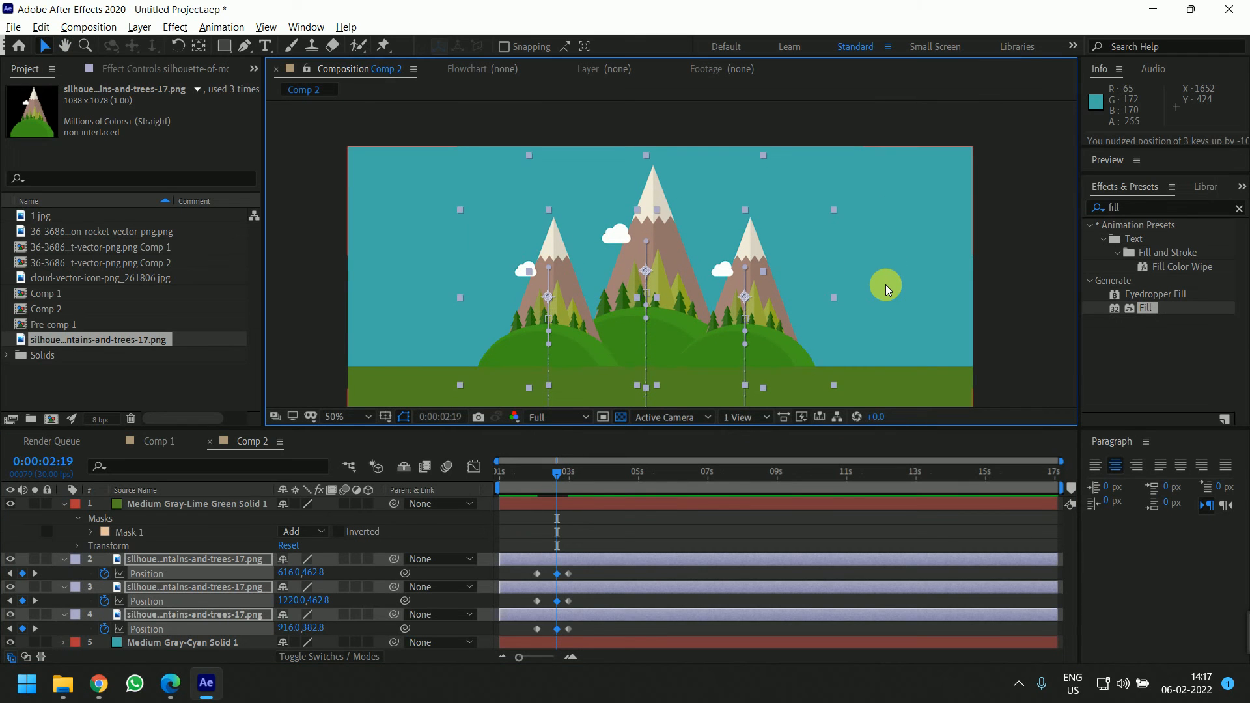
Preview the hills' rising and overshoot animation
key(space)
drag(572, 475, 526, 474)
key(space)
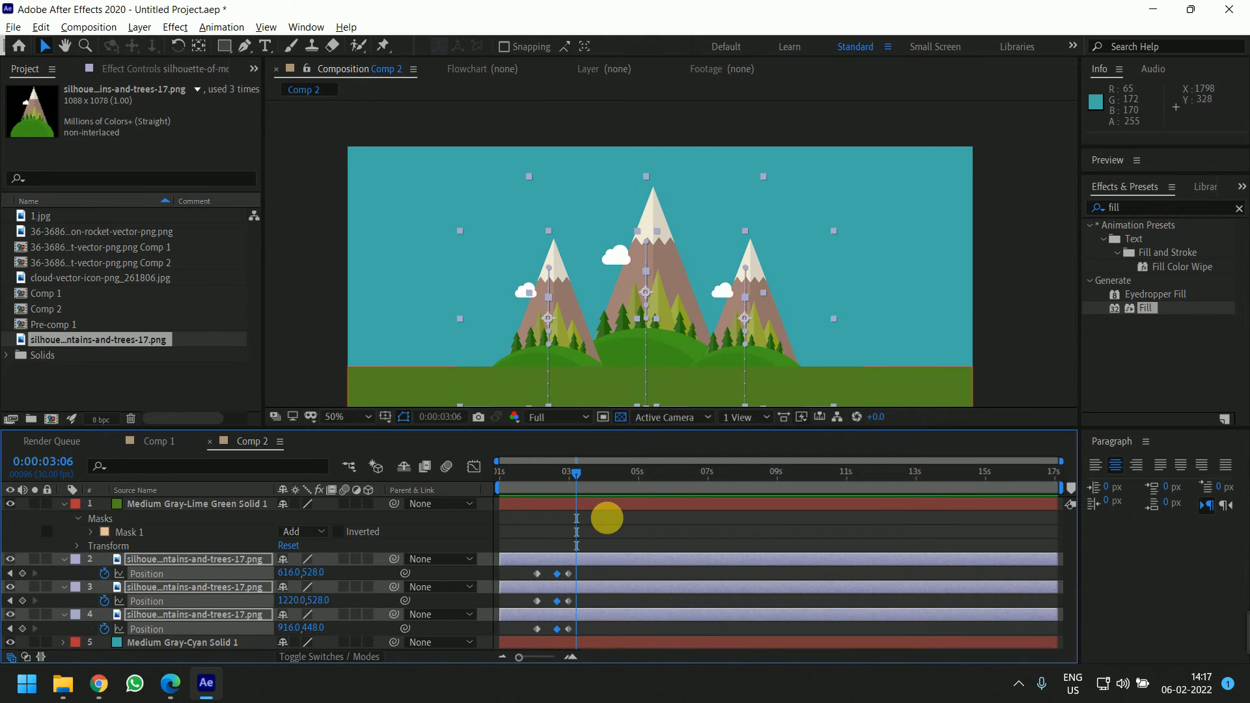
Zoom into the timeline, shift the later hill keyframes slightly earlier and apply Easy Ease to the overshoot keyframes
key(=)
scroll(626, 529, left, 3)
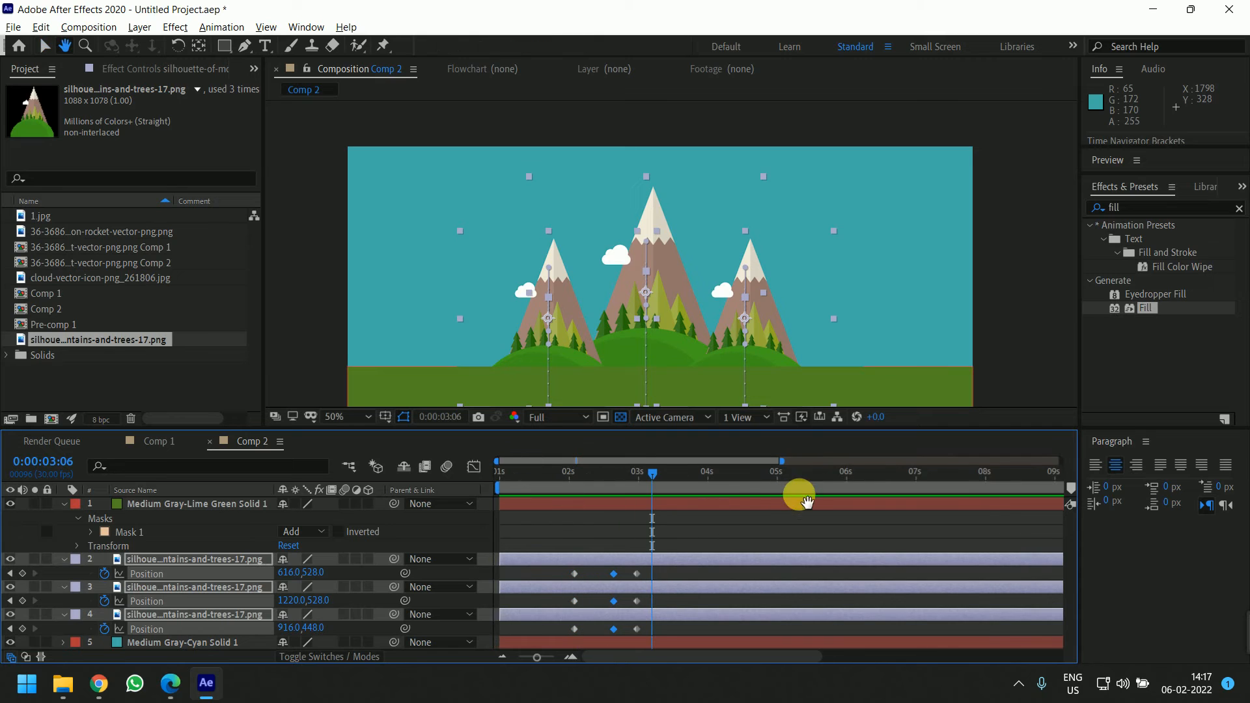
shift+click(613, 573)
drag(614, 629, 609, 628)
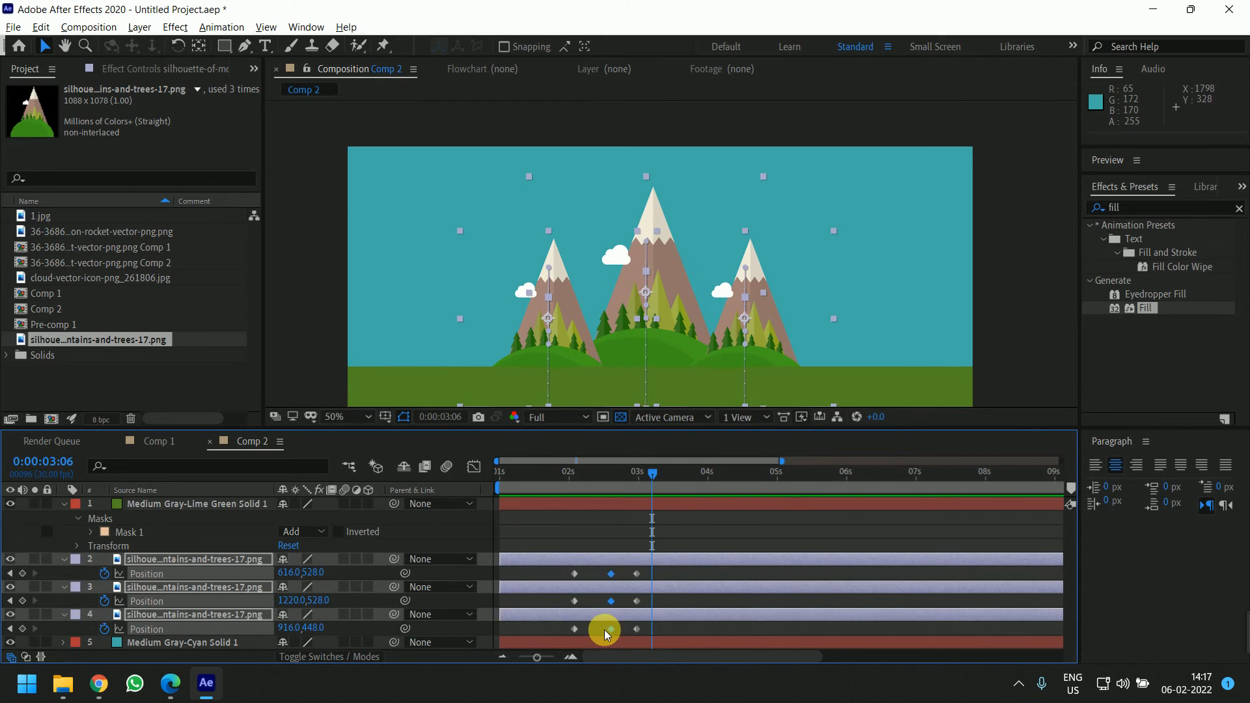
click(654, 576)
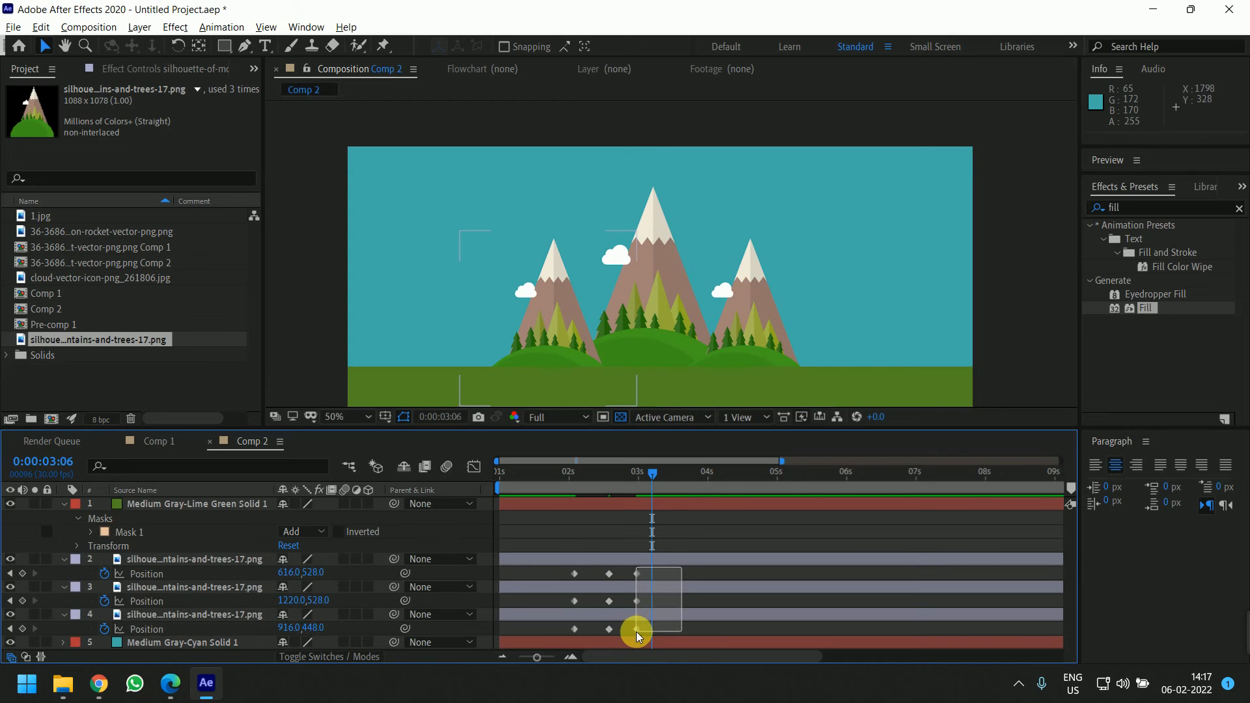
drag(672, 568, 607, 577)
click(605, 630)
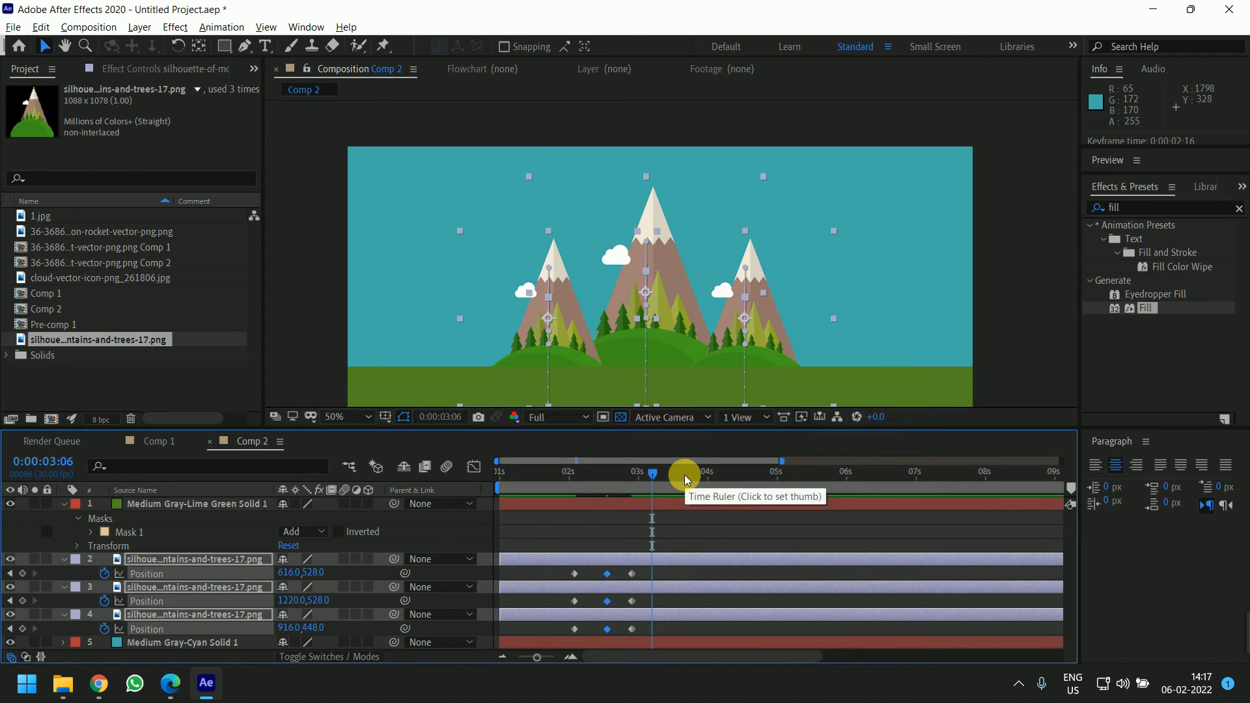
key(F9)
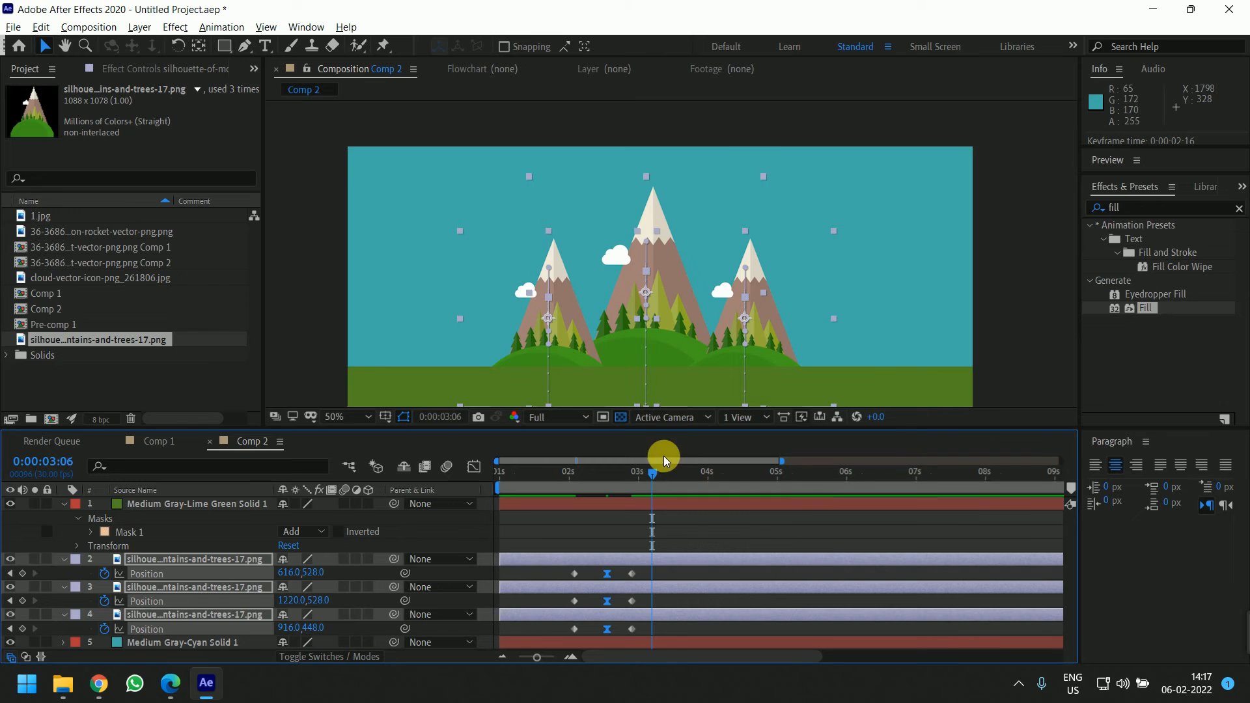
Preview the animation from the start, then undo the Easy Ease on the overshoot keyframes
click(593, 473)
drag(563, 502, 561, 504)
click(647, 529)
key(space)
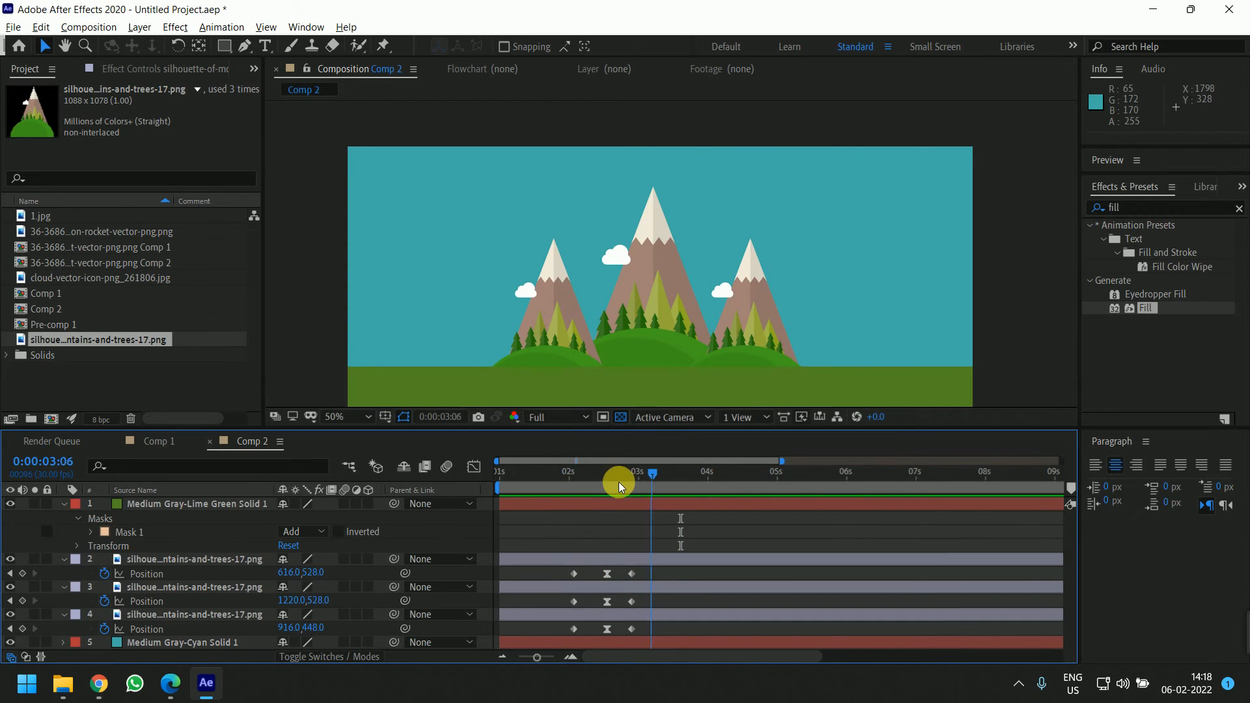
click(556, 488)
key(space)
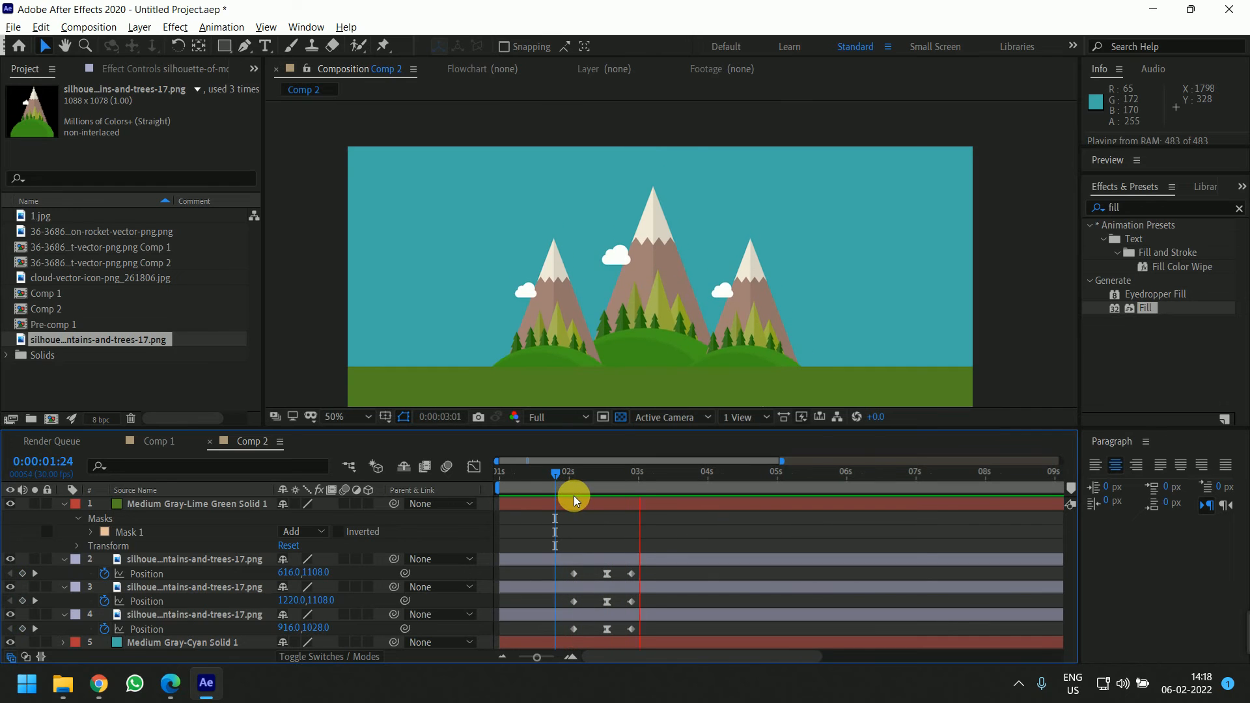
key(ctrl+z)
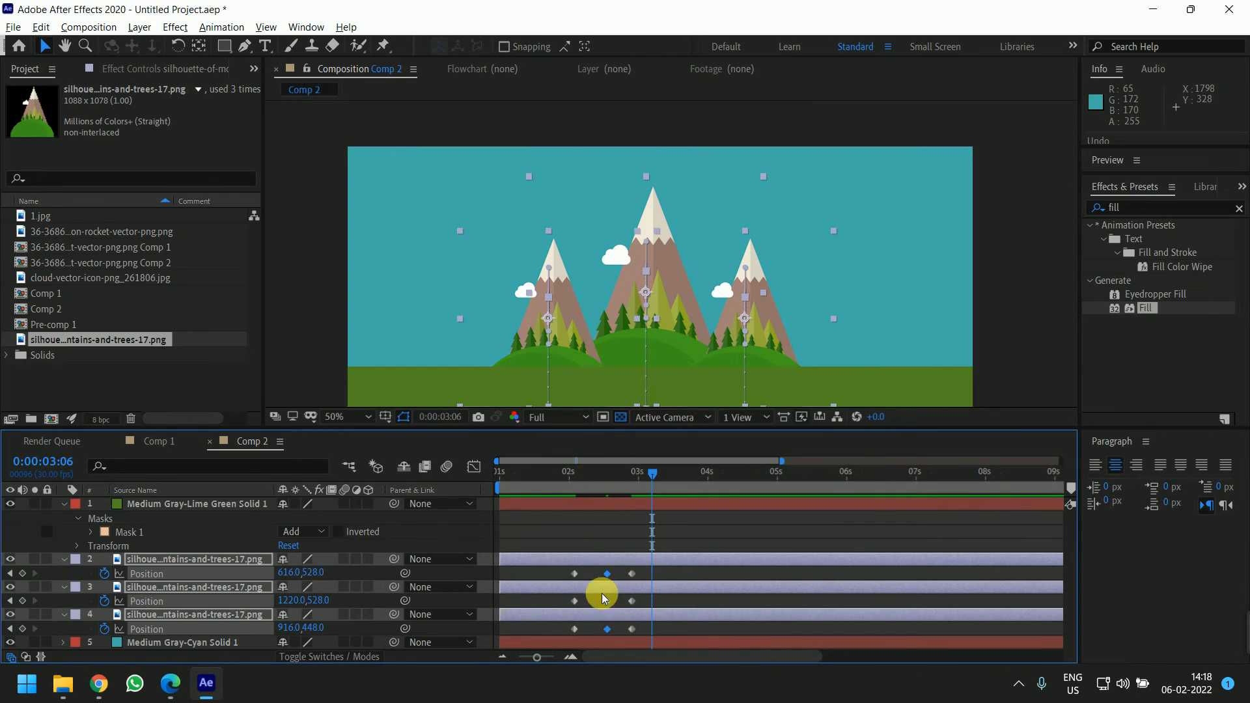
Apply an ease-in to the final landing keyframes of all three hills
drag(639, 573, 627, 639)
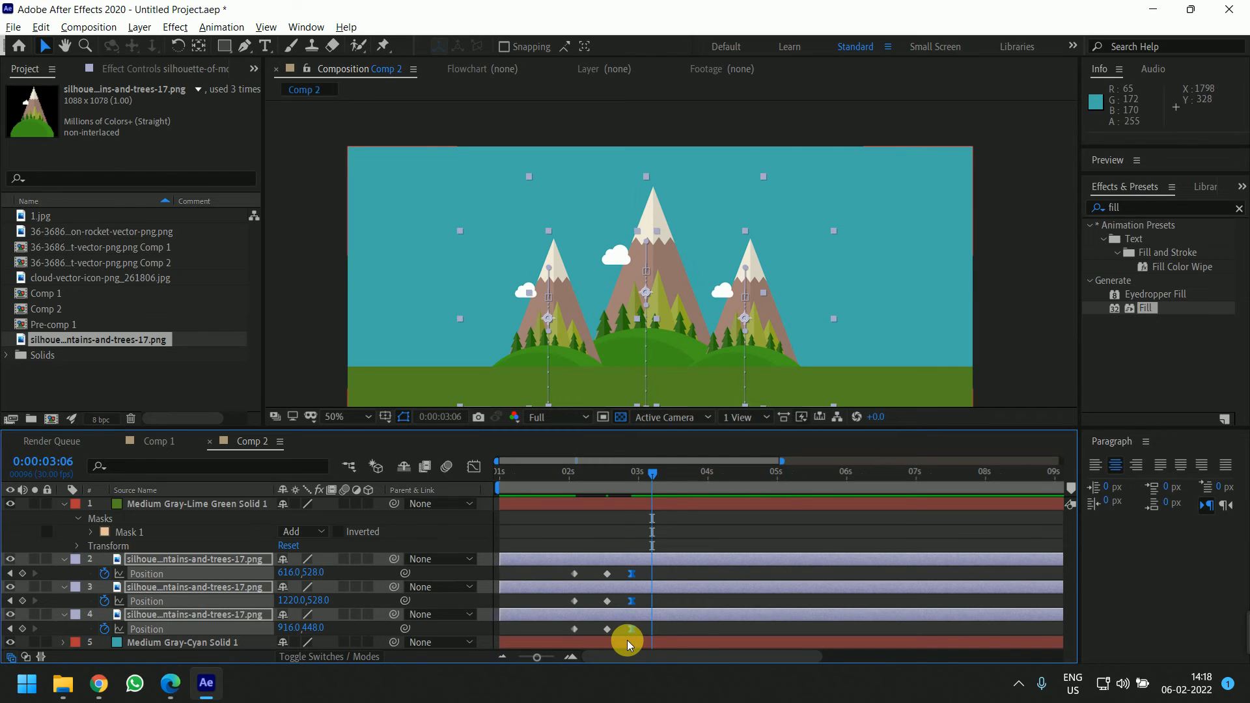
click(566, 472)
key(h)
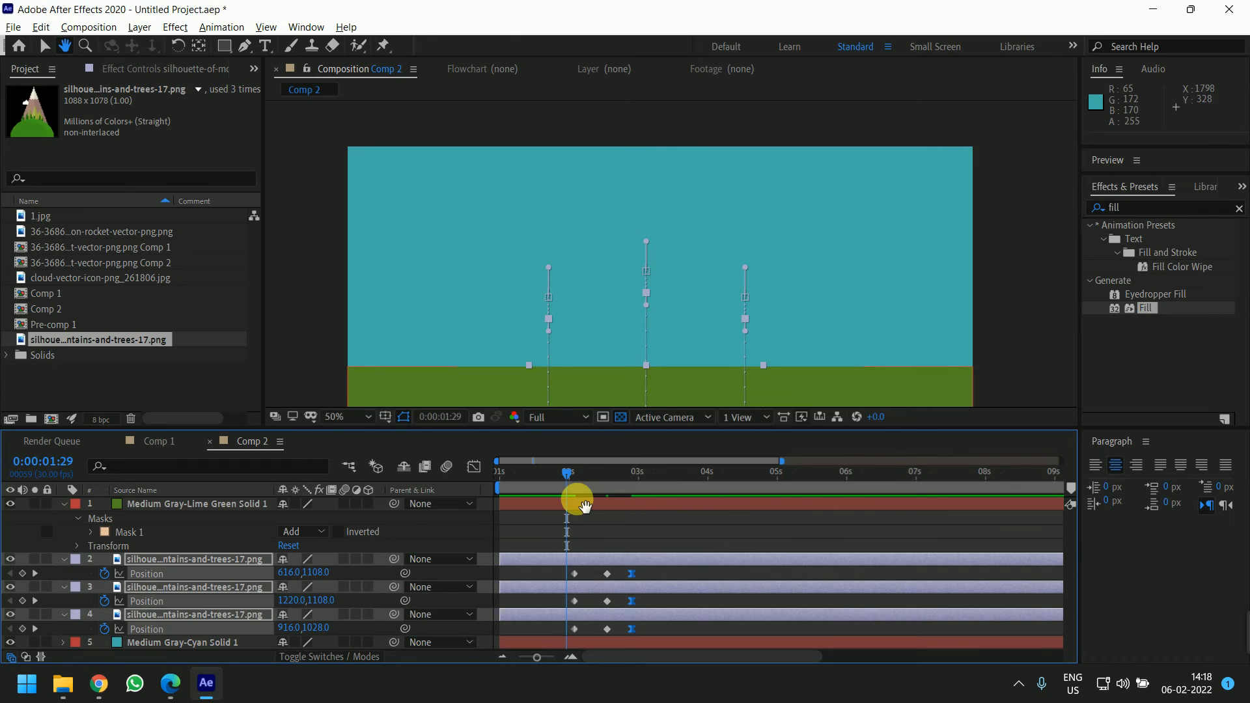
key(v)
Preview the finished hill animation from its start
key(space)
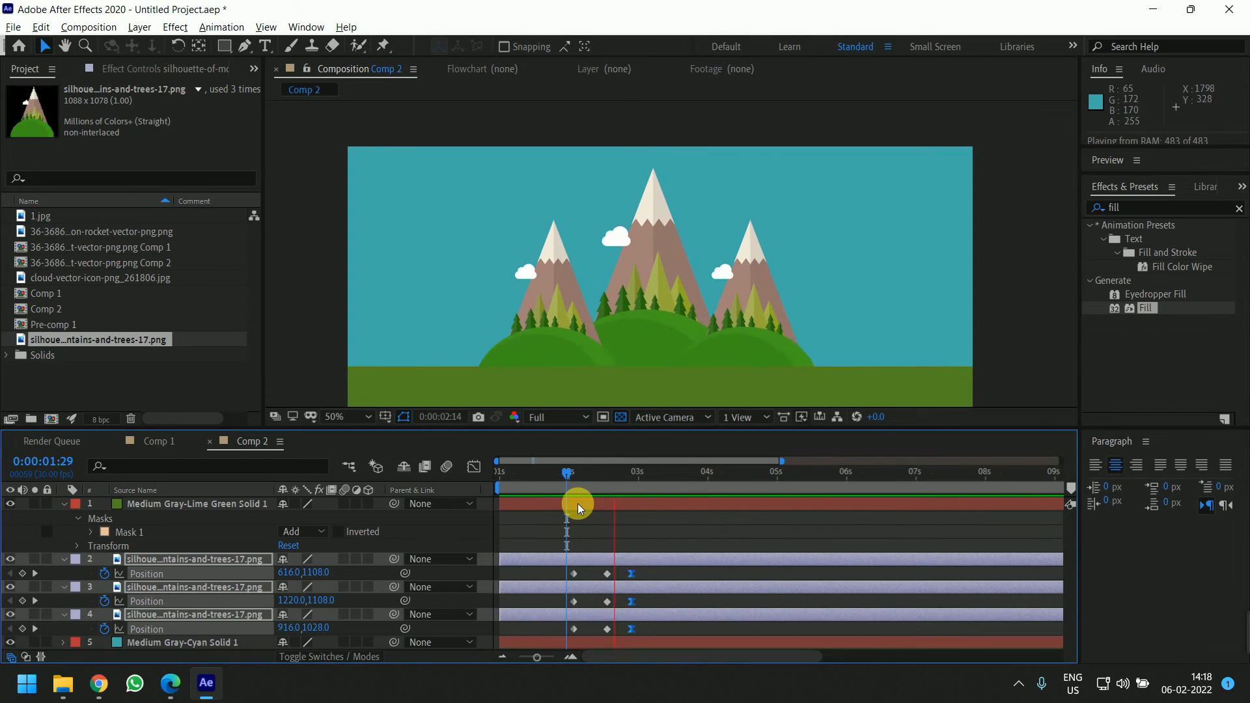
drag(649, 471, 557, 482)
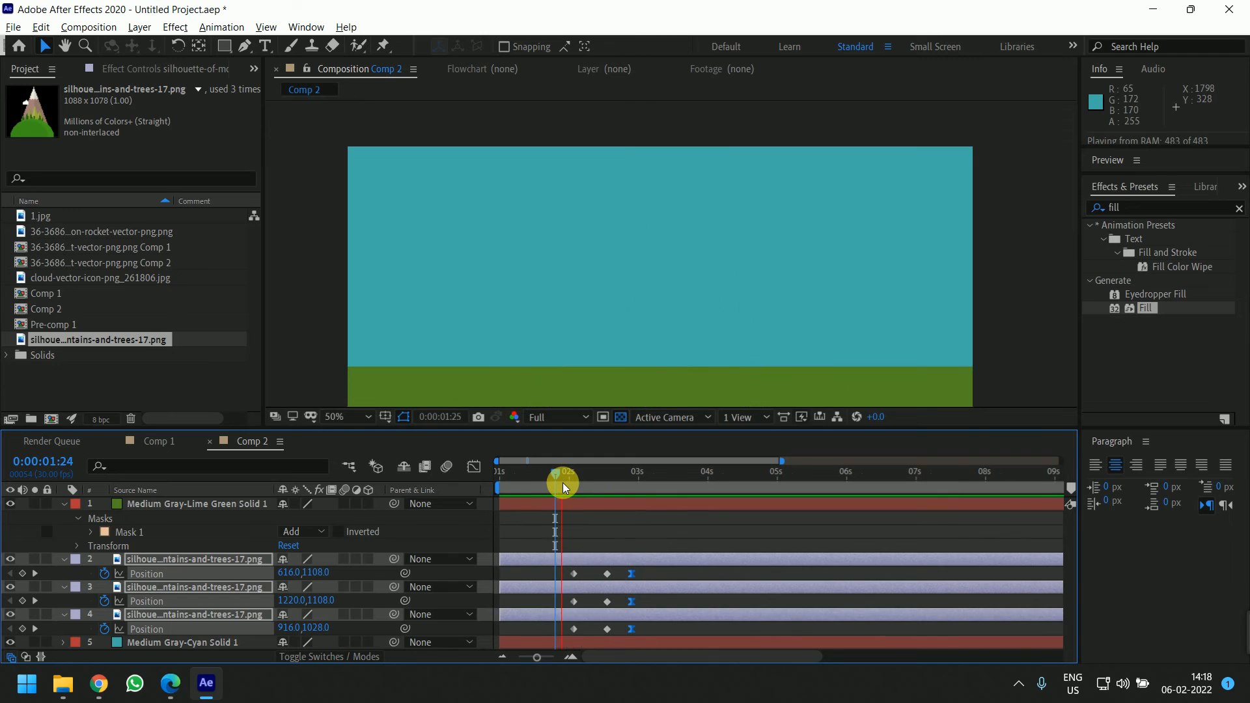
key(space)
click(630, 537)
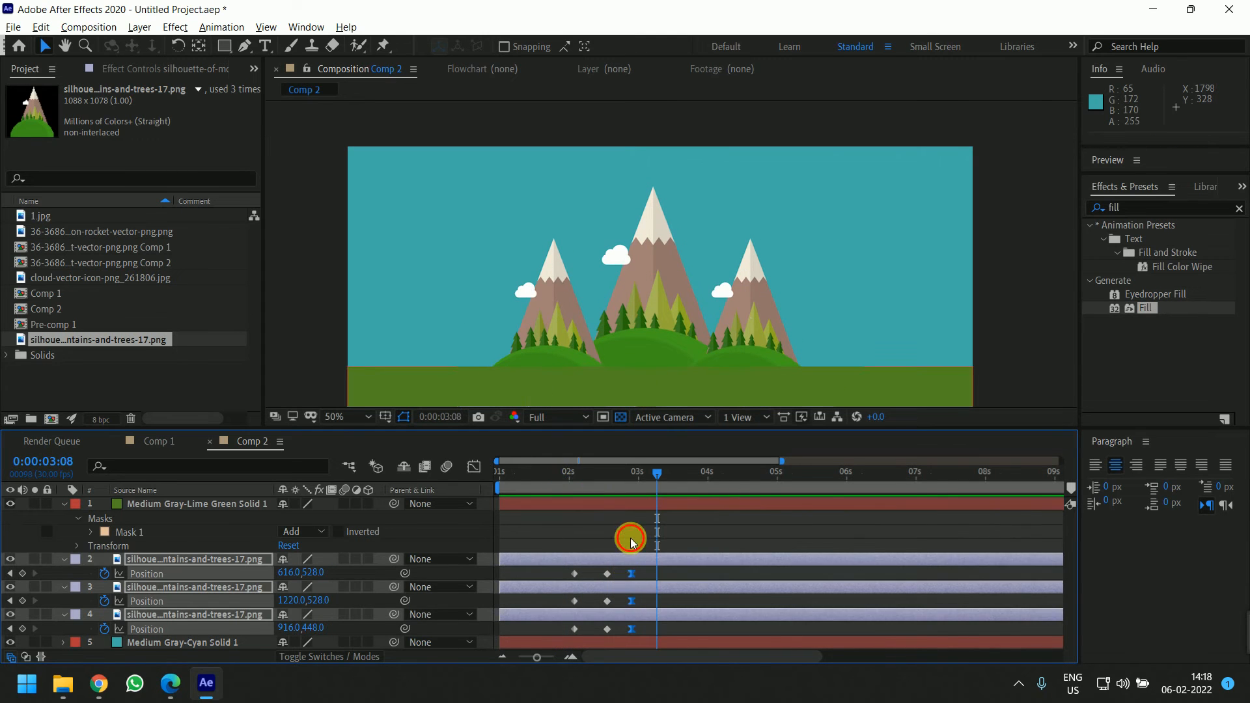
Adjust the timing of the hills' position keyframes and preview the rise from about 1:29
drag(647, 569, 577, 626)
click(626, 633)
click(568, 475)
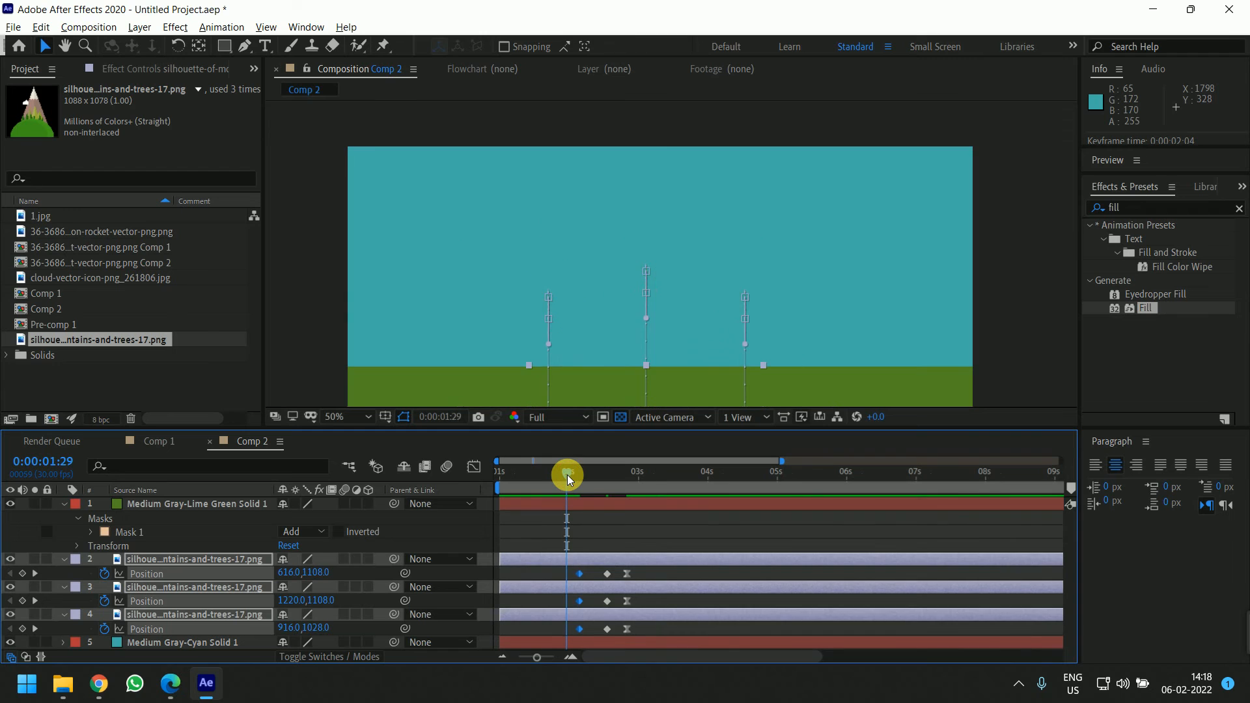
key(space)
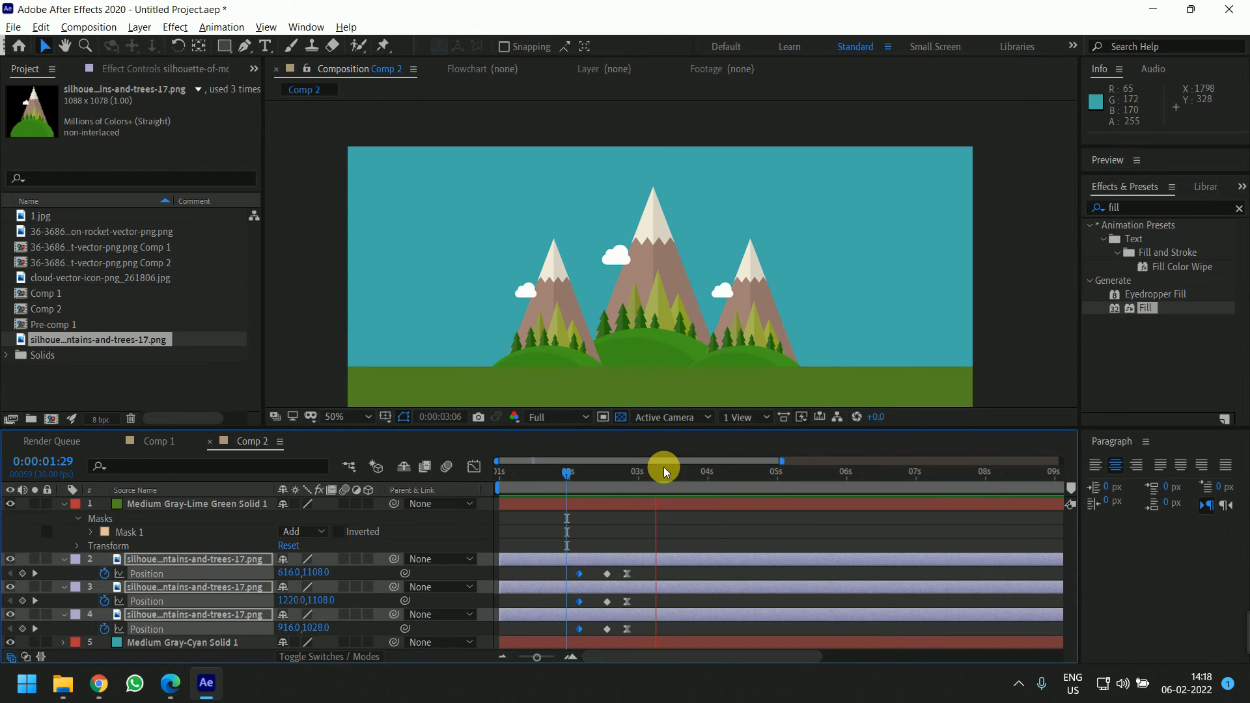
click(570, 477)
key(space)
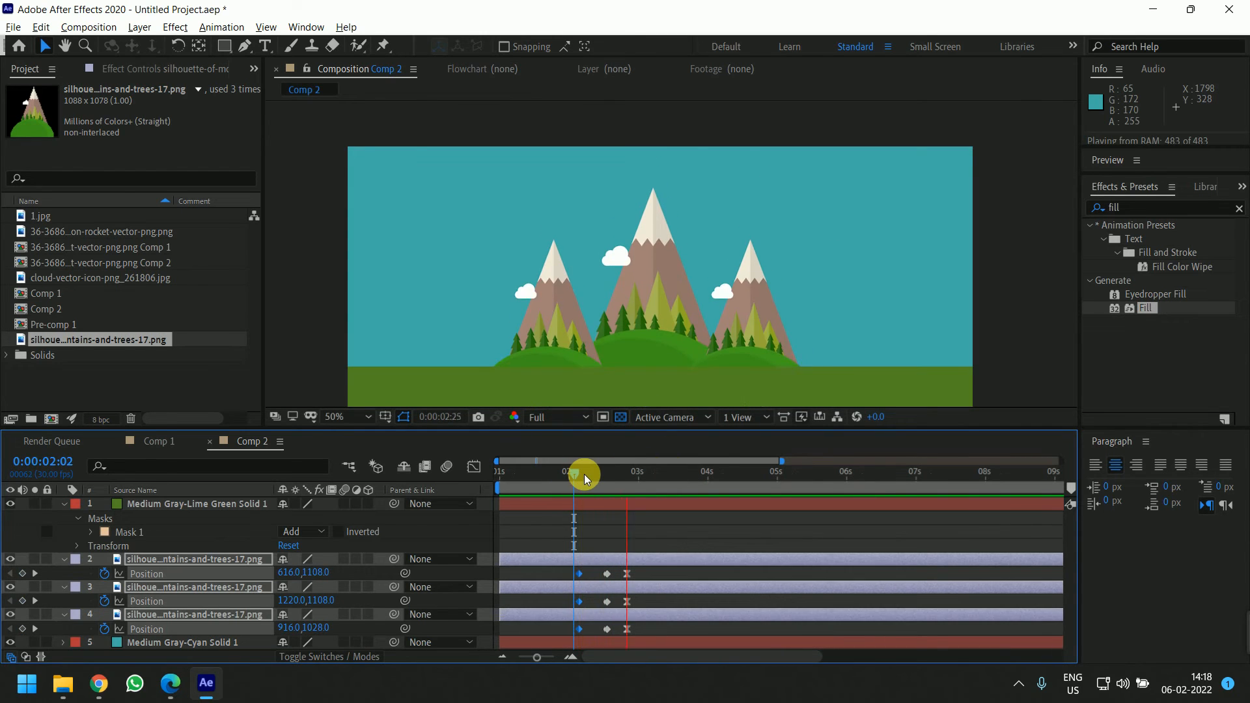
Switch to the browser and watch the reference mountain animation in the YouTube video
key(alt+Tab)
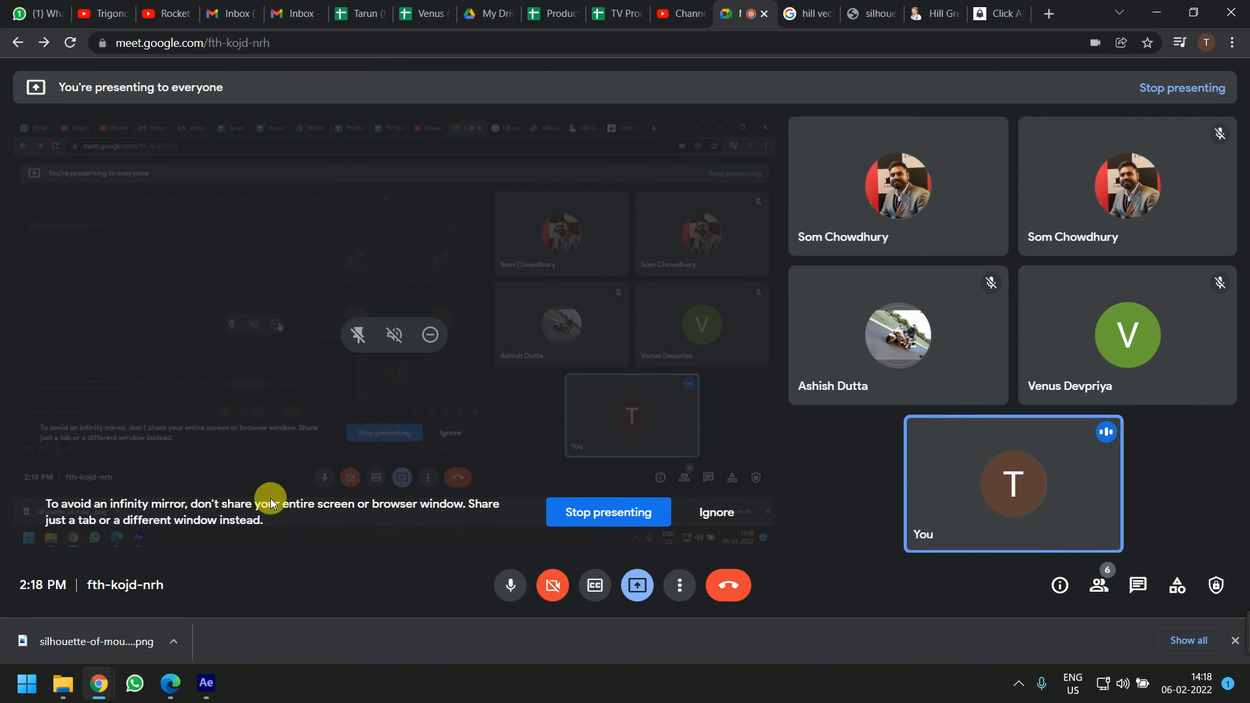
click(102, 9)
click(141, 473)
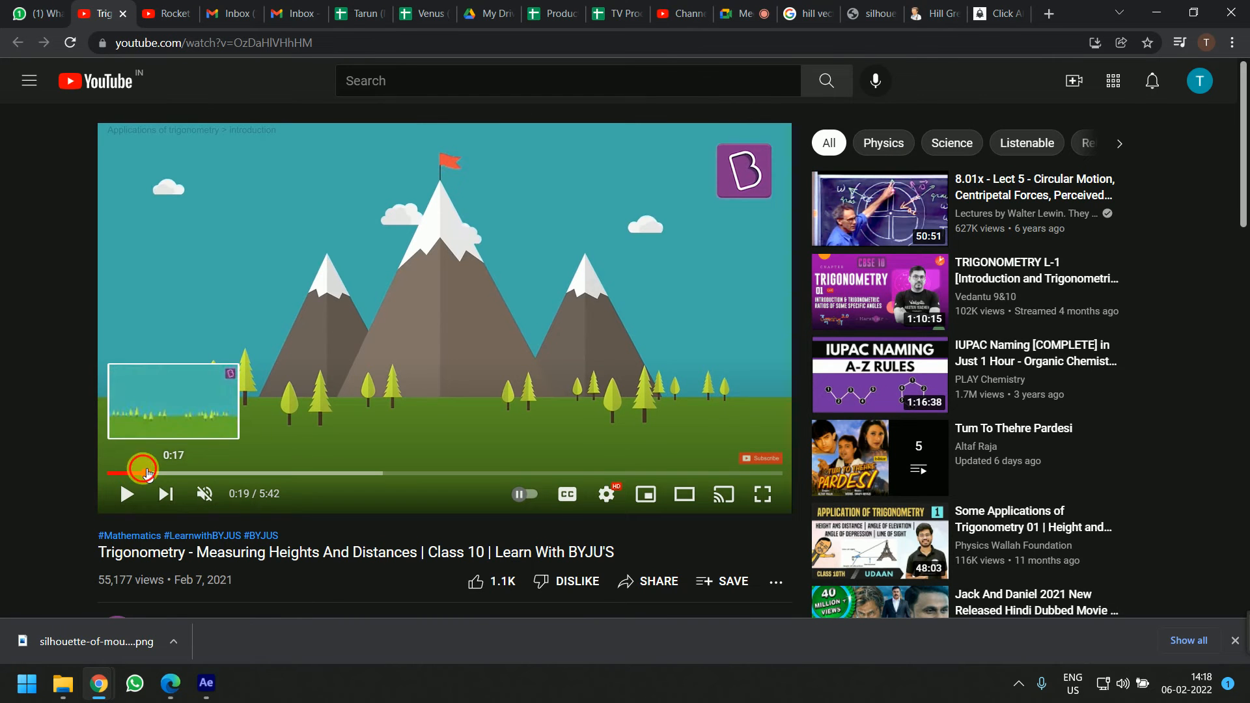
key(Left)
key(space)
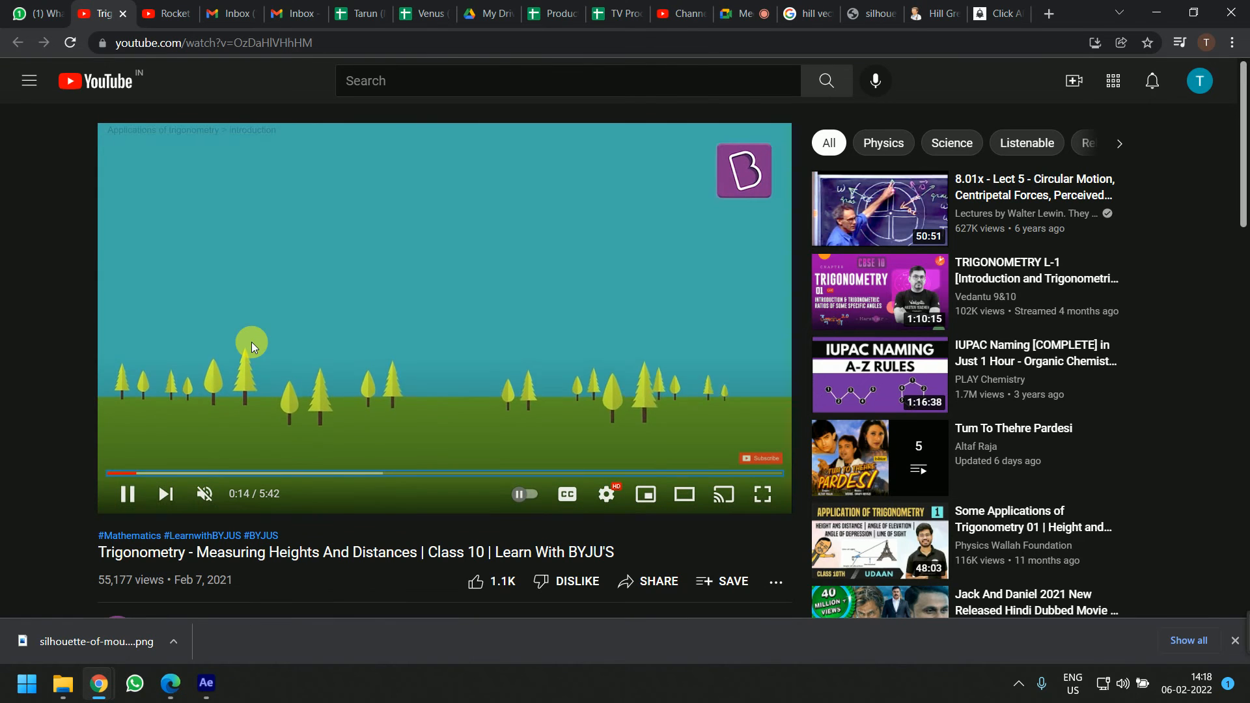
click(251, 342)
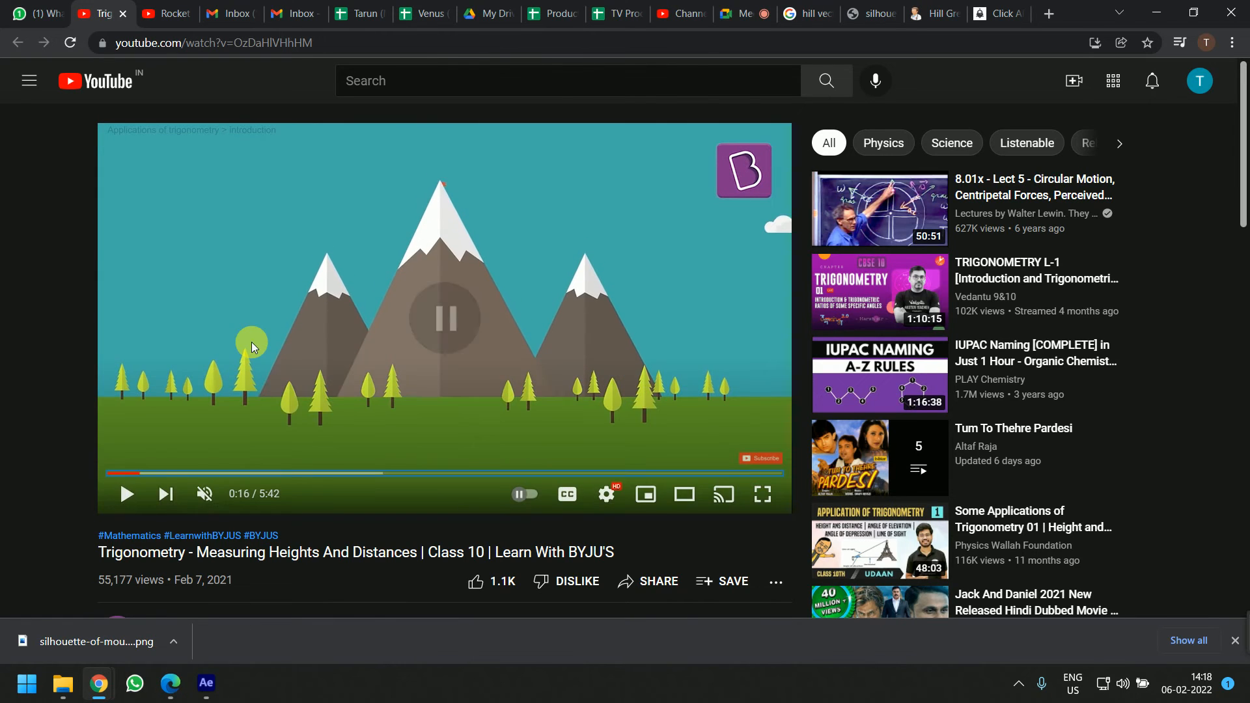
key(alt+Tab)
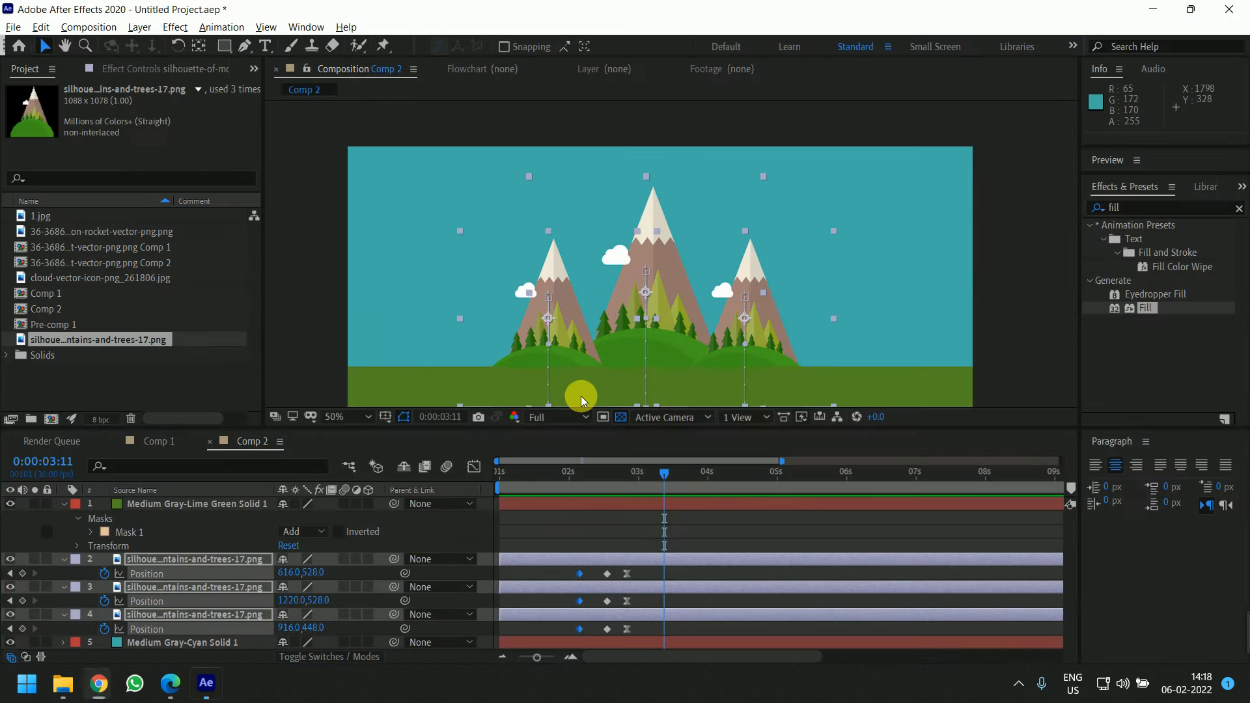
Lower the overshoot position keyframes of all three hills by 40 pixels at 0:00:02:16
click(638, 505)
mouse_move(619, 482)
mouse_down()
mouse_move(608, 486)
mouse_move(625, 491)
mouse_move(607, 494)
mouse_up()
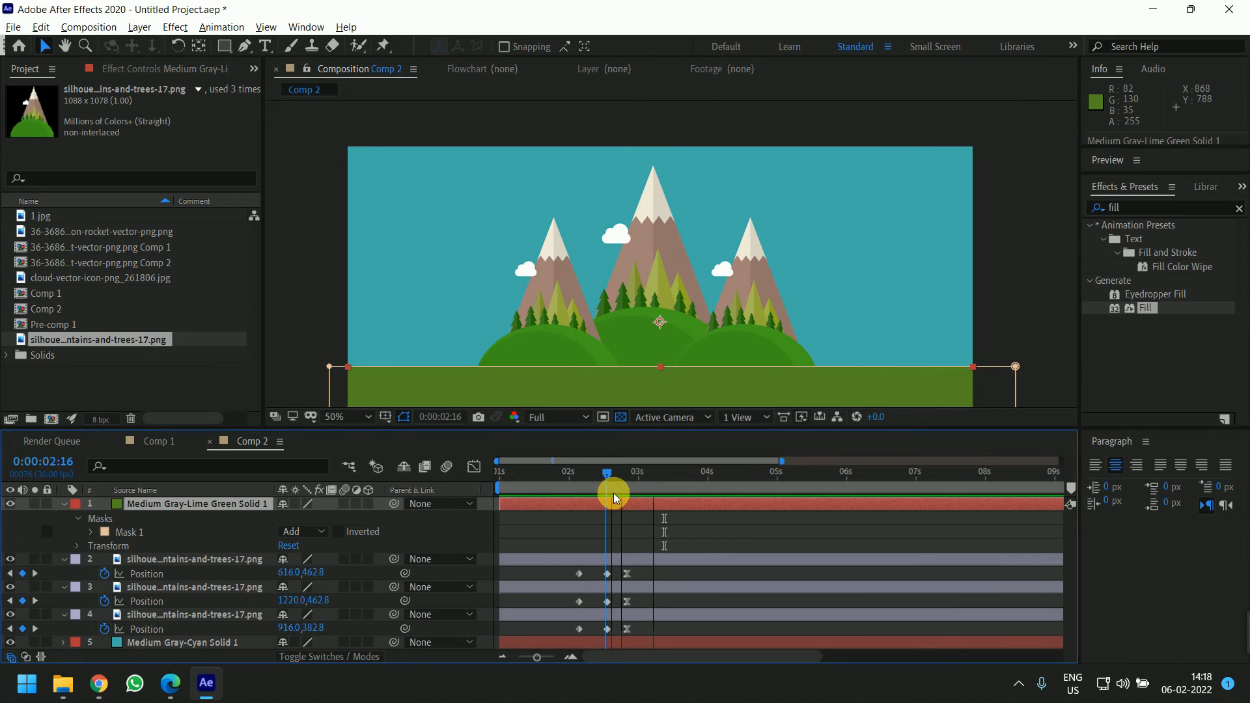
click(642, 558)
shift+click(651, 613)
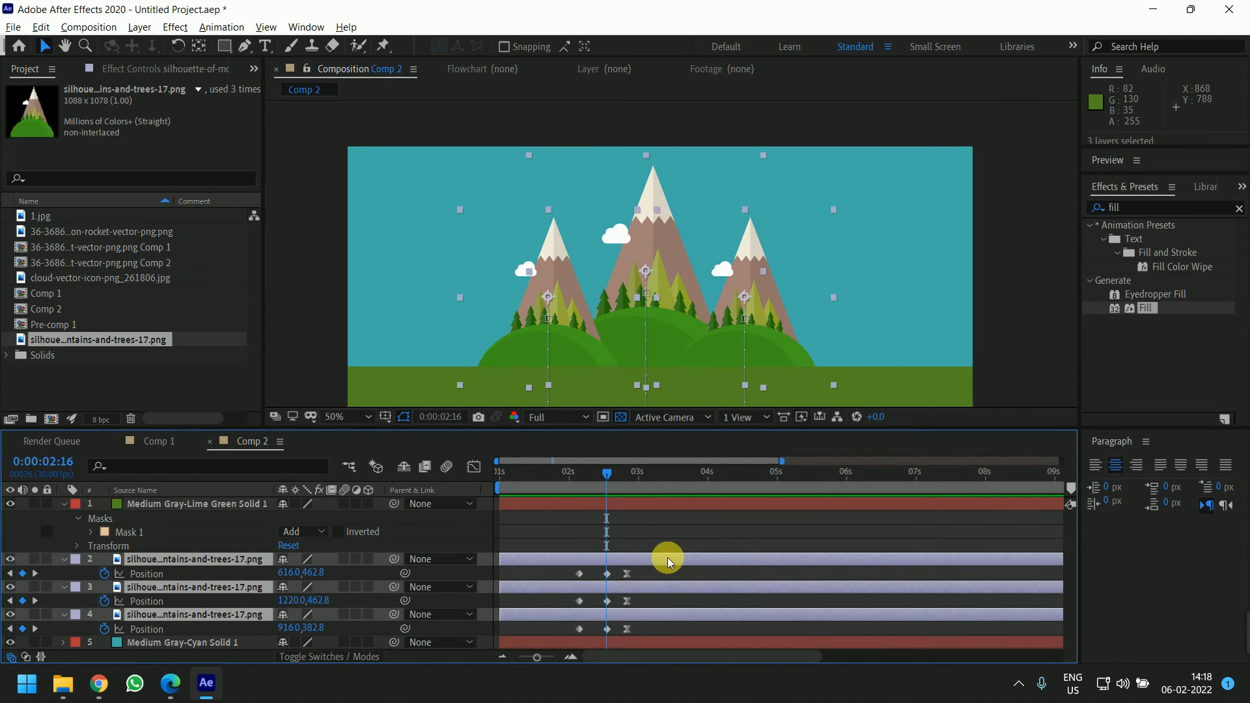
key(=)
drag(674, 542, 778, 508)
mouse_move(717, 477)
mouse_down()
mouse_move(728, 478)
mouse_move(712, 477)
mouse_up()
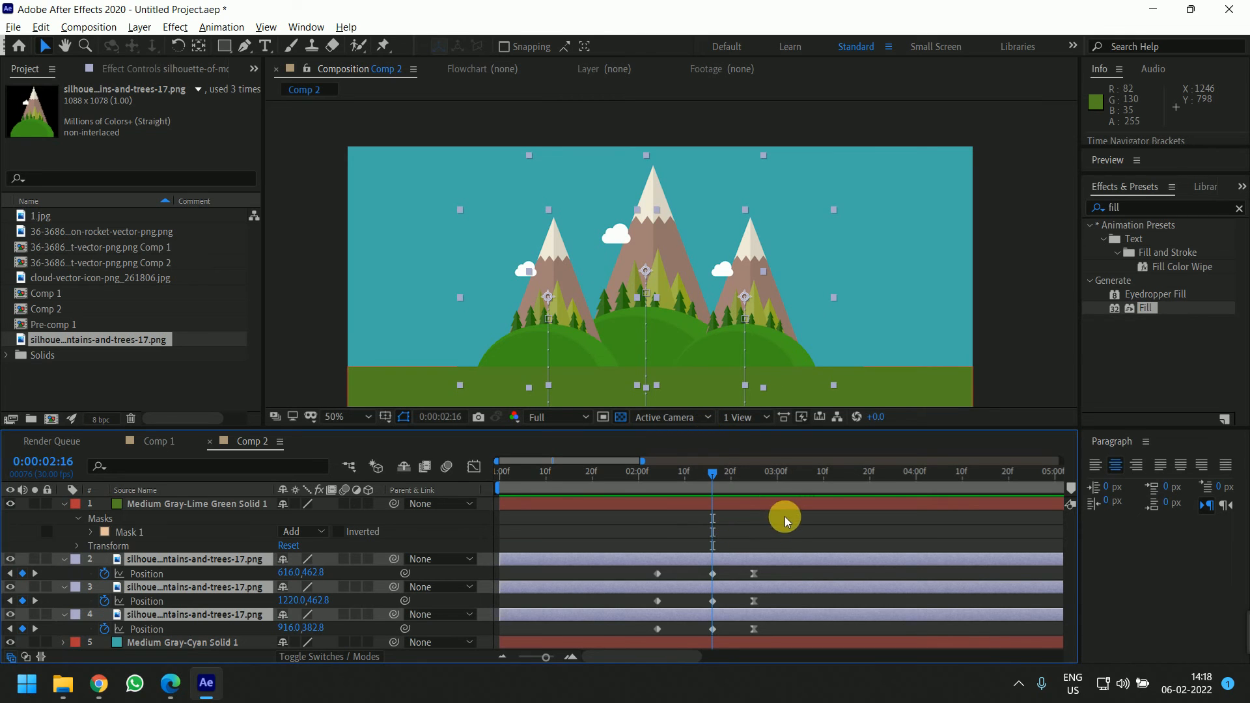
scroll(681, 474, right, 3)
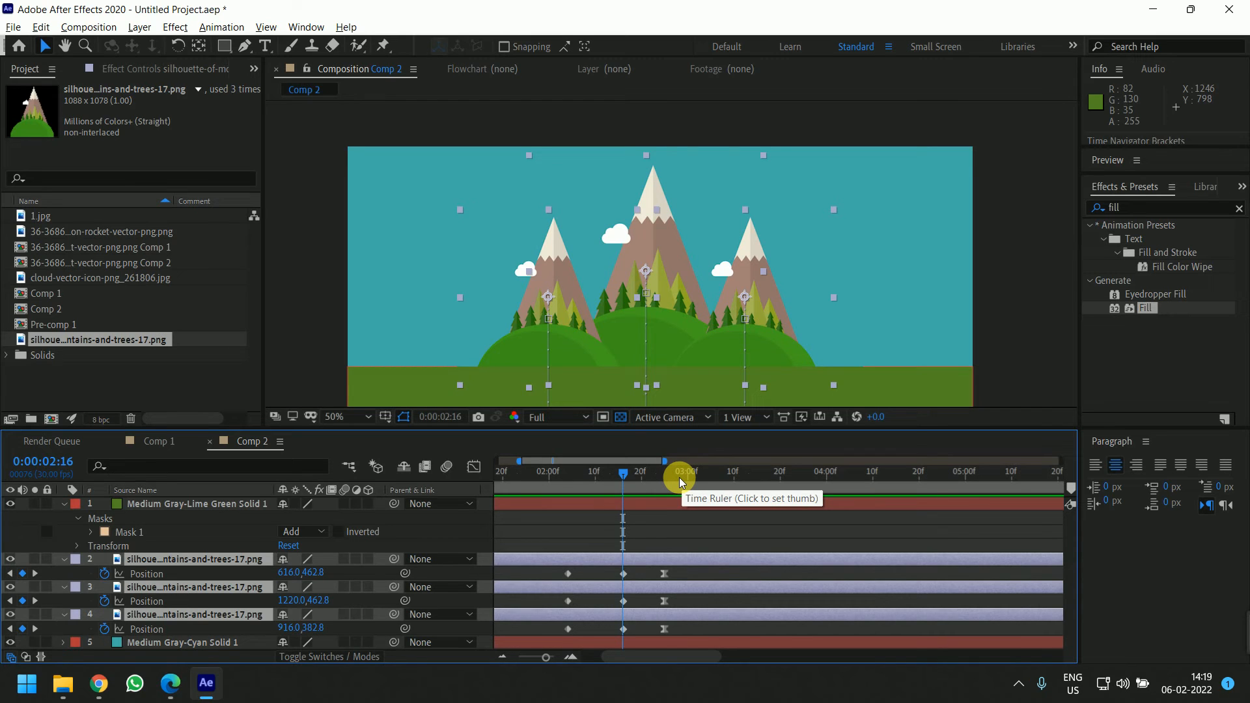
key(shift+Down)
key(shift+Down)
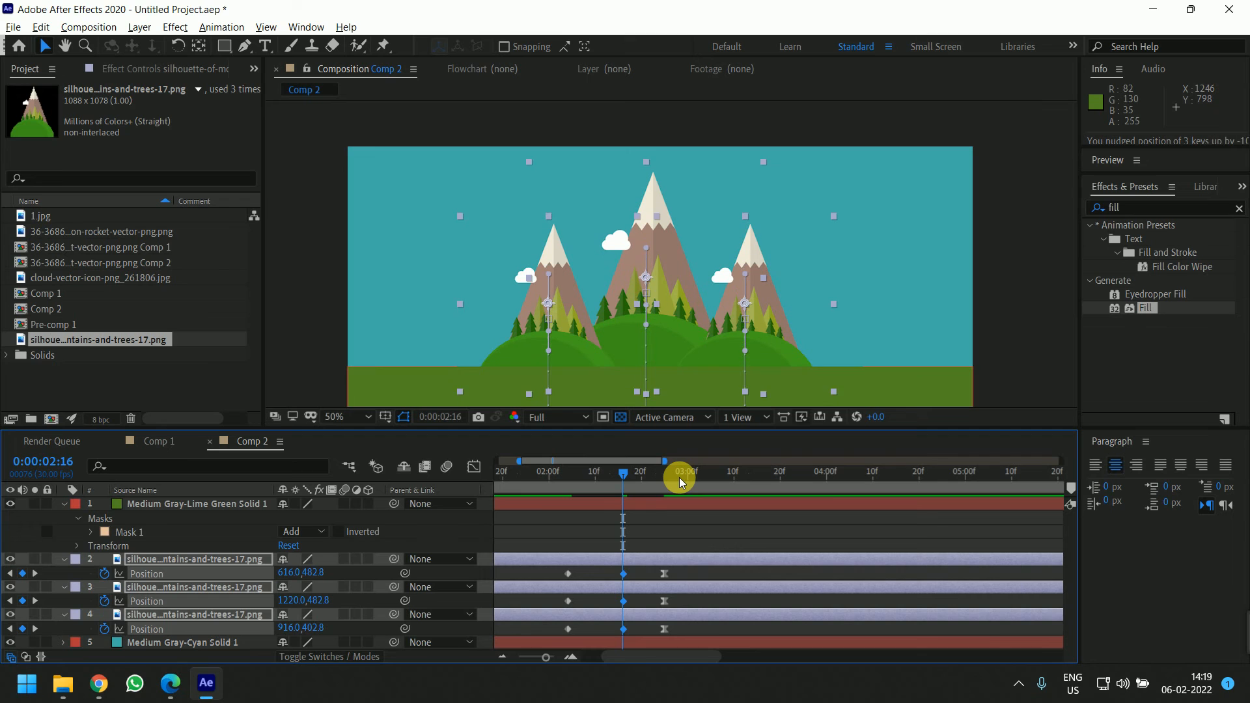
key(shift+Down)
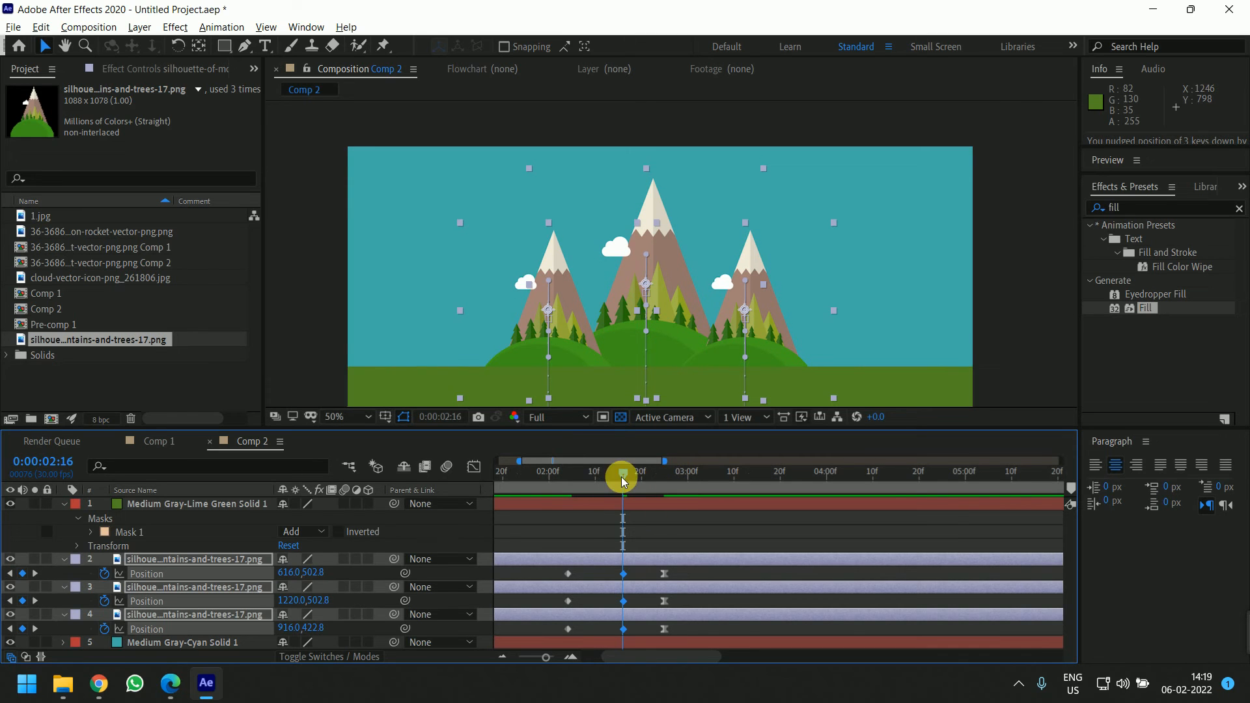
Shift the three hills' overshoot keyframes earlier to 0:00:02:14
drag(623, 481, 545, 502)
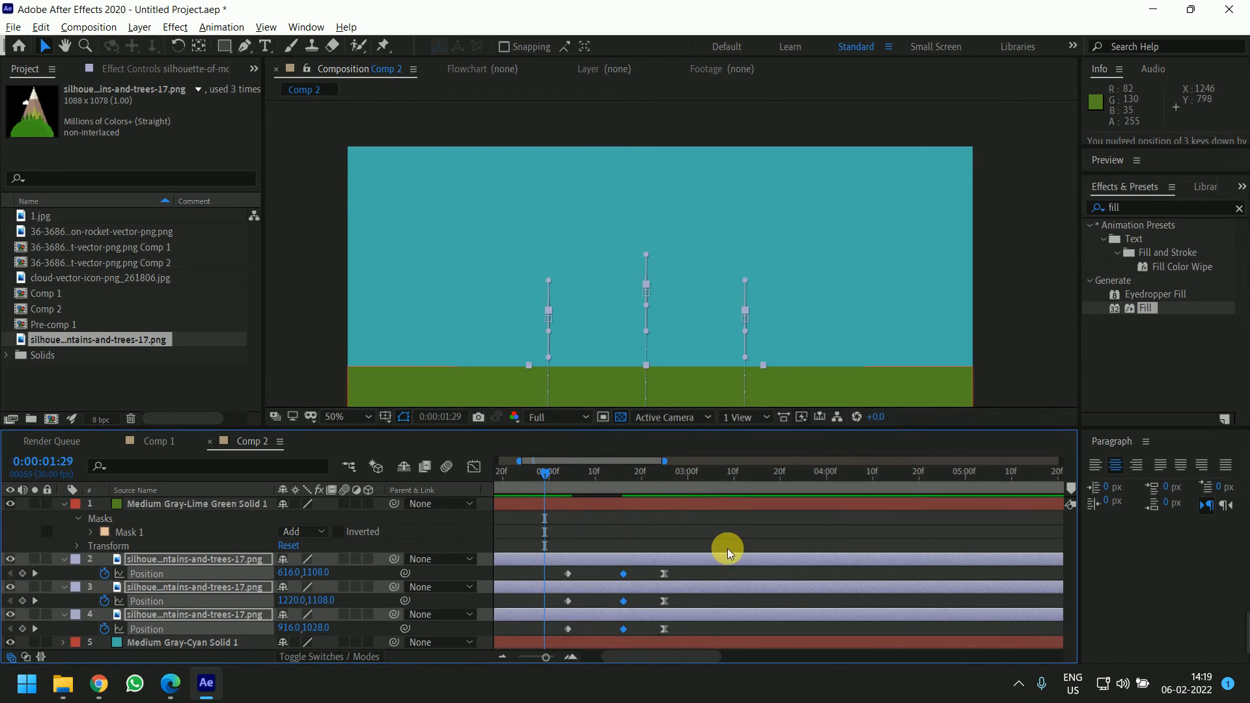
key(space)
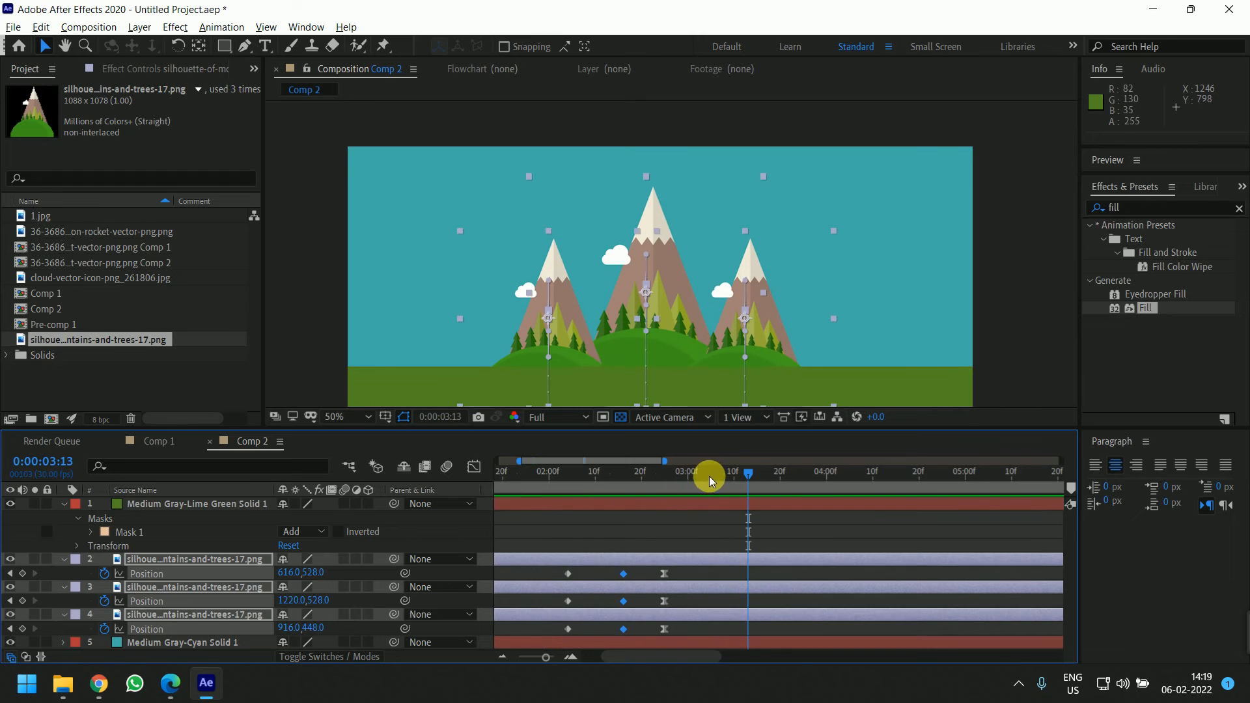
drag(709, 475, 634, 478)
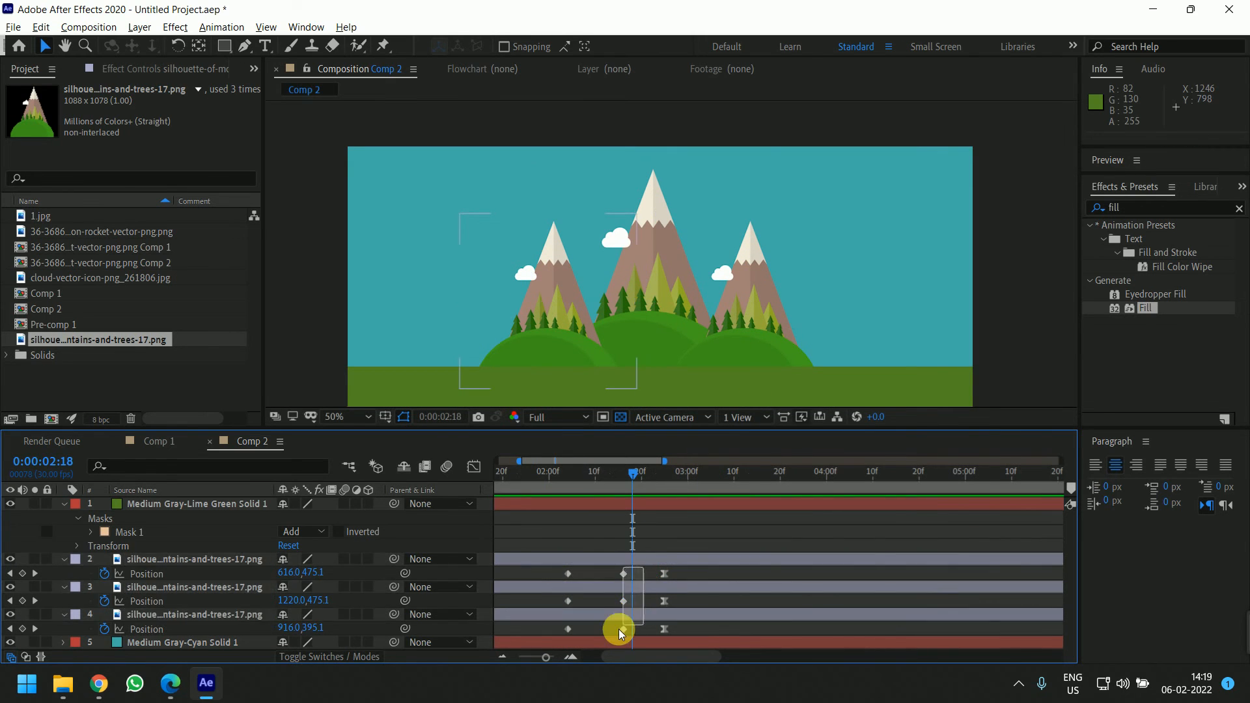
drag(622, 629, 613, 633)
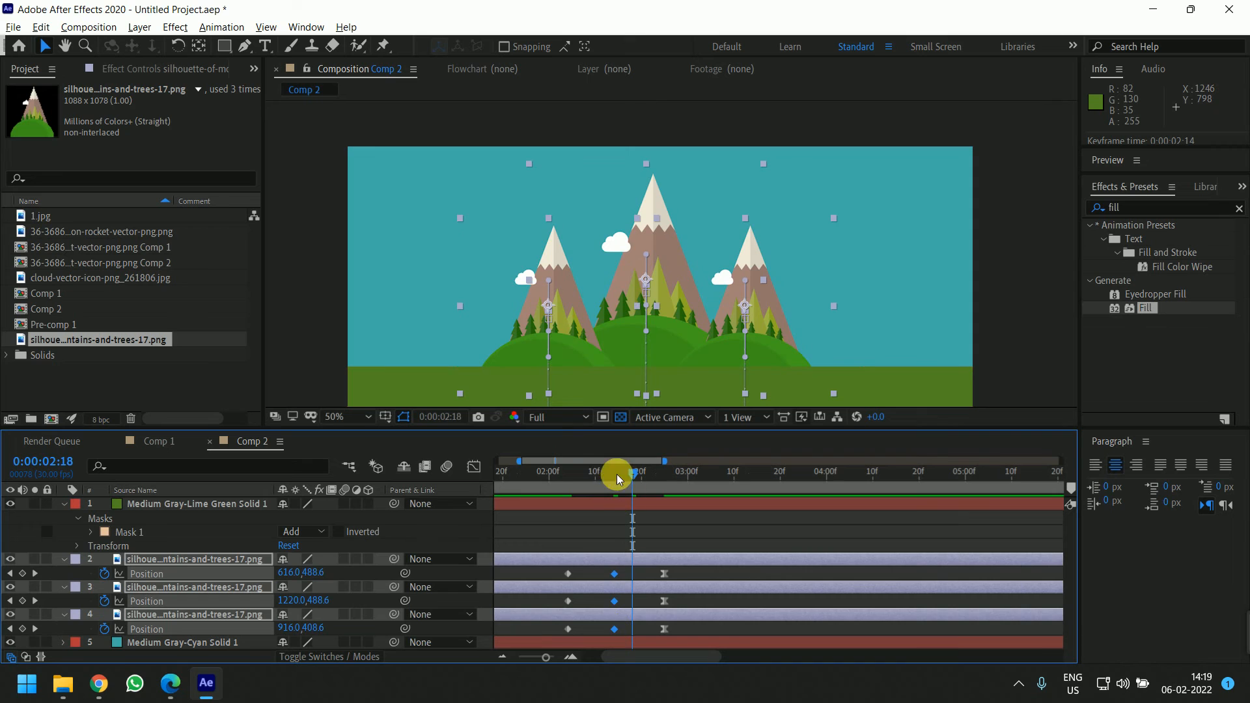
Preview the hill animation from about 1:27
drag(615, 477, 535, 478)
click(623, 531)
key(space)
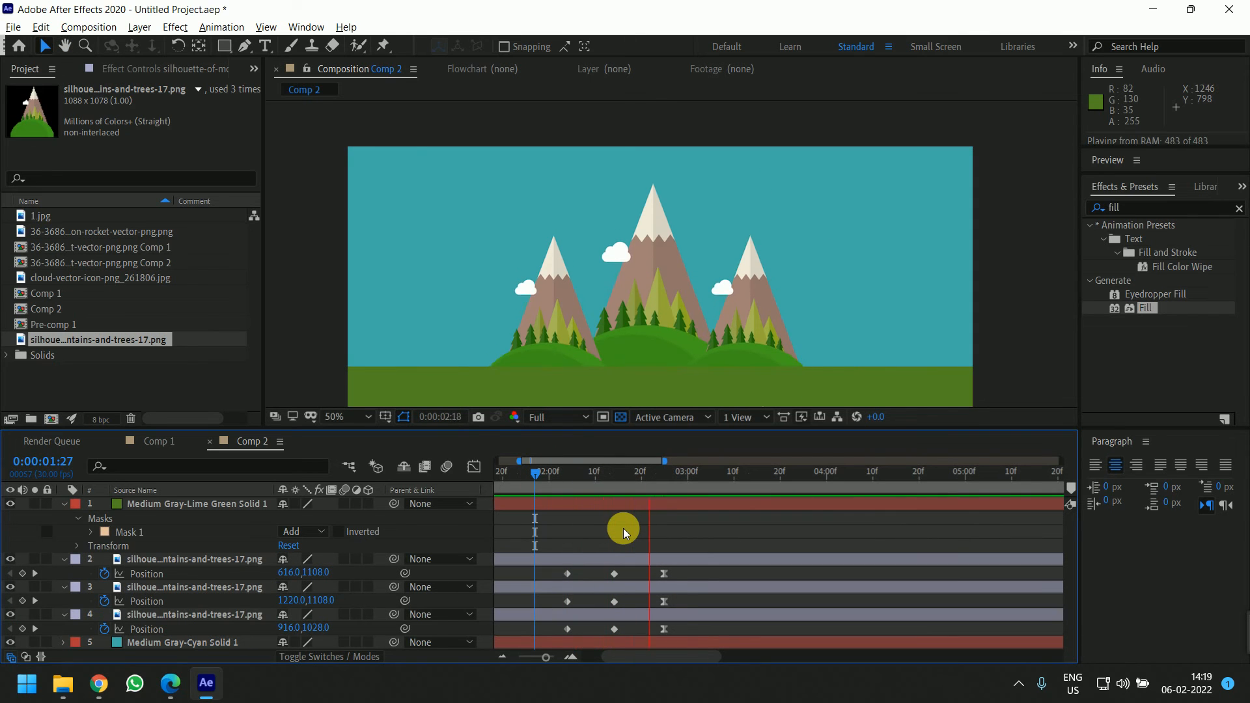
key(space)
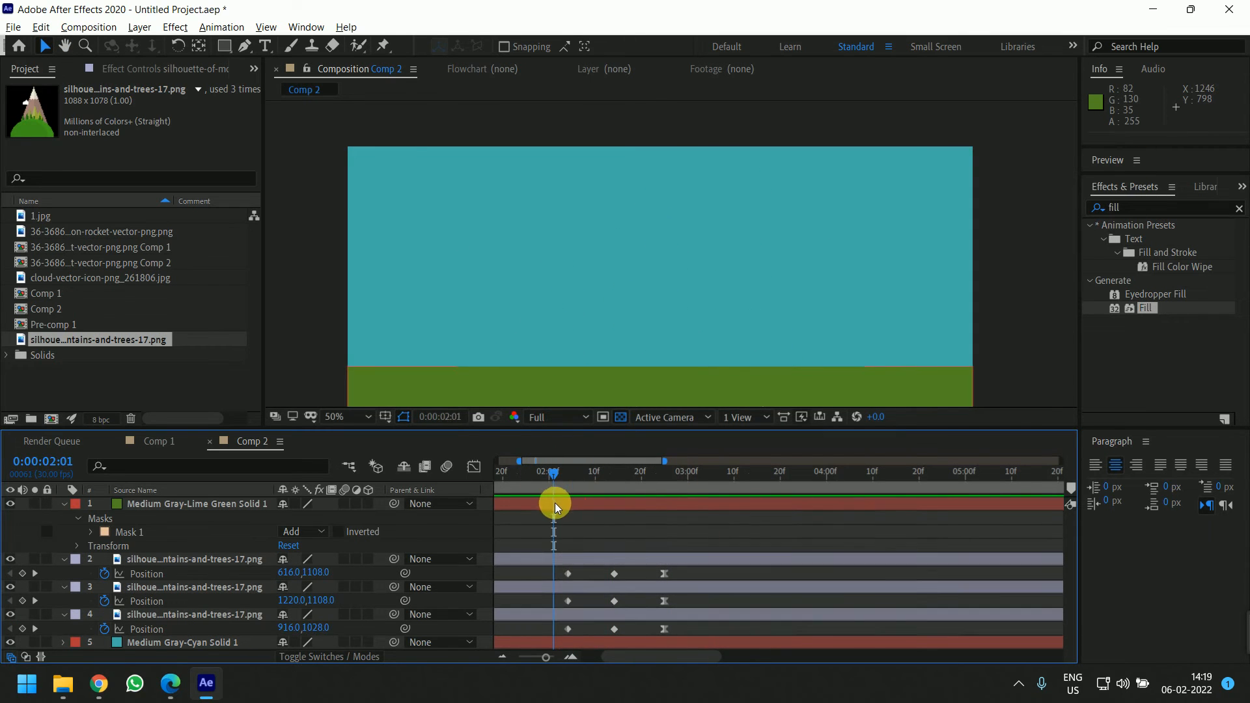
key(space)
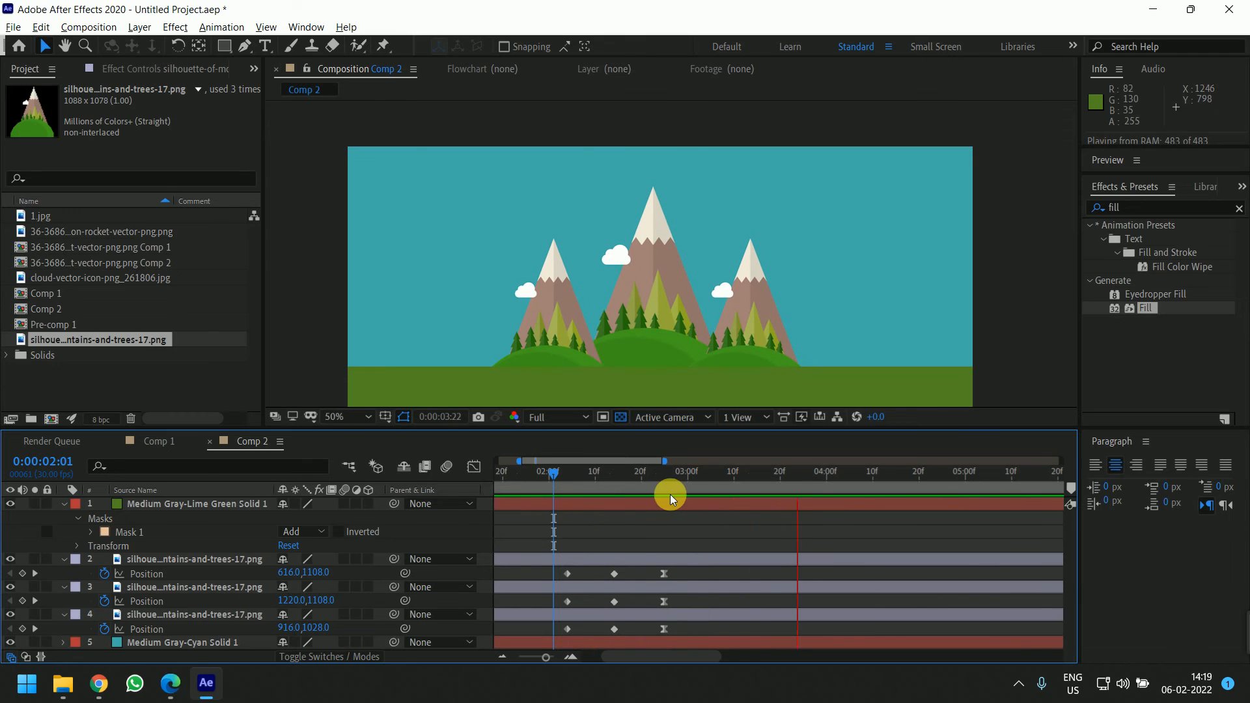
key(space)
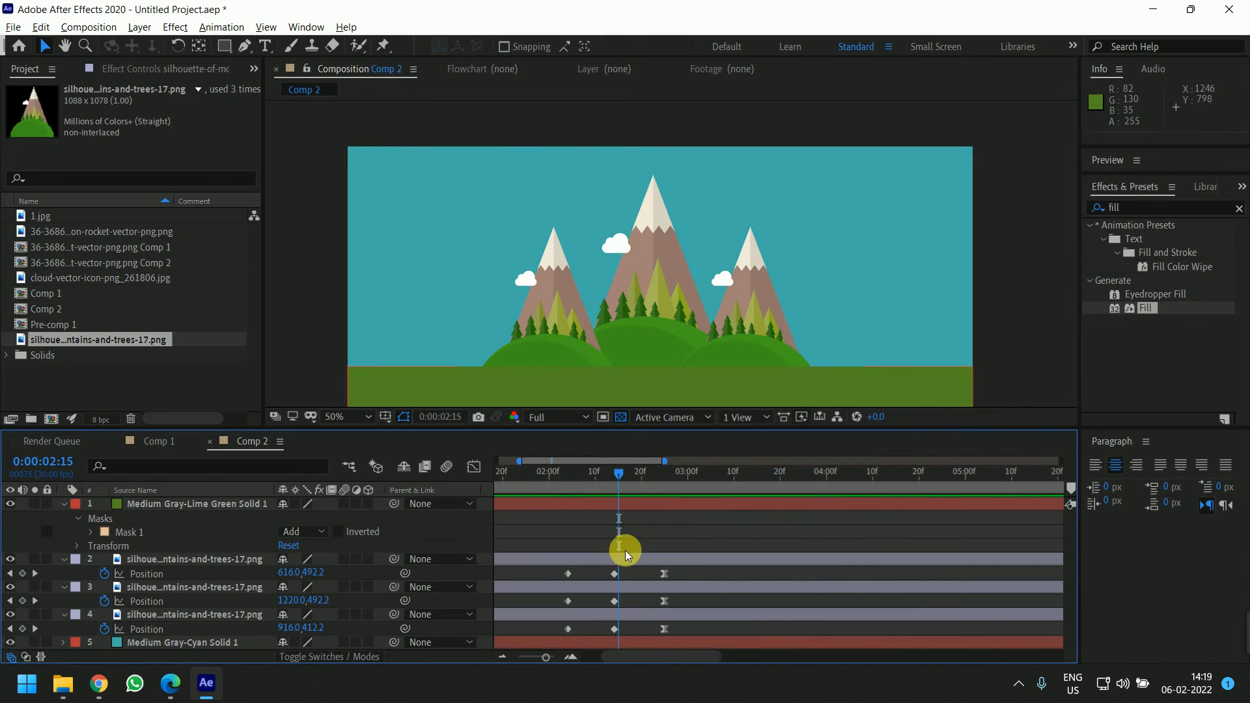
Reorder the three hill layers and stagger their start times so the hills rise one after another
click(624, 556)
mouse_move(599, 478)
mouse_down()
mouse_move(588, 475)
mouse_move(600, 476)
mouse_up()
click(510, 556)
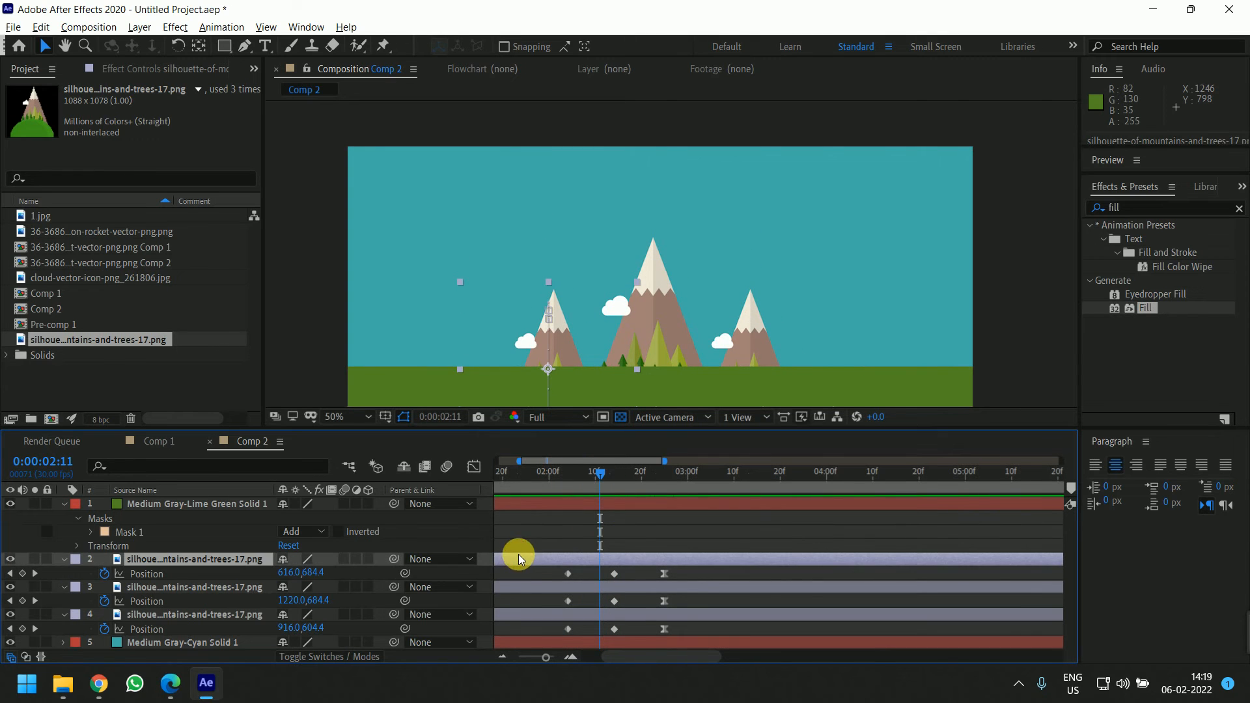
click(528, 588)
click(558, 617)
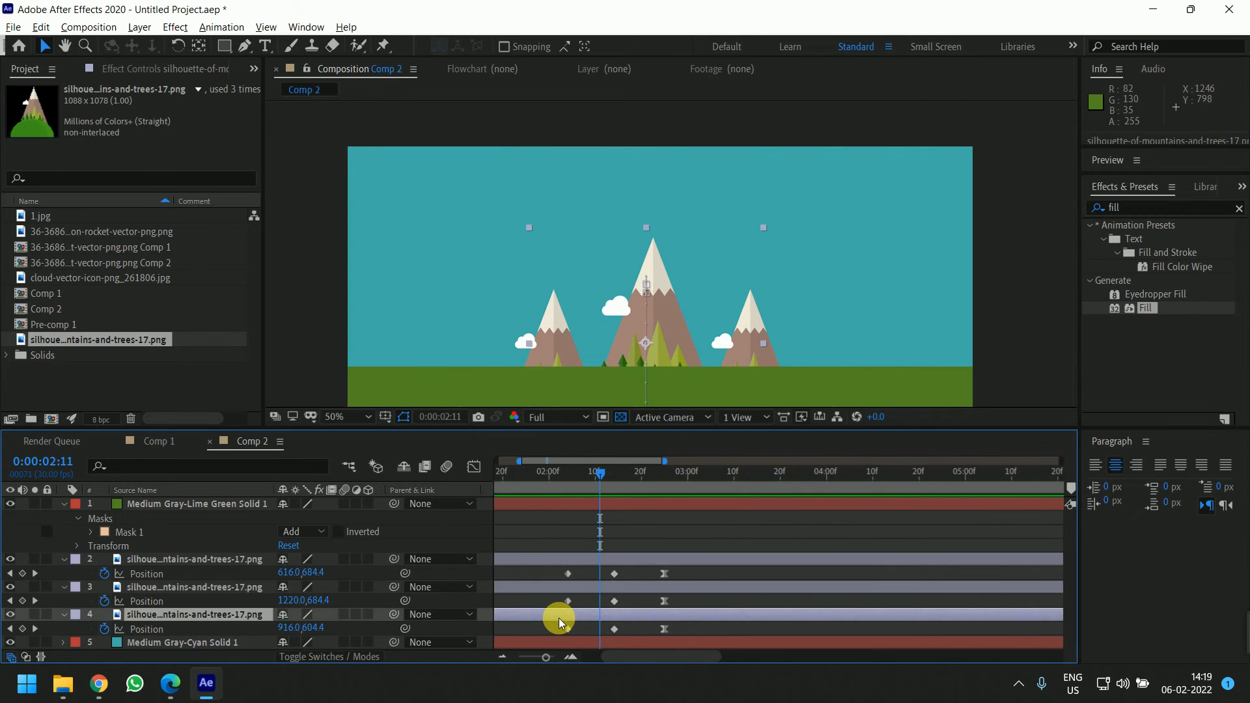
drag(205, 620, 203, 565)
drag(587, 590, 685, 588)
drag(594, 473, 505, 492)
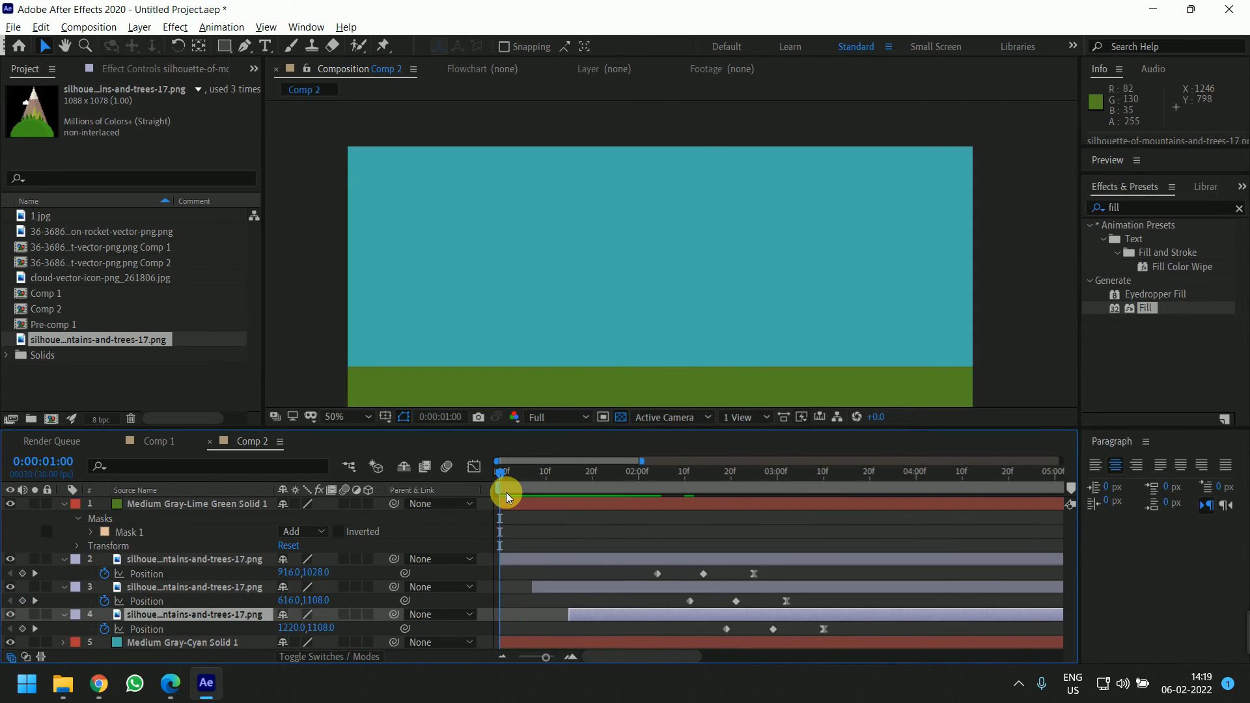
Preview the staggered hill animation and compare it with the reference video in the browser
key(space)
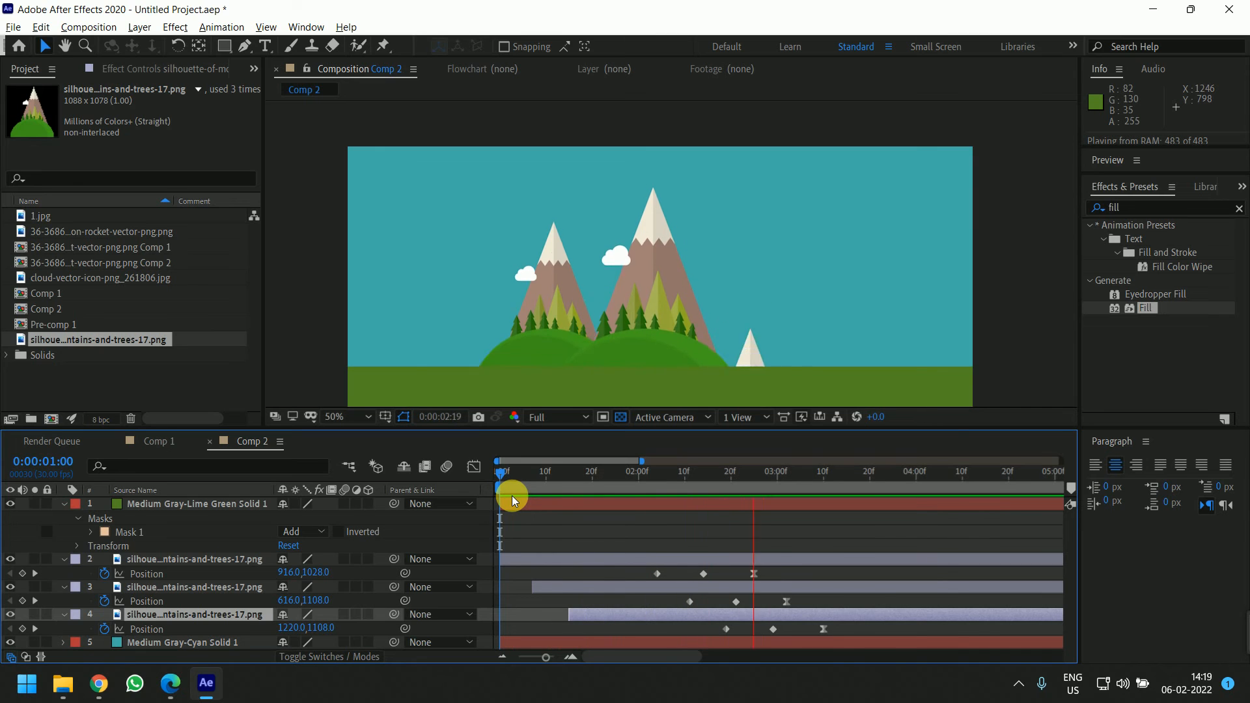
key(space)
drag(773, 474, 826, 532)
key(alt+Tab)
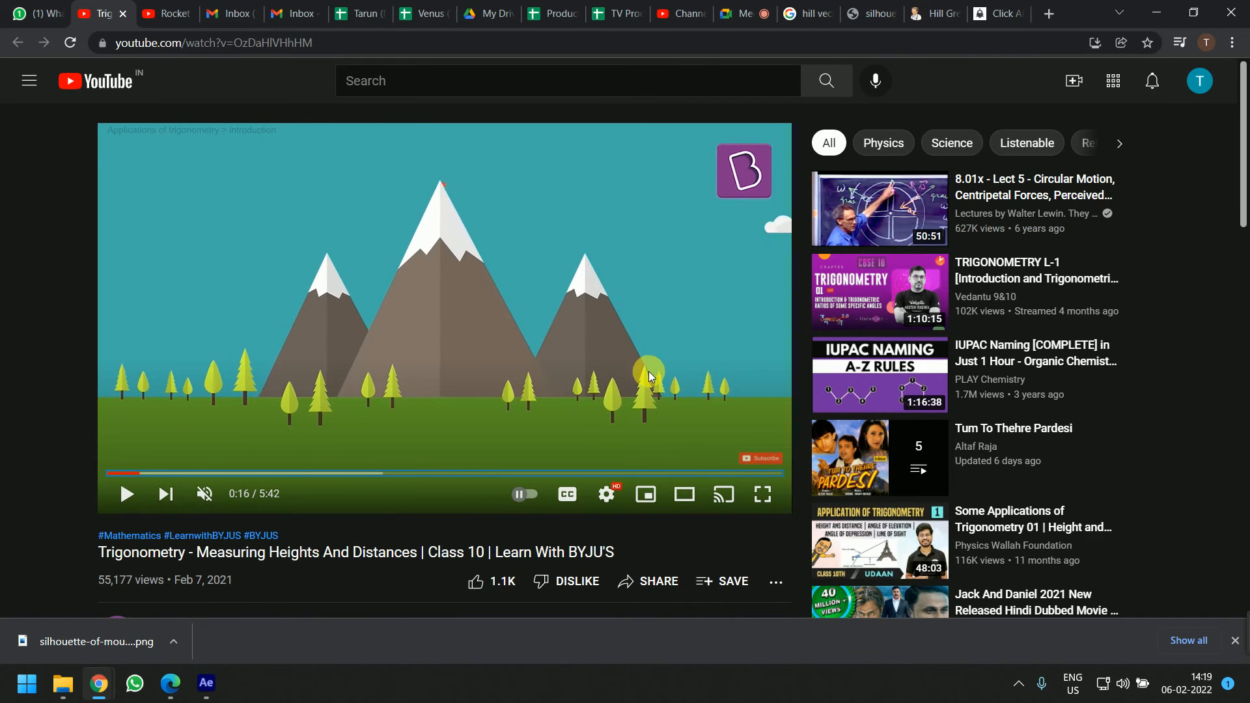
key(alt+Tab)
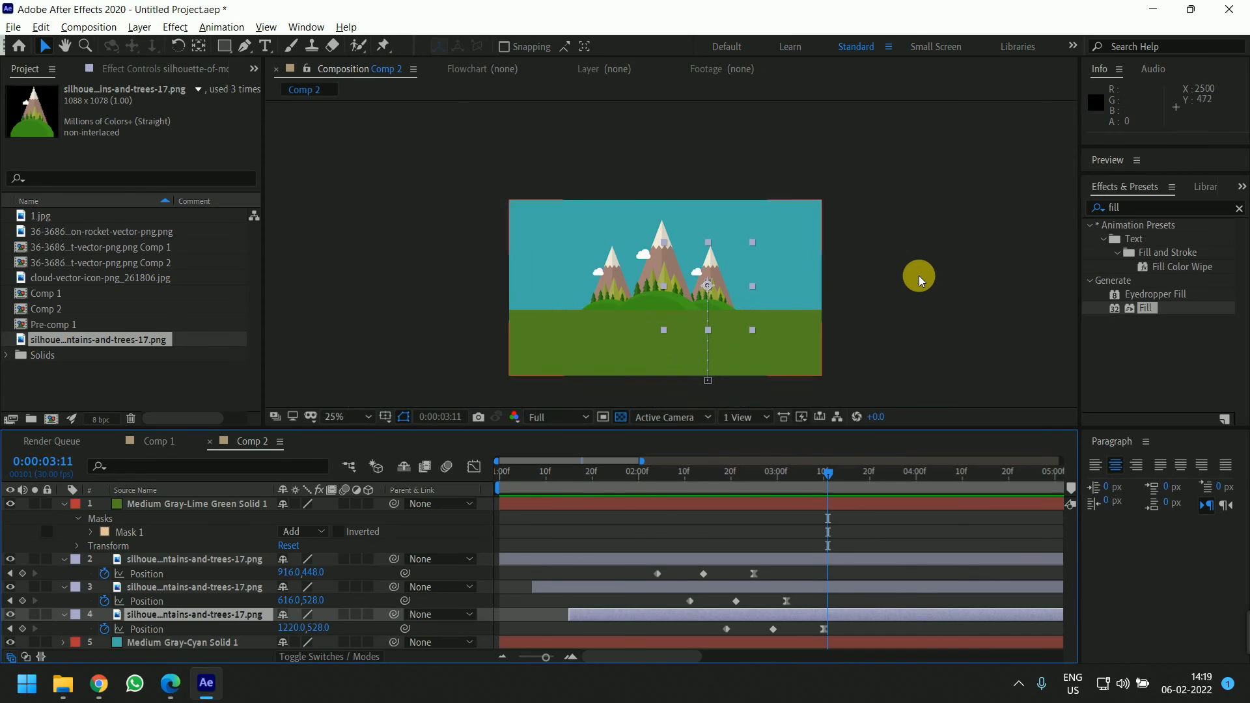
click(823, 520)
drag(824, 475, 582, 498)
key(space)
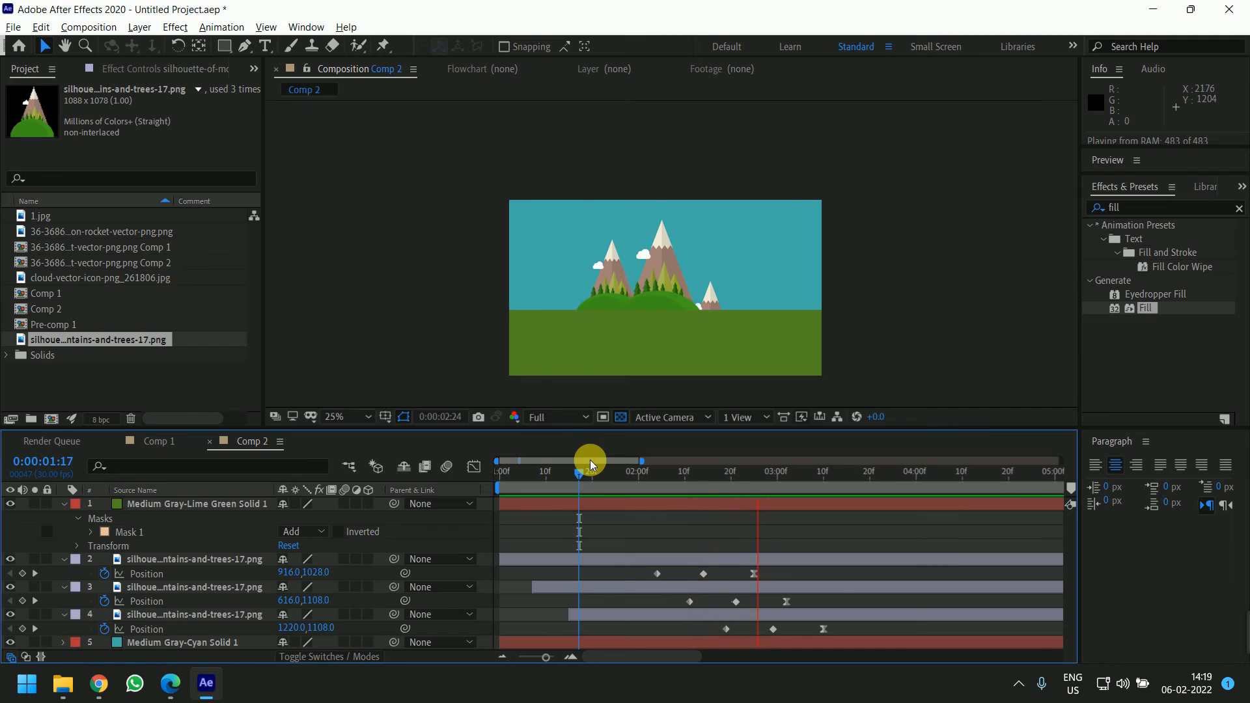
key(space)
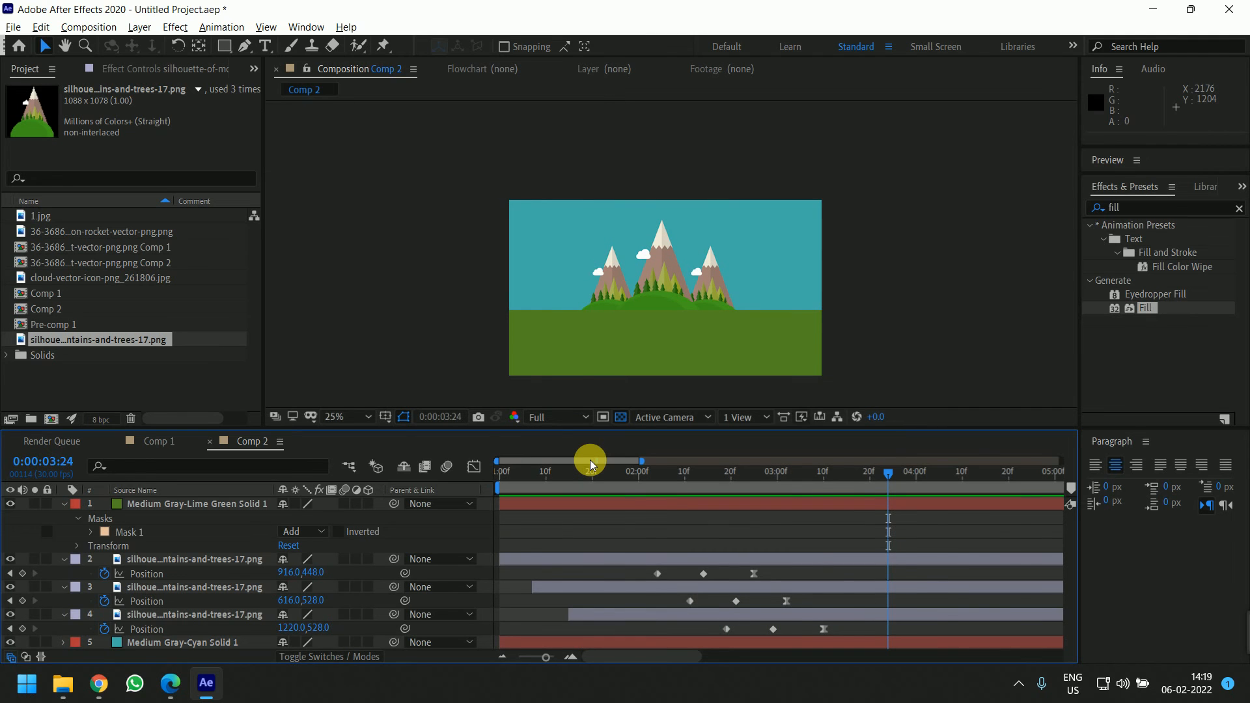
key(alt+Tab)
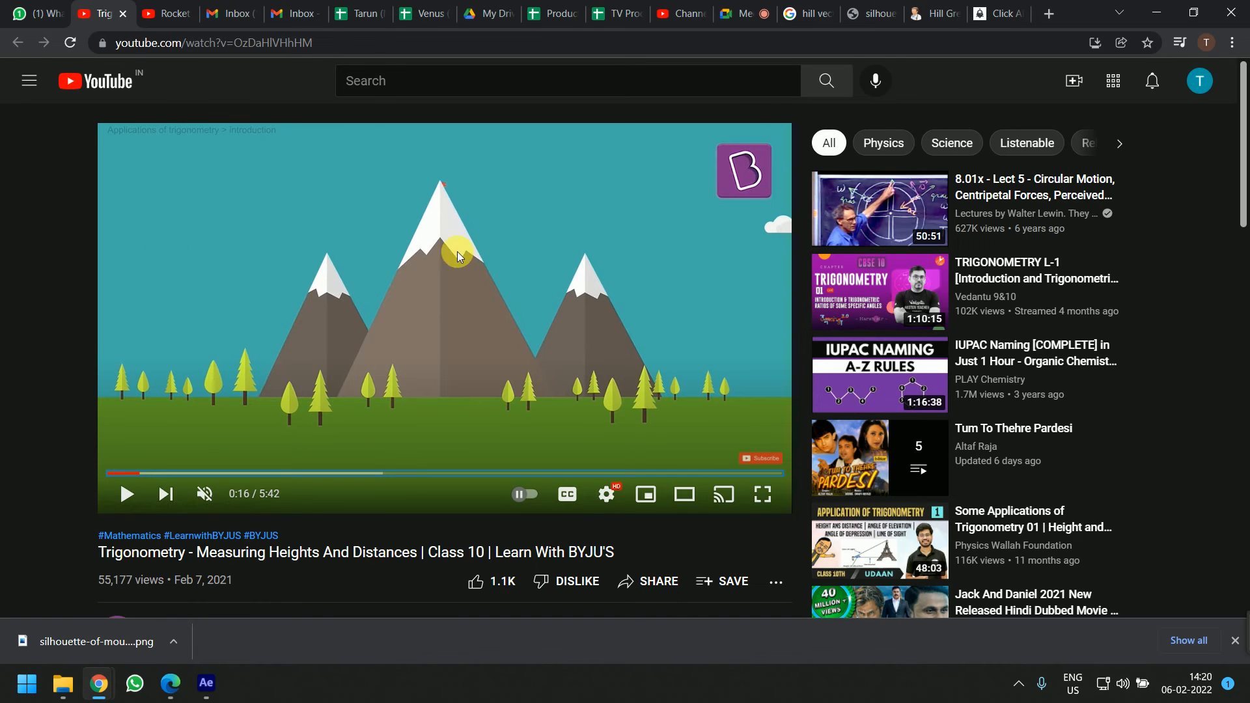
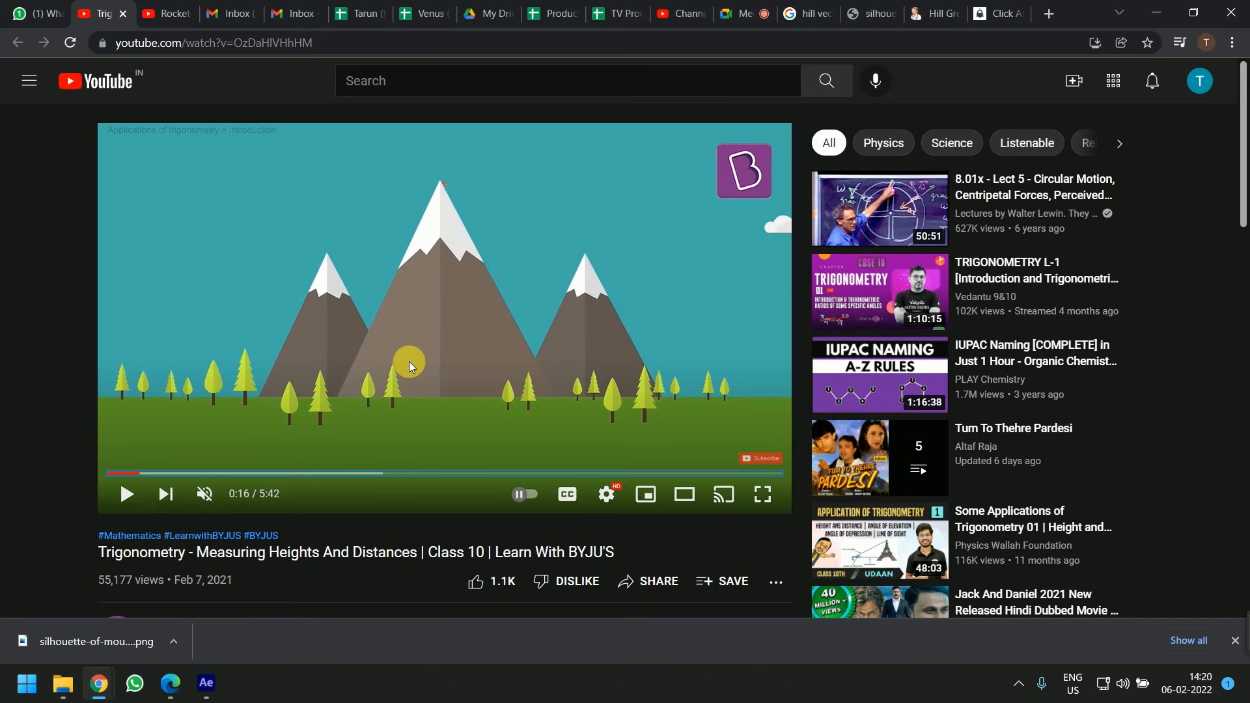
Compare the composition with the reference video's transition from the mountain scene to the next scene
key(alt+Tab)
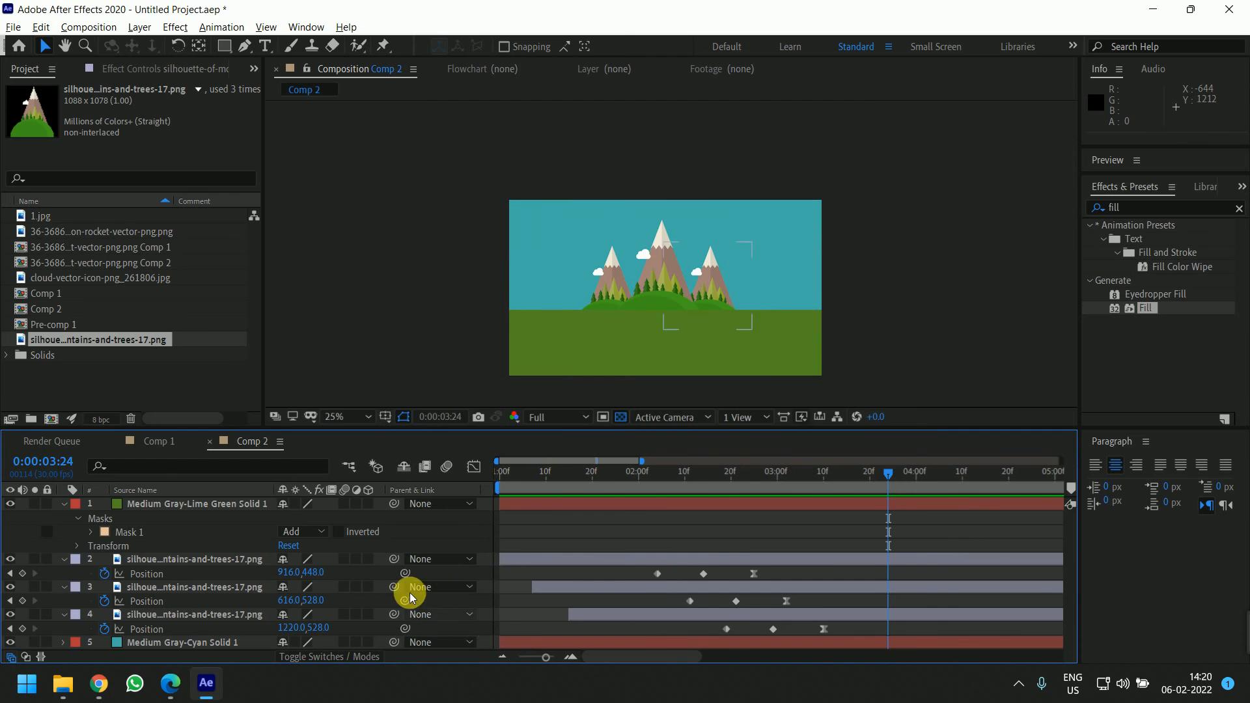
click(158, 507)
click(64, 504)
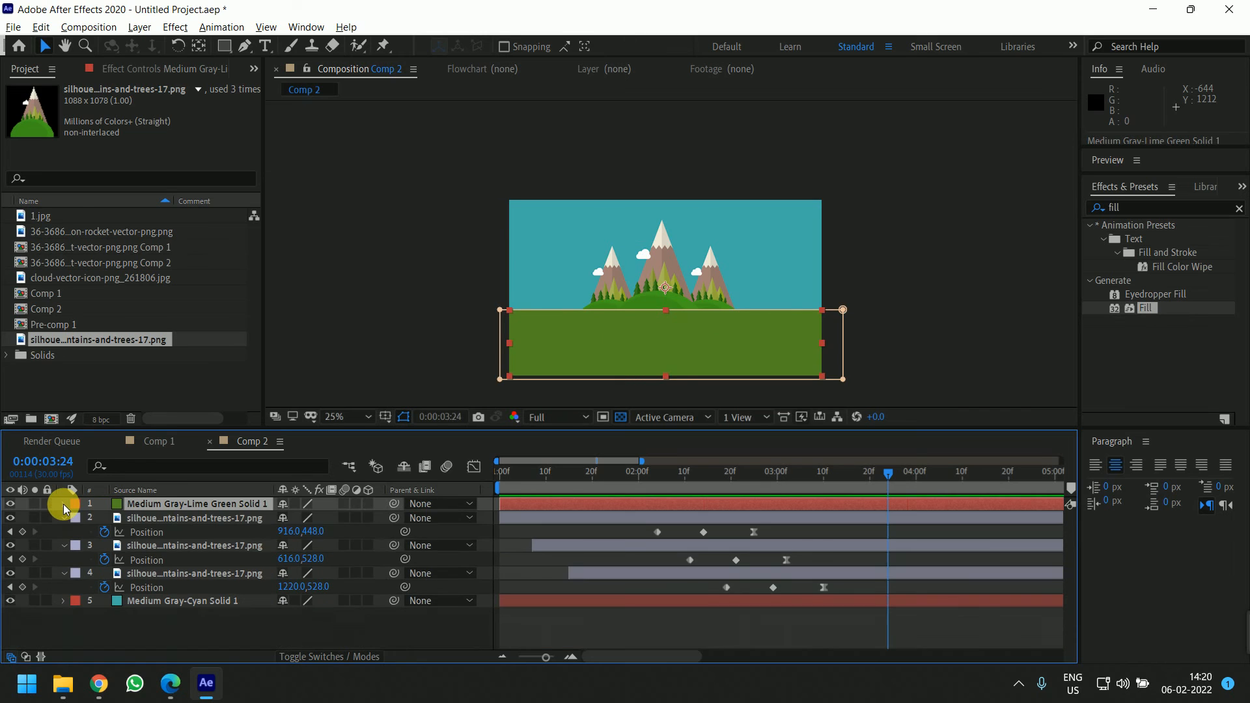
click(63, 504)
click(79, 546)
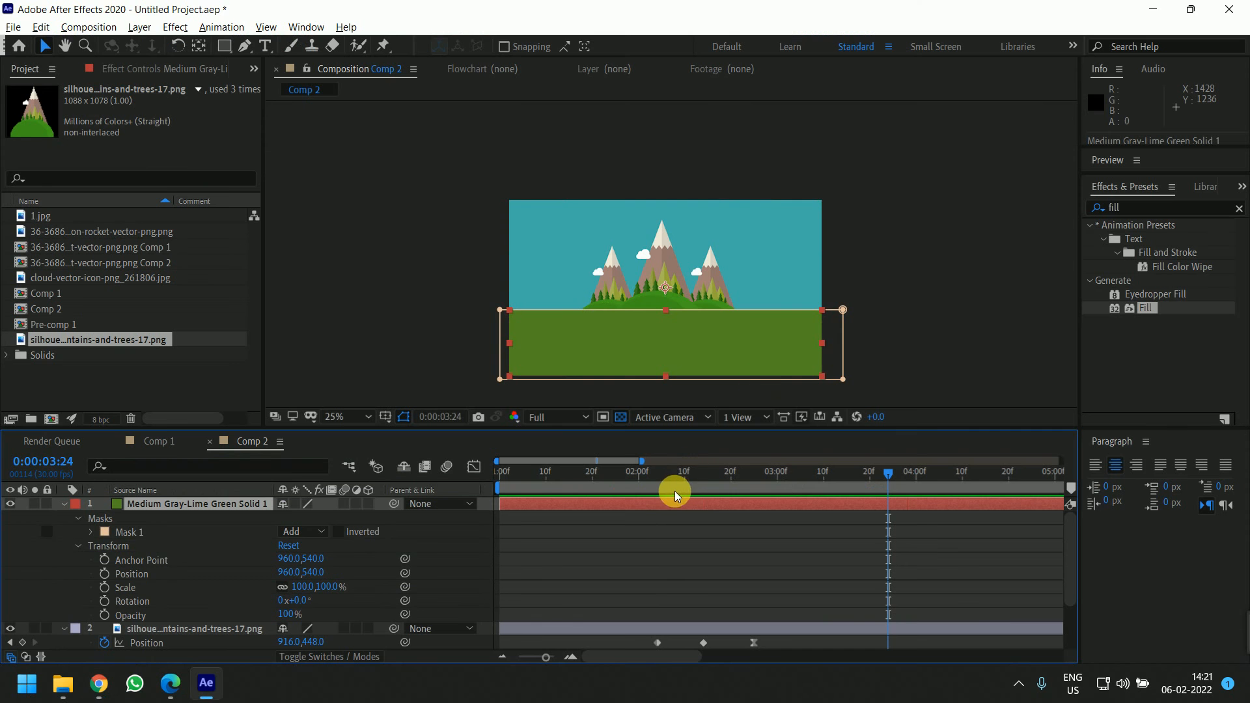
drag(709, 479, 505, 480)
key(space)
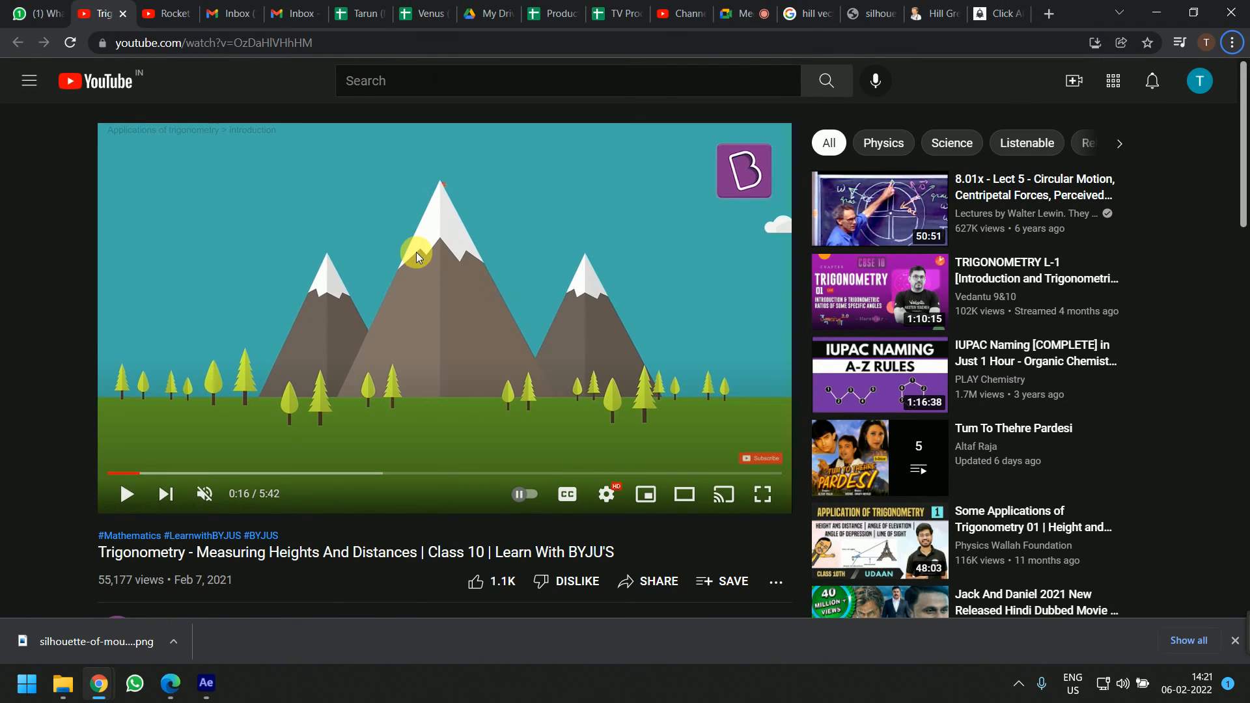
click(415, 252)
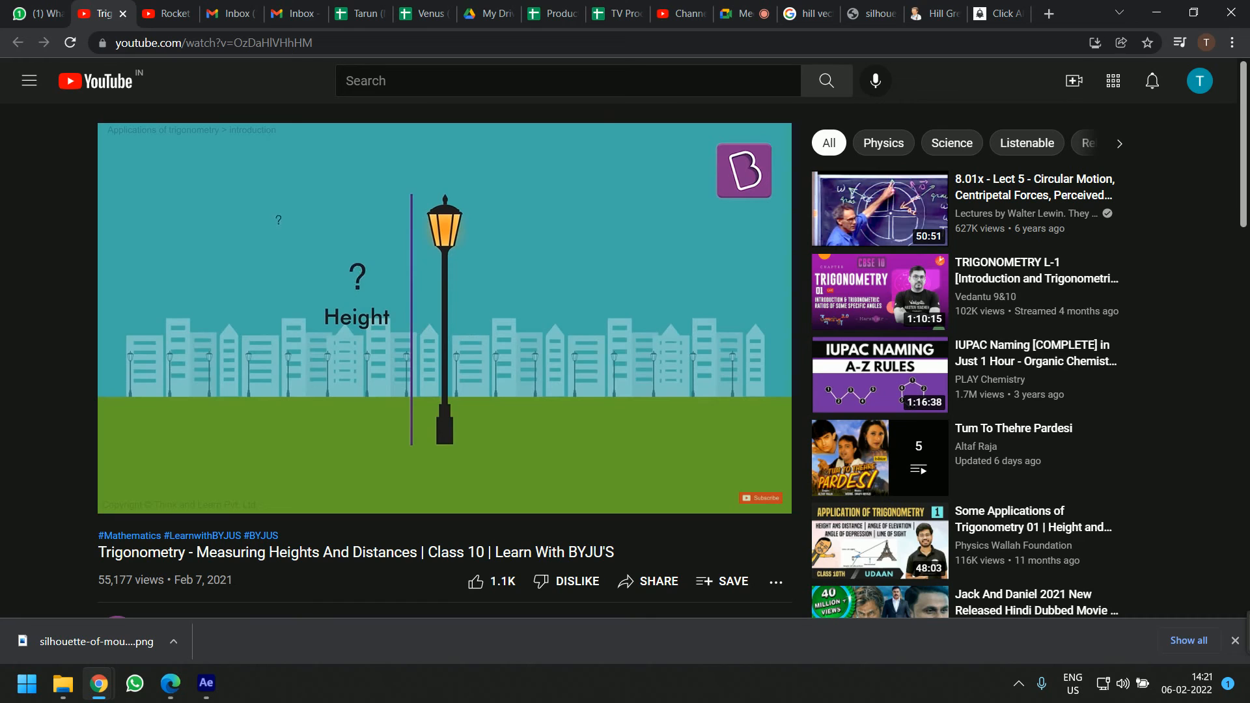
click(475, 252)
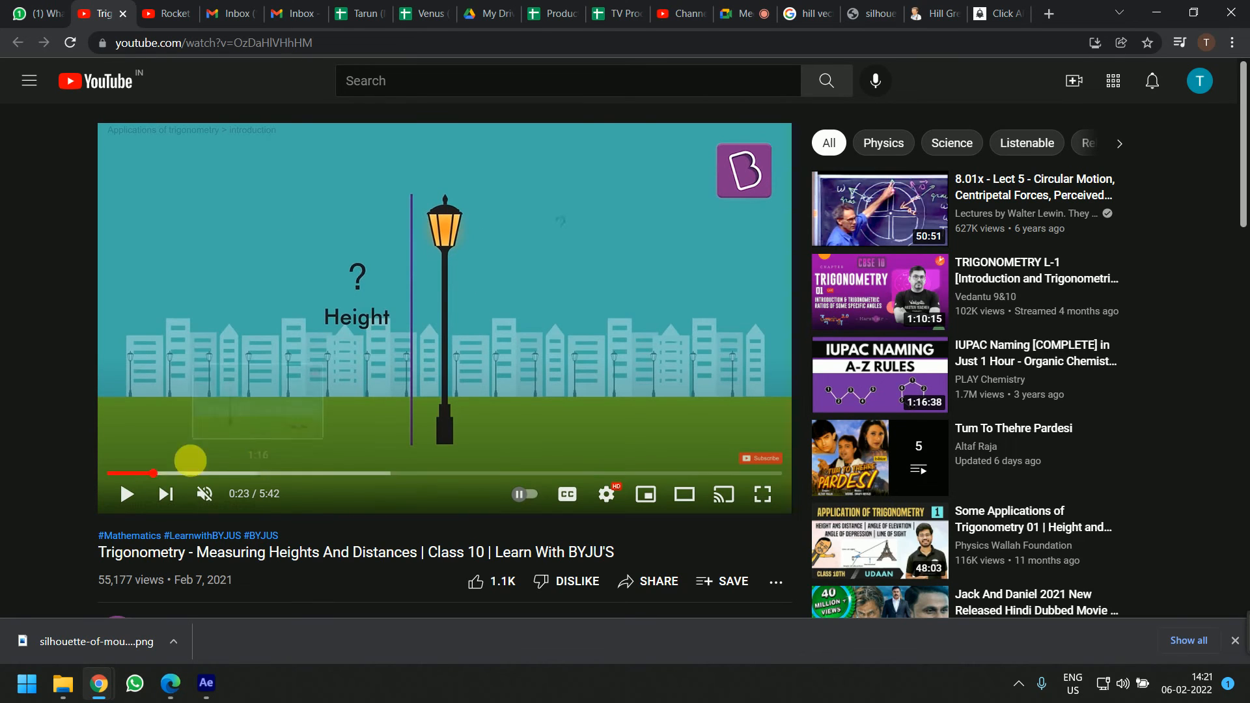
click(146, 474)
key(space)
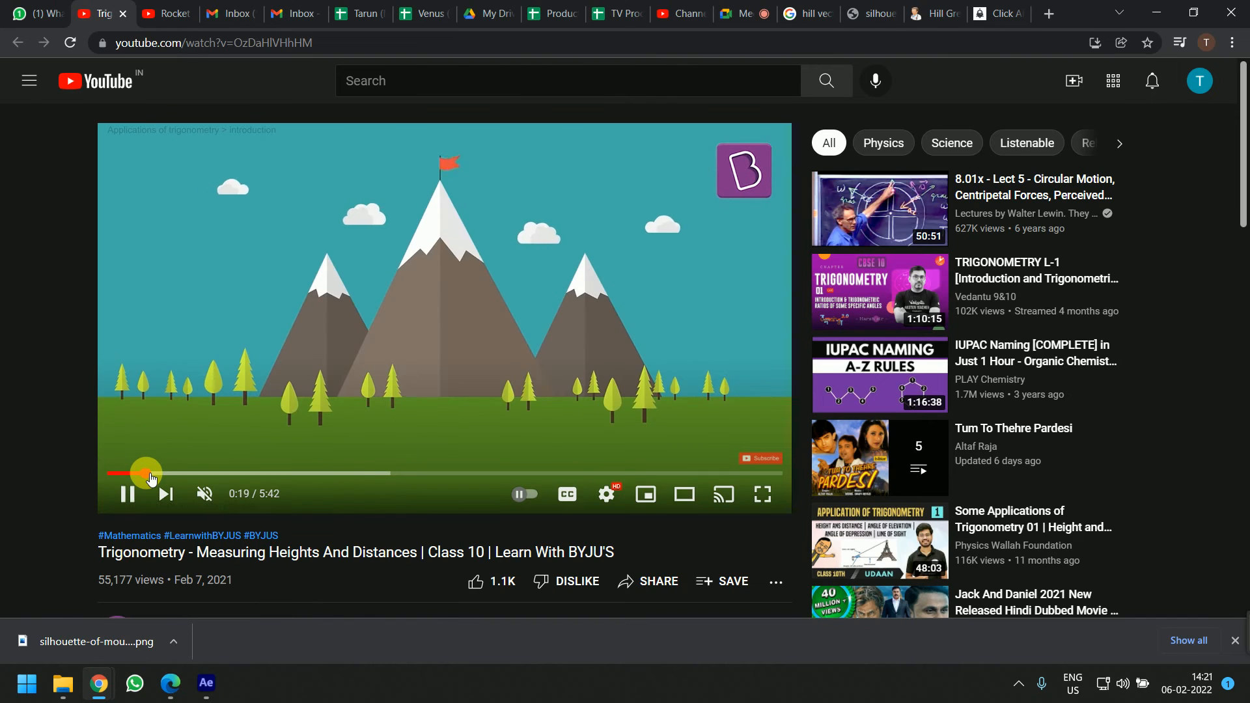
key(space)
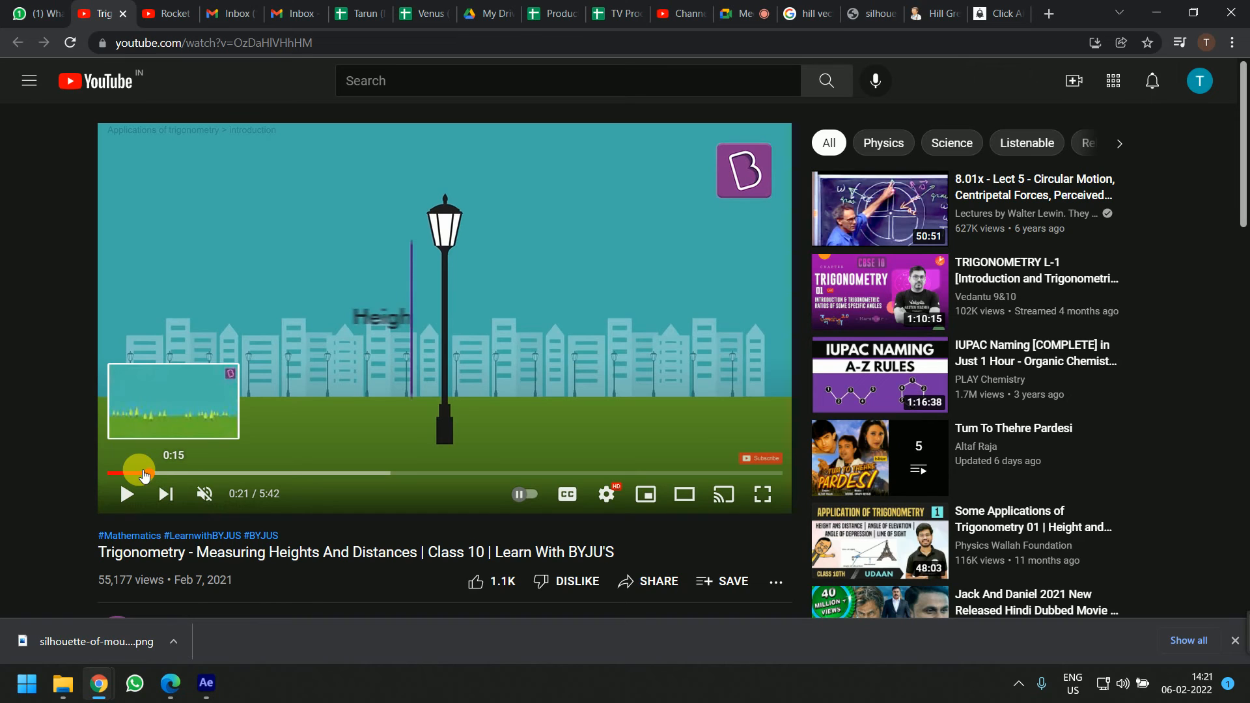
click(454, 248)
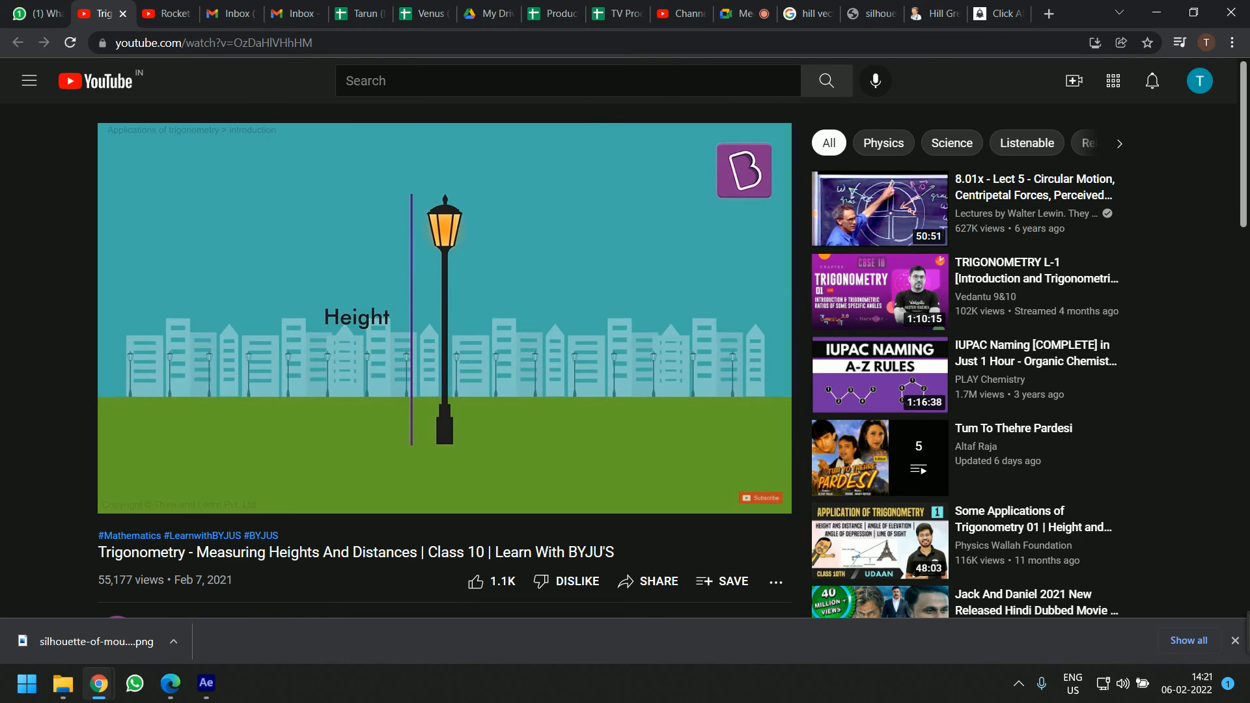
click(454, 249)
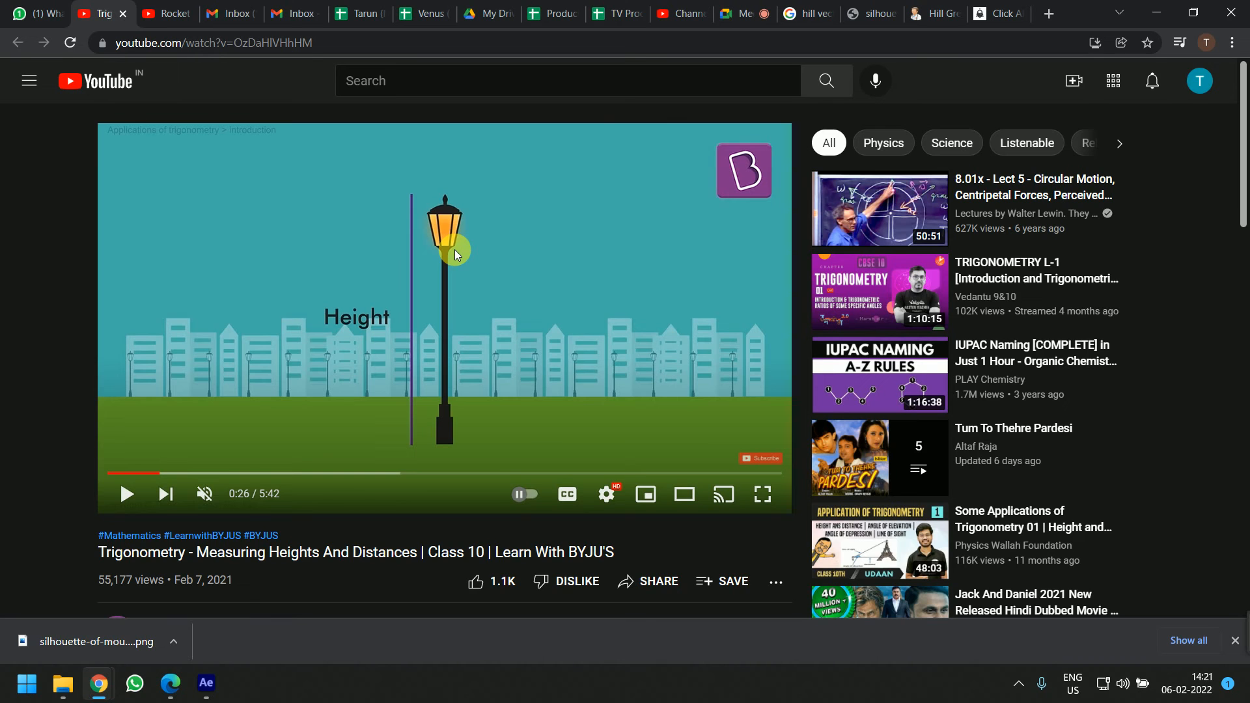
Add a new solid layer above the scene, coloured deep magenta 5D0076
key(alt+Tab)
click(644, 607)
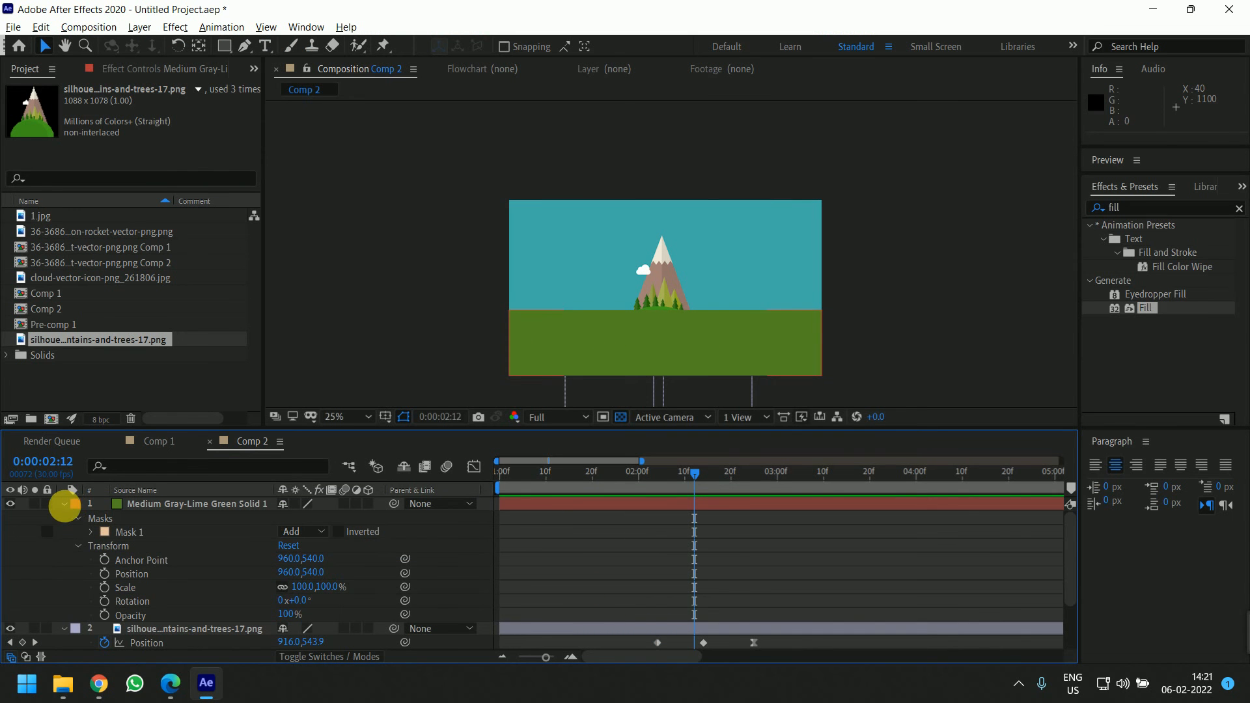
click(64, 505)
right_click(140, 637)
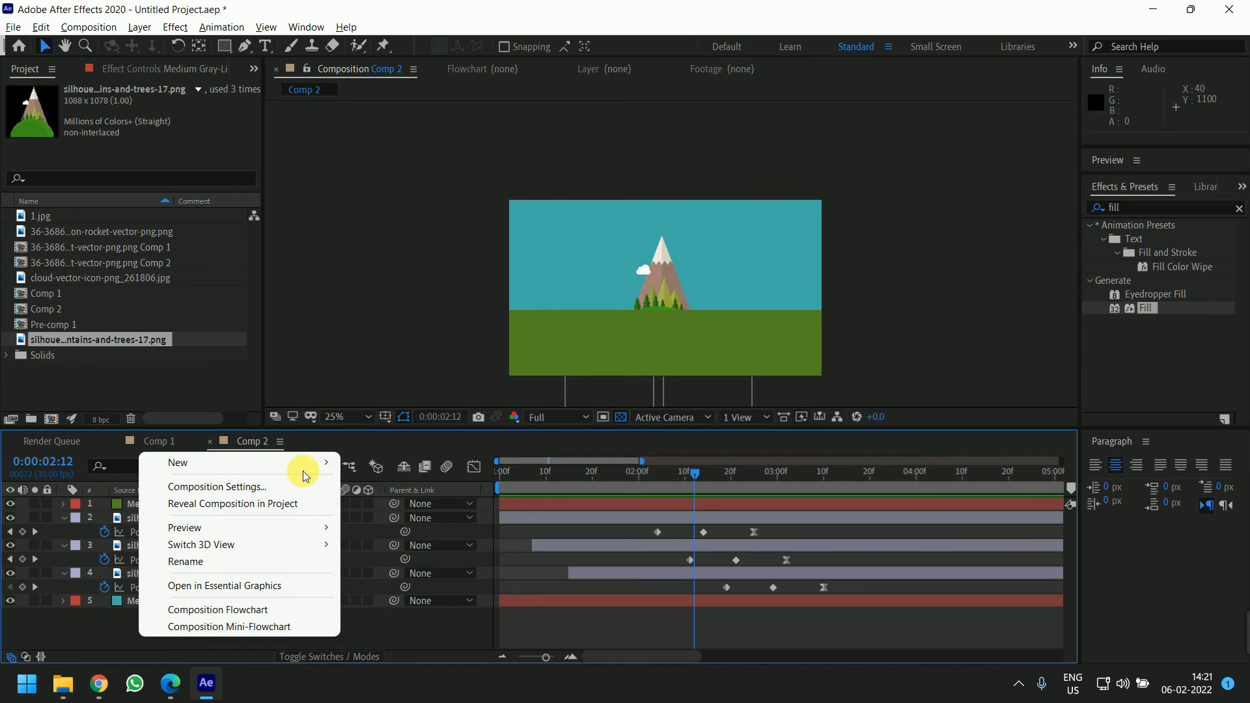
mouse_move(311, 464)
click(408, 507)
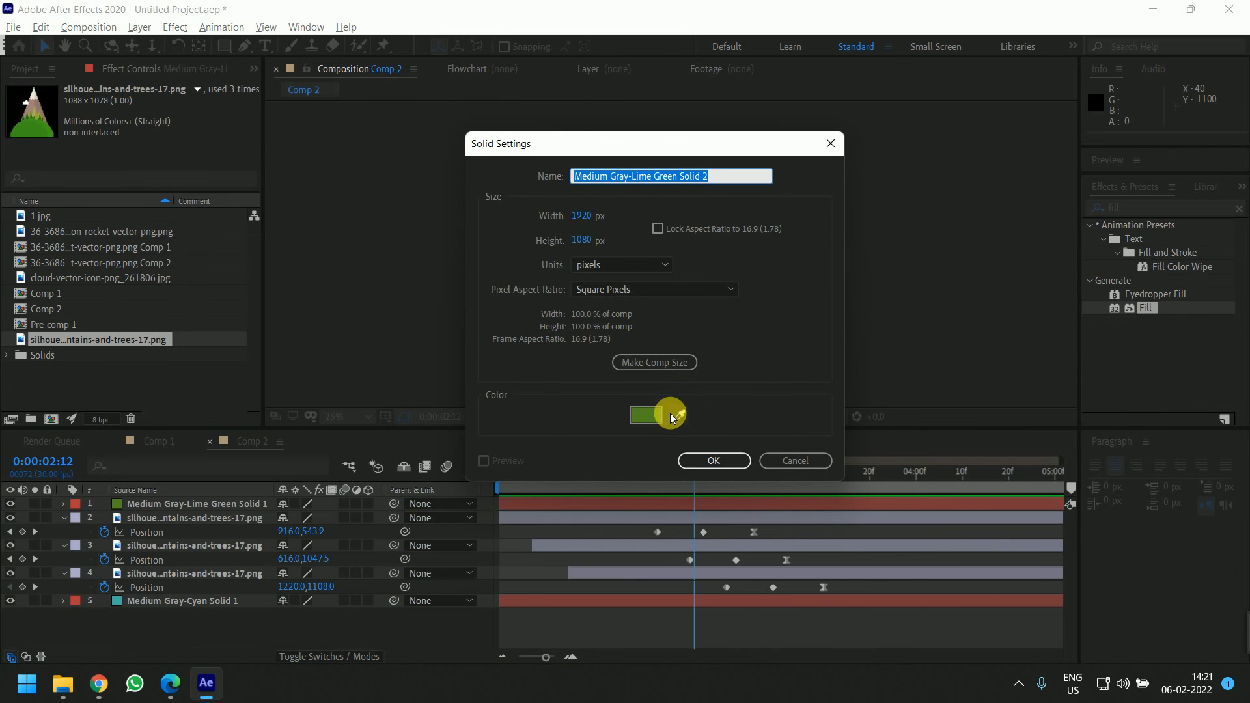
click(669, 415)
click(659, 347)
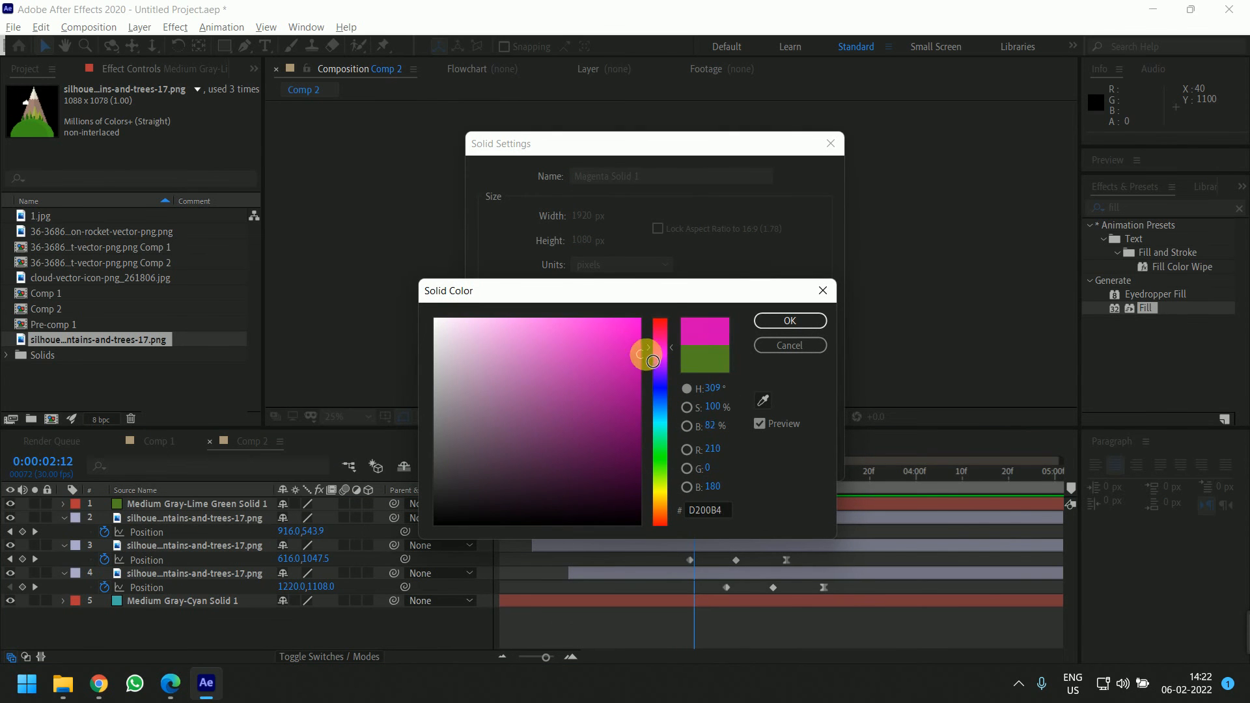
mouse_move(646, 355)
mouse_down()
mouse_move(645, 365)
mouse_move(661, 360)
mouse_up()
drag(640, 367, 659, 429)
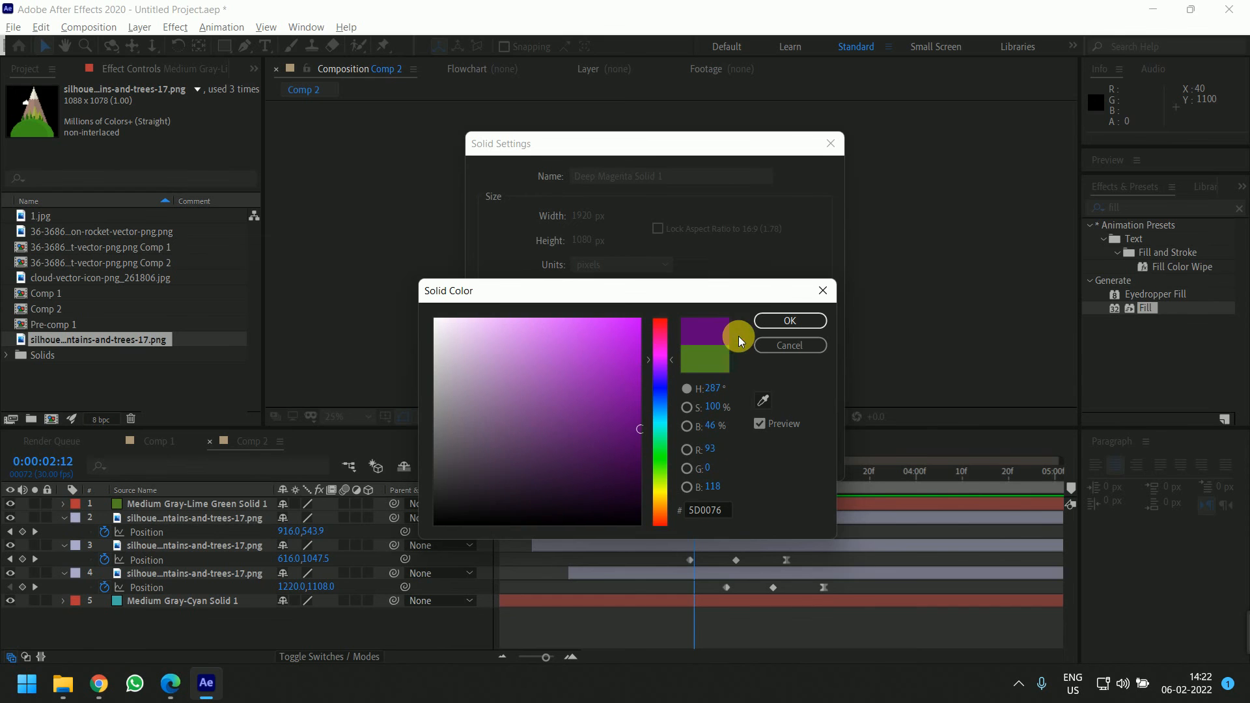
click(789, 320)
click(708, 459)
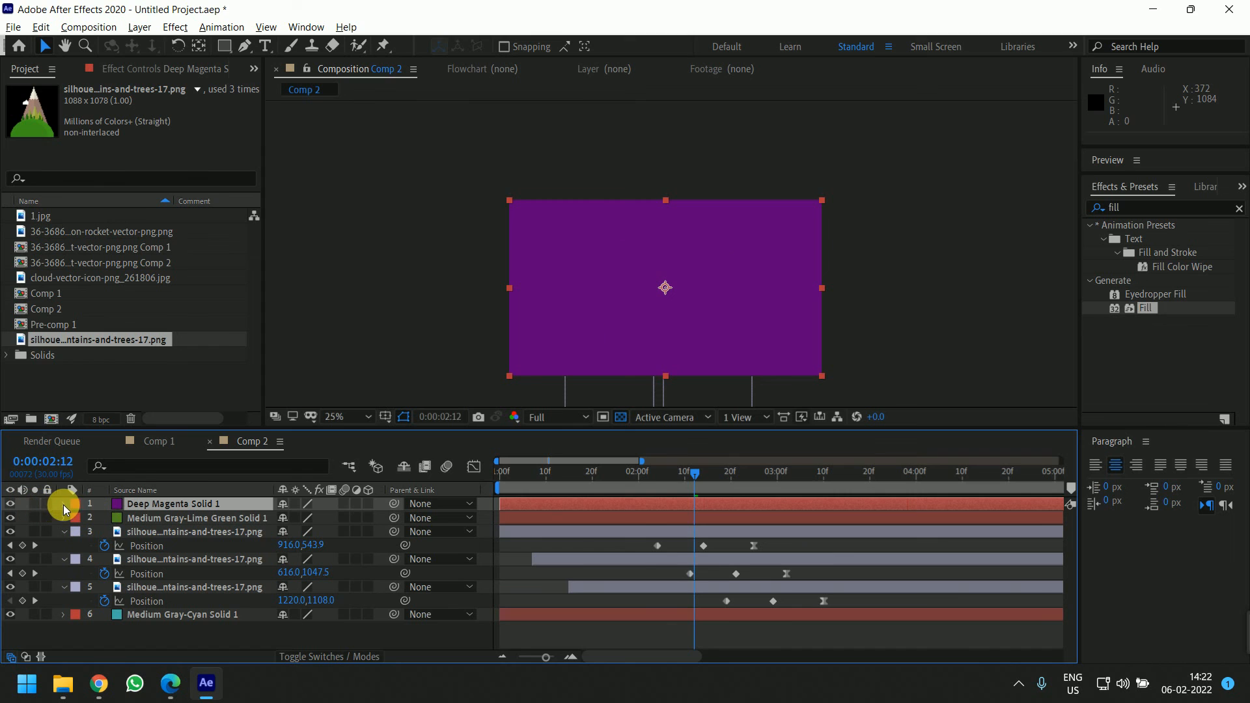
Keyframe the magenta solid's Position to slide in from 2880,540 off the right edge to 960,540, and preview
key(p)
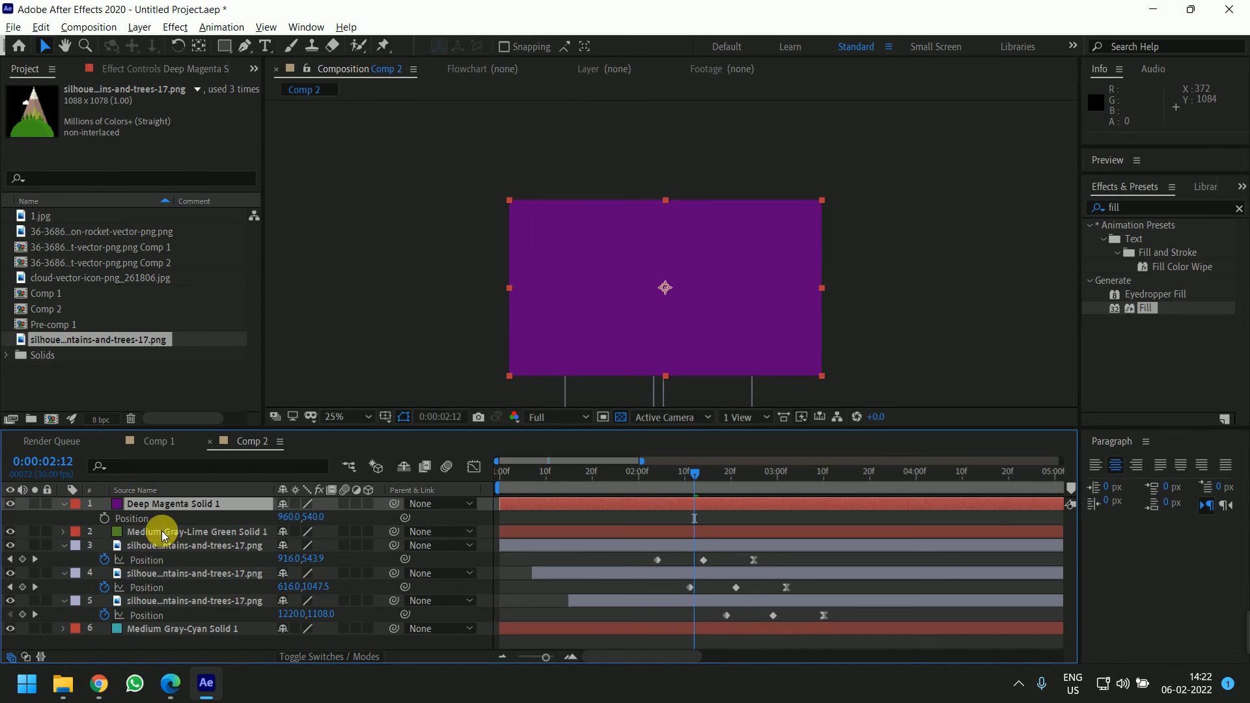
click(104, 518)
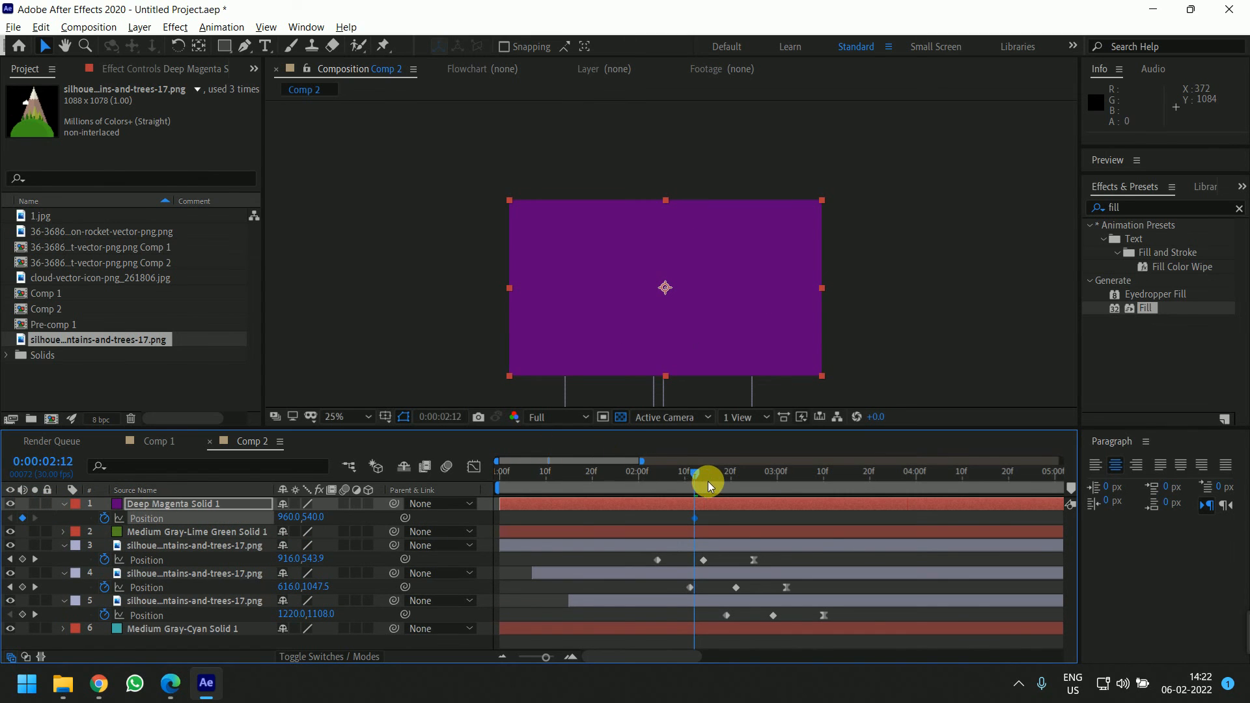
drag(694, 477, 676, 474)
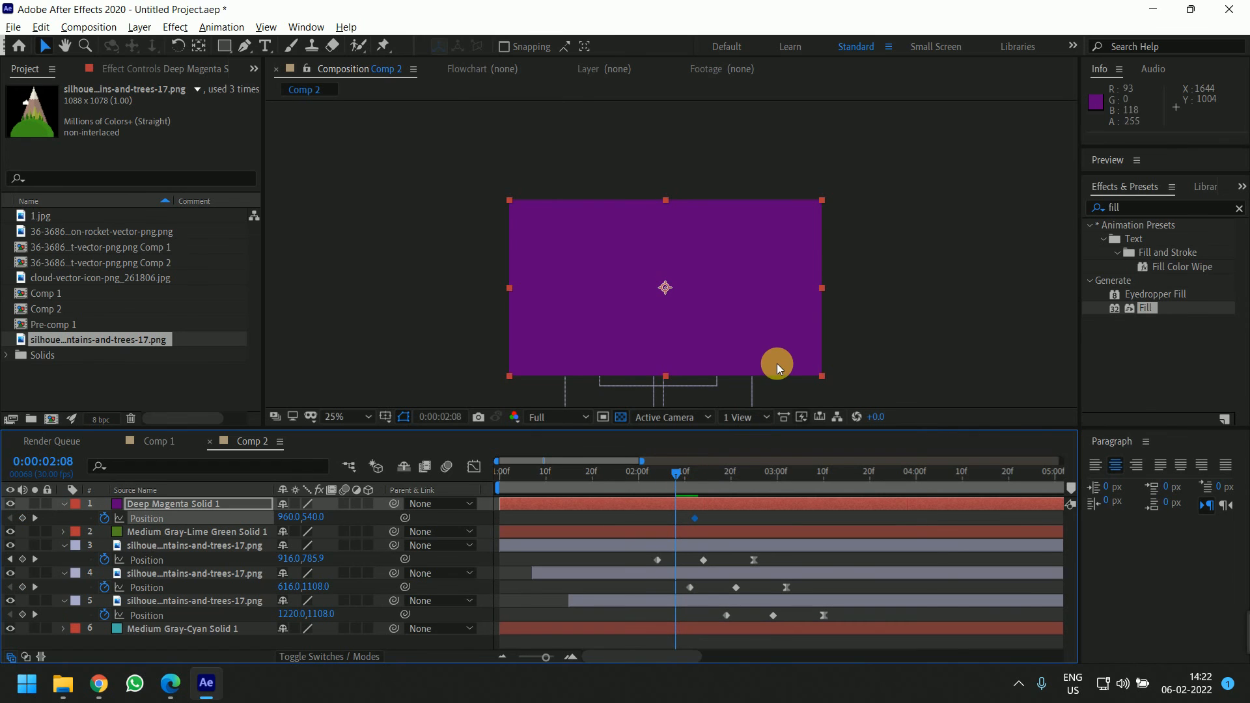
drag(771, 363, 776, 364)
key(shift+Right)
key(shift+Right)
key(shift+Right)
key(shift+Right)
key(shift+Right)
key(shift+Right)
key(shift+Right)
key(shift+Right)
key(shift+Right)
key(shift+Right)
key(shift+Right)
key(shift+Right)
key(shift+Right)
key(shift+Right)
key(shift+Right)
key(shift+Right)
key(shift+Right)
key(shift+Right)
key(shift+Right)
key(shift+Right)
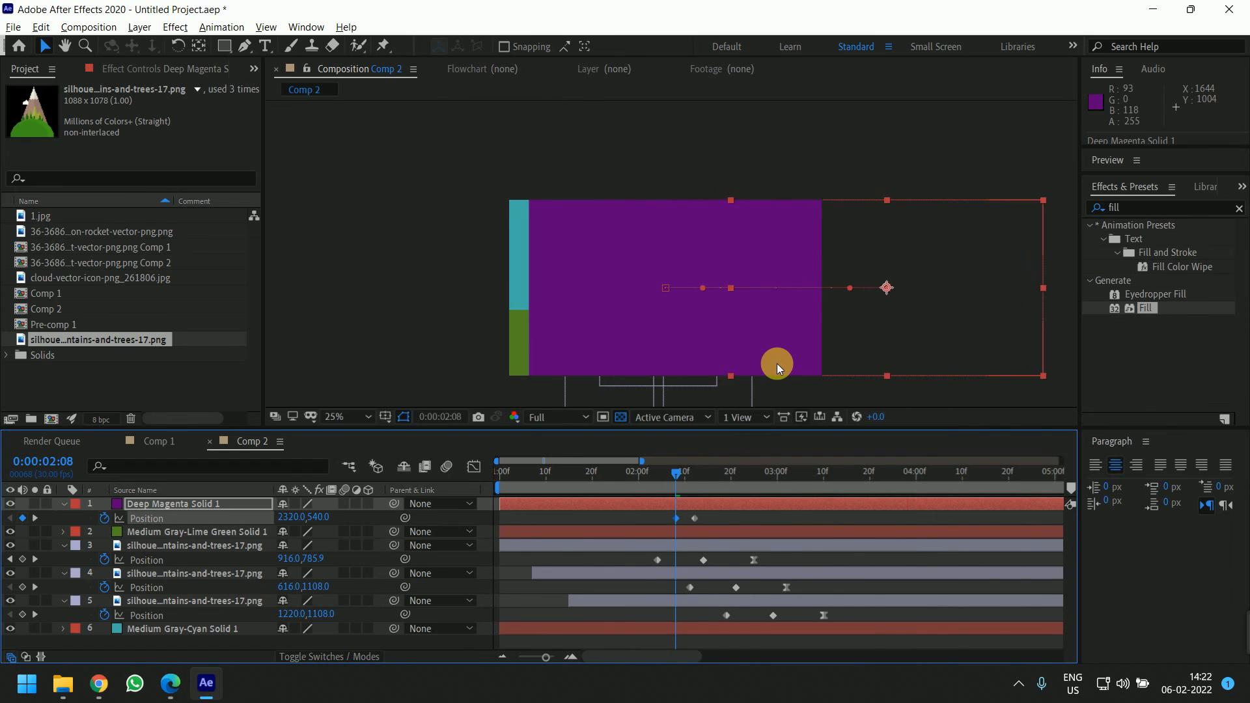
key(space)
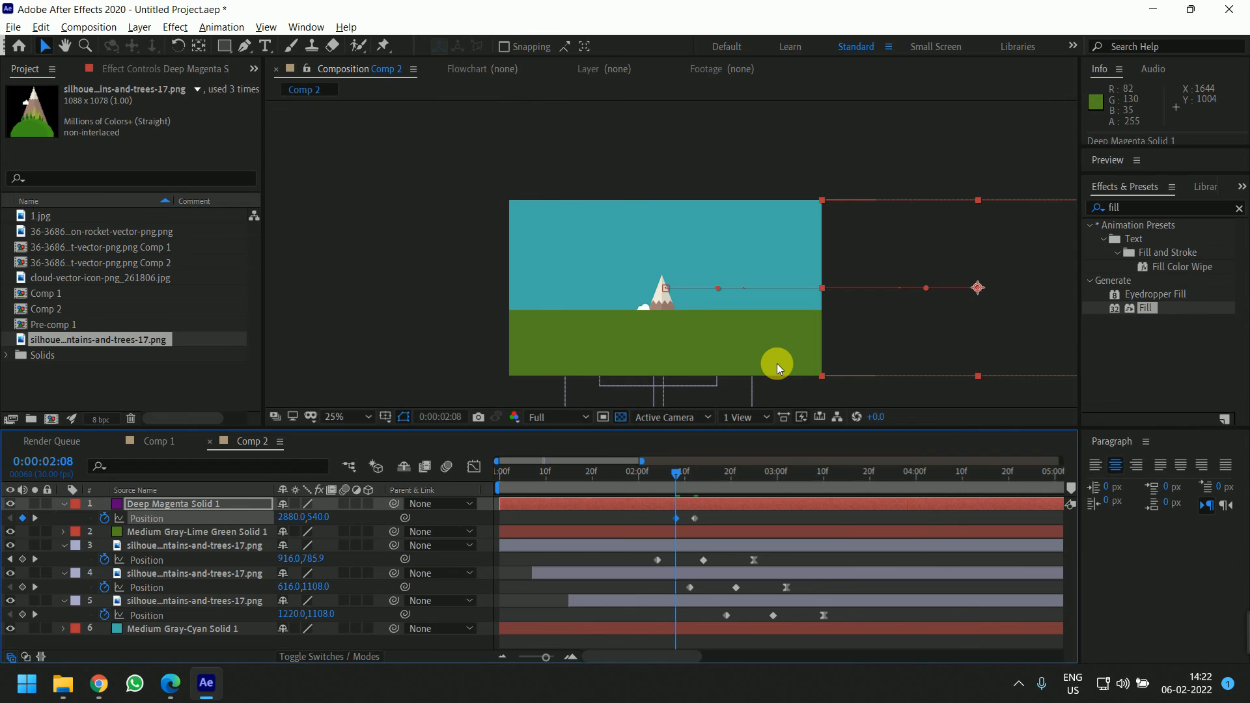
key(space)
Retime the magenta solid's slide-in to run from about 4:09 to 5:10 and preview it
drag(694, 519, 819, 518)
drag(779, 468, 631, 466)
key(space)
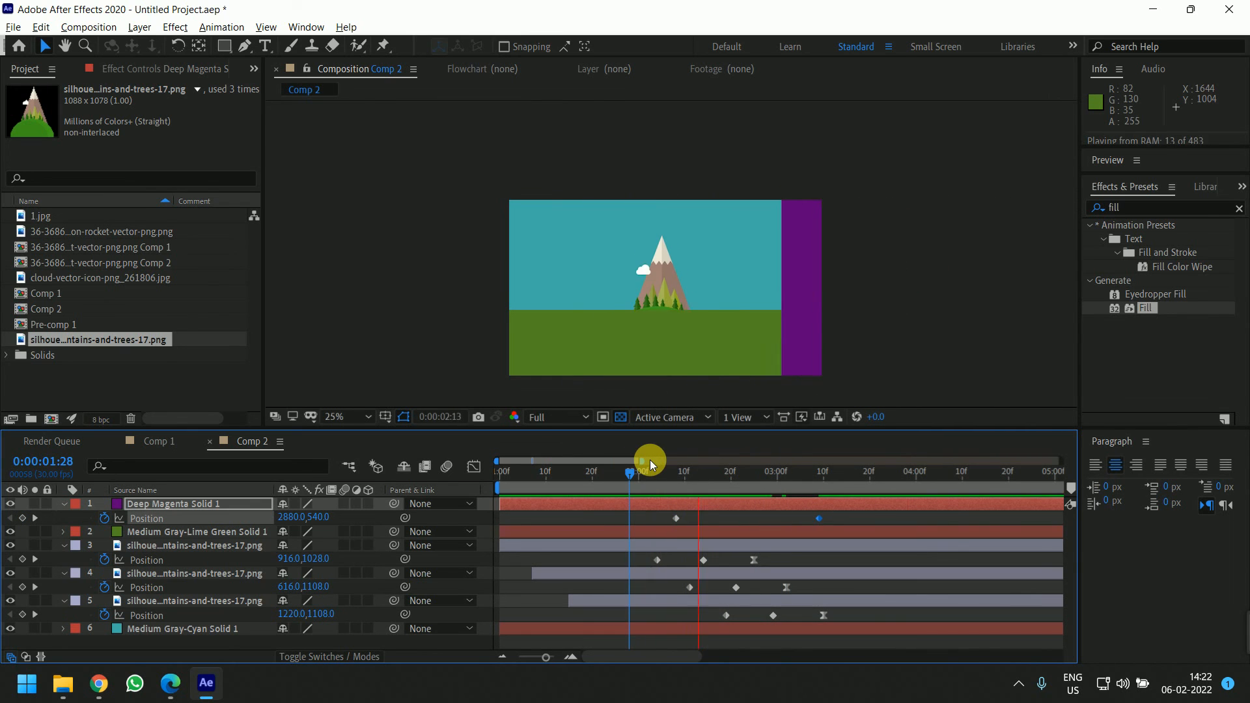
key(space)
drag(783, 502, 972, 517)
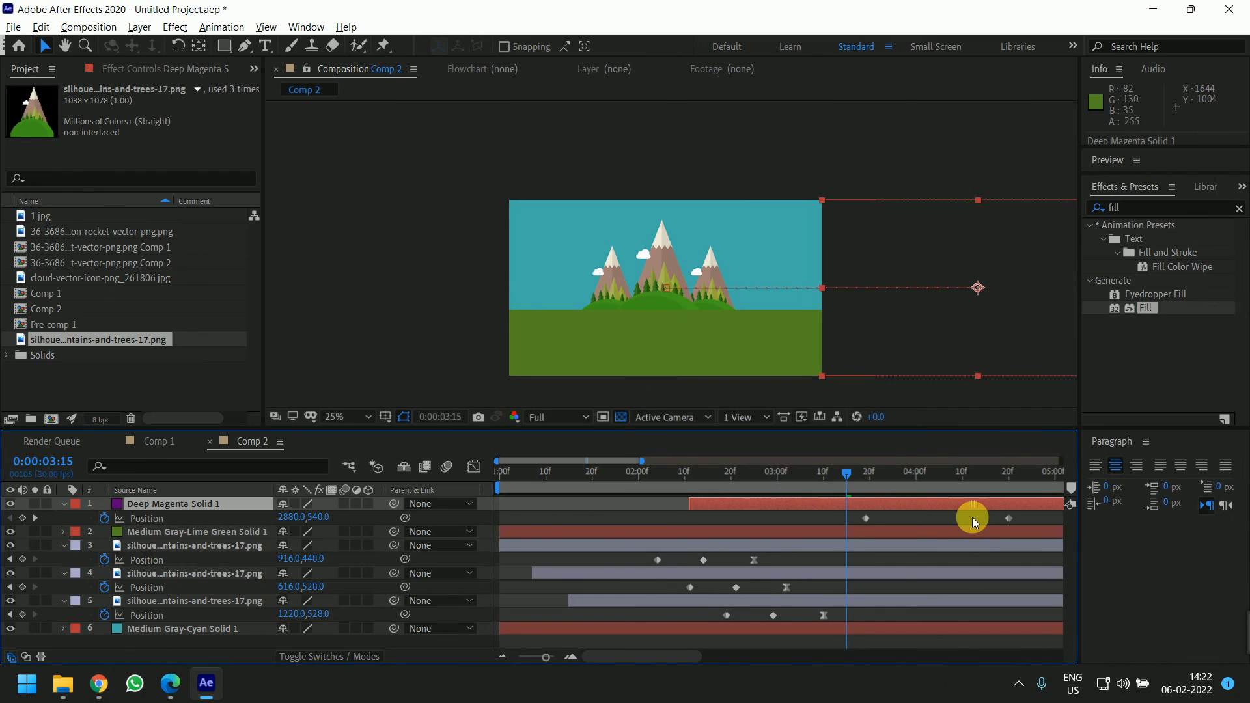
drag(862, 470, 768, 487)
key(space)
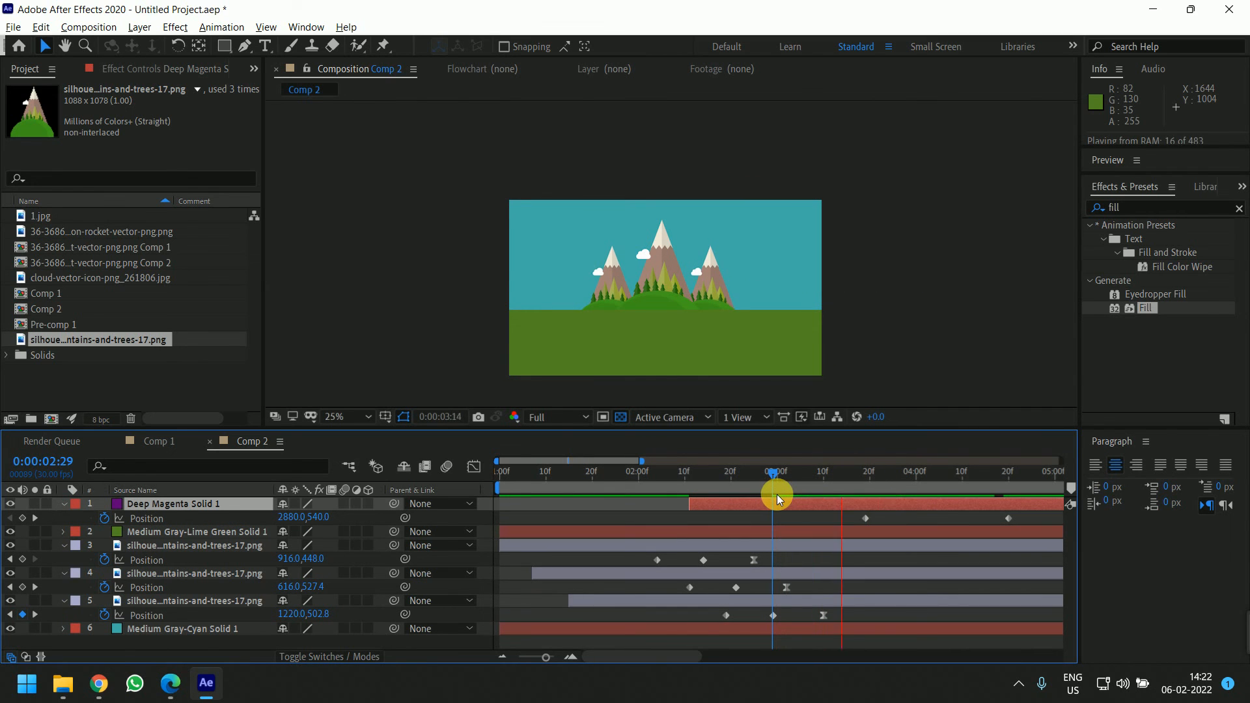
key(space)
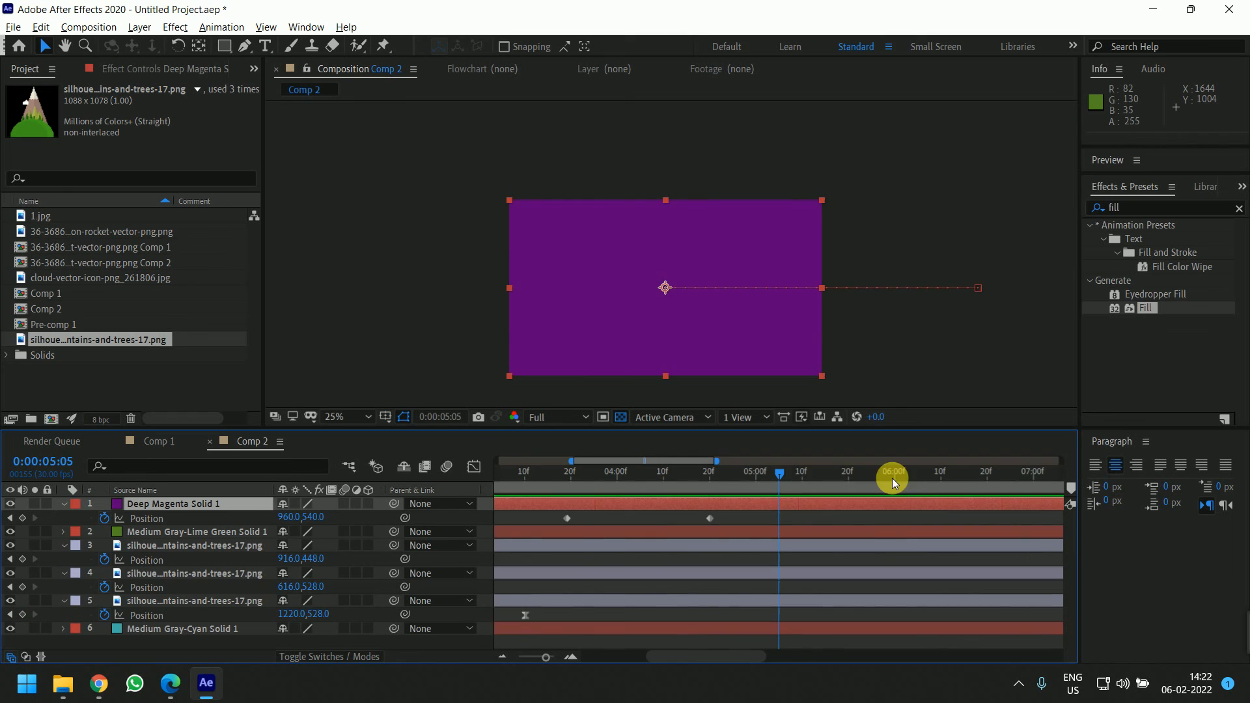
Pre-compose the ground, hill and sky layers beneath the magenta solid into one new composition
key(minus)
drag(773, 473, 748, 507)
click(689, 530)
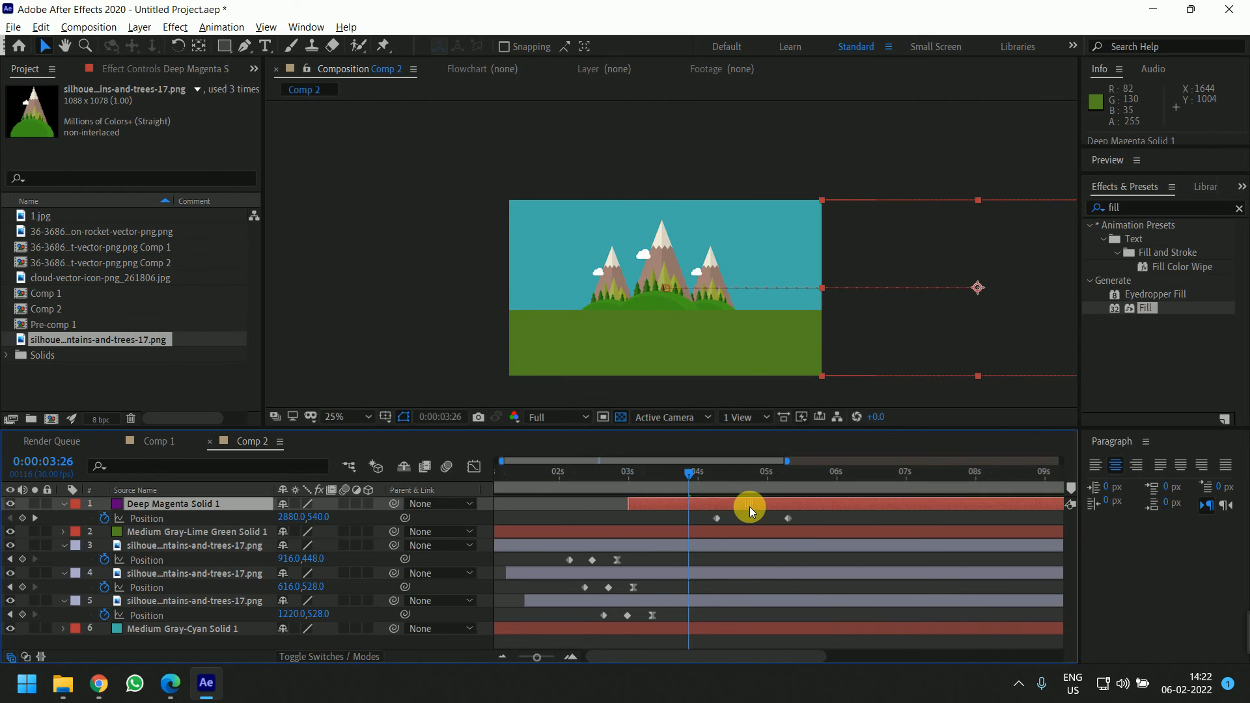
click(692, 531)
shift+click(702, 631)
key(ctrl+shift+c)
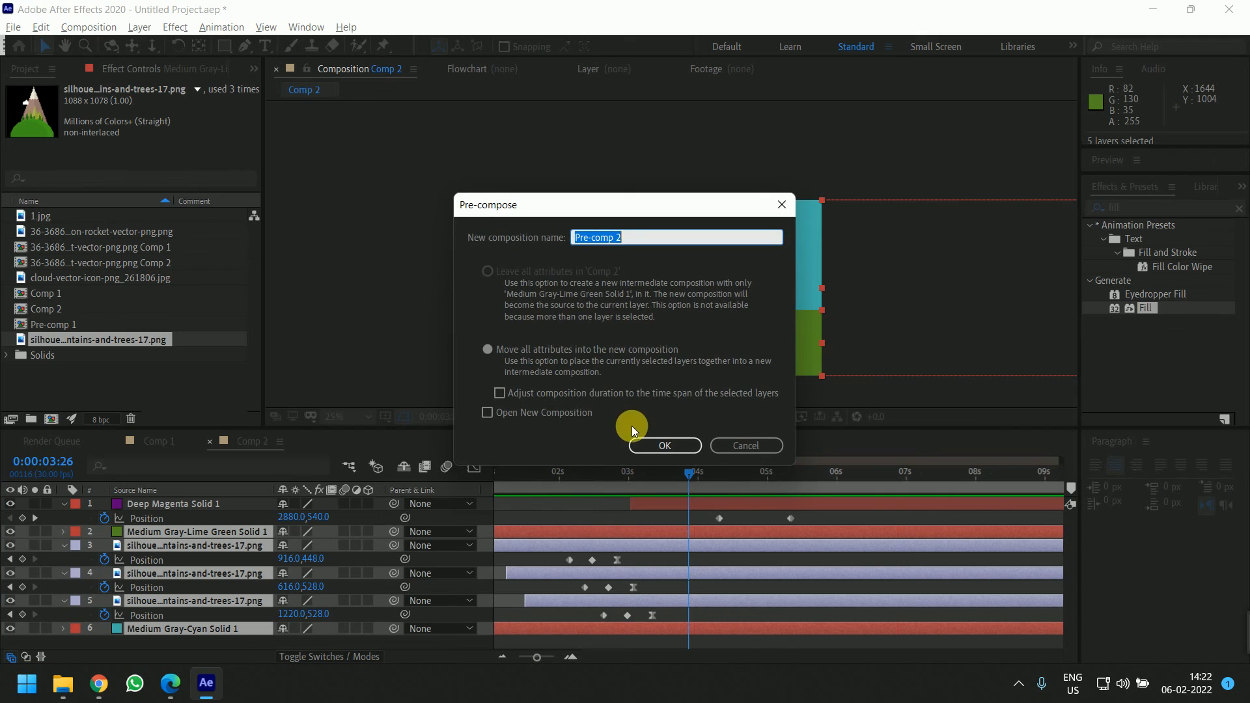
click(669, 445)
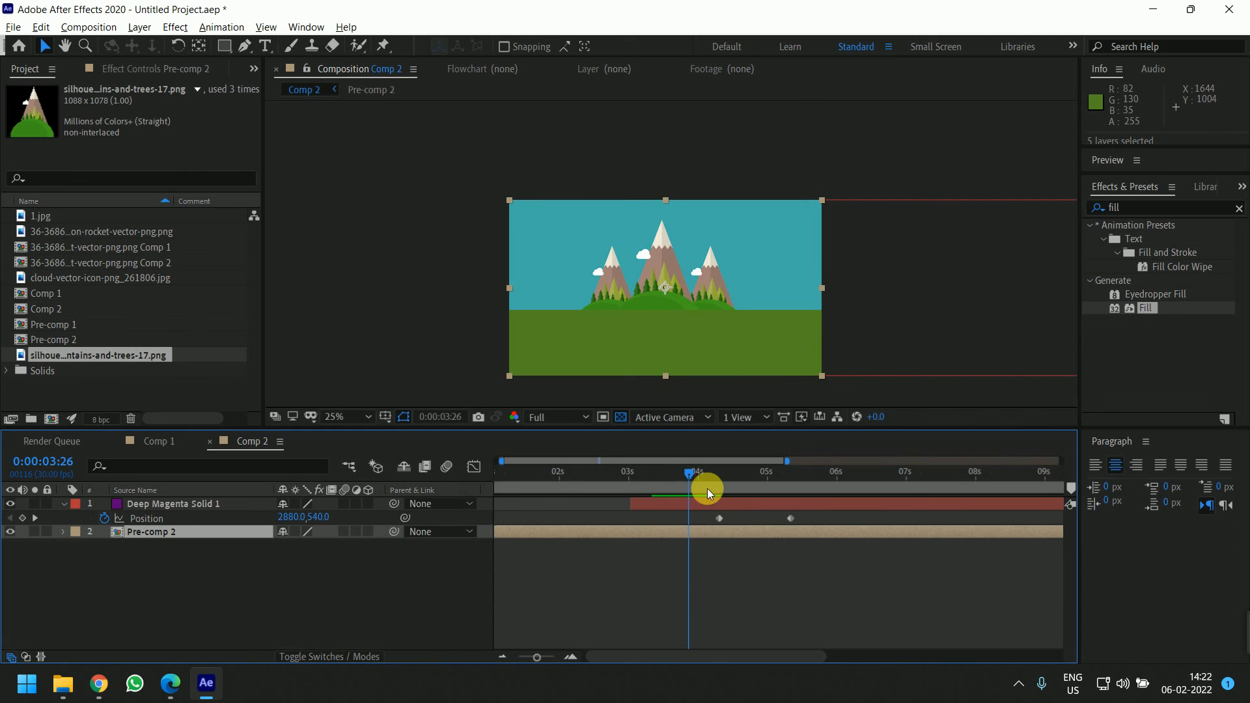
Keyframe the pre-comp's Position from 960,540 at 4:09 to -920,540 at 5:10 so the scene slides out left
drag(702, 478, 717, 479)
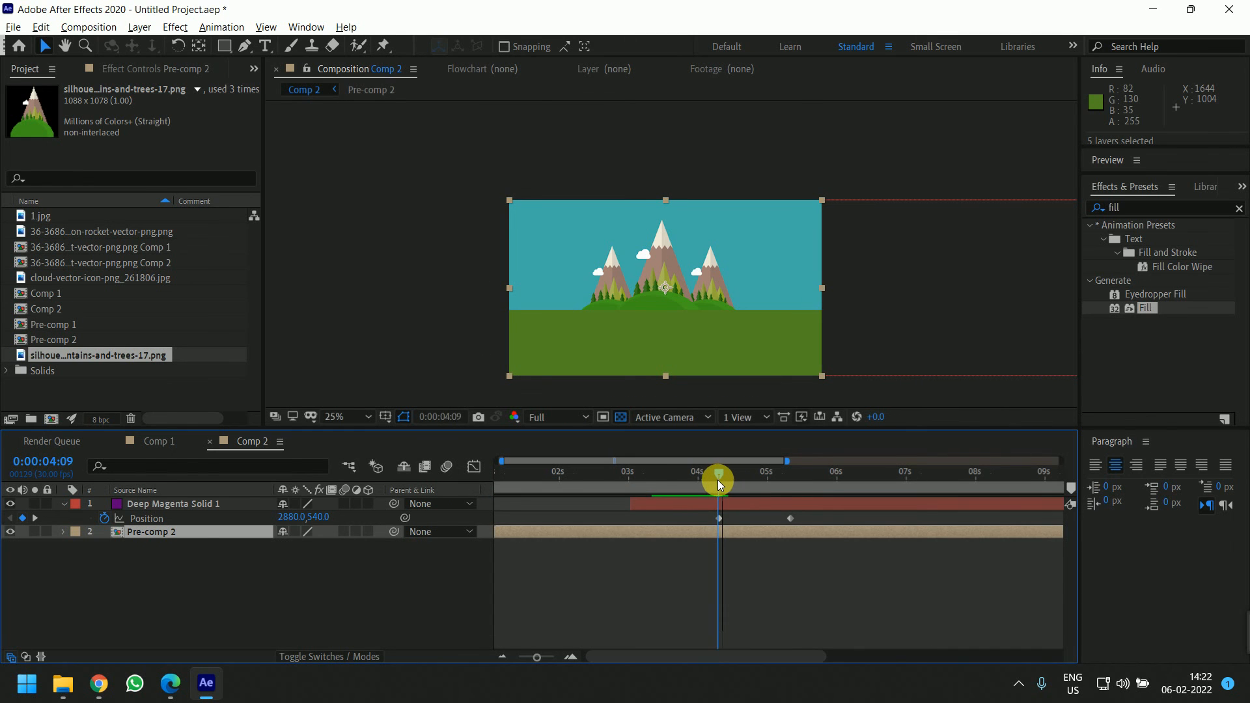
click(731, 536)
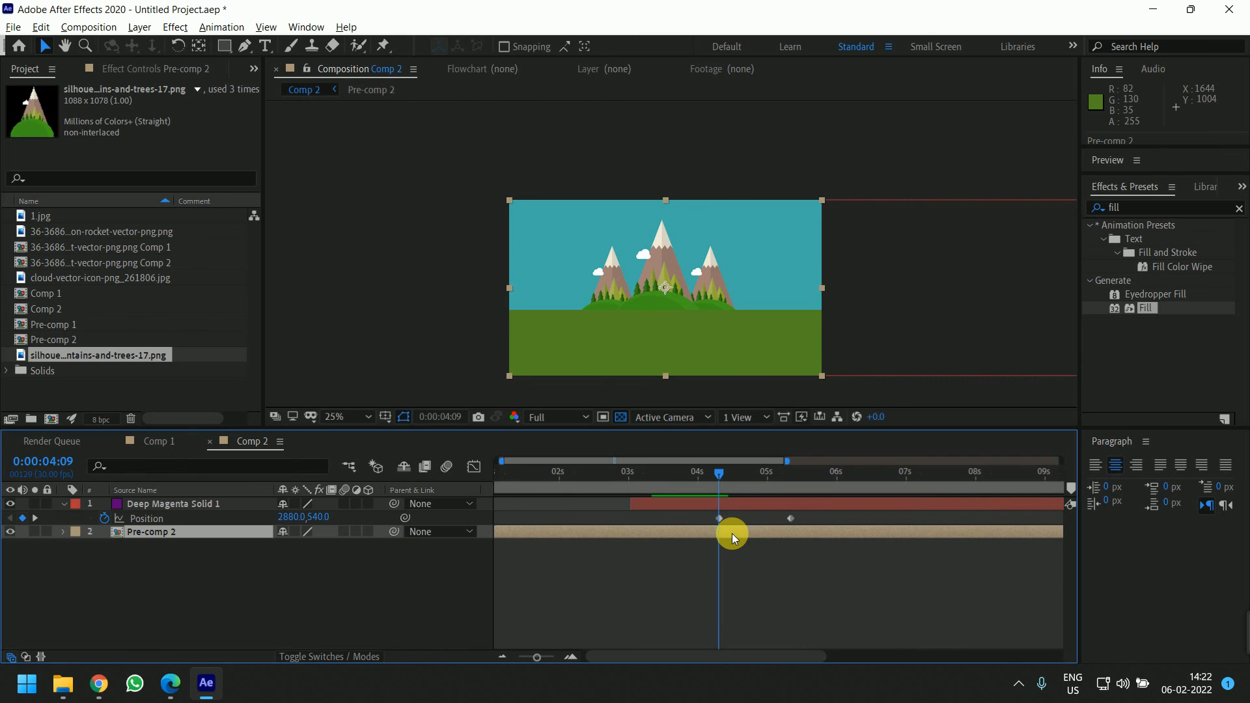
key(p)
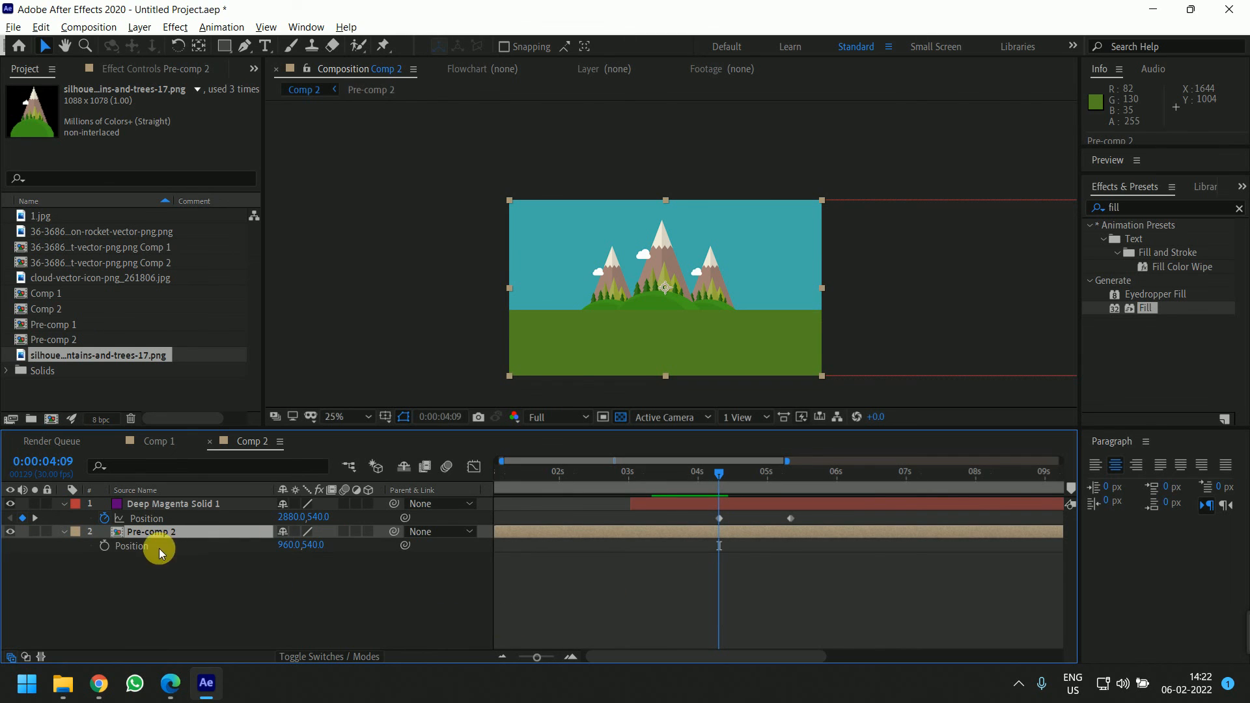
click(106, 548)
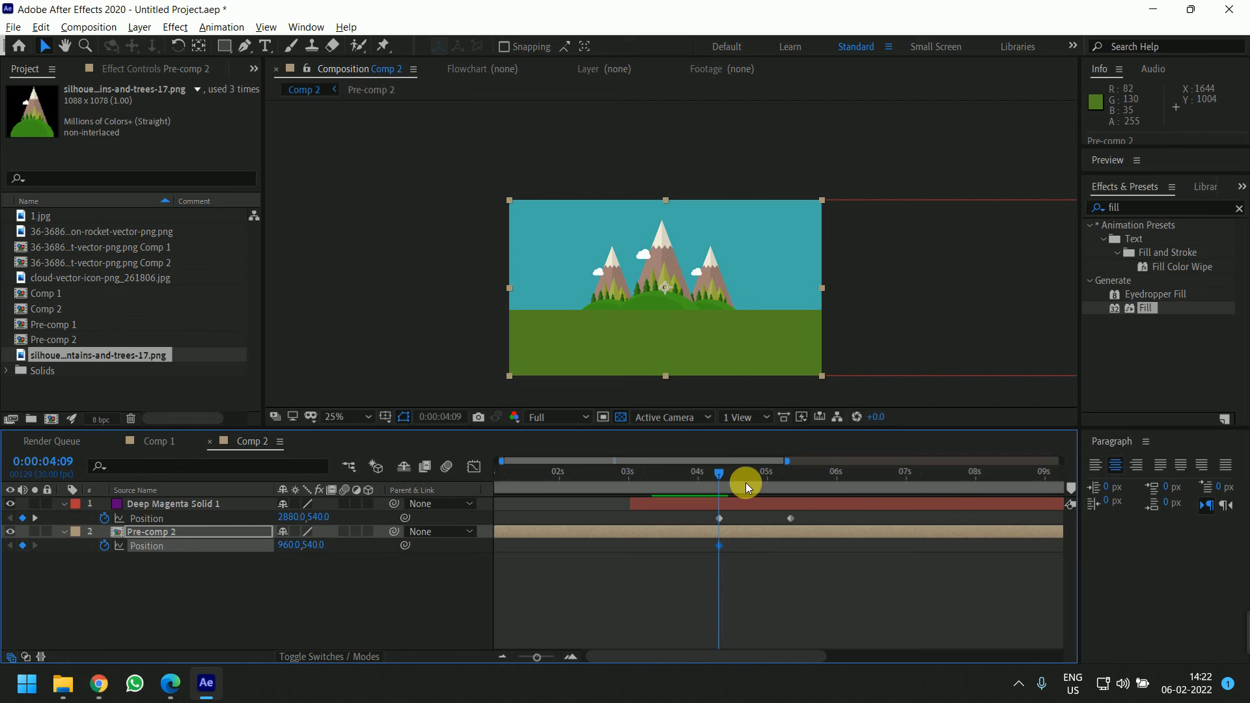
drag(748, 480, 793, 491)
key(shift+Left)
key(shift+Left)
key(shift+Left)
key(shift+Left)
key(shift+Left)
key(shift+Left)
key(shift+Left)
key(shift+Left)
key(shift+Left)
key(shift+Left)
key(shift+Left)
key(shift+Left)
key(shift+Left)
key(shift+Left)
key(shift+Left)
key(shift+Left)
key(shift+Left)
key(shift+Left)
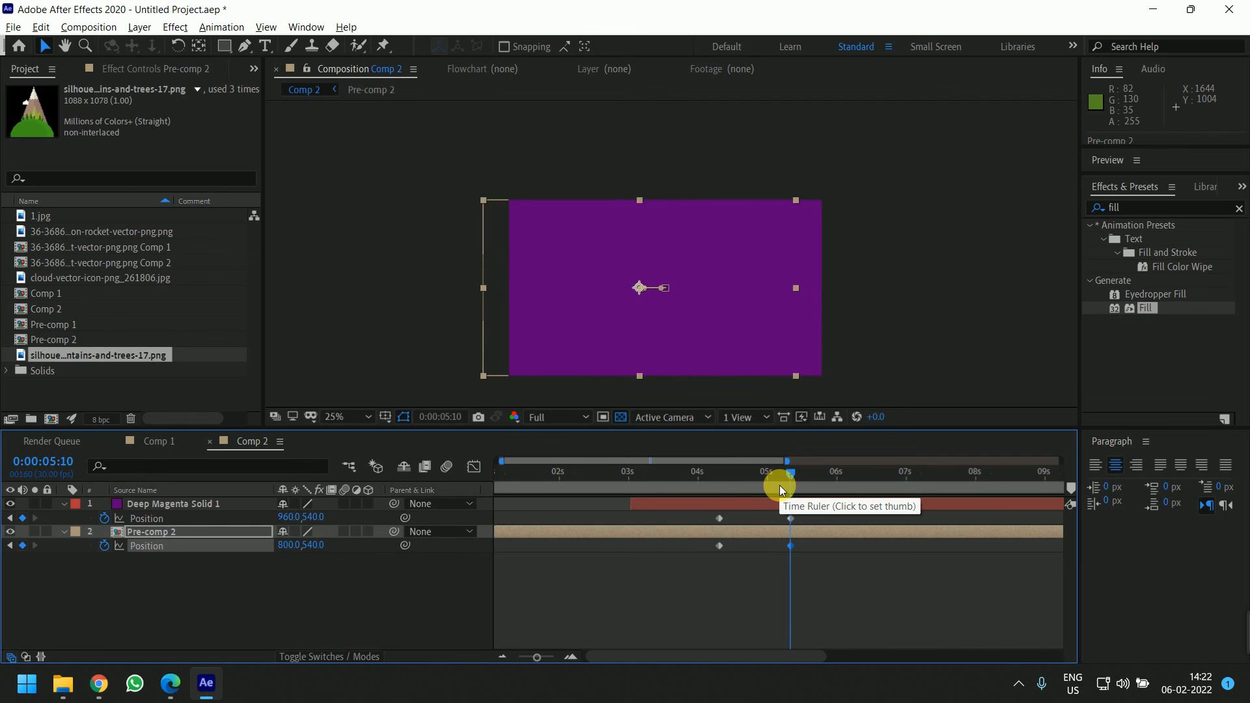
key(shift+Left)
key(shift+Left)
key(shift+Left)
key(shift+Left)
key(shift+Left)
key(shift+Left)
key(shift+Left)
key(shift+Left)
key(shift+Left)
key(shift+Left)
key(shift+Left)
key(shift+Left)
key(shift+Left)
key(shift+Left)
key(shift+Left)
key(shift+Left)
key(shift+Left)
key(shift+Left)
key(shift+Left)
key(shift+Left)
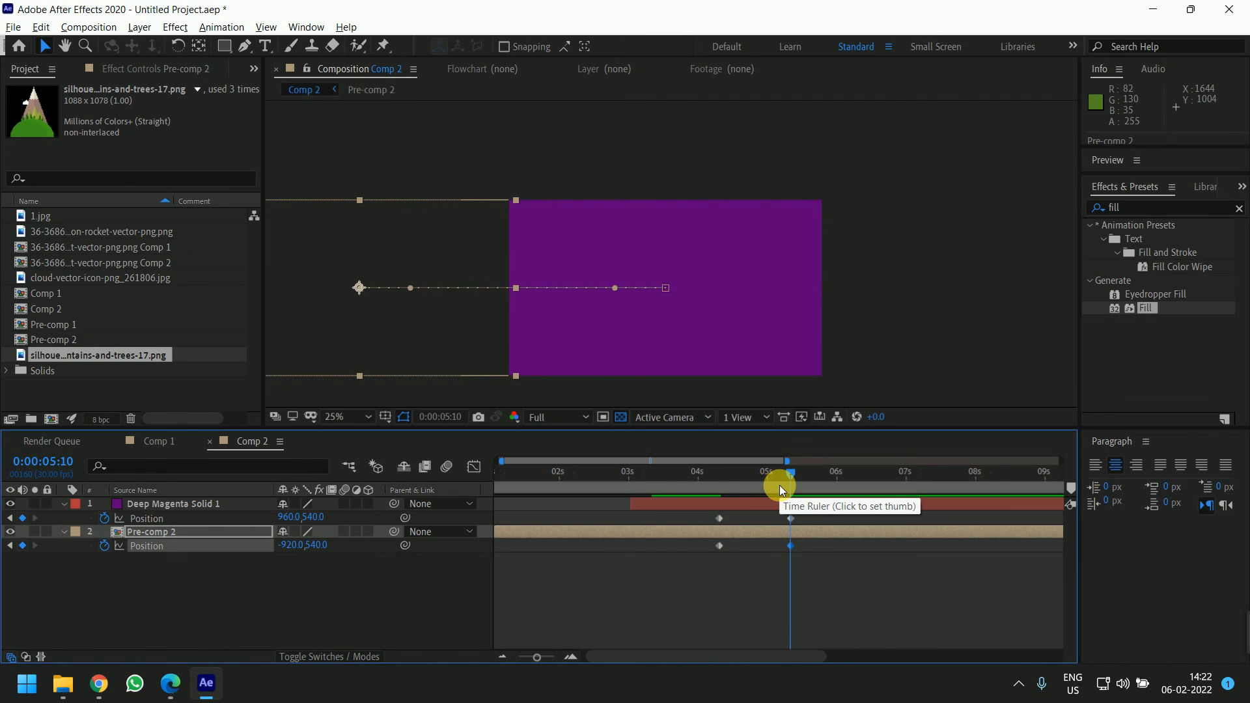
drag(790, 474, 705, 497)
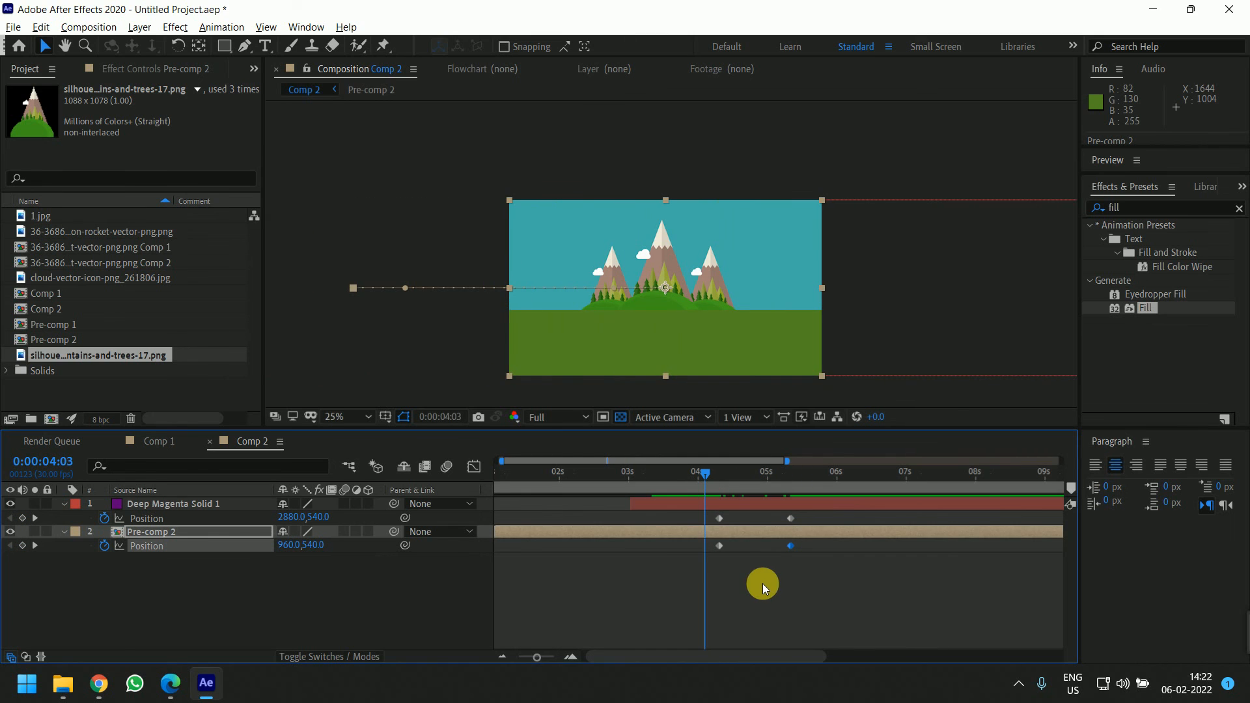
Preview the magenta solid's slide transition over the landscape in Comp 2
key(space)
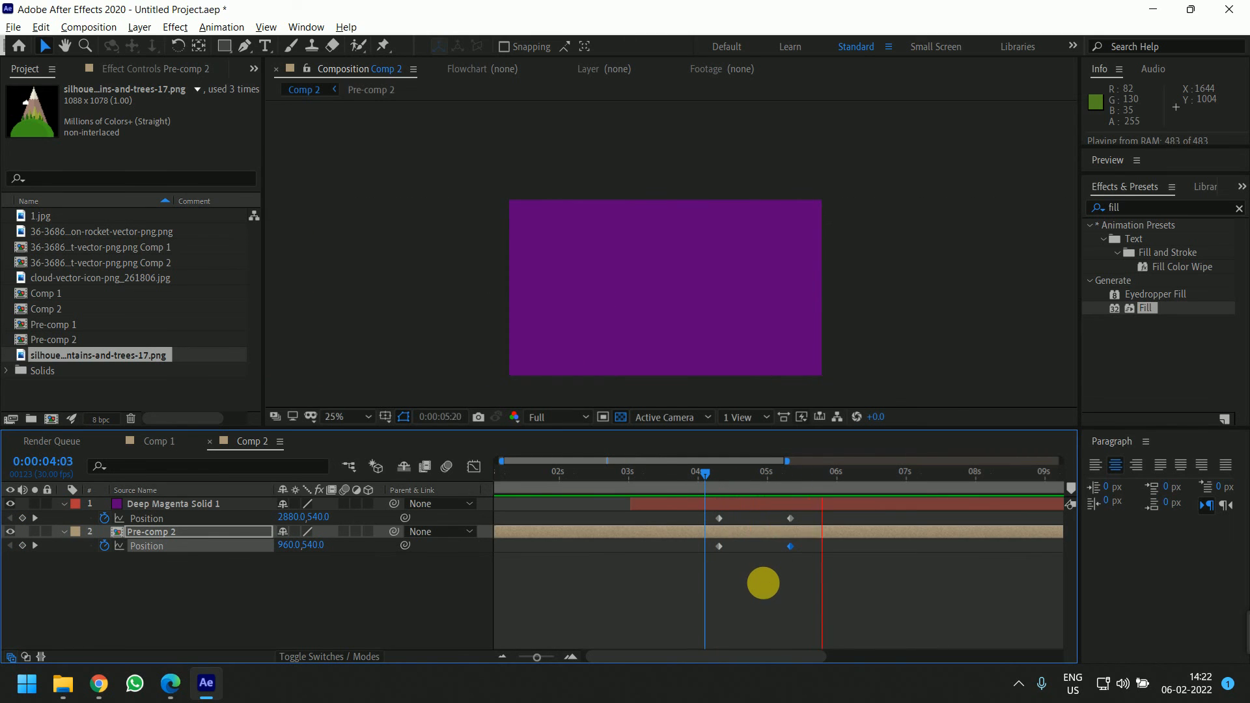
key(space)
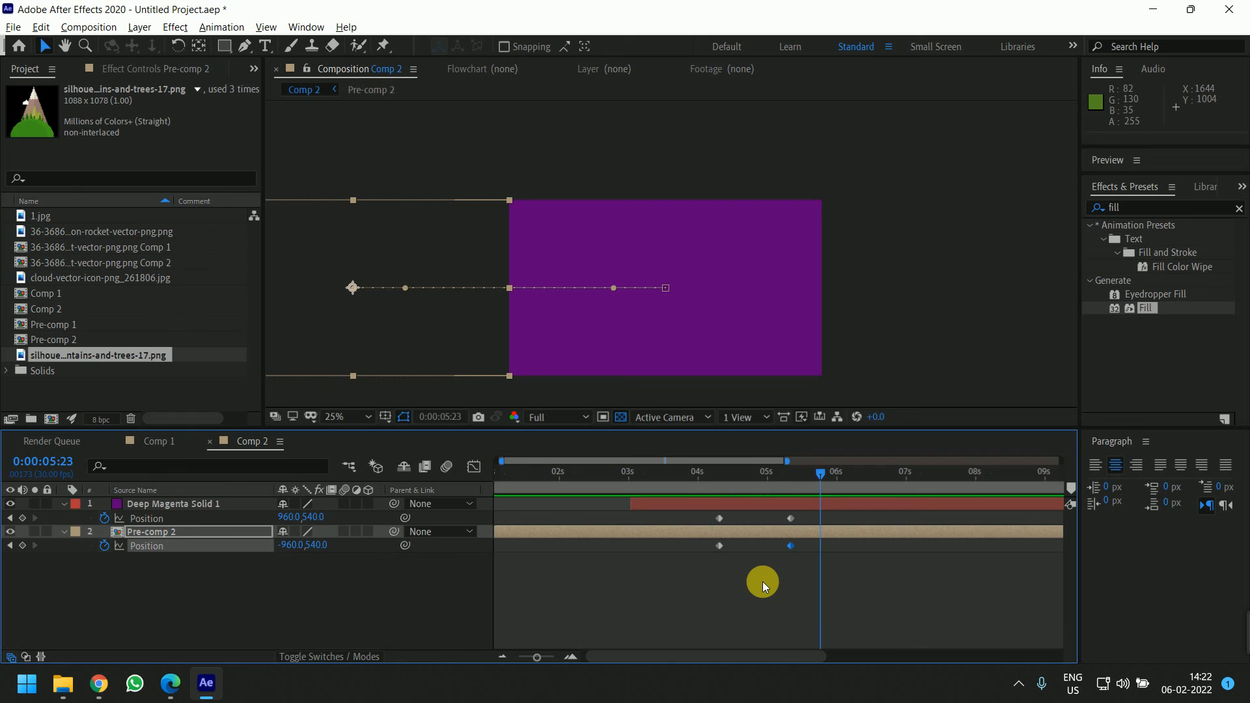
drag(799, 477, 686, 518)
Switch to Comp 1, add Comp 2 to its timeline, and move it to the top of the layer stack
click(156, 441)
click(225, 440)
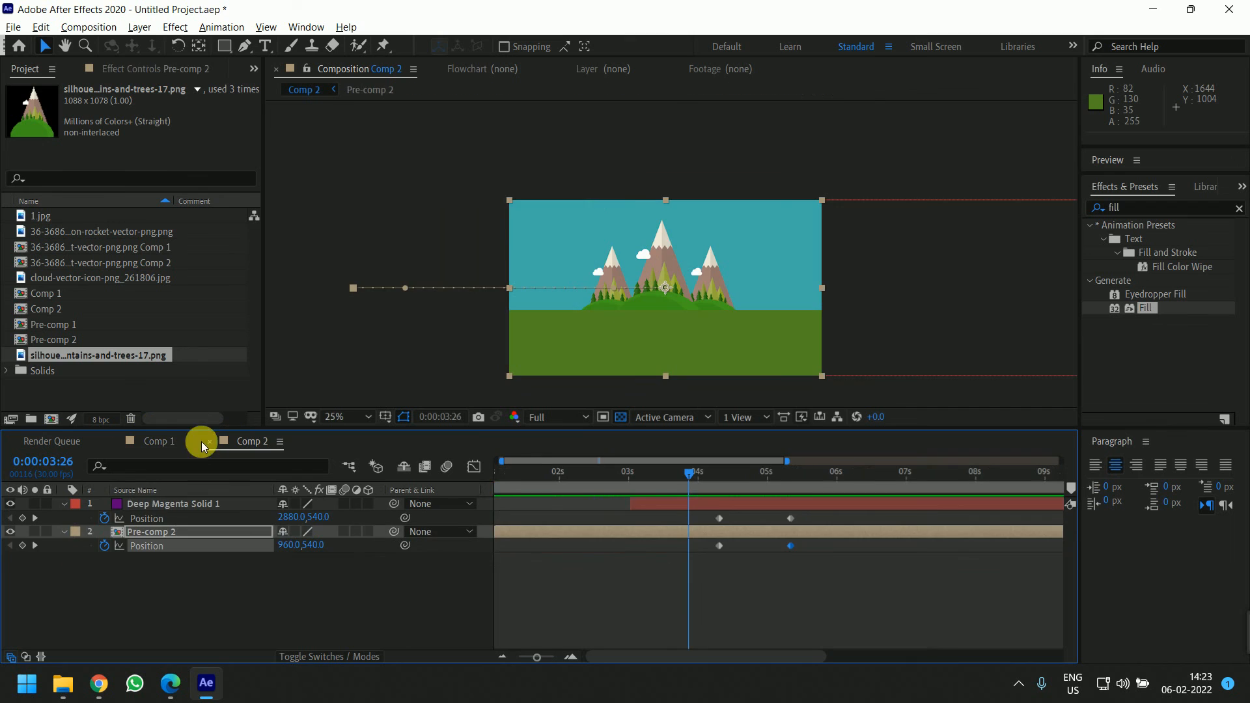
click(148, 441)
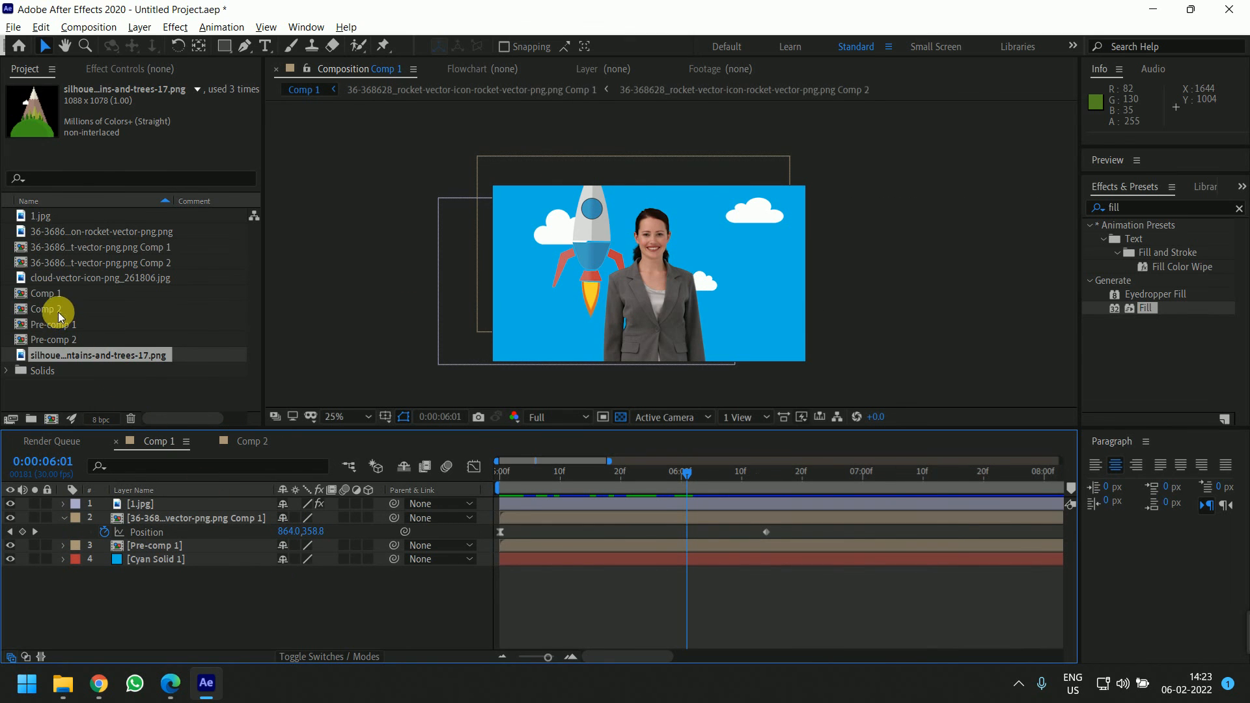
drag(52, 309, 713, 574)
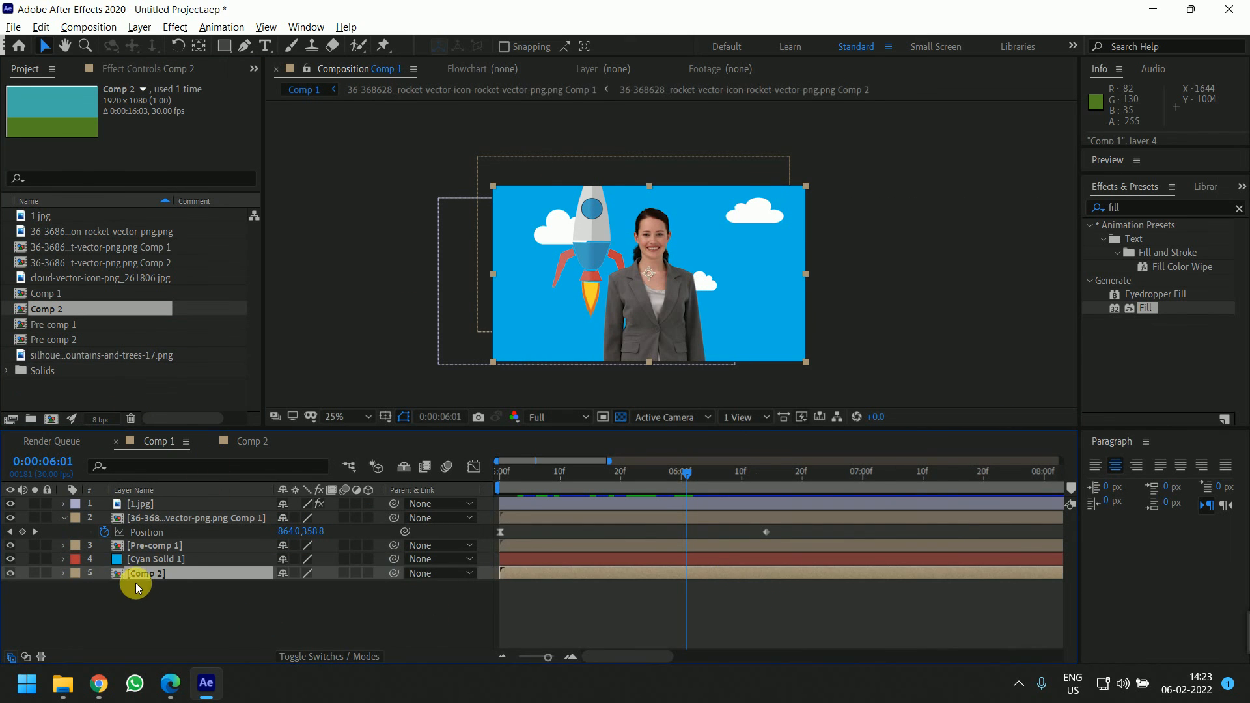
drag(134, 578, 151, 500)
Split the Comp 2 layer at 5:17 and delete the portion before the split
drag(682, 474, 626, 481)
drag(479, 489, 602, 478)
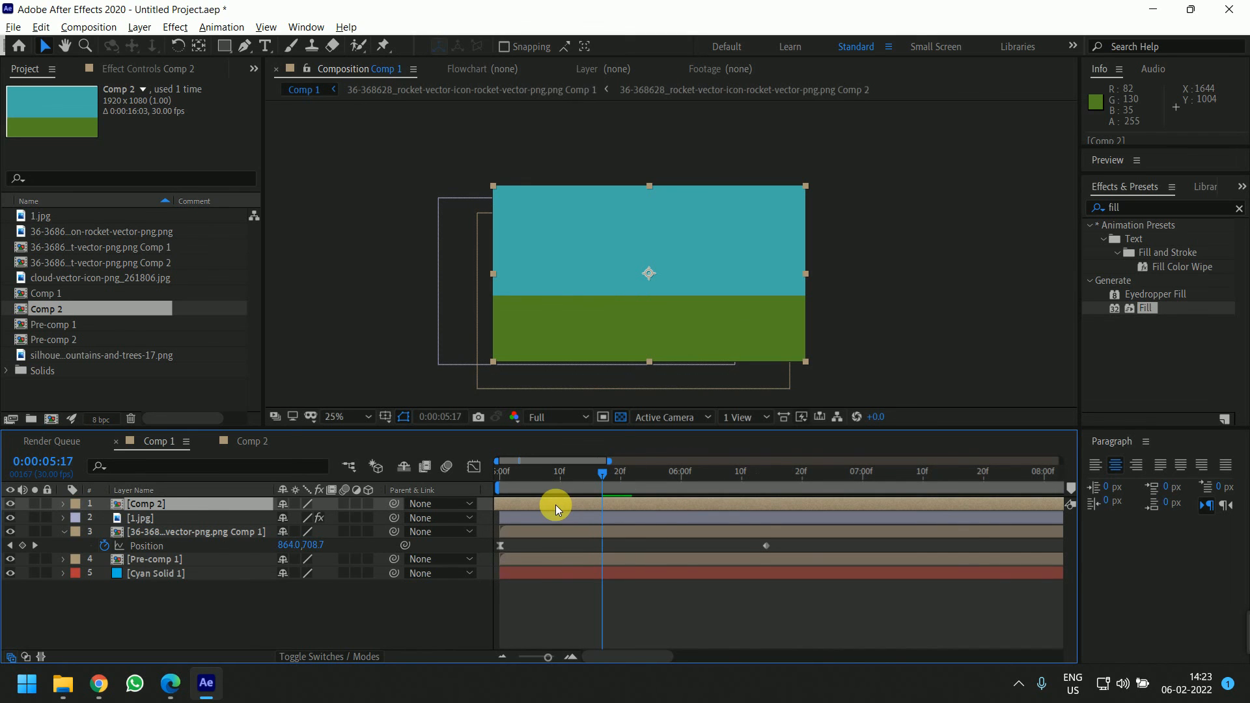
key(ctrl+shift+d)
click(575, 519)
key(Delete)
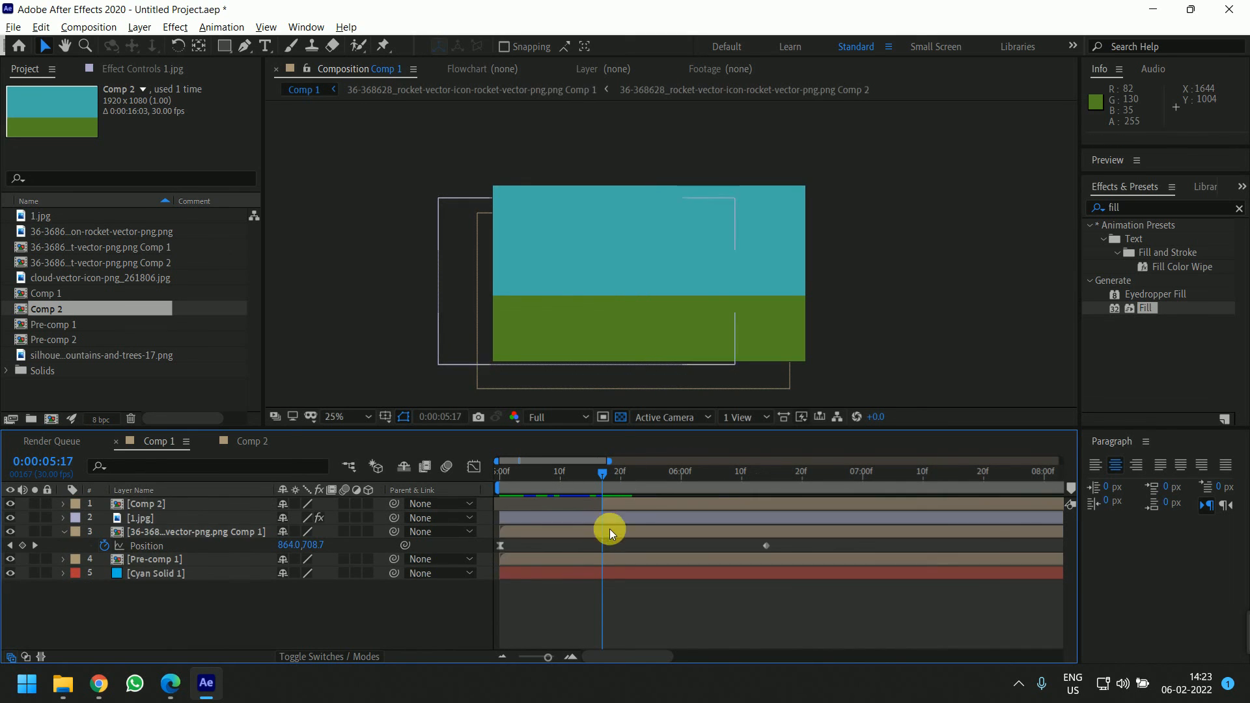
Pre-compose the four original Comp 1 layers beneath Comp 2 into a new composition
click(623, 518)
shift+click(631, 571)
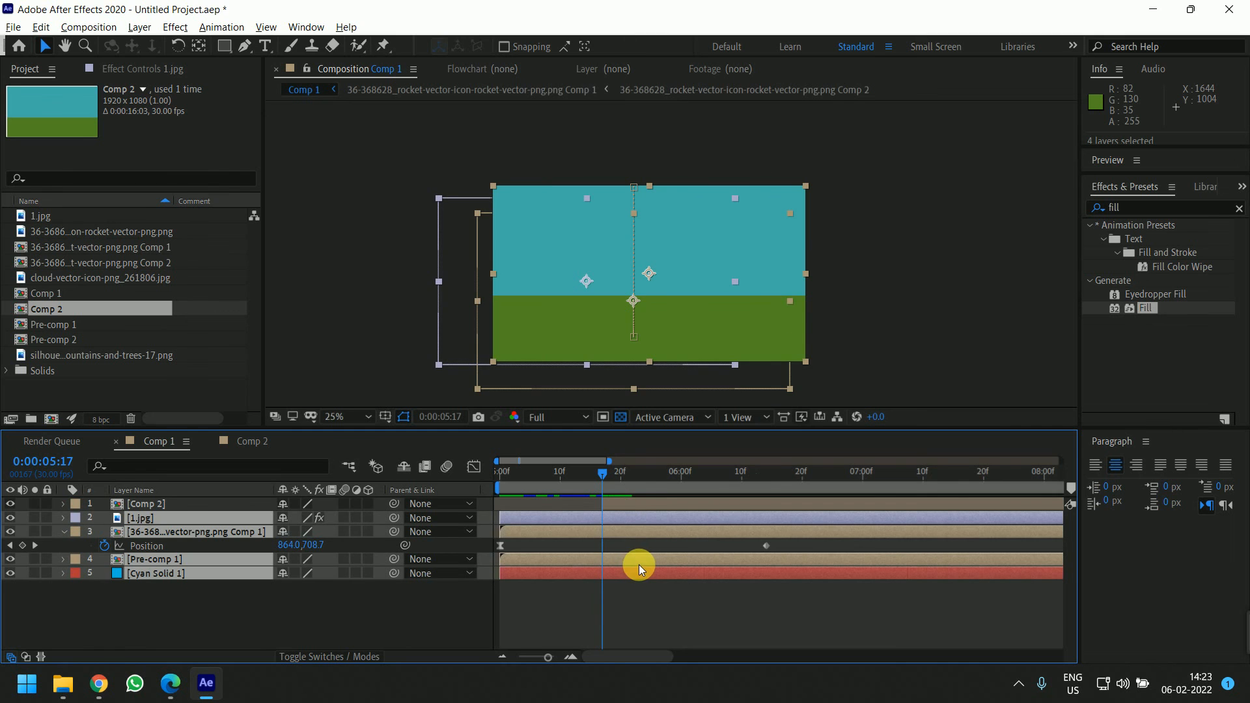
key(ctrl+shift+c)
click(646, 436)
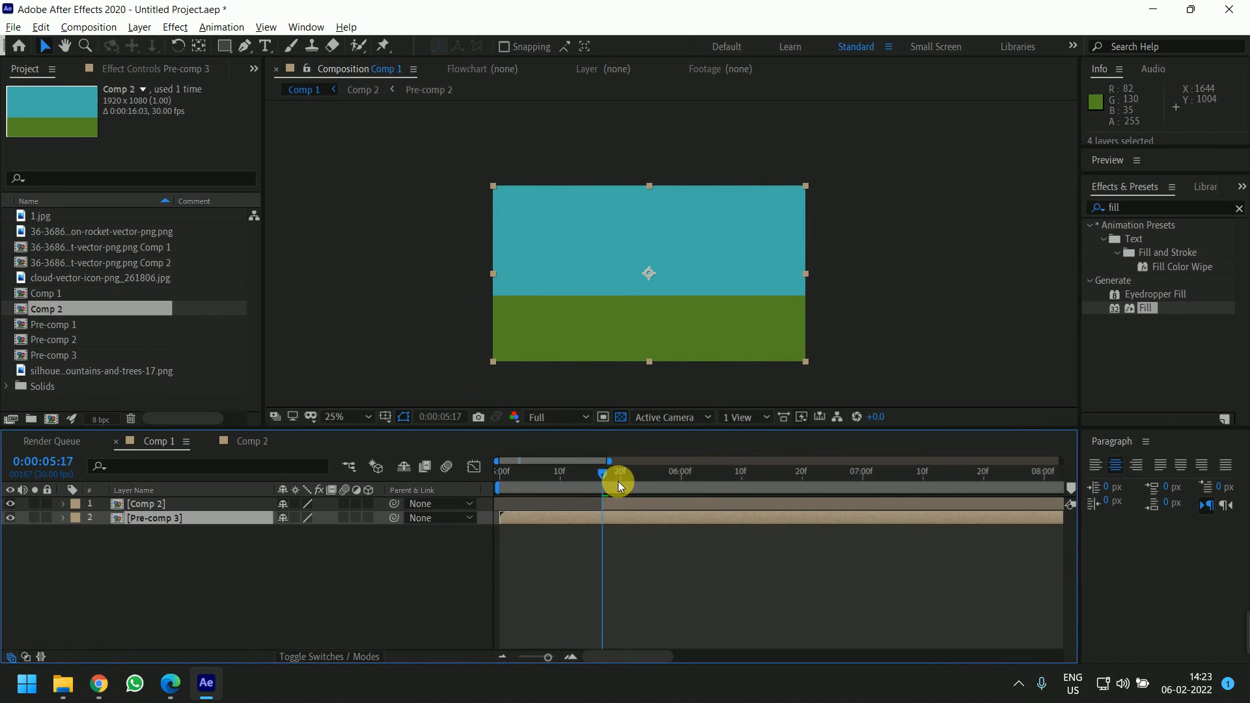
Keyframe Comp 2's Position at 960,540 at 5:20 and 960,-540 at 5:17 so it drops in from above
click(615, 499)
shift+click(621, 520)
click(630, 550)
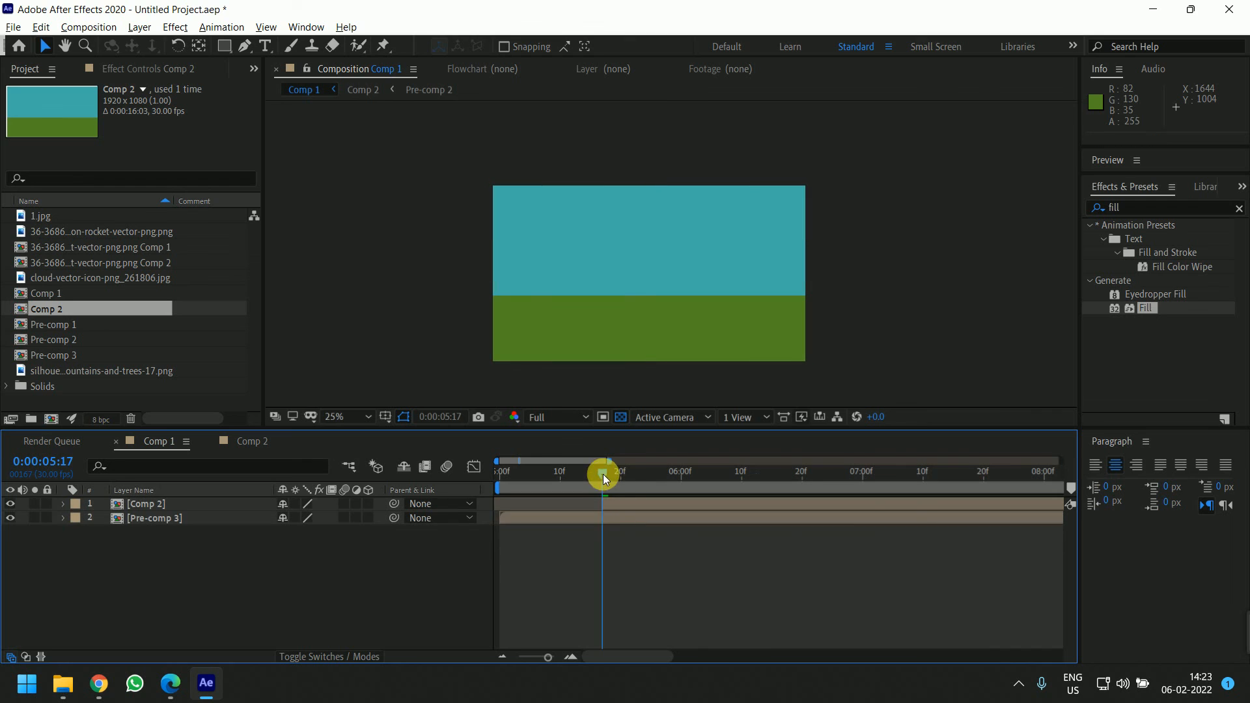
drag(602, 474, 623, 501)
click(625, 509)
shift+click(620, 523)
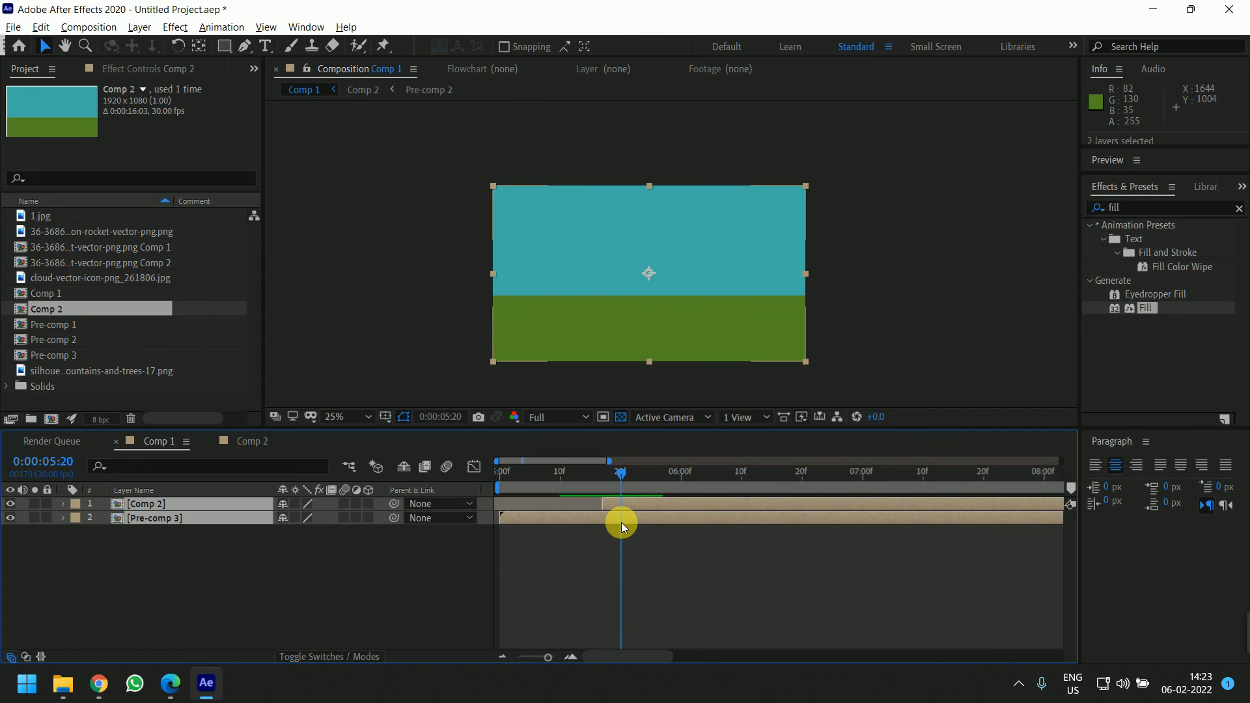
key(p)
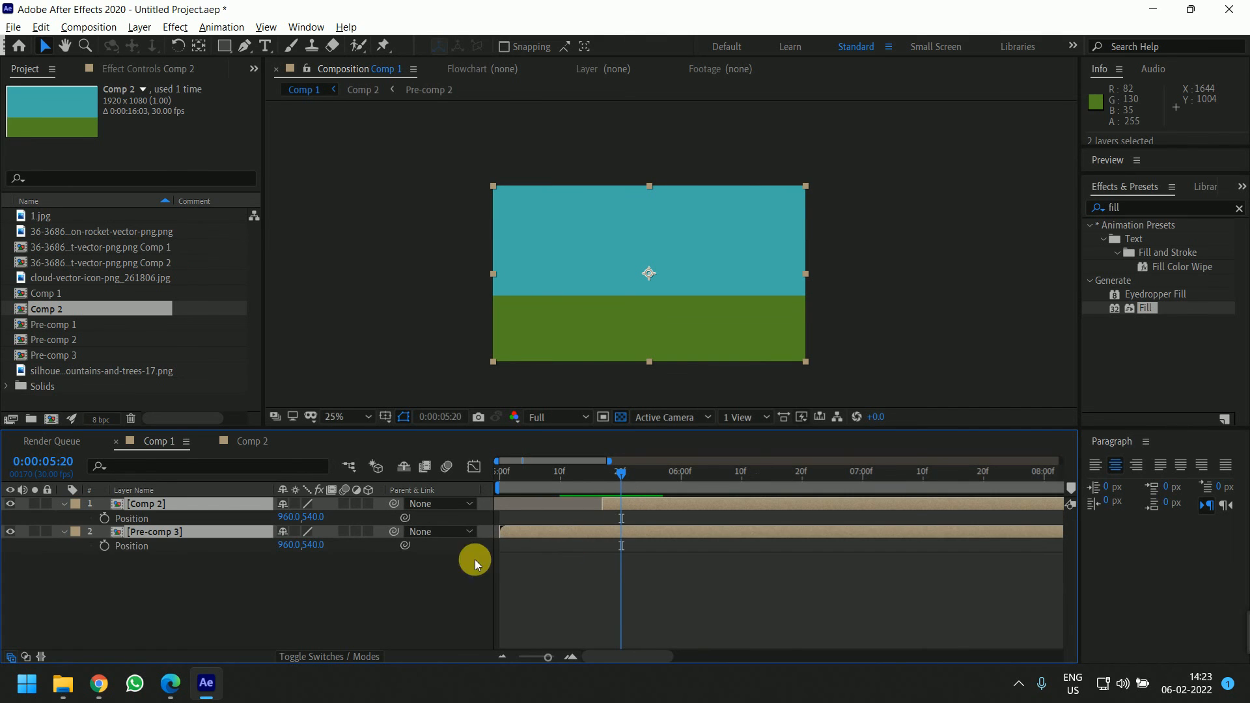
click(104, 545)
drag(612, 471, 602, 470)
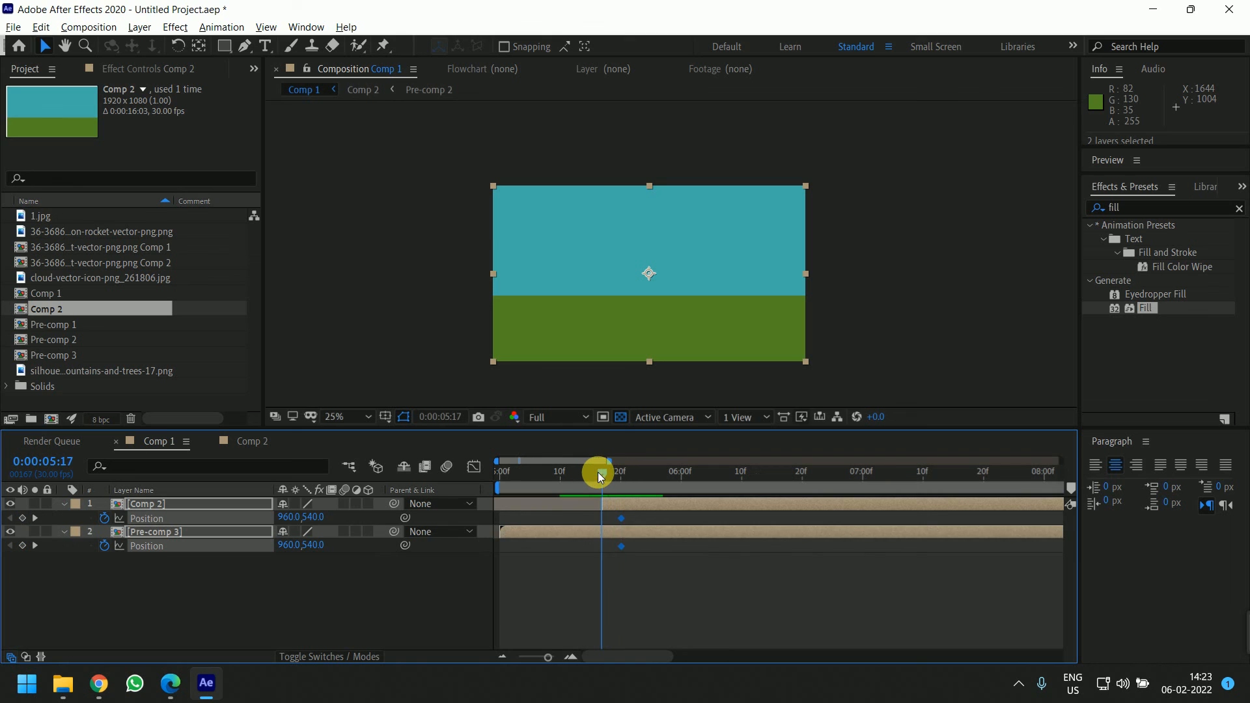
click(614, 580)
click(622, 502)
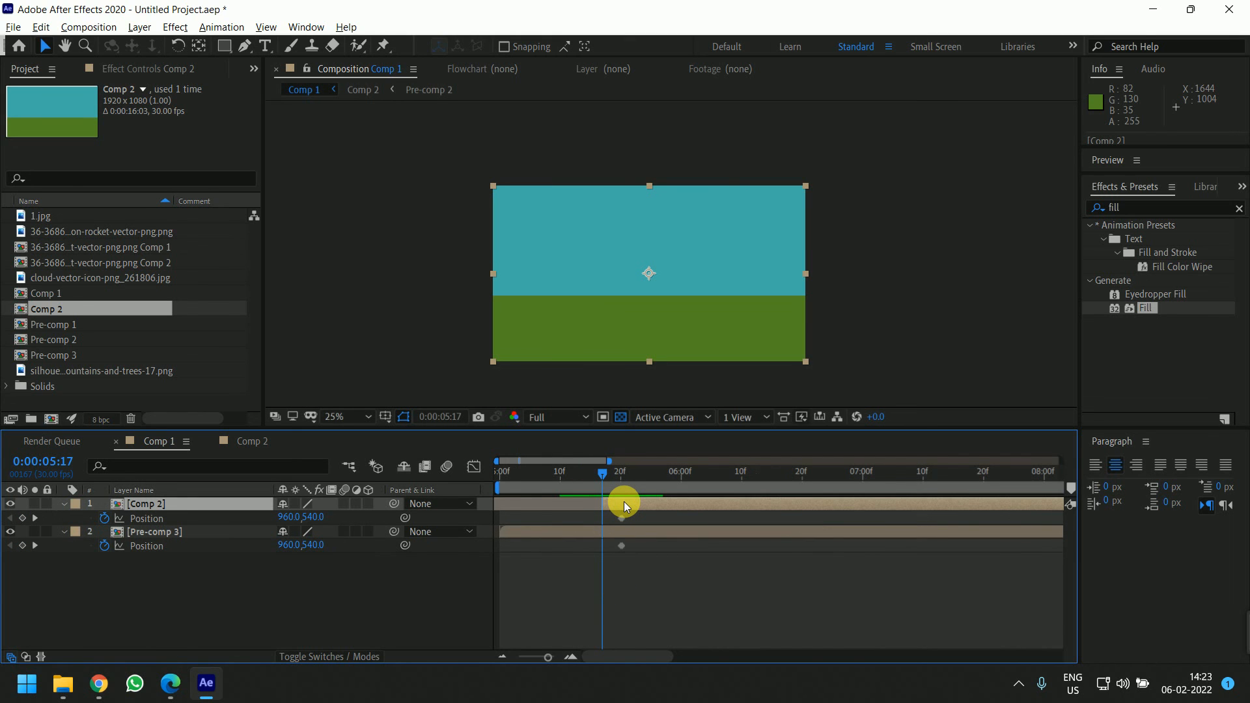
key(shift+Up)
key(shift+Up)
key(shift+Up)
key(shift+Up)
key(shift+Up)
key(shift+Up)
key(shift+Up)
key(shift+Up)
key(shift+Up)
key(shift+Up)
key(shift+Up)
key(shift+Up)
key(shift+Up)
key(shift+Up)
key(shift+Up)
key(shift+Up)
key(shift+Up)
key(shift+Up)
key(shift+Up)
key(shift+Up)
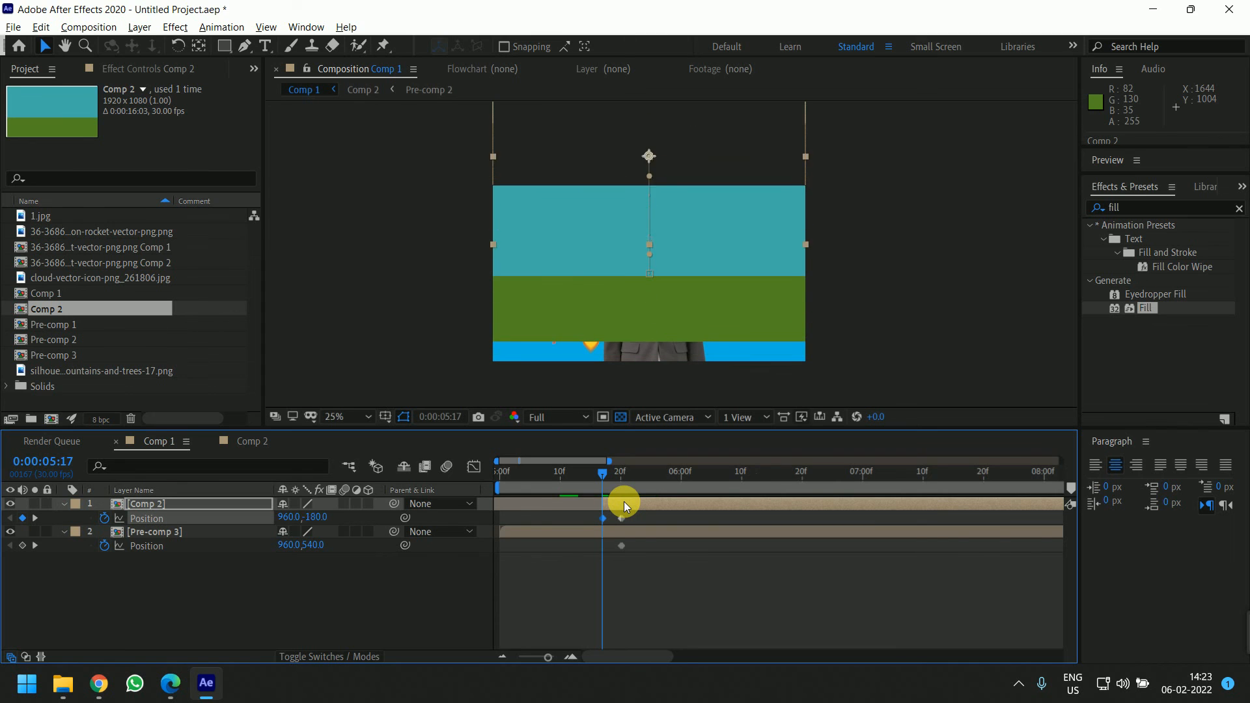
key(shift+Up)
key(shift+Up)
key(shift+Up)
key(shift+Up)
key(shift+Up)
key(shift+Up)
key(shift+Up)
key(shift+Up)
key(shift+Up)
key(shift+Up)
key(shift+Up)
key(shift+Up)
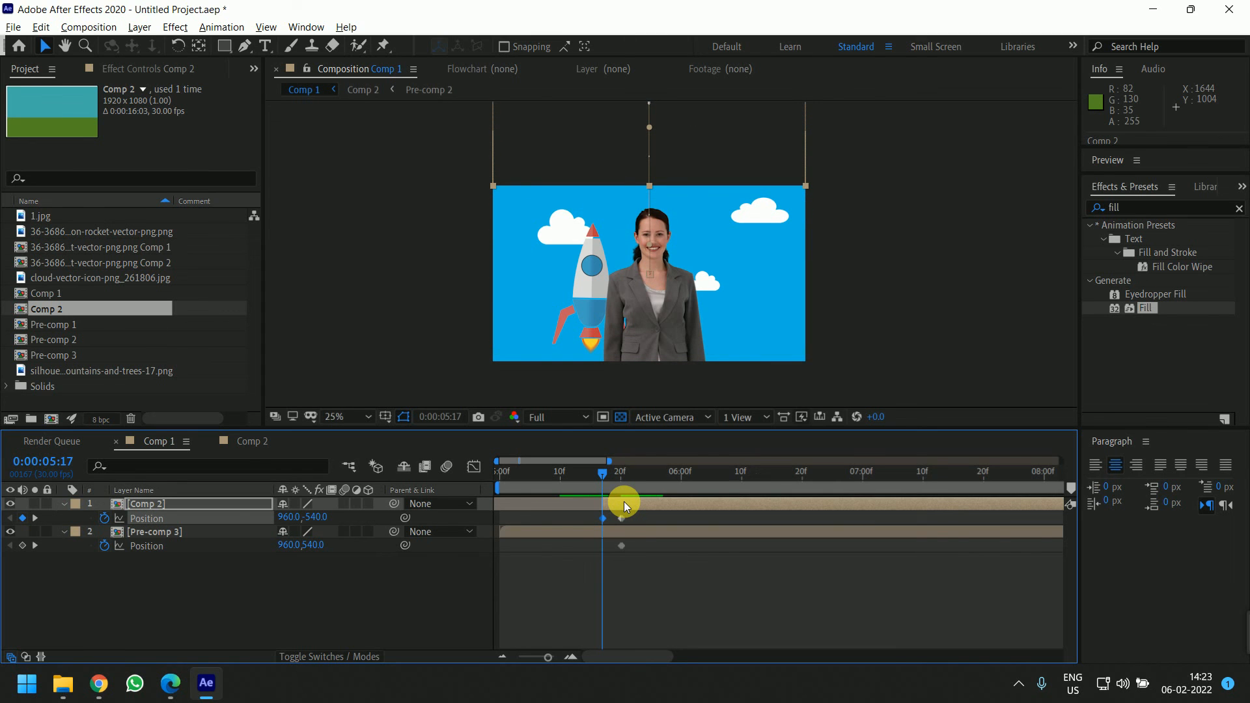
Keyframe Pre-comp 3's Position from 960,540 at 5:17 to 960,-540 at 5:20
drag(621, 545, 602, 545)
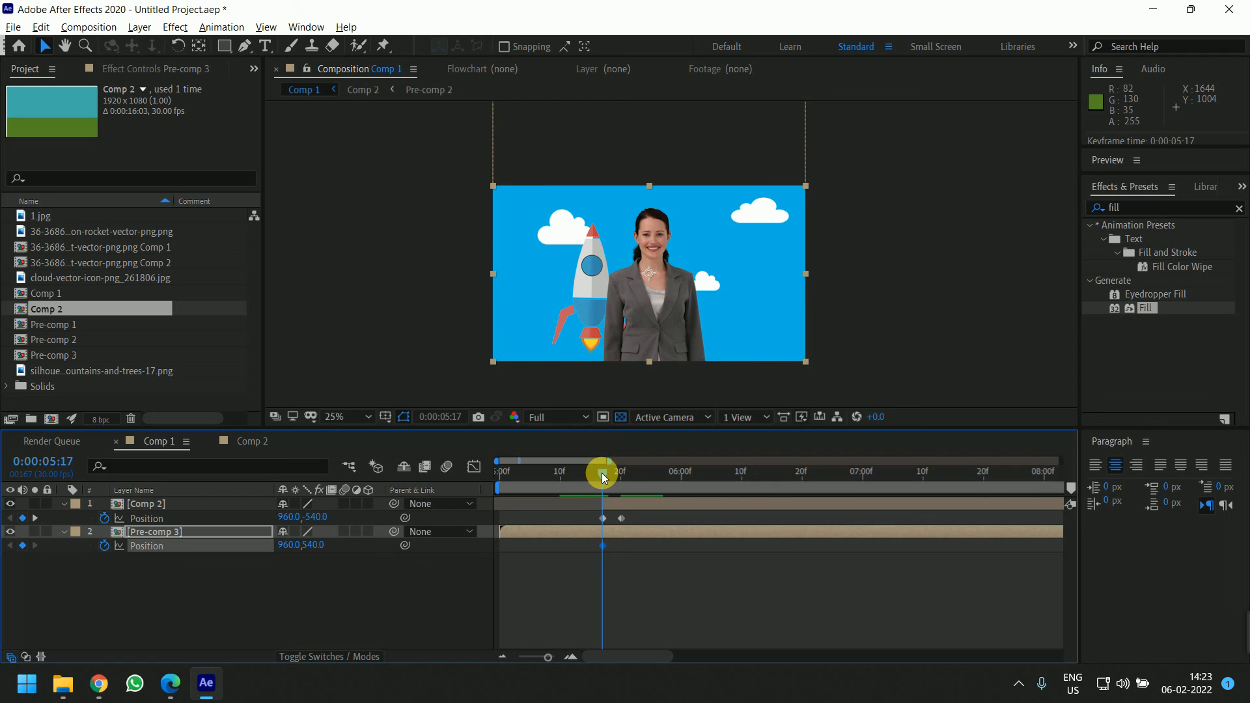
drag(601, 472, 620, 474)
click(647, 535)
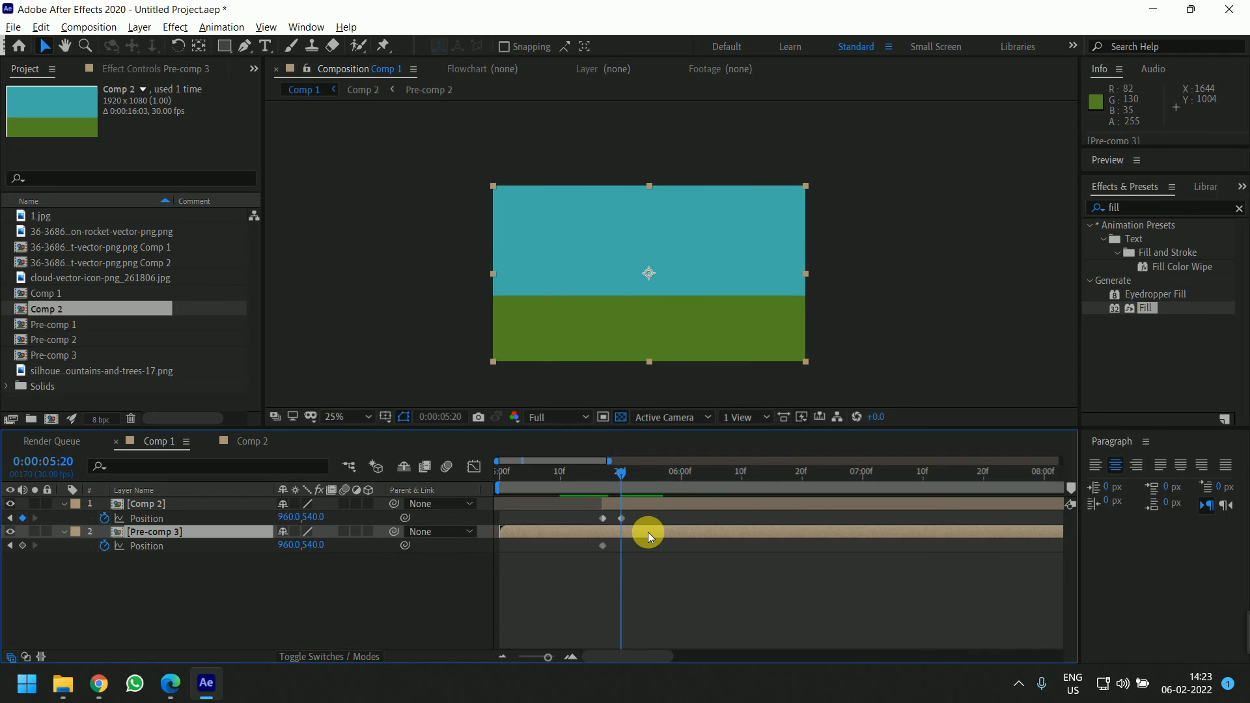
key(shift+Up)
key(shift+Up)
key(shift+Up)
key(shift+Up)
key(shift+Up)
key(shift+Up)
key(shift+Up)
key(shift+Up)
key(shift+Up)
key(shift+Up)
key(shift+Up)
key(shift+Up)
key(shift+Up)
key(shift+Up)
key(shift+Up)
key(shift+Up)
key(shift+Up)
key(shift+Up)
key(shift+Up)
key(shift+Up)
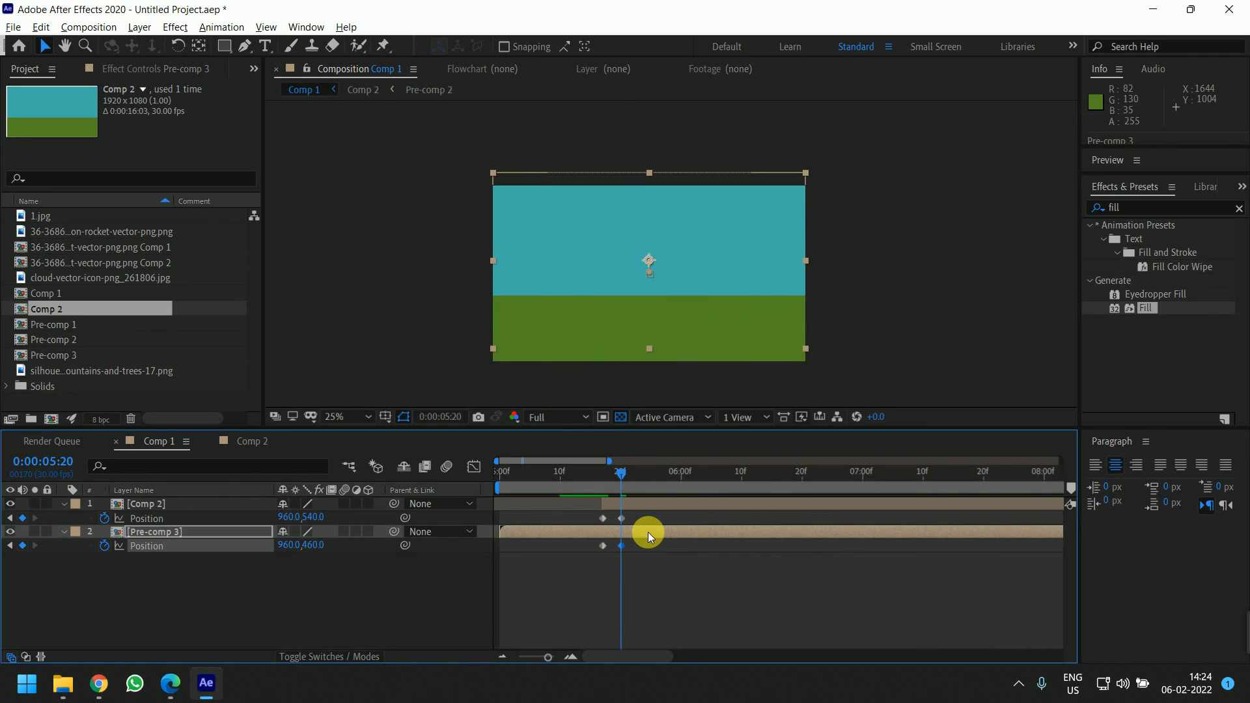
key(shift+Up)
key(shift+Up)
key(shift+Up)
key(shift+Up)
key(shift+Up)
key(shift+Up)
key(shift+Up)
key(shift+Up)
key(shift+Up)
key(shift+Up)
key(shift+Up)
key(shift+Up)
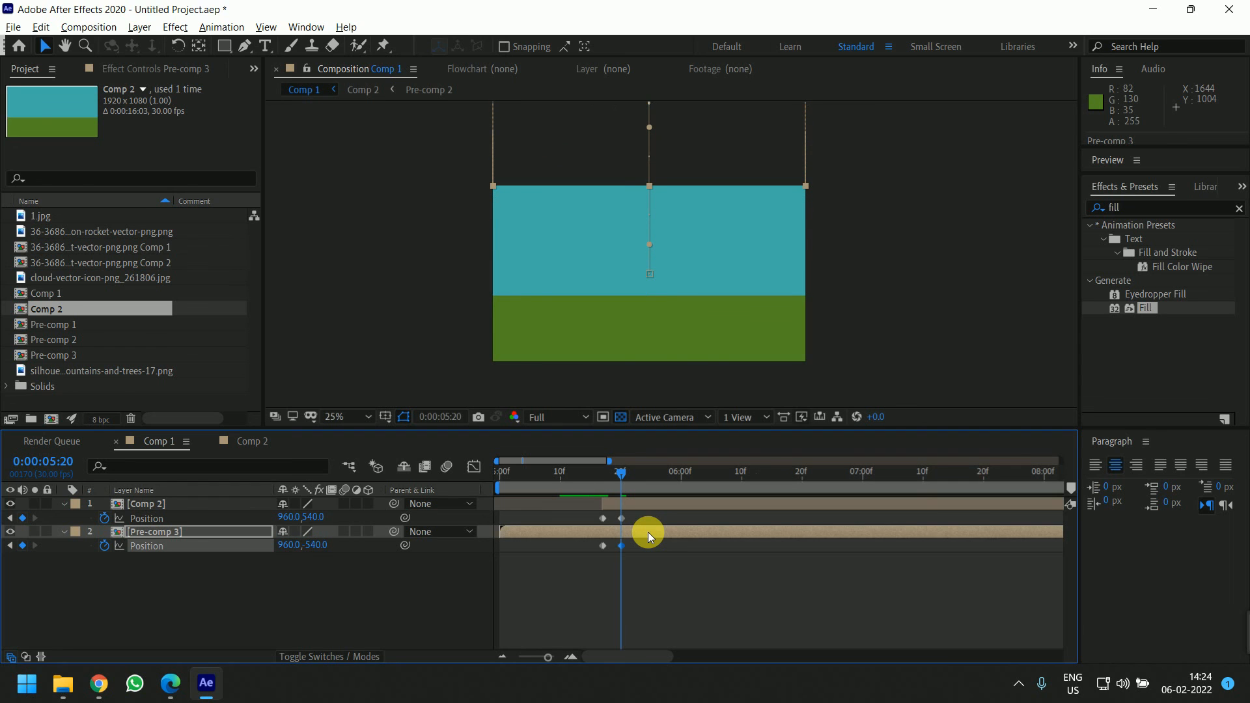
Delete all Position keyframes from both the Comp 2 and Pre-comp 3 layers
drag(617, 474, 600, 482)
click(646, 568)
click(627, 503)
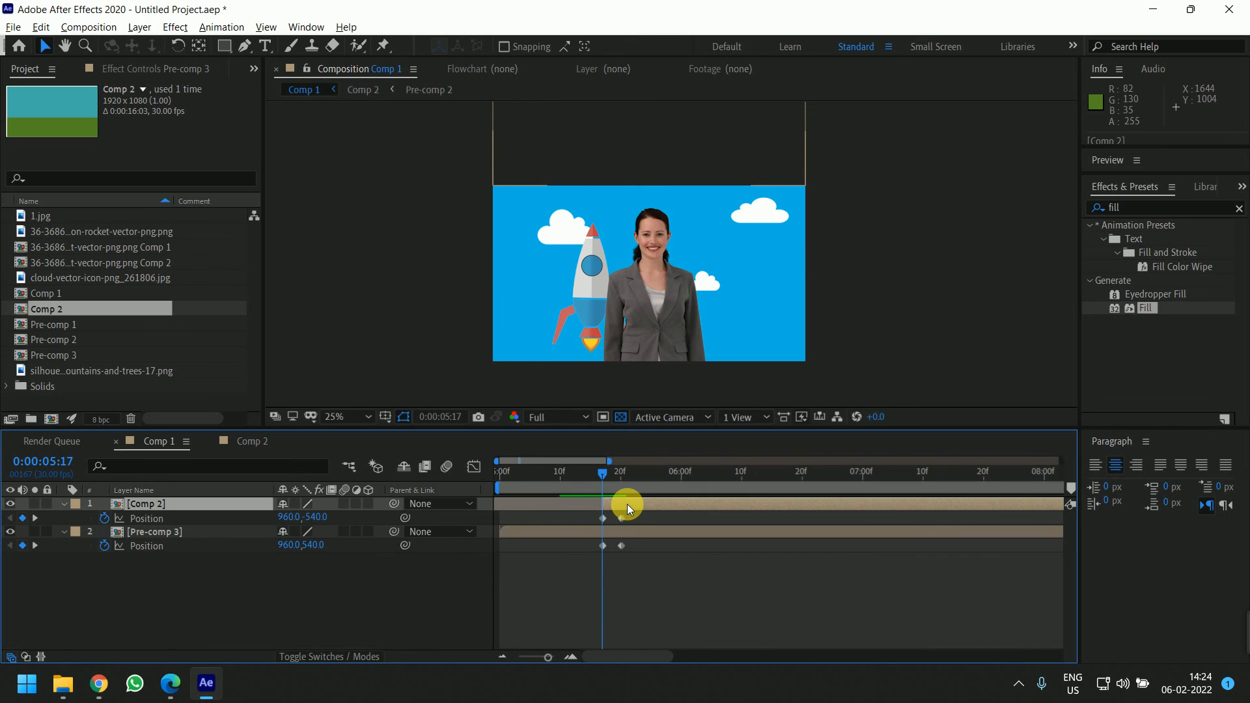
click(609, 472)
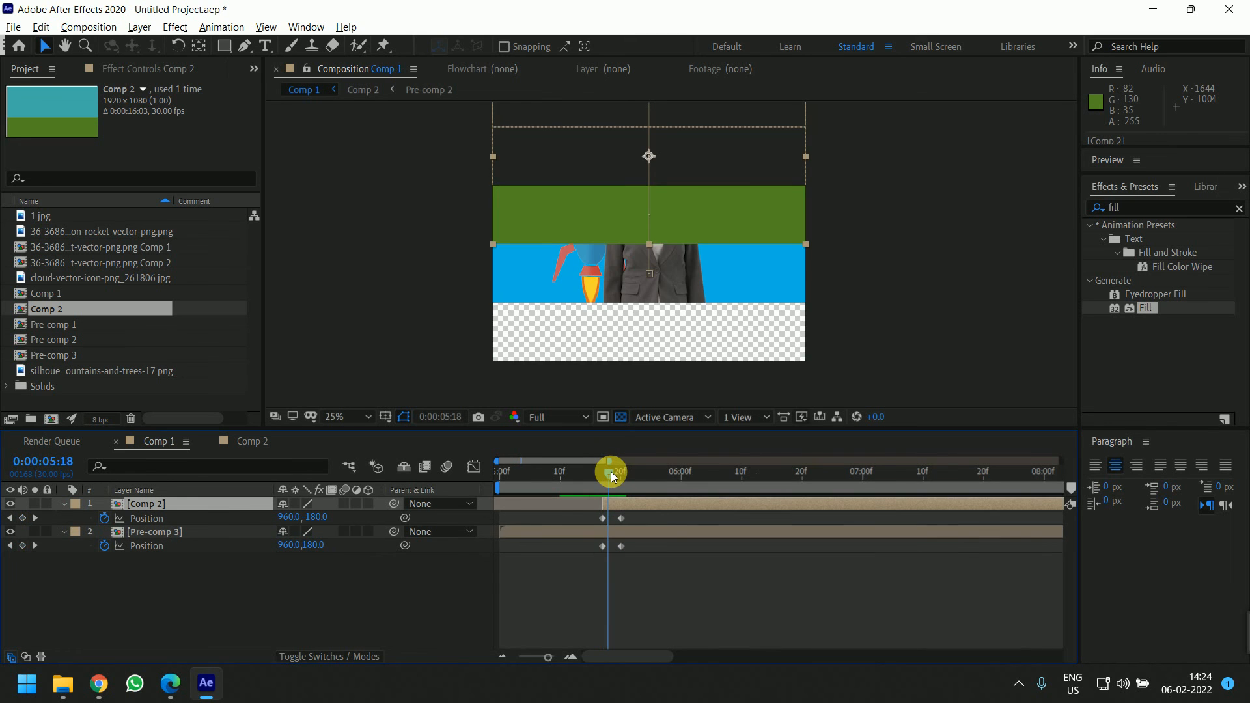
drag(610, 471, 621, 474)
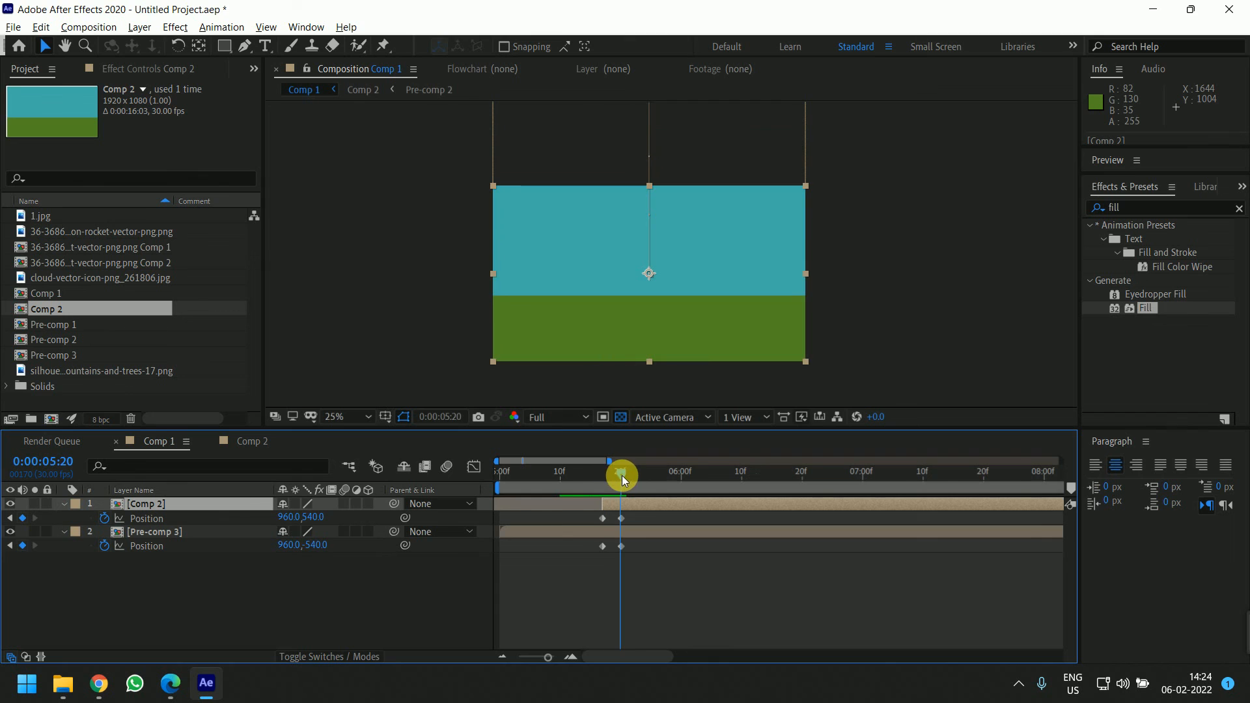
click(620, 516)
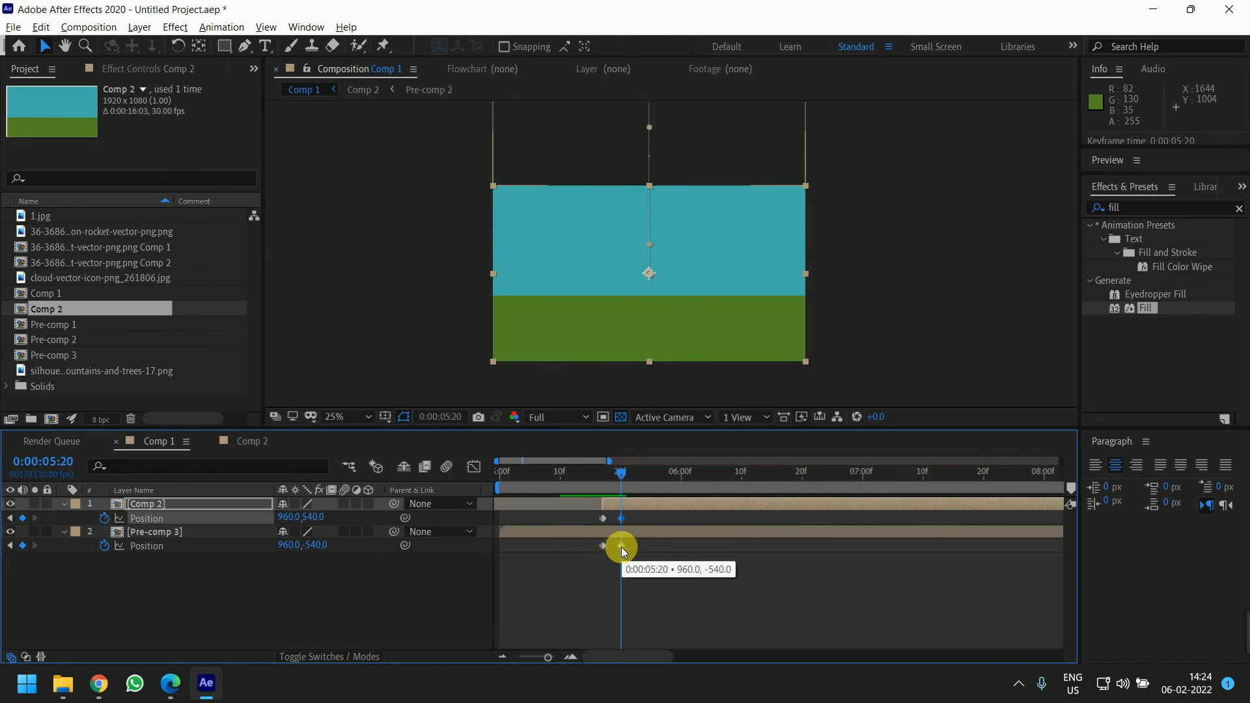
drag(641, 541, 580, 535)
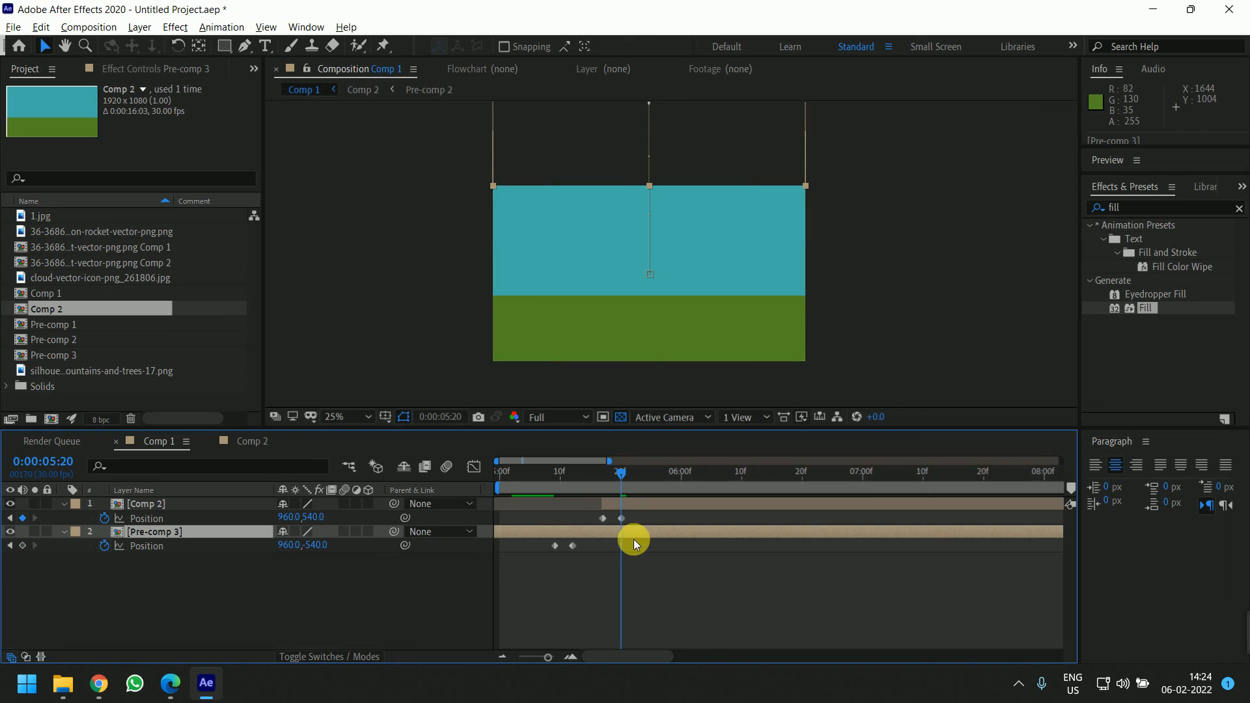
key(ctrl+z)
key(ctrl+z)
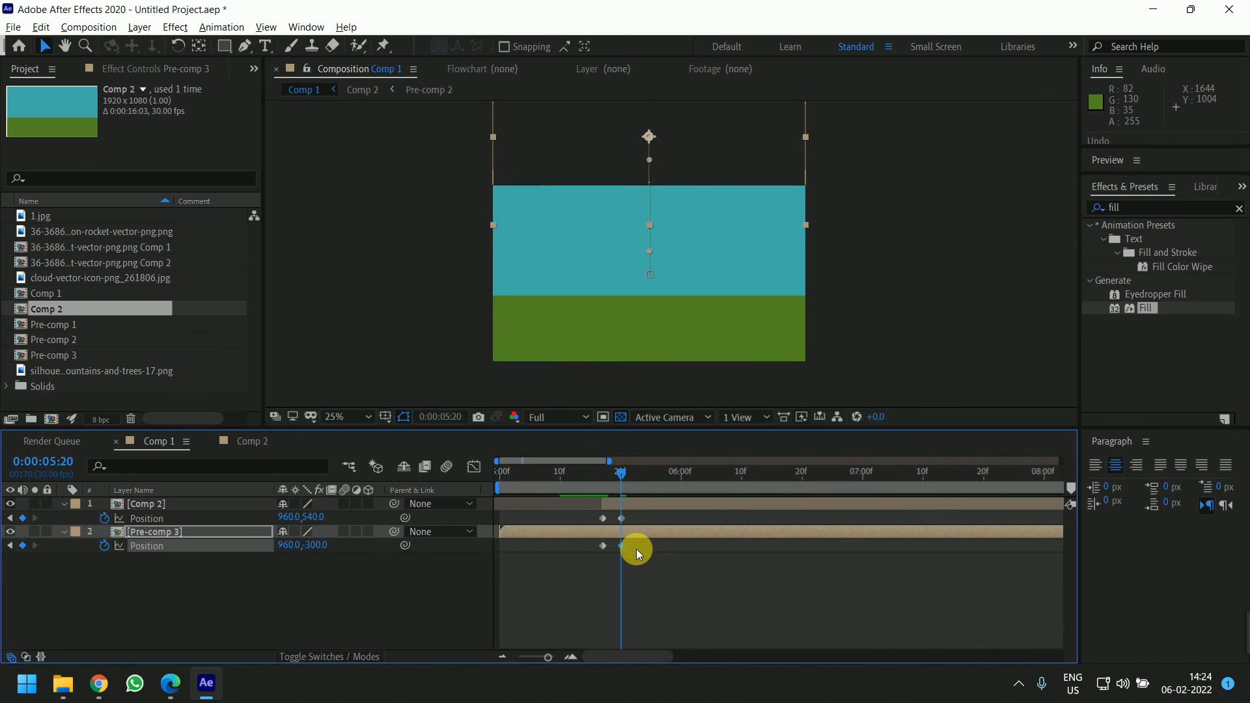
drag(650, 541, 583, 559)
key(Delete)
drag(652, 513, 602, 521)
key(Delete)
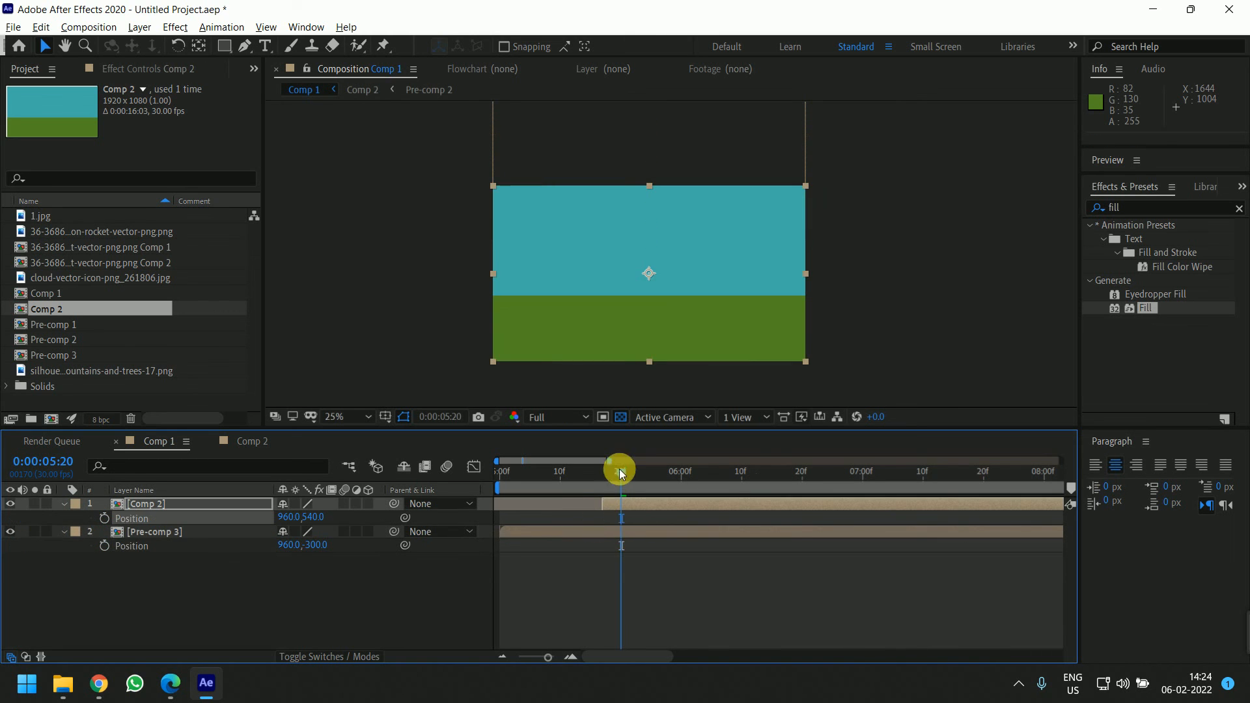
Reset Pre-comp 3's Position to 960,540
drag(620, 473, 575, 477)
click(607, 531)
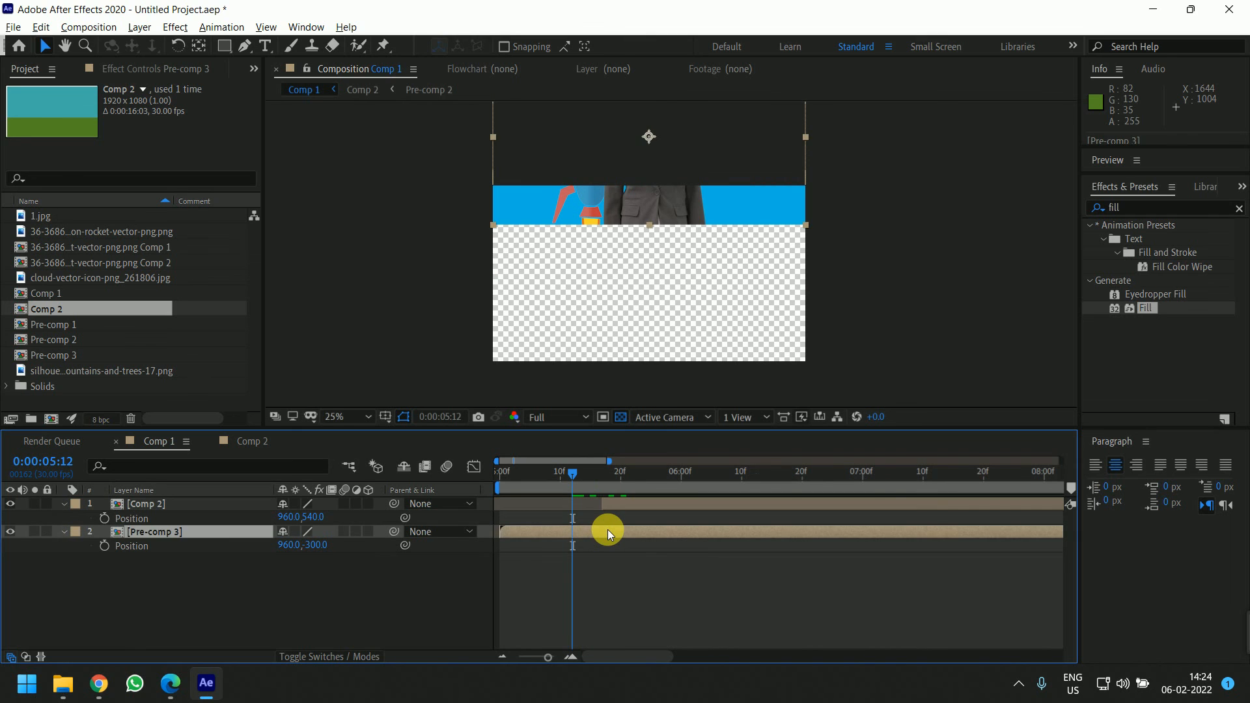
key(shift+Down)
key(shift+Down)
key(shift+Down)
key(shift+Down)
key(shift+Down)
key(shift+Down)
key(shift+Down)
key(shift+Down)
key(shift+Down)
key(shift+Down)
key(shift+Down)
key(shift+Down)
key(shift+Down)
key(shift+Down)
key(shift+Down)
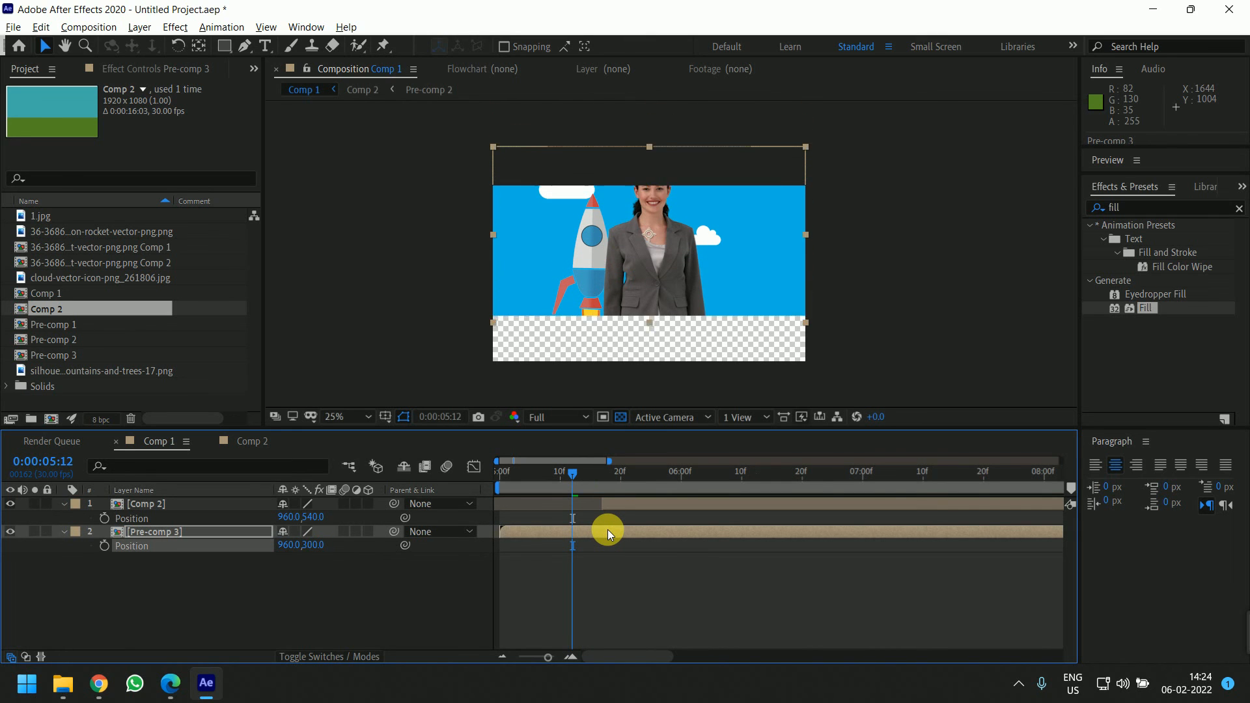
key(shift+Down)
key(shift+Down)
key(shift+Down)
key(shift+Down)
key(shift+Down)
key(shift+Down)
key(shift+Down)
key(shift+Down)
key(shift+Down)
key(shift+Down)
key(shift+Down)
key(shift+Down)
key(shift+Down)
key(shift+Down)
key(shift+Down)
key(shift+Down)
key(shift+Down)
key(shift+Down)
key(shift+Down)
key(shift+Down)
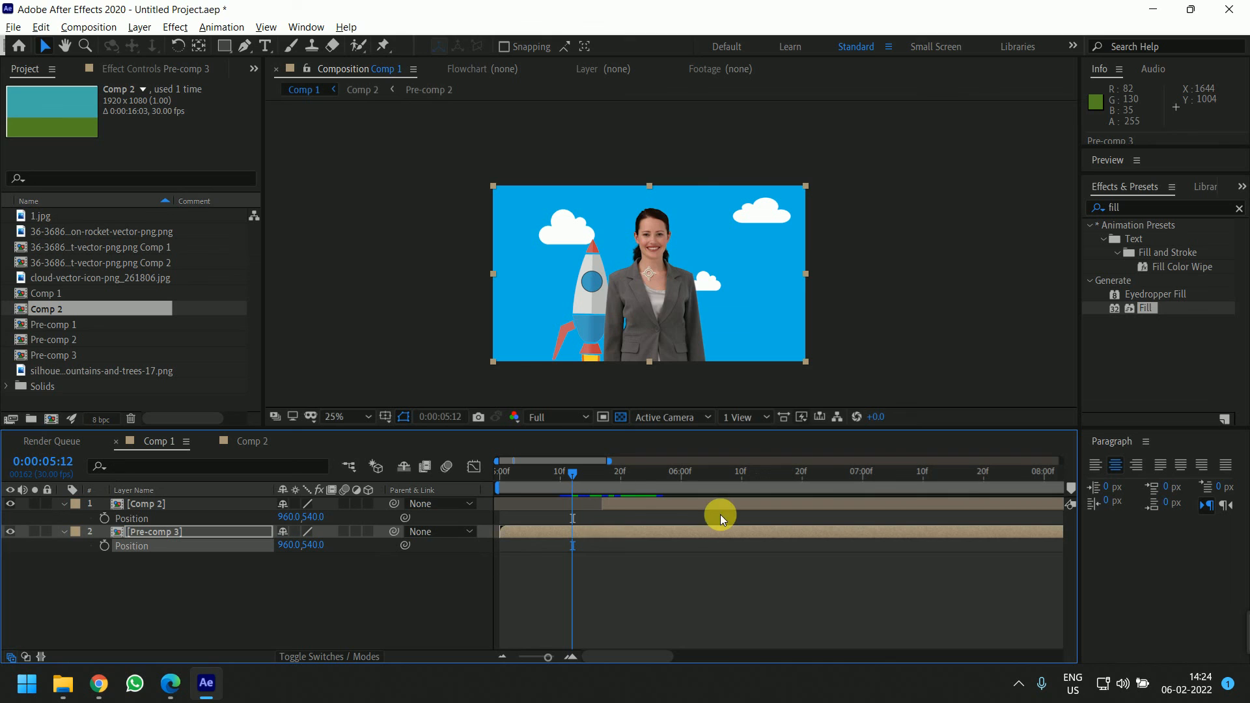
Keyframe Pre-comp 3's Position from 960,540 at 5:17 to 960,-540 at 5:22 so it slides up out
drag(565, 474, 598, 486)
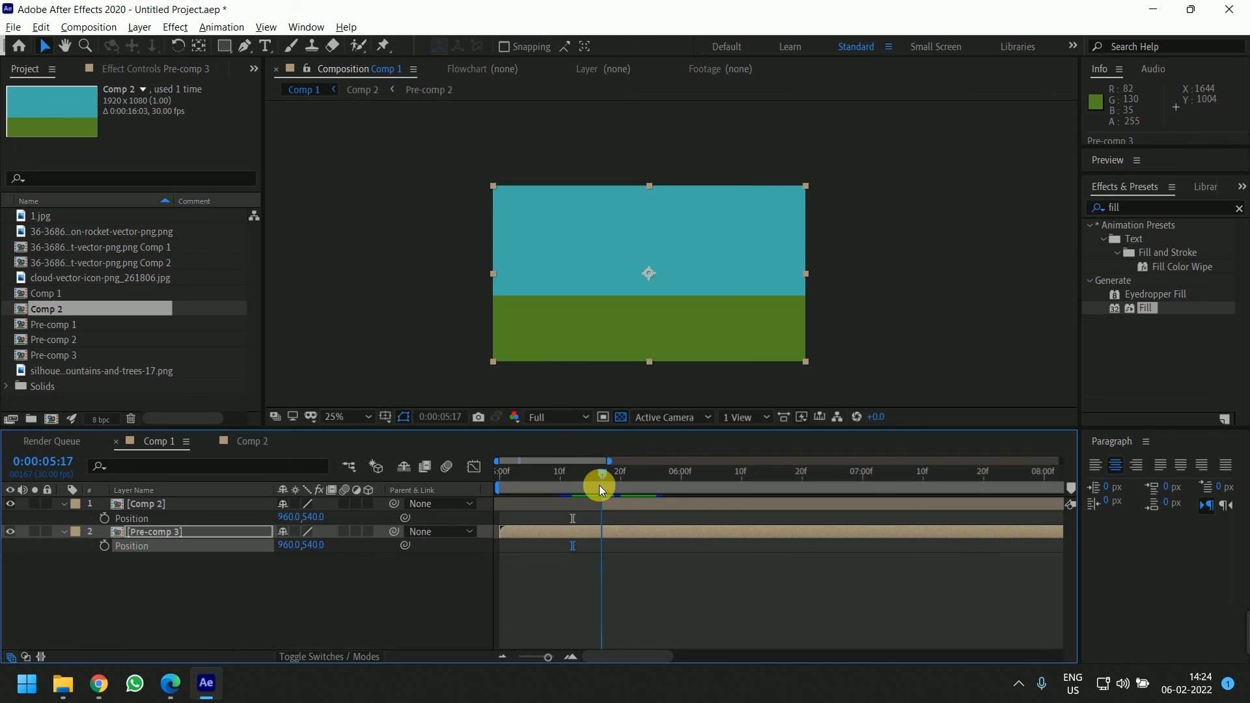
click(618, 528)
key(p)
key(p)
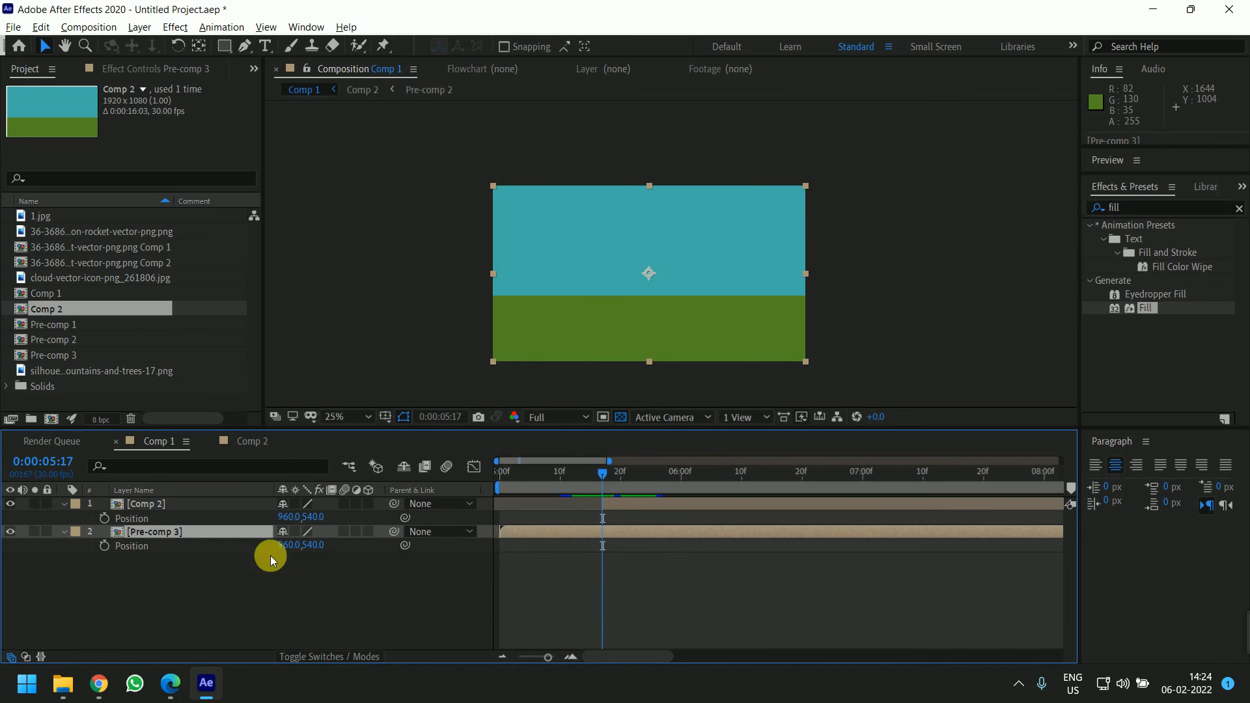
click(106, 547)
drag(602, 471, 628, 498)
key(shift+Up)
key(shift+Up)
key(shift+Up)
key(shift+Up)
key(shift+Up)
key(shift+Up)
key(shift+Up)
key(shift+Up)
key(shift+Up)
key(shift+Up)
key(shift+Up)
key(shift+Up)
key(shift+Up)
key(shift+Up)
key(shift+Up)
key(shift+Up)
key(shift+Up)
key(shift+Up)
key(shift+Up)
key(shift+Up)
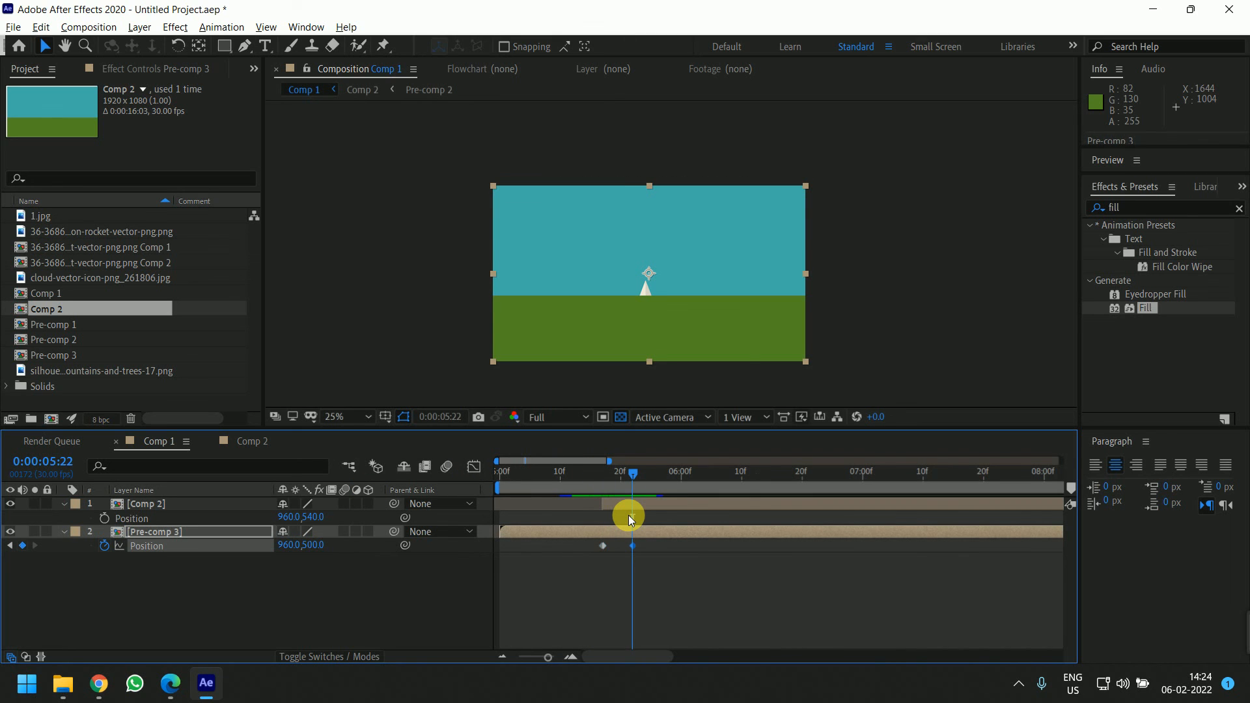
key(shift+Up)
key(shift+Up)
key(shift+Up)
key(shift+Up)
key(shift+Up)
key(shift+Up)
key(shift+Up)
key(shift+Up)
key(shift+Up)
key(shift+Up)
key(shift+Up)
key(shift+Up)
key(shift+Up)
key(shift+Up)
key(shift+Up)
key(shift+Up)
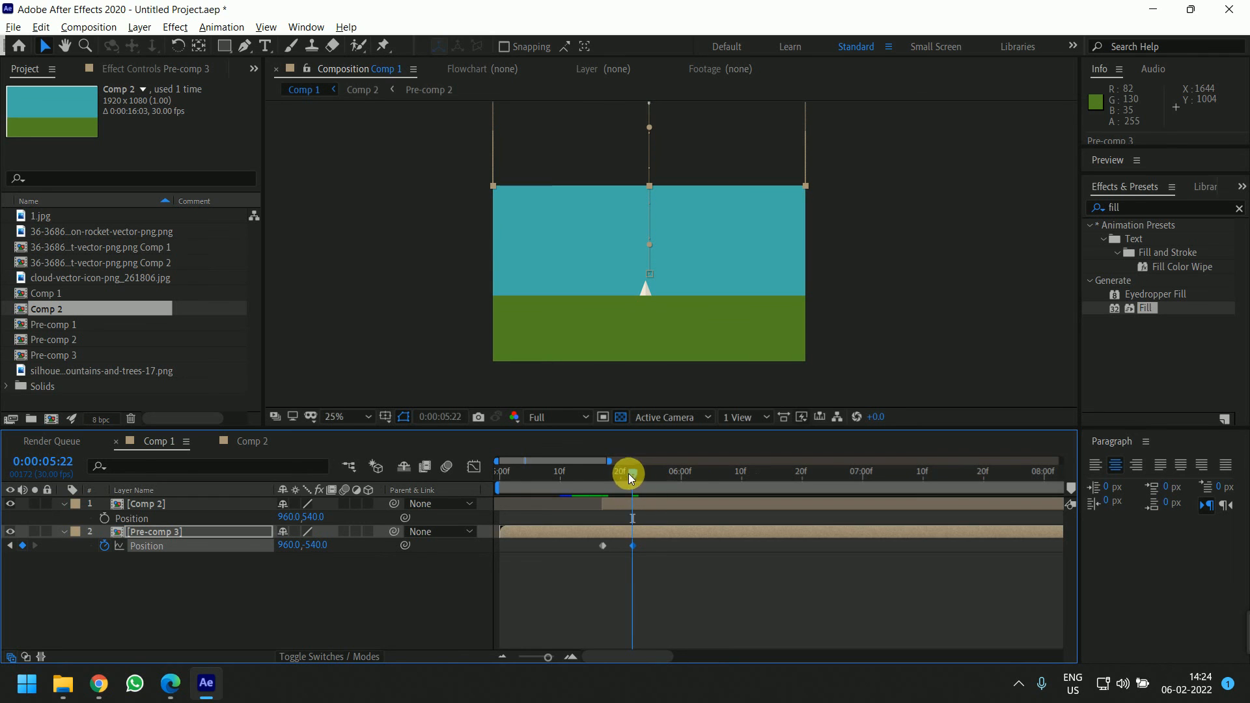
Keyframe Comp 2's Position from 960,1620 at 5:17 to 960,540 at 5:22 so it slides up into view
drag(628, 474, 634, 528)
click(104, 518)
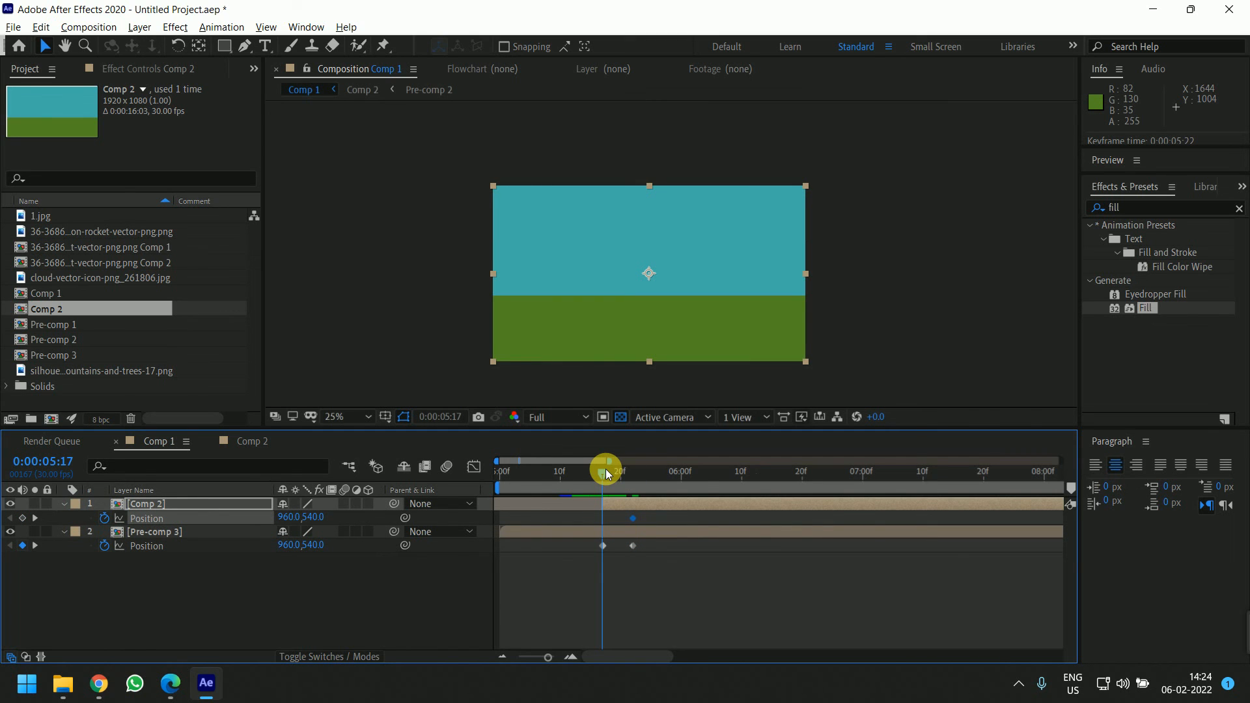
key(shift+Up)
key(shift+Up)
key(shift+Up)
key(shift+Up)
key(shift+Up)
key(shift+Up)
key(shift+Up)
key(shift+Up)
key(shift+Up)
key(shift+Up)
key(shift+Up)
key(shift+Up)
key(shift+Up)
key(shift+Up)
key(shift+Up)
key(shift+Up)
key(shift+Up)
key(shift+Up)
key(shift+Up)
key(shift+Down)
key(shift+Down)
key(shift+Down)
key(shift+Down)
key(shift+Down)
key(shift+Down)
key(shift+Down)
key(shift+Down)
key(shift+Down)
key(shift+Down)
key(shift+Down)
key(shift+Down)
key(shift+Down)
key(shift+Down)
key(shift+Down)
key(shift+Down)
key(shift+Down)
key(shift+Down)
key(shift+Down)
key(shift+Down)
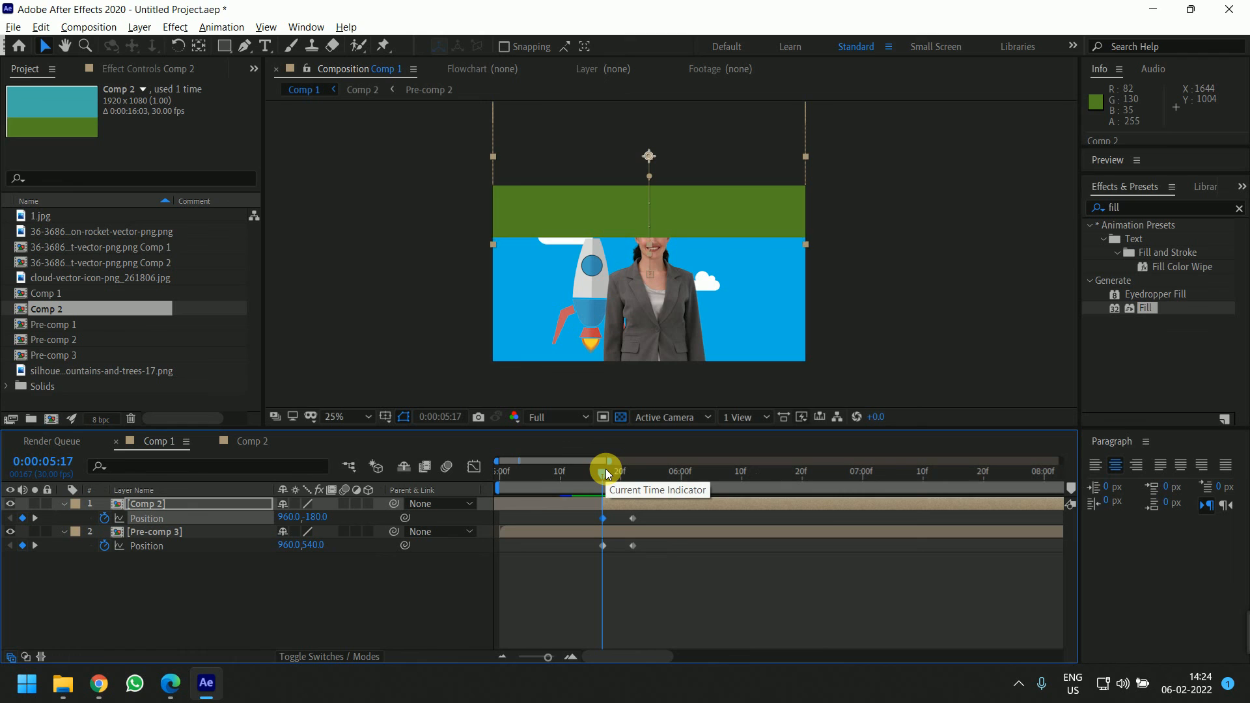
key(shift+Down)
key(shift+Down)
key(shift+Down)
key(shift+Down)
key(shift+Down)
key(shift+Down)
key(shift+Down)
key(shift+Down)
key(shift+Down)
key(shift+Down)
key(shift+Down)
key(shift+Down)
key(shift+Down)
key(shift+Down)
key(shift+Down)
key(shift+Down)
key(shift+Down)
key(shift+Down)
key(shift+Down)
key(shift+Down)
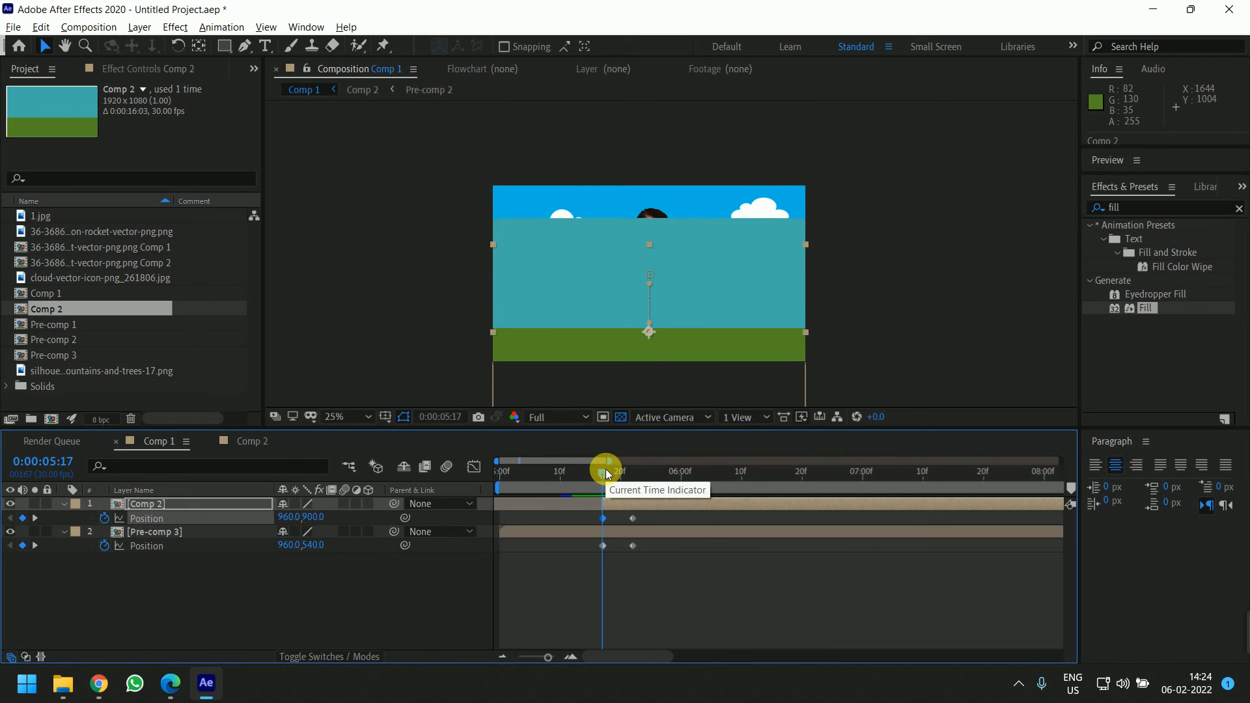
key(shift+Down)
key(shift+Down)
key(shift+Down)
key(shift+Down)
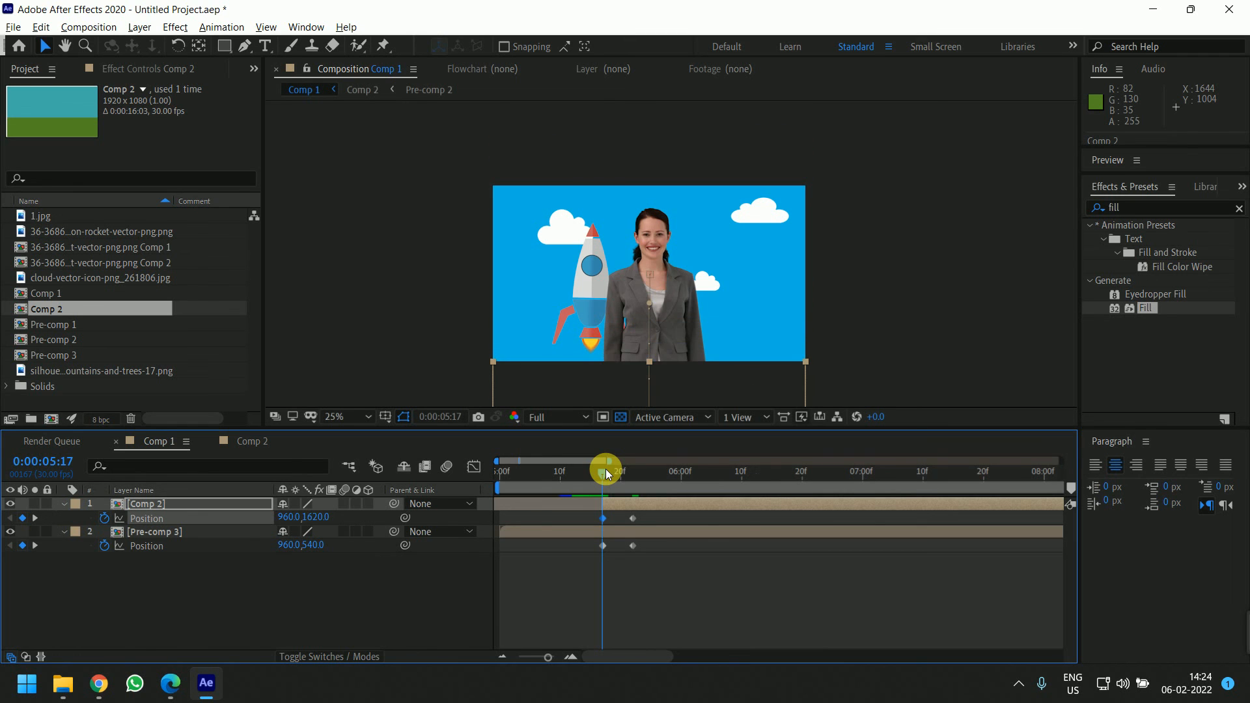
Move the end Position keyframes of both Comp 2 and Pre-comp 3 from 5:22 to 5:26
mouse_move(606, 473)
mouse_down()
mouse_move(641, 488)
mouse_move(602, 487)
mouse_up()
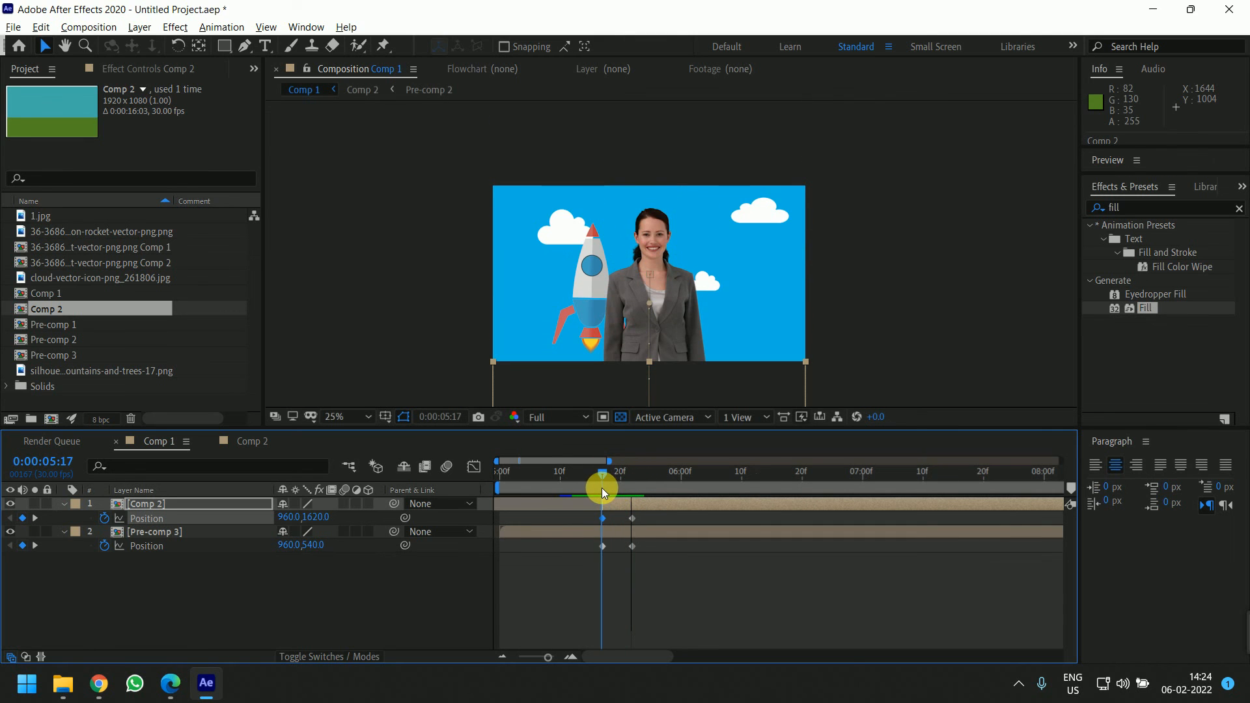
click(643, 543)
drag(659, 587, 656, 518)
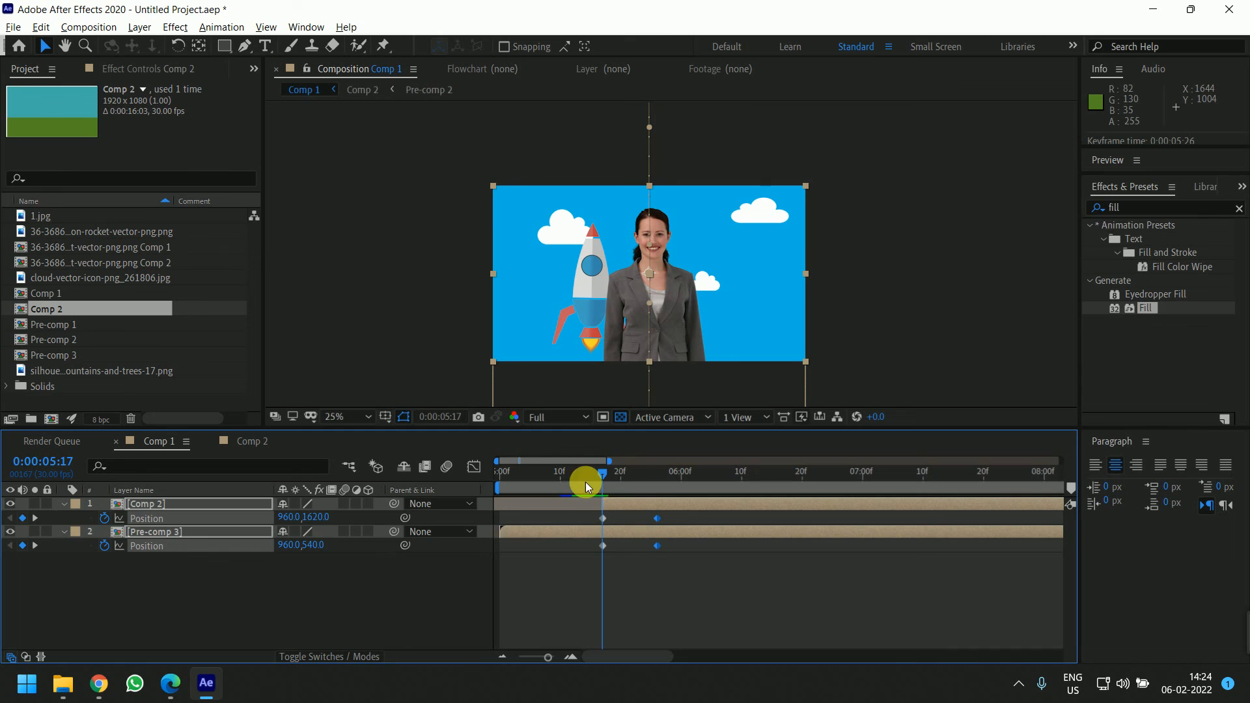
Scrub through the vertical slide transition in Comp 1 to review it
mouse_move(602, 472)
mouse_down()
mouse_move(834, 454)
mouse_move(560, 462)
mouse_move(619, 479)
mouse_up()
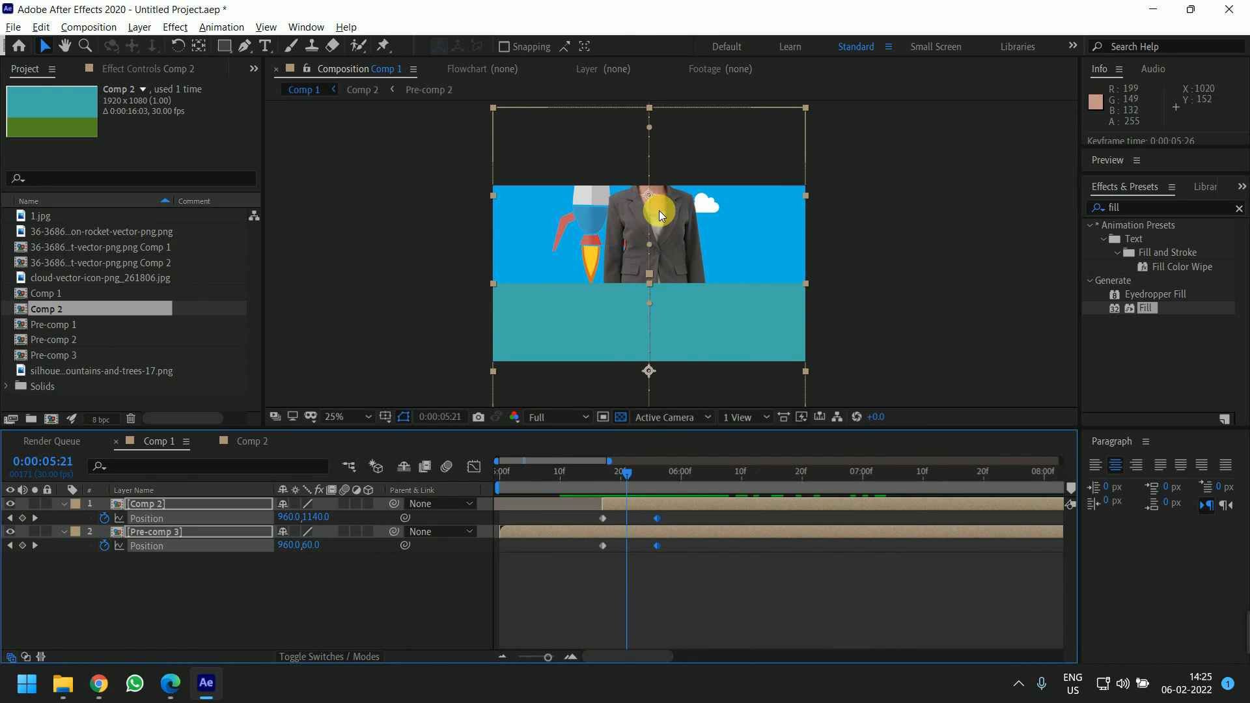
key(comma)
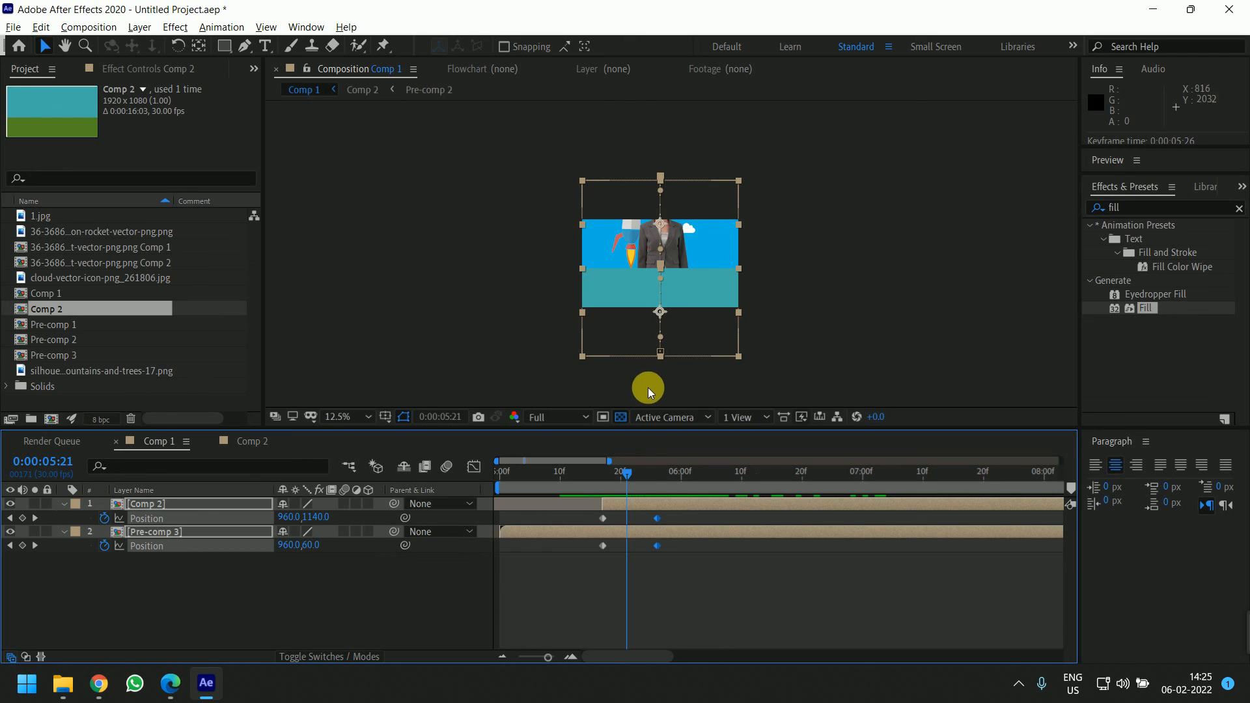
drag(635, 471, 625, 502)
click(626, 501)
scroll(742, 272, up, 1)
key(minus)
key(minus)
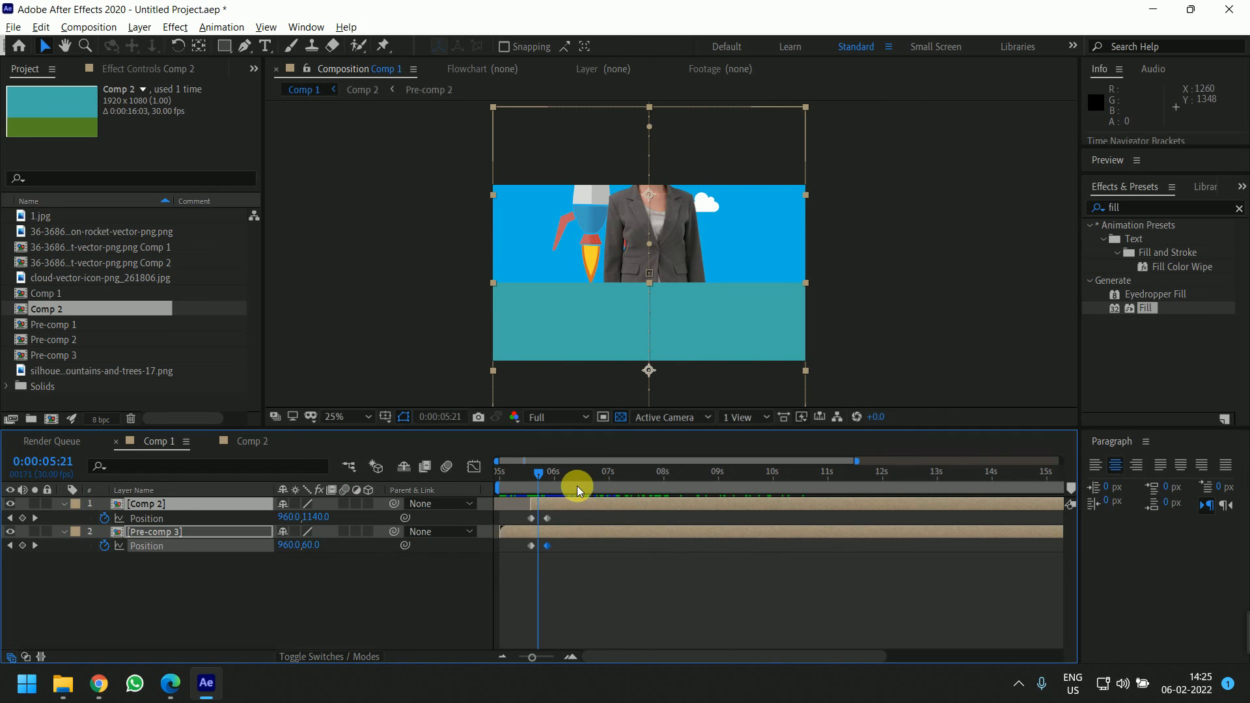
drag(540, 481, 666, 489)
Inspect the magenta solid in Comp 2 against the Comp 1 result, temporarily hiding and re-showing the solid
click(252, 441)
click(761, 505)
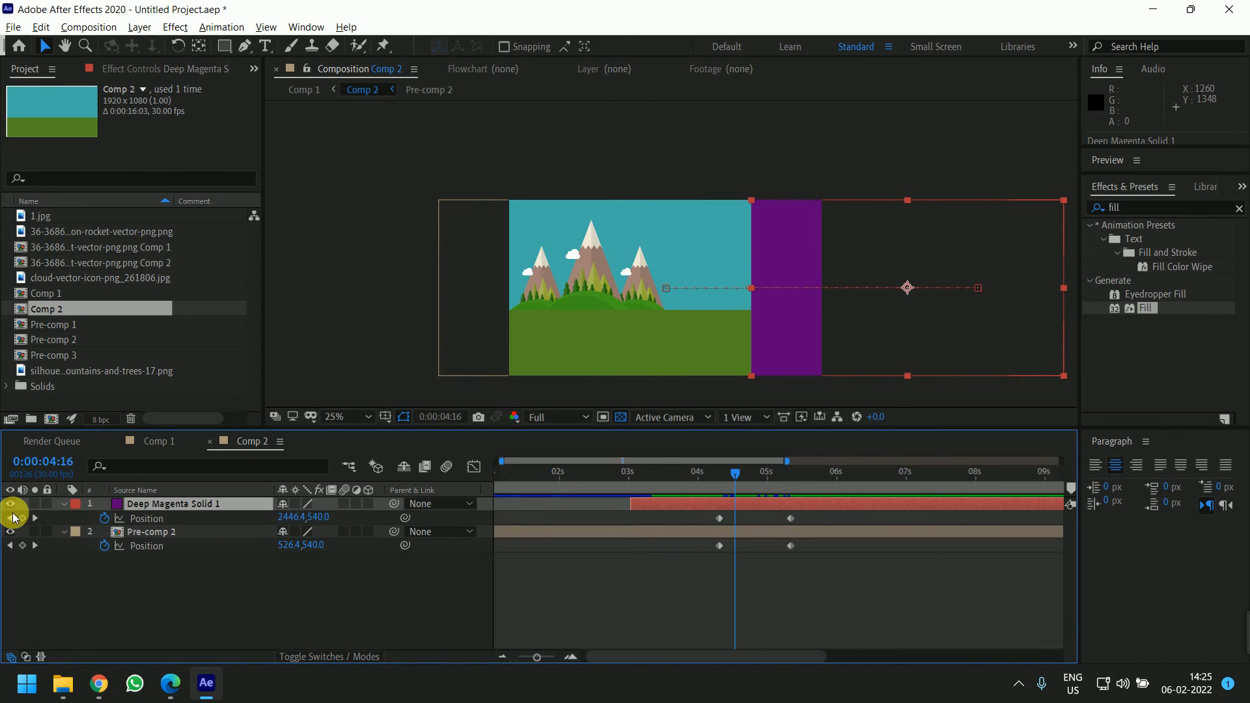
click(159, 441)
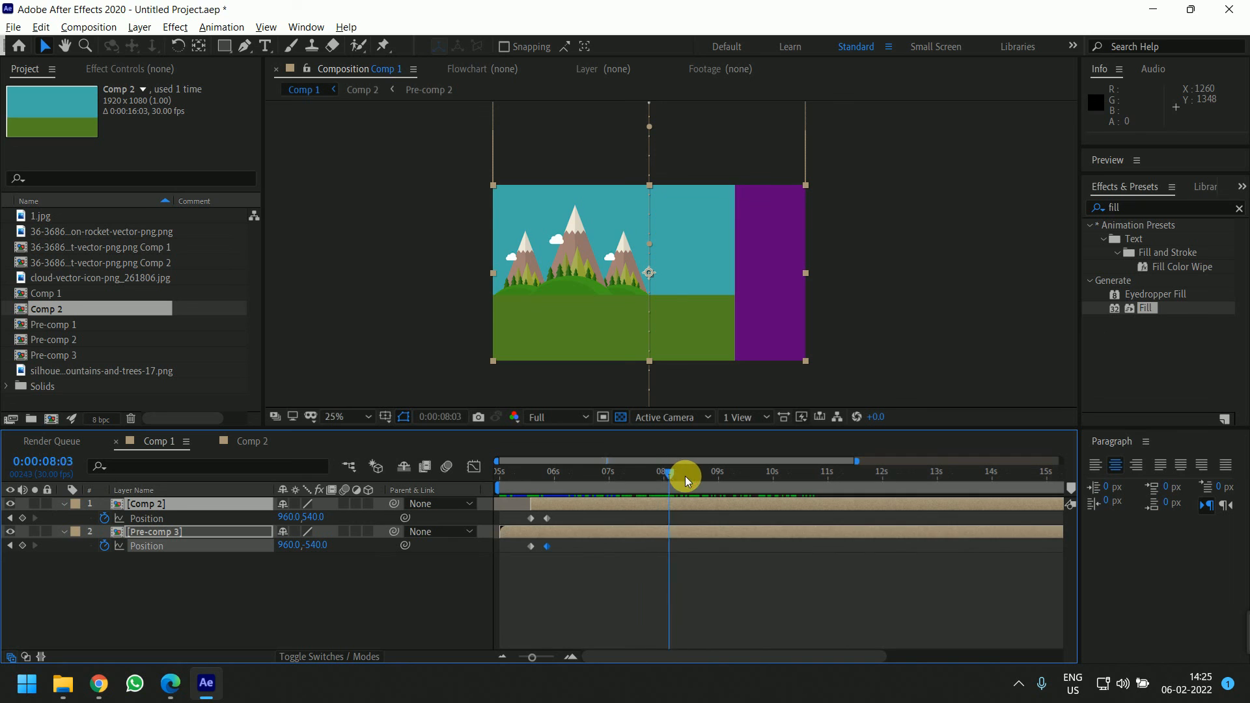
click(661, 473)
click(248, 447)
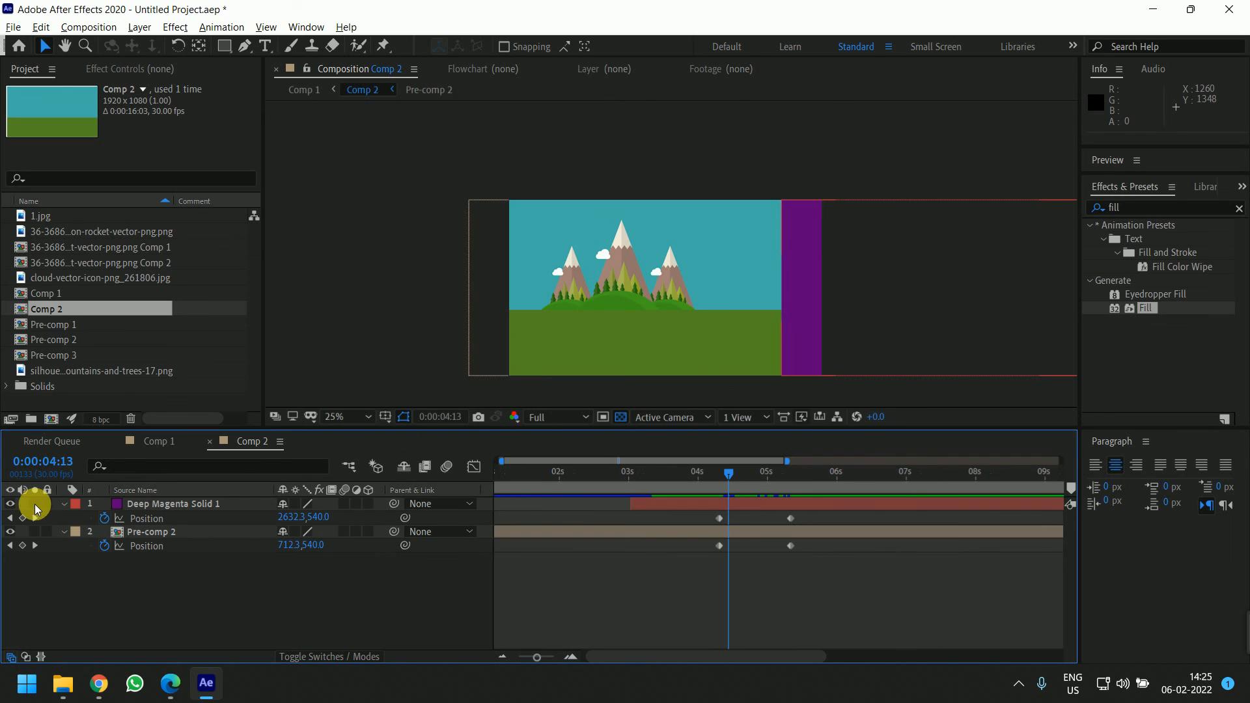
click(10, 503)
click(653, 507)
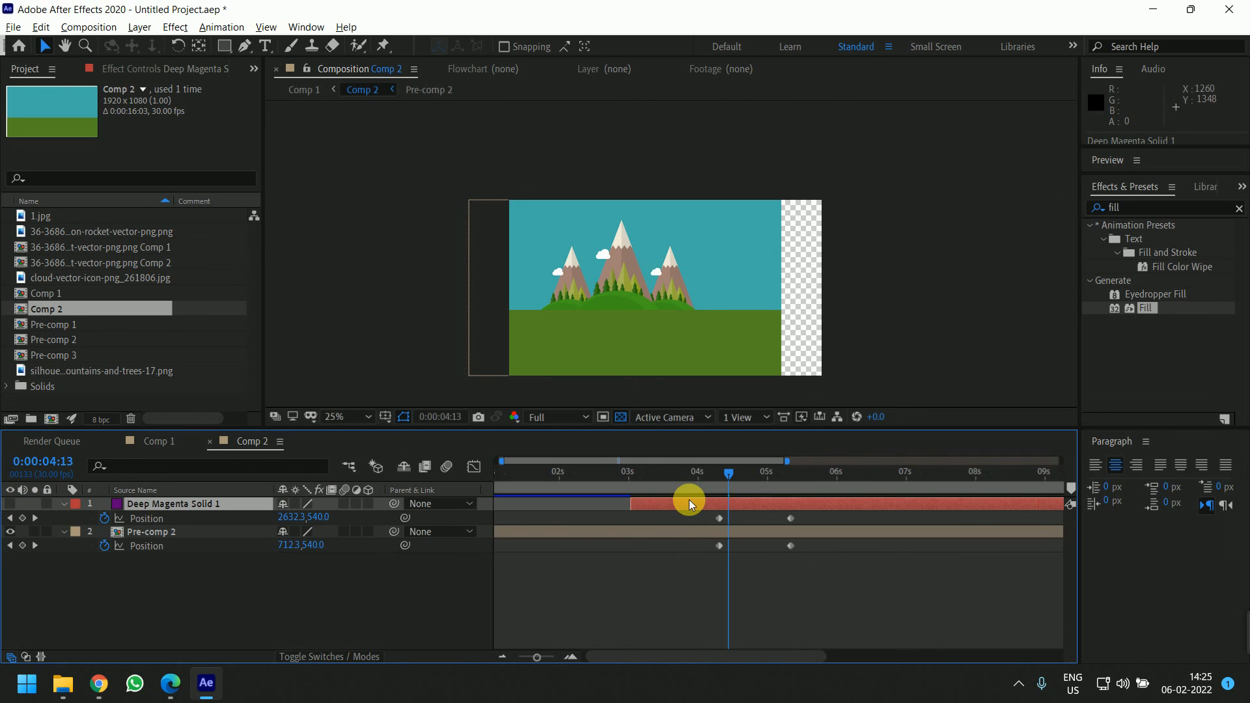
click(171, 447)
drag(647, 482, 708, 488)
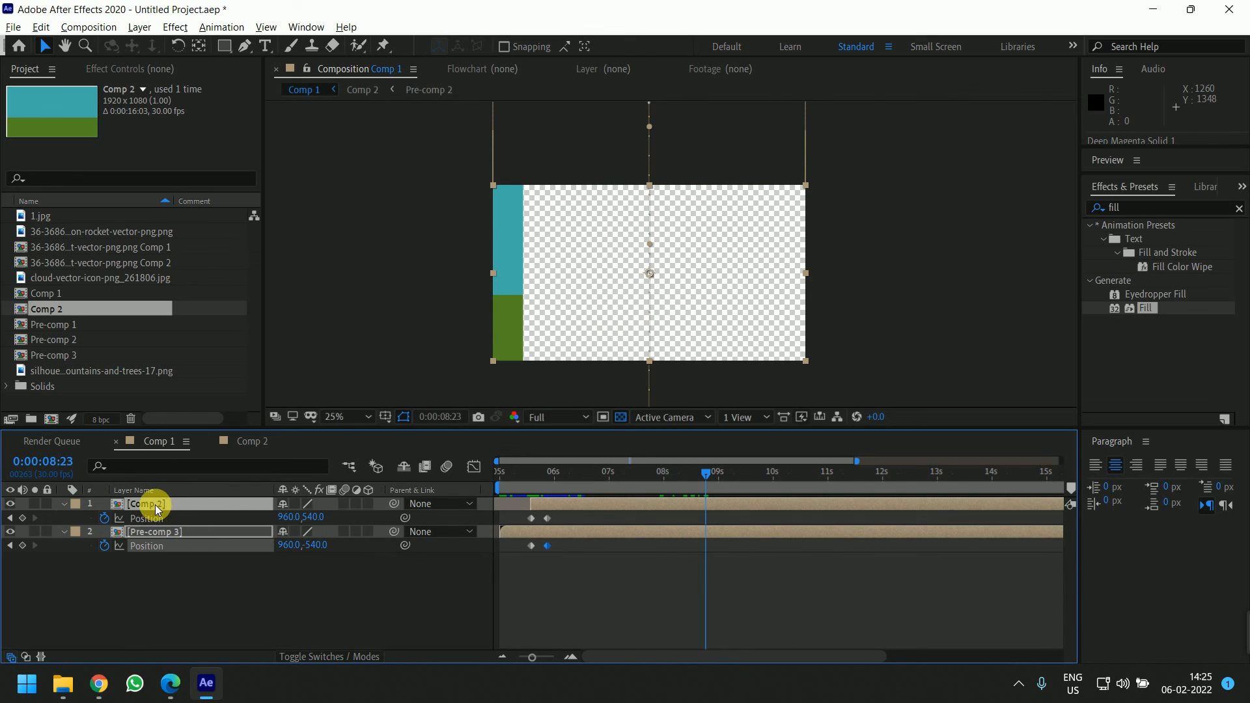
click(261, 444)
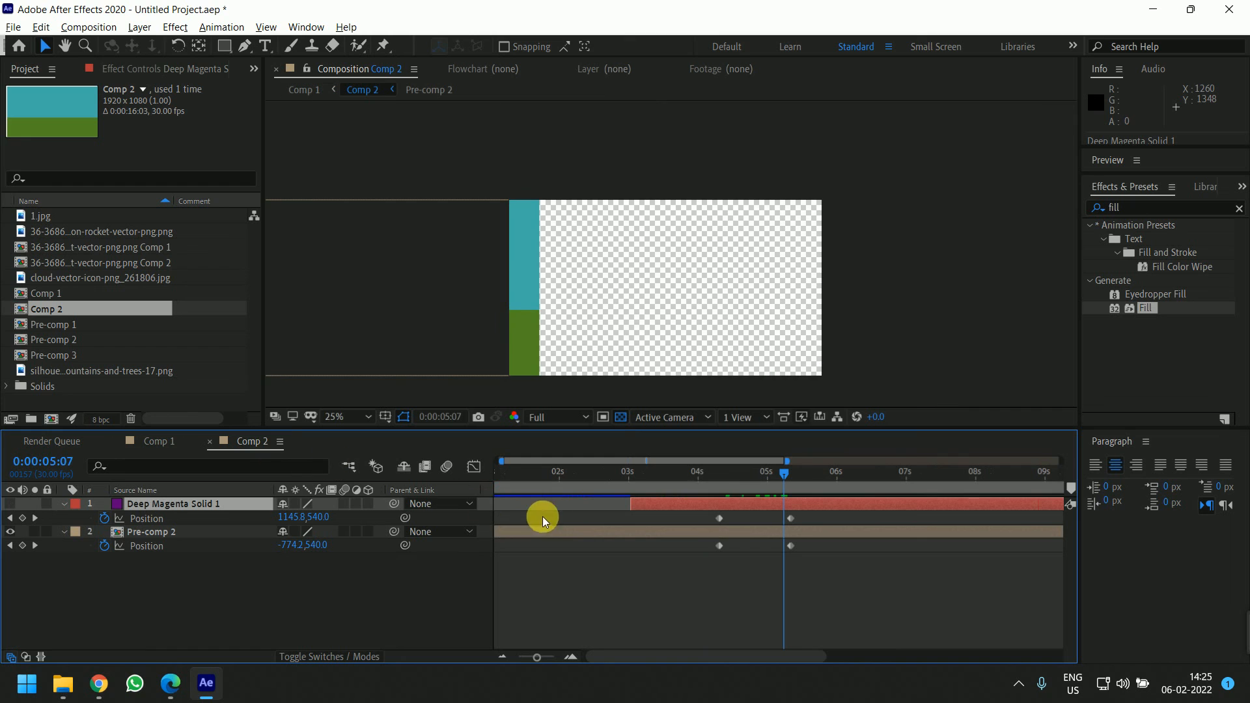
click(578, 585)
click(11, 504)
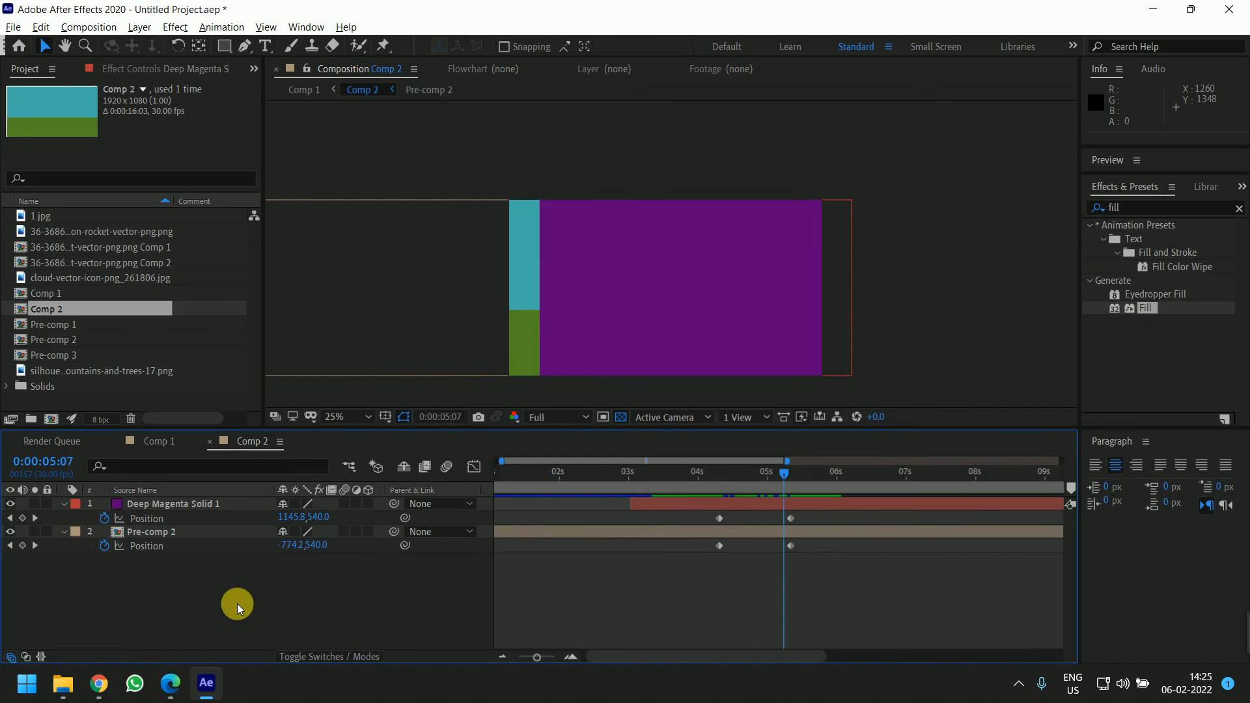
click(163, 441)
click(404, 624)
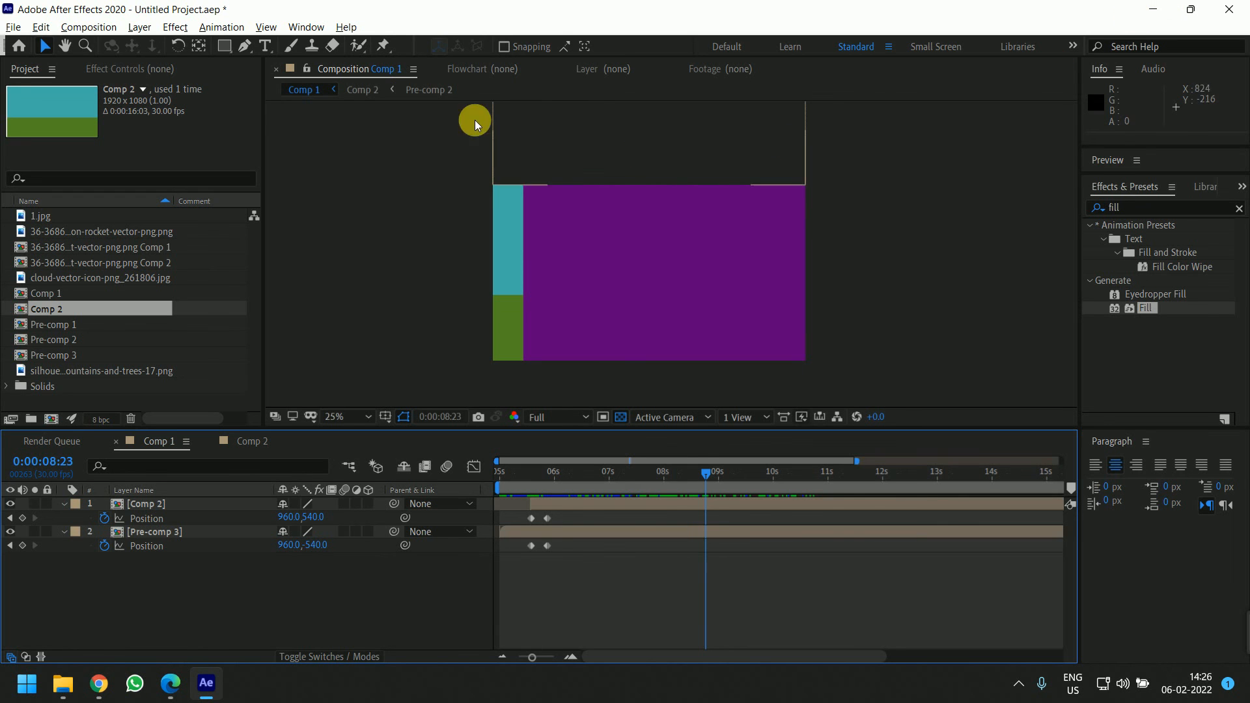
Switch to the web browser
click(1152, 10)
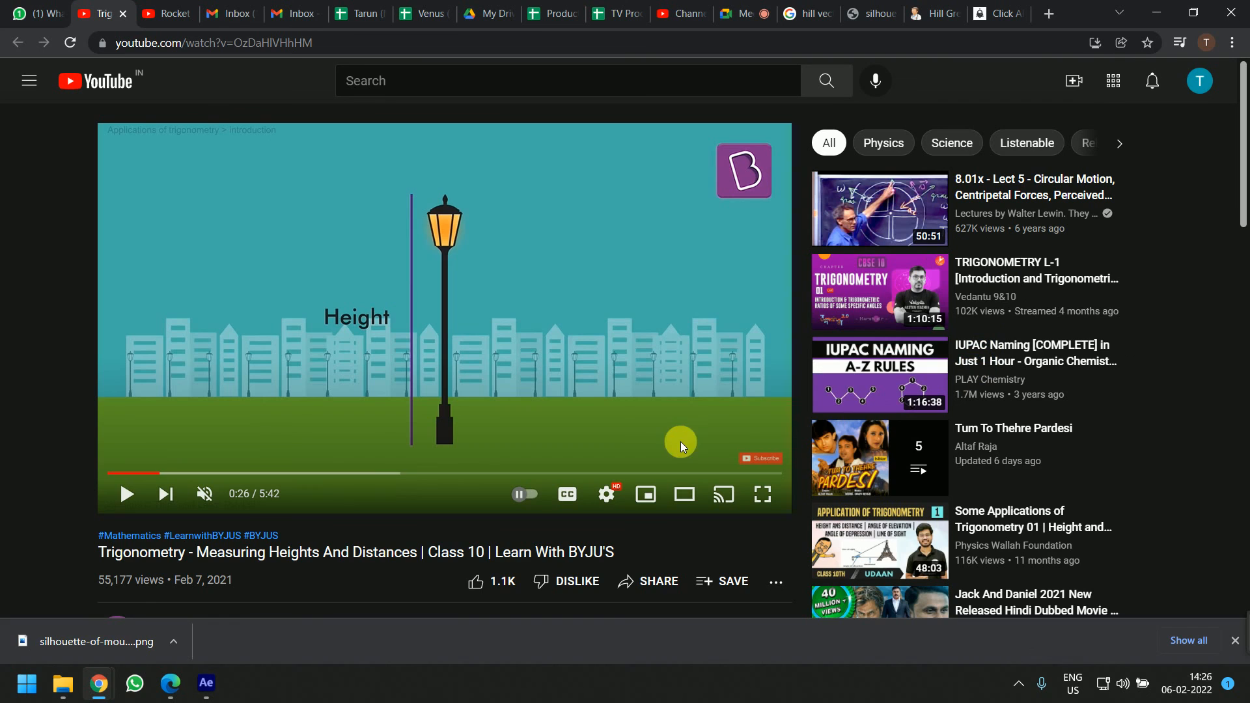